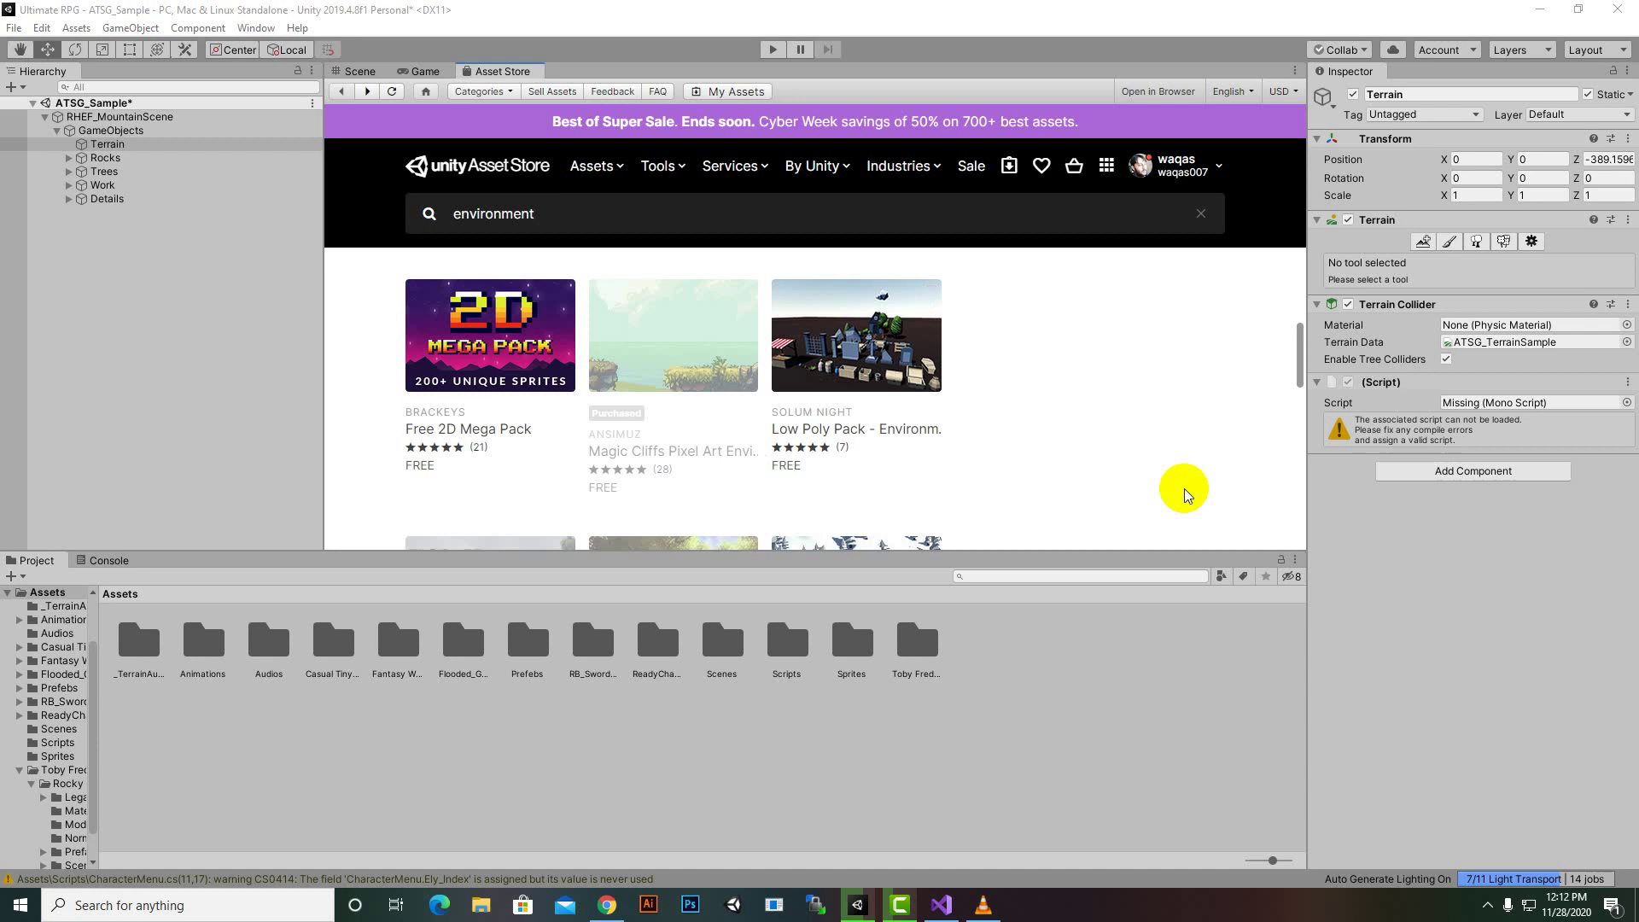
Step: Browse the Project window into the Toby Fredson folder
scroll(643, 421, "up", 1)
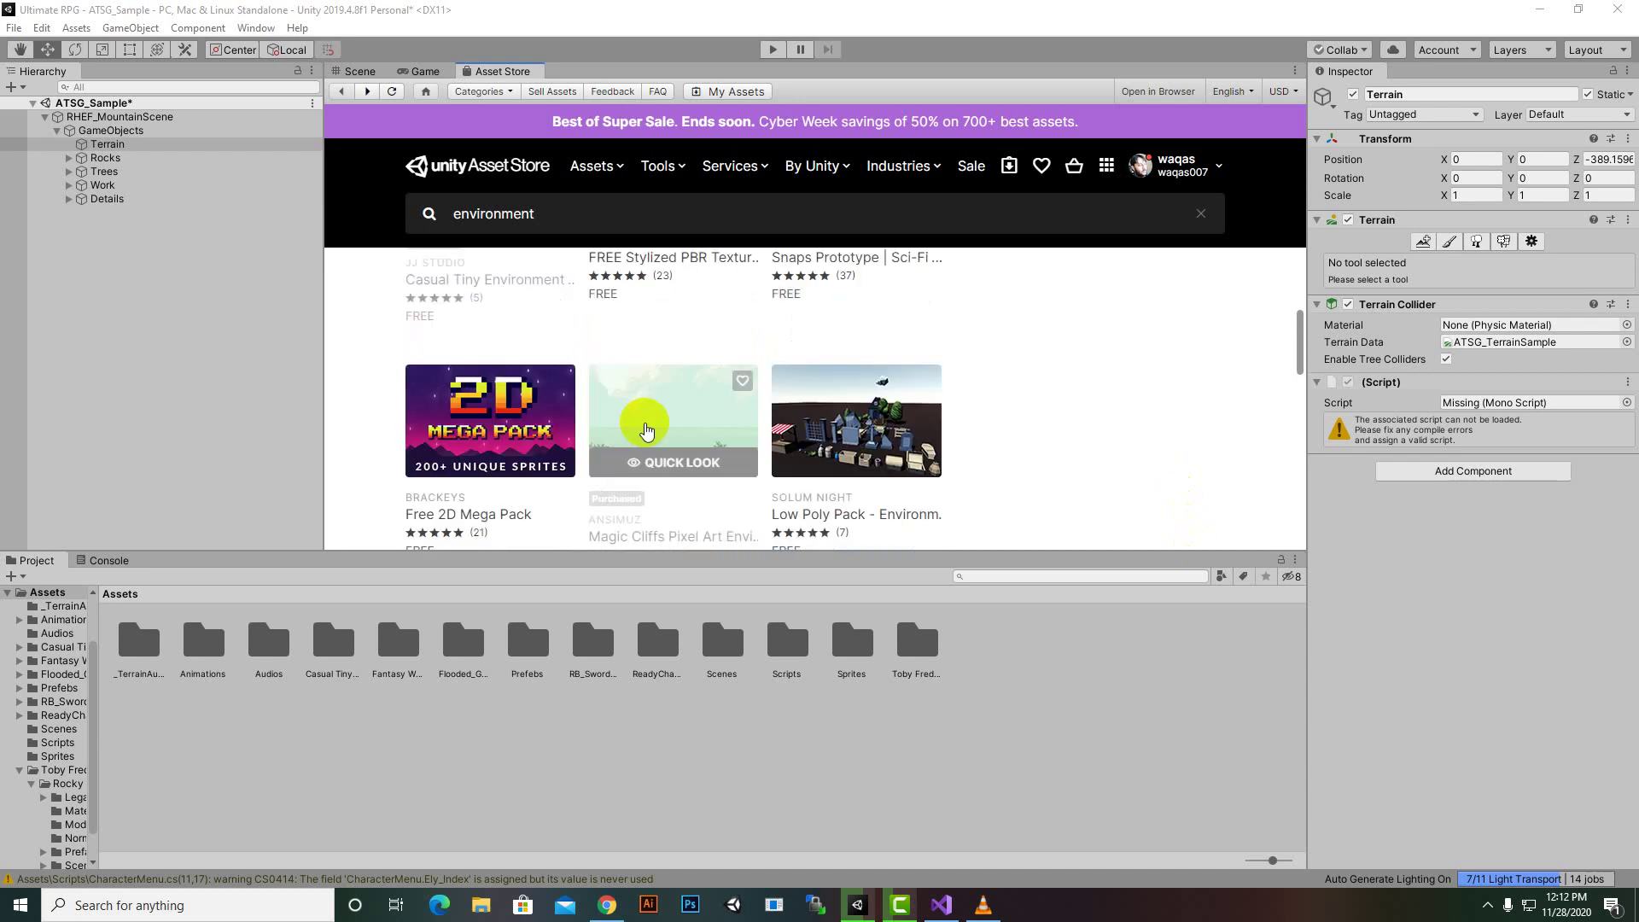
scroll(642, 425, "up", 1)
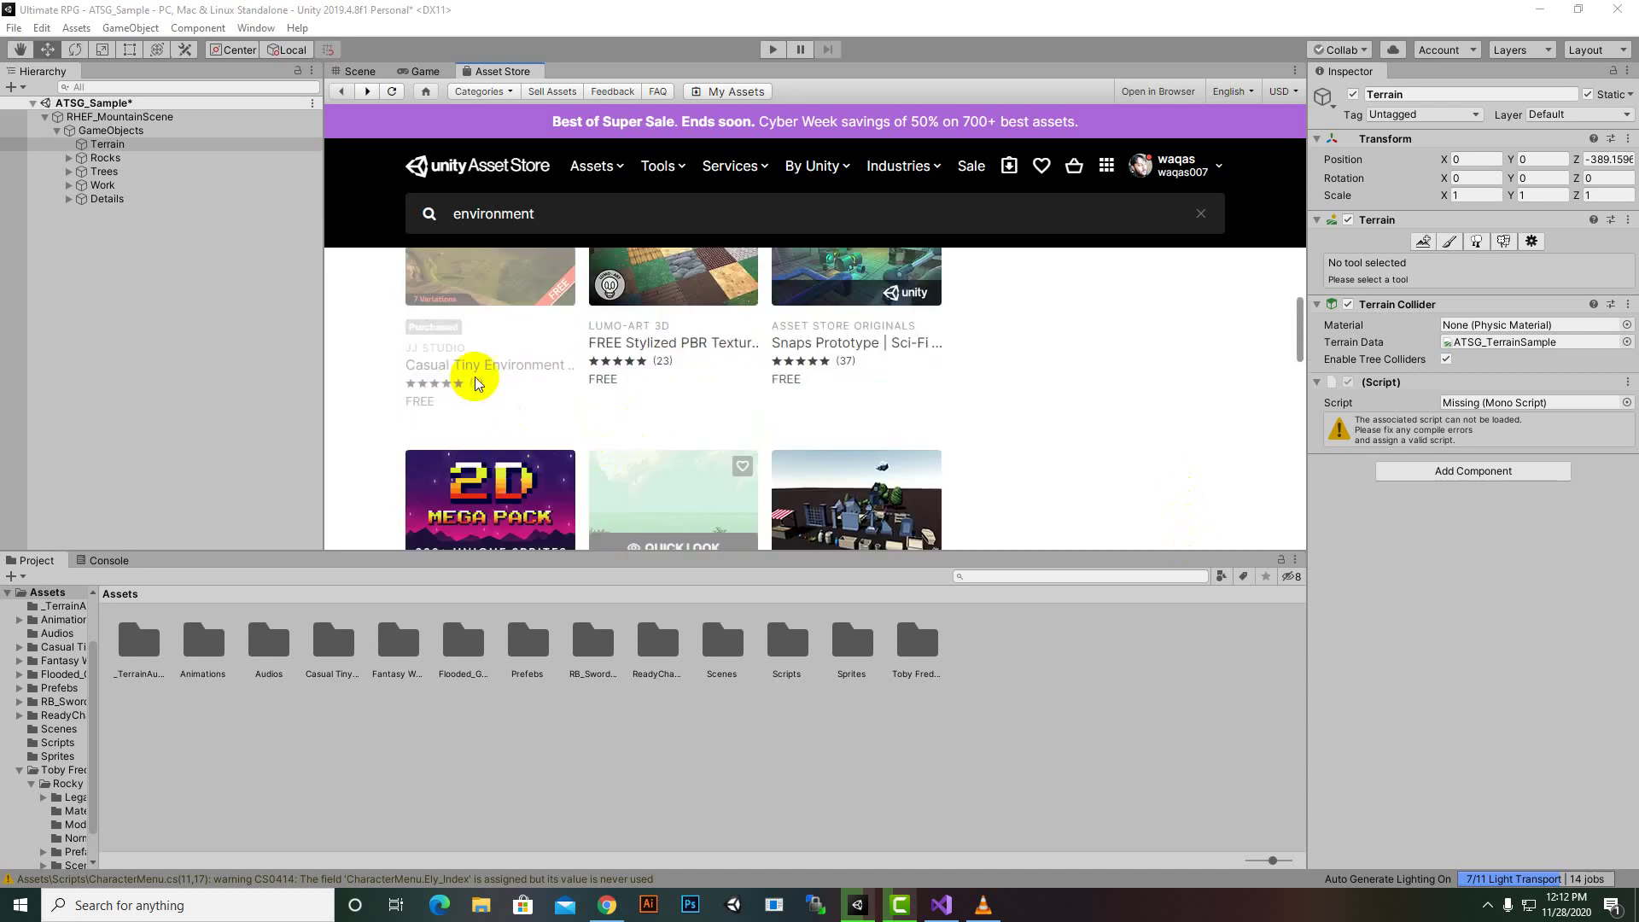
scroll(473, 376, "down", 4)
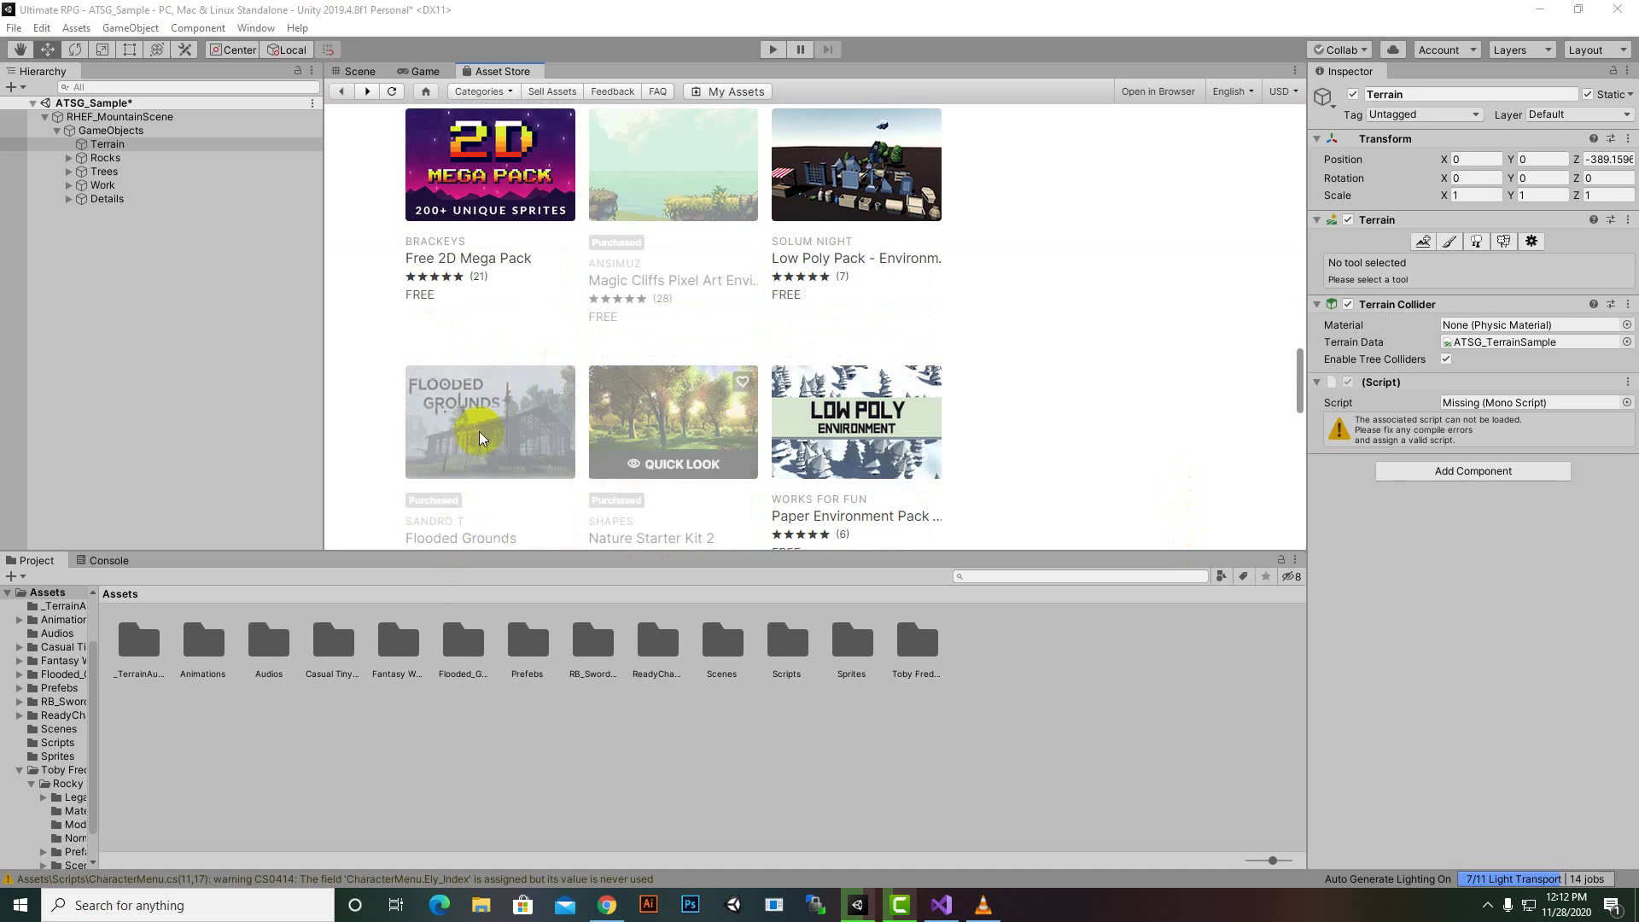
scroll(1119, 428, "up", 3)
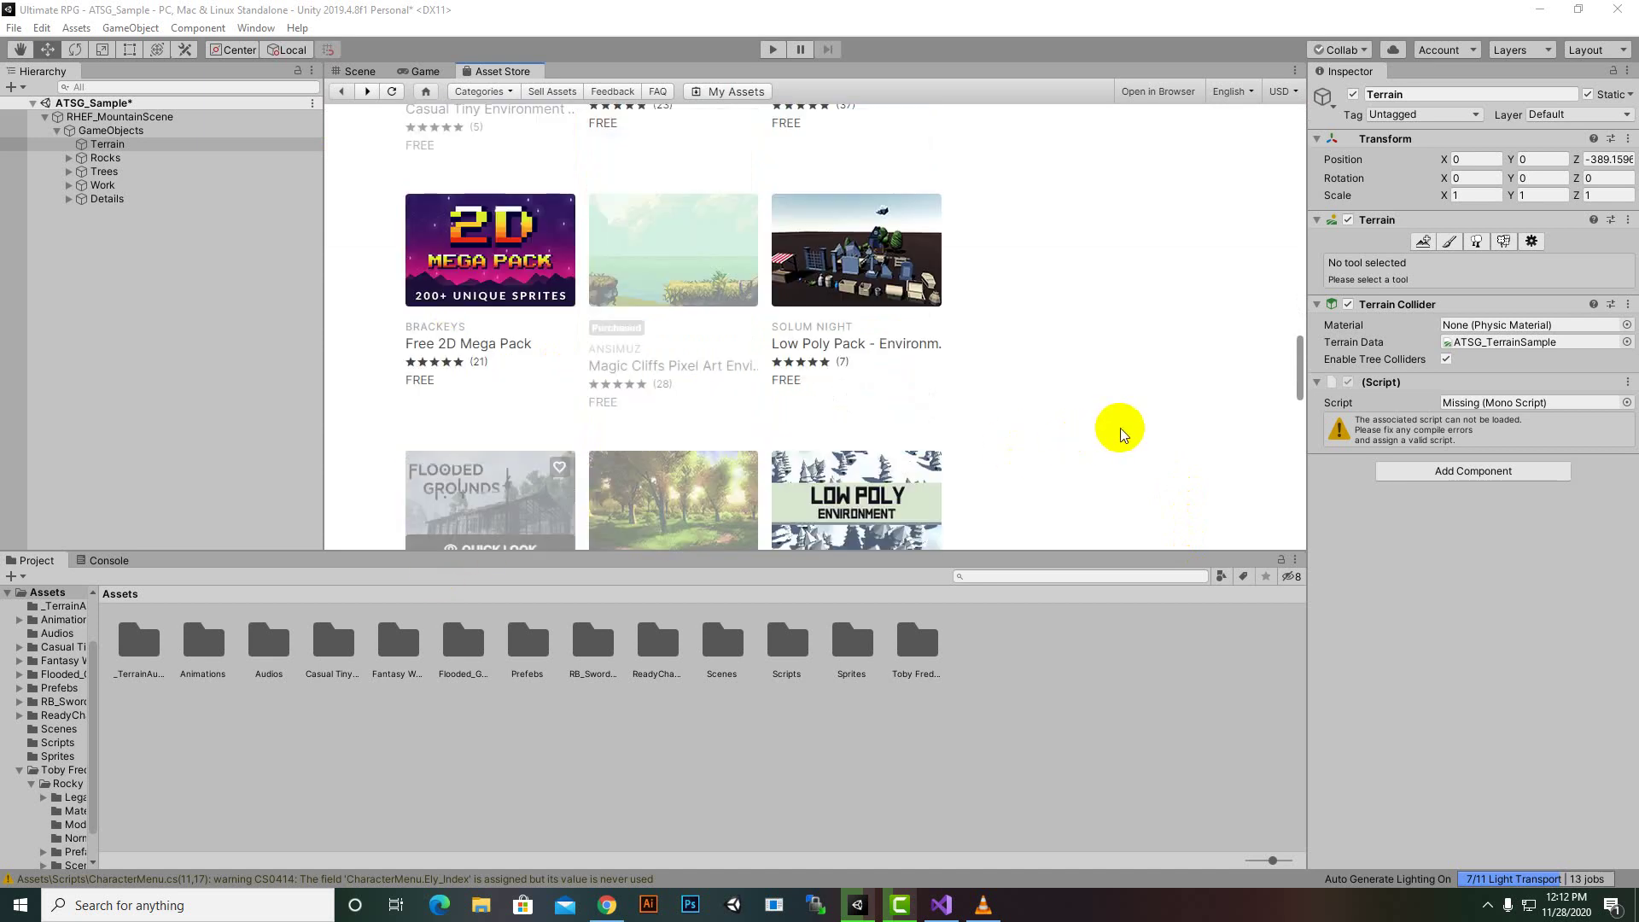
scroll(1093, 423, "up", 3)
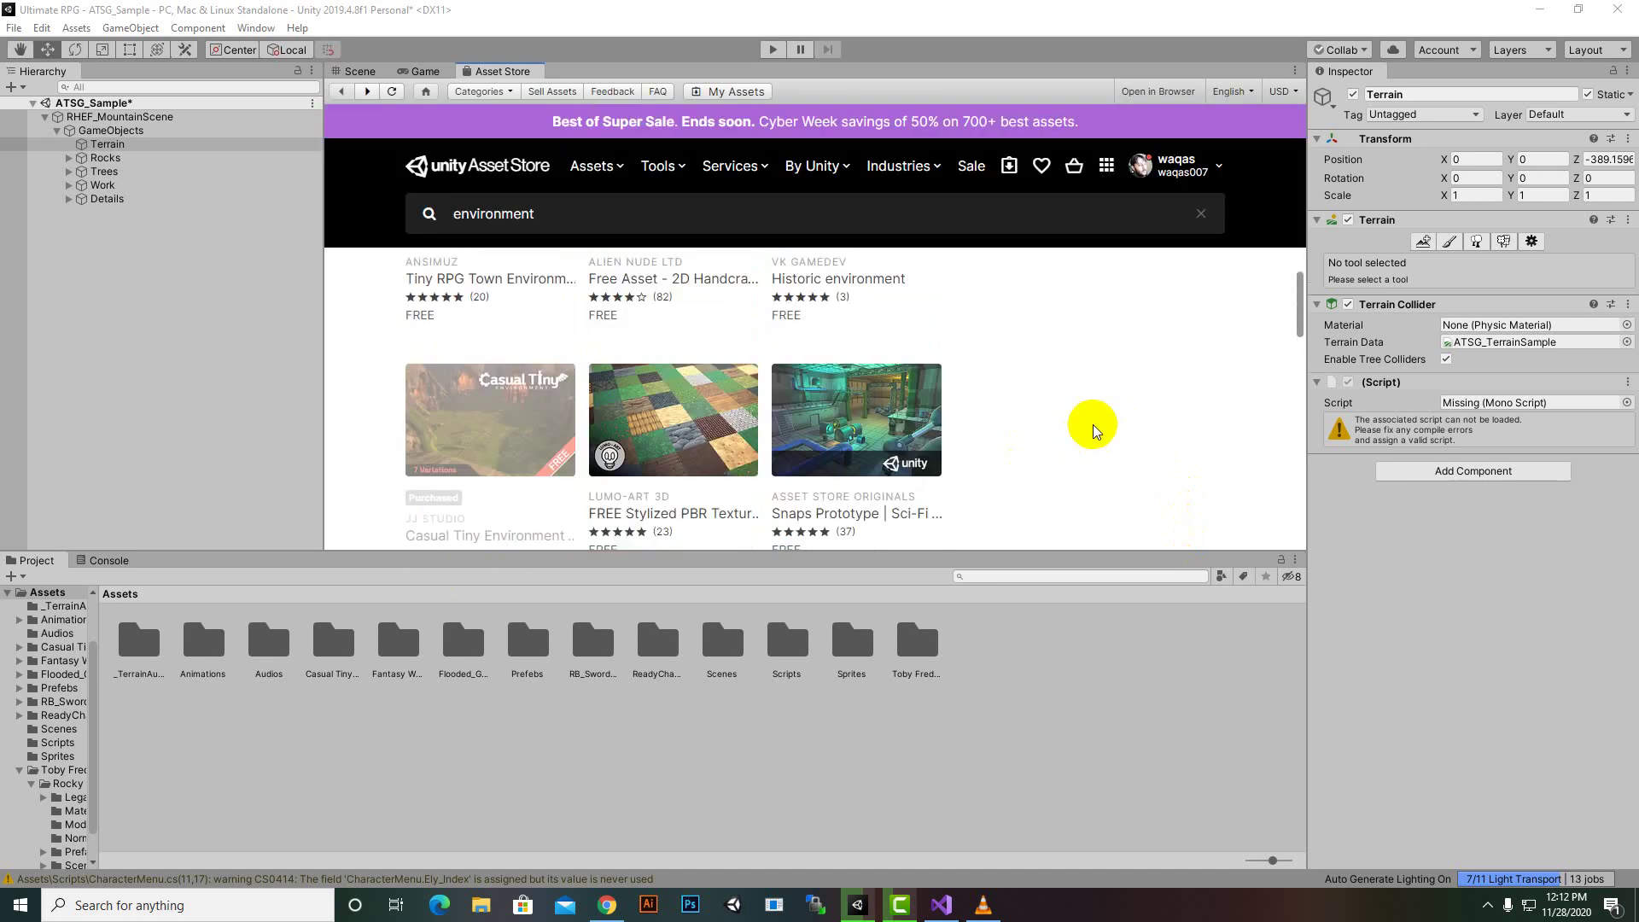
scroll(1092, 423, "up", 3)
scroll(1092, 423, "up", 3)
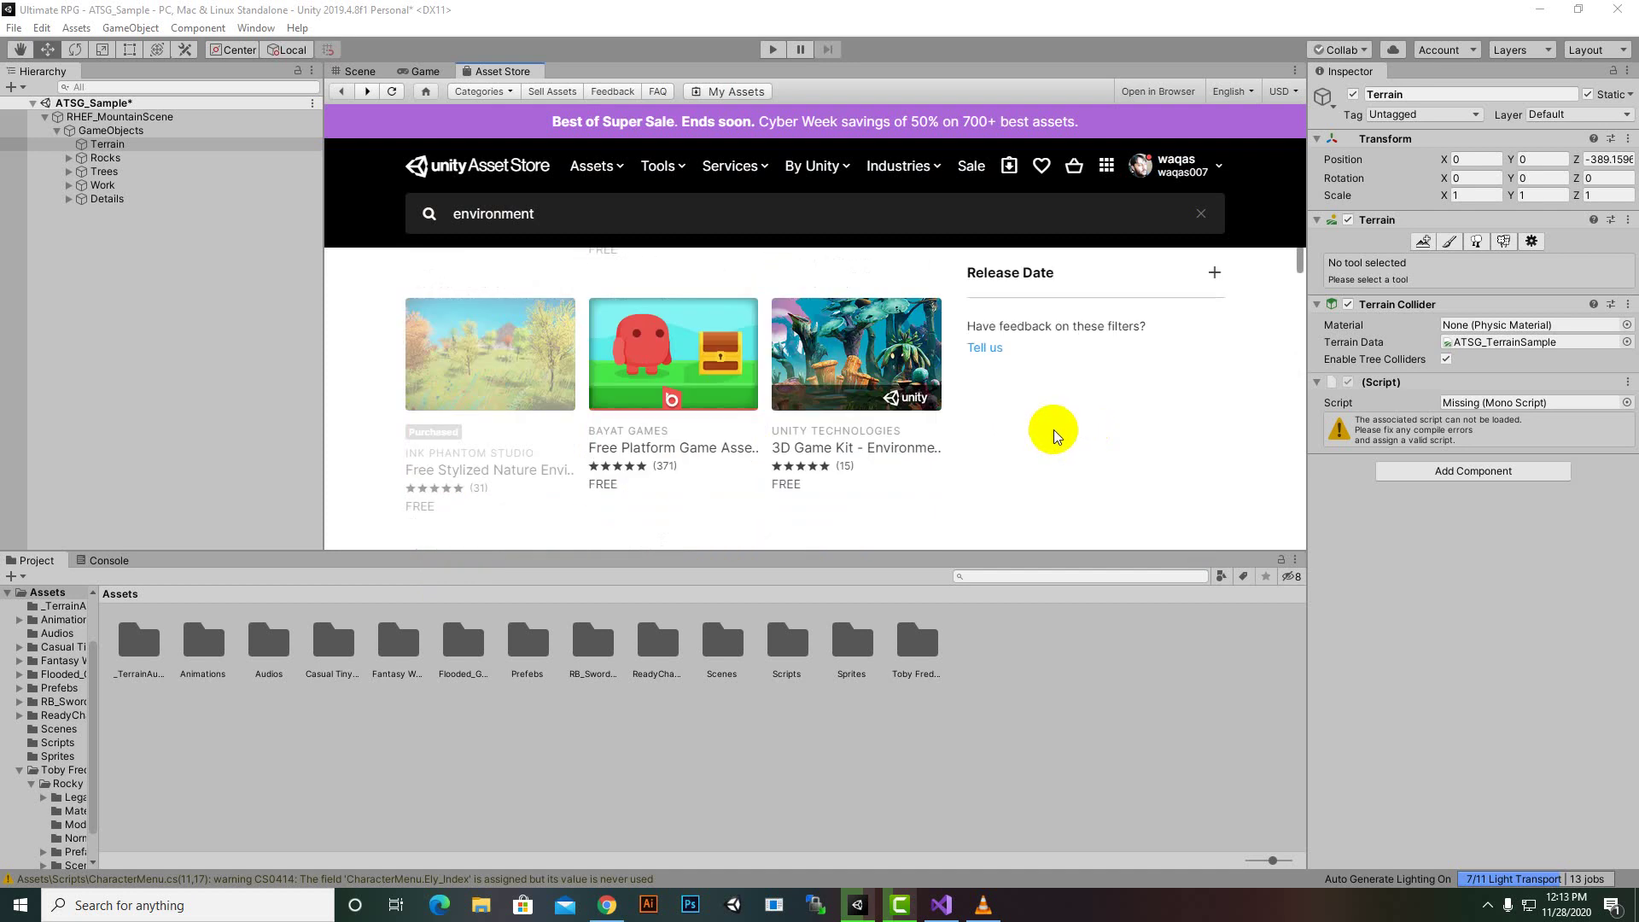
scroll(1053, 429, "up", 2)
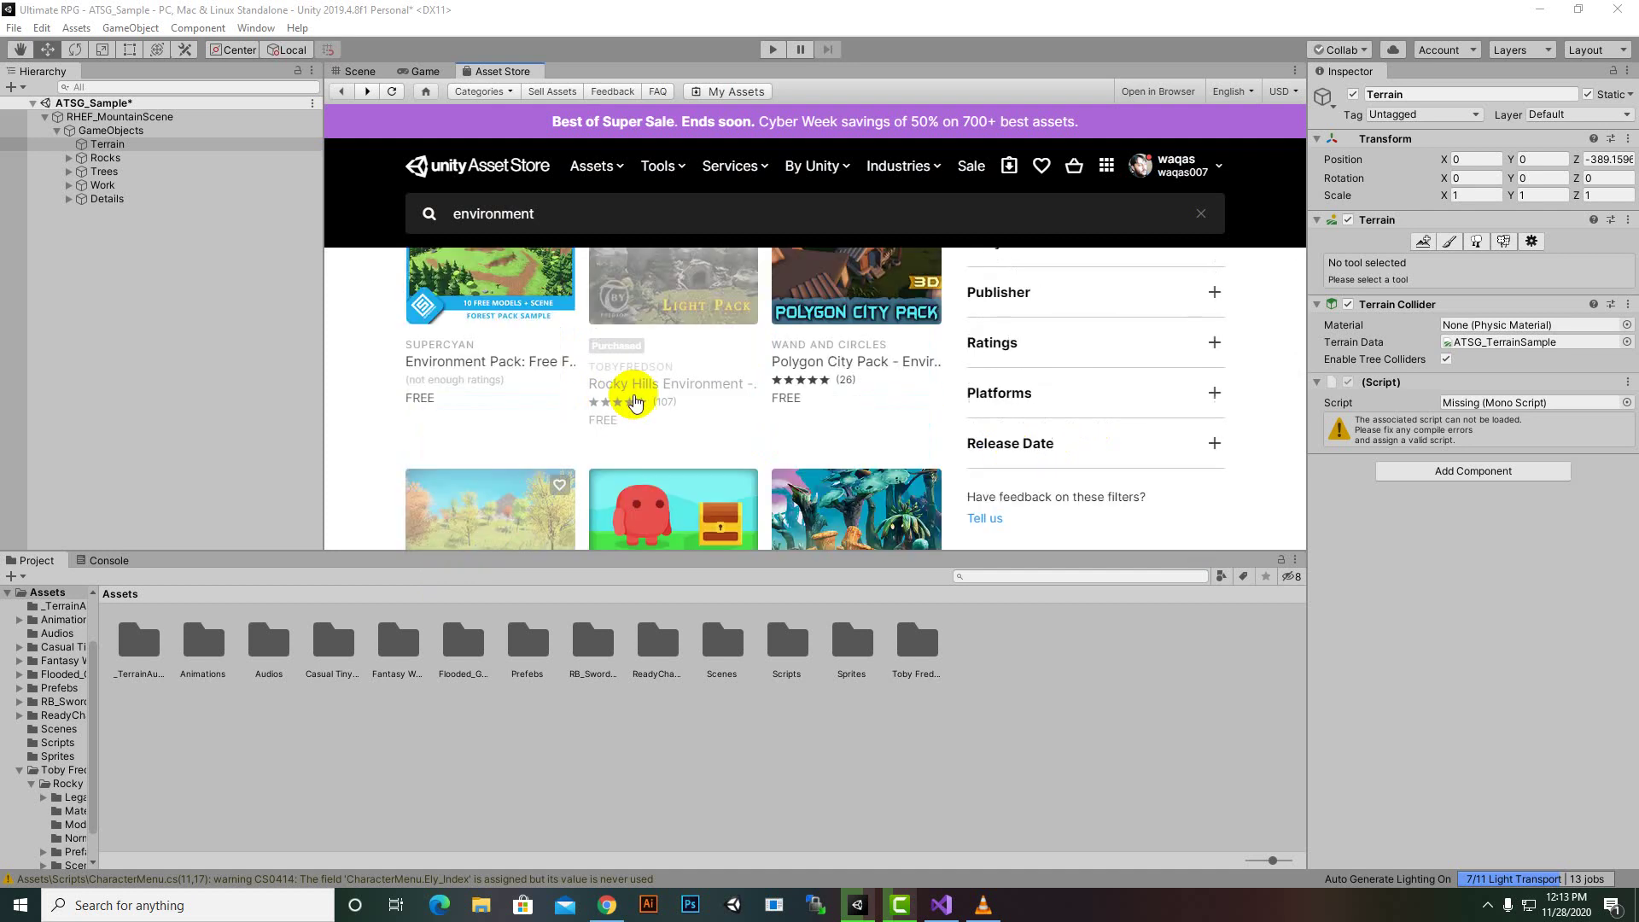
scroll(648, 317, "up", 3)
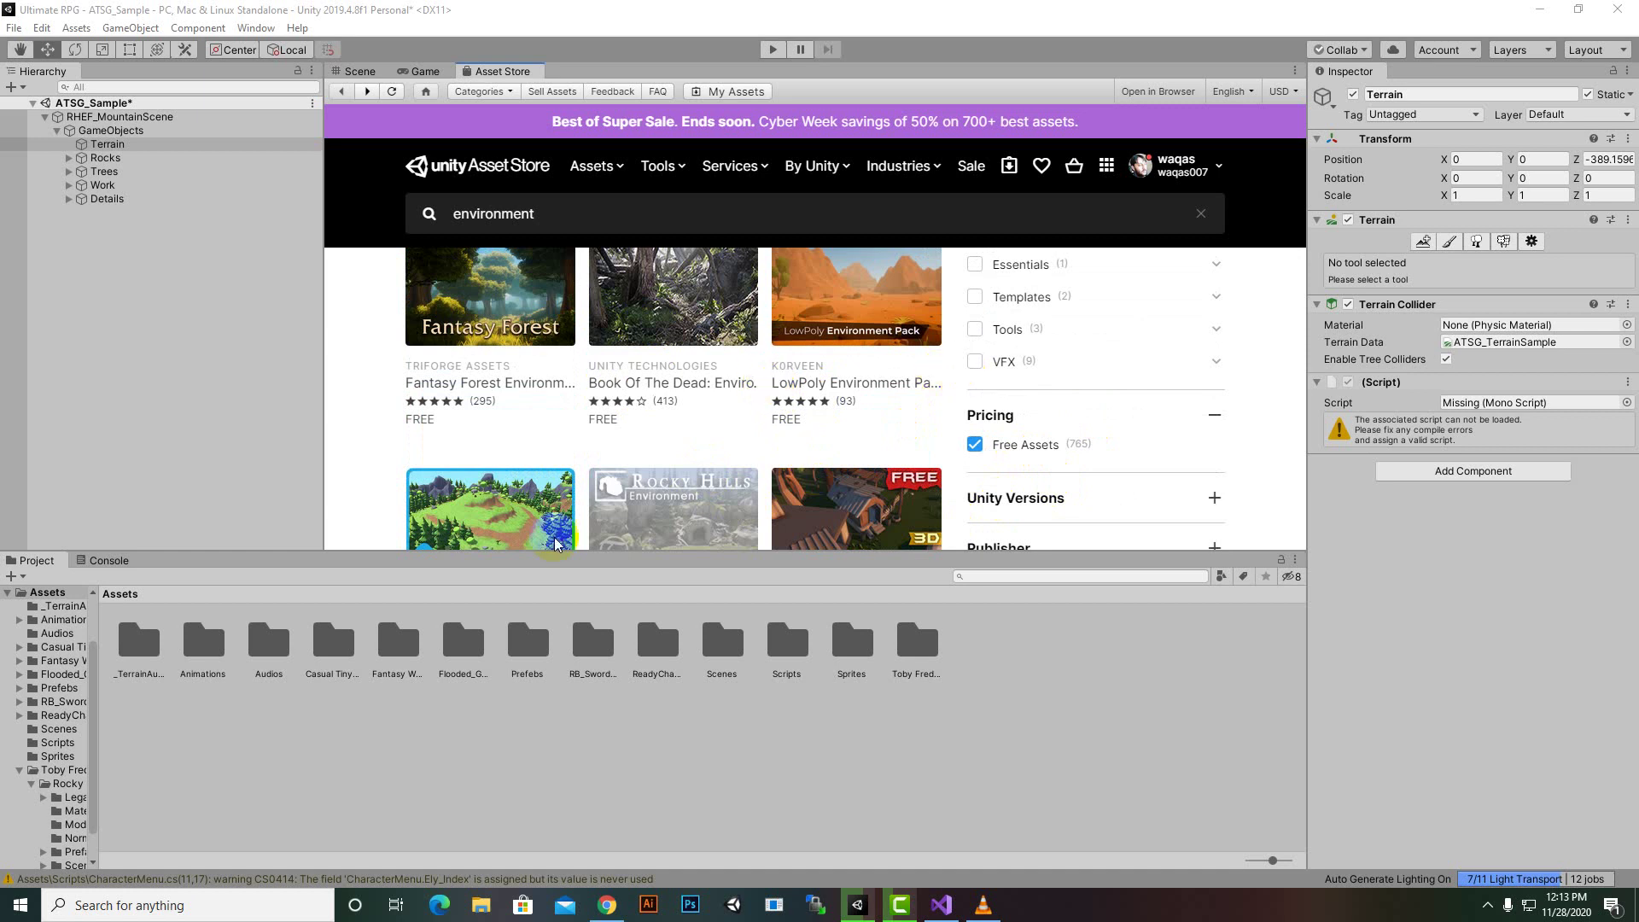
left_click(755, 647)
left_click(919, 631)
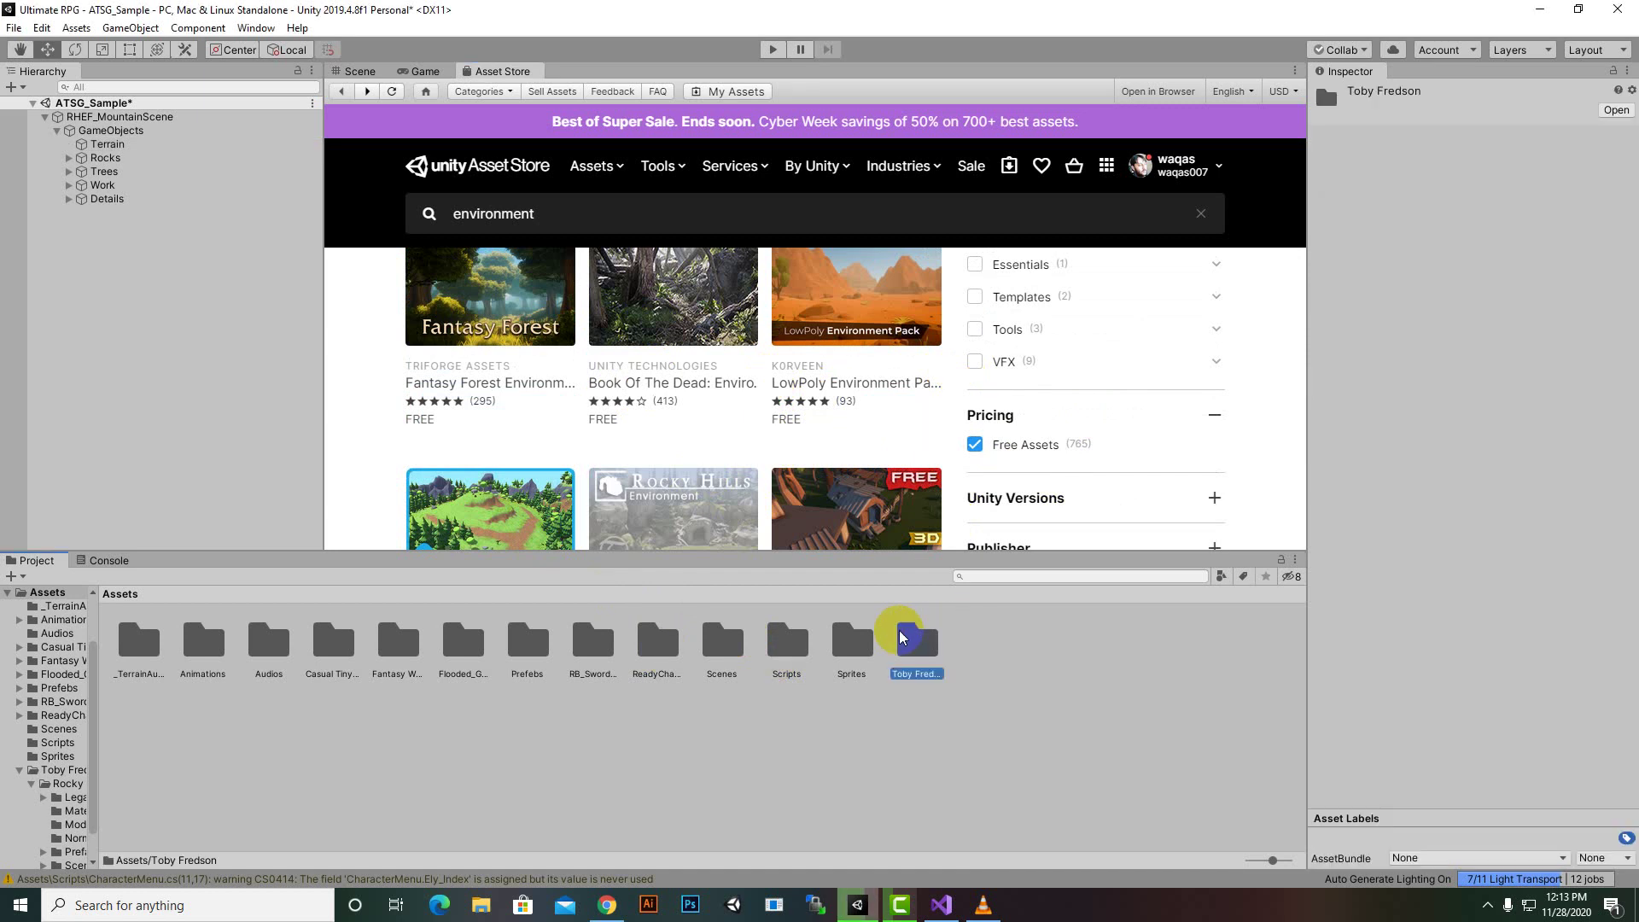
double_click(900, 635)
Step: Open ATSG_Sample from Rocky Hills Environment - Light Pack > Scenes, discarding unsaved changes
double_click(163, 643)
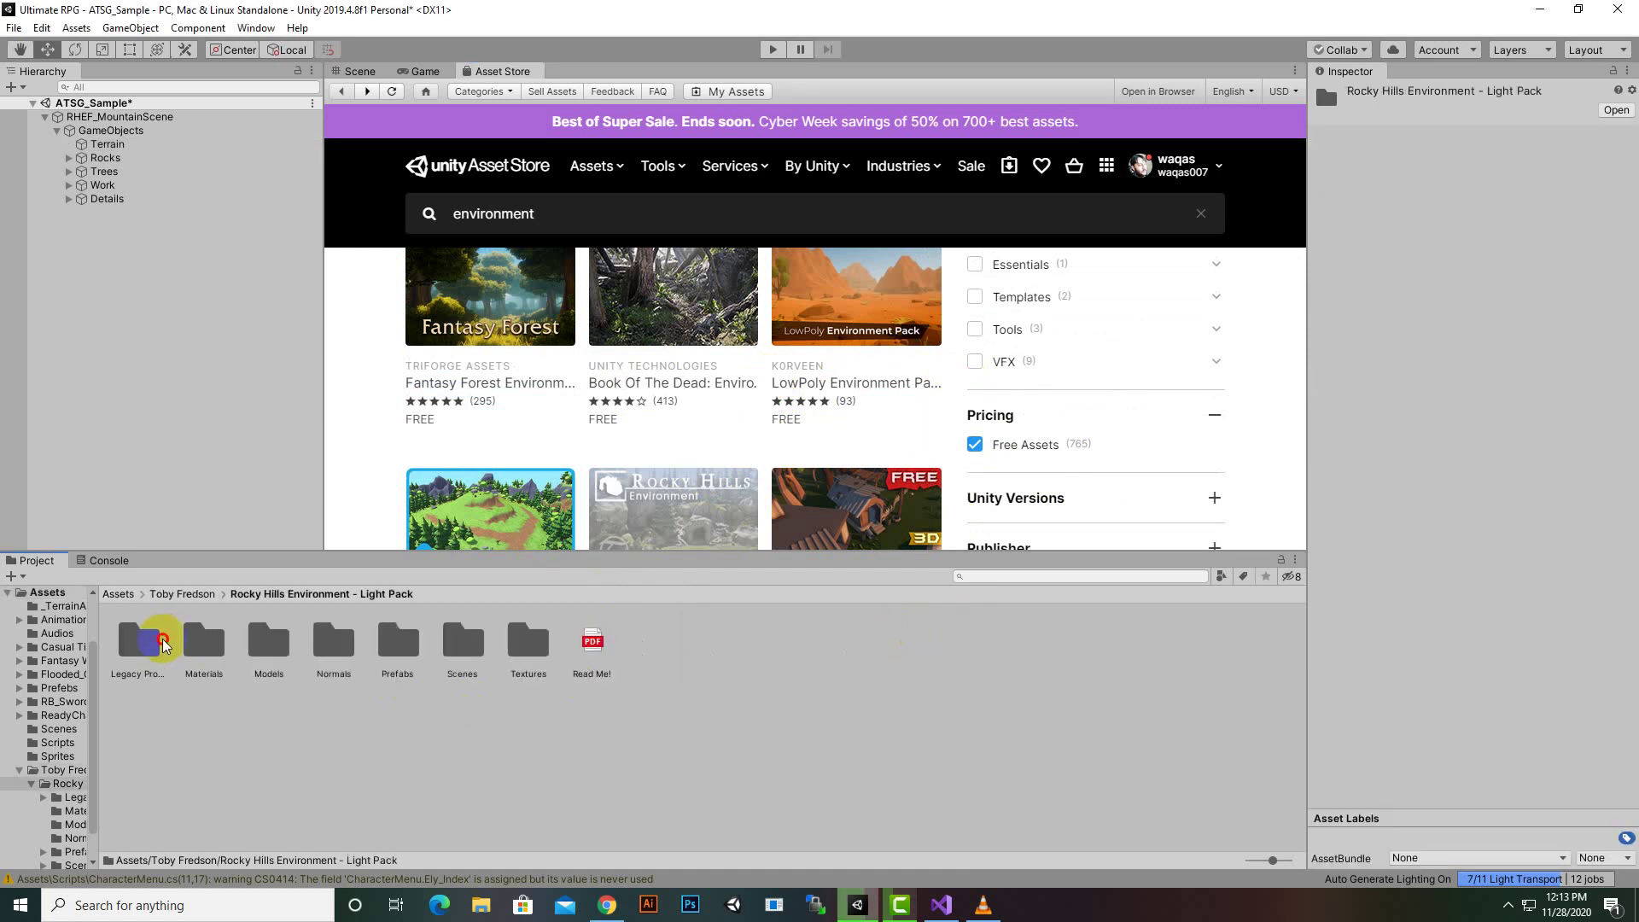
double_click(468, 648)
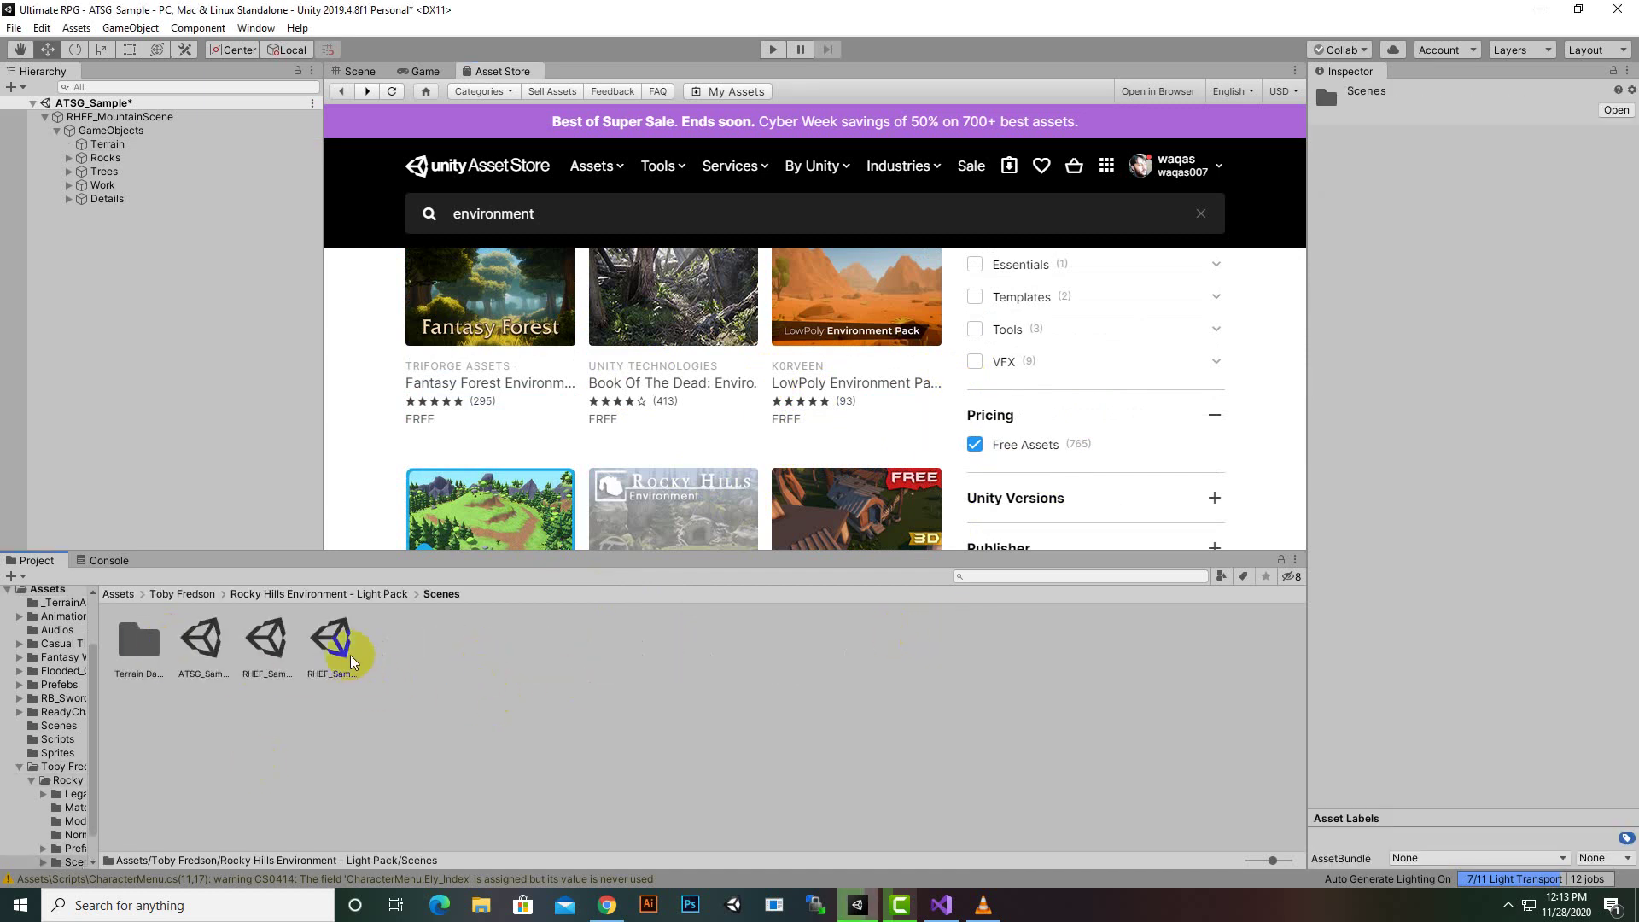
left_click(205, 640)
double_click(220, 647)
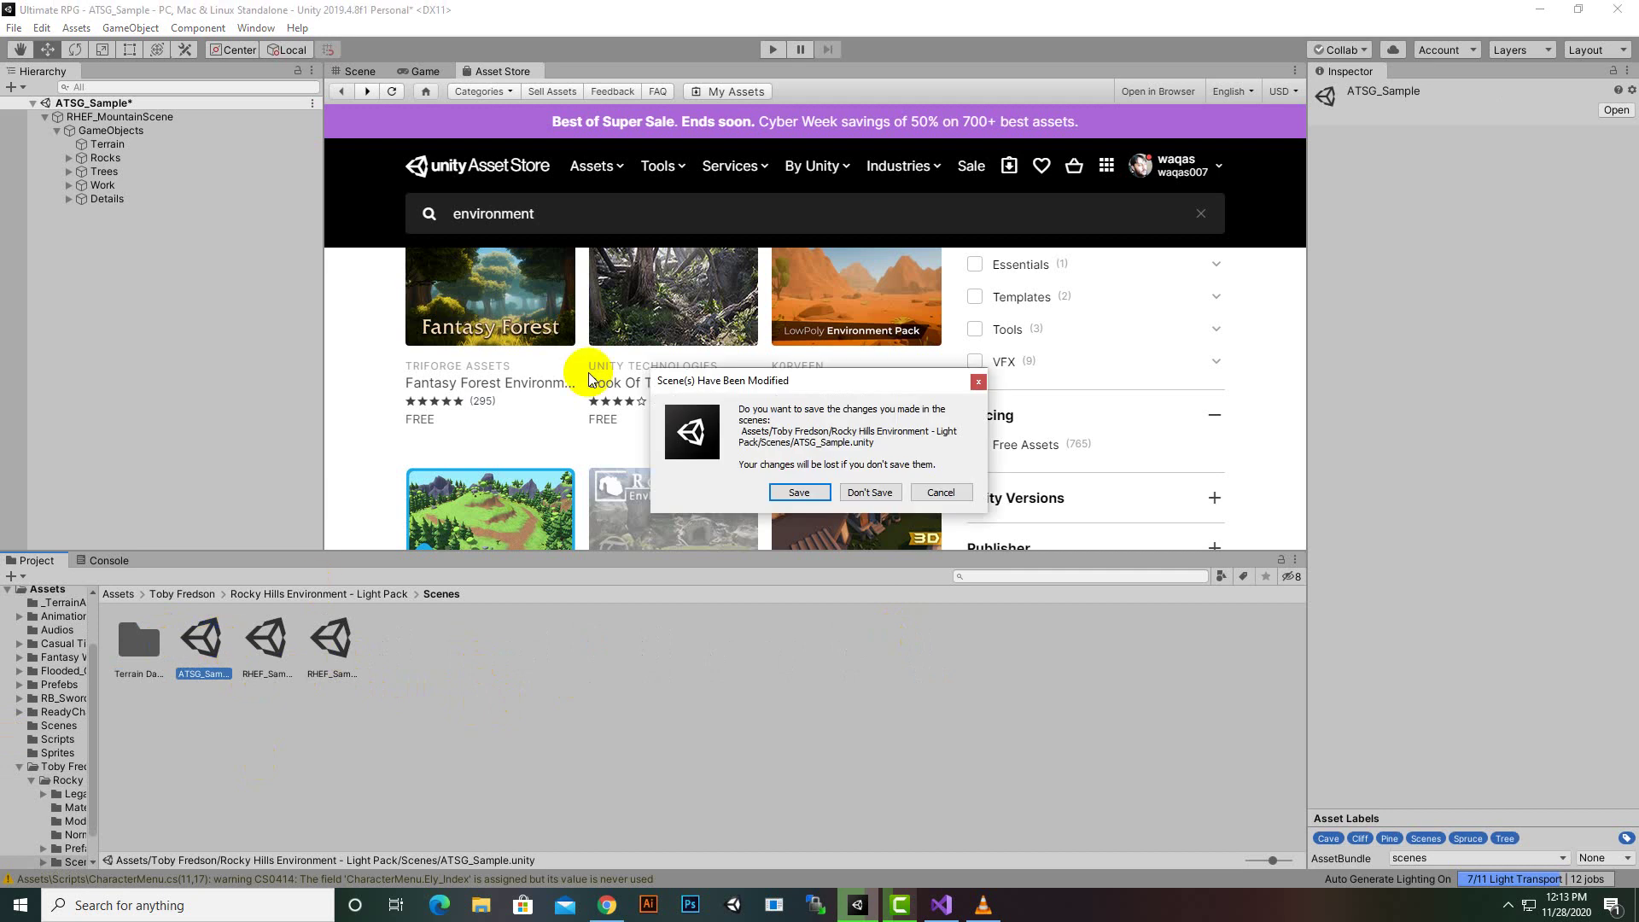
left_click(819, 510)
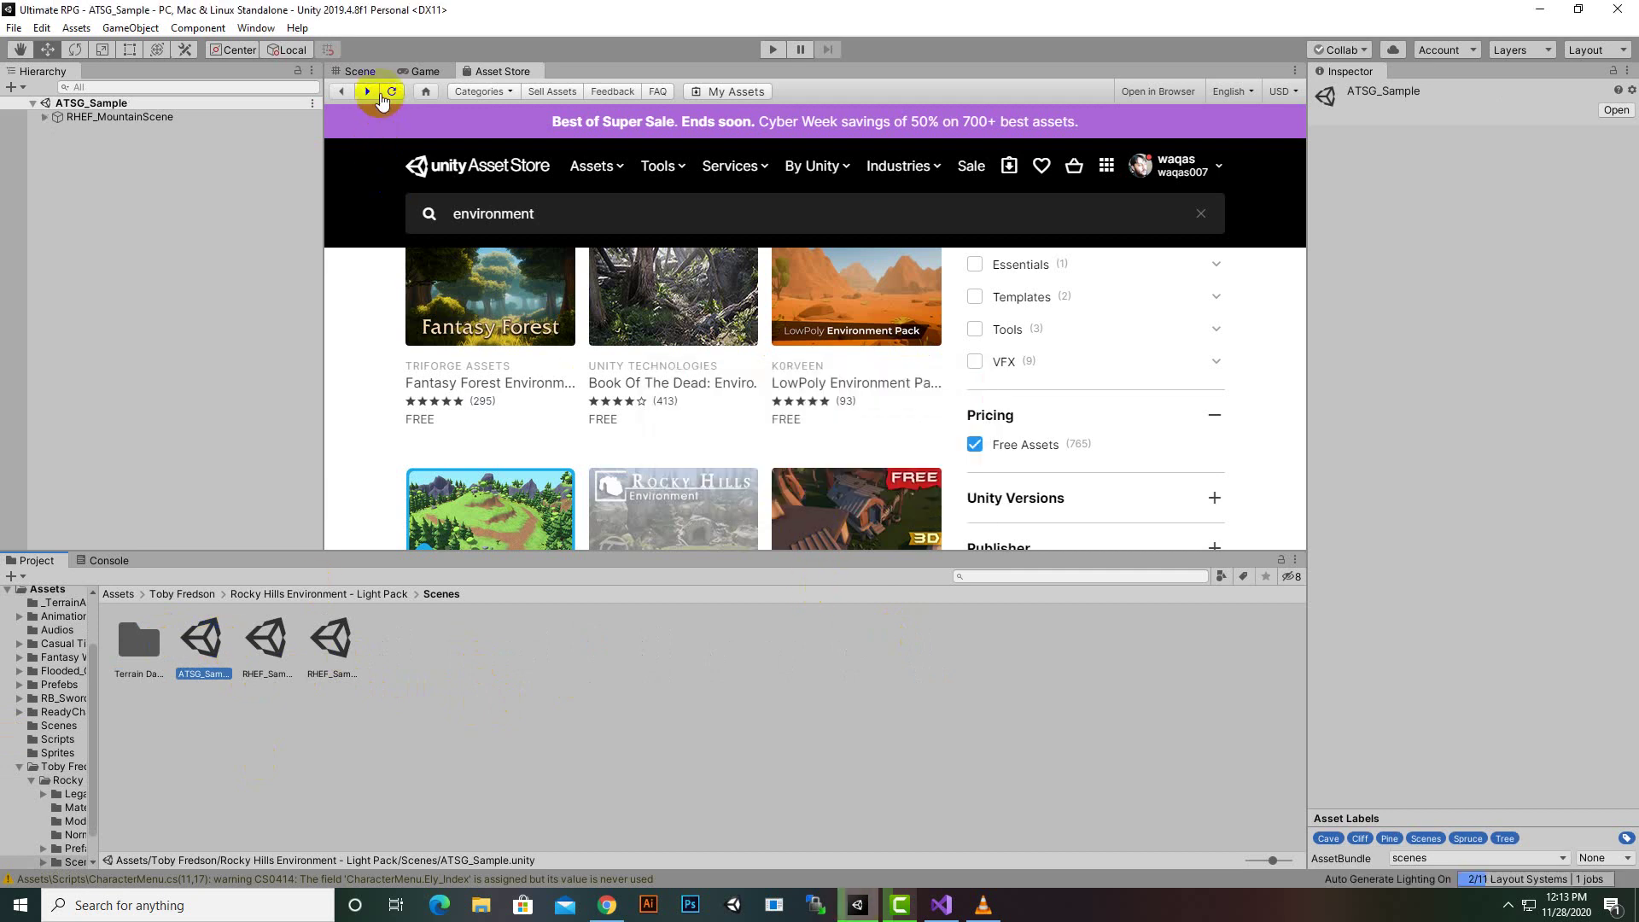
Step: Show the terrain in the Scene view and orbit over the rocky hills
left_click(361, 72)
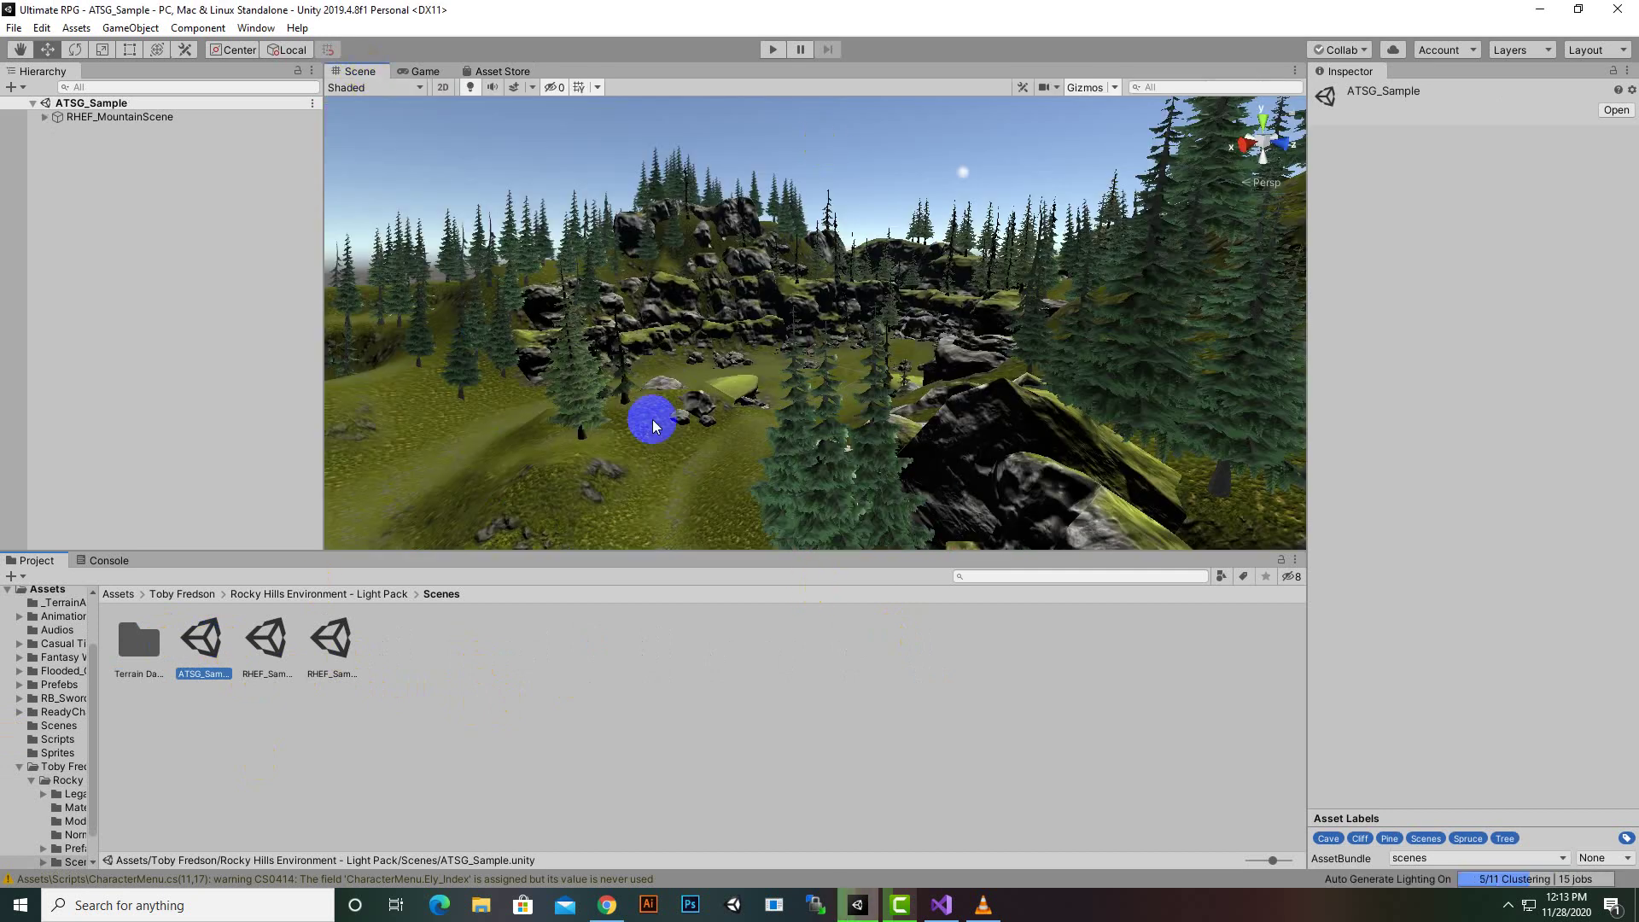
left_click(46, 117)
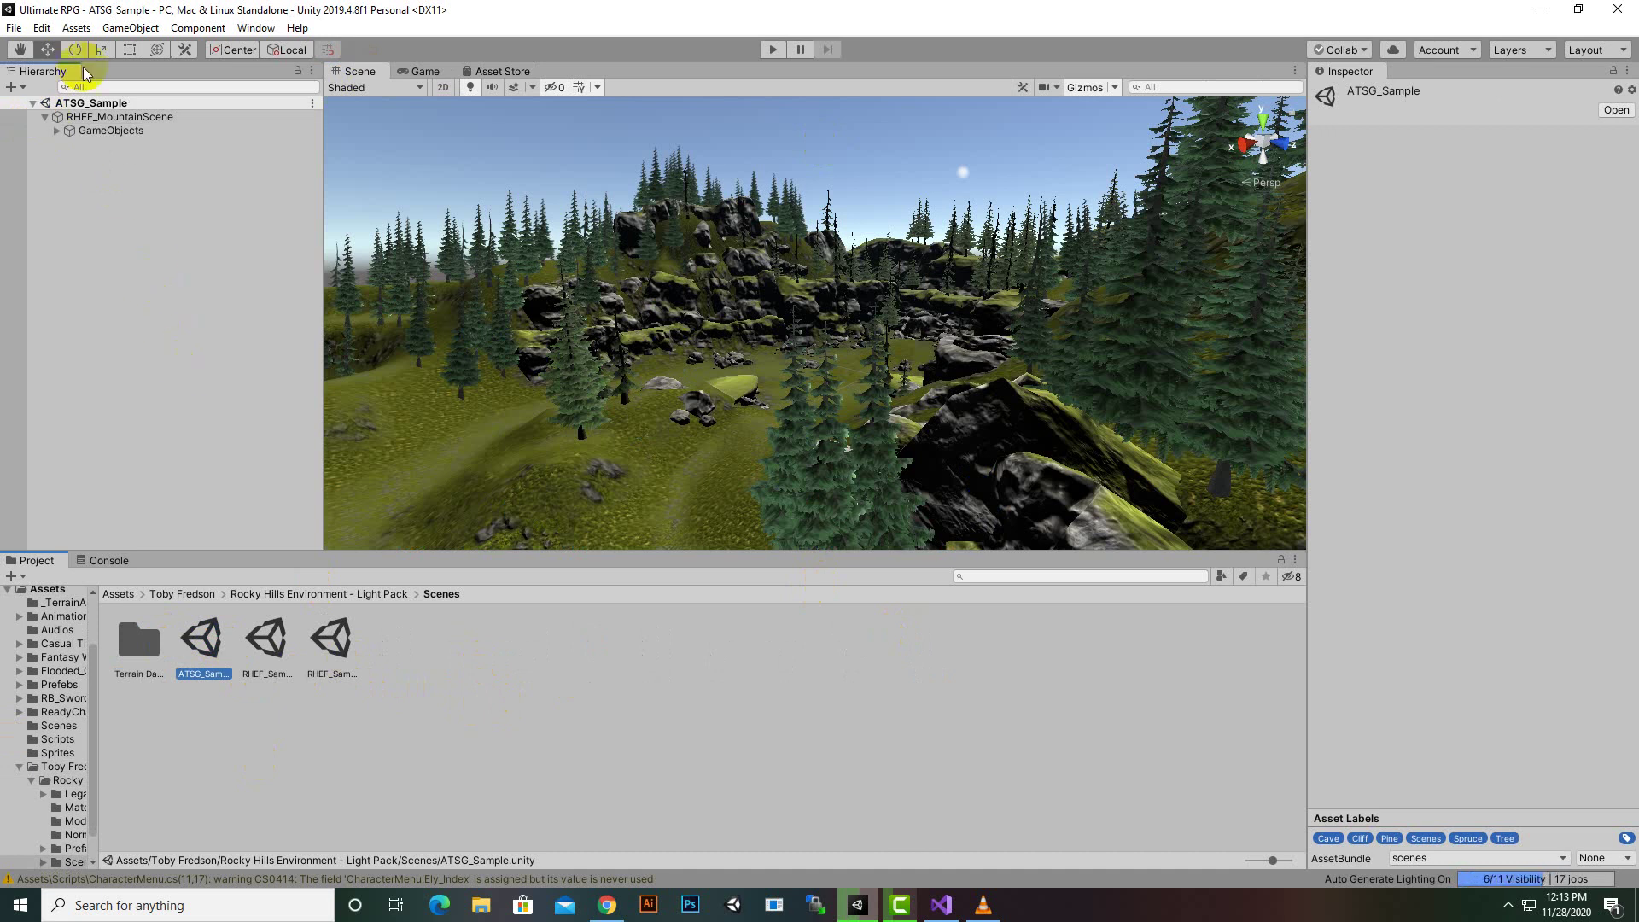
left_click(47, 117)
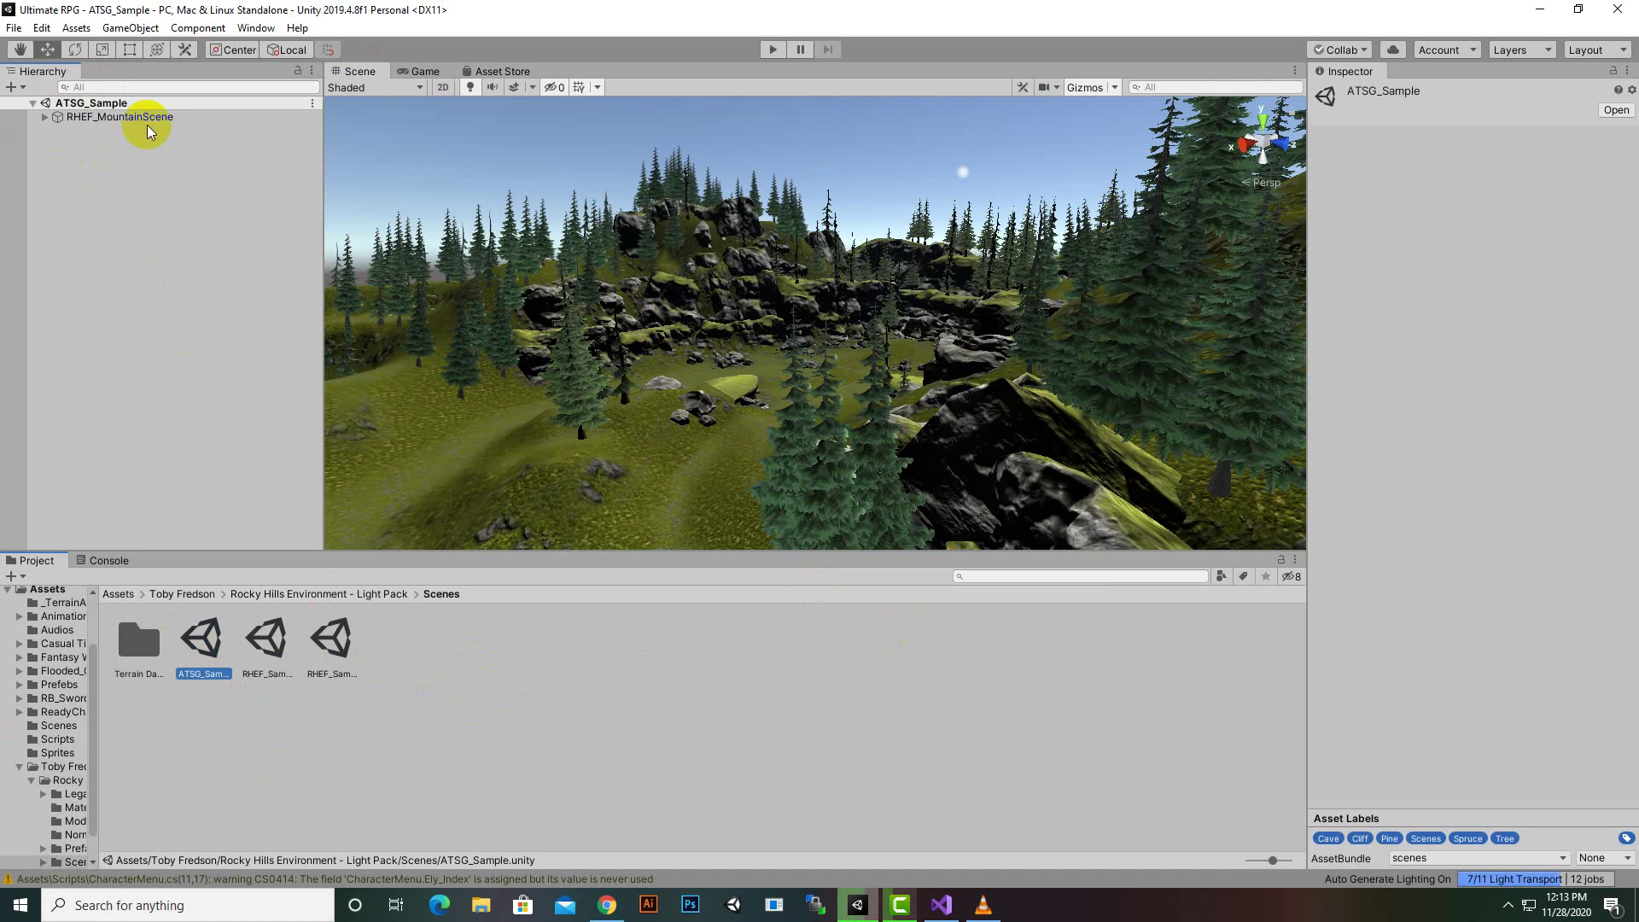
right_click_drag(851, 171, 798, 349)
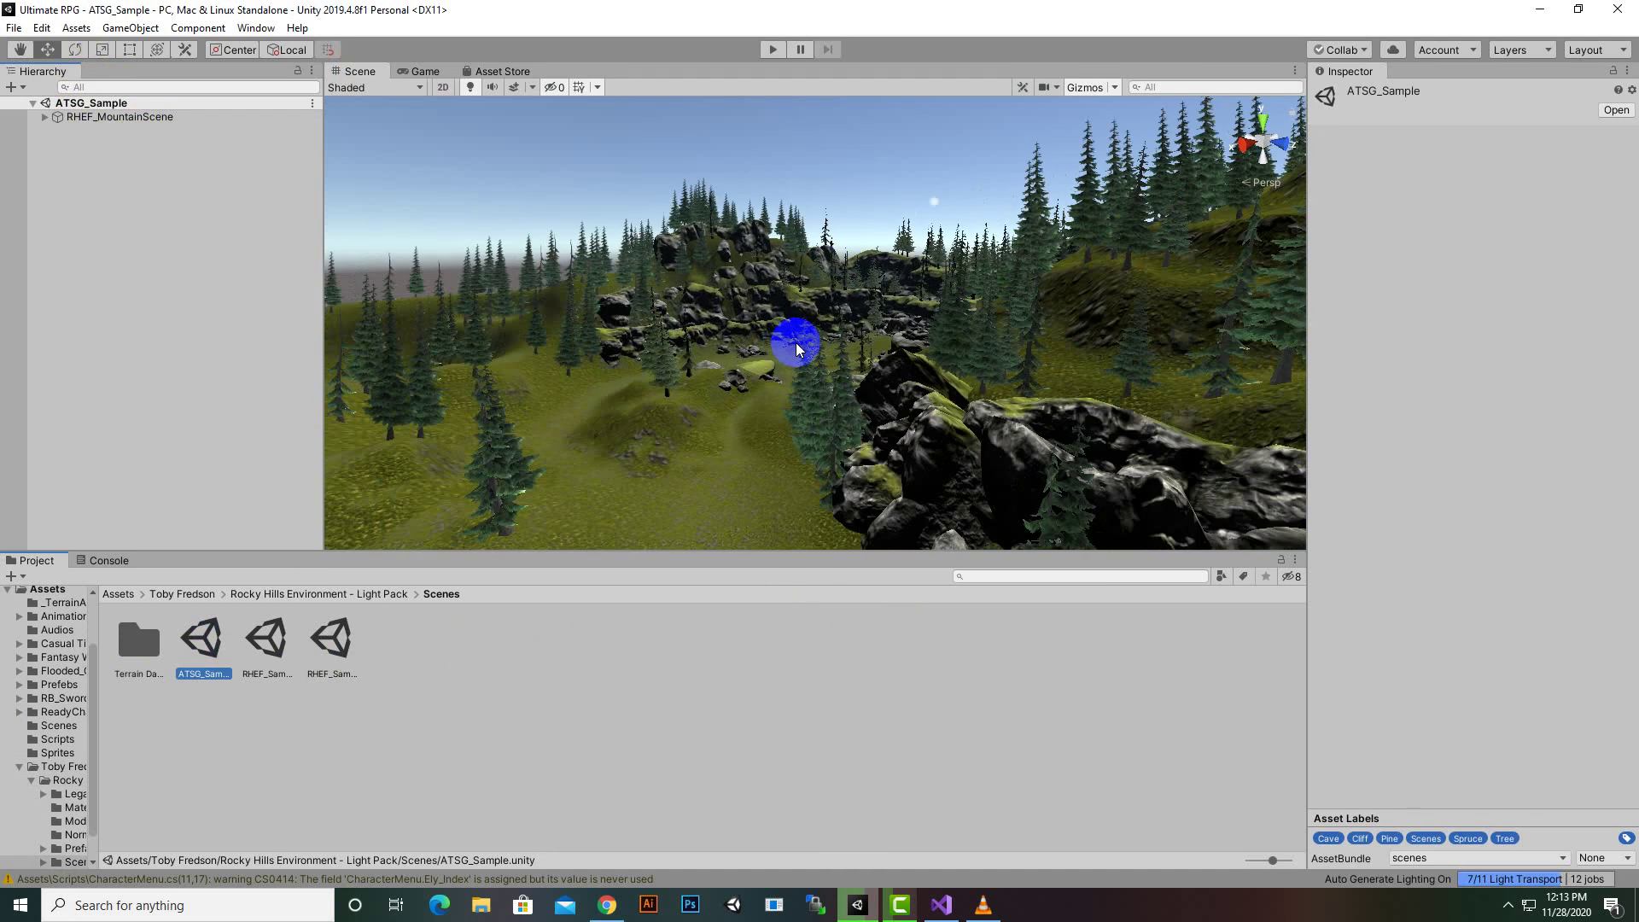
Step: Save the scene into Assets/Scenes as RockyScene, correcting the first-typed name HillScene
left_click(4, 29)
left_click(61, 111)
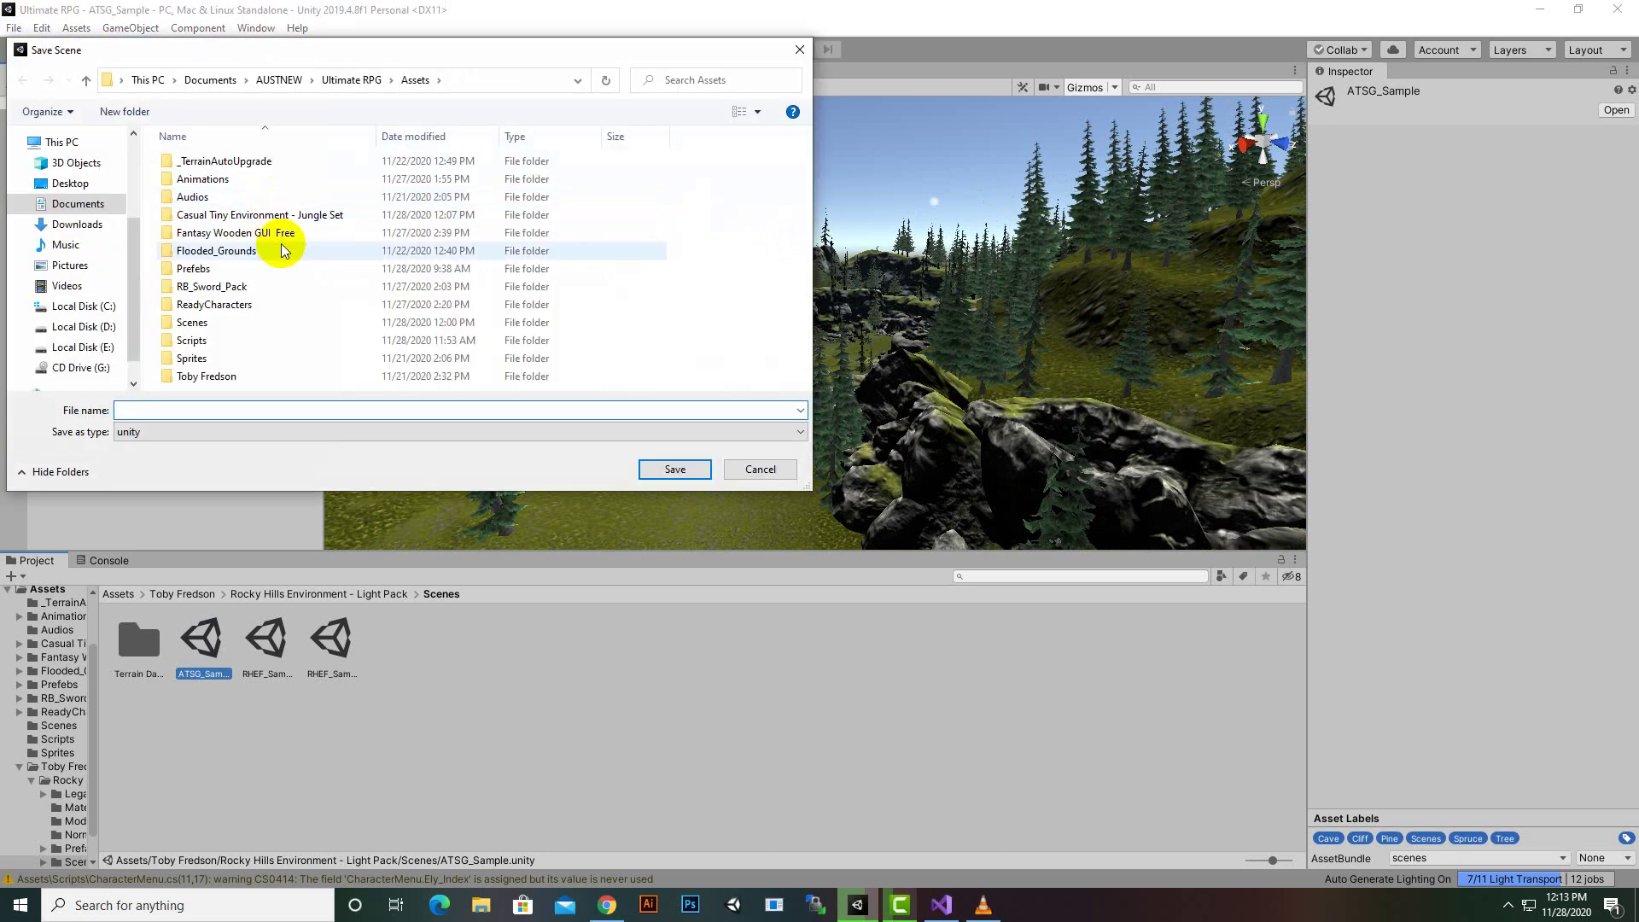
double_click(307, 323)
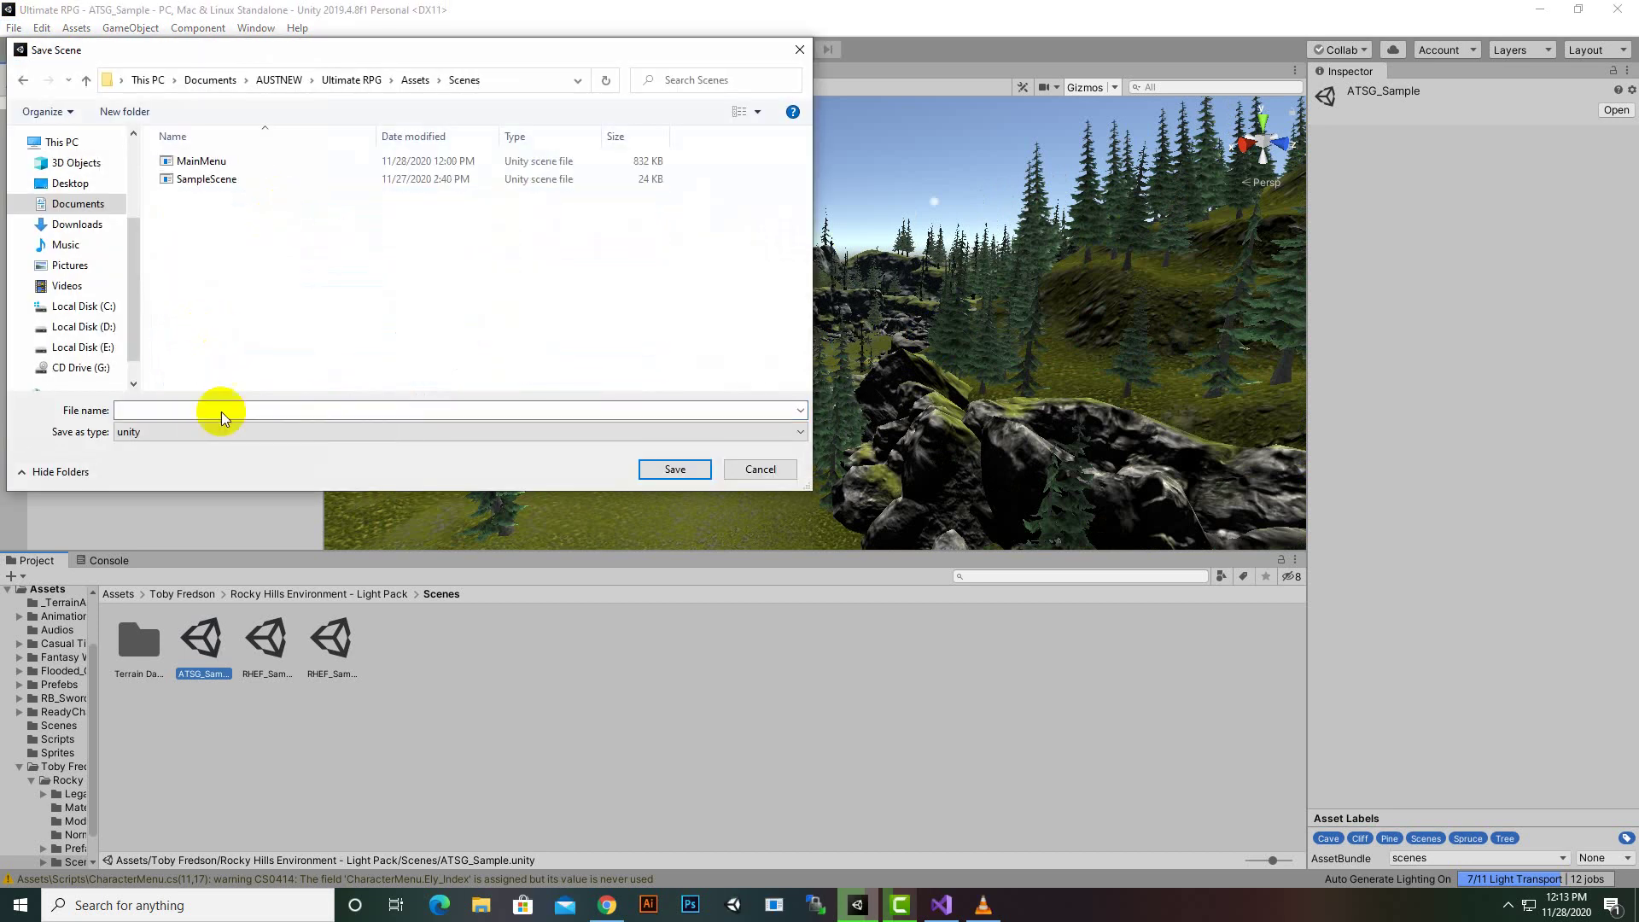
left_click(221, 406)
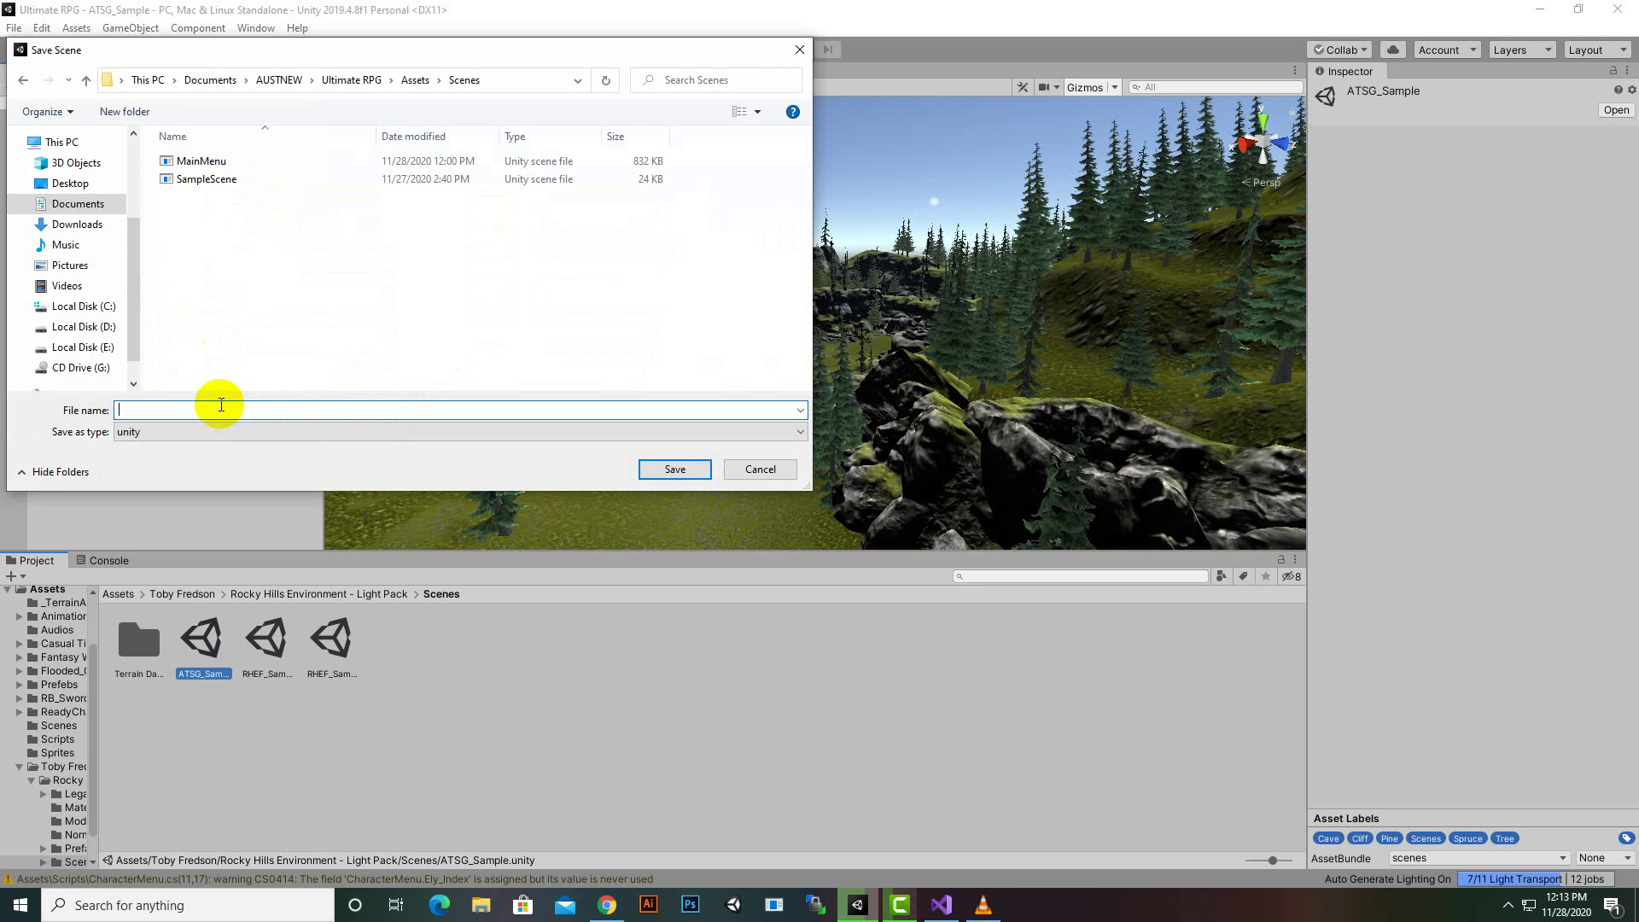
type("Hill")
type("Sce")
type("ne")
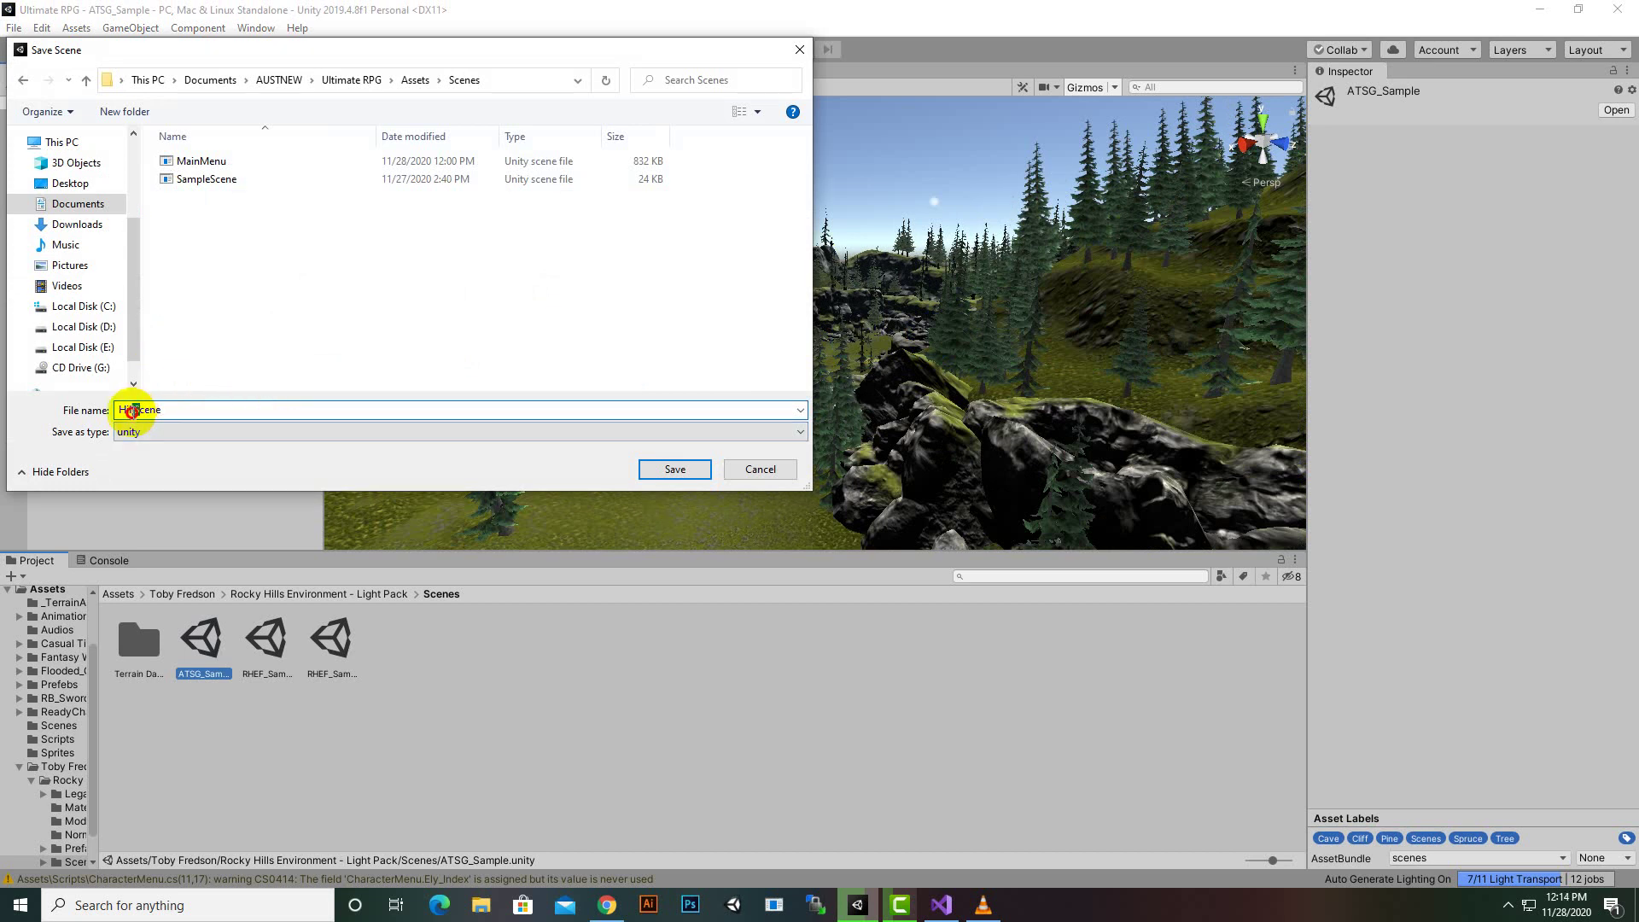
left_click_drag(139, 411, 107, 417)
type("Ro")
type("ckyS")
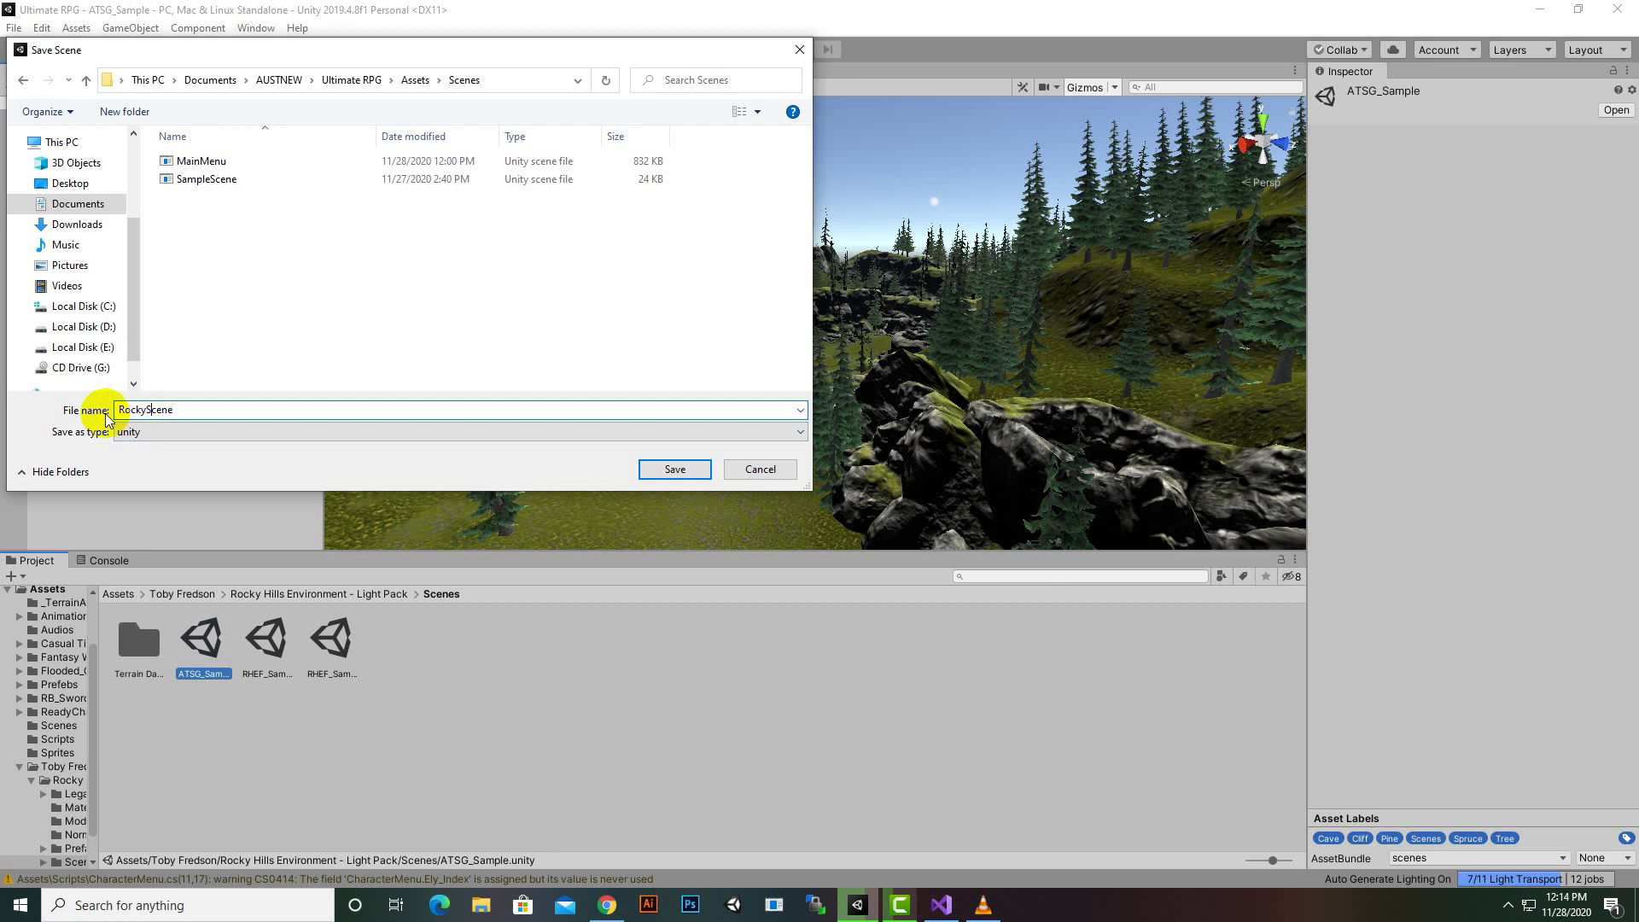
left_click(674, 469)
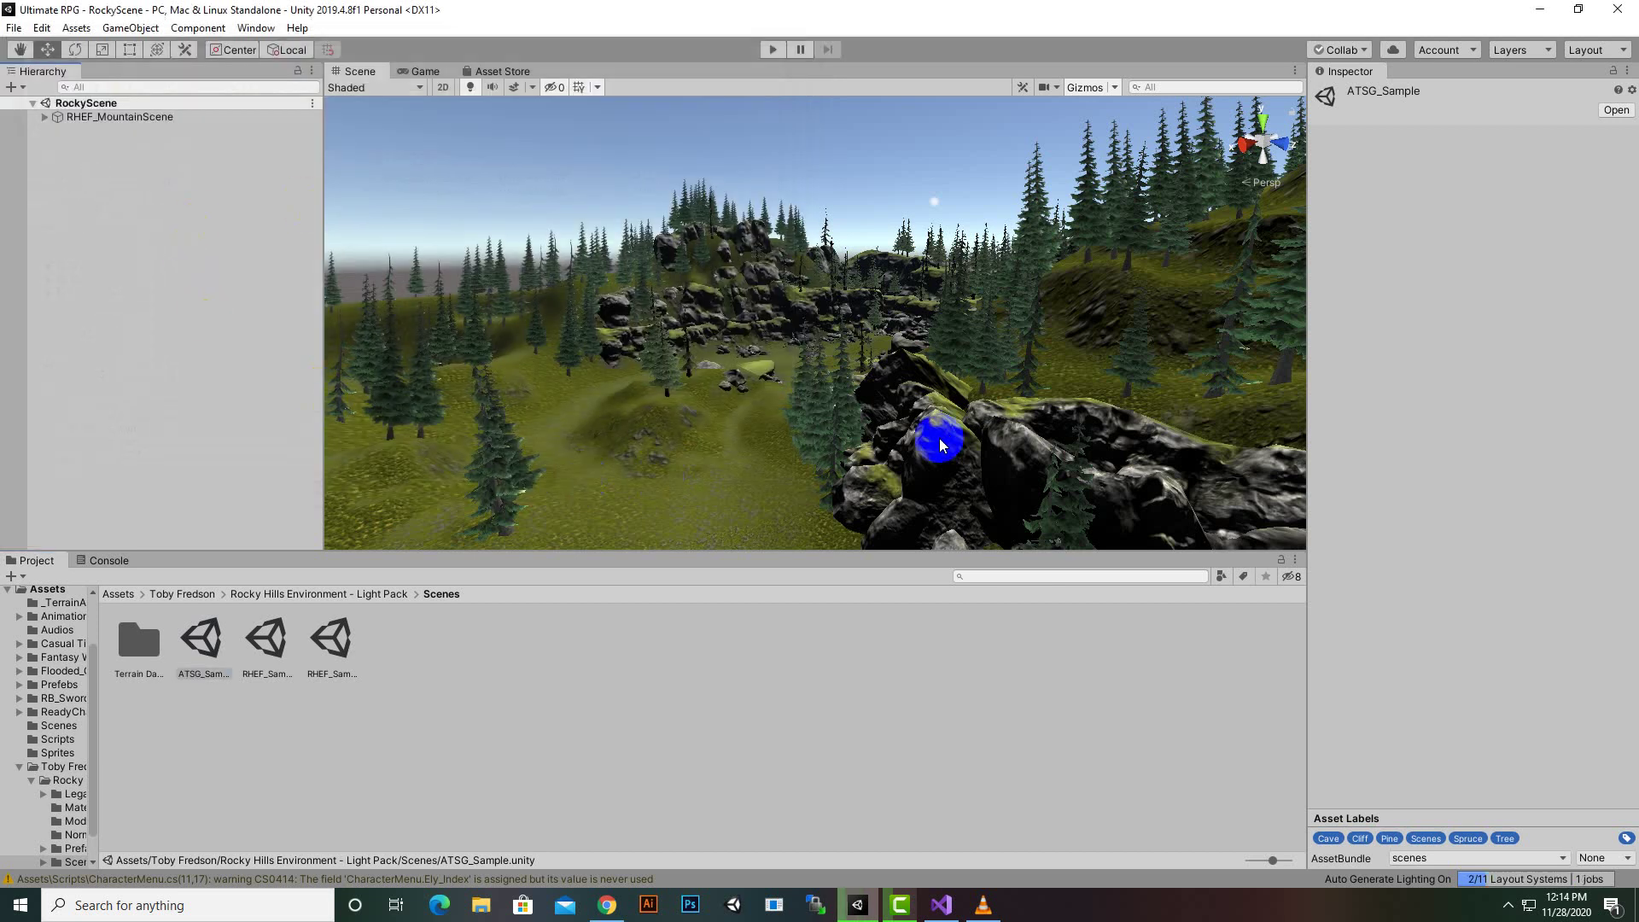
Step: Check that the saved RockyScene asset is in the Assets/Scenes folder
left_click(119, 593)
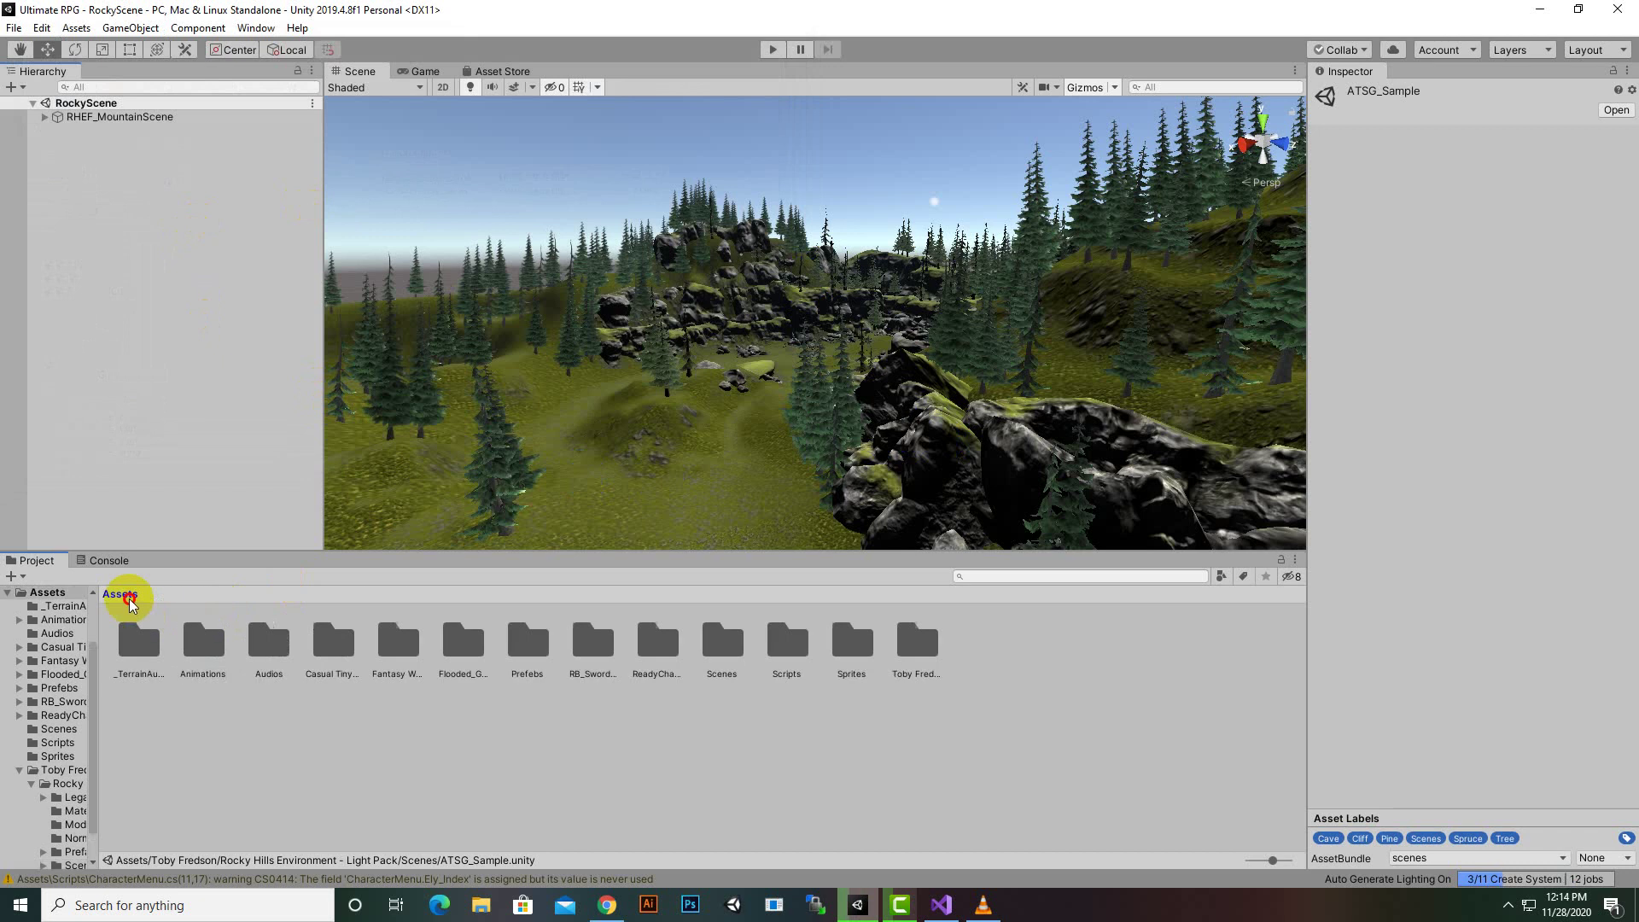
double_click(720, 658)
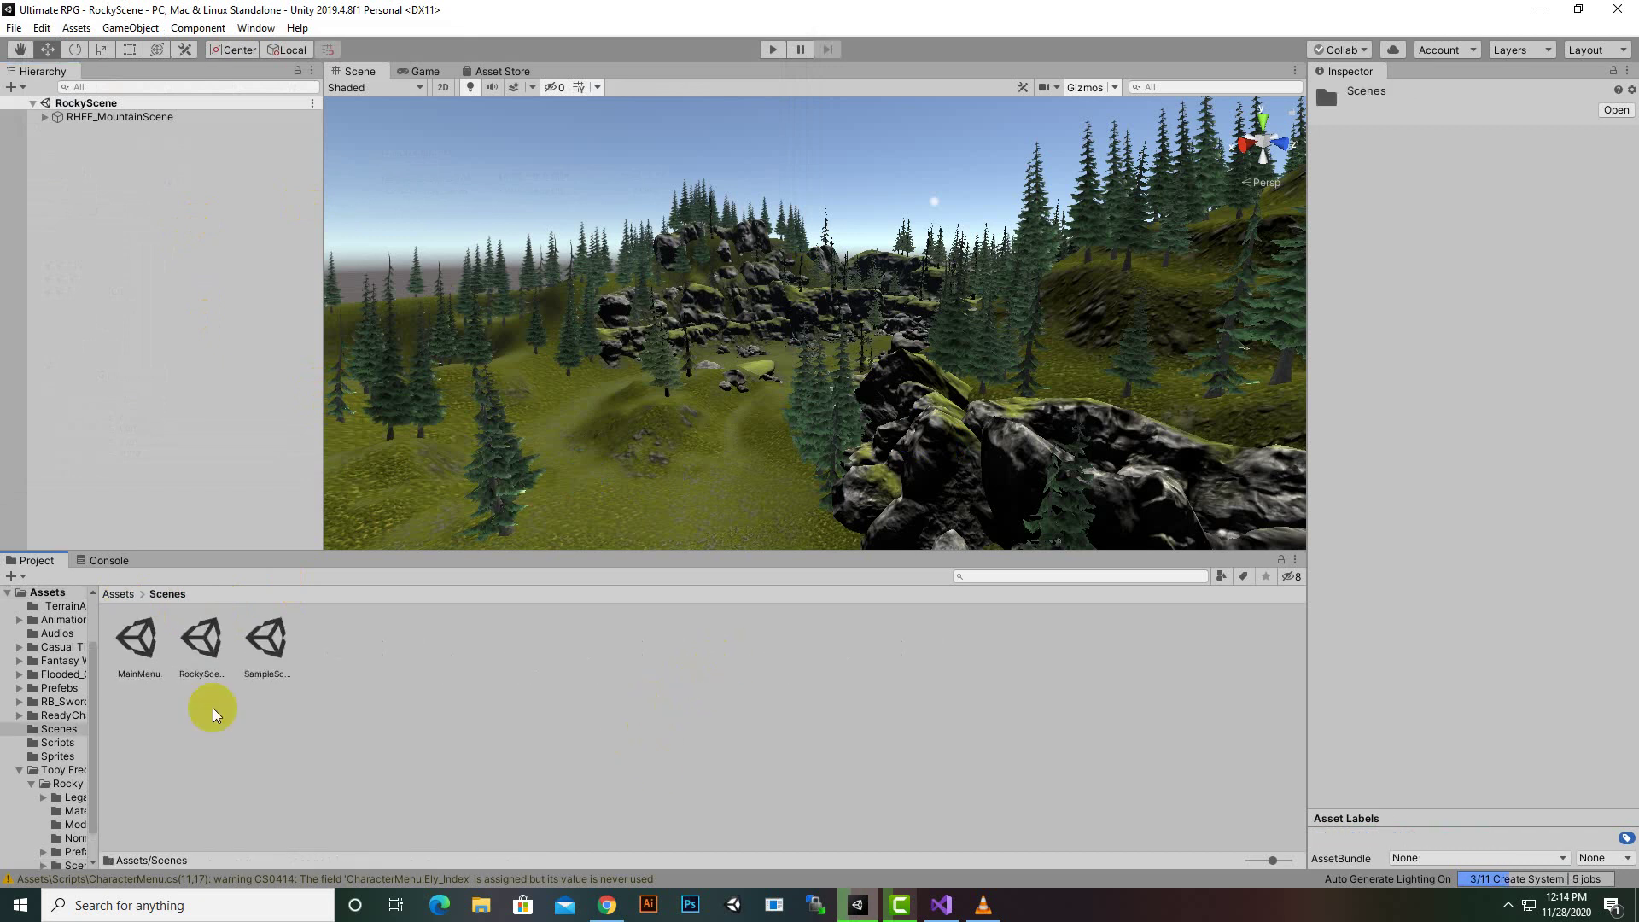
left_click(227, 638)
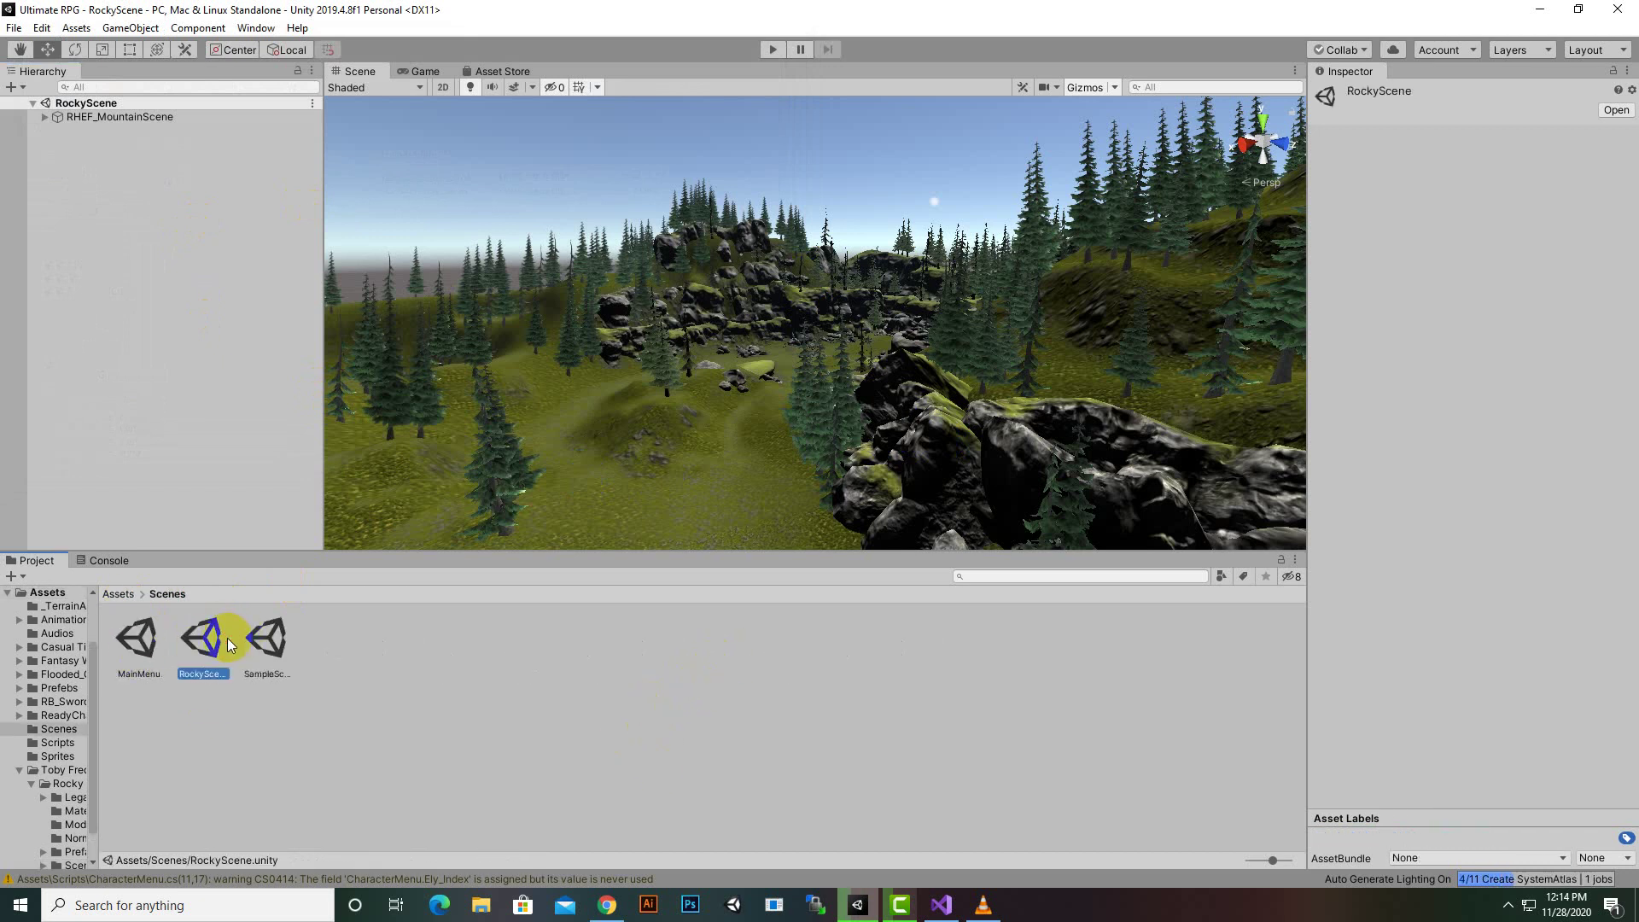
left_click(385, 676)
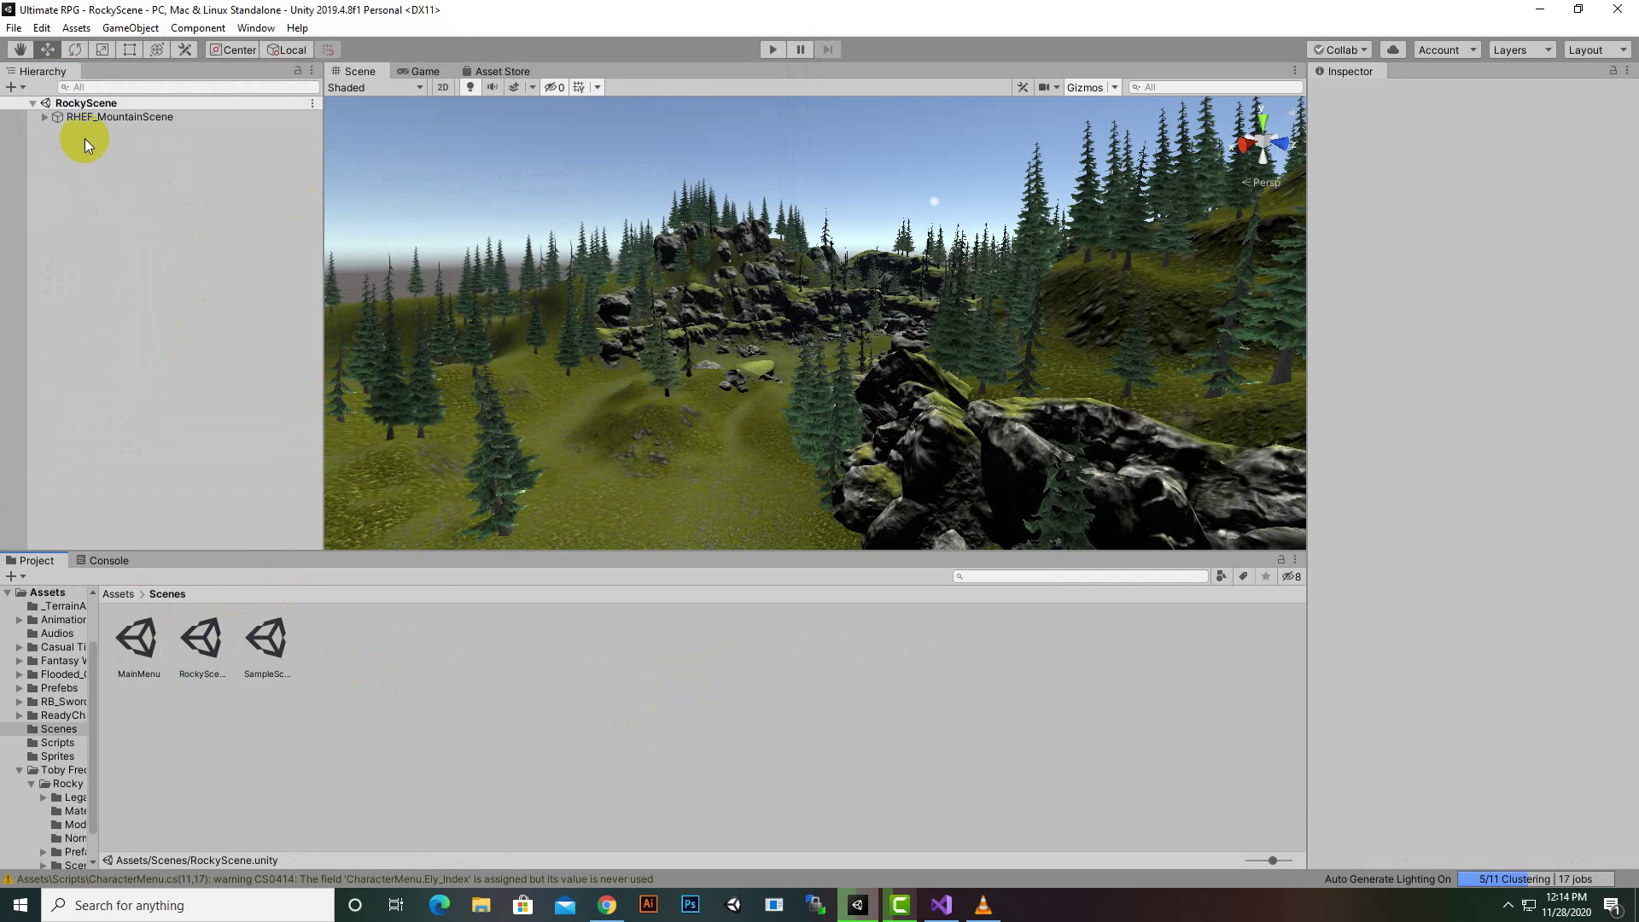
Step: Open the PreAsembeld_Buildings scene from Assets/Flooded_Grounds/Scenes
left_click(120, 593)
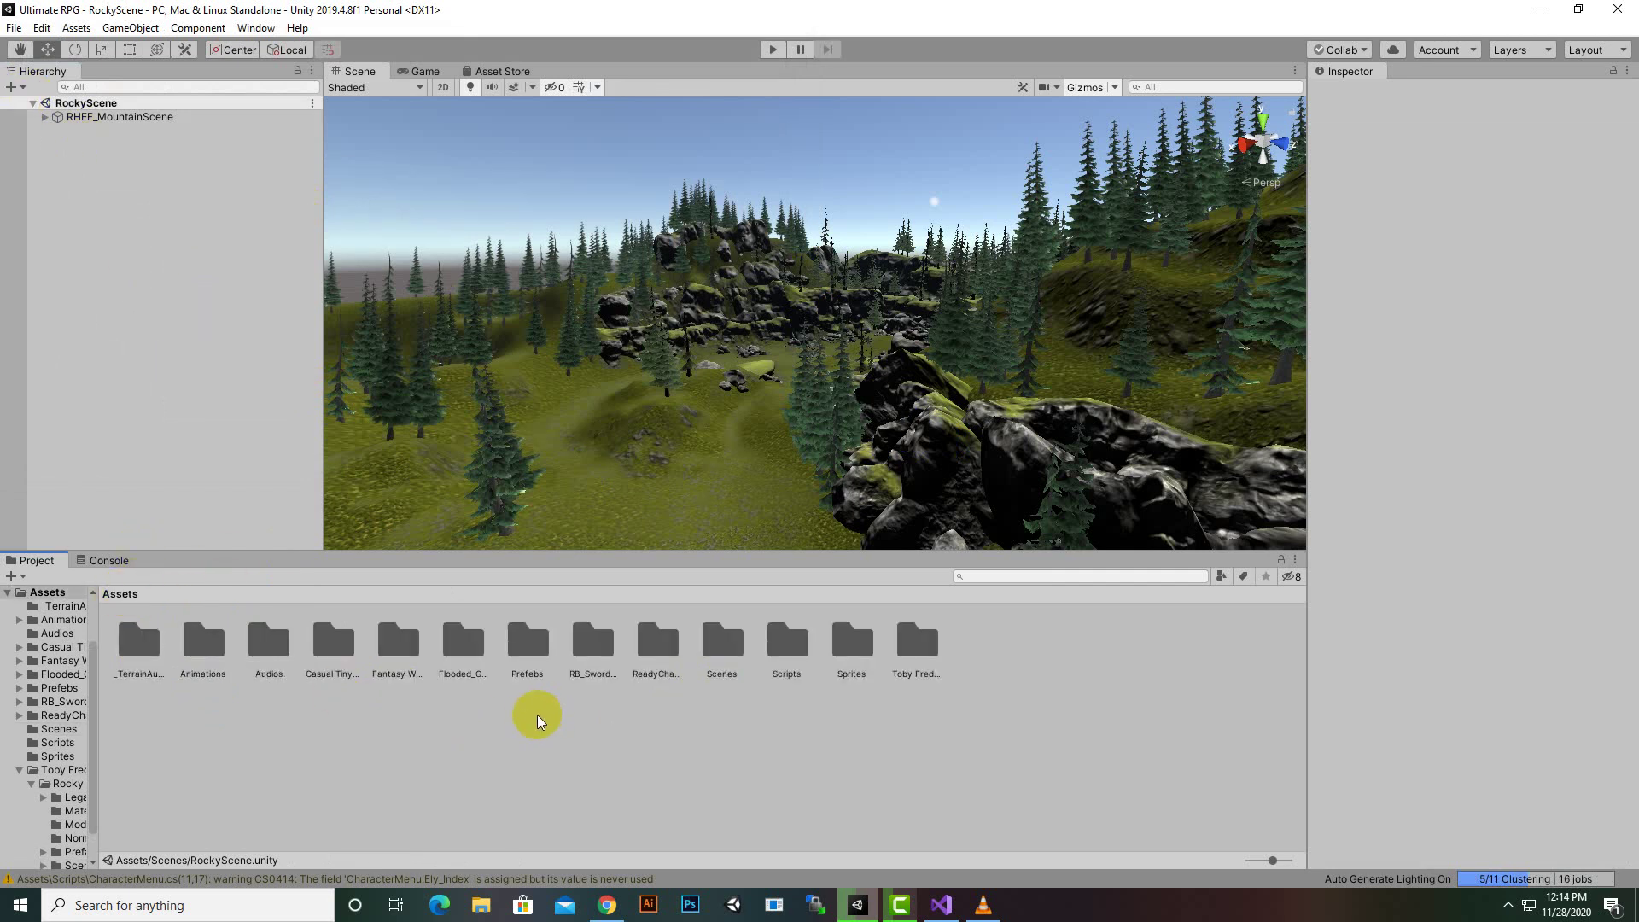
double_click(487, 649)
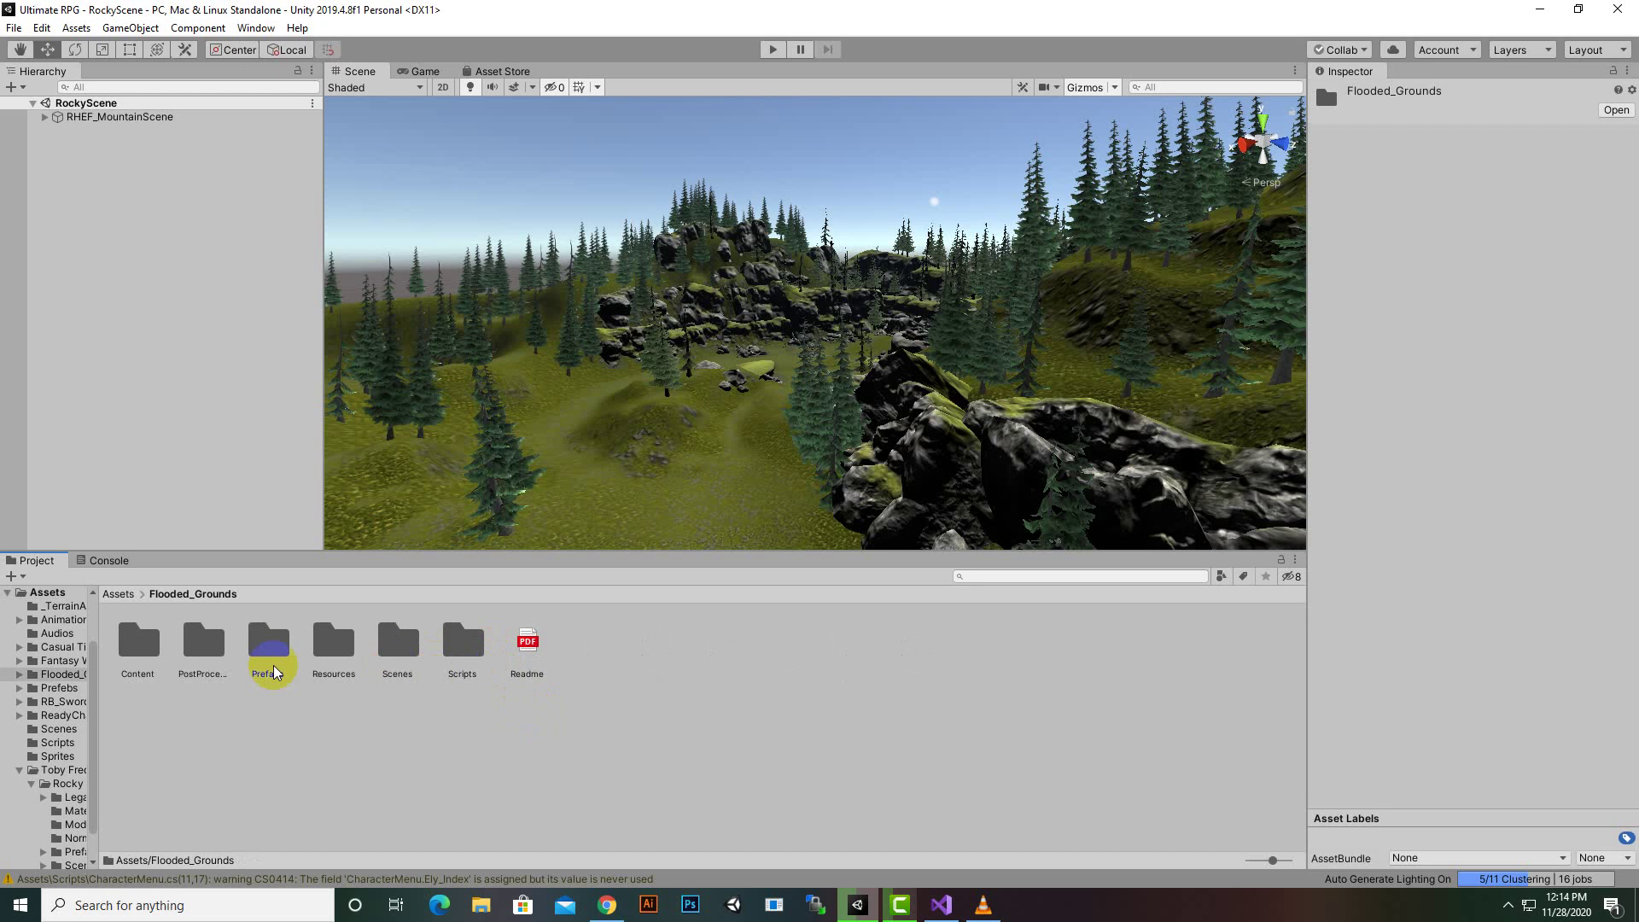
double_click(411, 653)
left_click(285, 643)
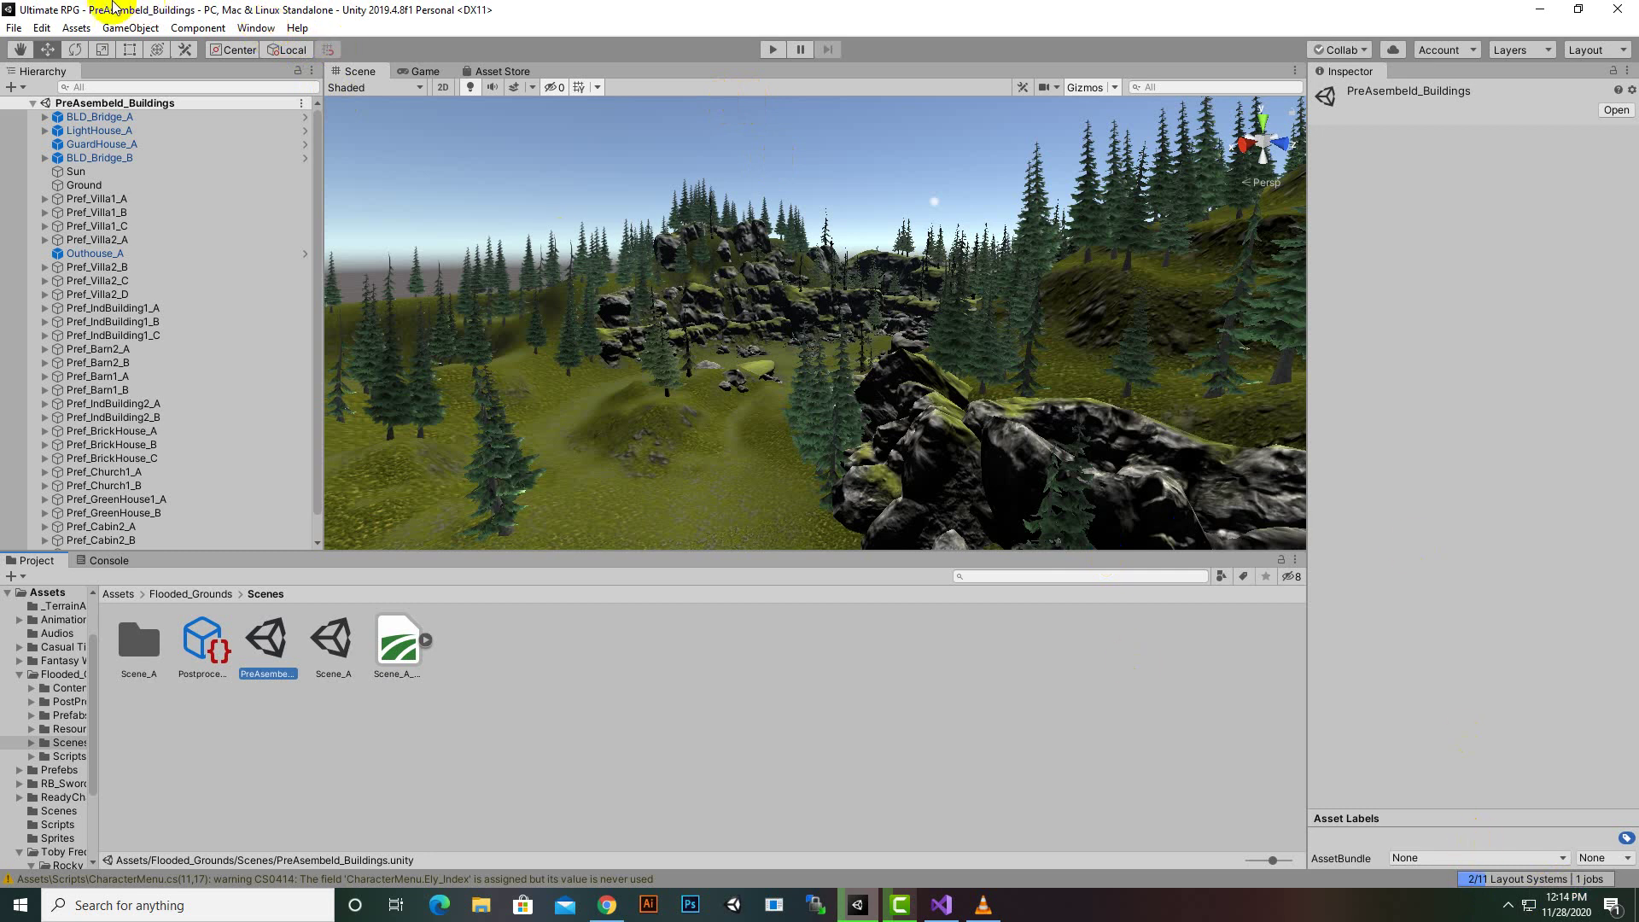
Step: Uncheck Auto Generate in Lighting Settings and close the Lighting window
left_click(257, 33)
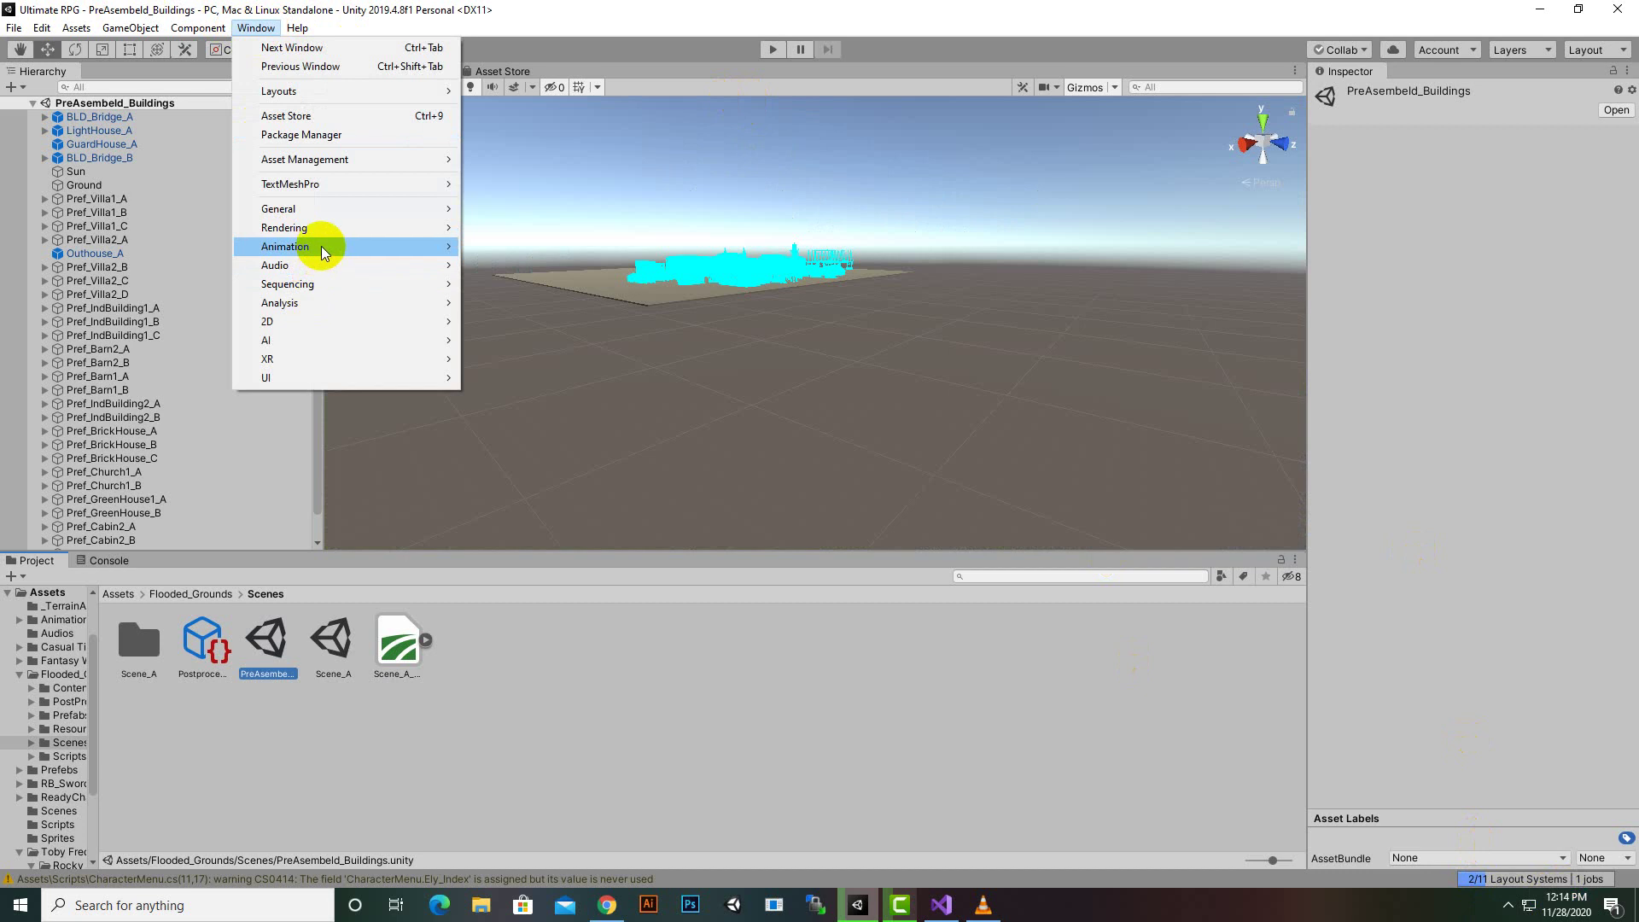
mouse_move(330, 226)
left_click(574, 229)
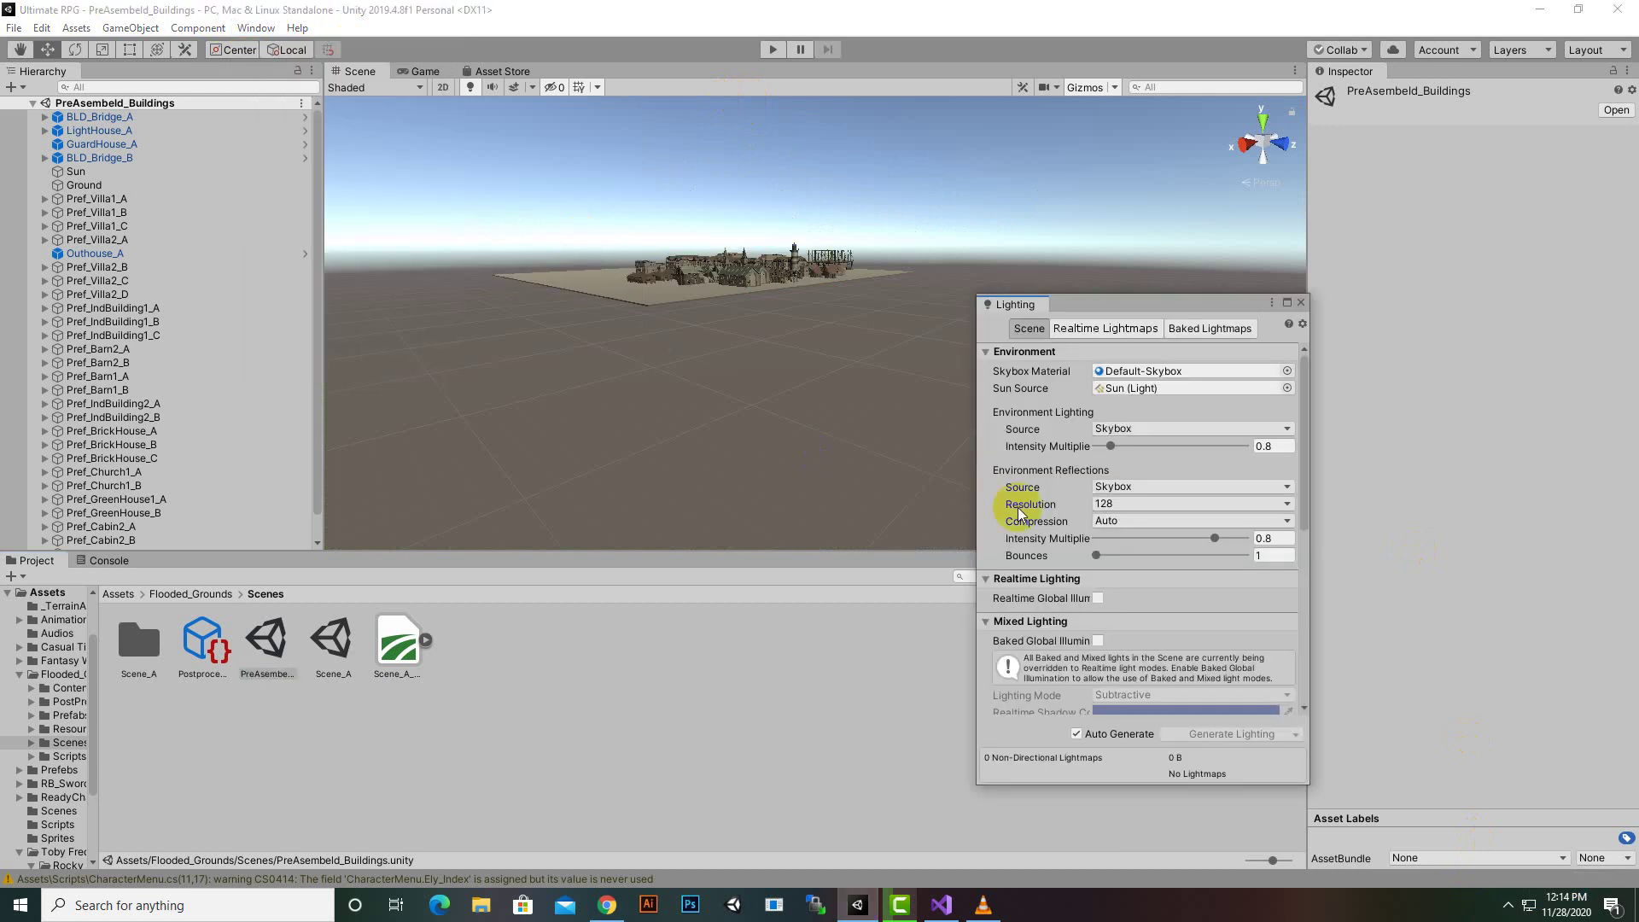
left_click(1076, 733)
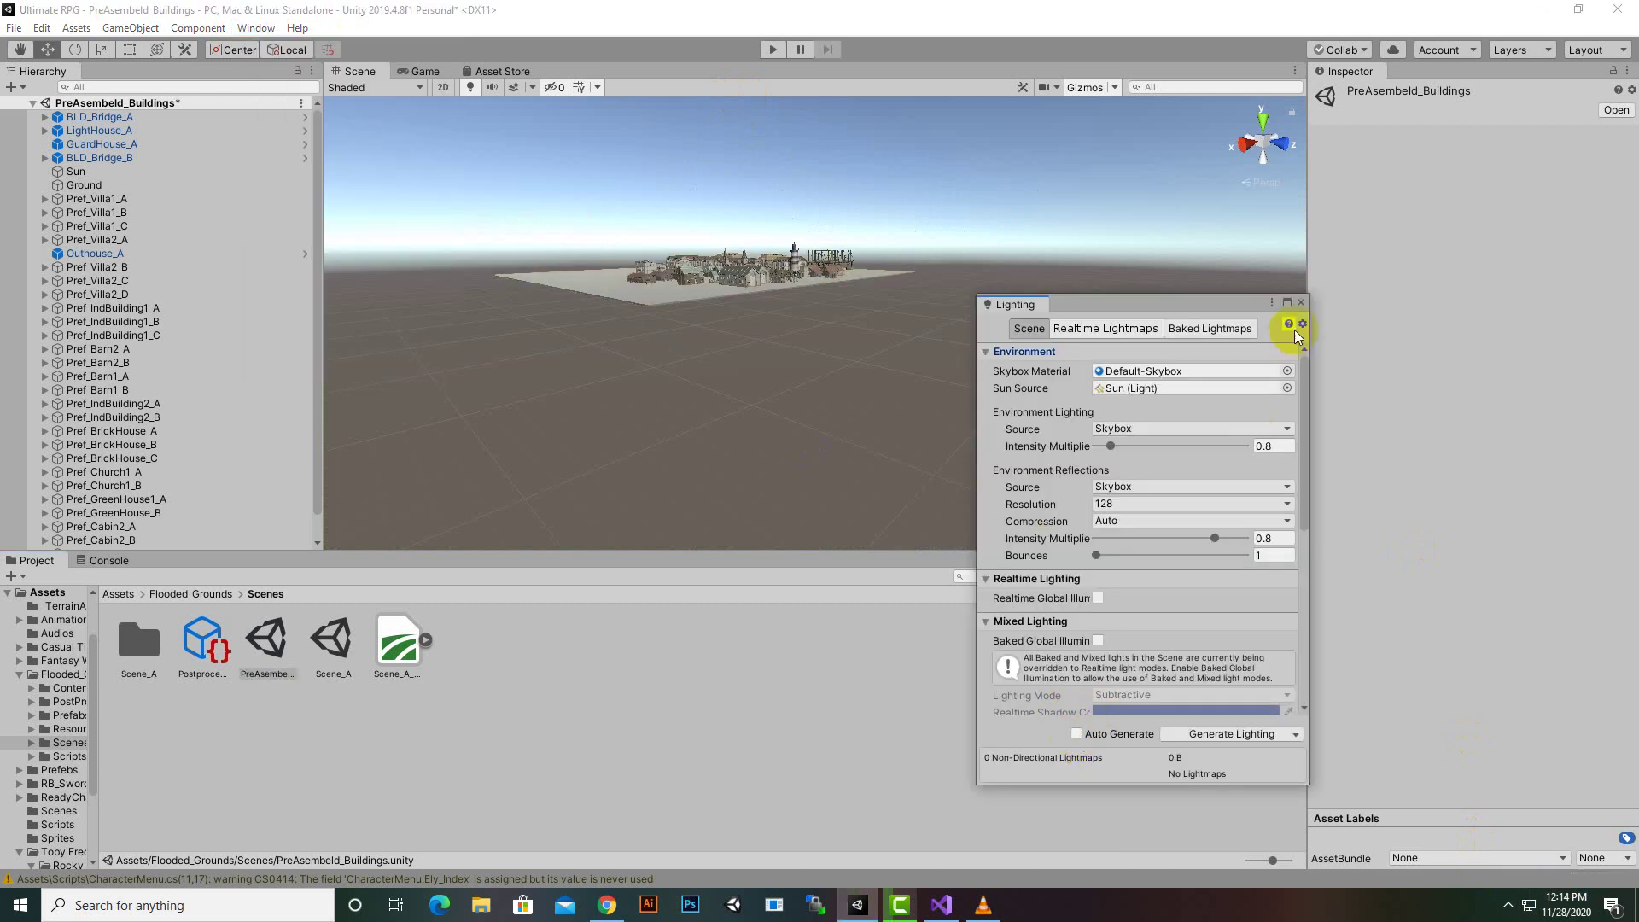
left_click(1300, 302)
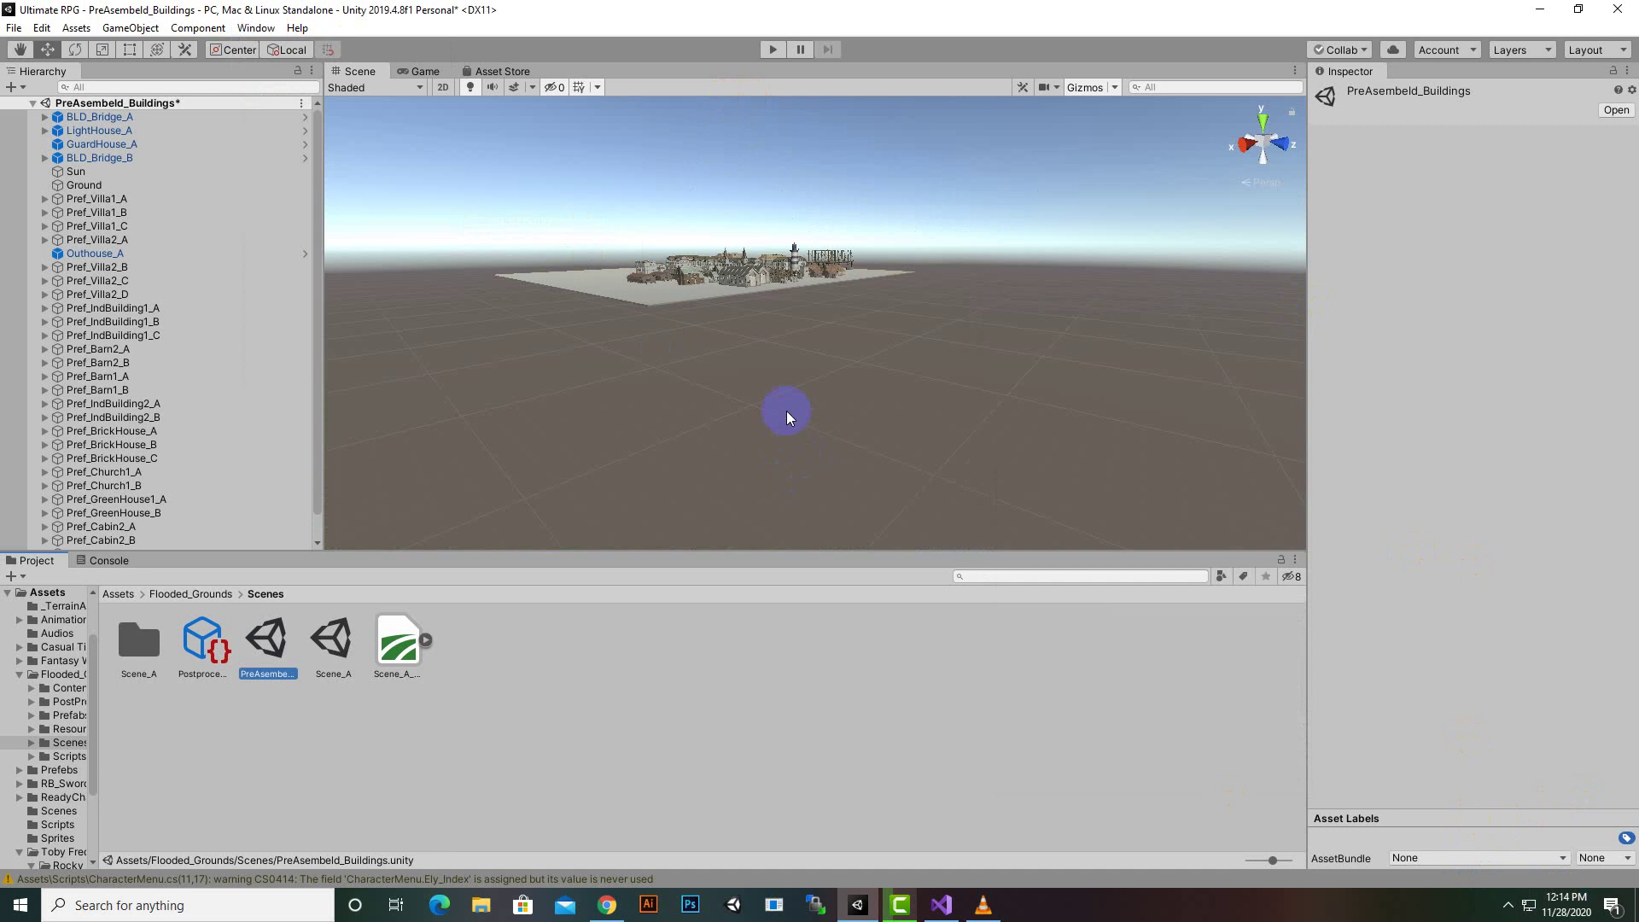
Step: Fly the Scene view down to ground level beside the buildings
right_click_drag(786, 416, 878, 317)
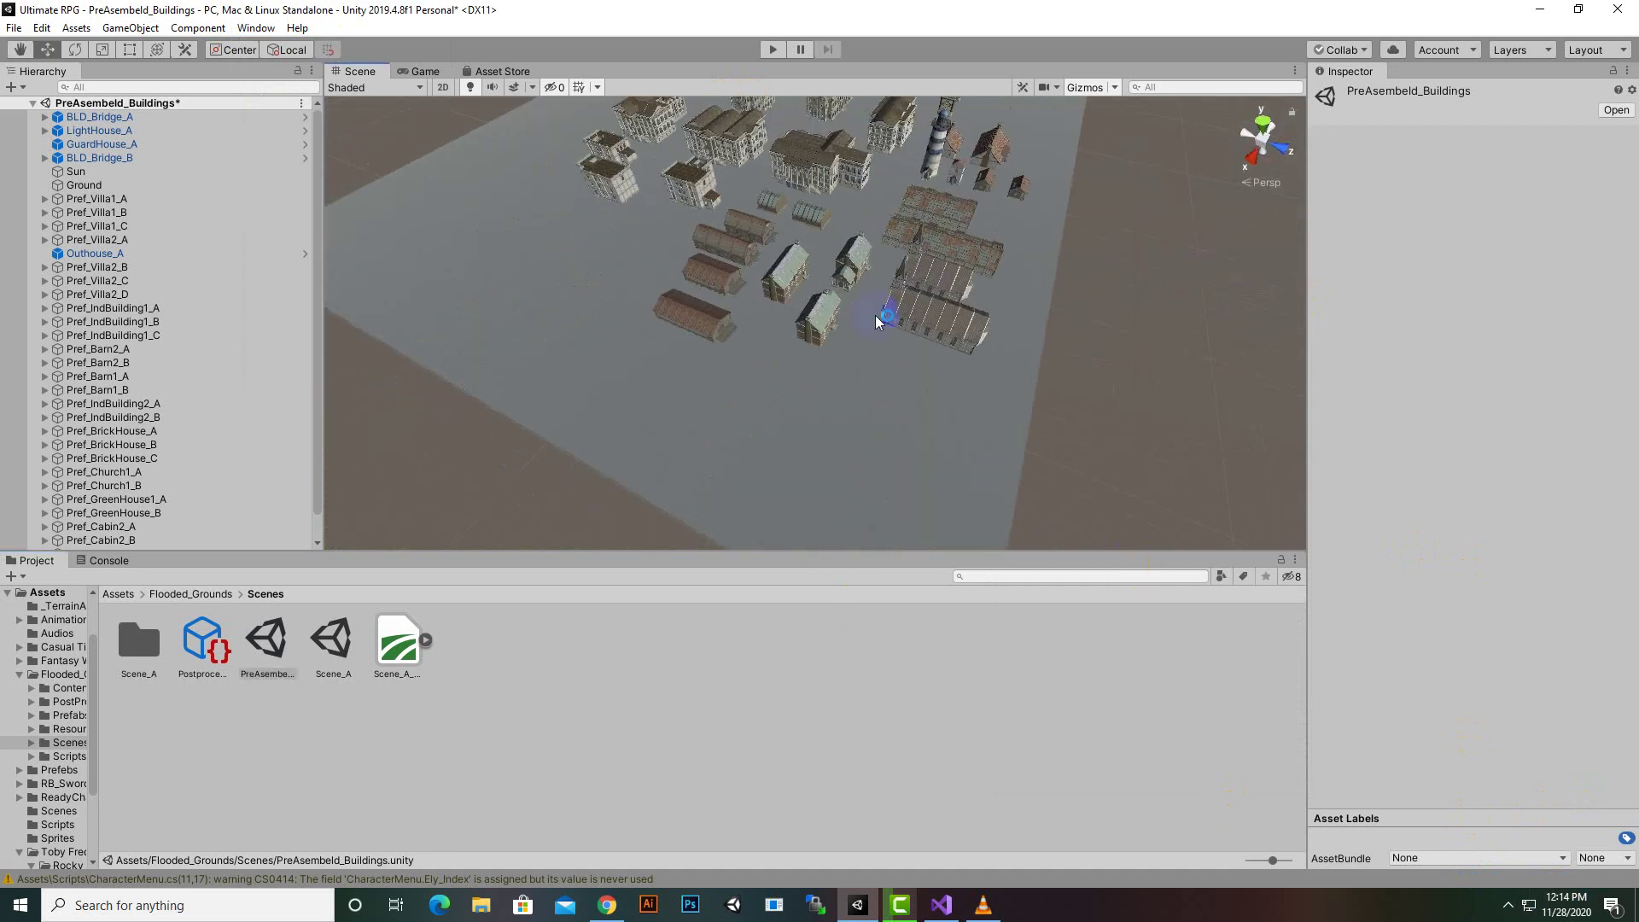
middle_click_drag(874, 315, 775, 347)
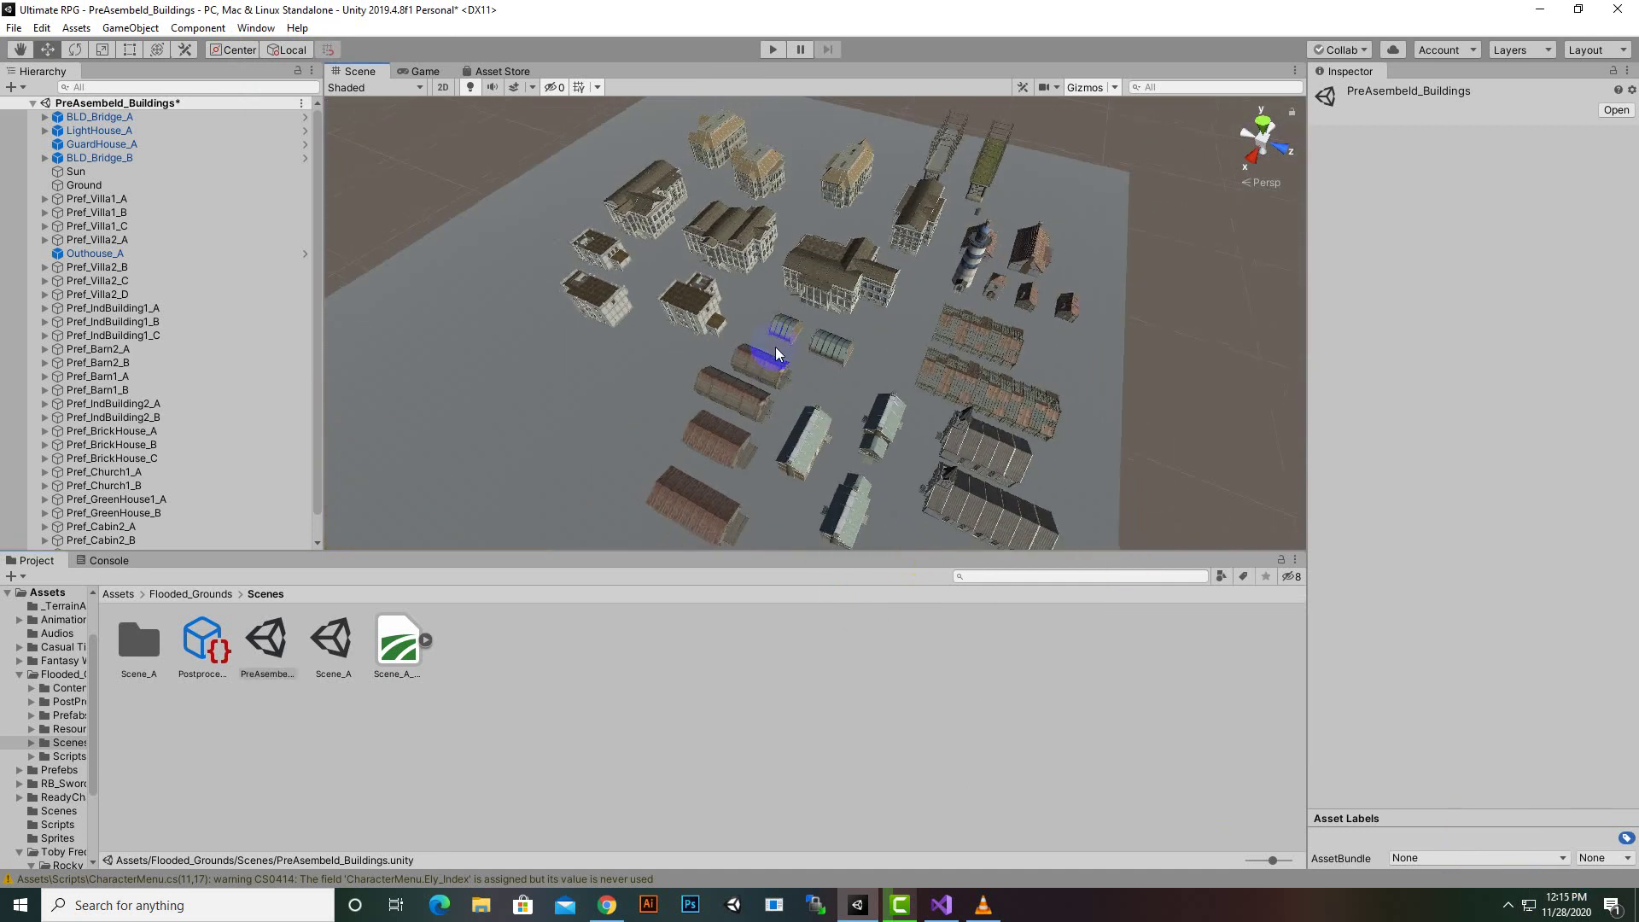
right_click_drag(611, 367, 814, 286)
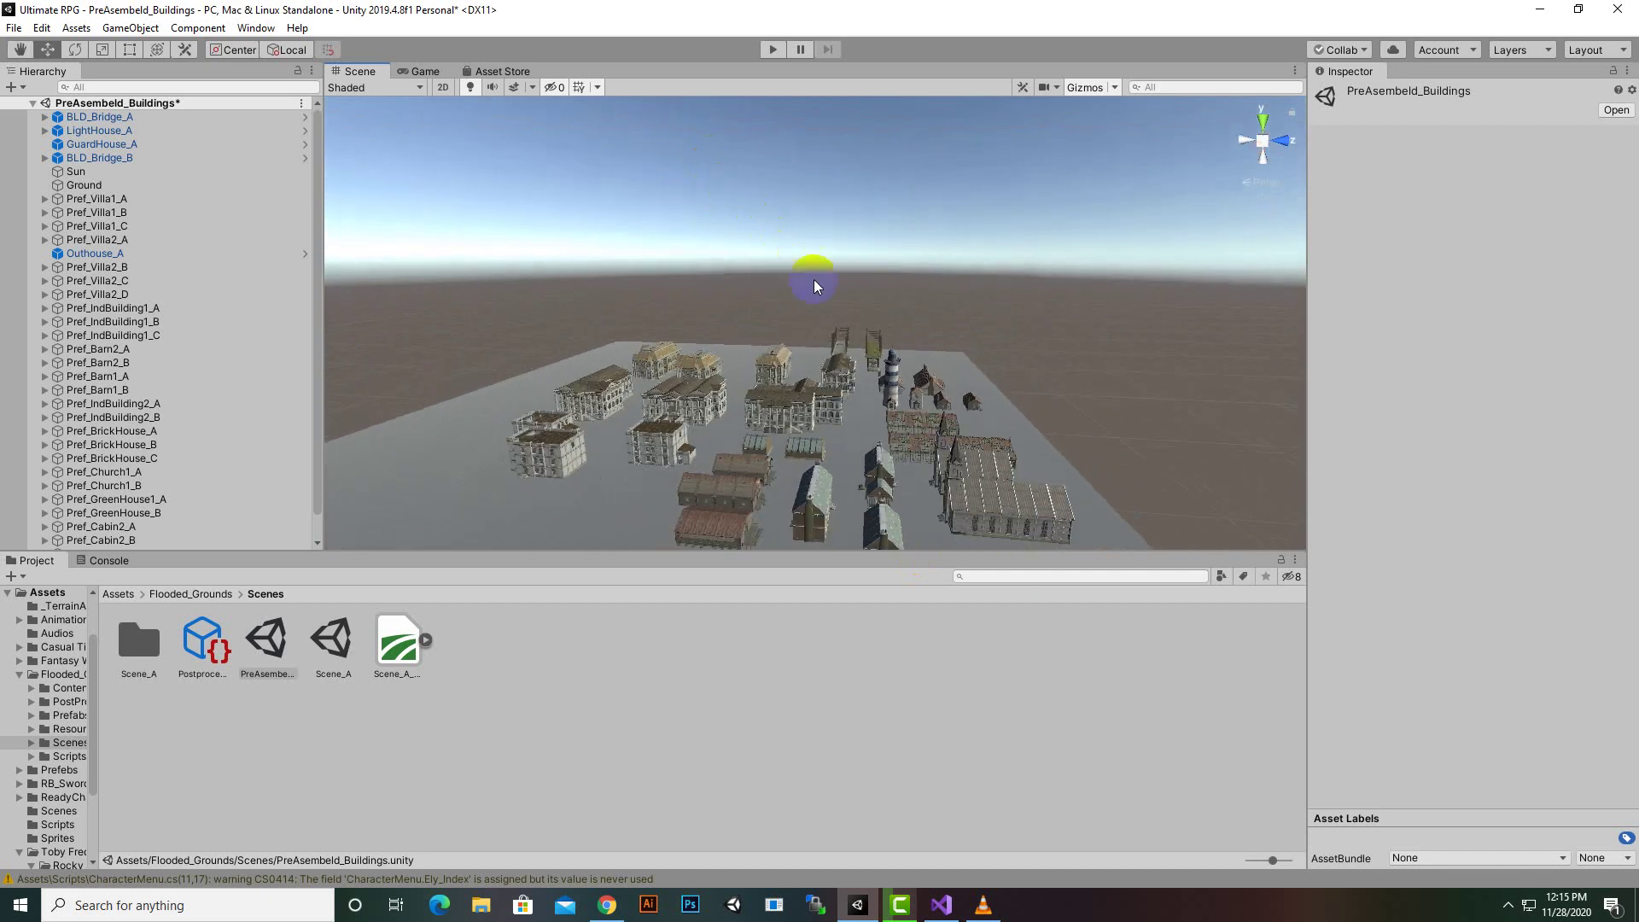
middle_click_drag(813, 286, 1146, 120)
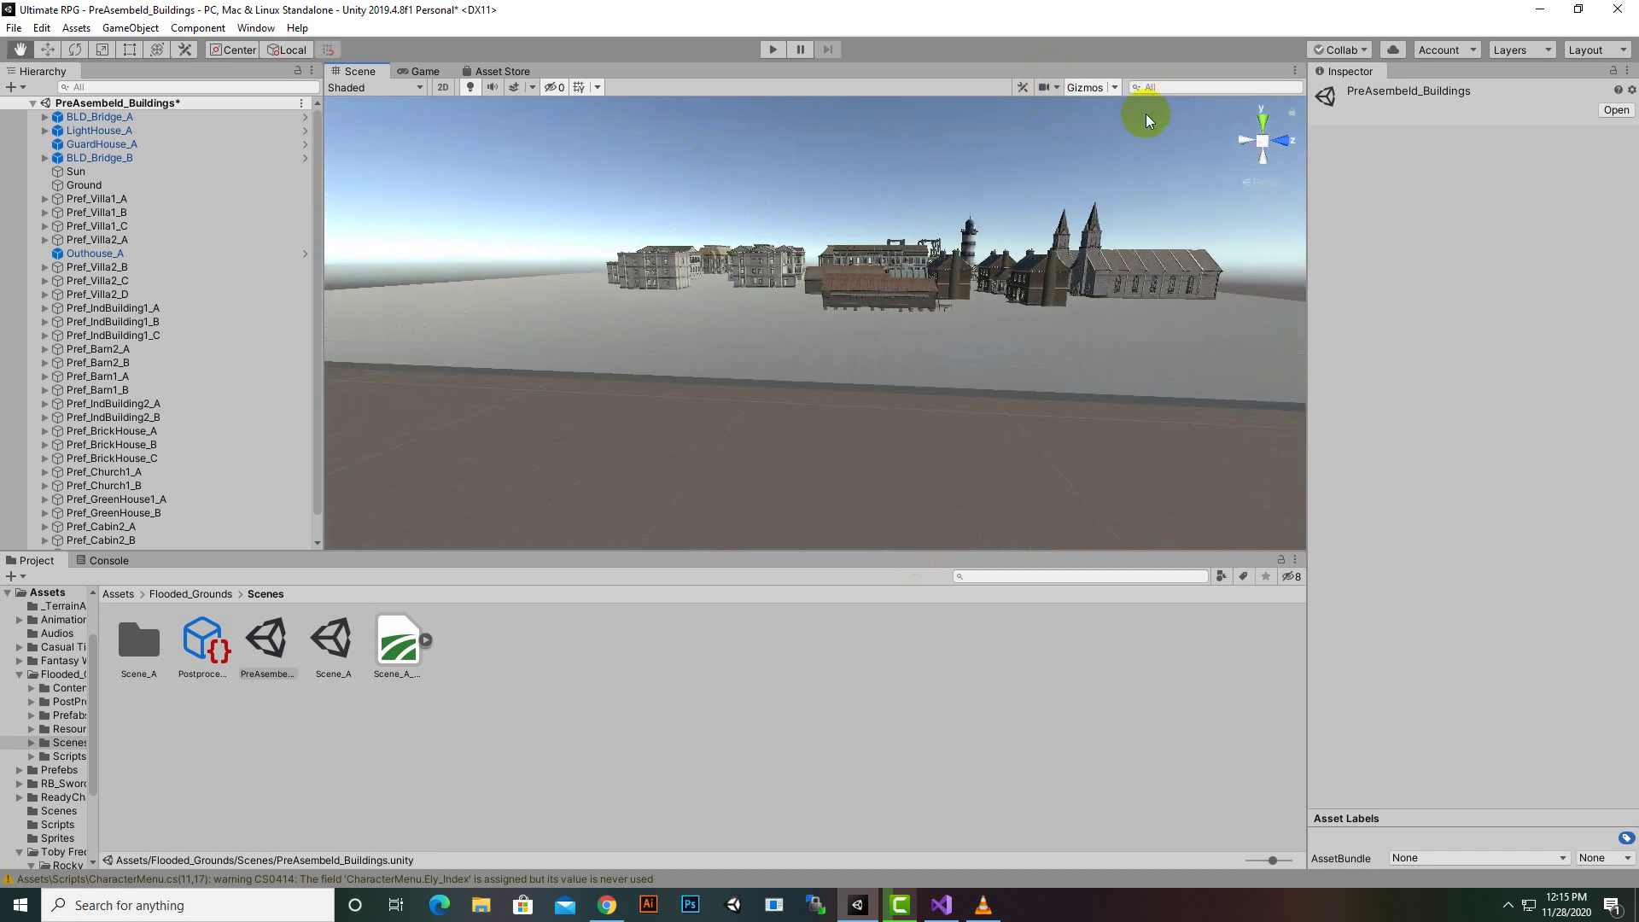
Step: Run and stop Play mode, then open Scene_A, saving PreAsembeld_Buildings when prompted
left_click(775, 49)
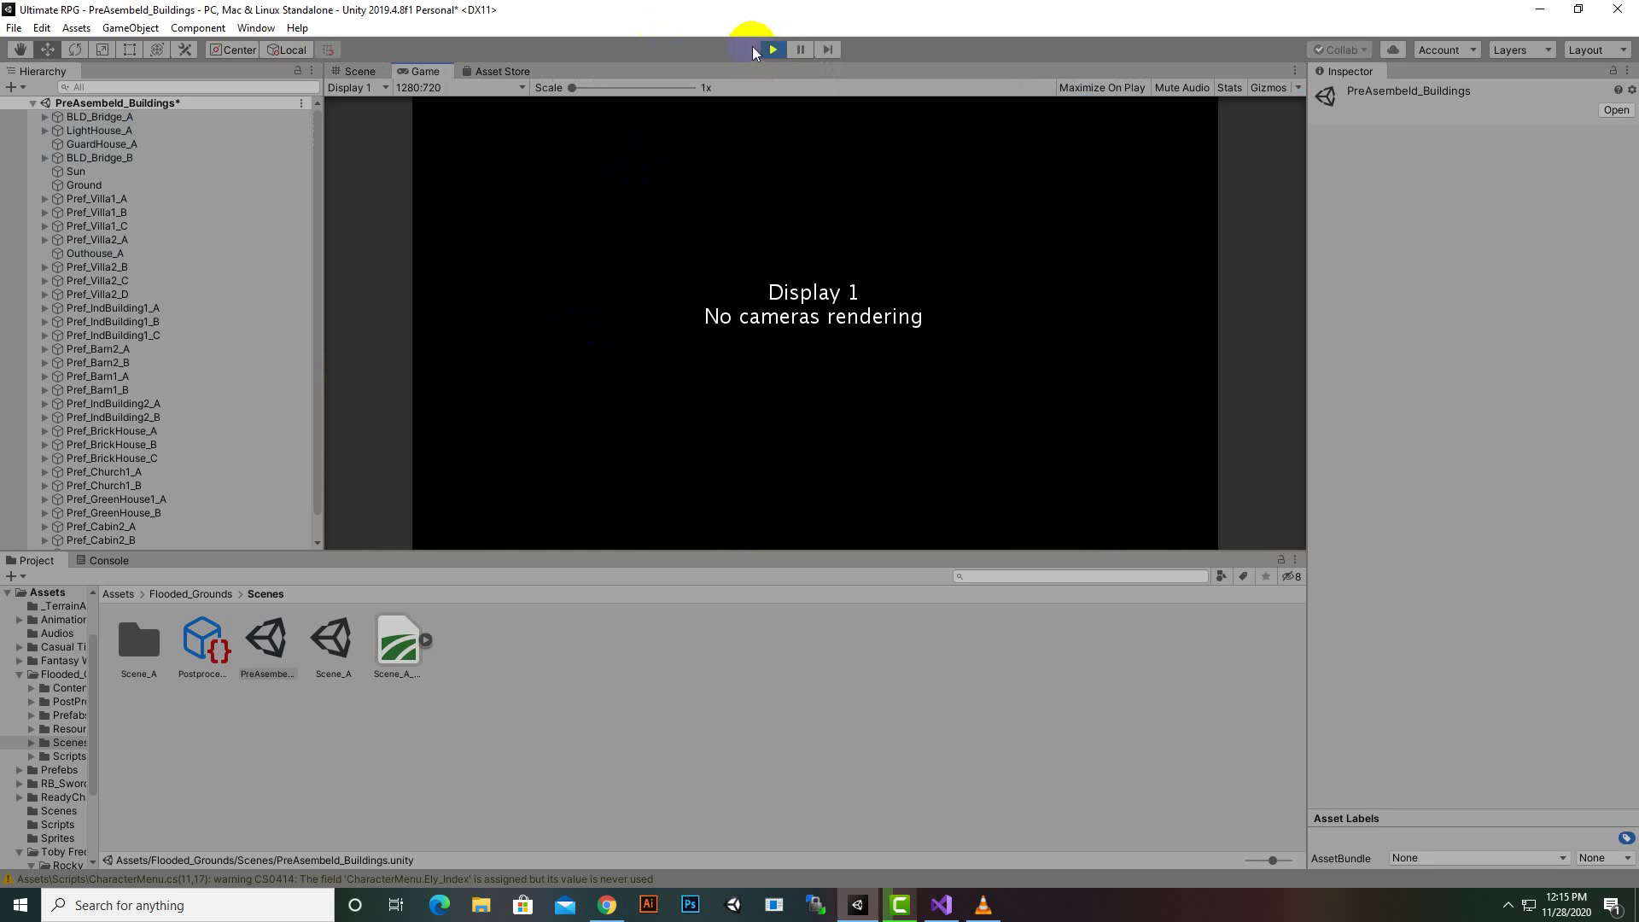
left_click(769, 51)
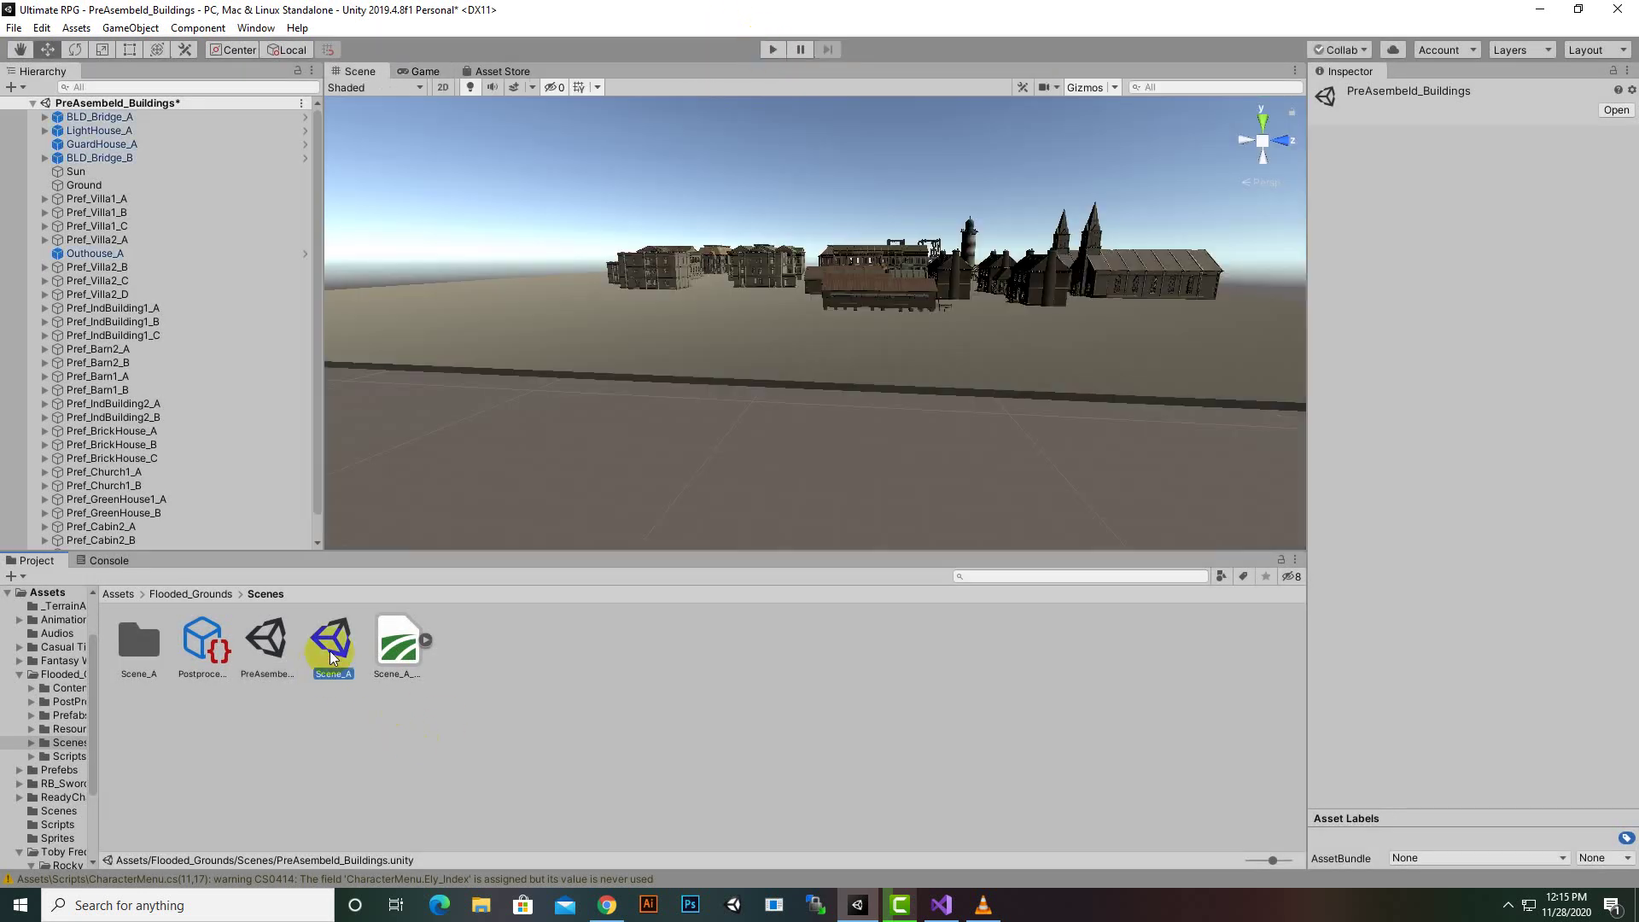
double_click(330, 650)
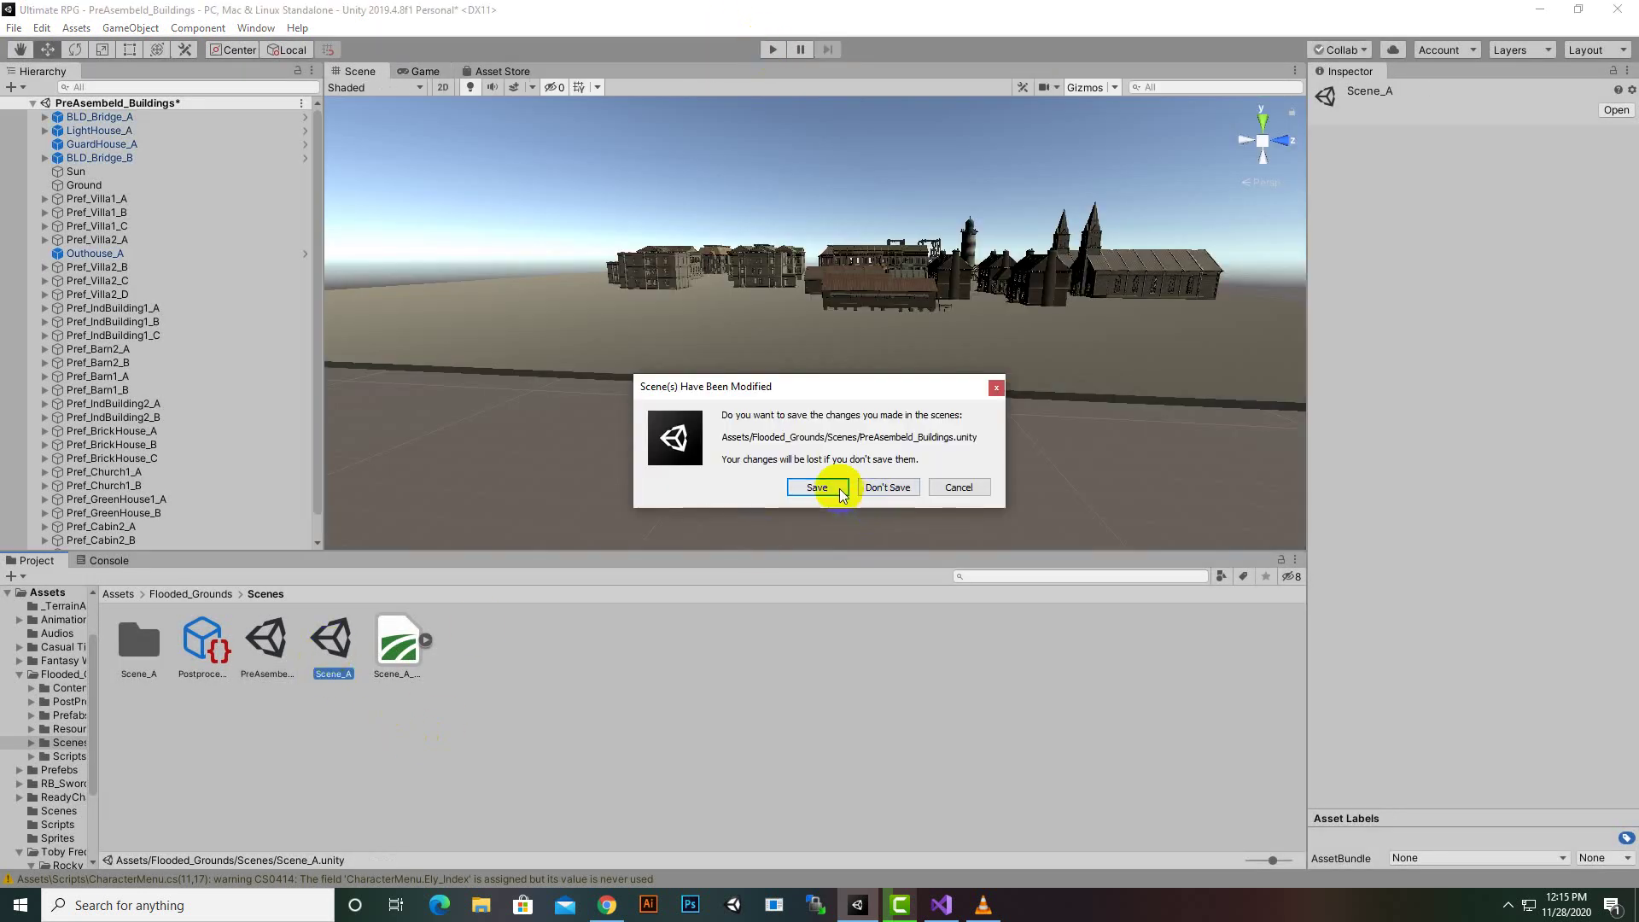
left_click(838, 488)
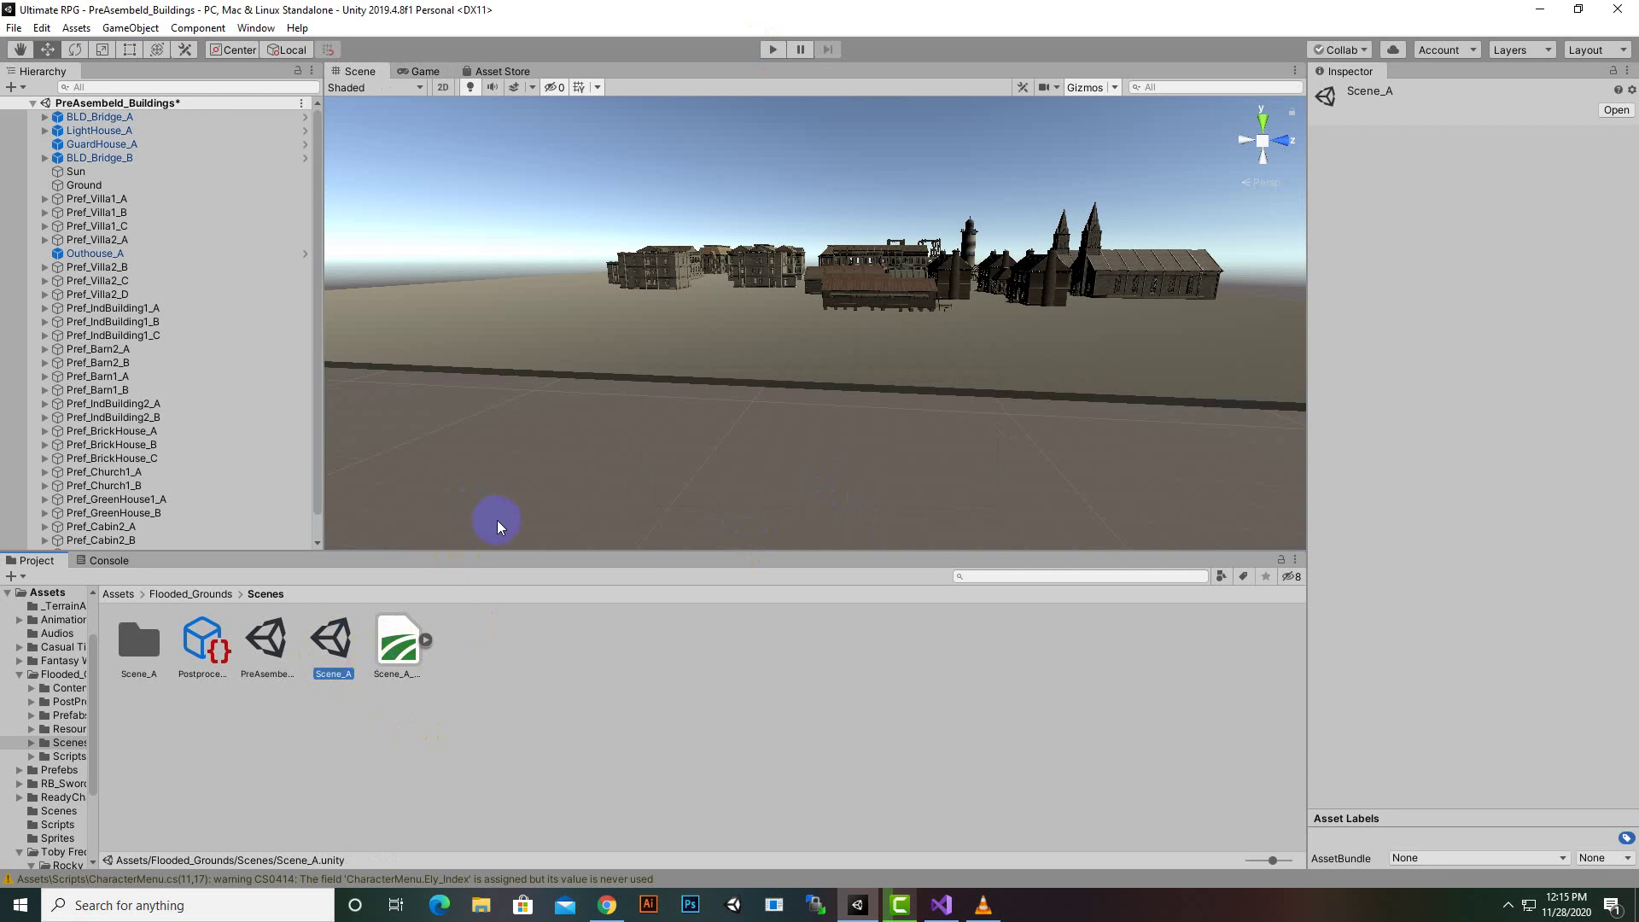
Step: Load Scene_A from the Project panel to show the flooded landscape
left_click(324, 643)
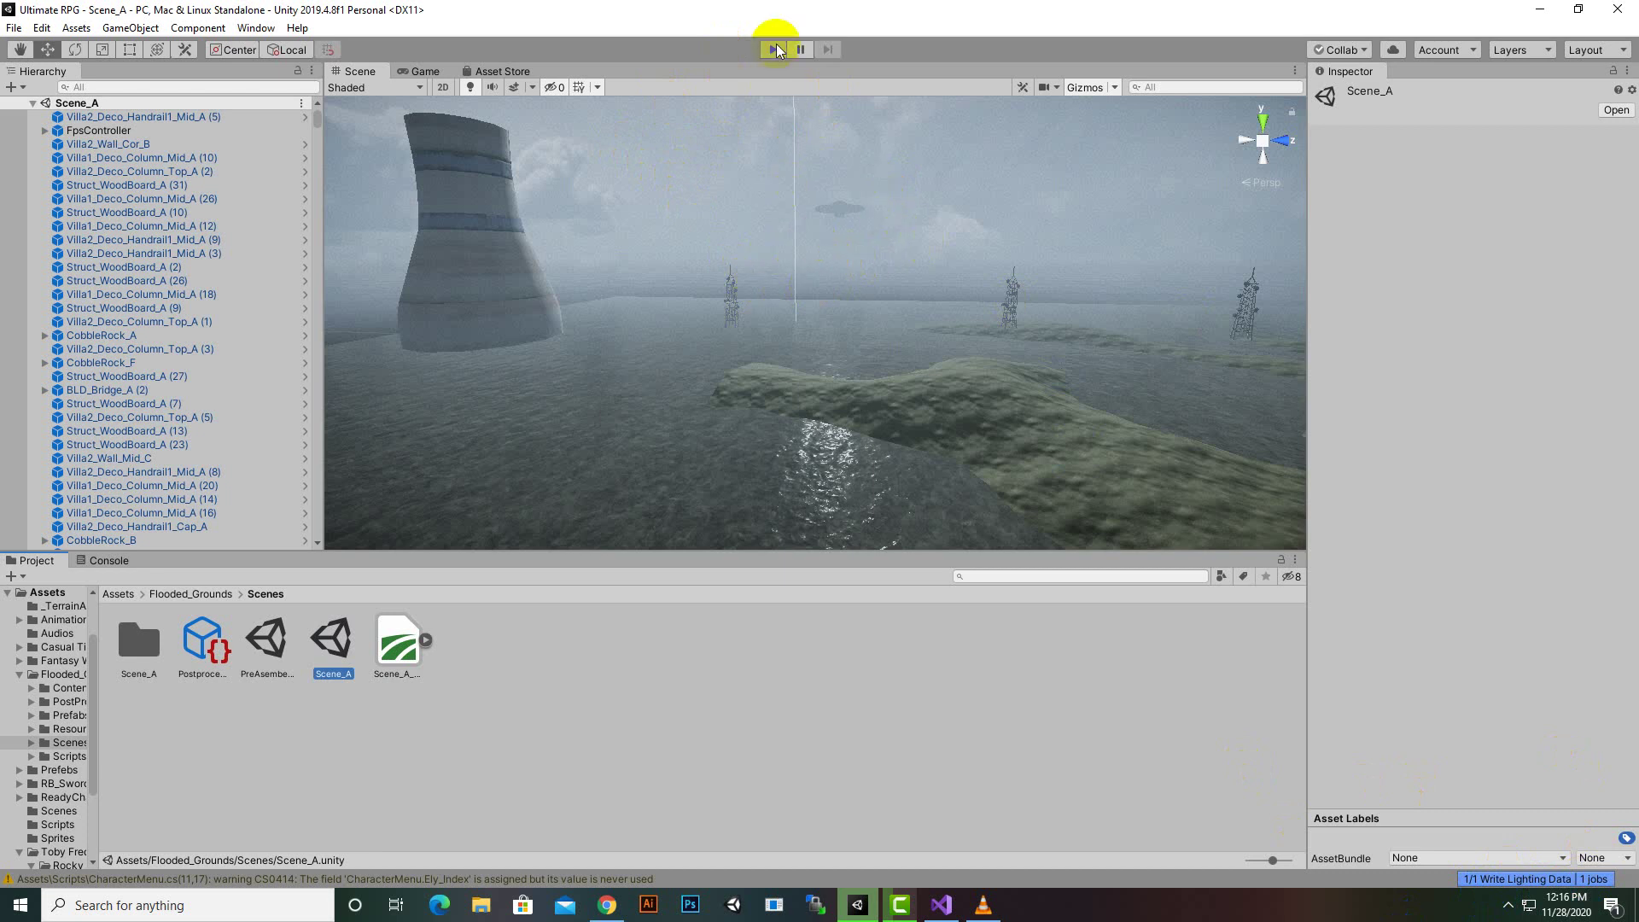
Step: Enter Play mode and walk the player back and forth along the bridge
left_click(1508, 905)
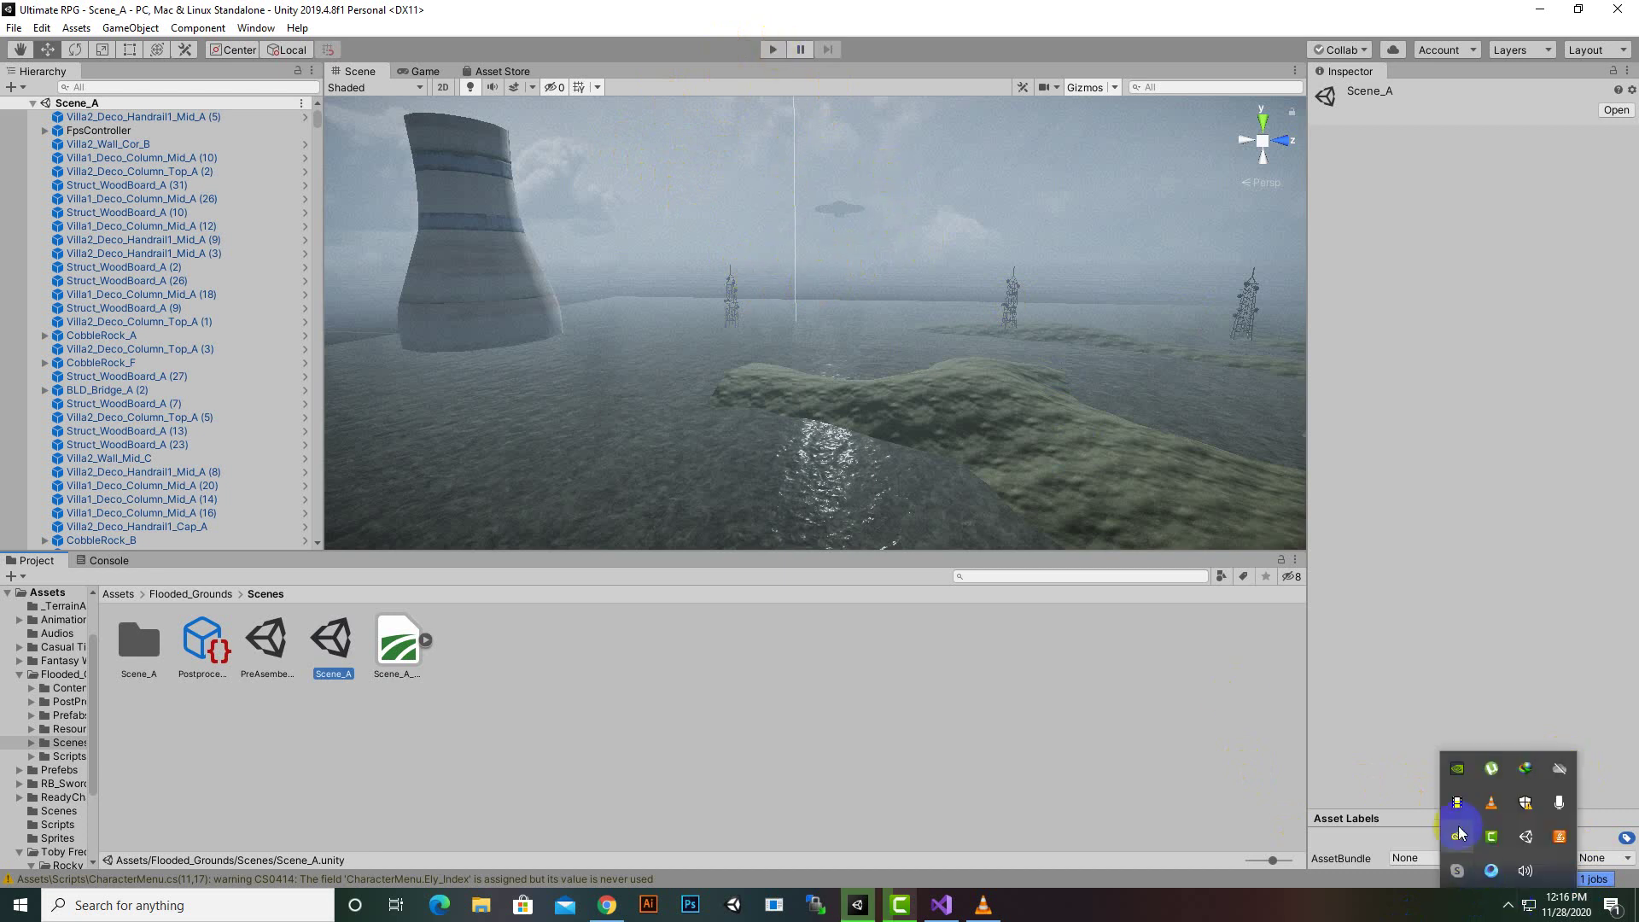
left_click(951, 279)
key("ctrl+p")
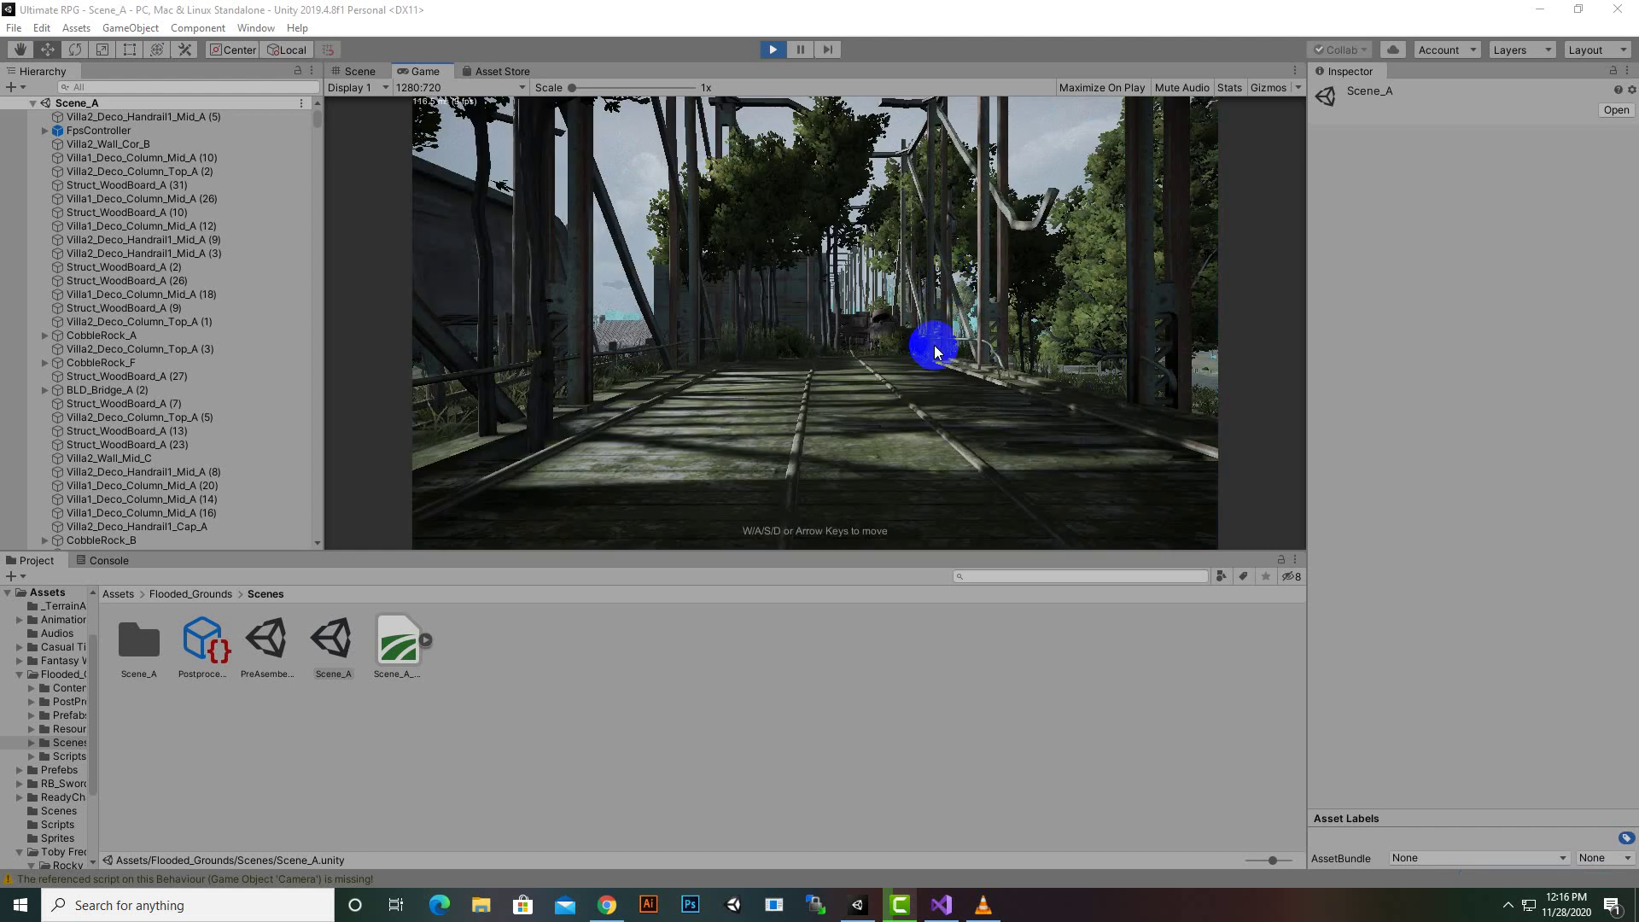
left_click(779, 525)
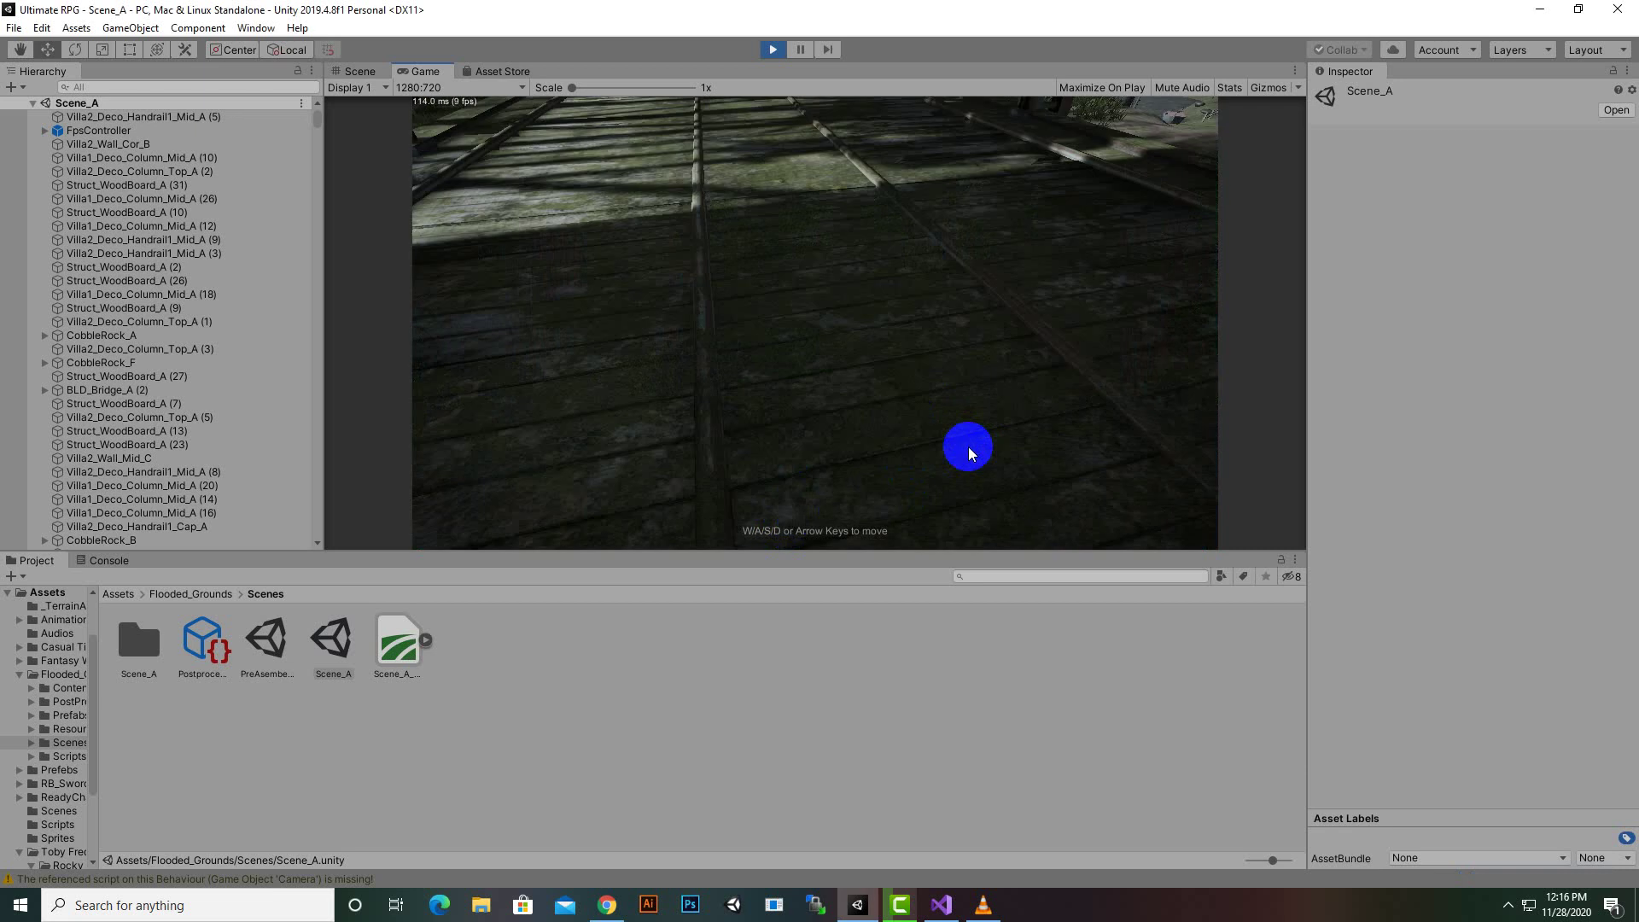
key("w")
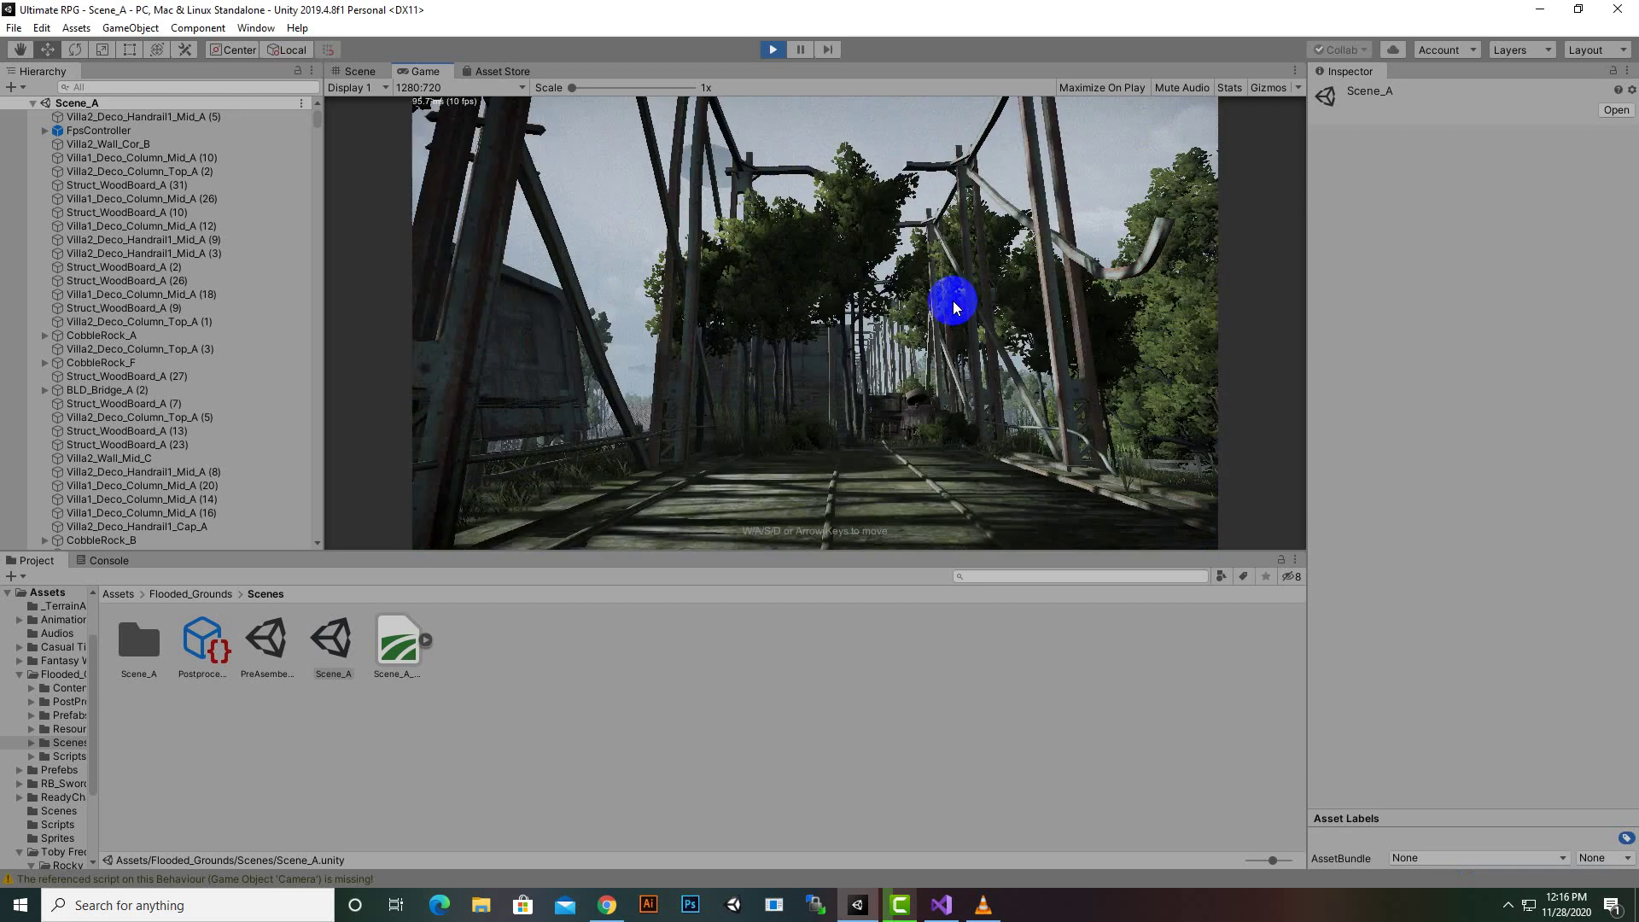
key("s")
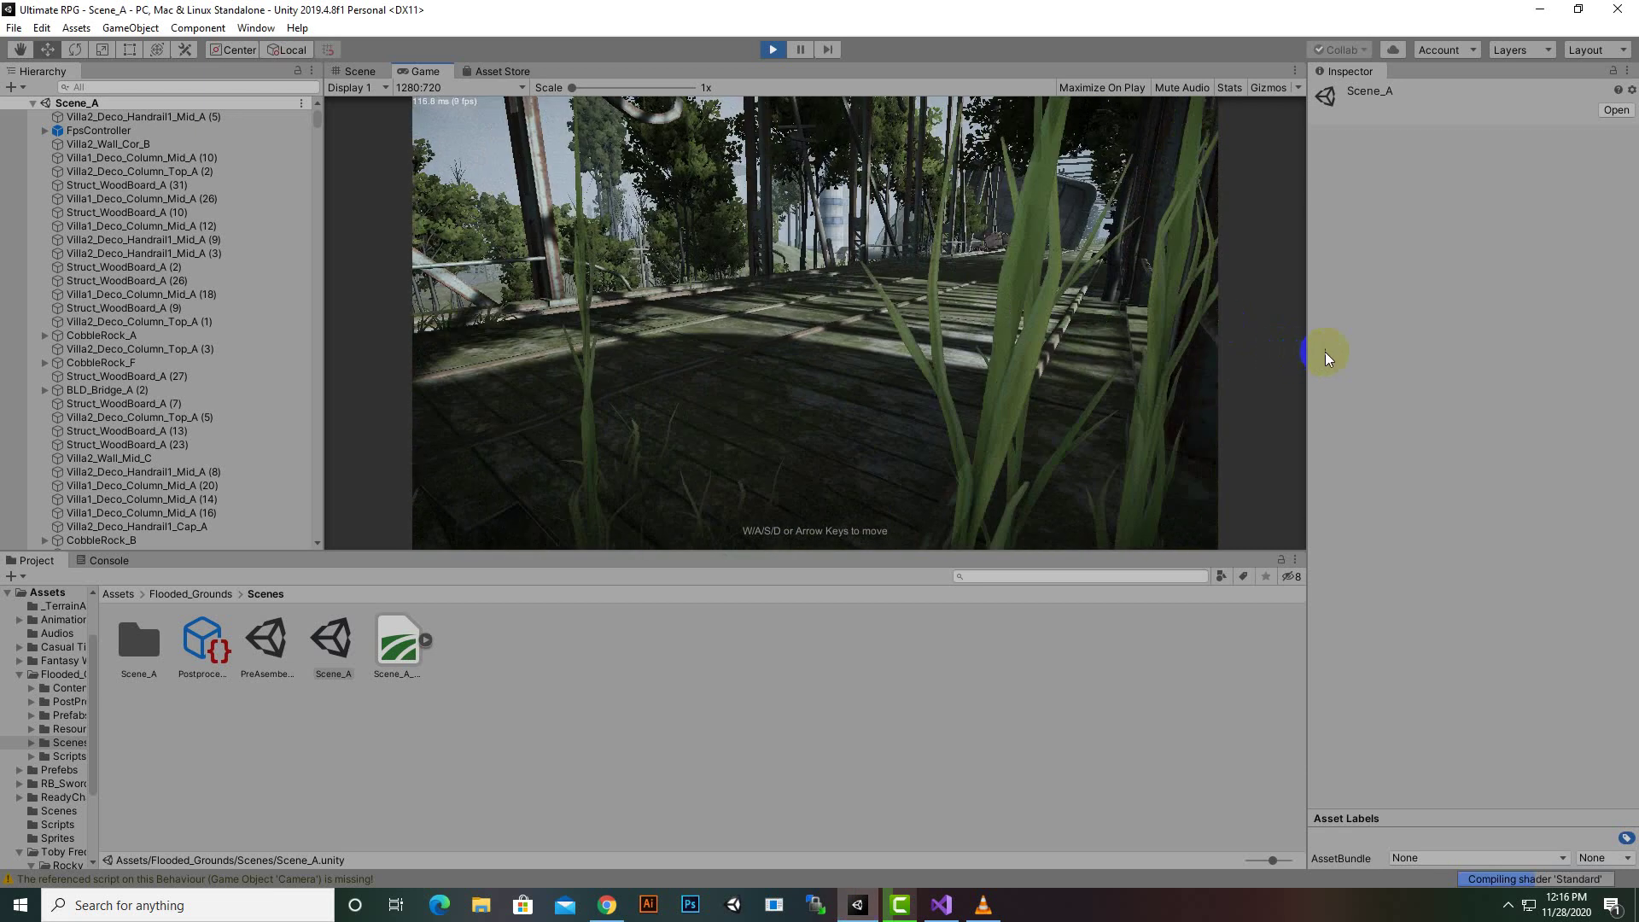
key("w")
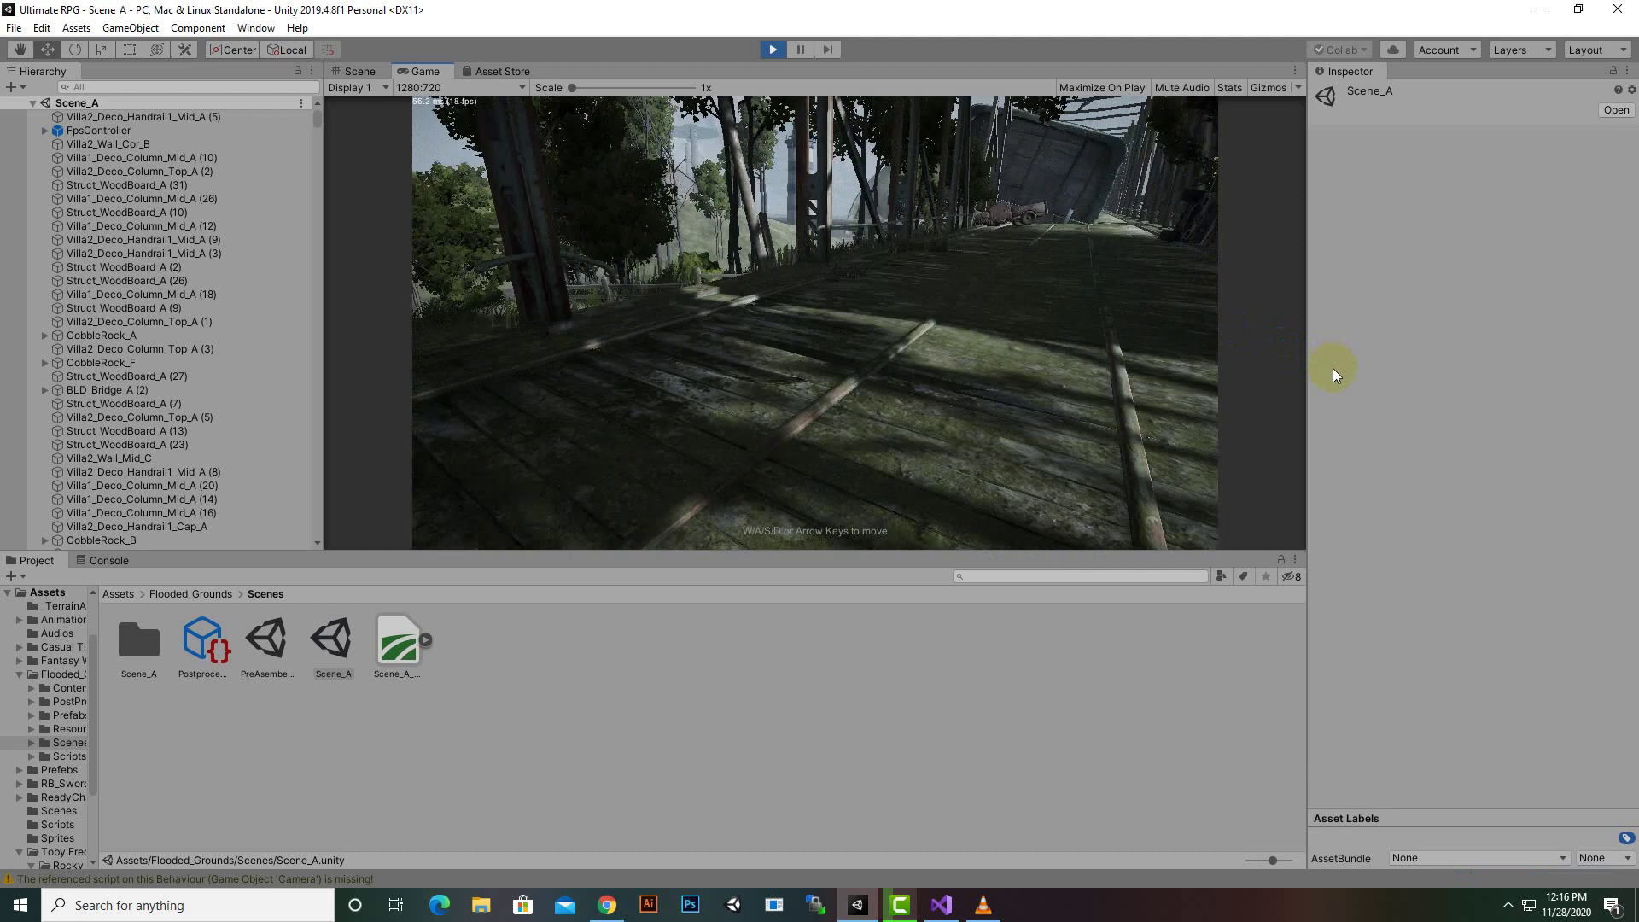
key("w")
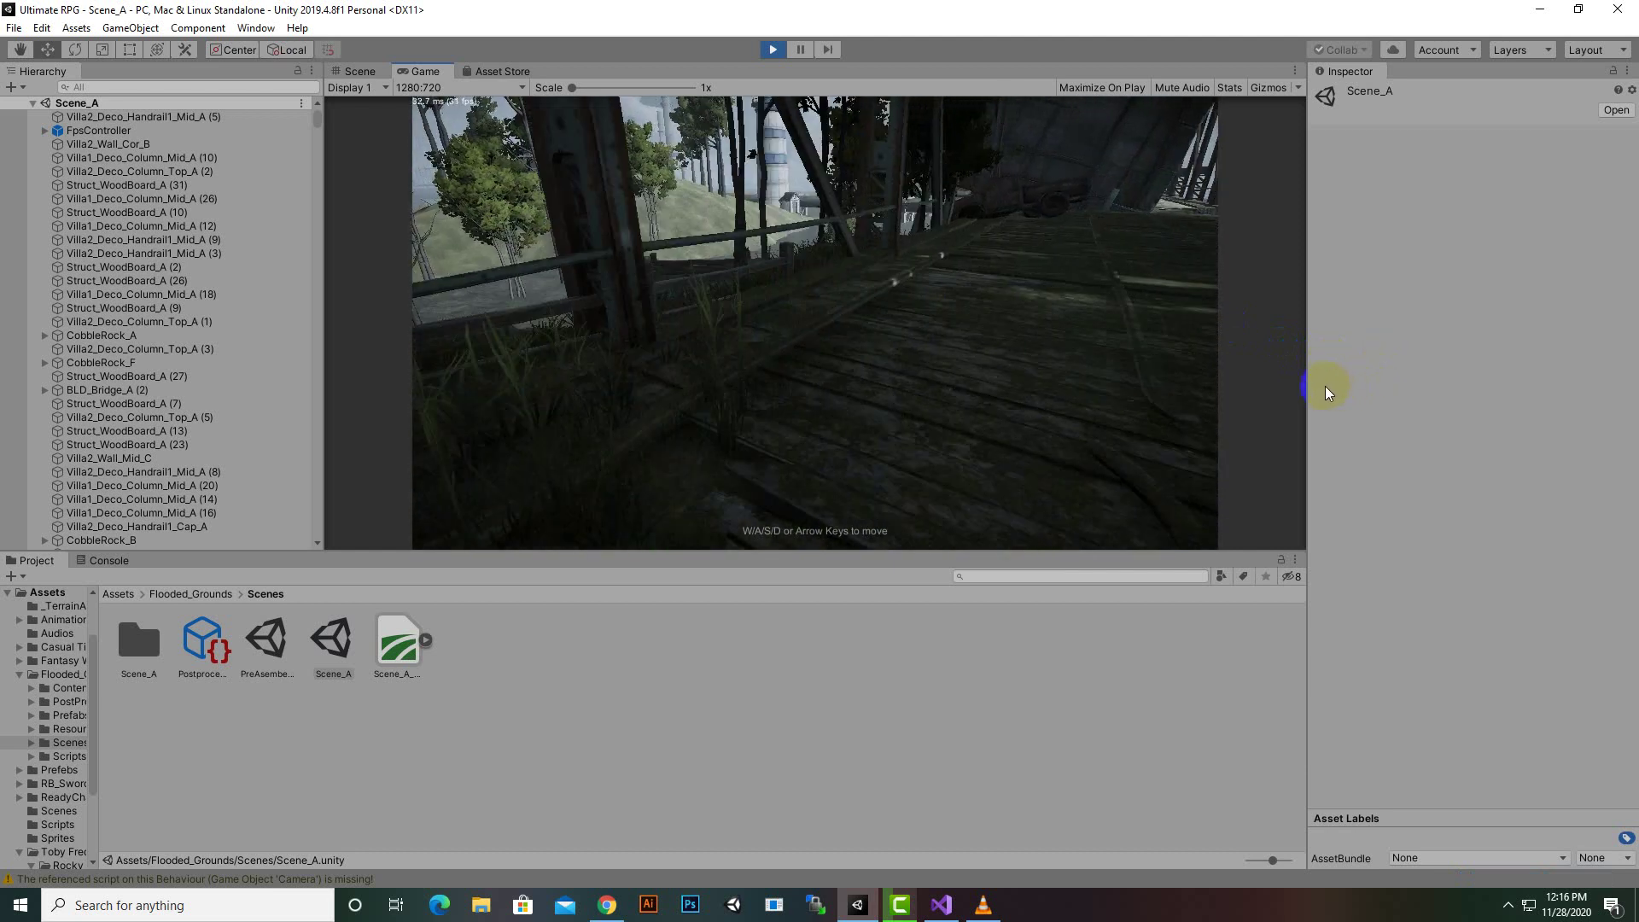
key("w")
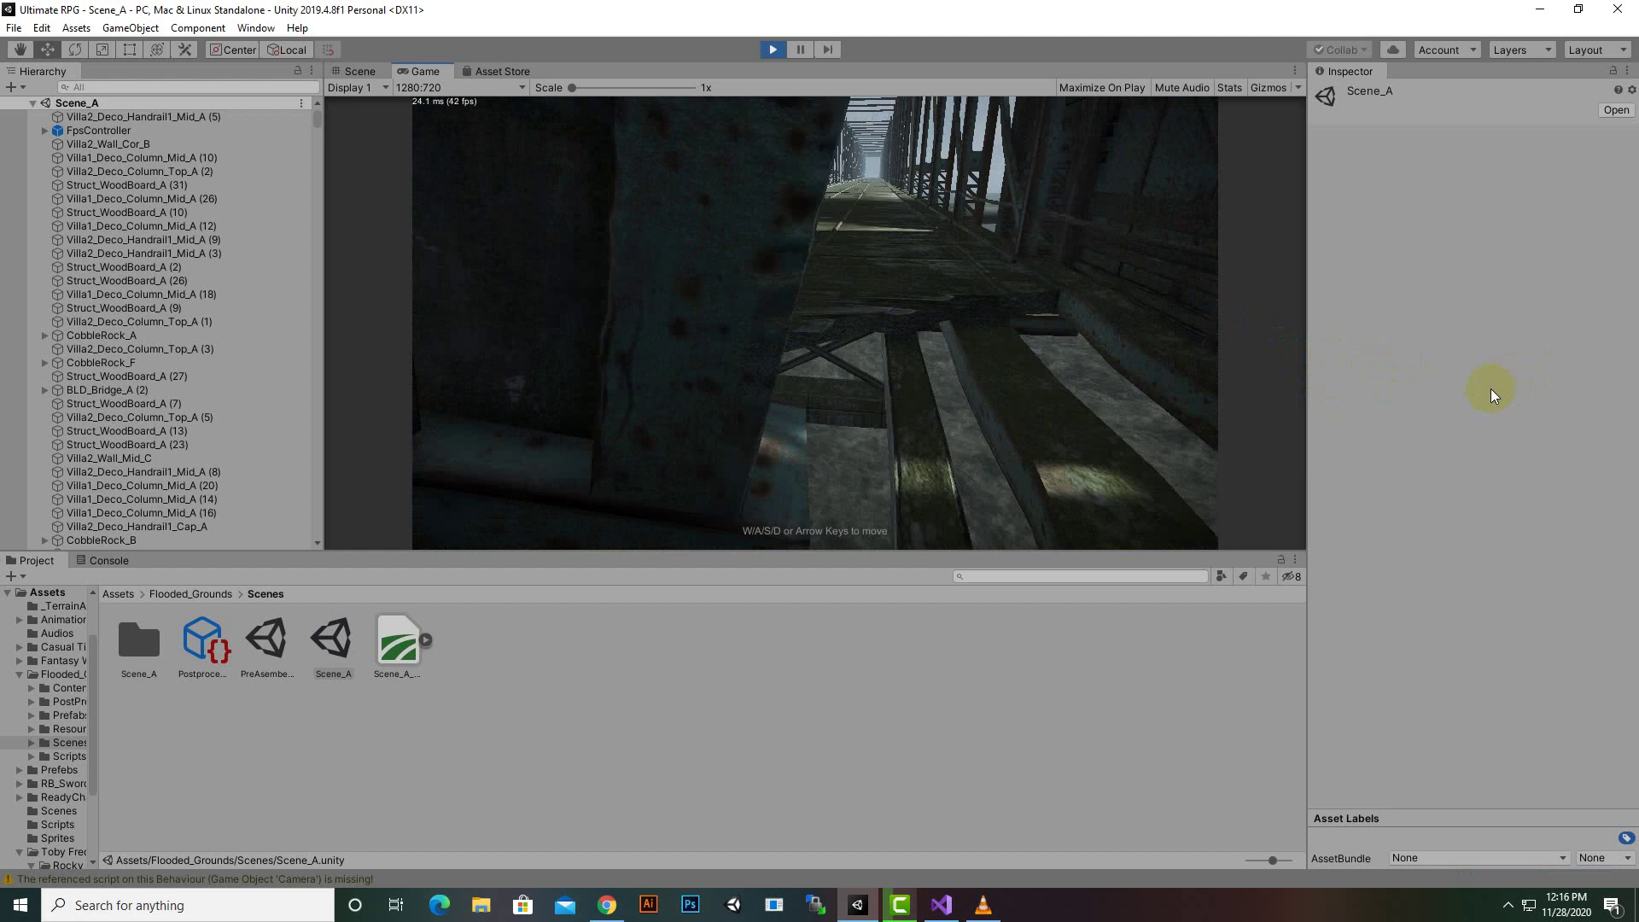
Step: Look around from the bridge, then walk onto the grassy dirt path
mouse_move(1490, 388)
left_mouse_down()
mouse_move(680, 392)
mouse_move(1621, 363)
left_mouse_up()
mouse_move(1430, 373)
left_mouse_down()
mouse_move(930, 423)
mouse_move(334, 373)
left_mouse_up()
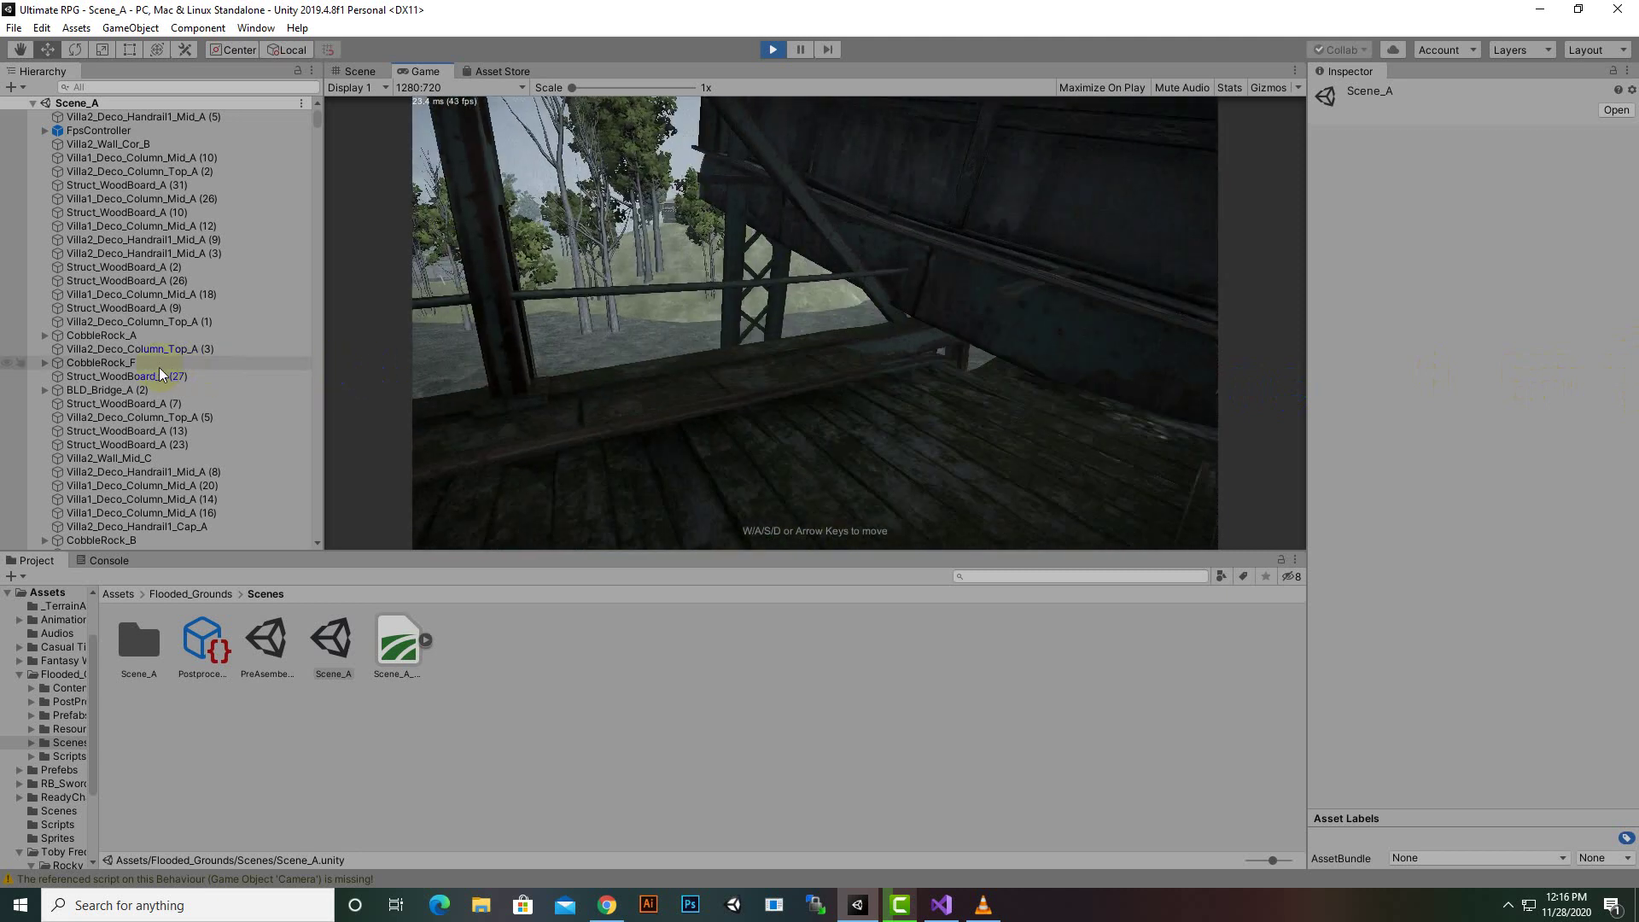
mouse_move(334, 374)
left_mouse_down()
mouse_move(2, 451)
mouse_move(2, 435)
mouse_move(2, 452)
left_mouse_up()
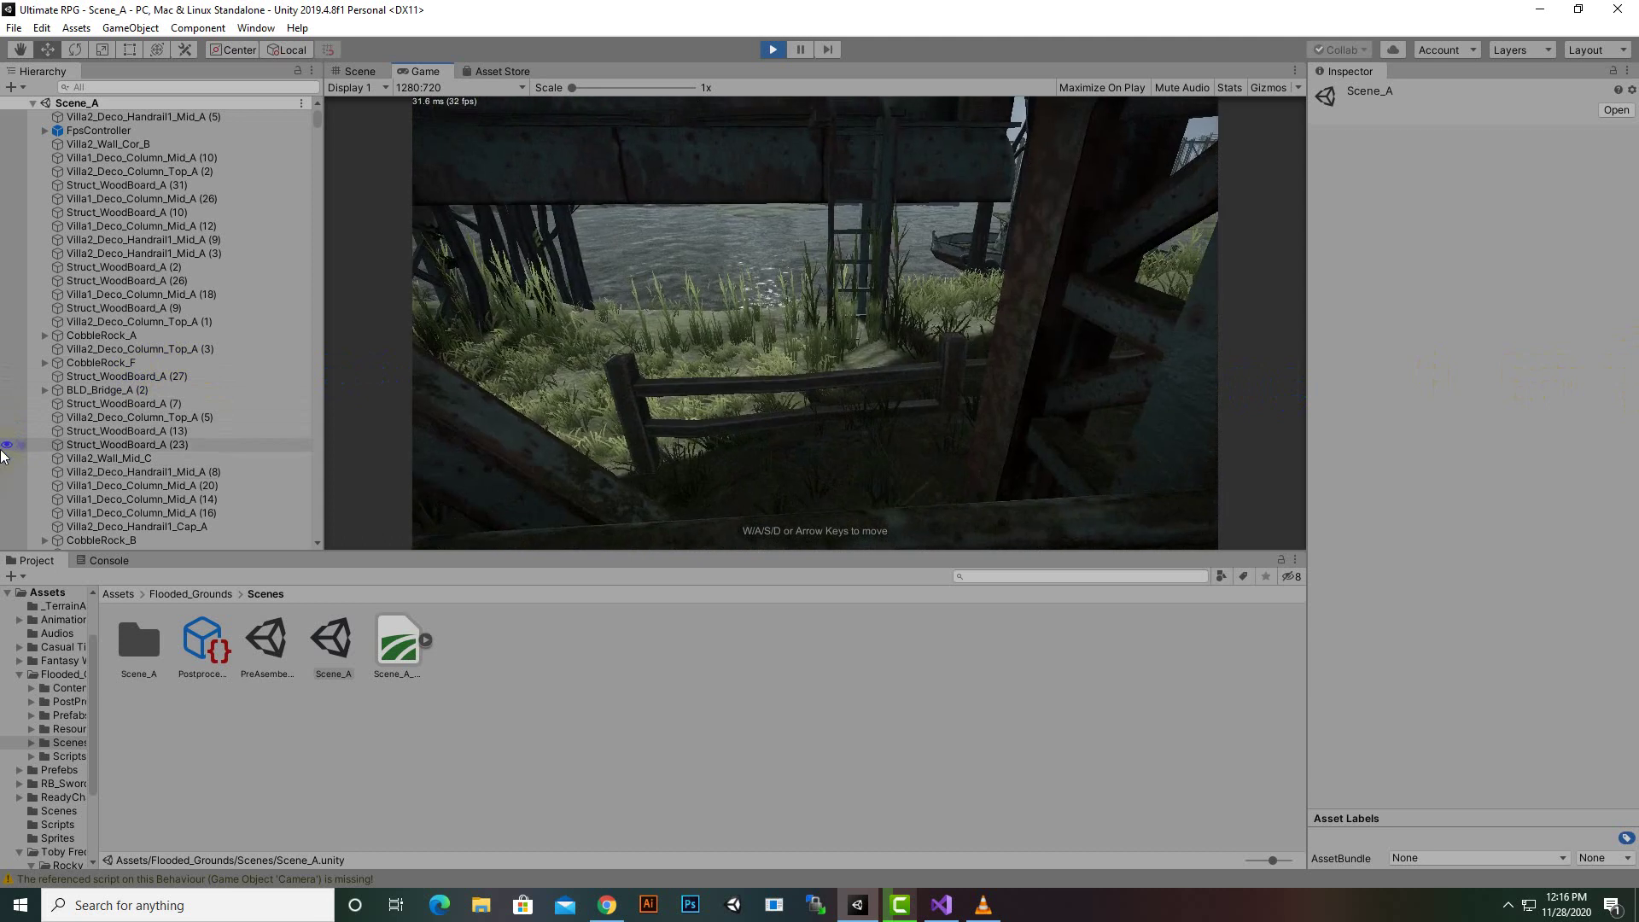
left_click_drag(943, 336, 991, 345)
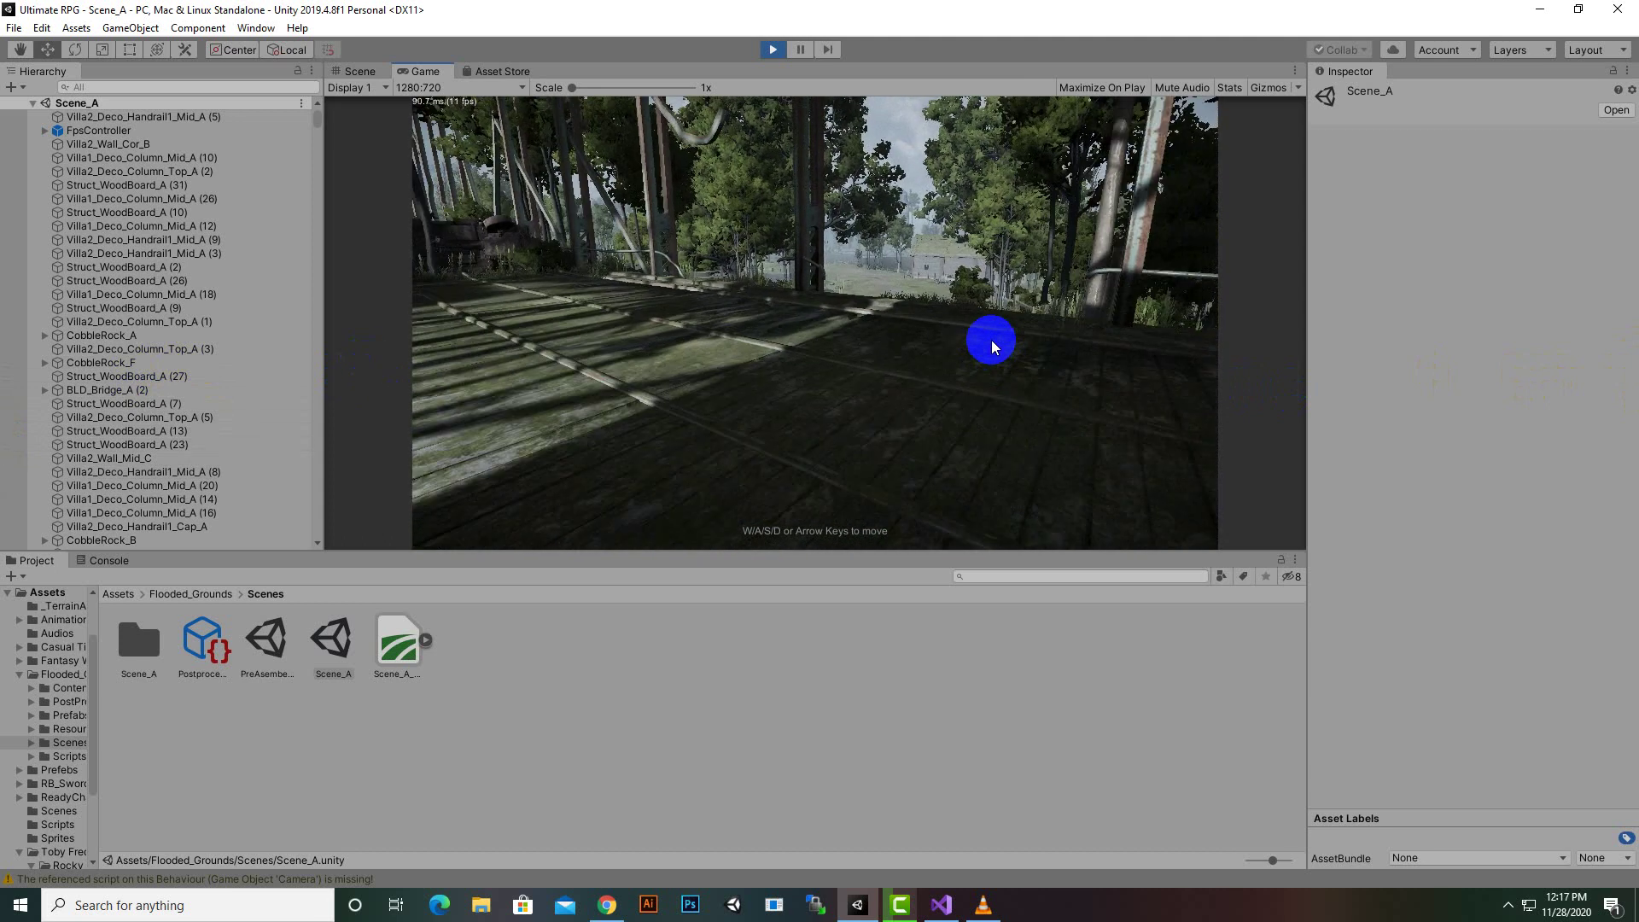
left_click_drag(991, 340, 991, 377)
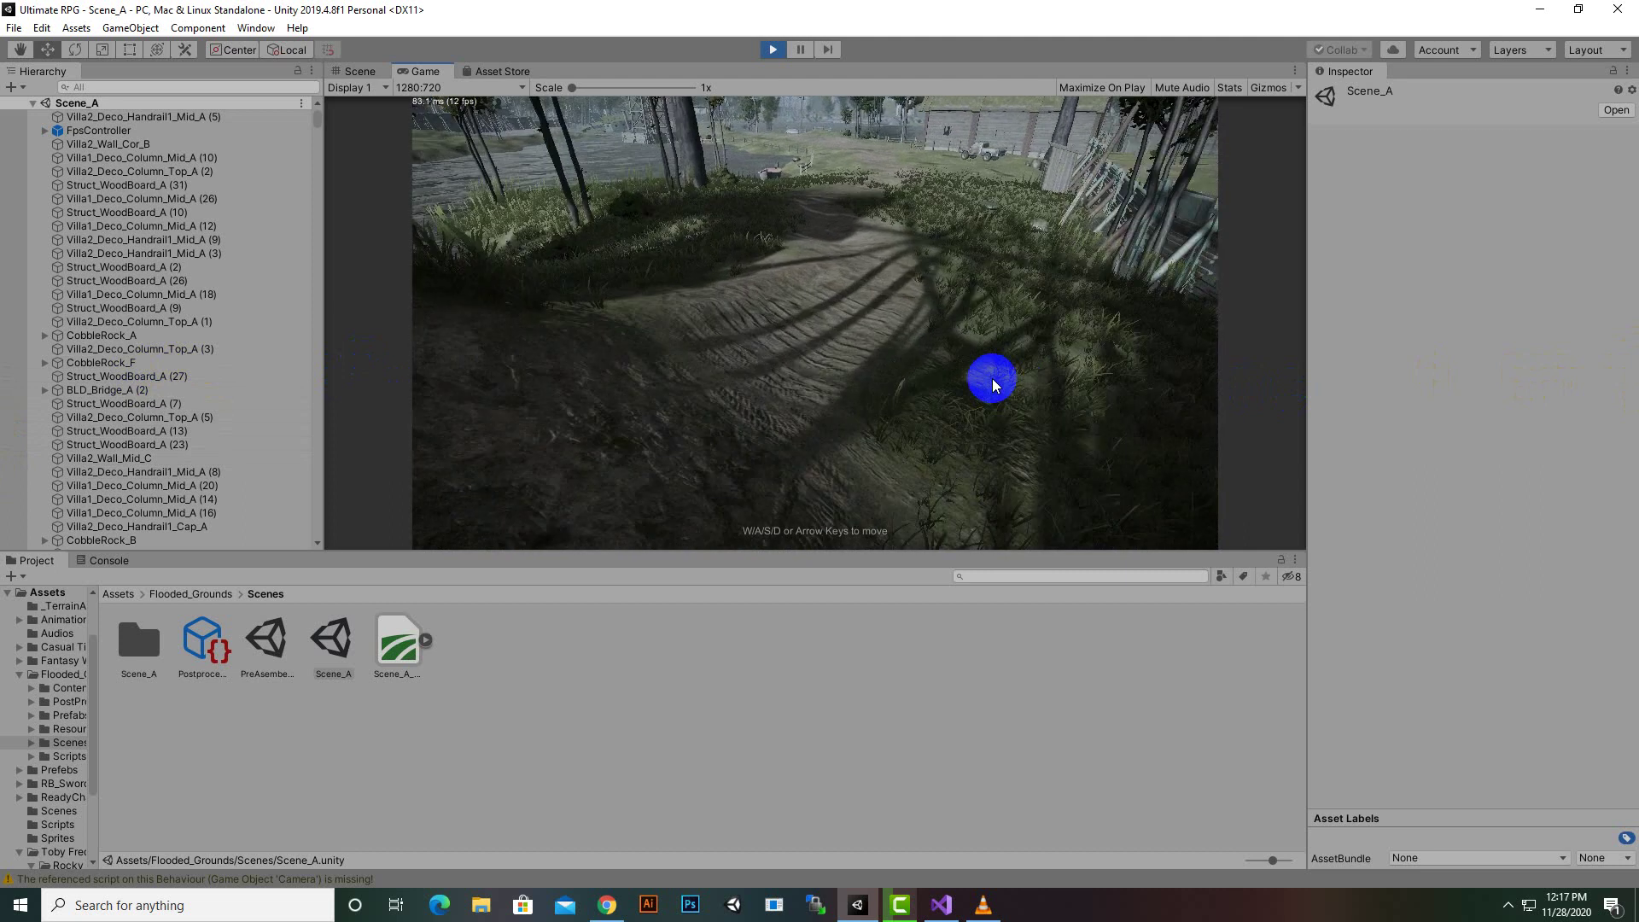
left_click_drag(992, 377, 992, 375)
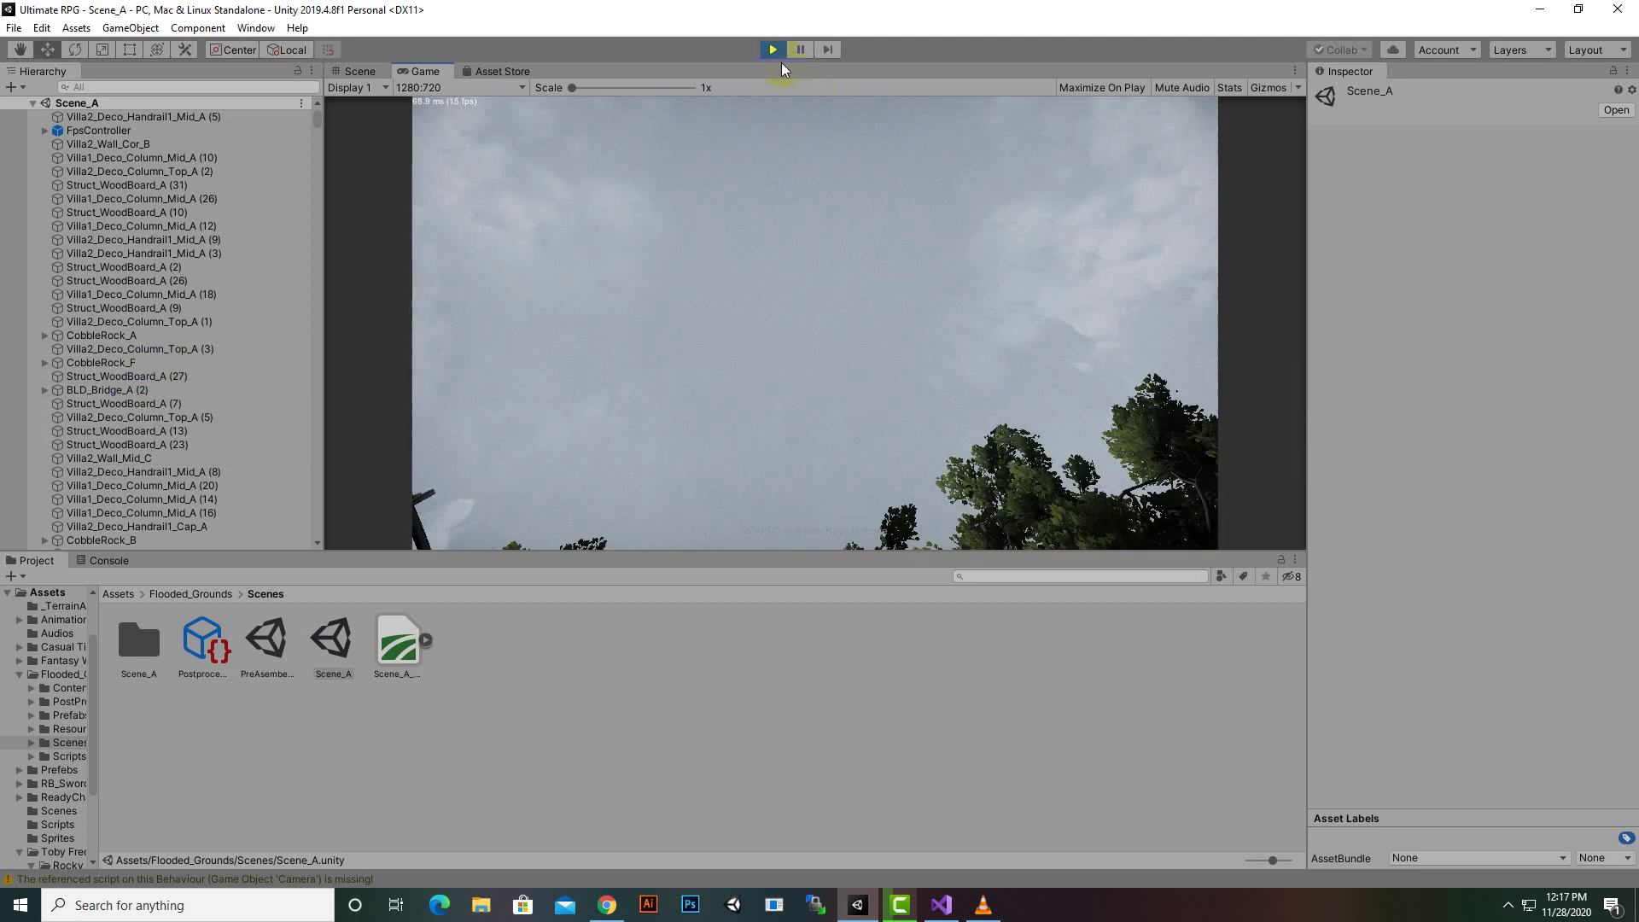
left_click(776, 53)
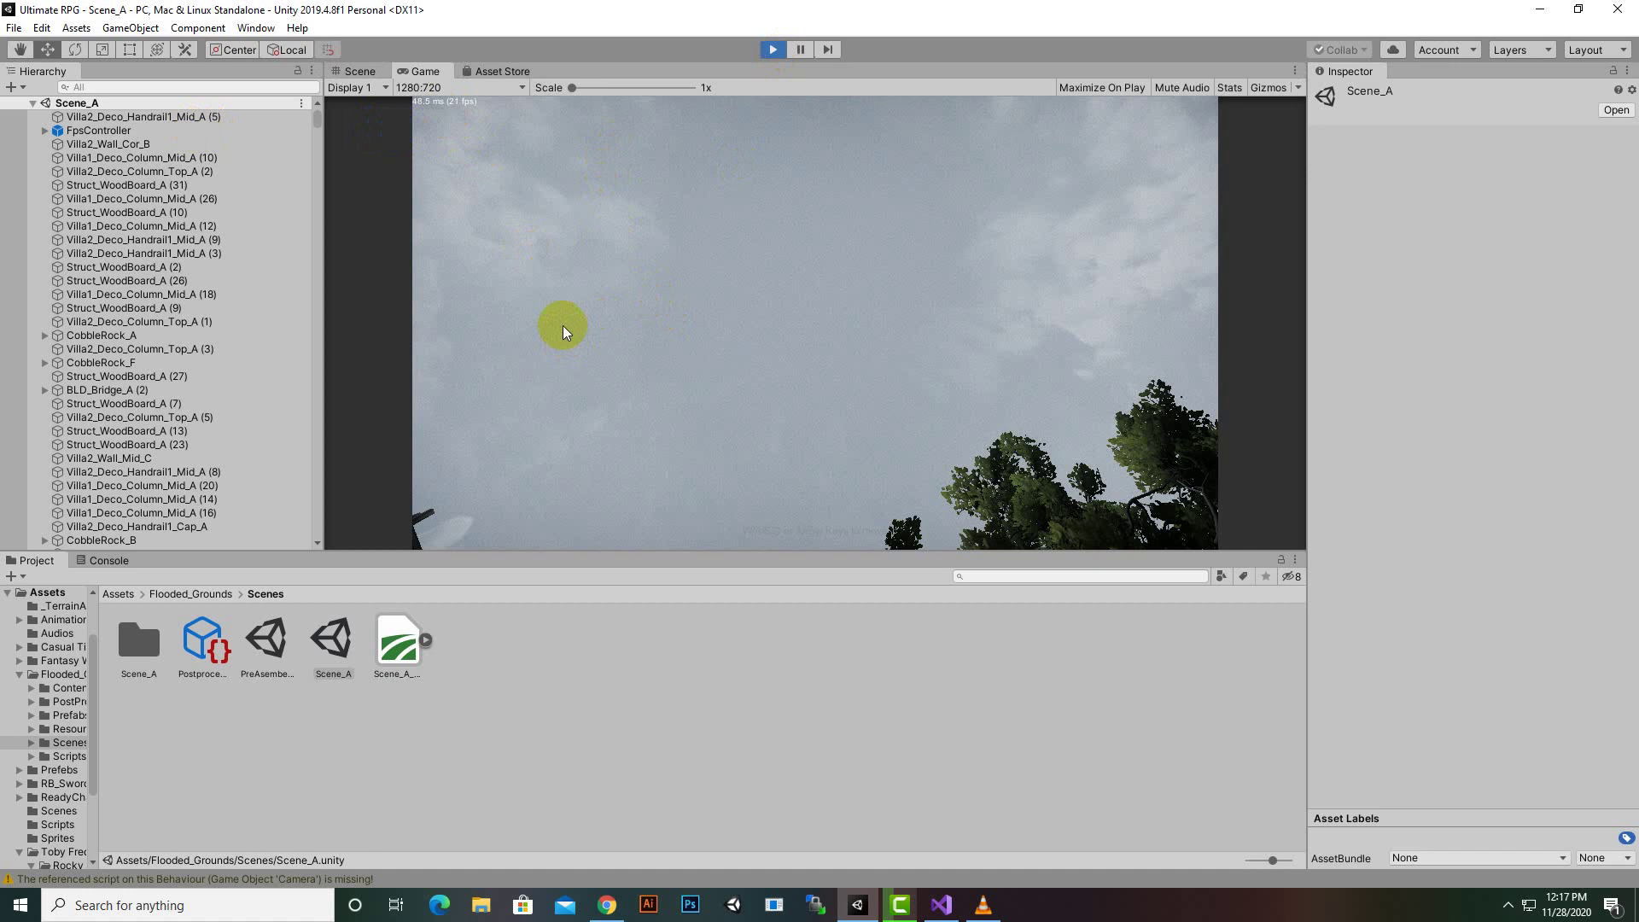
Step: Stop Play mode and save the scene as FloodedScene in Assets/Scenes
key("ctrl+p")
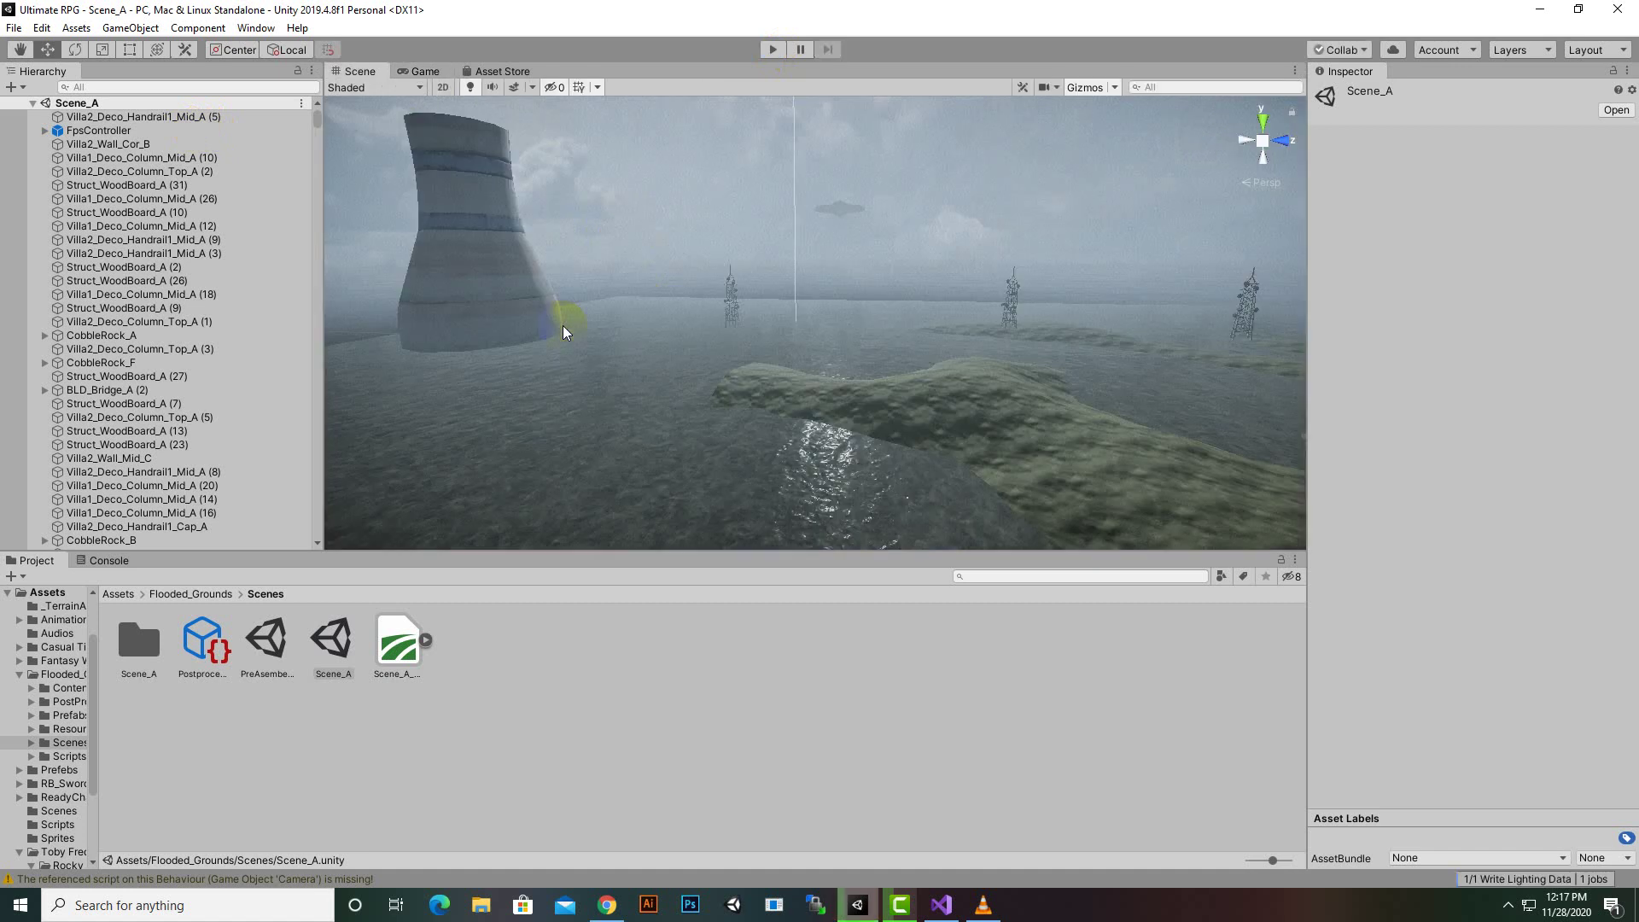
left_click(14, 29)
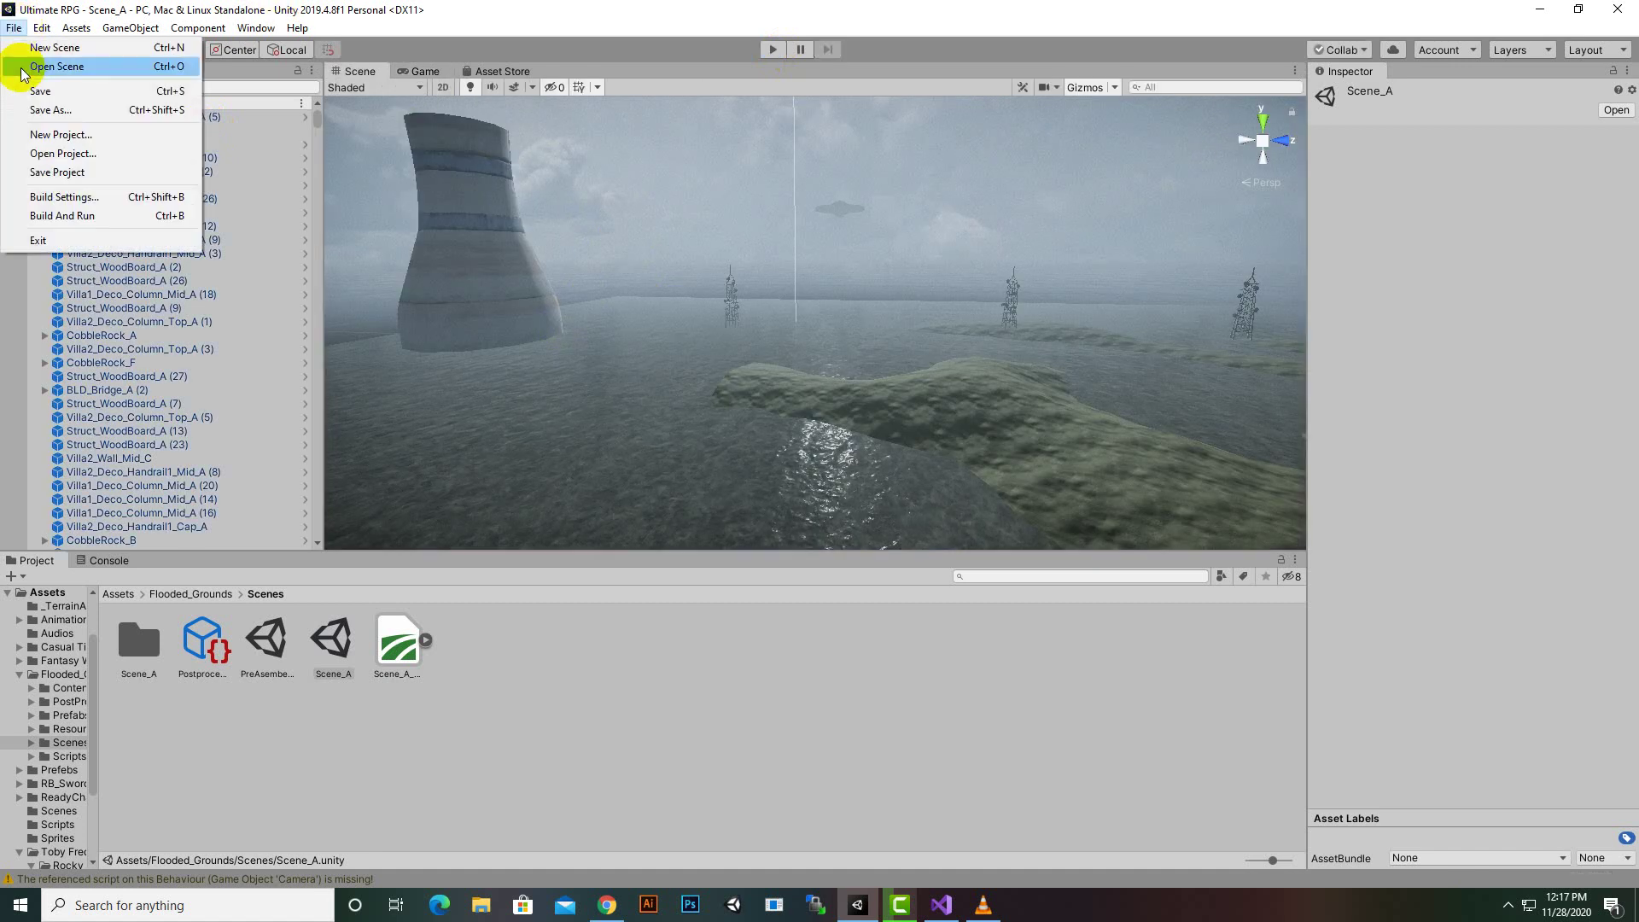
left_click(71, 109)
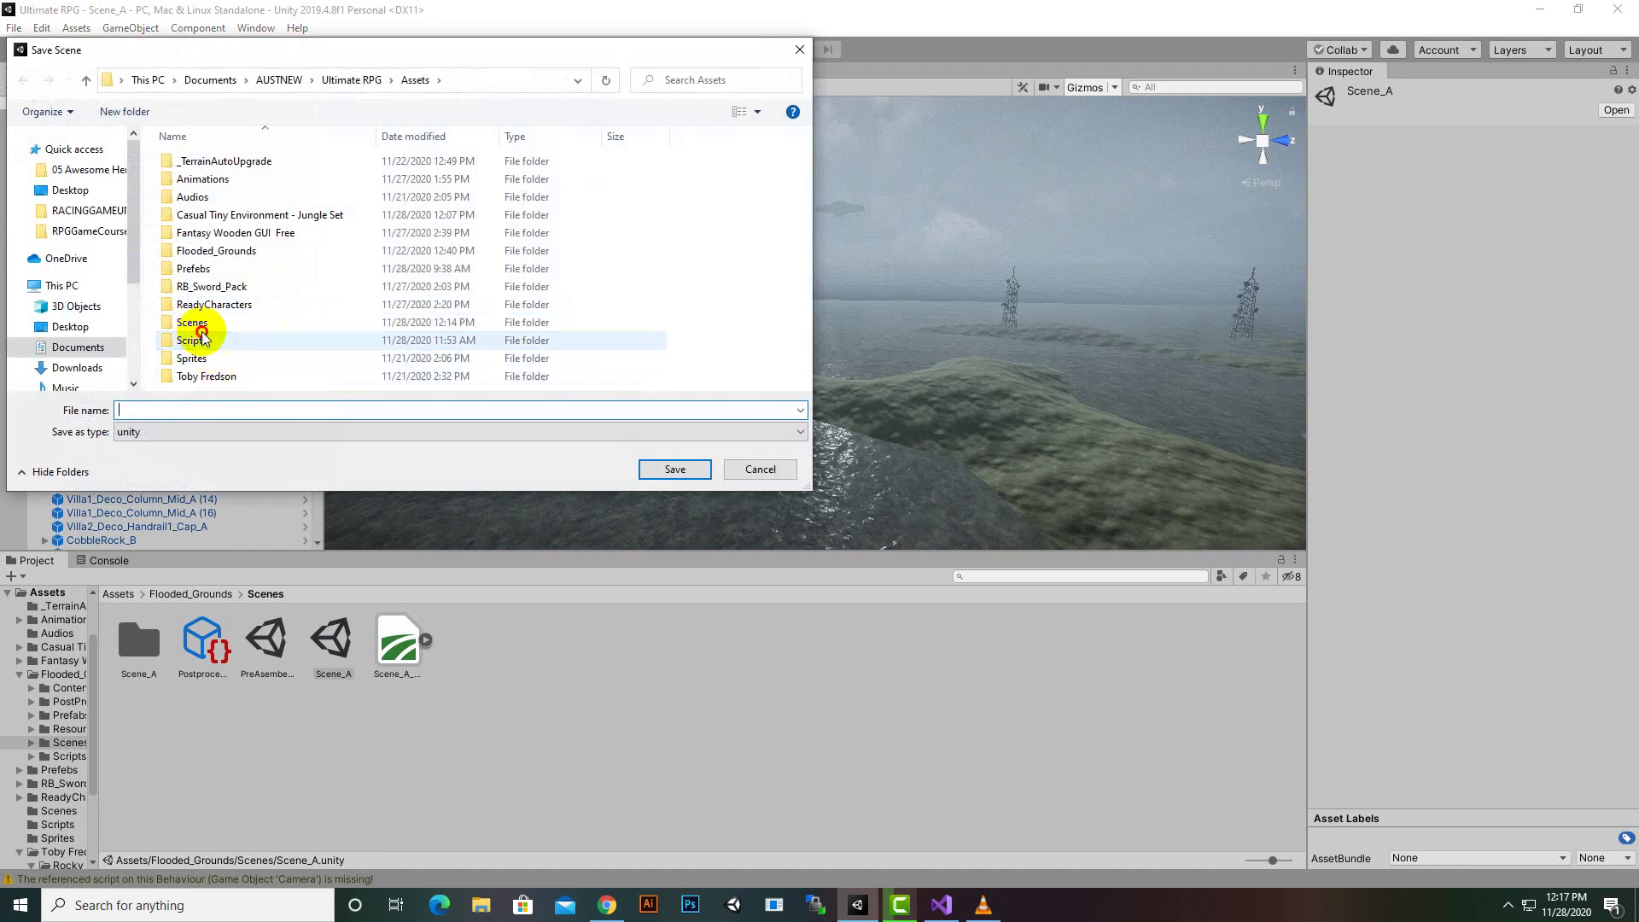
double_click(200, 321)
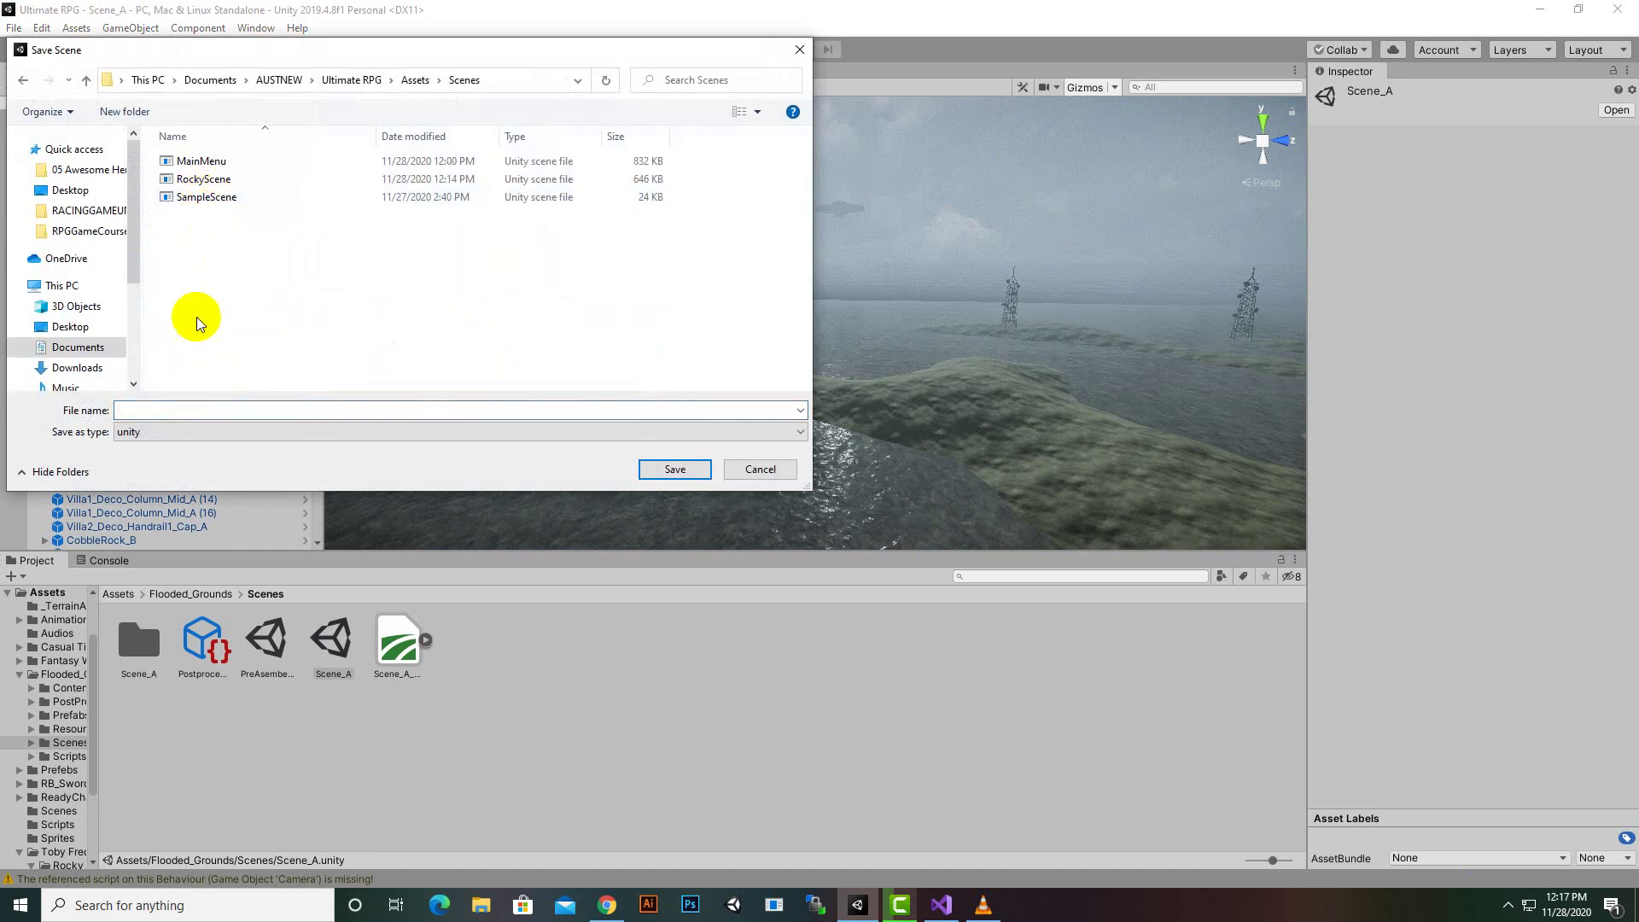
left_click(188, 410)
type("FloodedScene")
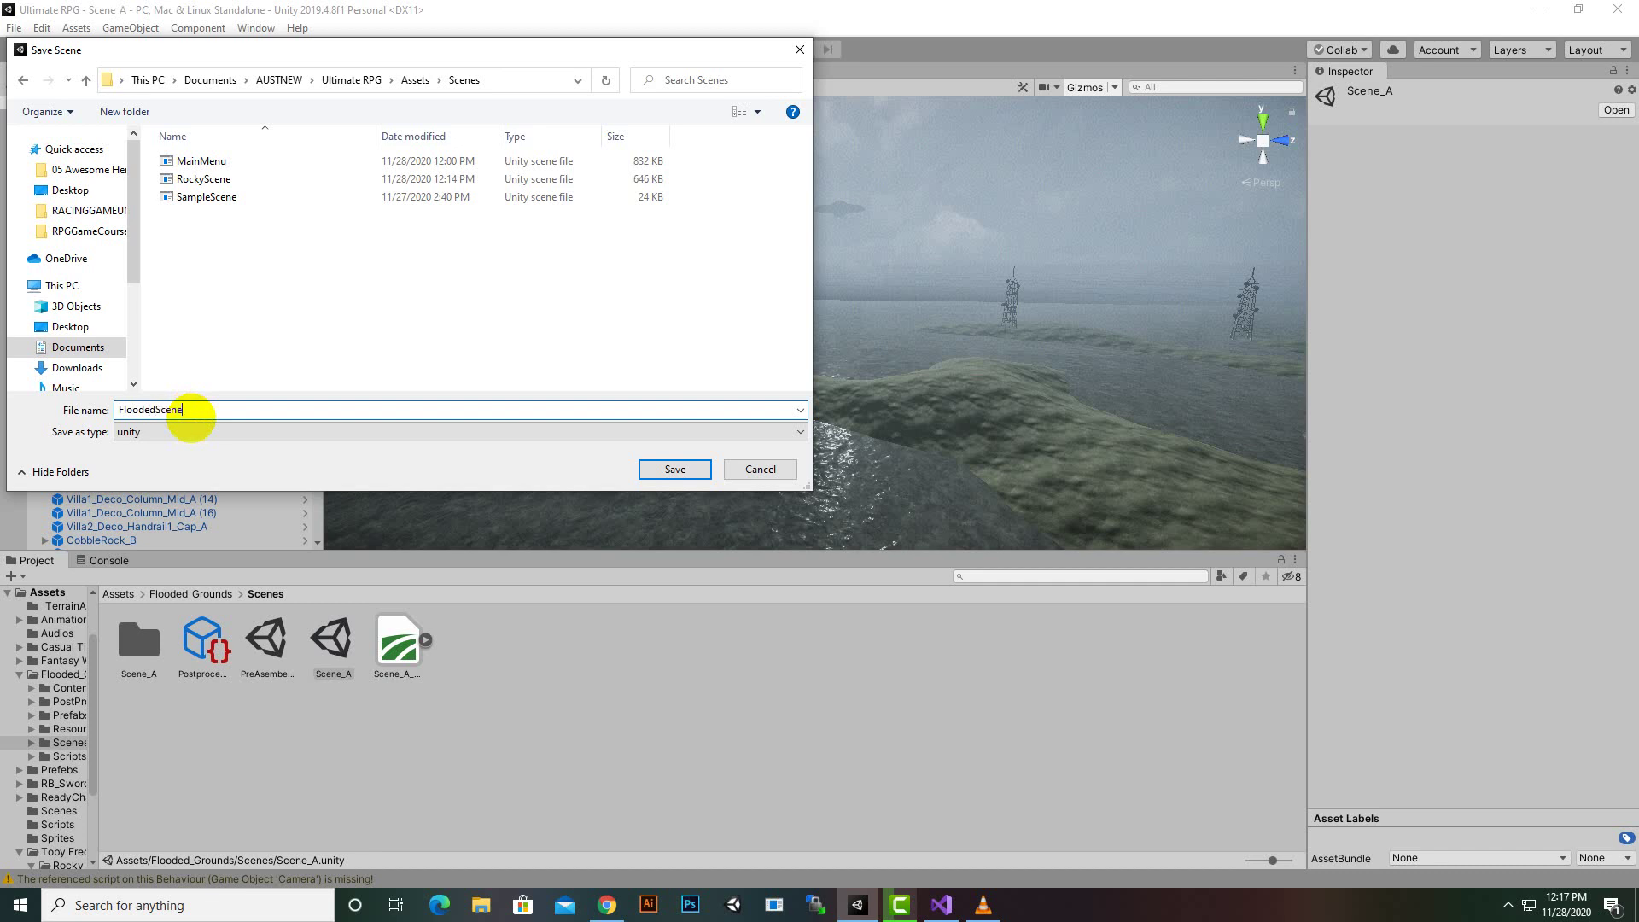
key("Return")
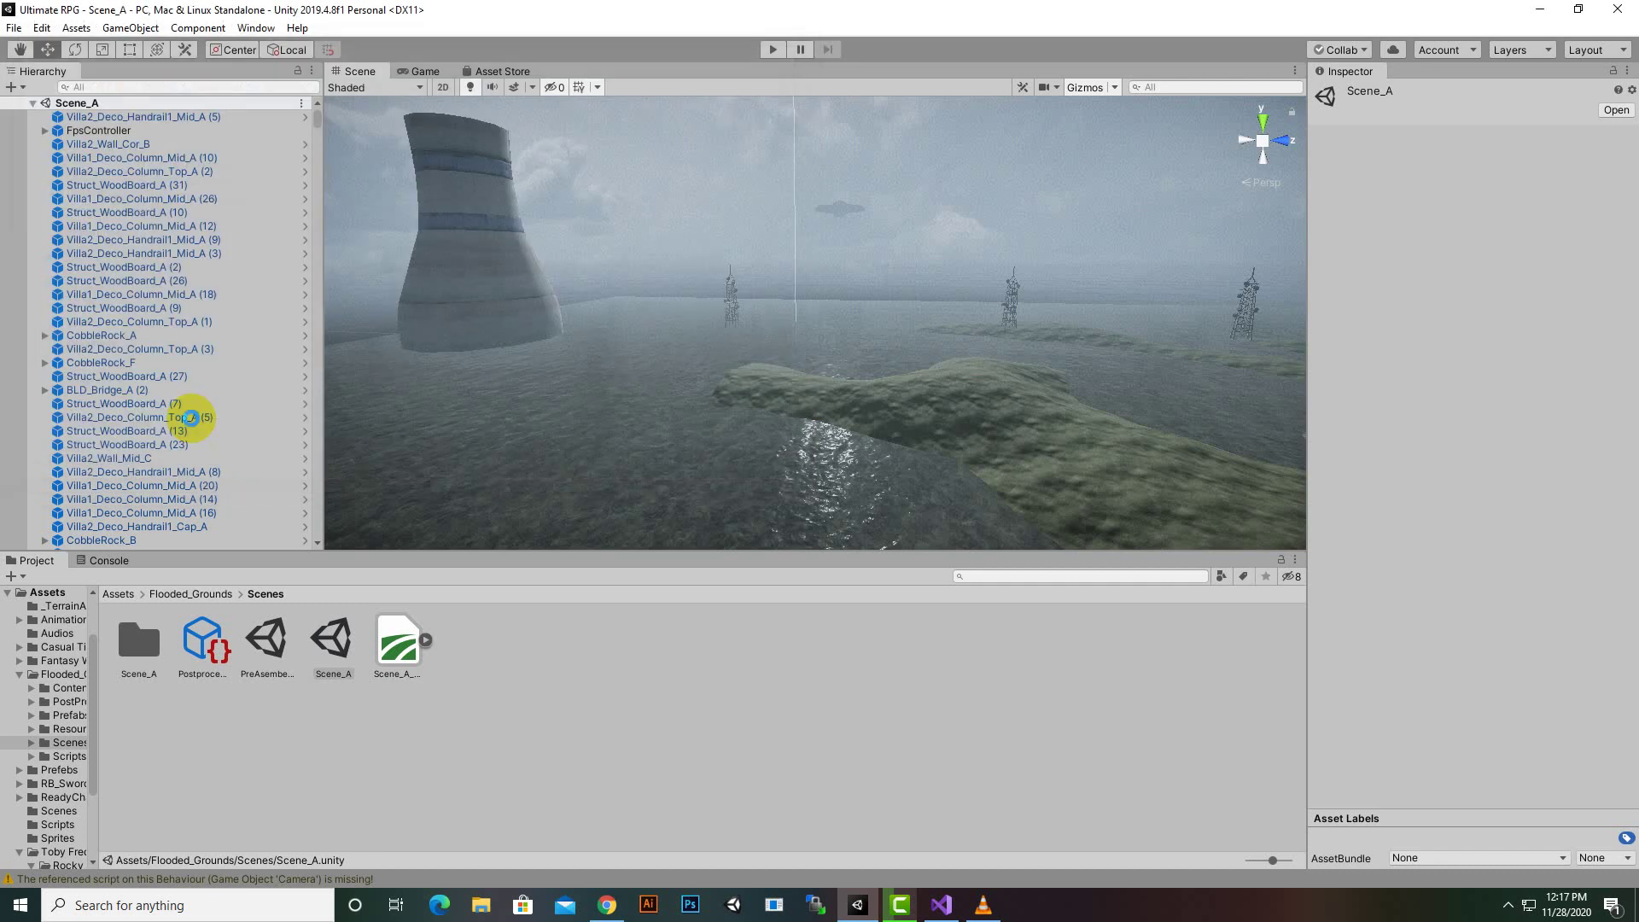
Step: Open Jungle 1 from Casual Tiny Environment - Jungle Set > Scene
left_click(111, 595)
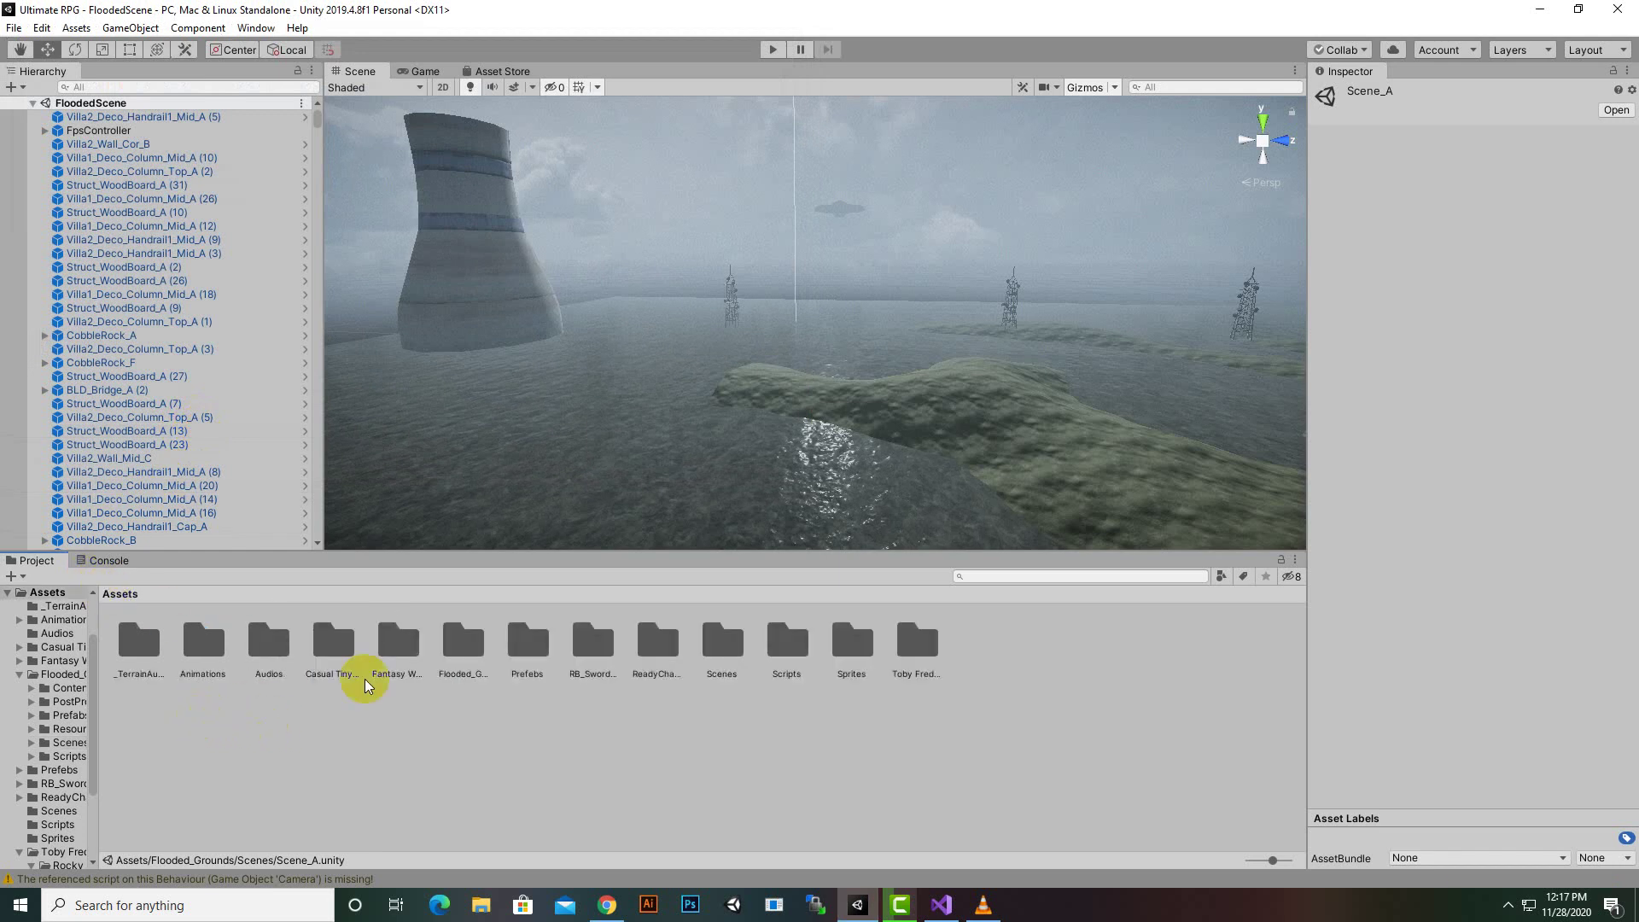
double_click(322, 668)
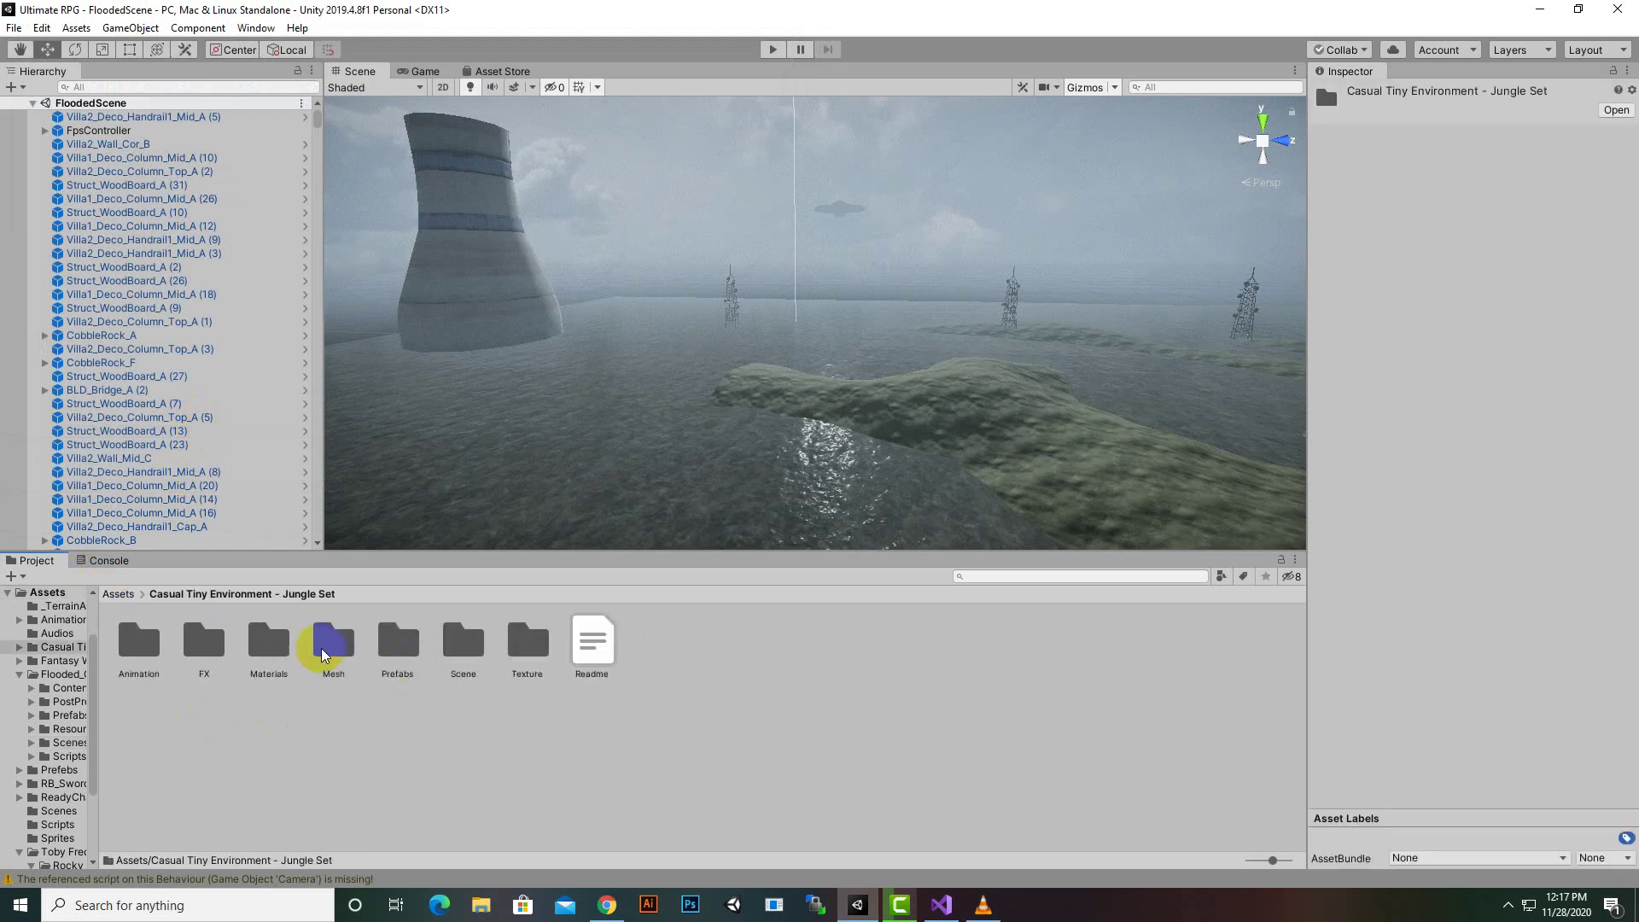
left_click(399, 648)
double_click(463, 641)
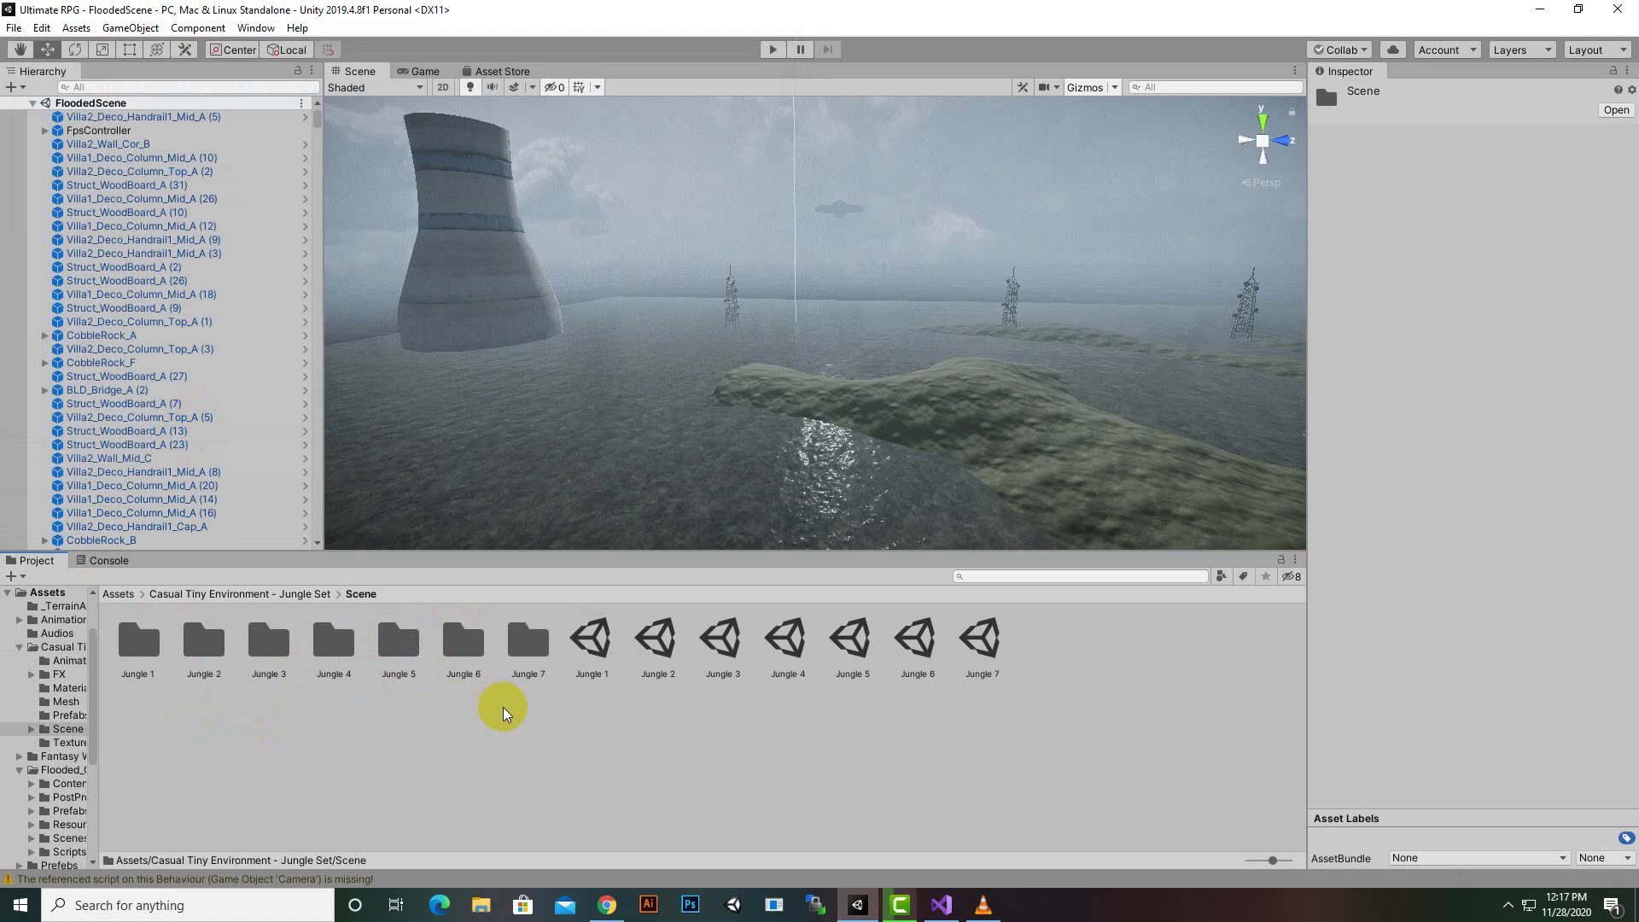
left_click(602, 640)
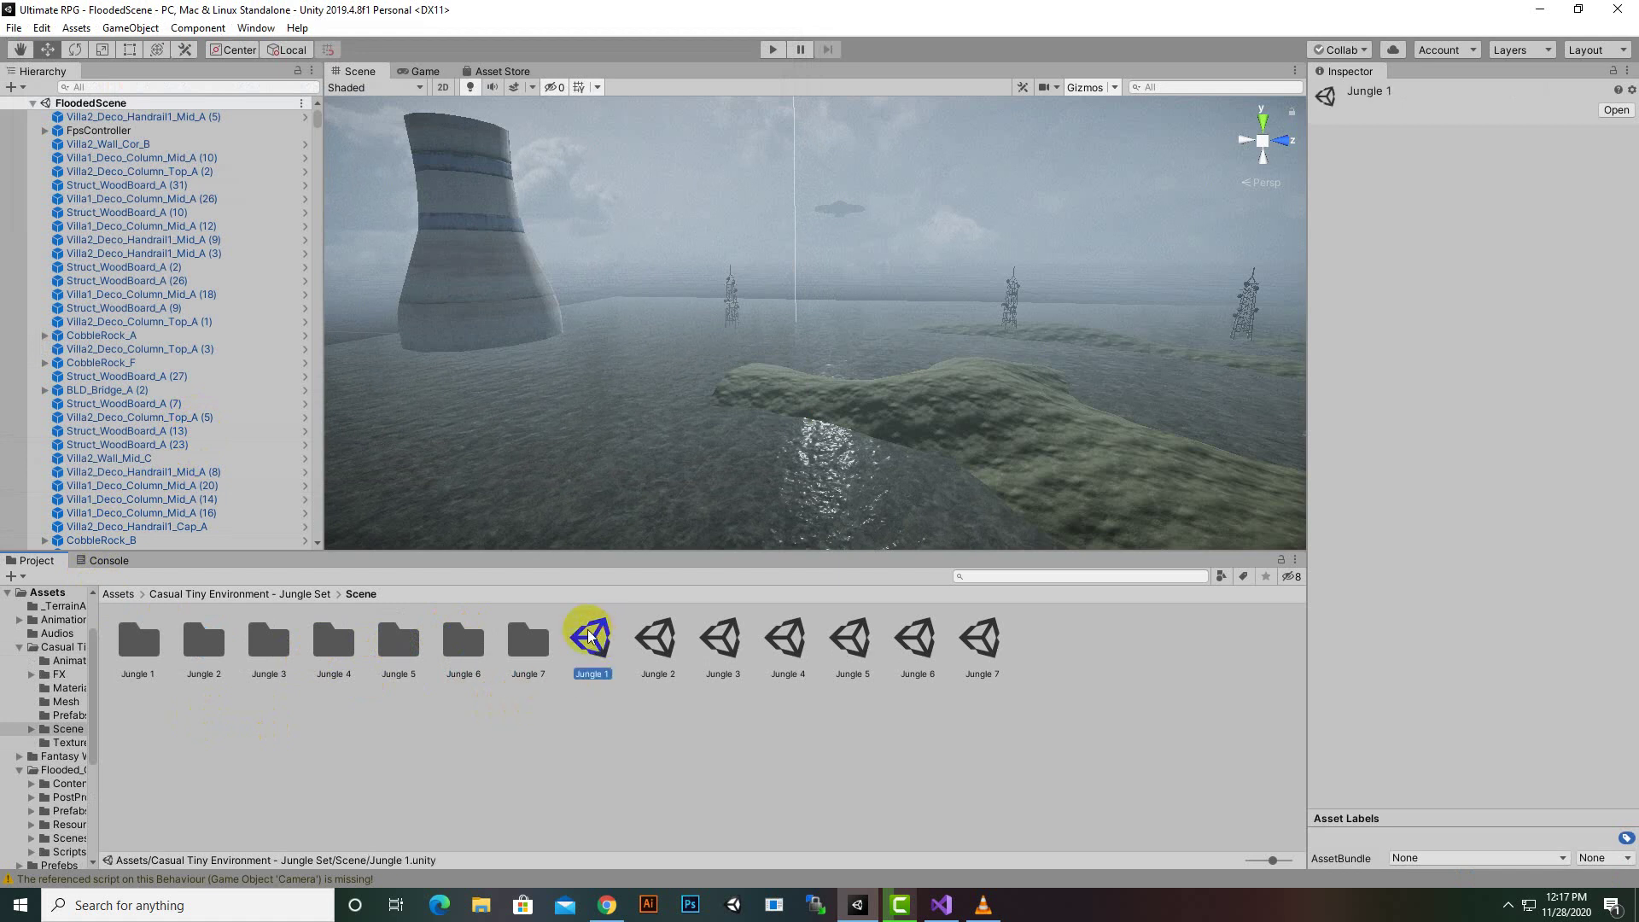
double_click(587, 628)
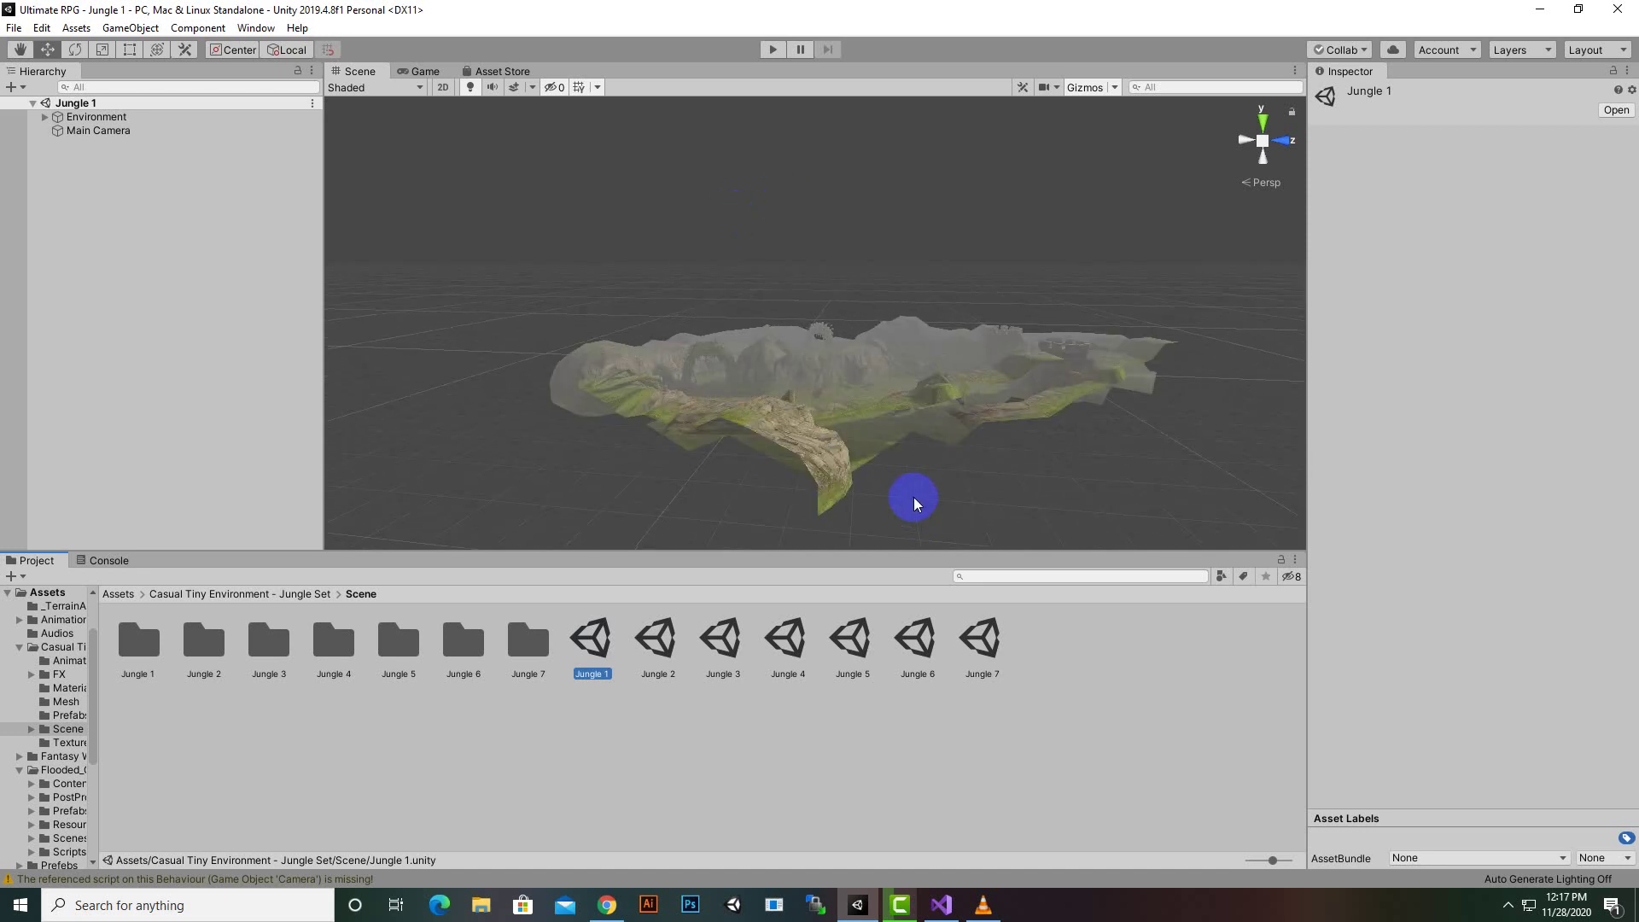
Step: Zoom the view closer over the jungle terrain and enter Play mode
scroll(913, 496, "up", 5)
middle_click_drag(913, 495, 864, 452)
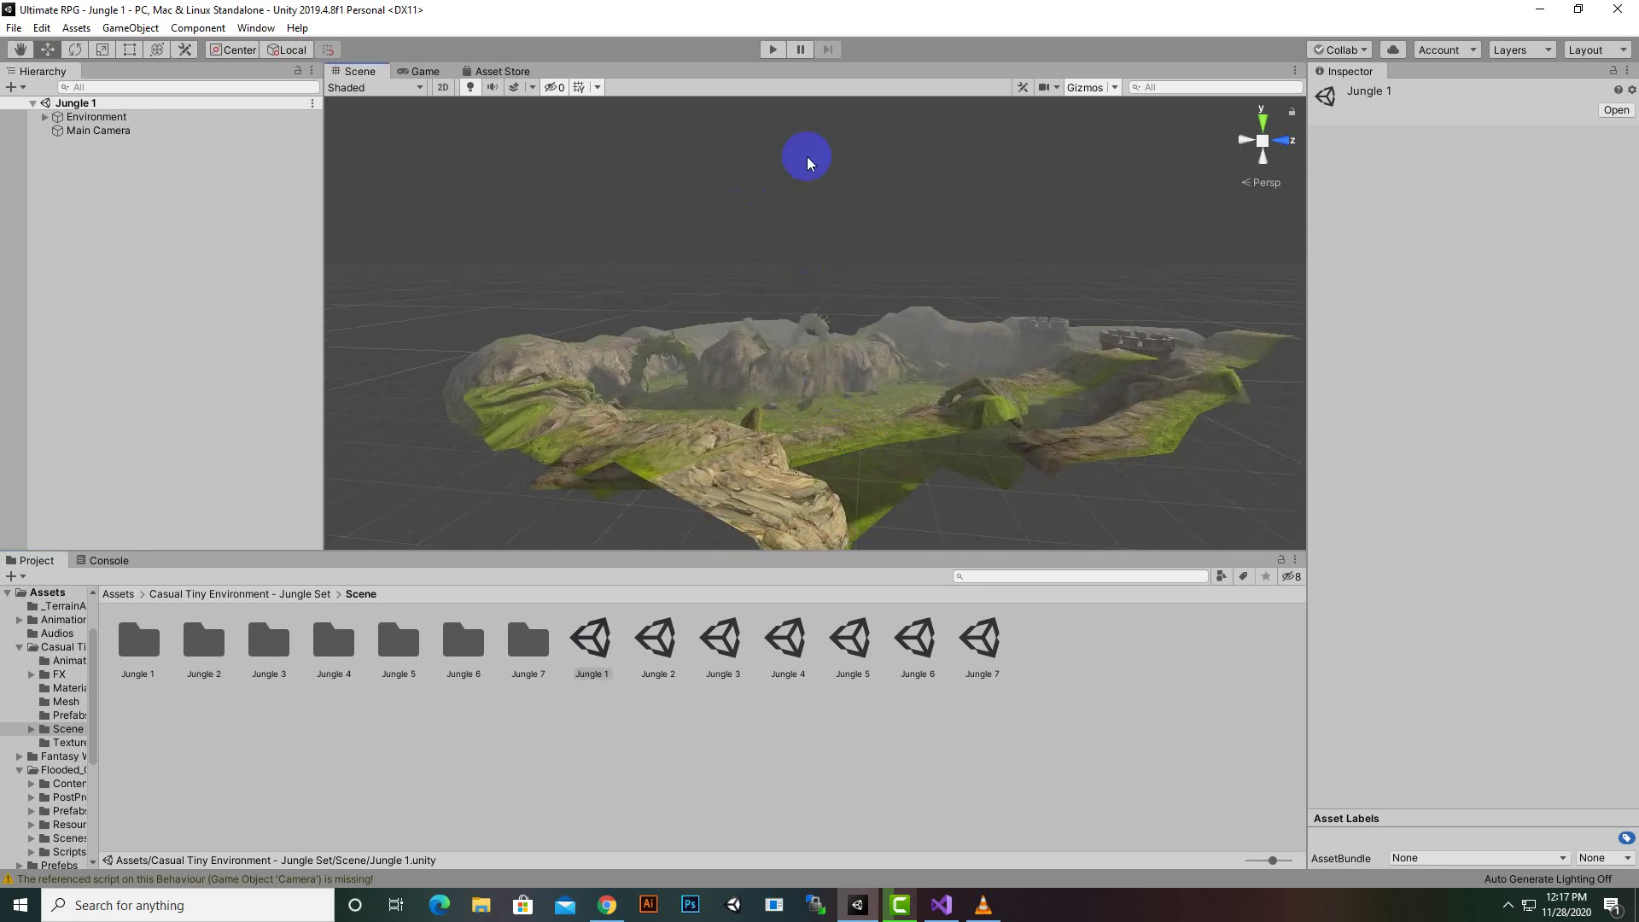
left_click(771, 49)
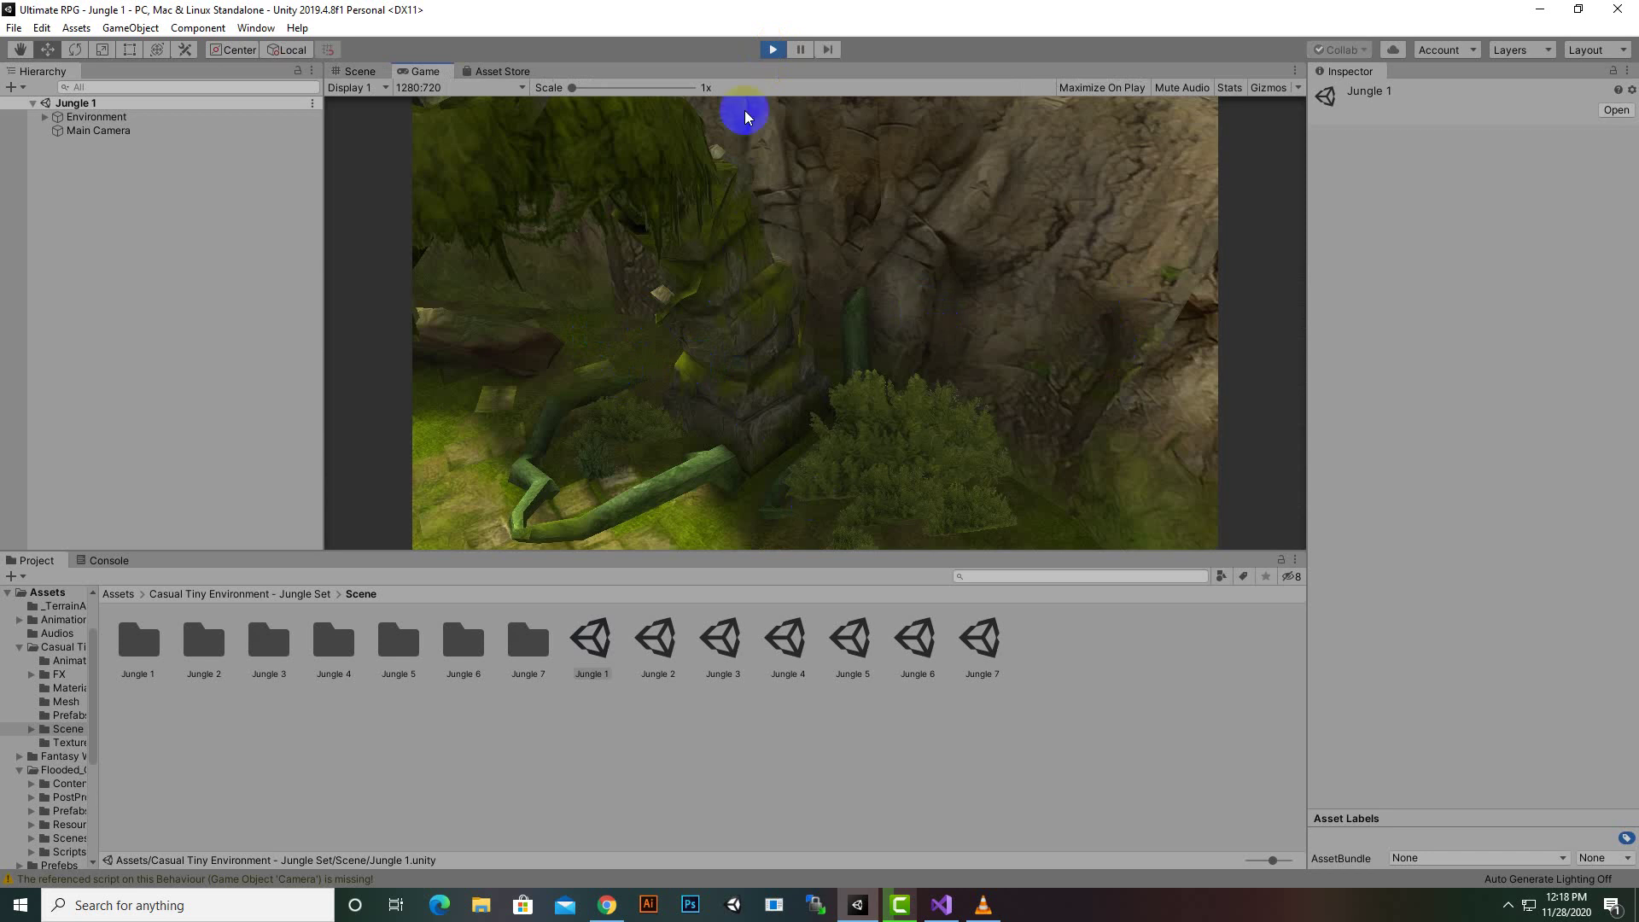
Step: Exit Play mode and orbit above the rocks and arch to look down on the jungle
left_click(776, 48)
right_click_drag(884, 422, 834, 345)
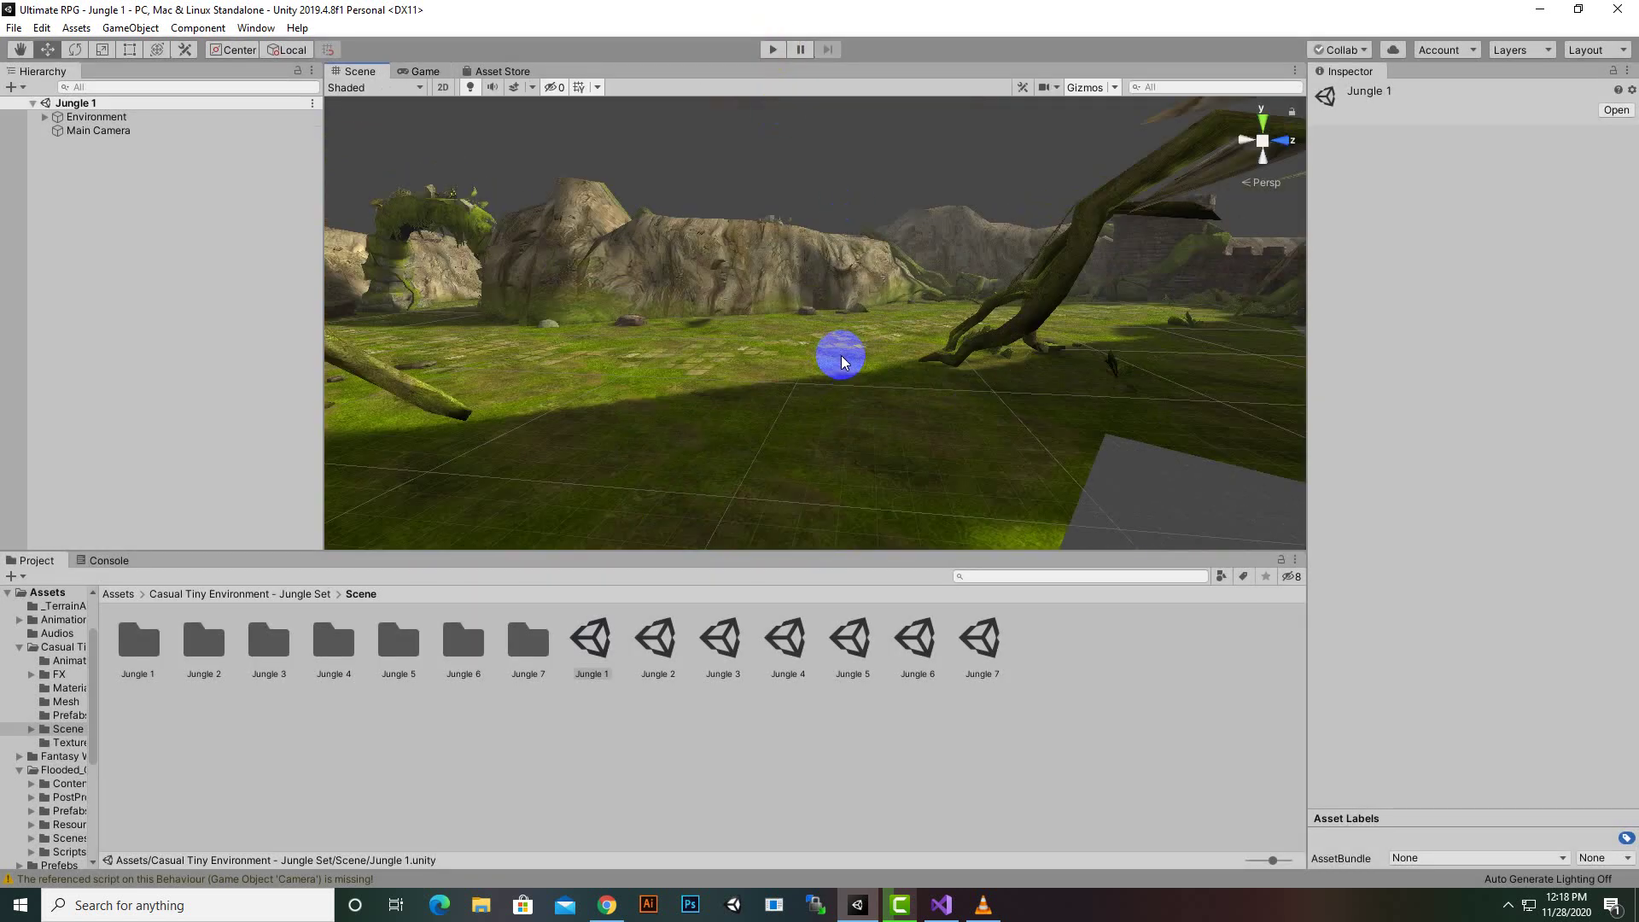
middle_click_drag(842, 355, 1269, 498)
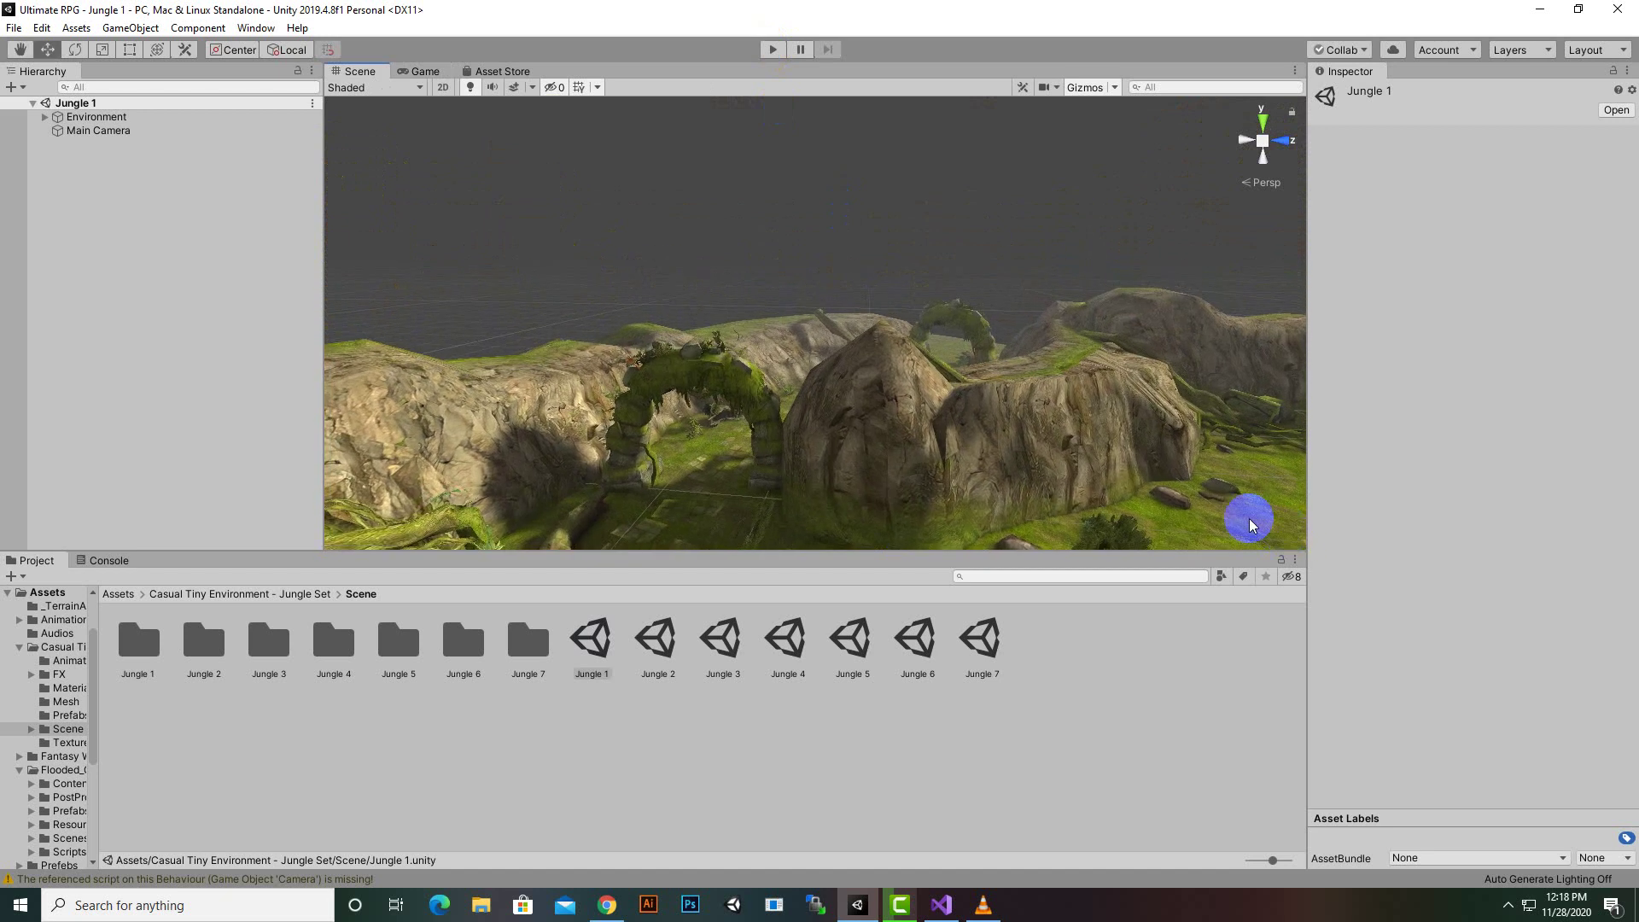
mouse_move(1035, 330)
left_mouse_down("alt")
mouse_move(957, 533)
mouse_move(1549, 355)
left_mouse_up("alt")
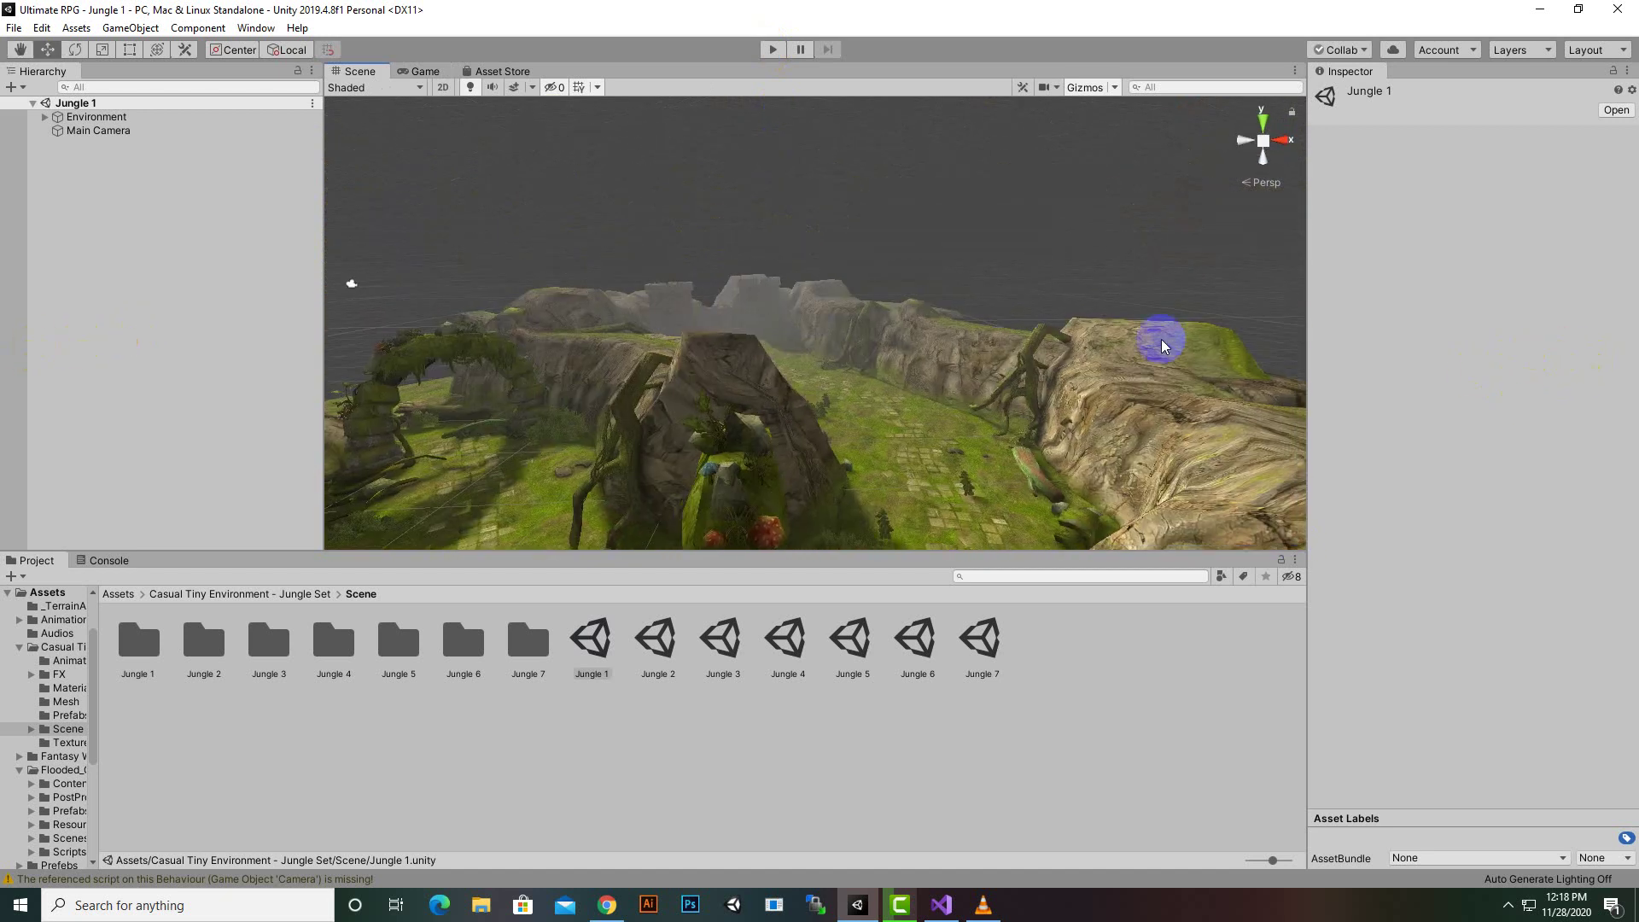
Step: Save the jungle level with Save As as 'JungleScene' in Assets/Scenes
left_click(14, 27)
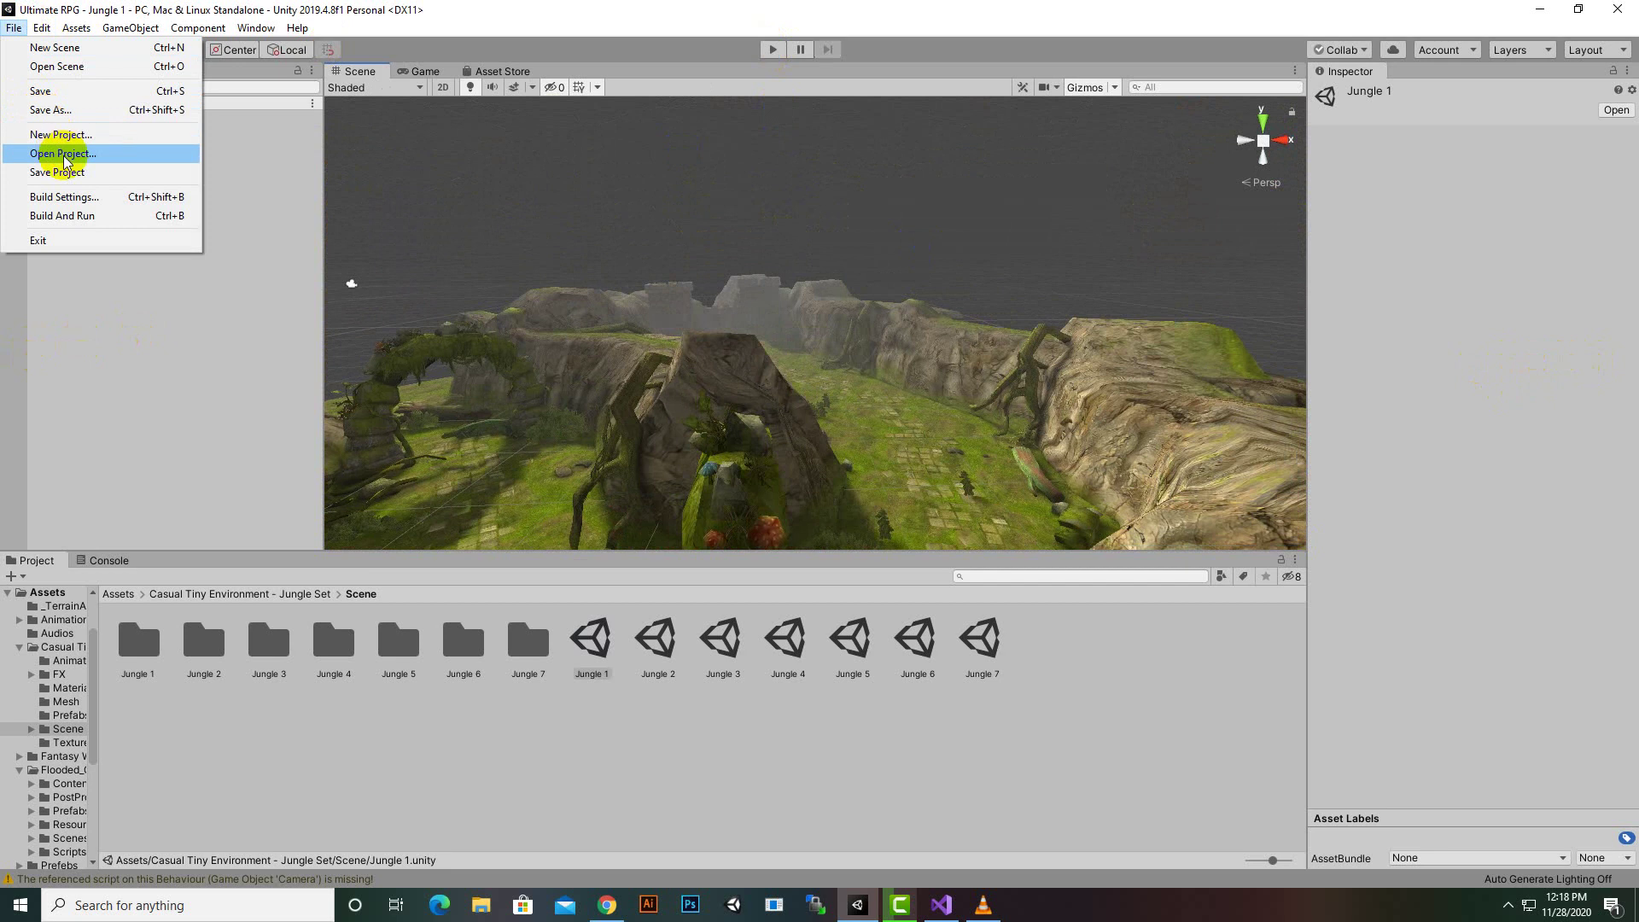
left_click(51, 109)
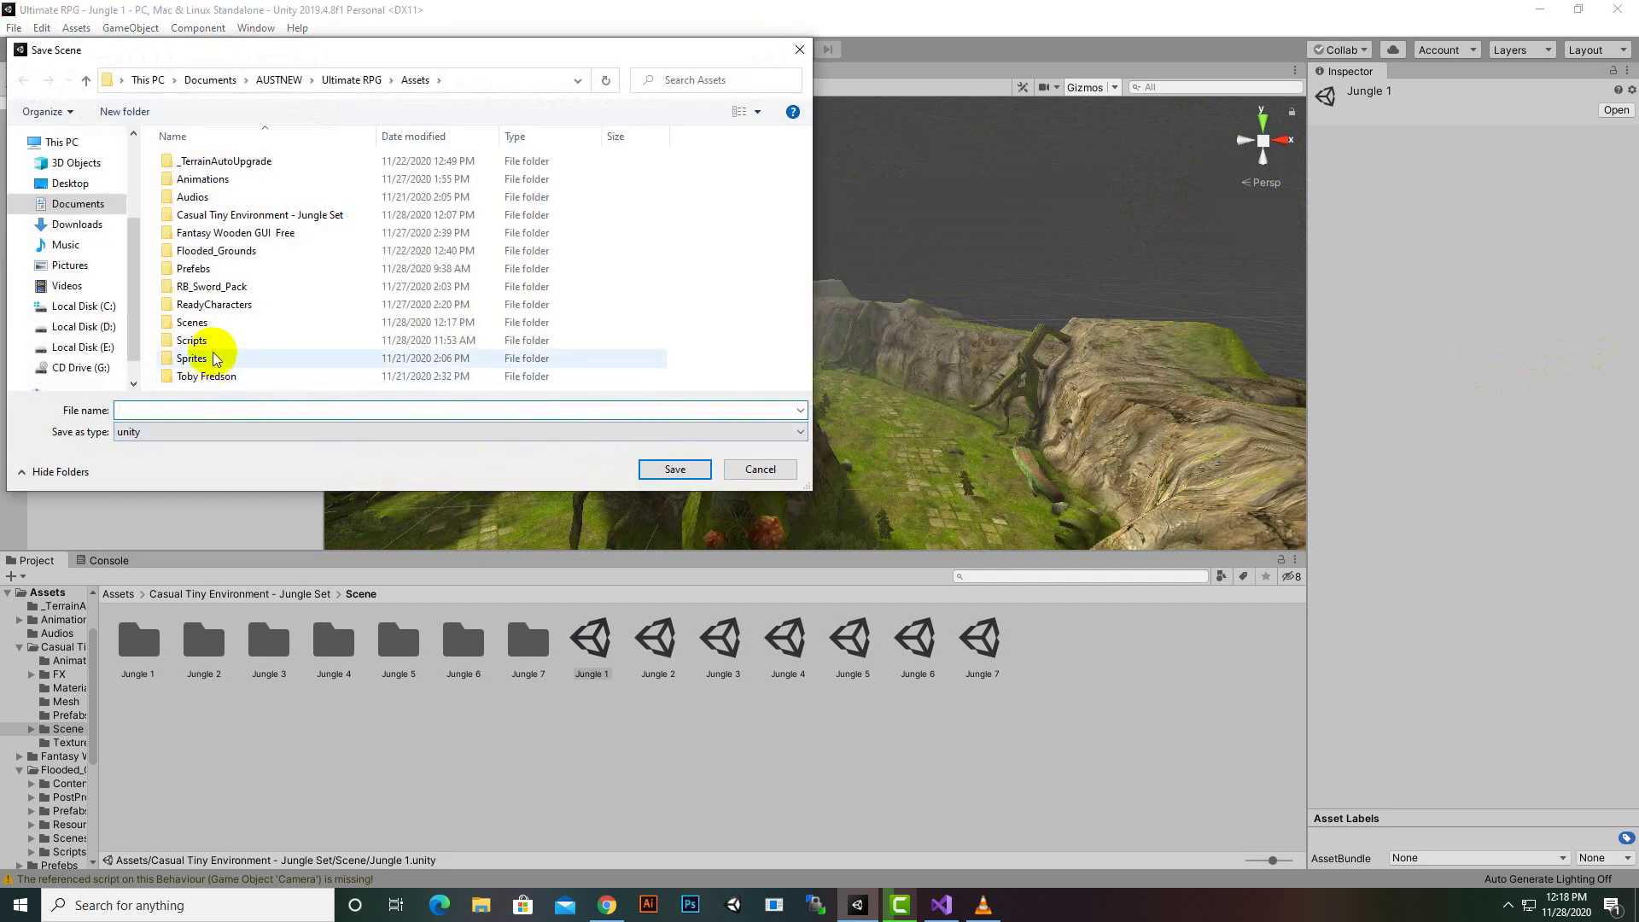
double_click(192, 322)
left_click(191, 408)
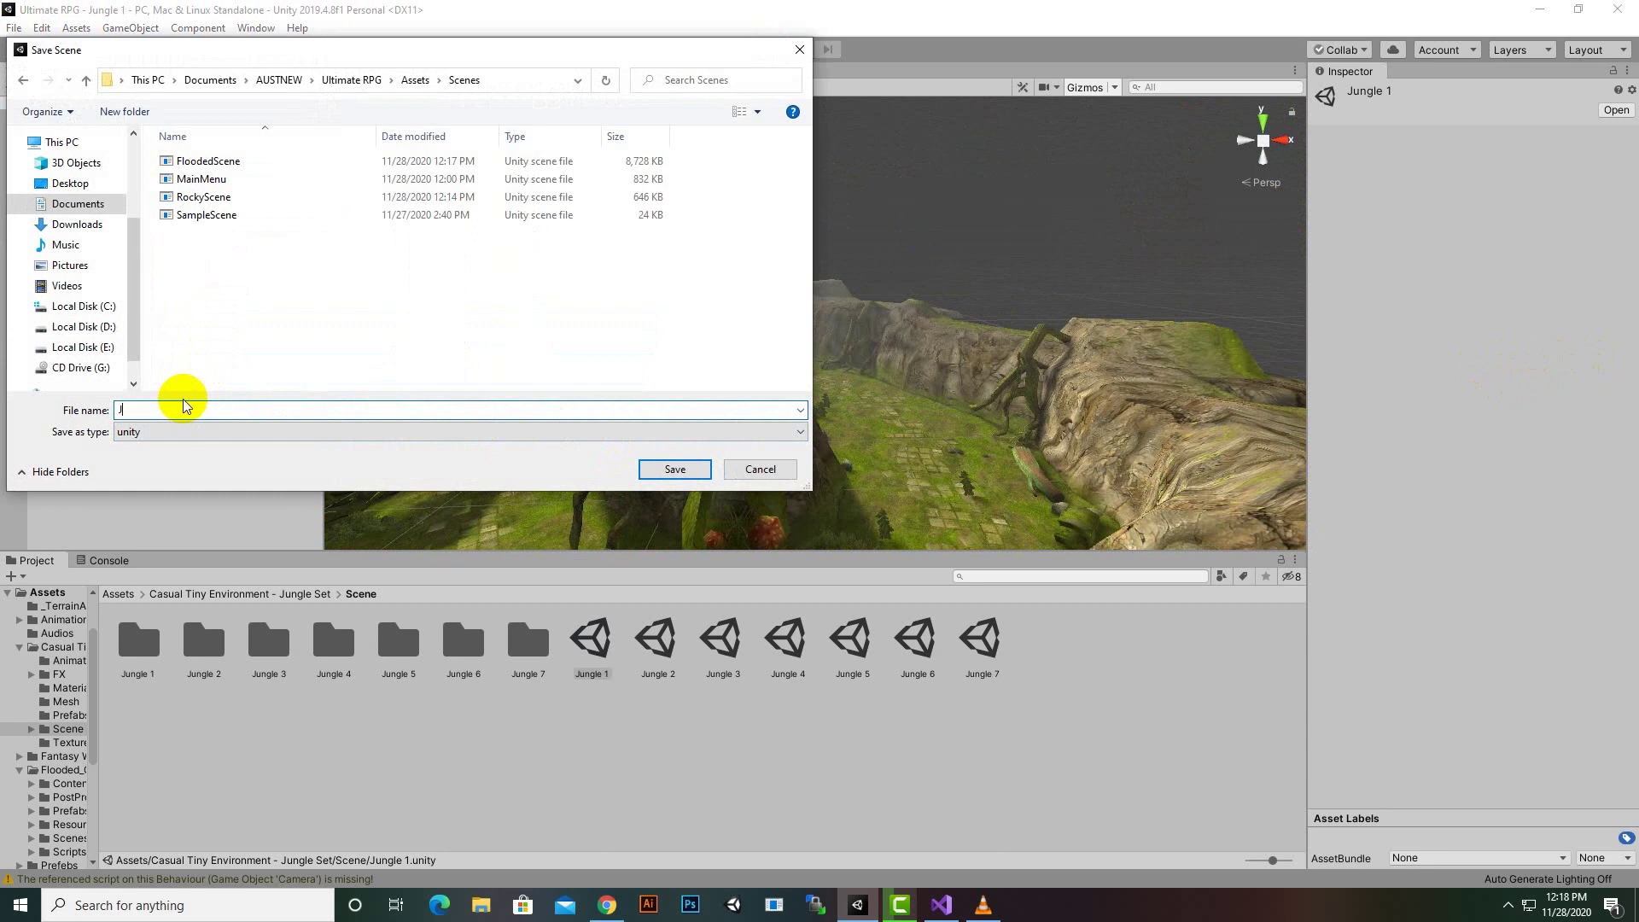
type("Jungle")
type("Scene")
key("Return")
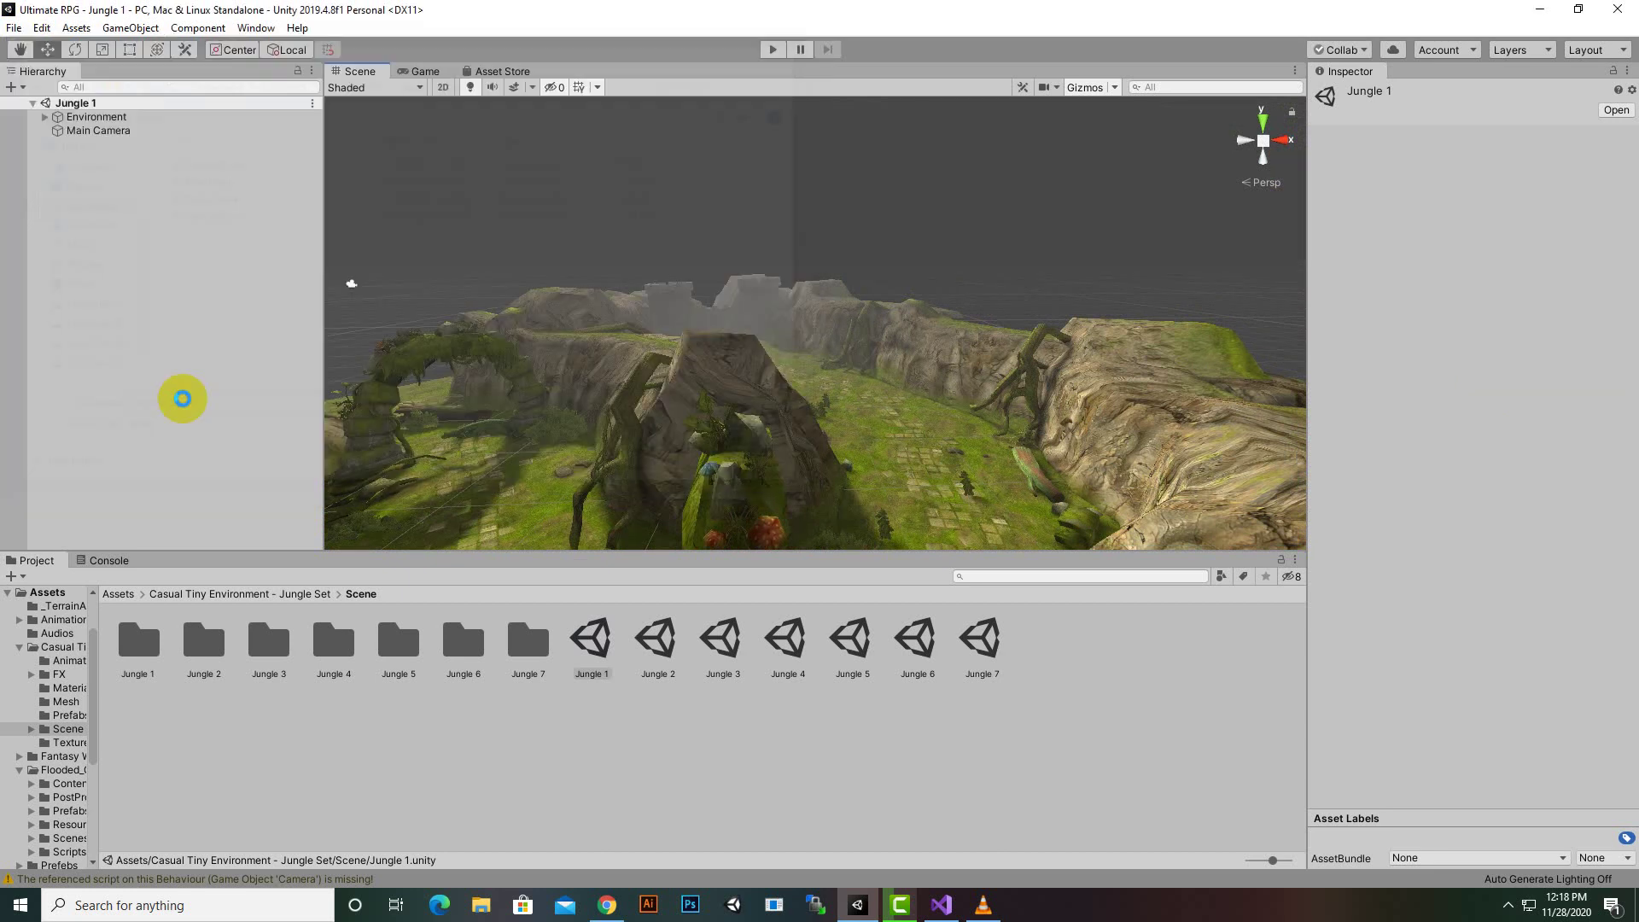
Step: Go from Assets into the Scenes folder and open RockyScene
left_click(119, 594)
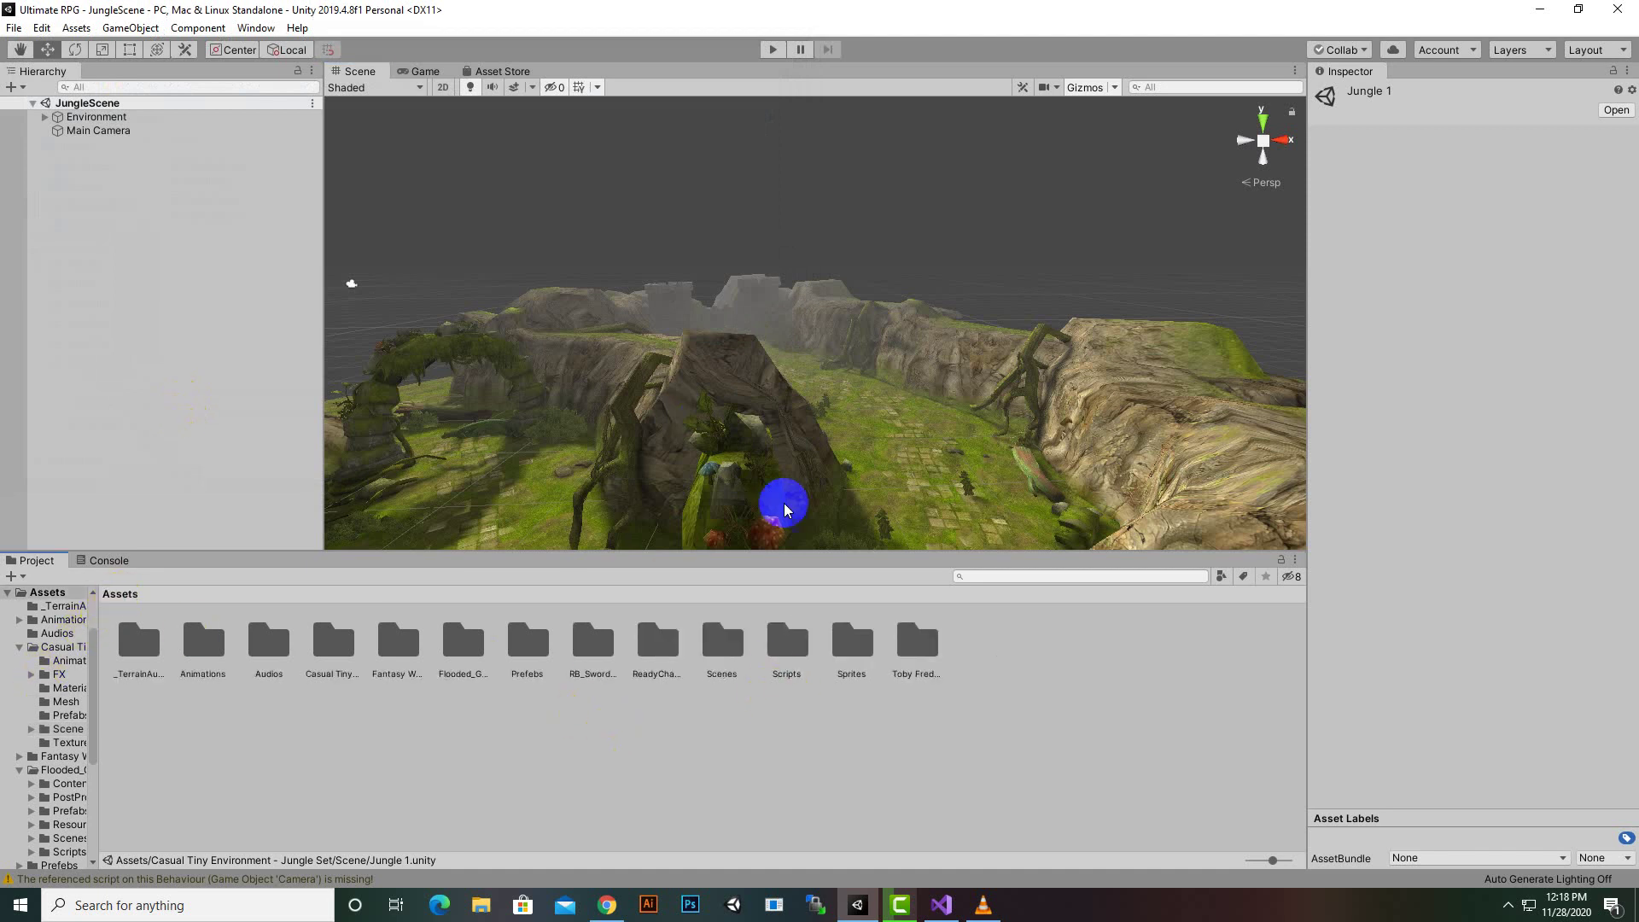
double_click(724, 647)
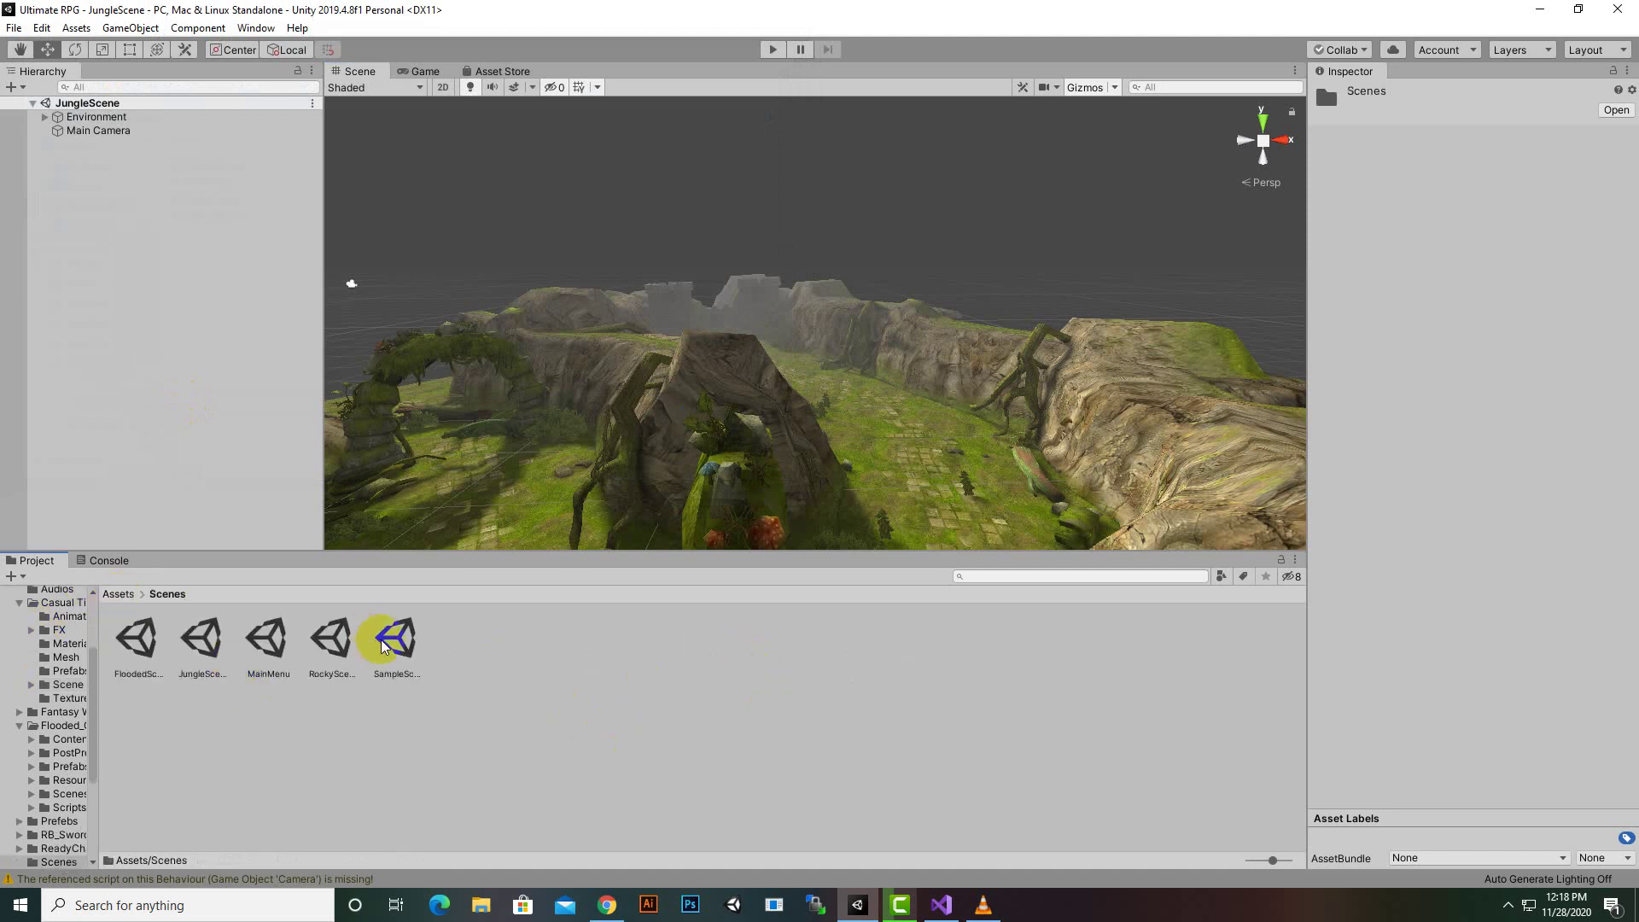
left_click(286, 657)
left_click(335, 652)
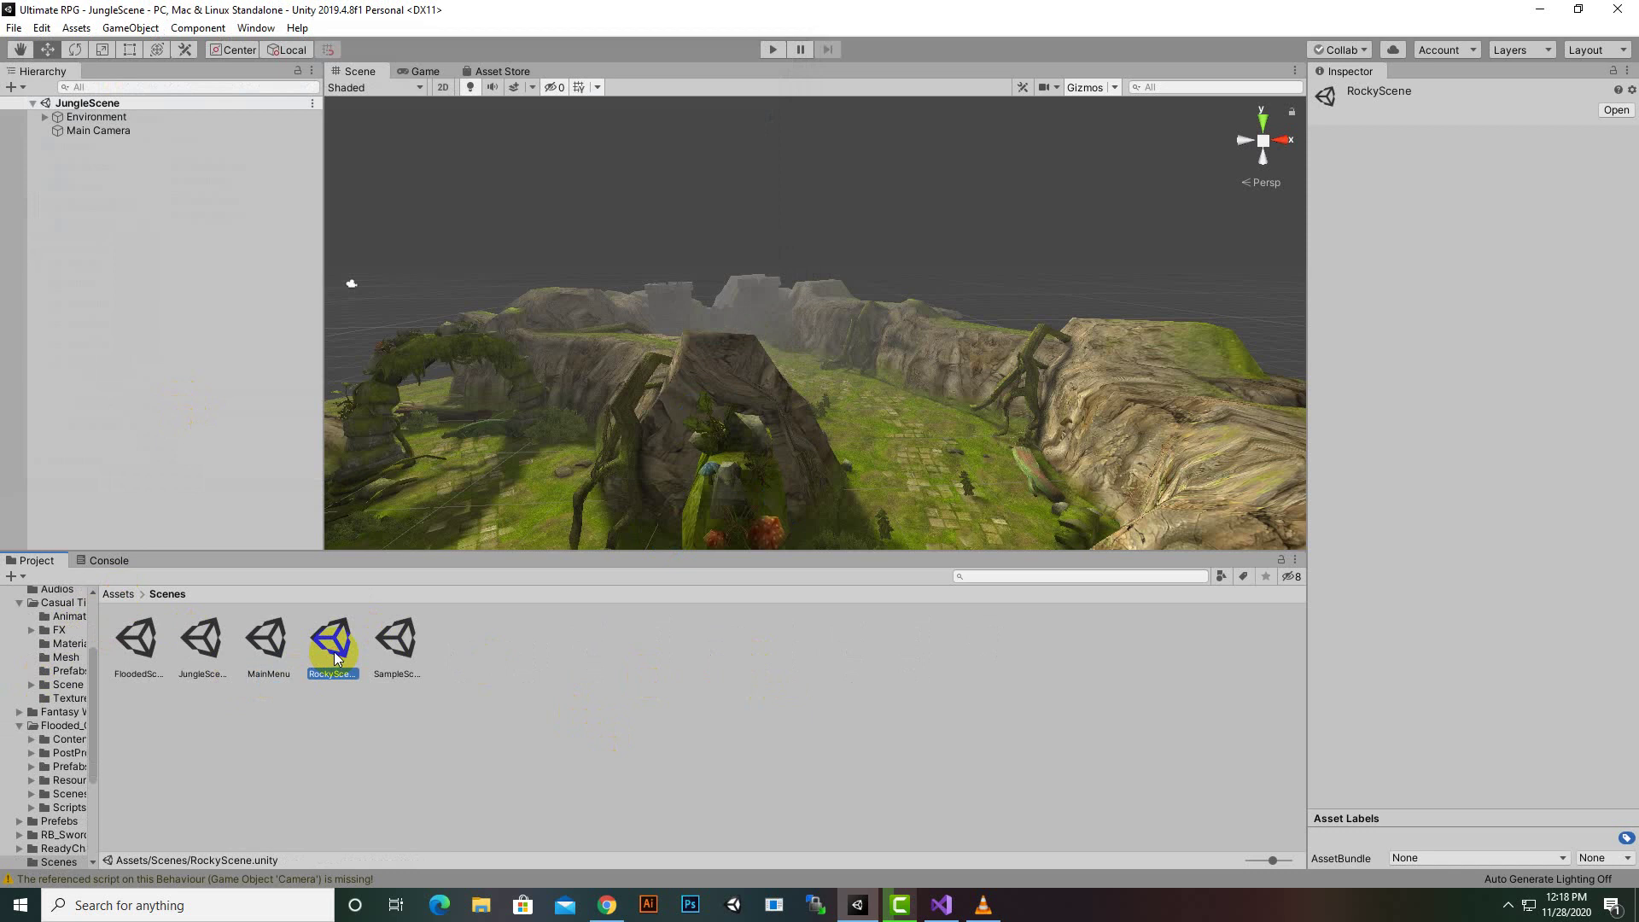
double_click(331, 665)
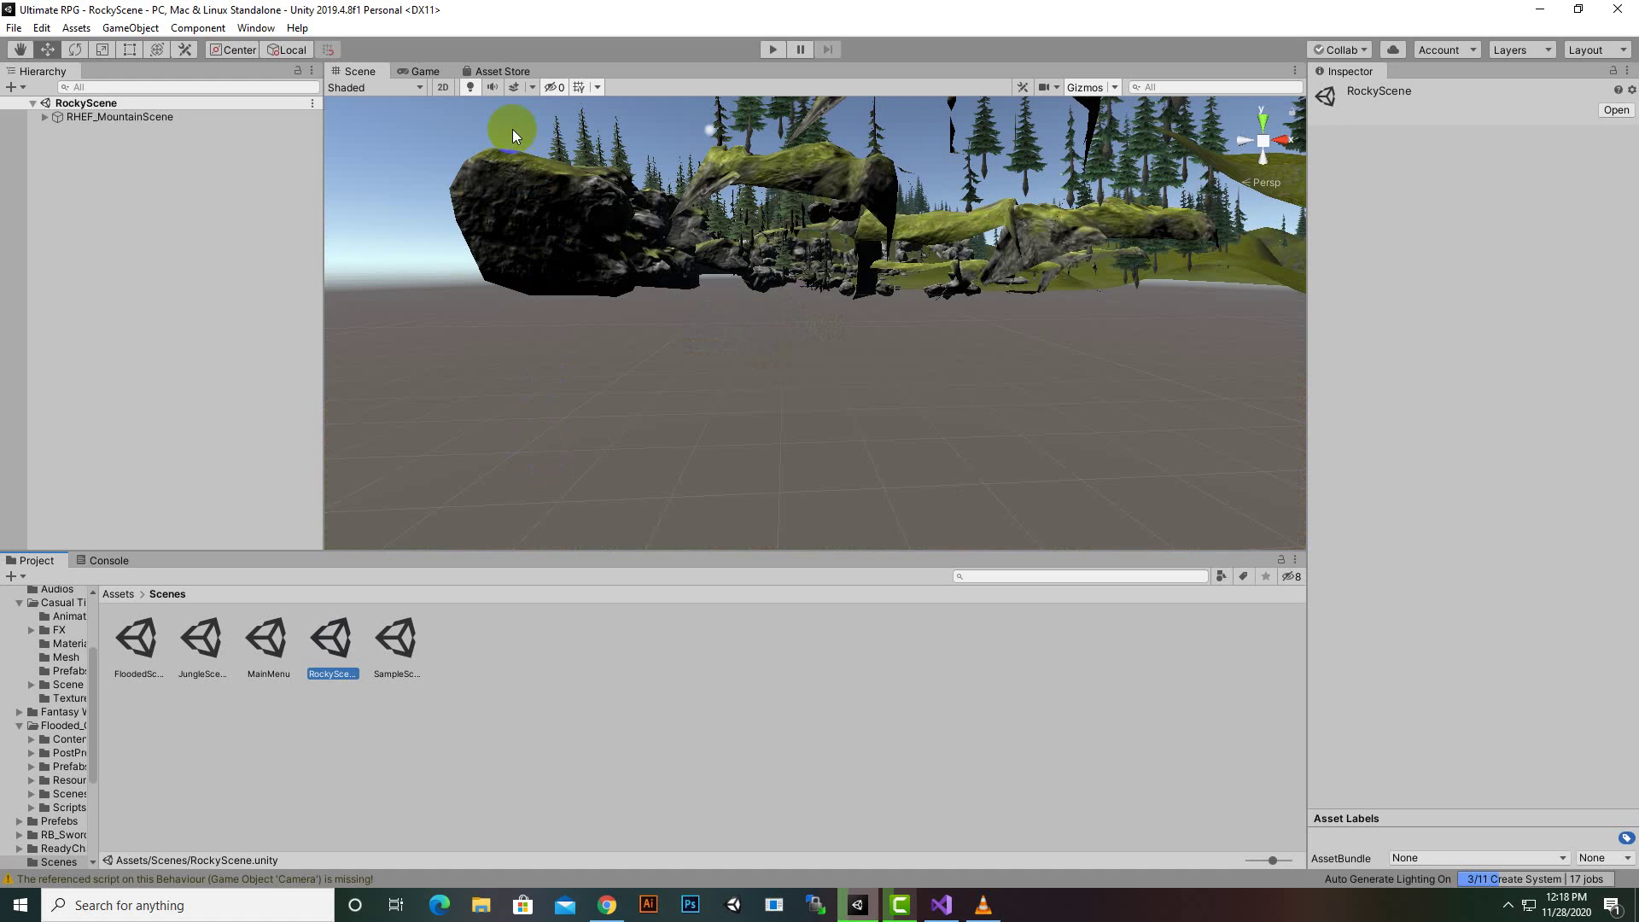
Step: Turn off automatic lighting generation in RockyScene's Lighting Settings and save the scene
left_click(256, 27)
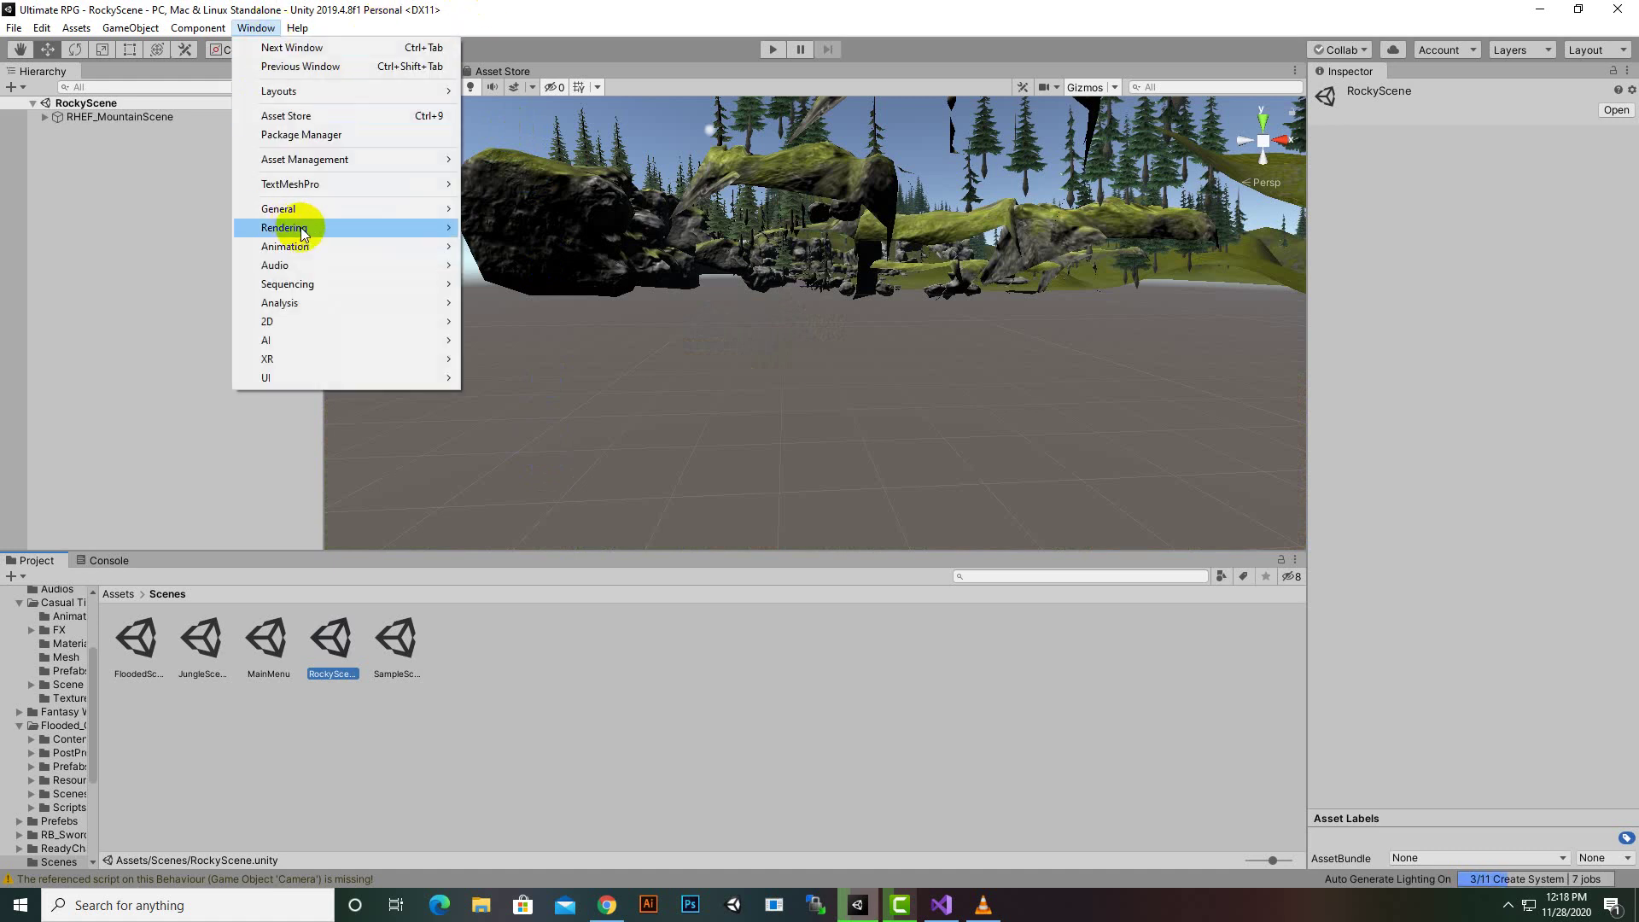
mouse_move(303, 228)
left_click(495, 227)
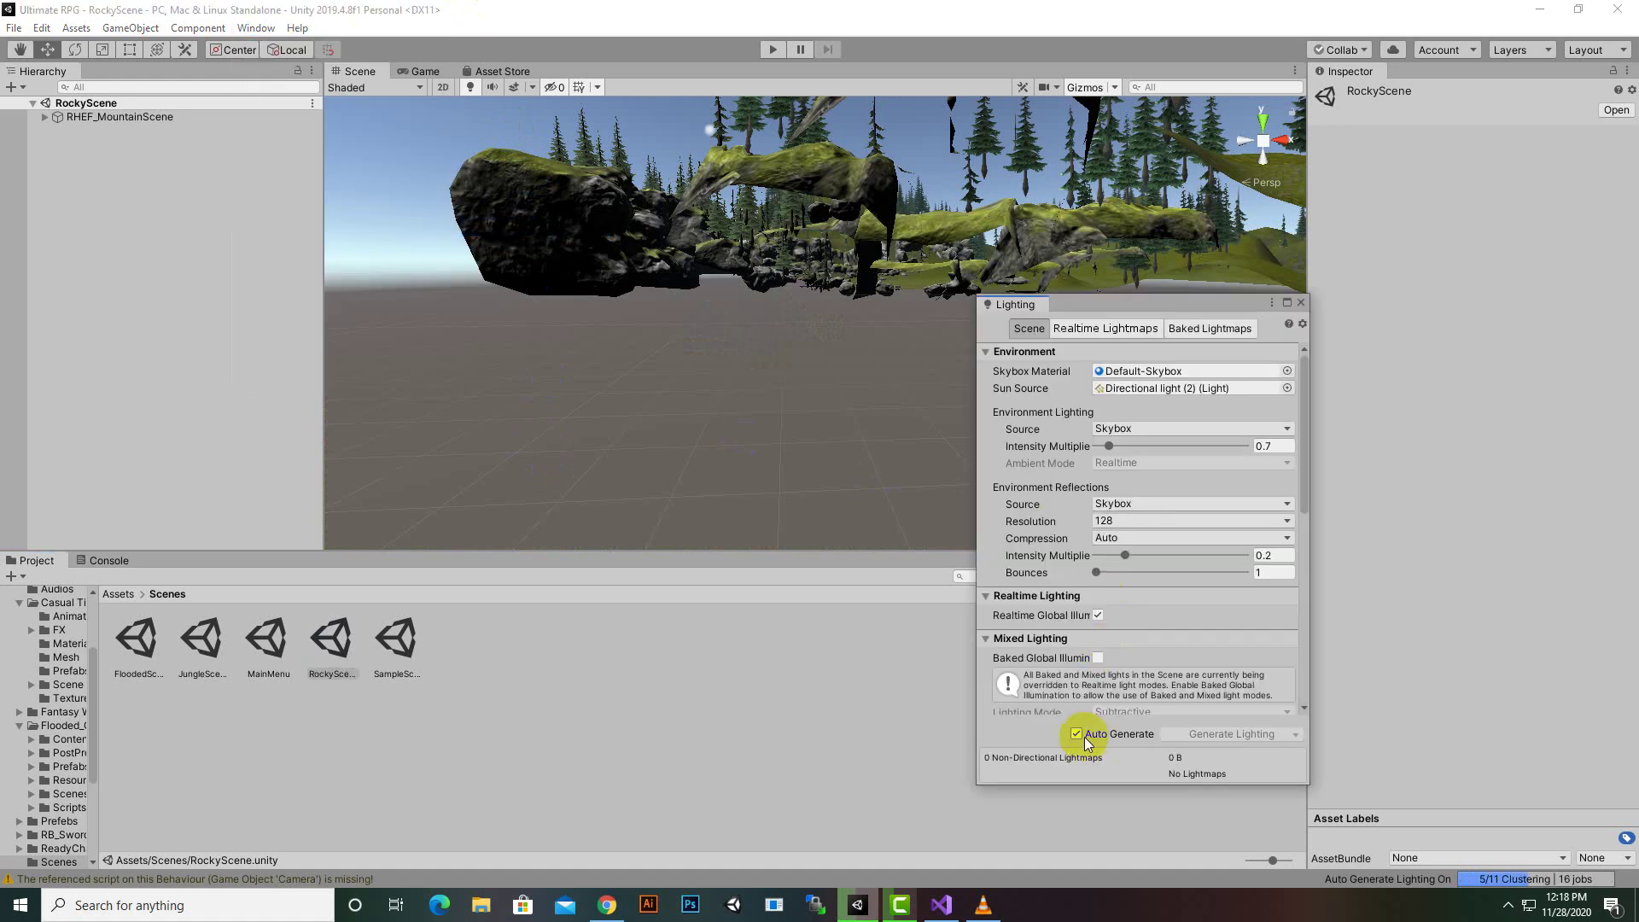
left_click(1077, 734)
key("ctrl+s")
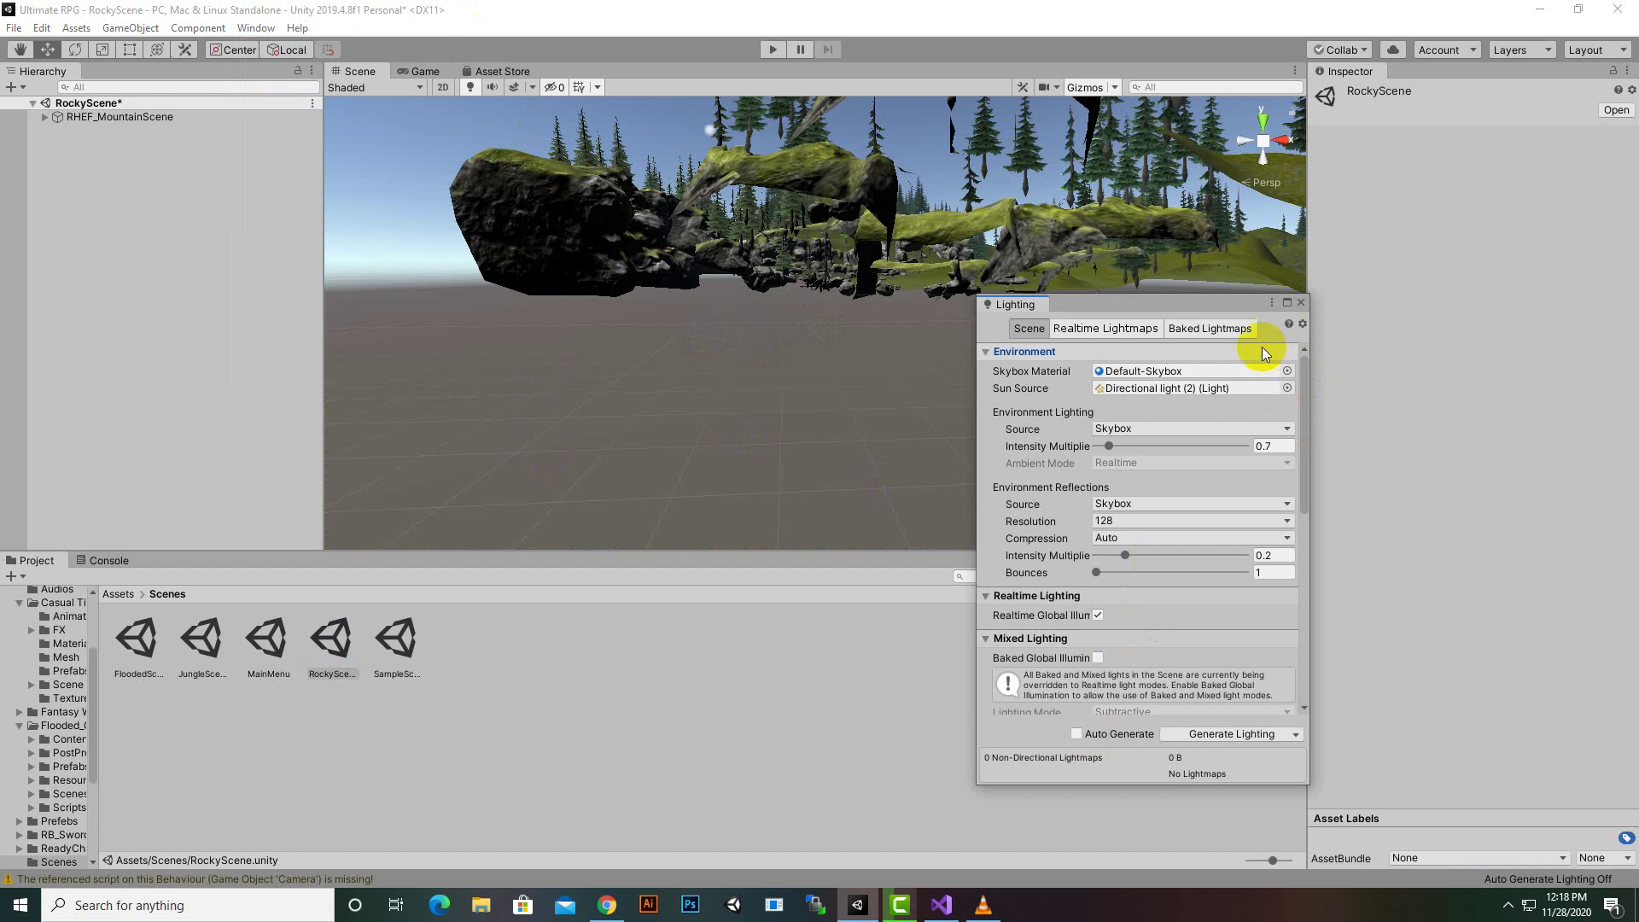
left_click(1302, 303)
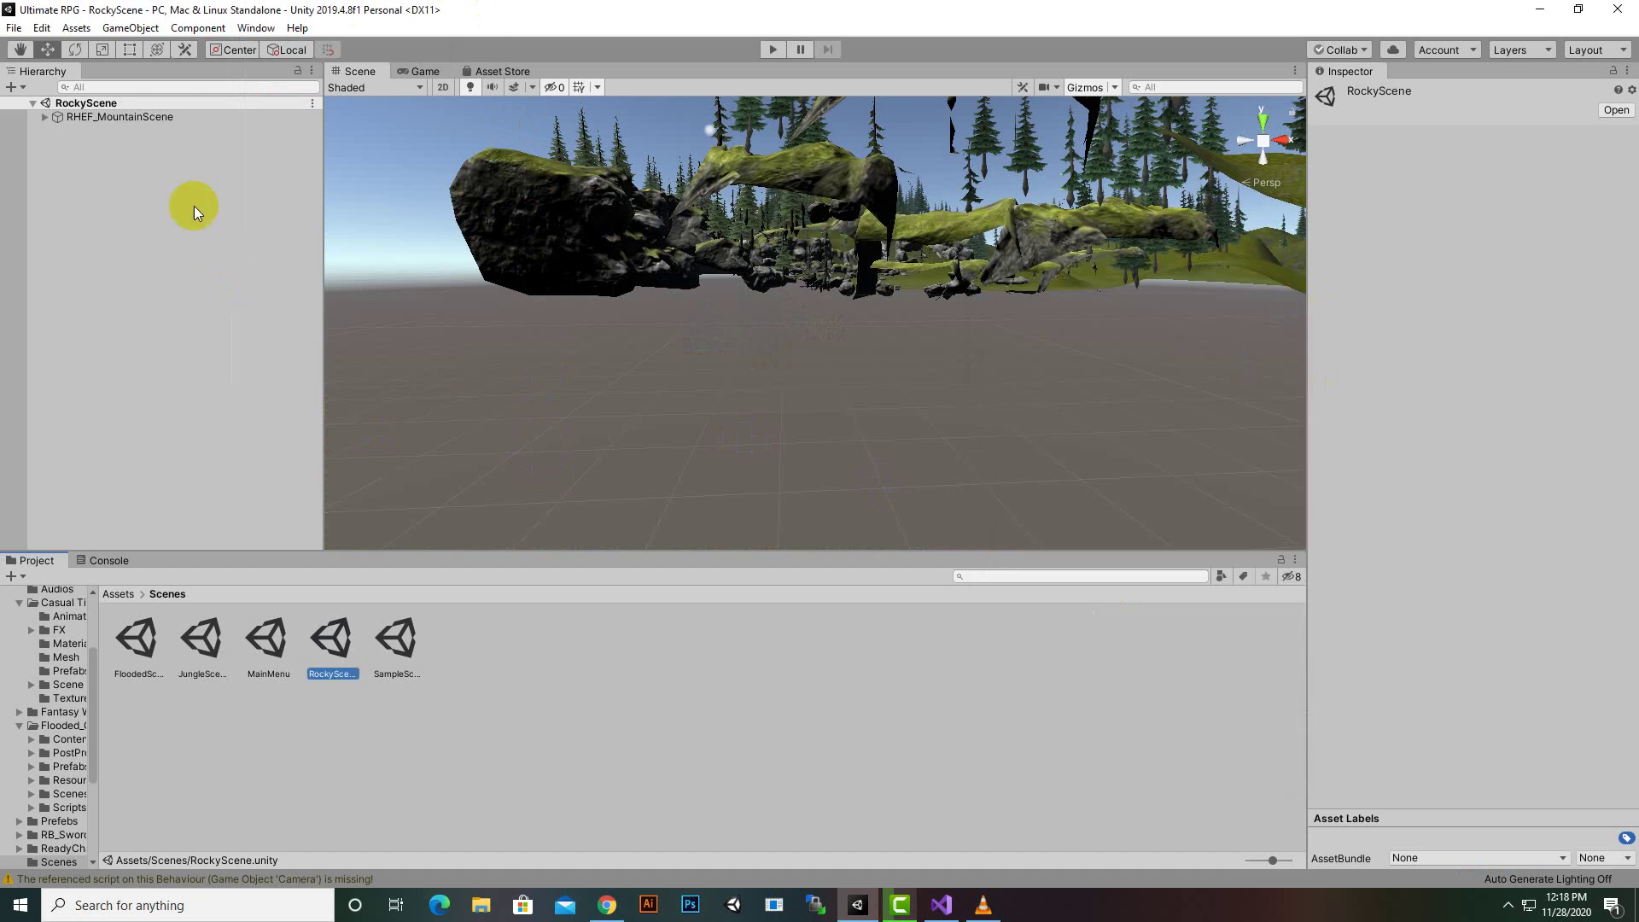
Step: Filter the hierarchy by 'cam', delete Camera and Camera (1), then clear the search
left_click(85, 103)
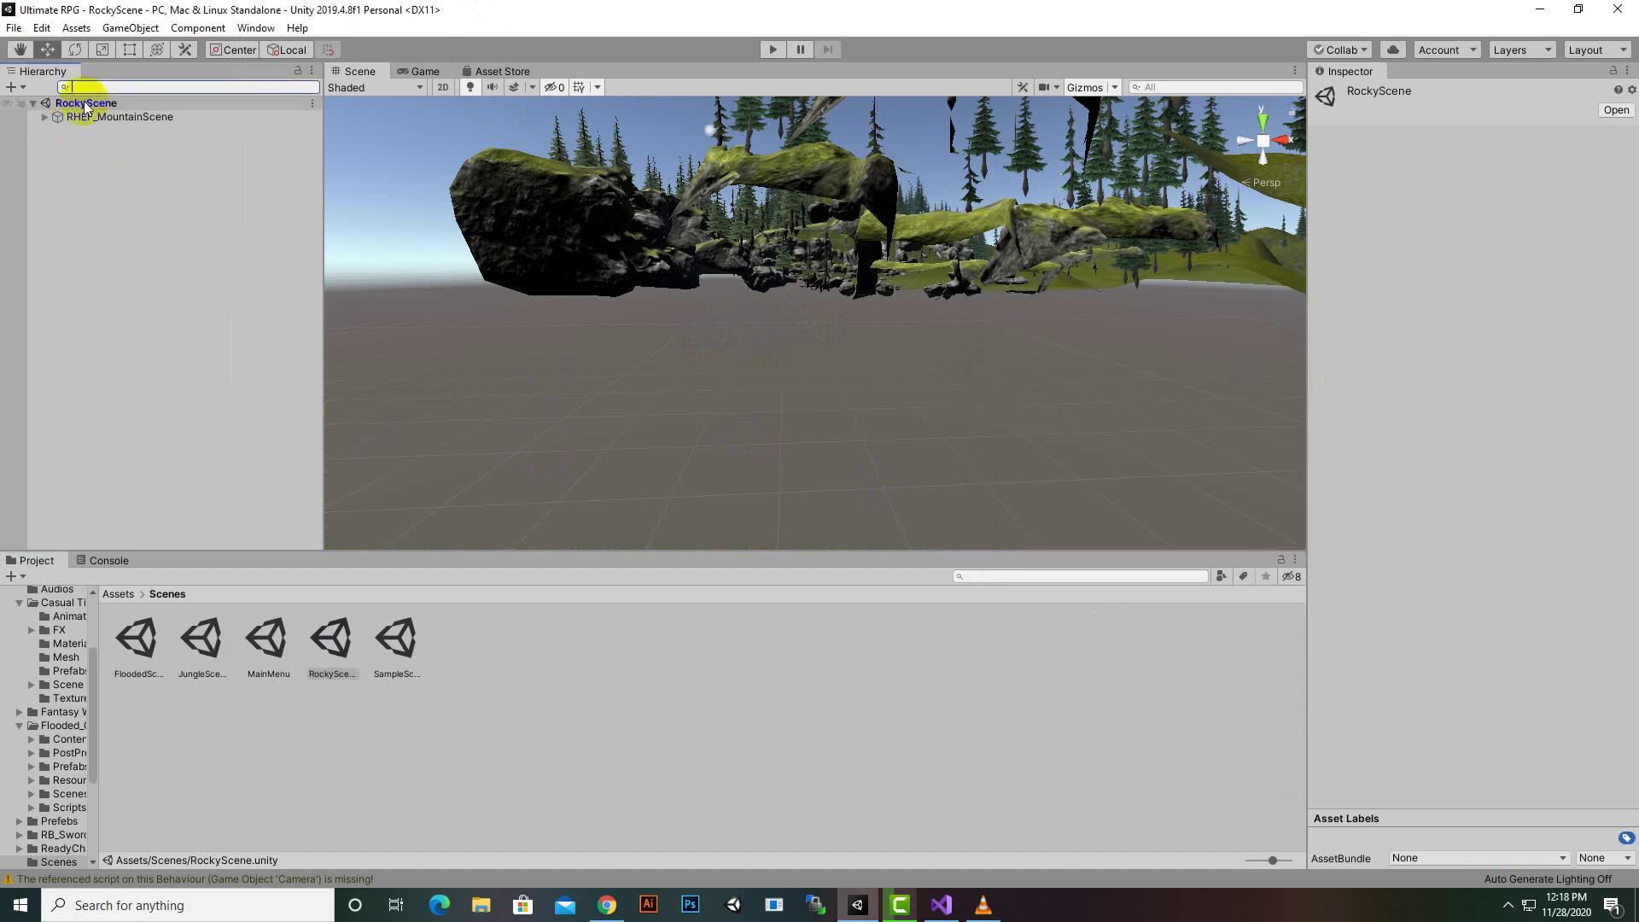
type("cam")
left_click(75, 117)
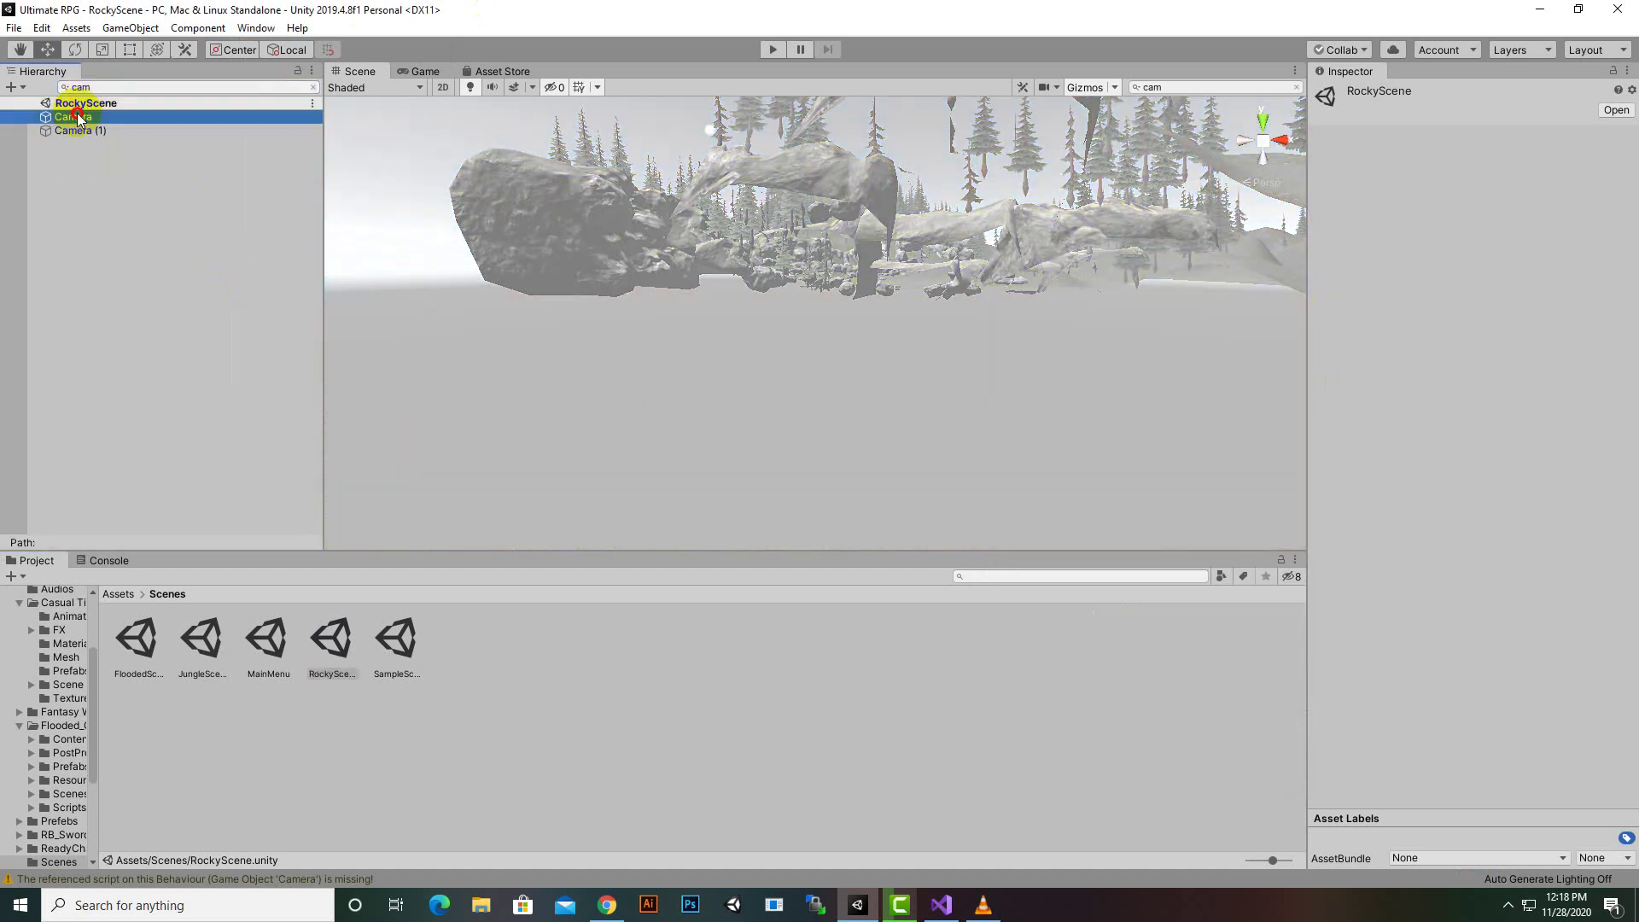
left_click(80, 132, "shift")
key("Delete")
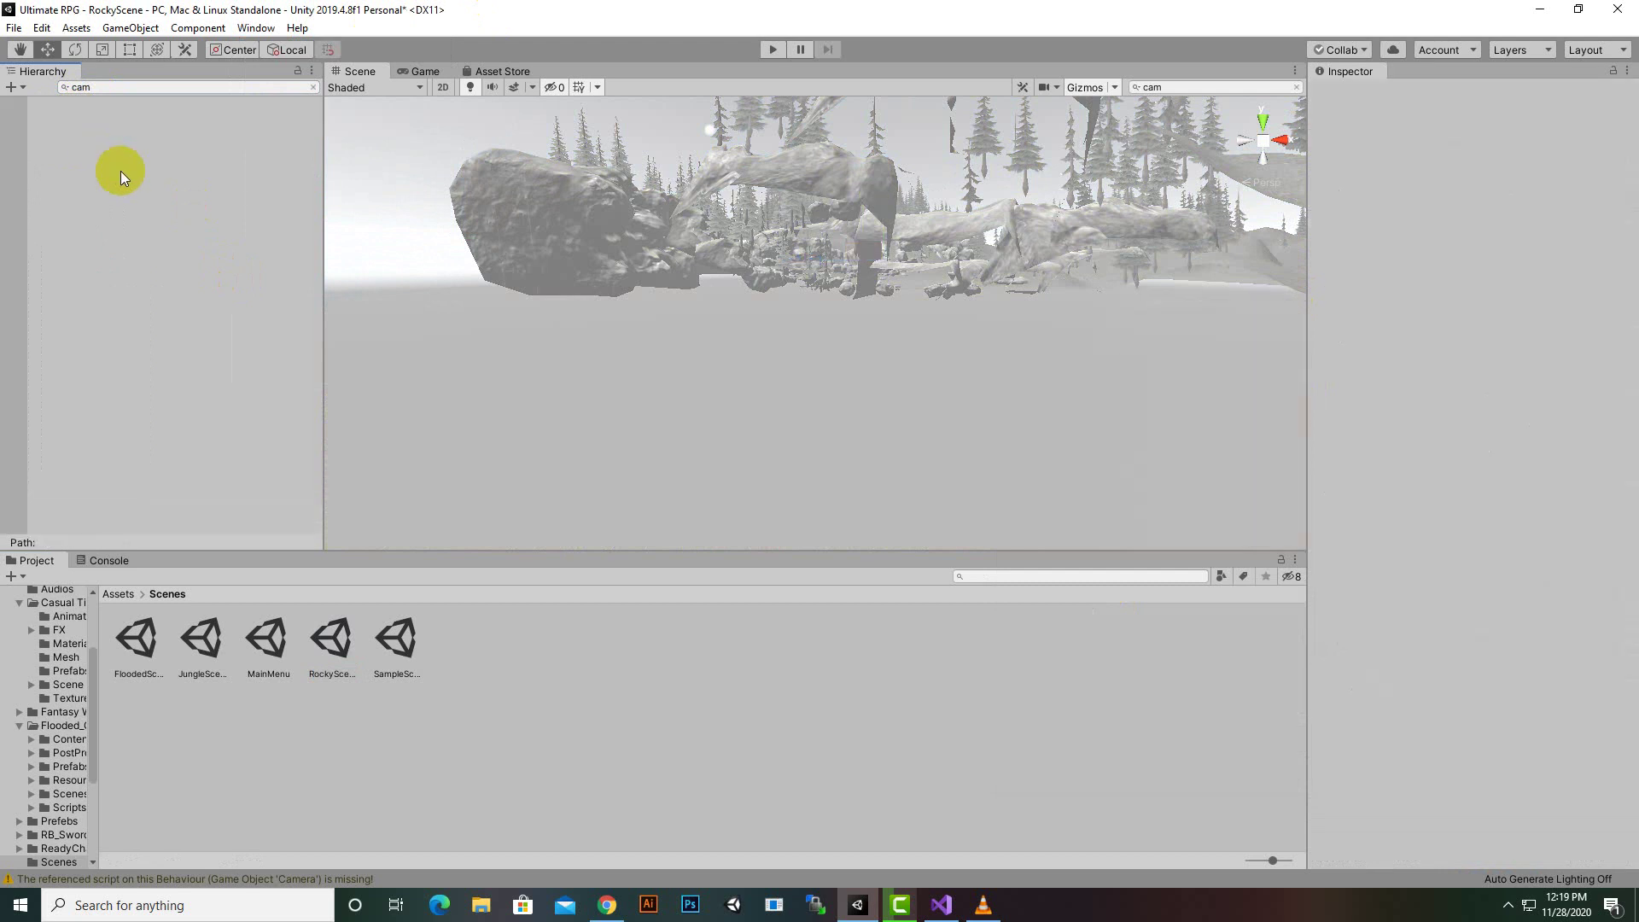
left_click(138, 88)
left_click(138, 88)
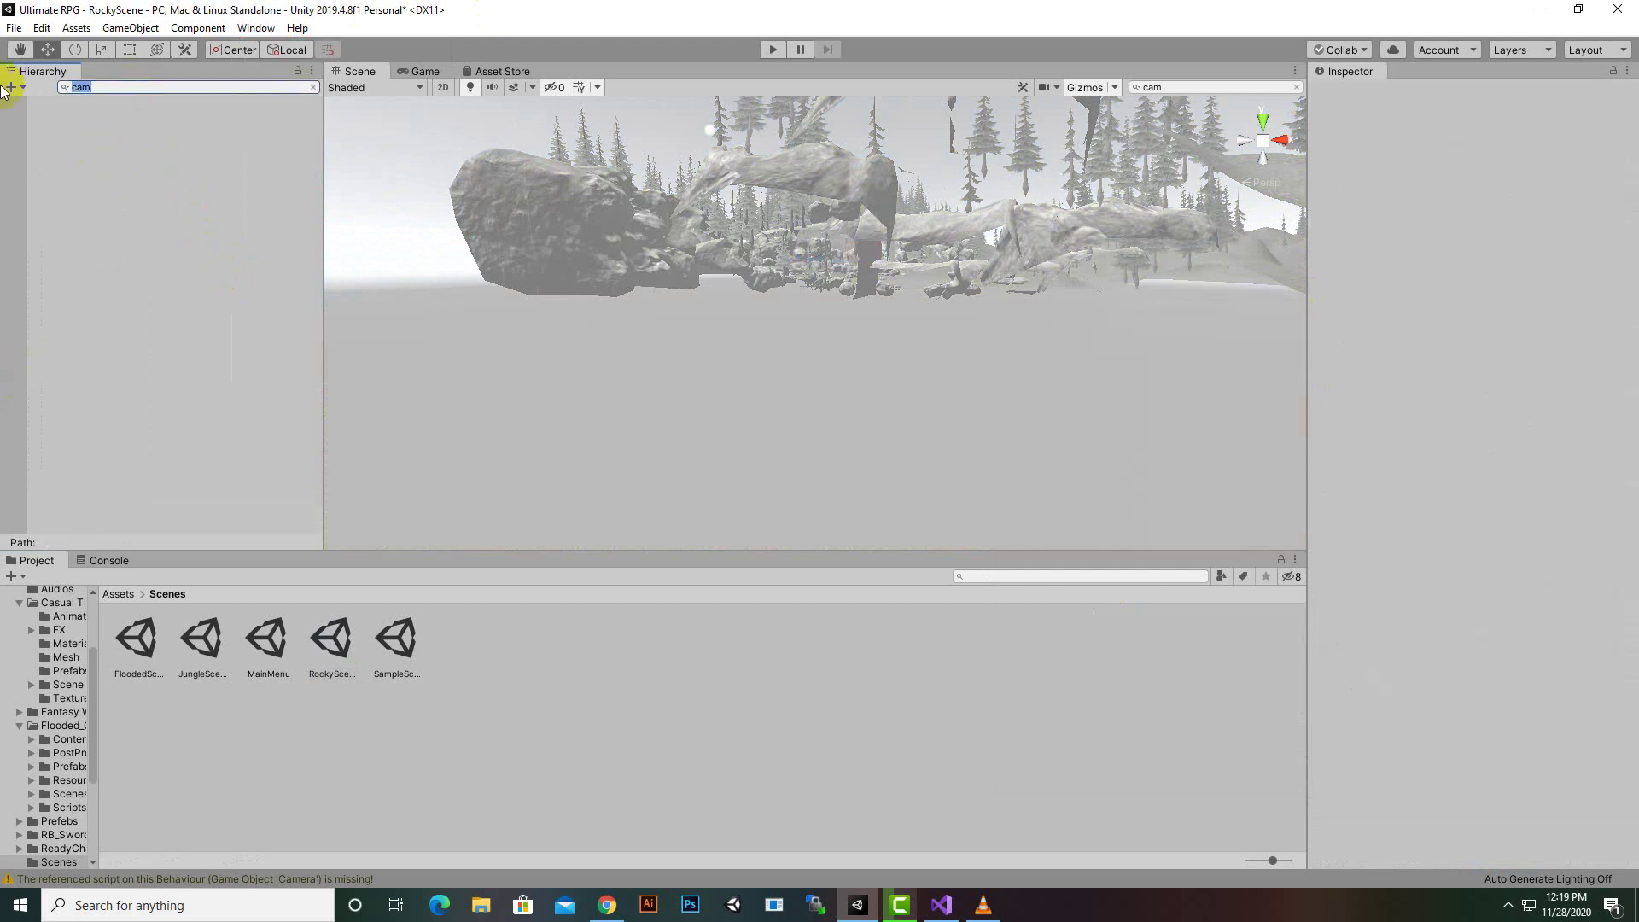
key("BackSpace")
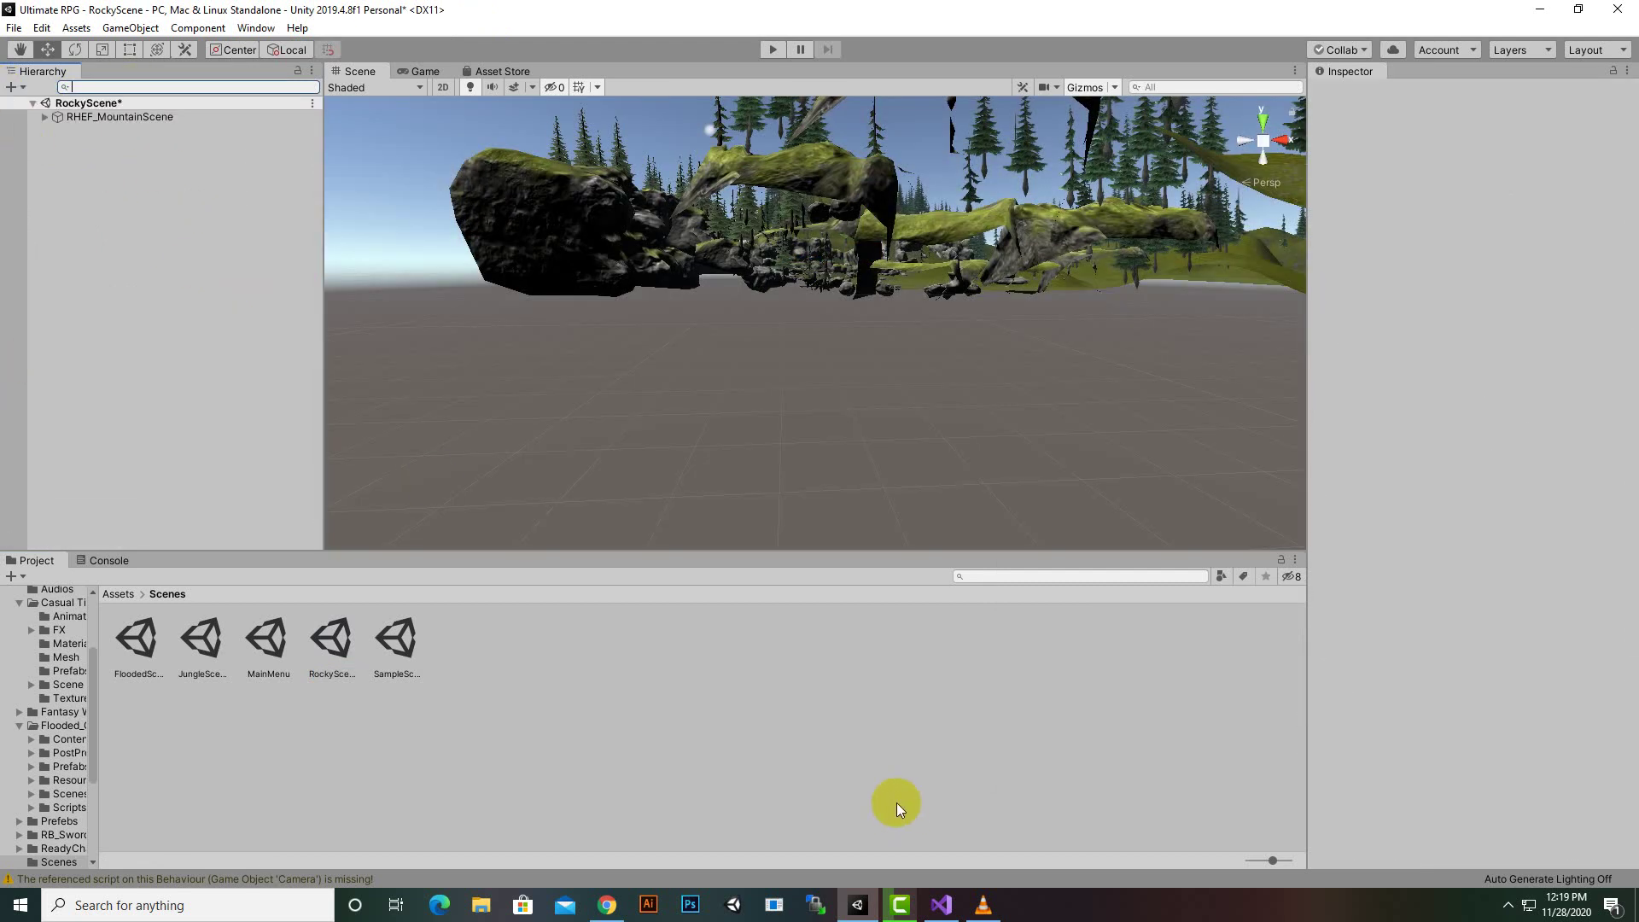
Step: Open SampleScene, saving RockyScene's changes when prompted
left_click(410, 675)
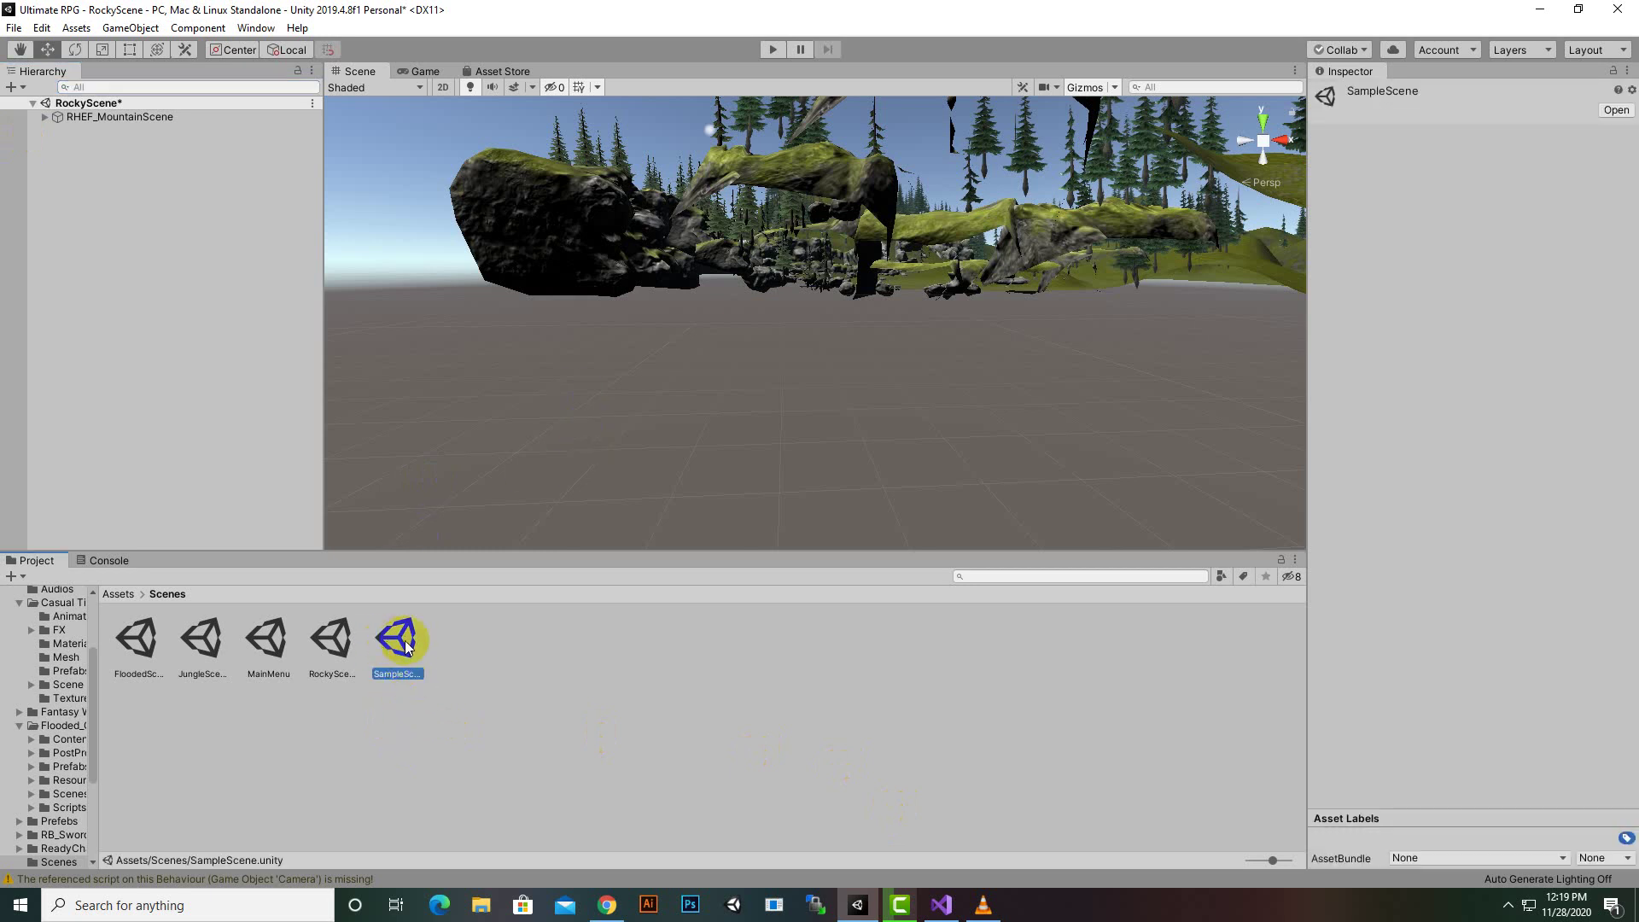
double_click(405, 640)
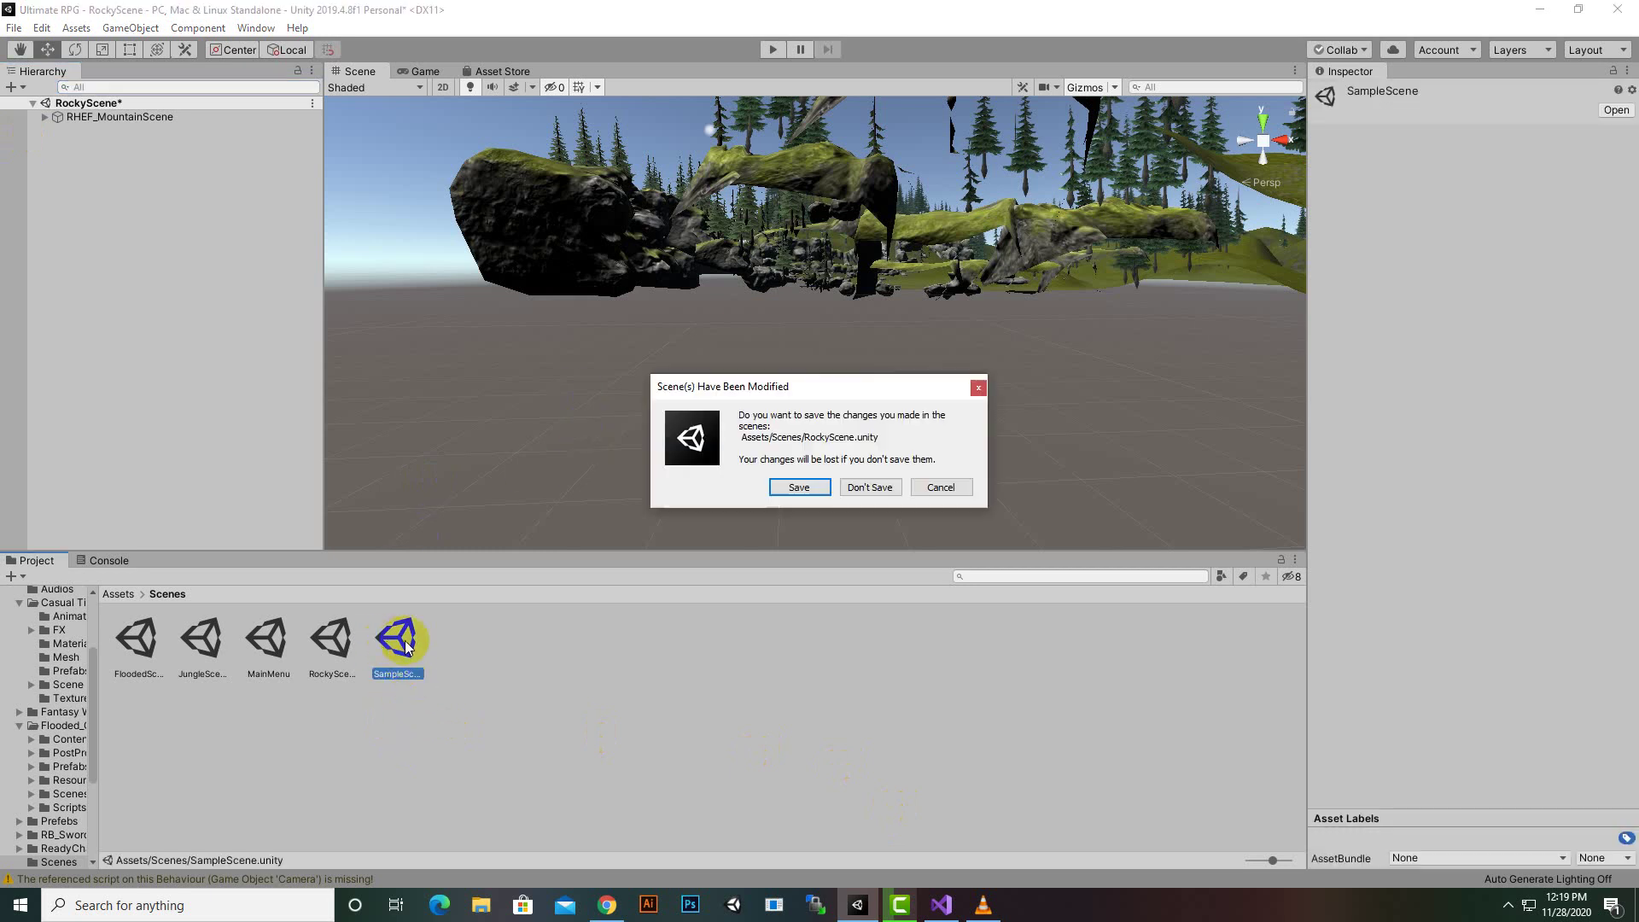
left_click(815, 486)
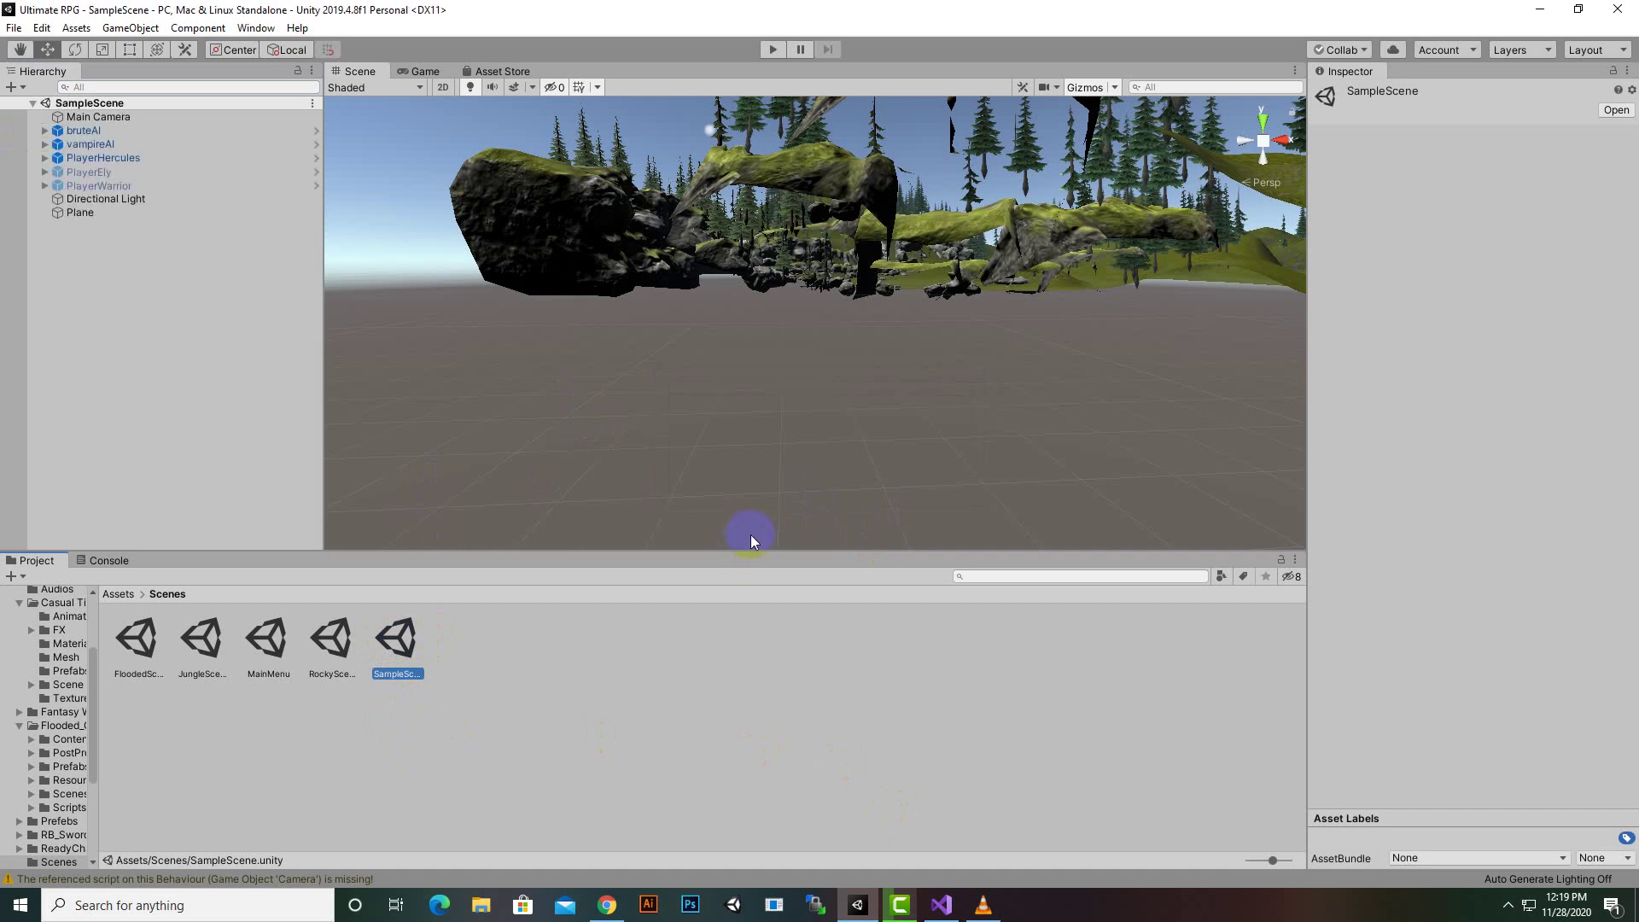
right_click(736, 522)
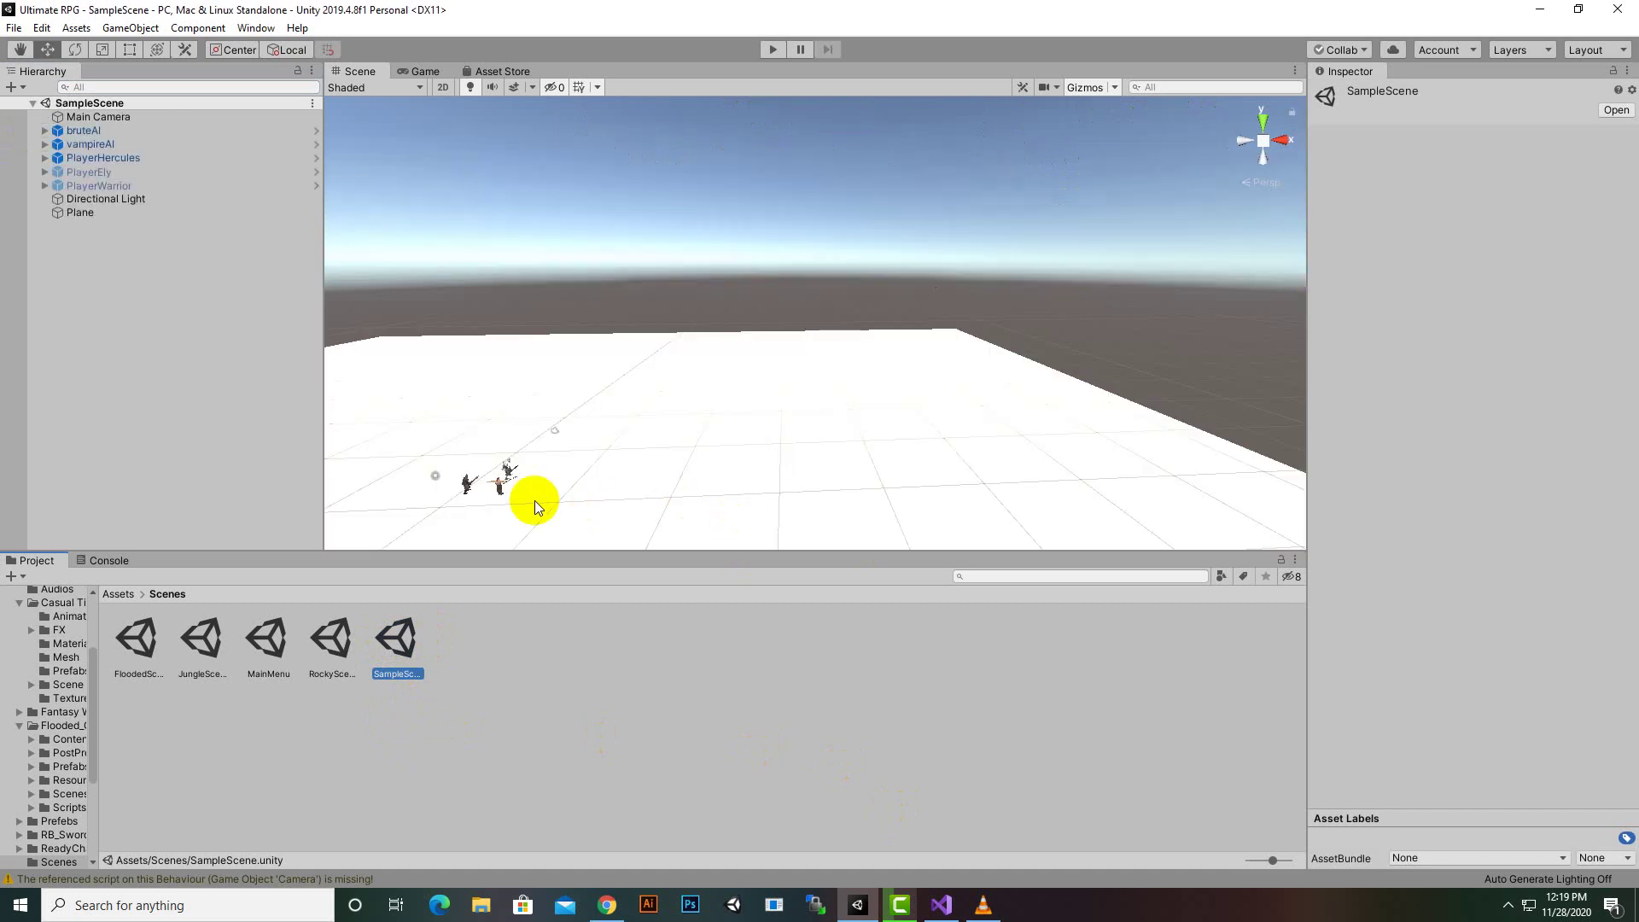
Step: Inspect Main Camera, Bip_NPC_Warior and PlayerWarrior, ending on Main Camera's Camera Orbit values
mouse_move(545, 485)
left_mouse_down("alt")
mouse_move(745, 393)
mouse_move(639, 403)
left_mouse_up("alt")
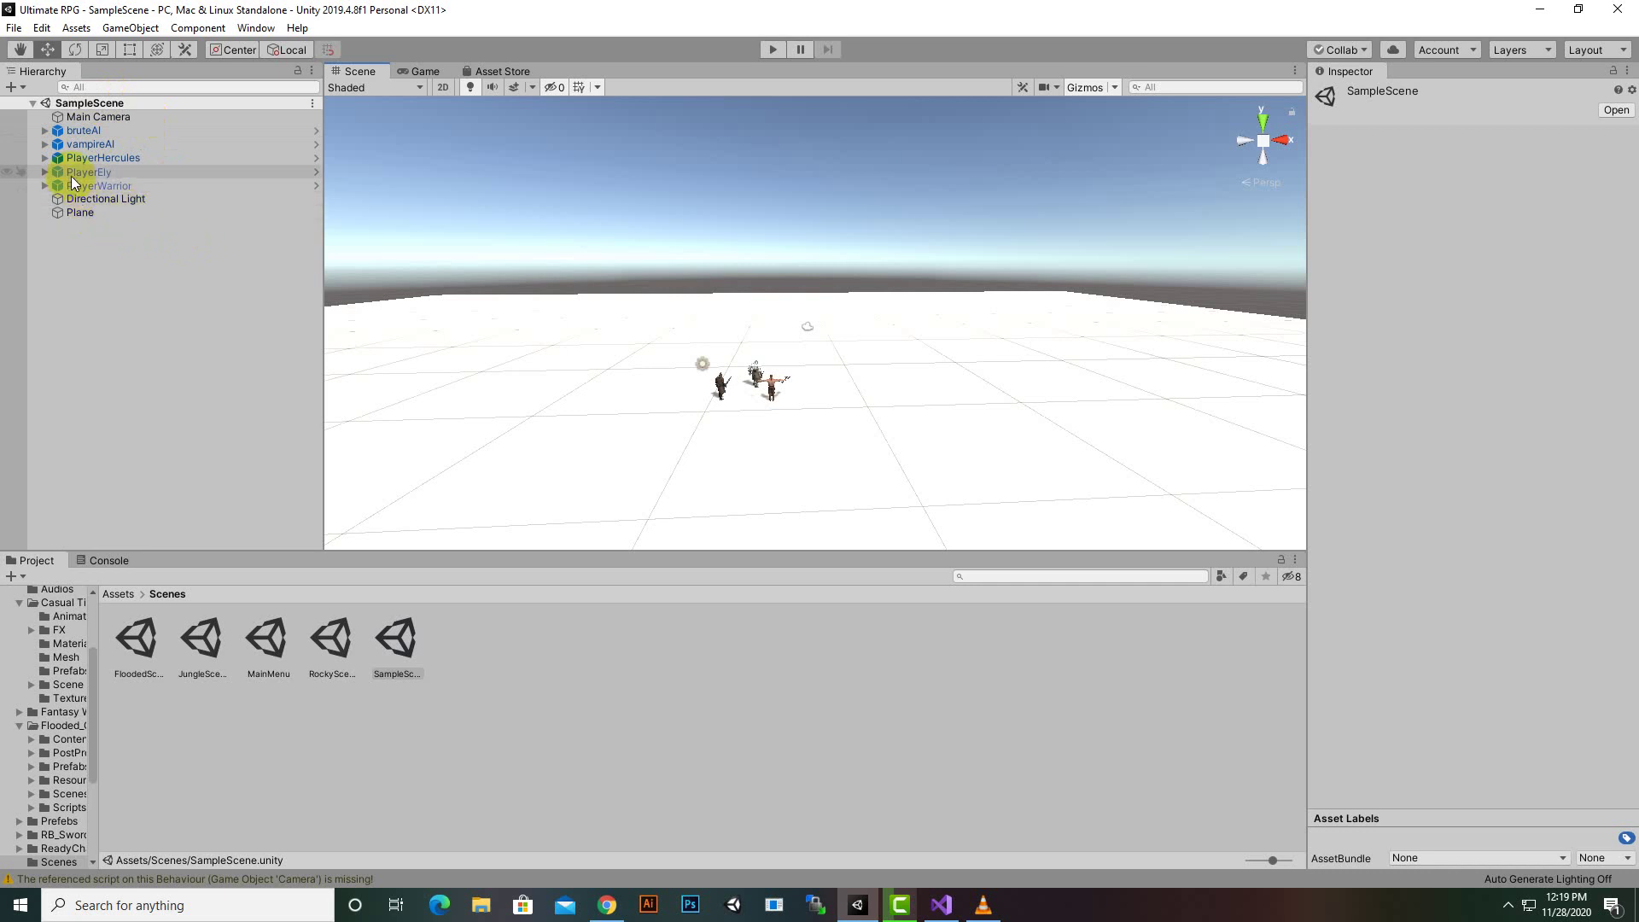
left_click(99, 117)
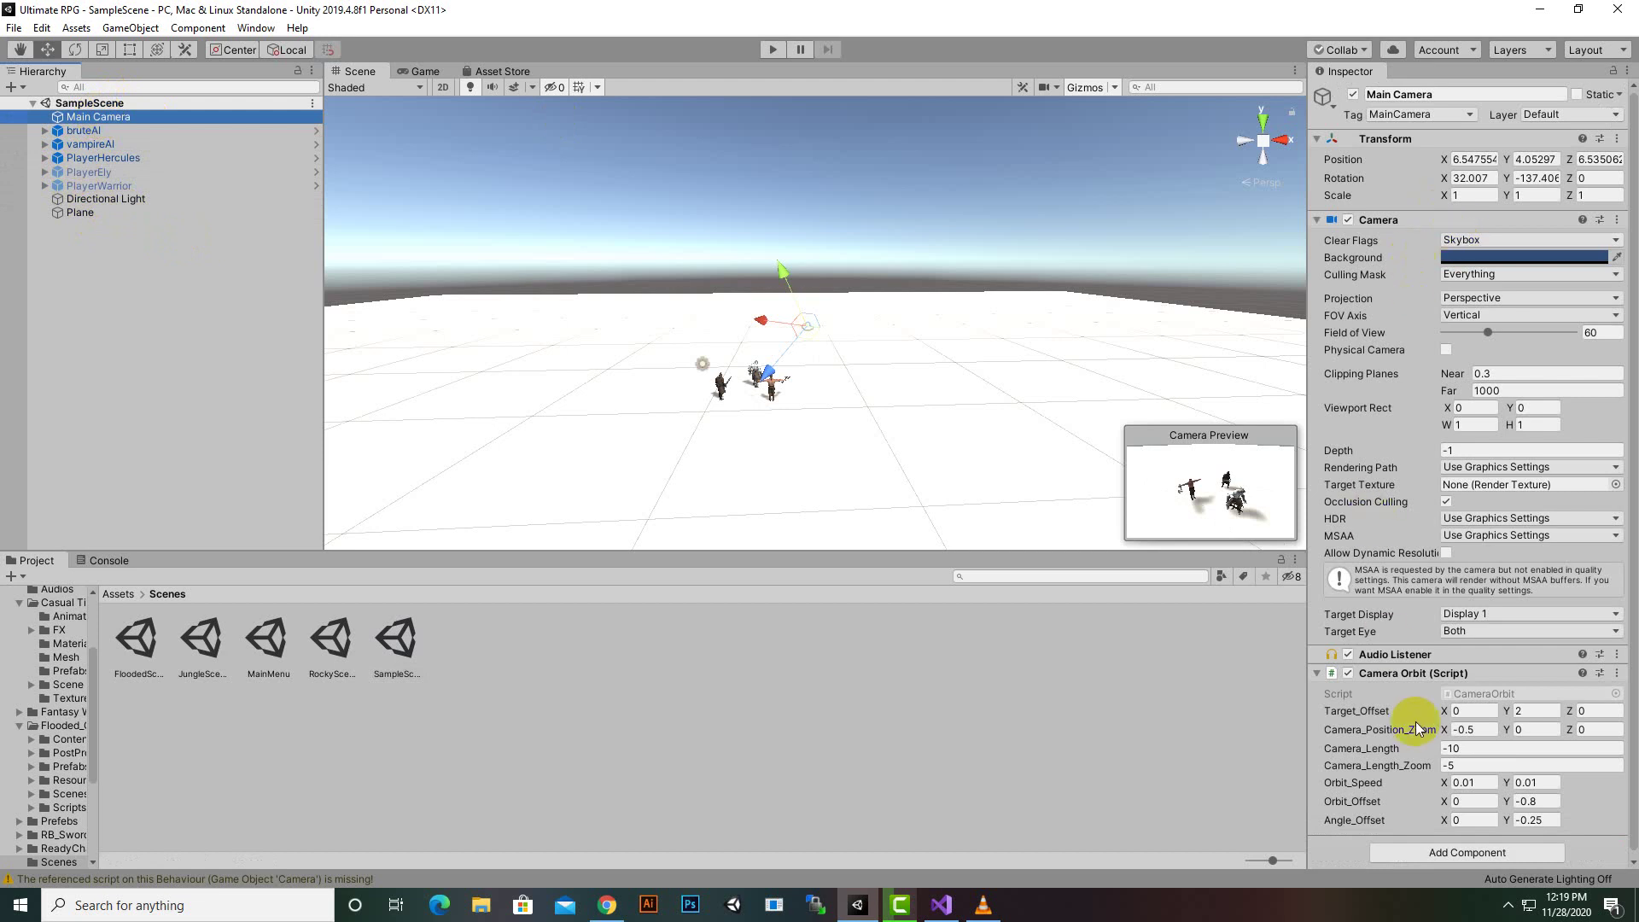
scroll(1430, 704, "down", 1)
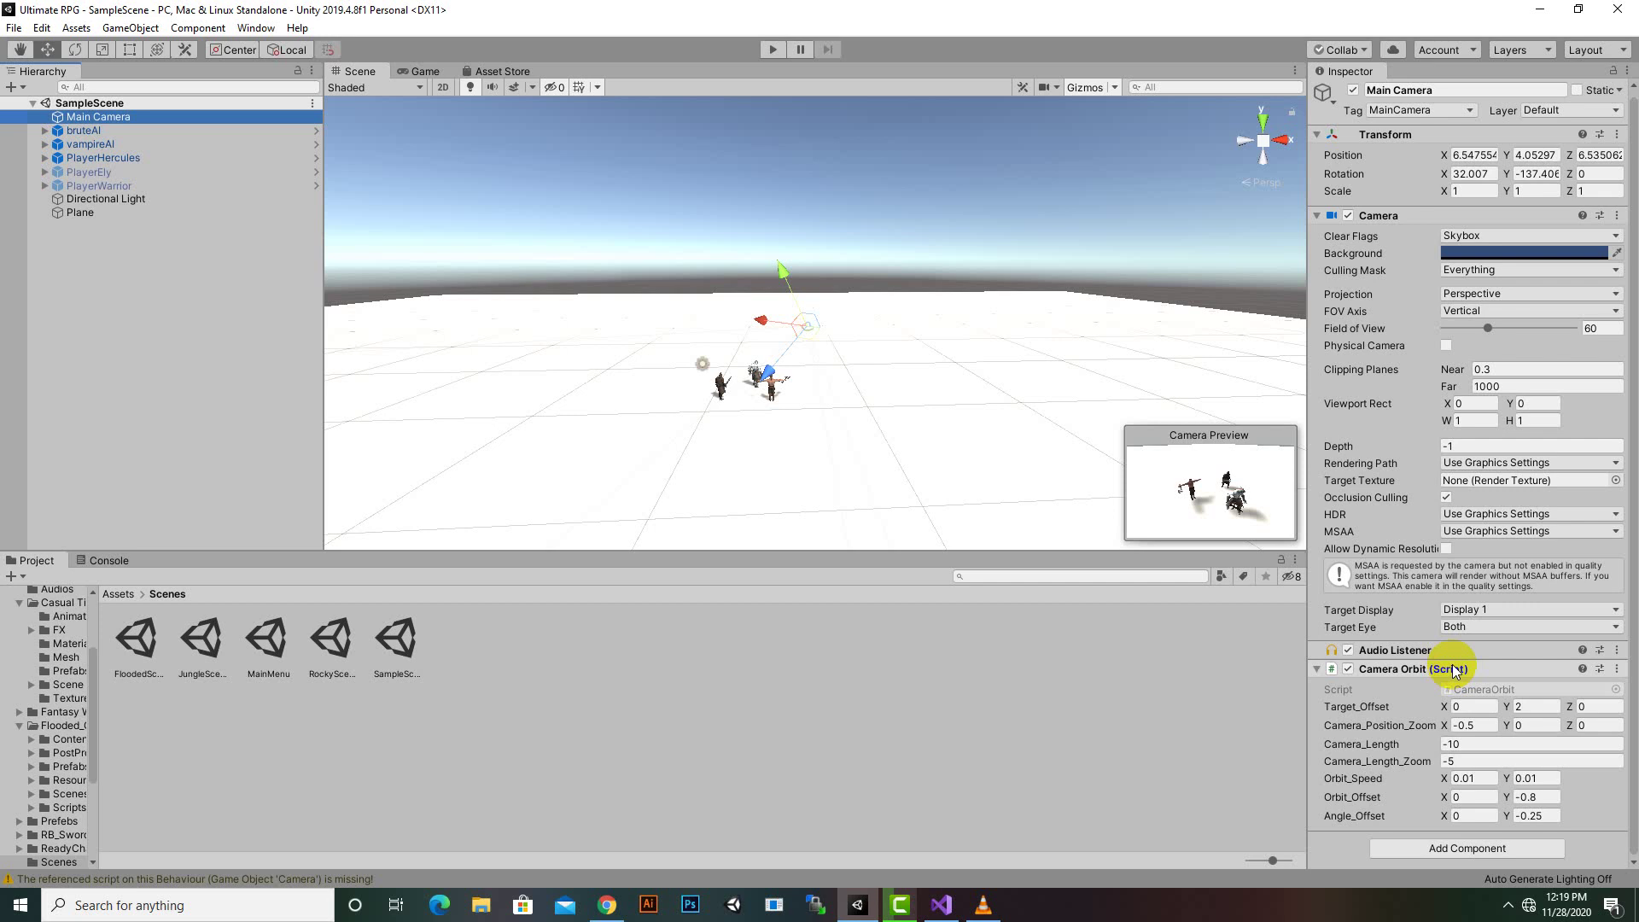
left_click(62, 199)
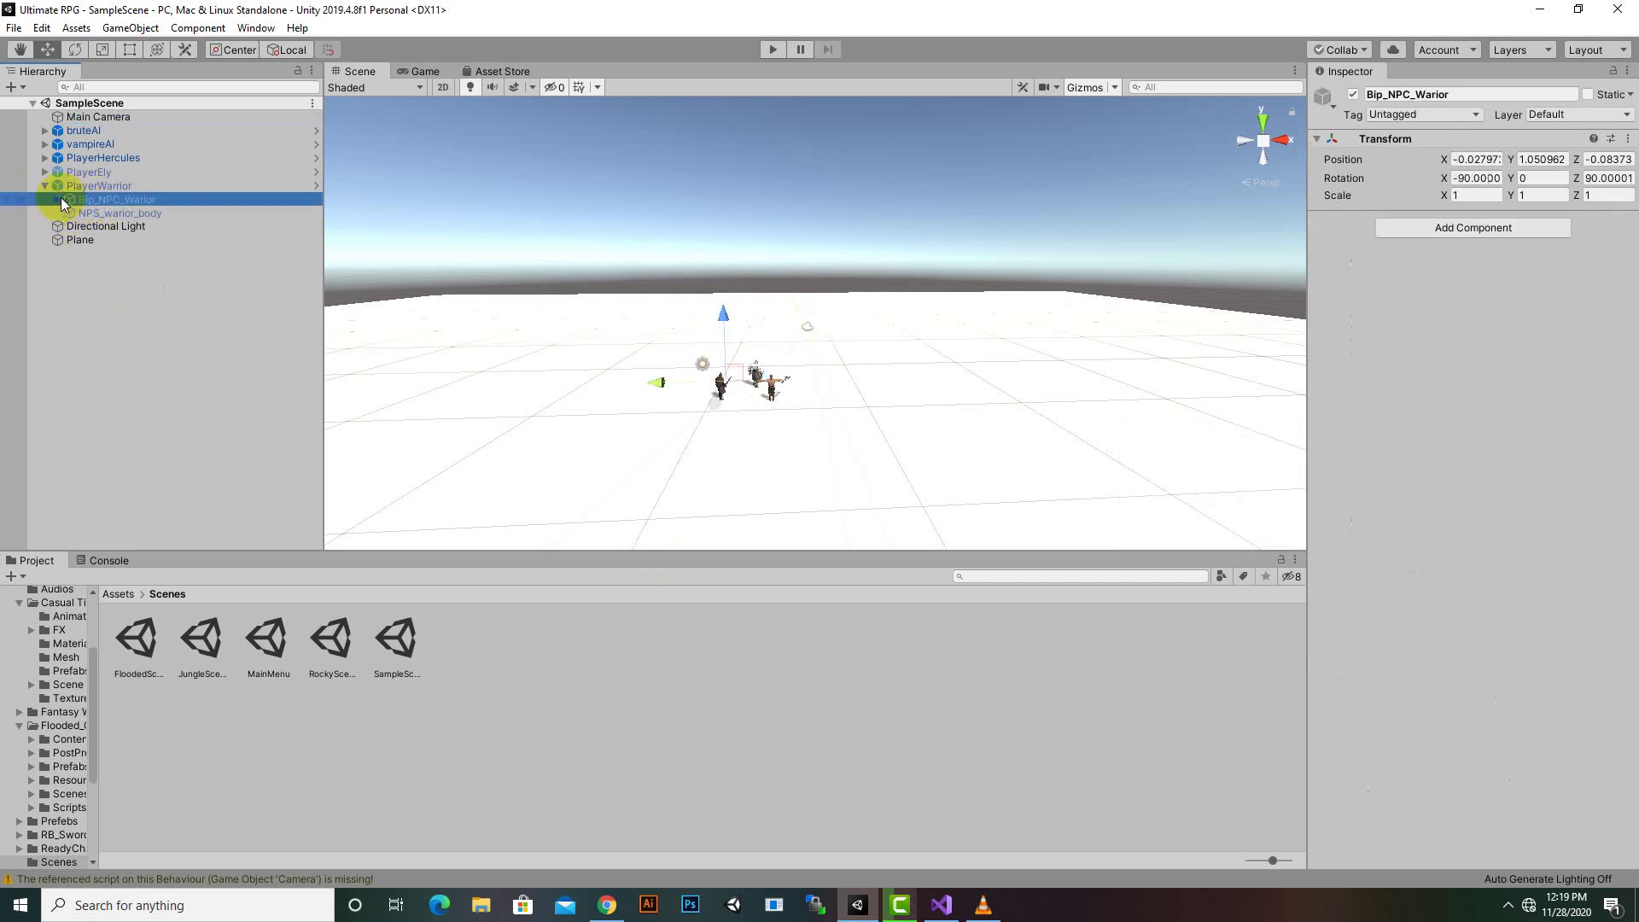
left_click(56, 199)
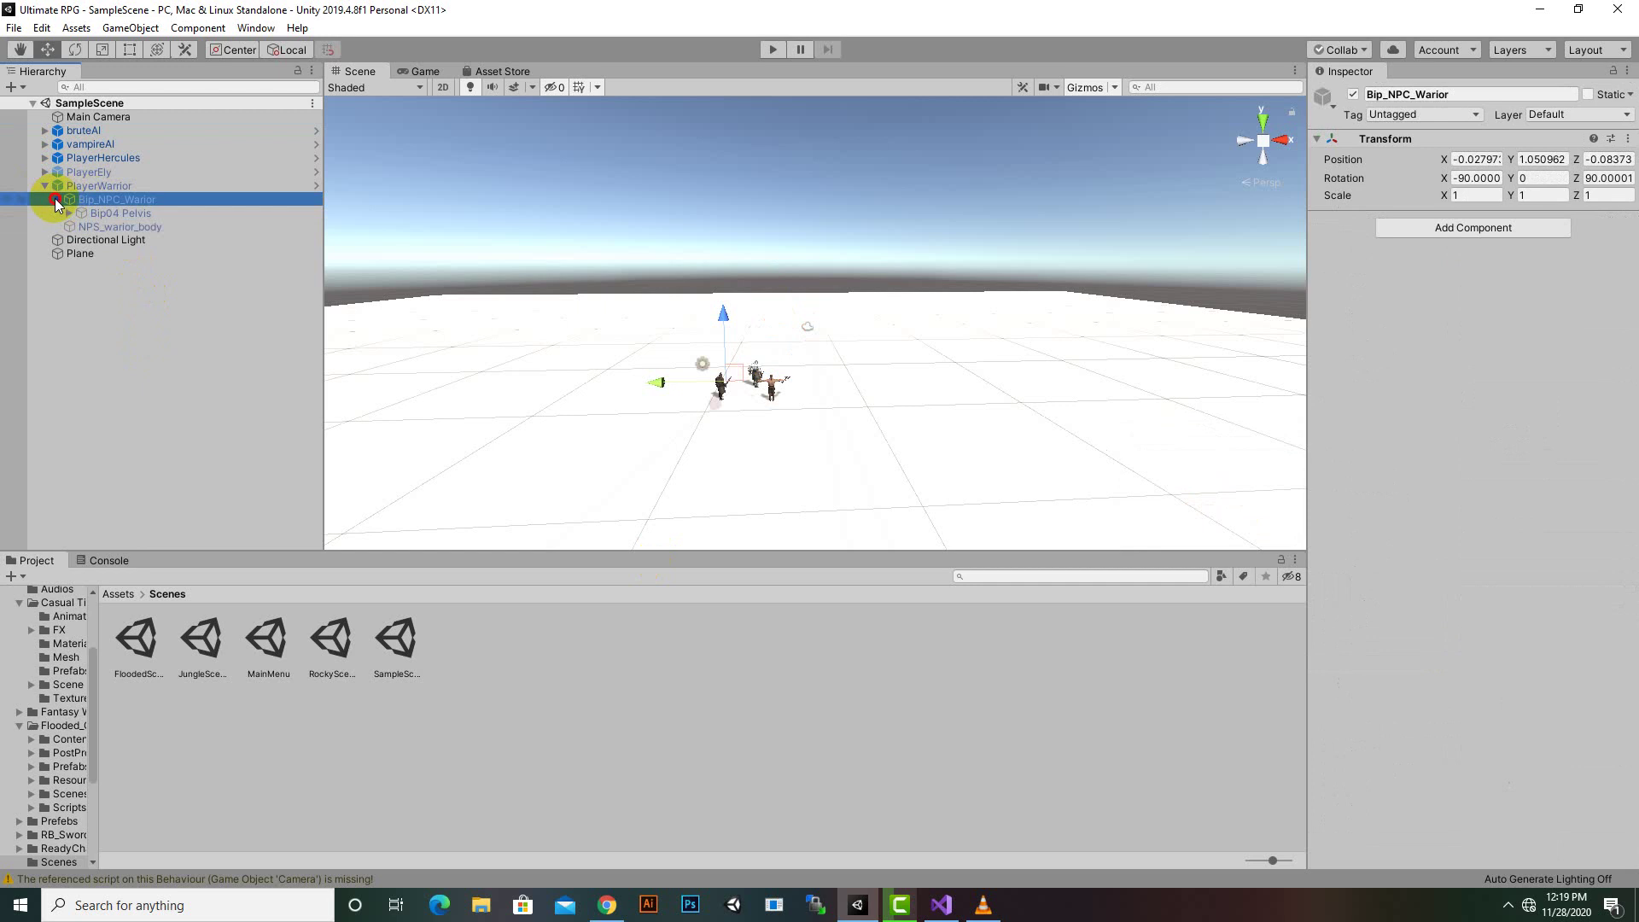
left_click(55, 199)
left_click(56, 199)
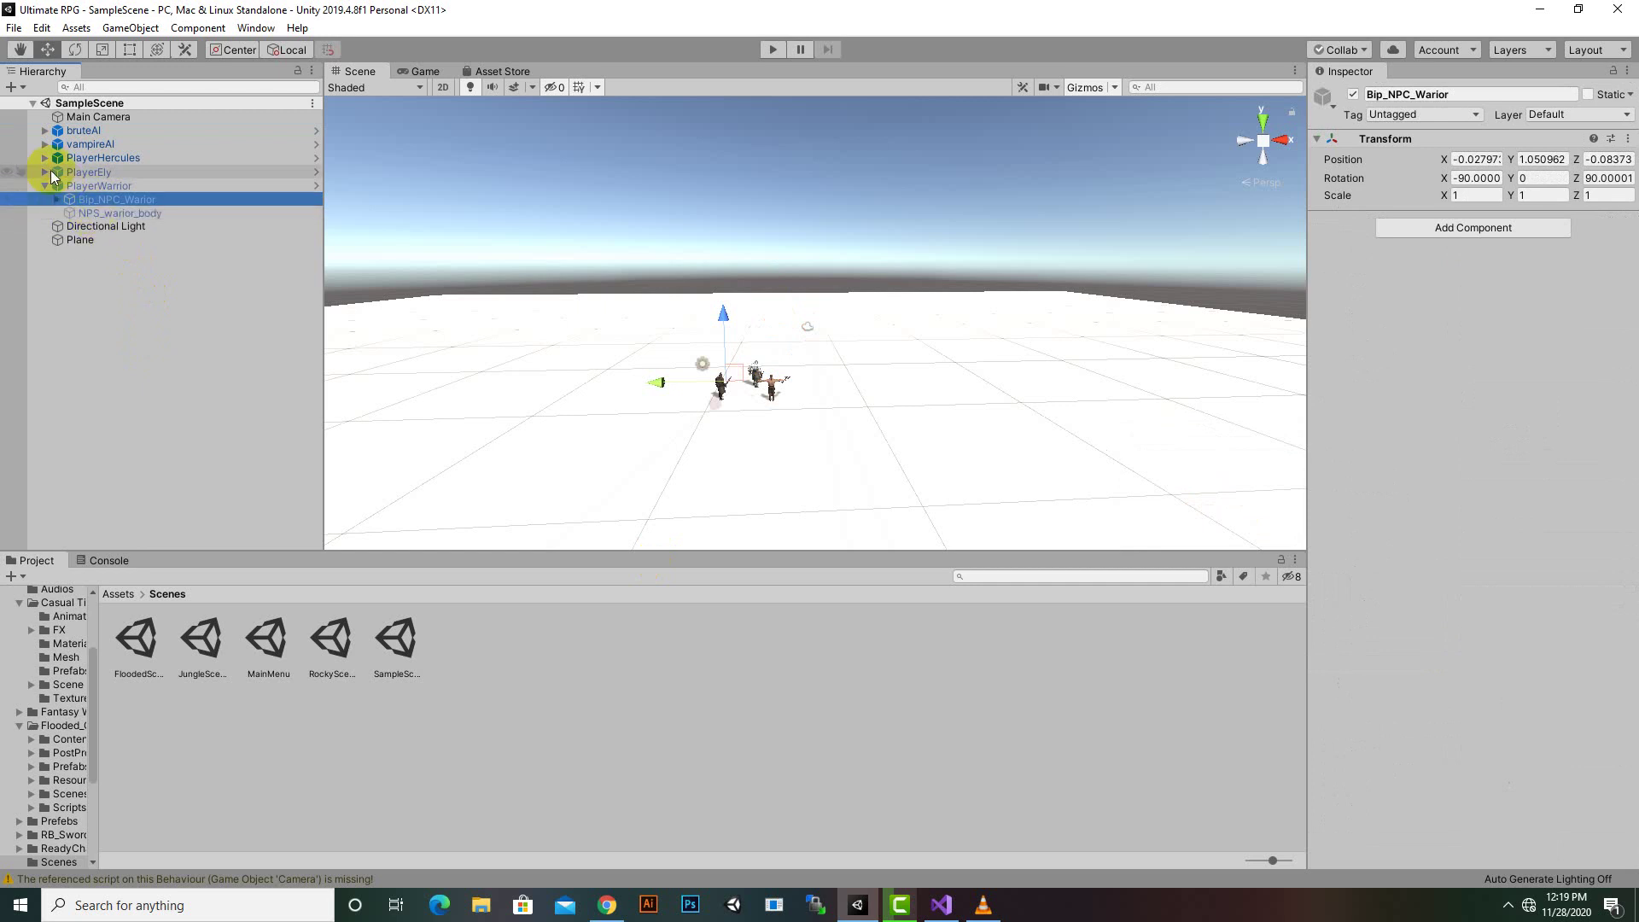
left_click(70, 187)
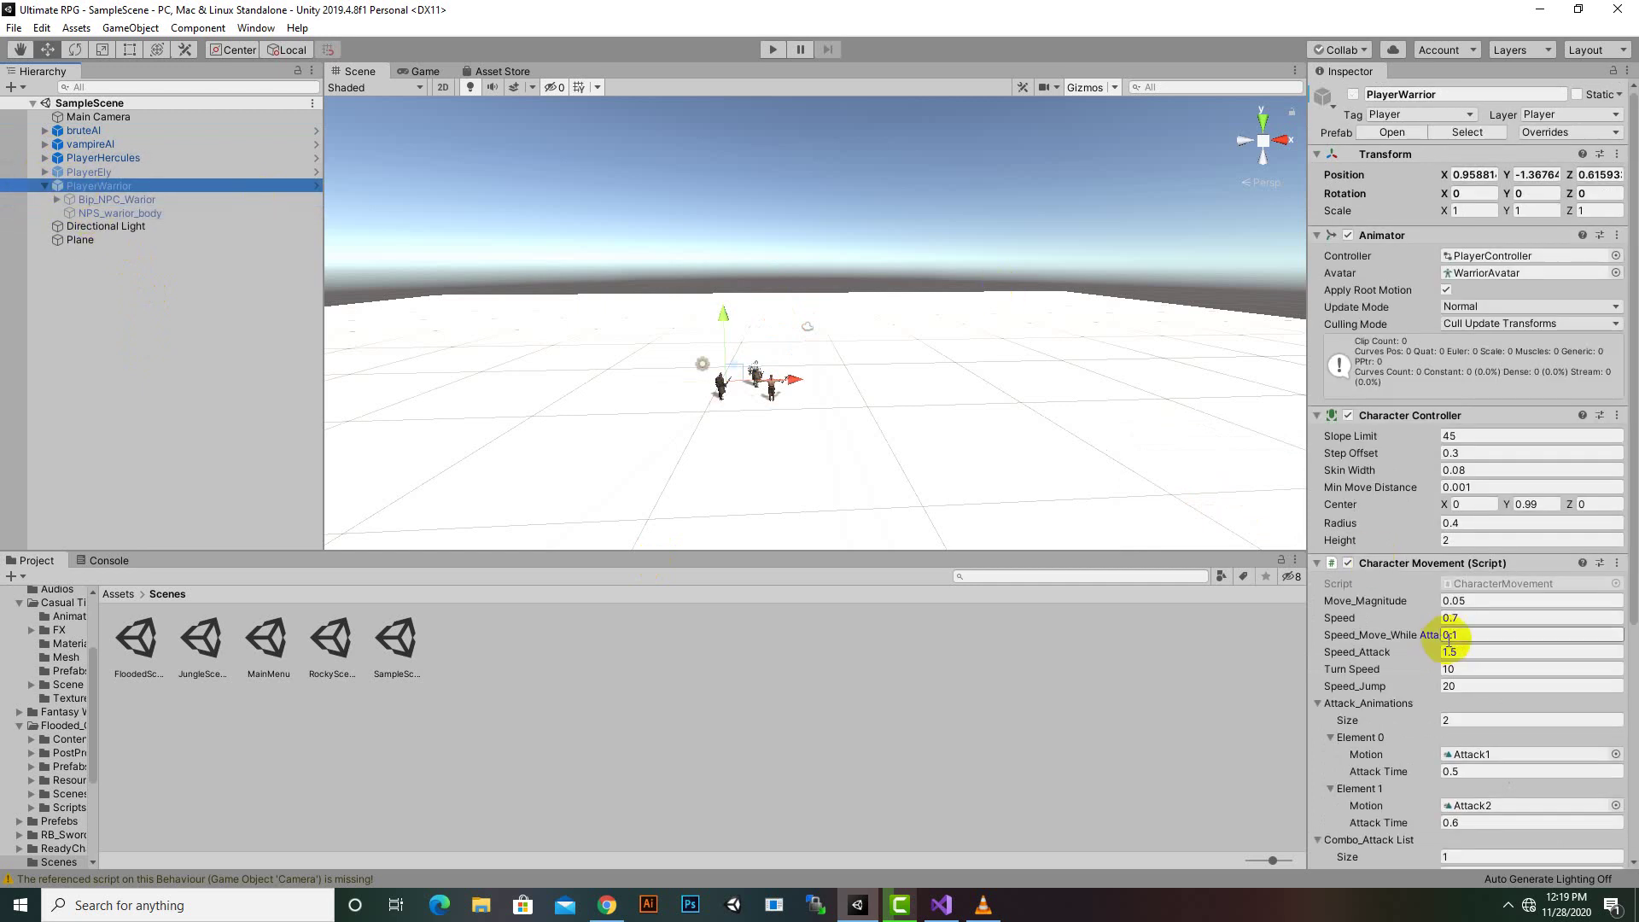
scroll(1446, 635, "down", 5)
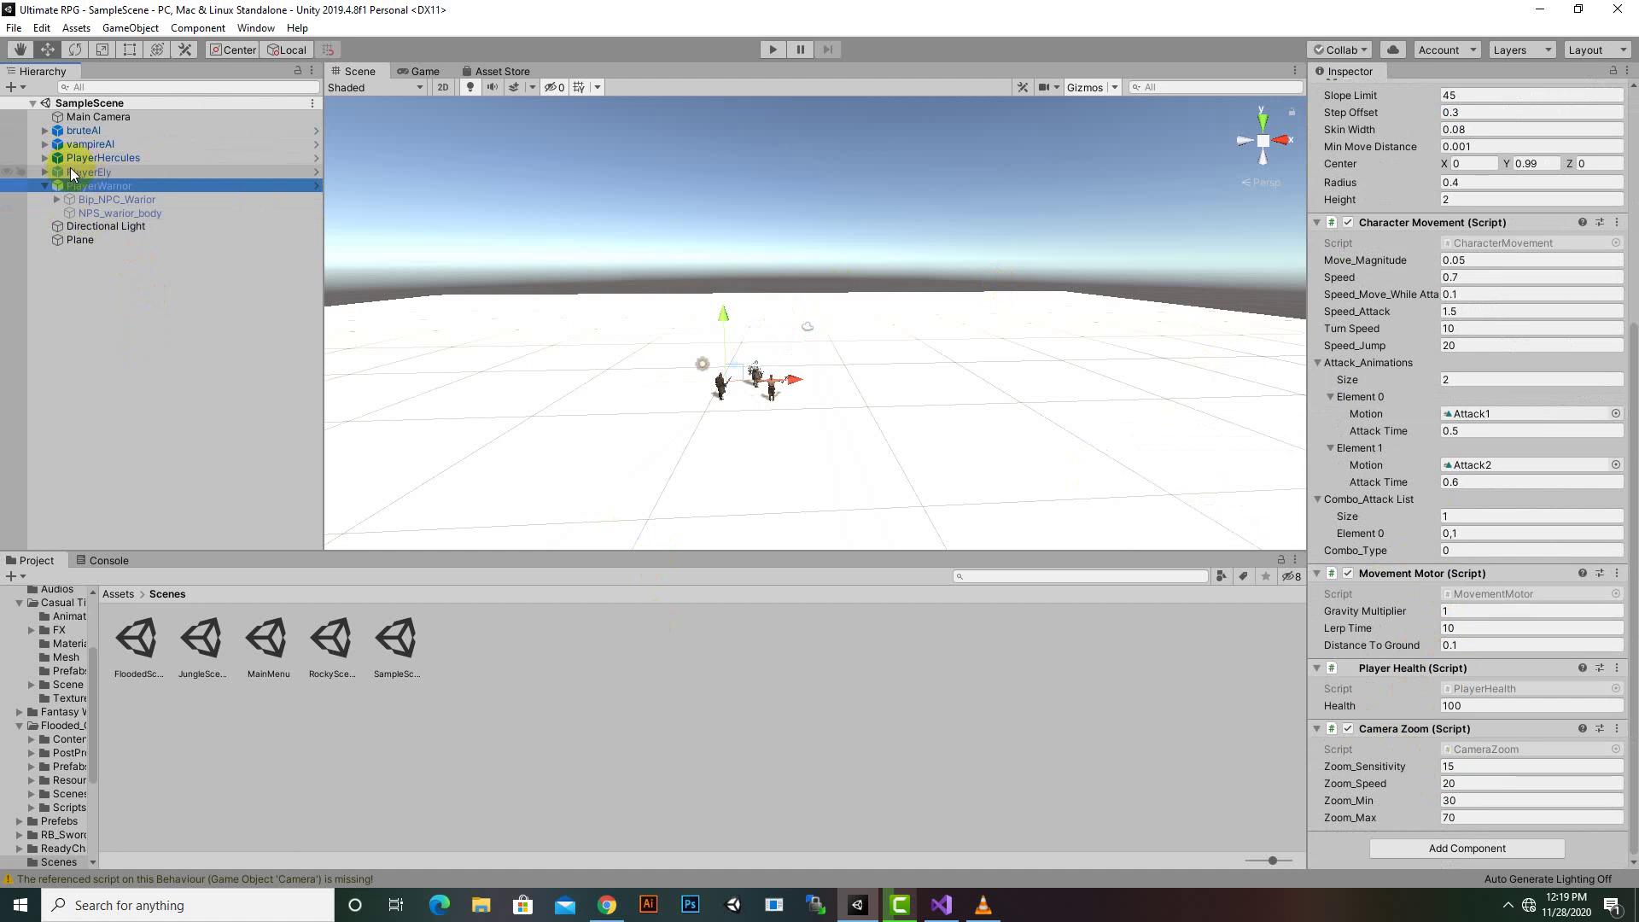
left_click(44, 186)
left_click(98, 116)
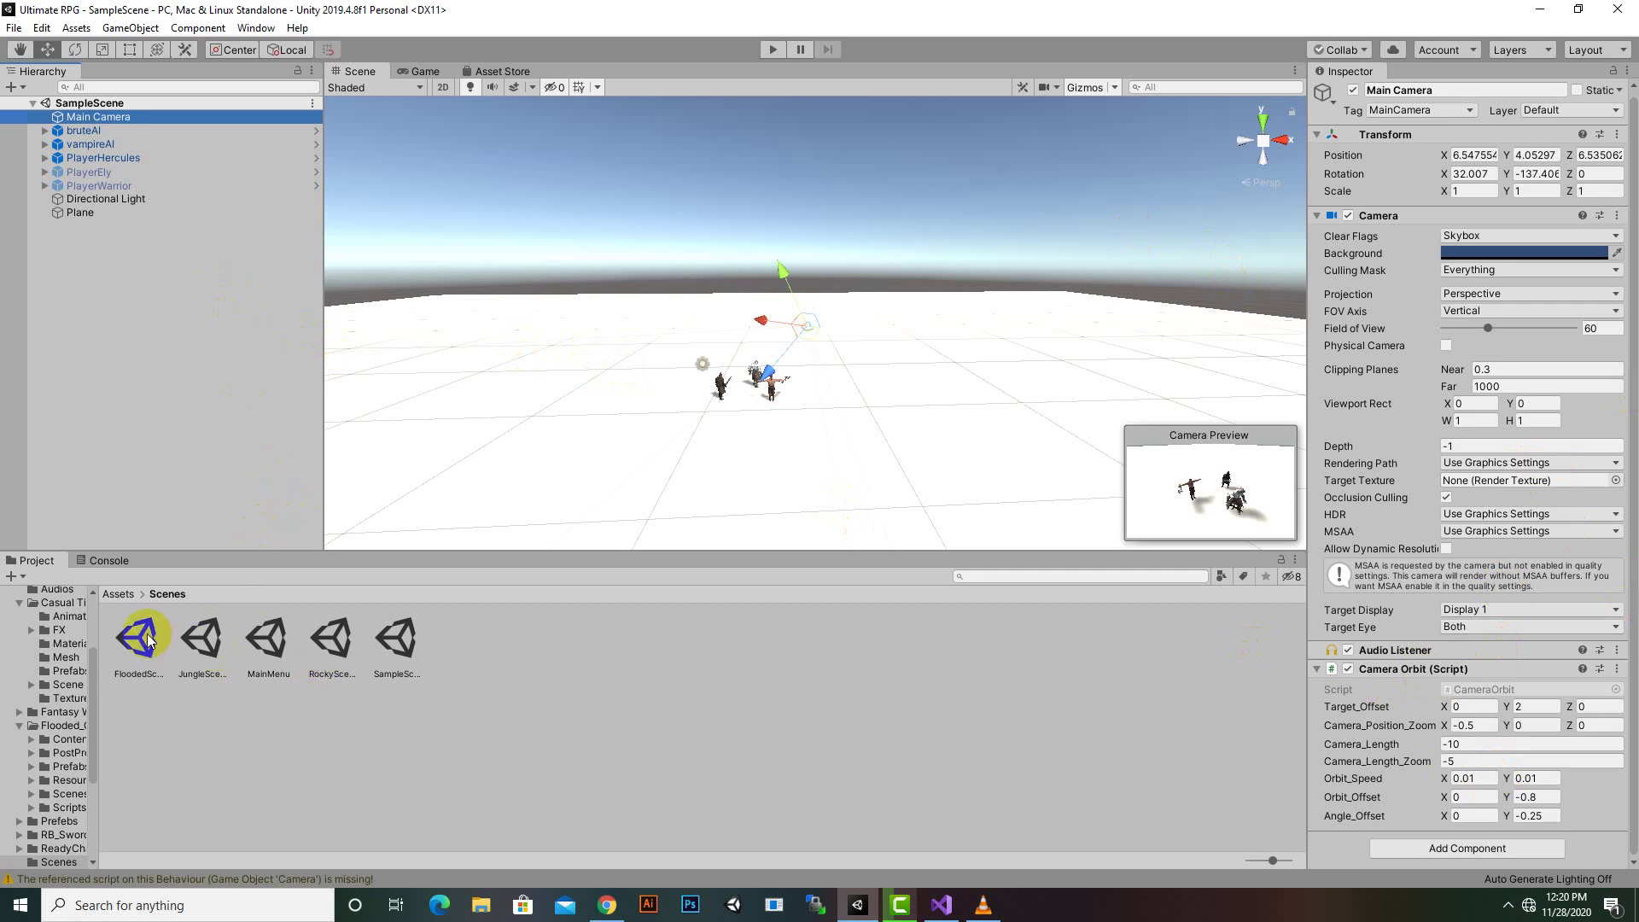
Step: Open RockyScene and add a new Camera tagged MainCamera with a Camera Orbit script
left_click(203, 650)
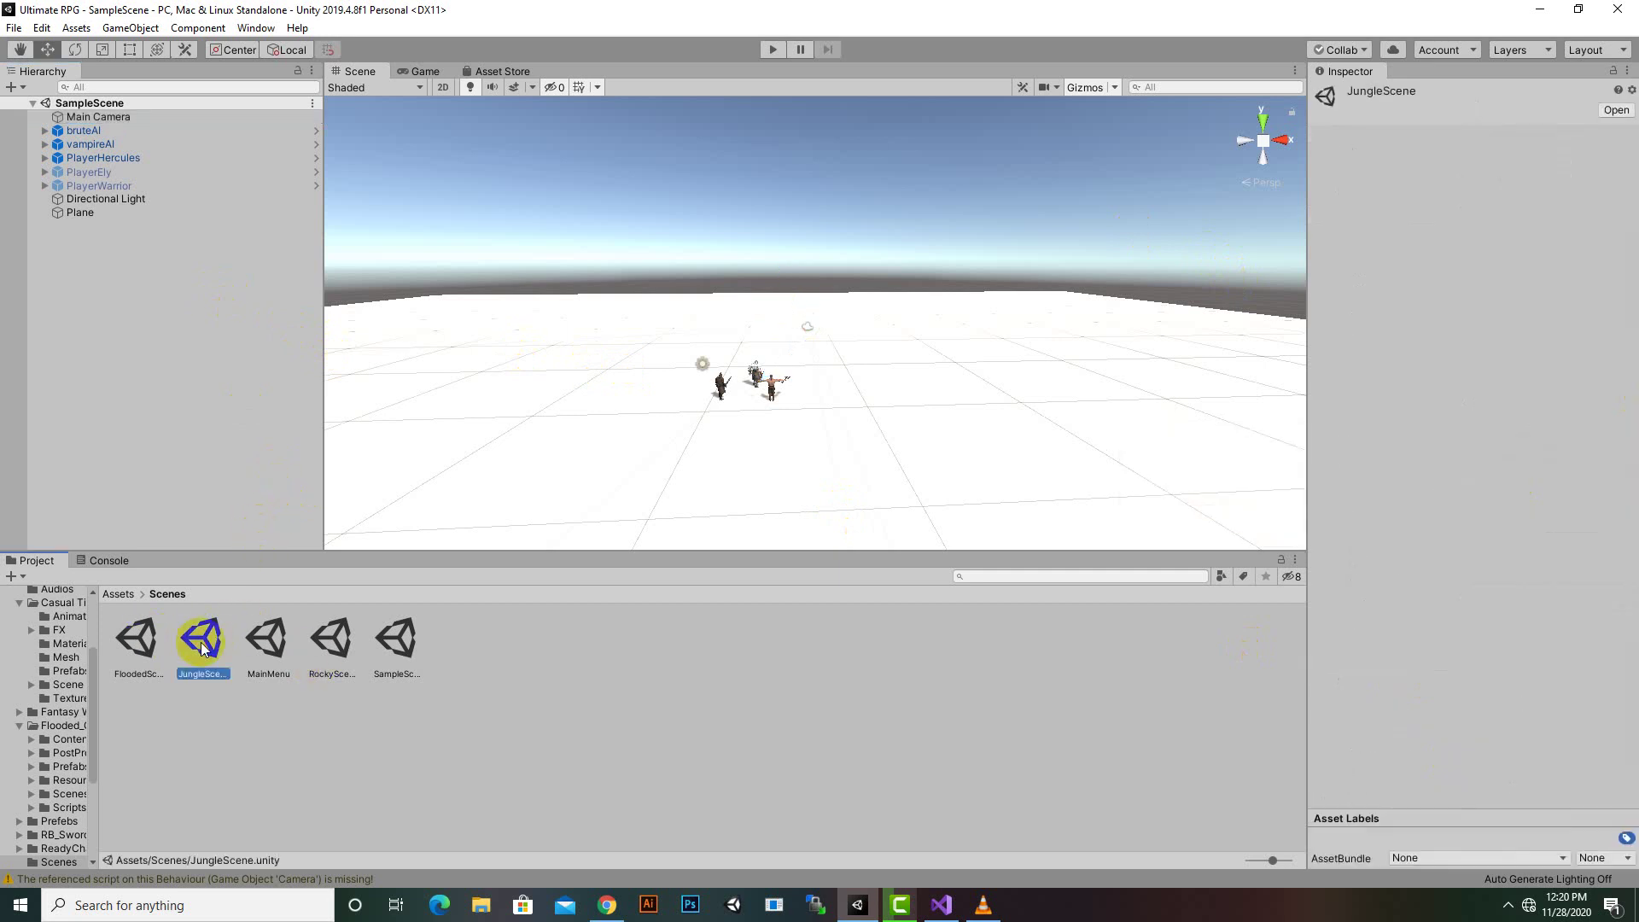
double_click(340, 642)
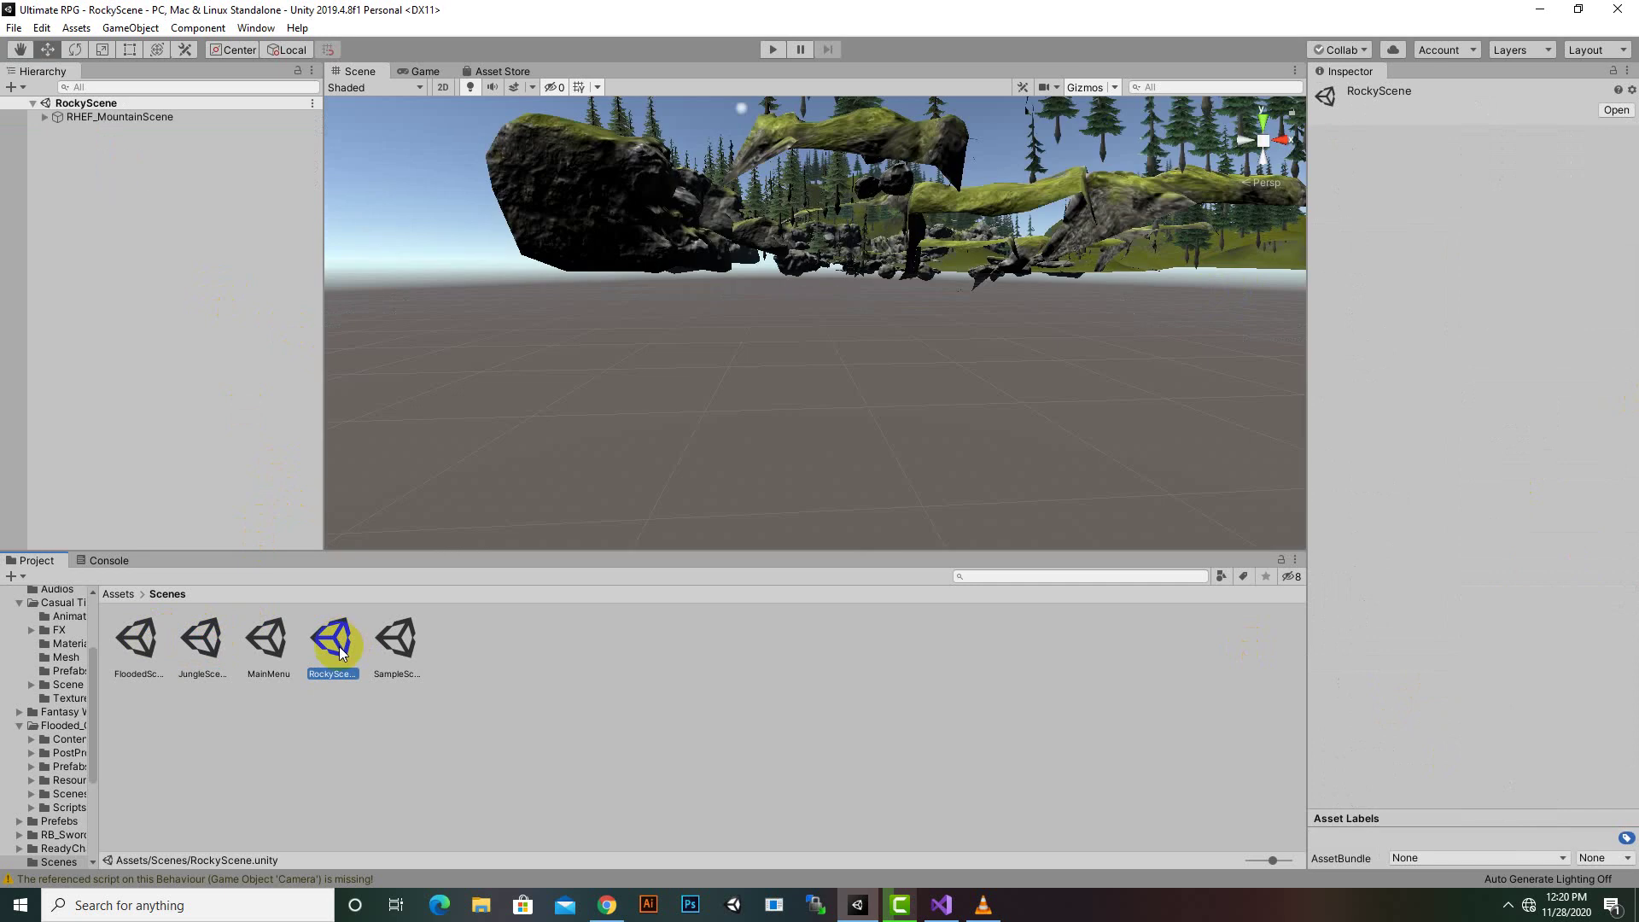
right_click(125, 171)
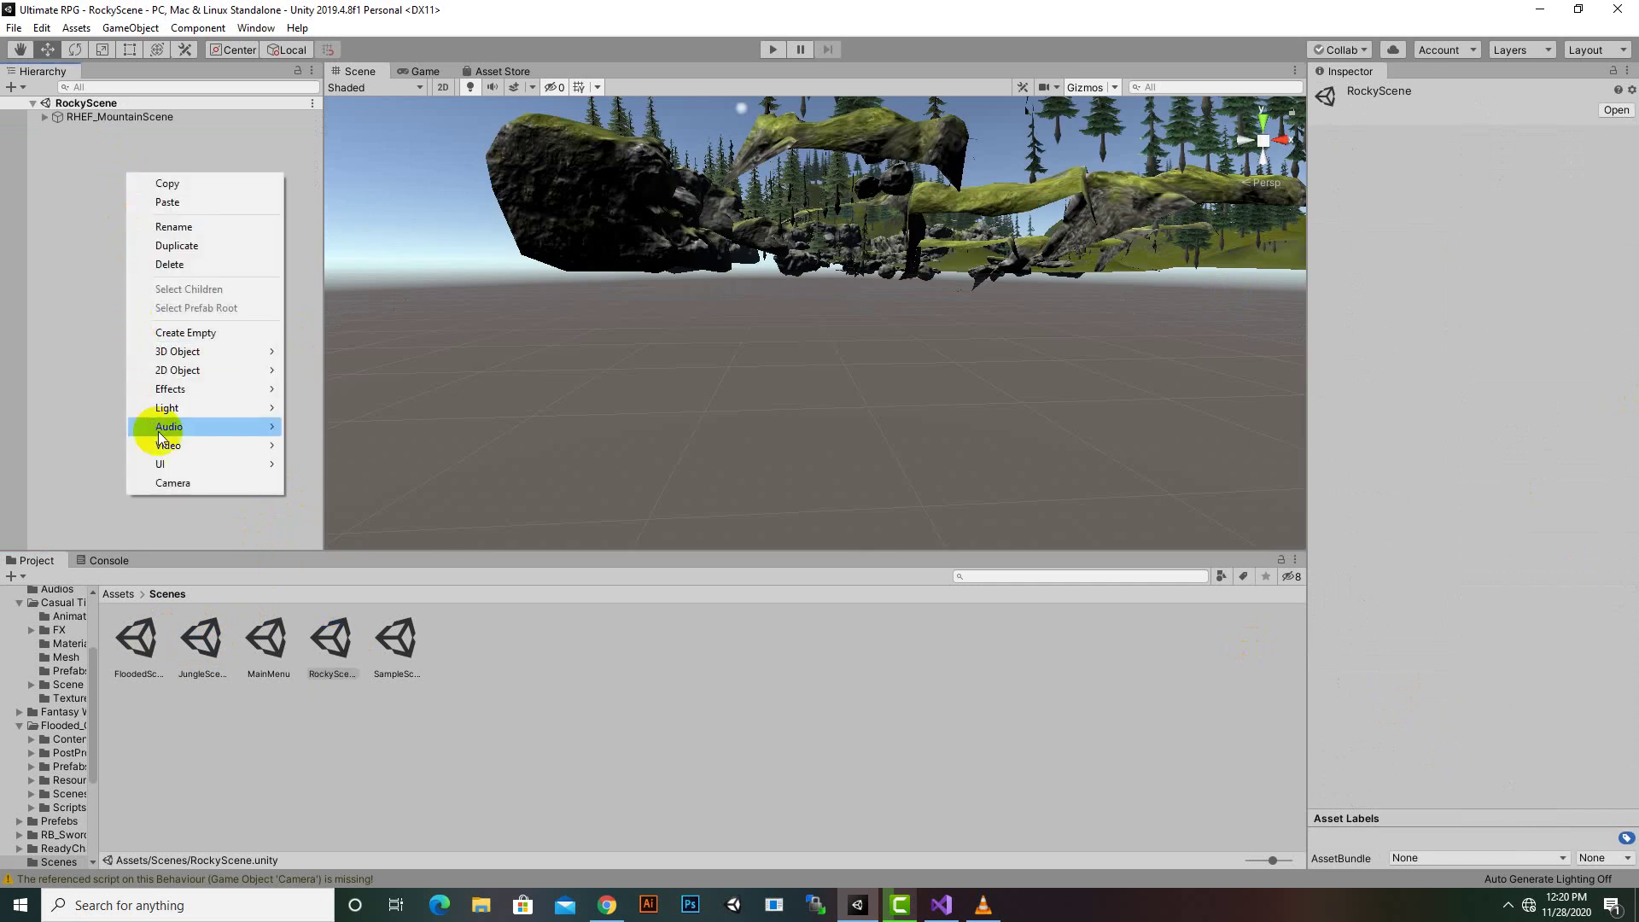
left_click(178, 484)
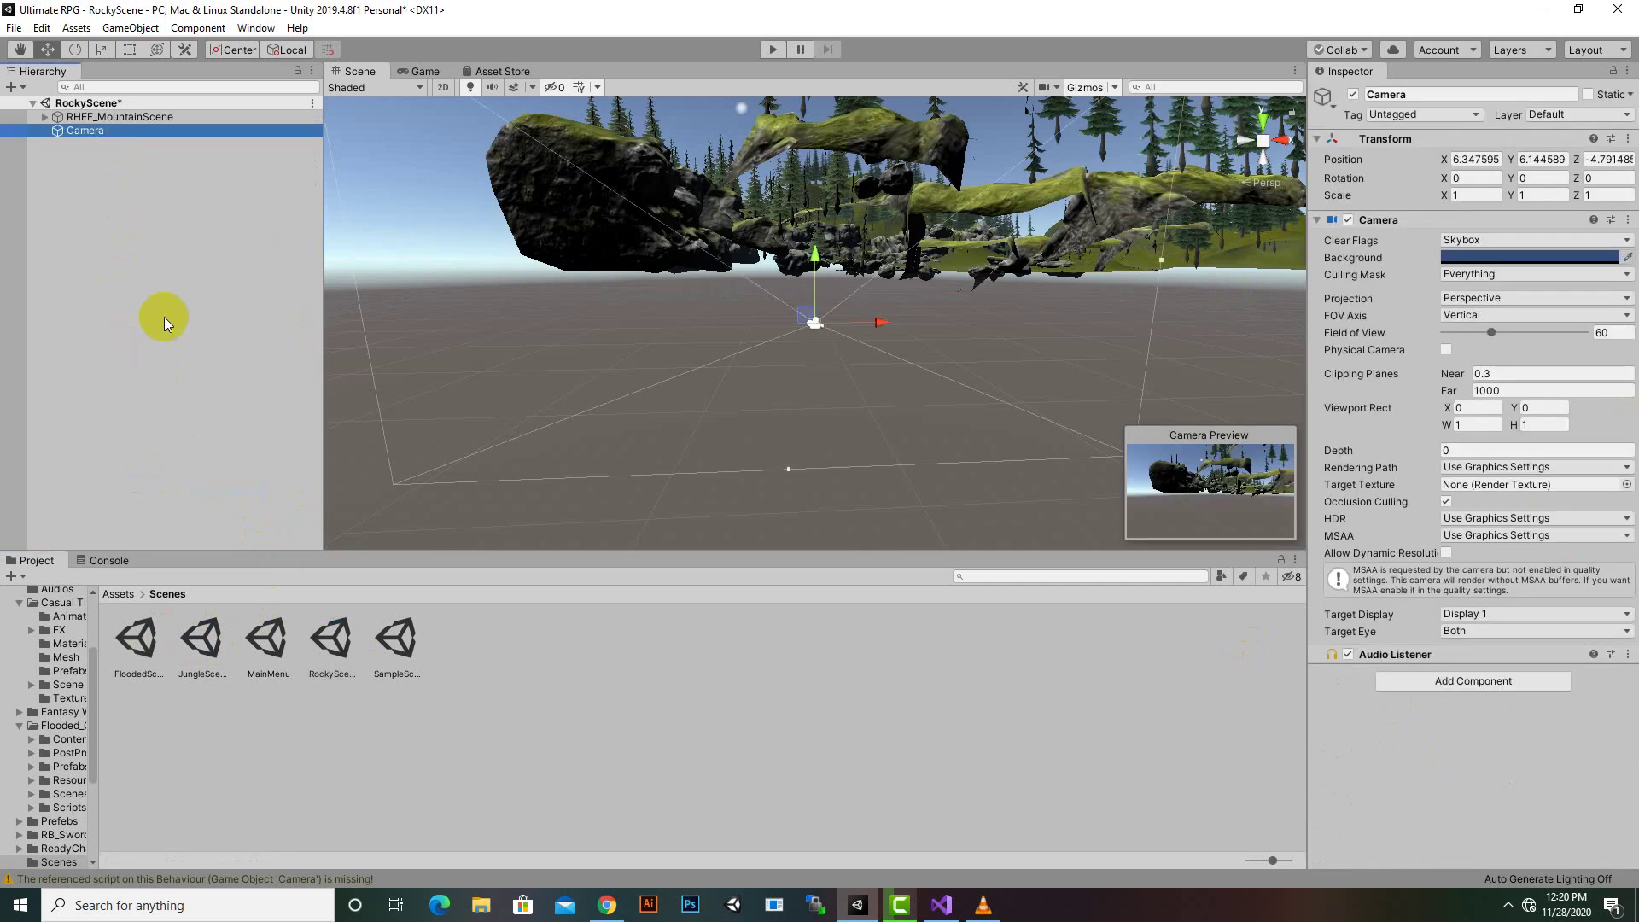
left_click(1430, 113)
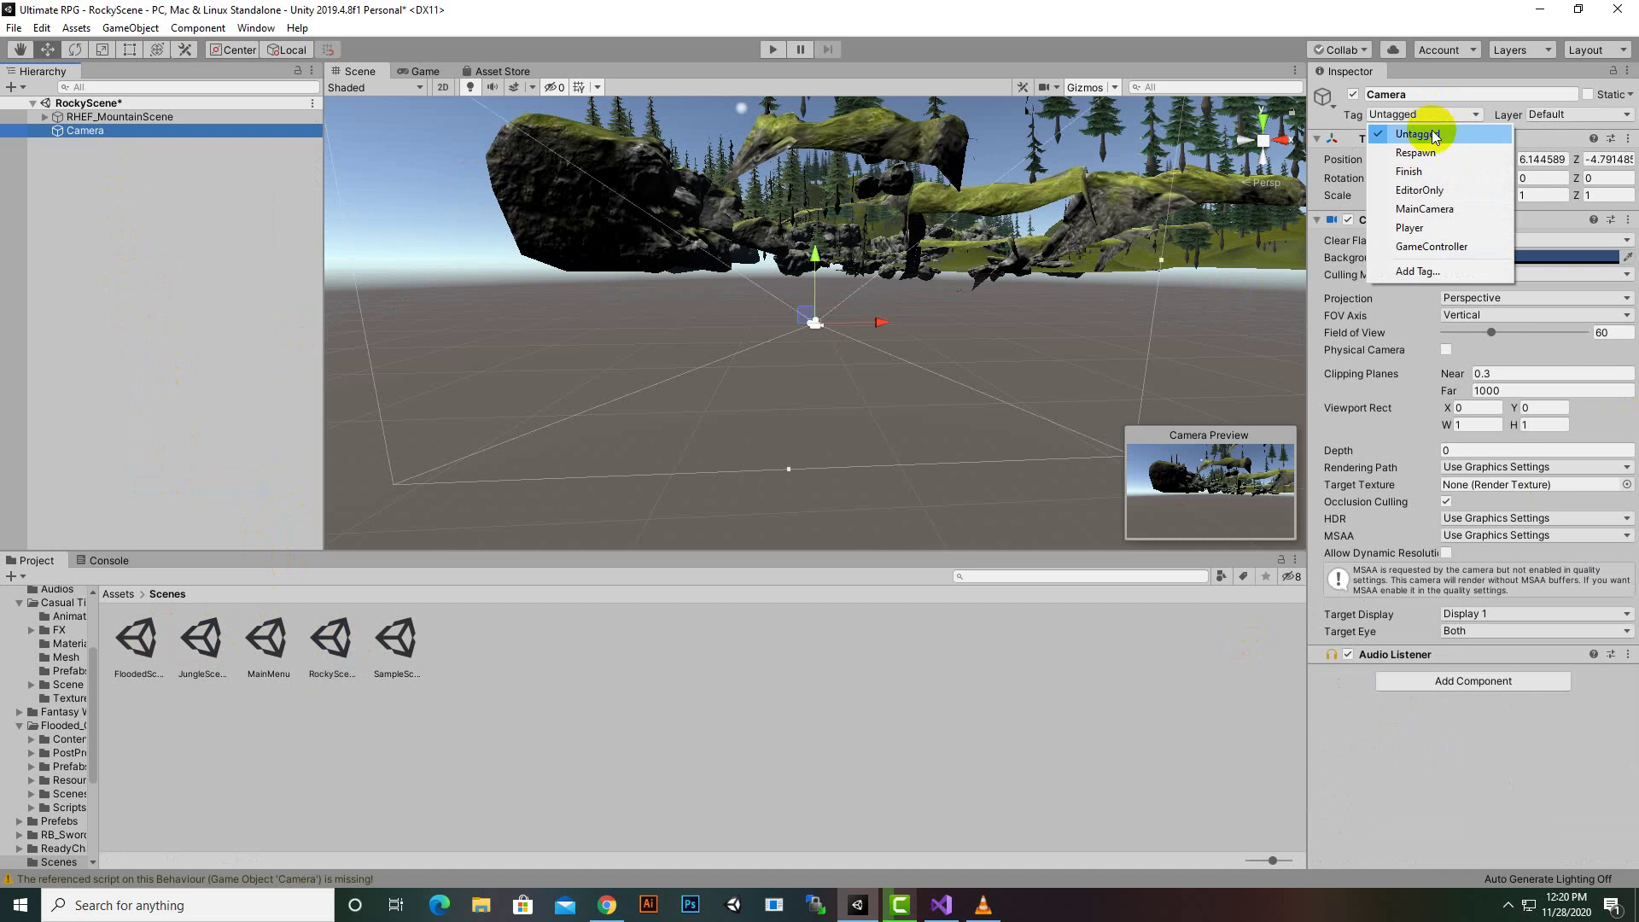
left_click(1429, 215)
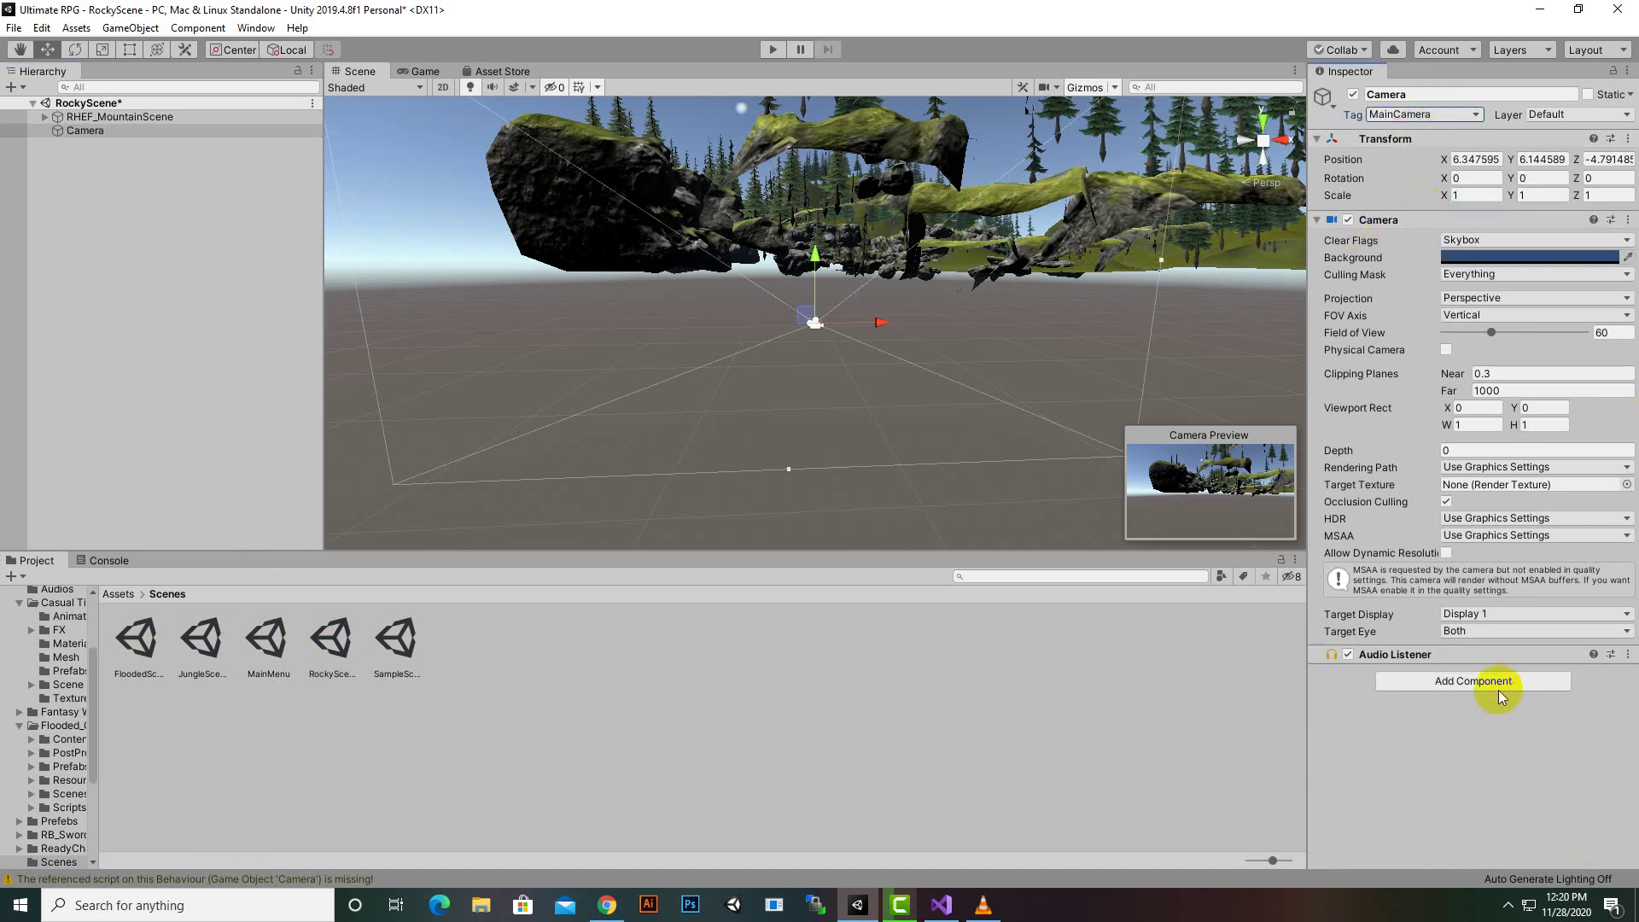
left_click(1471, 690)
type("c")
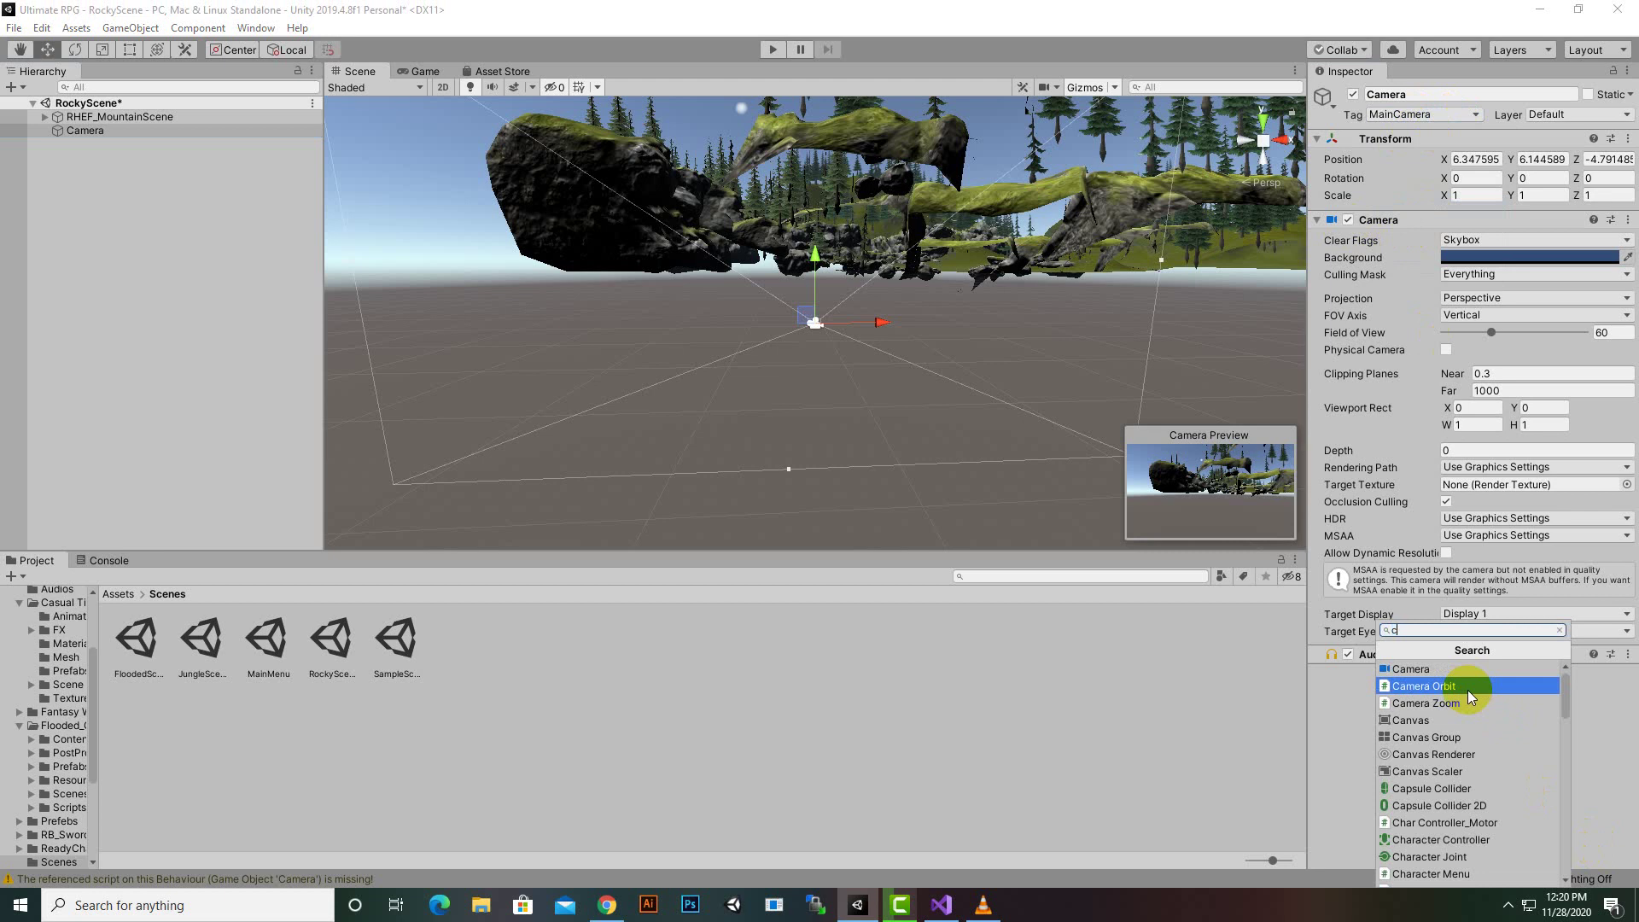
left_click(1467, 689)
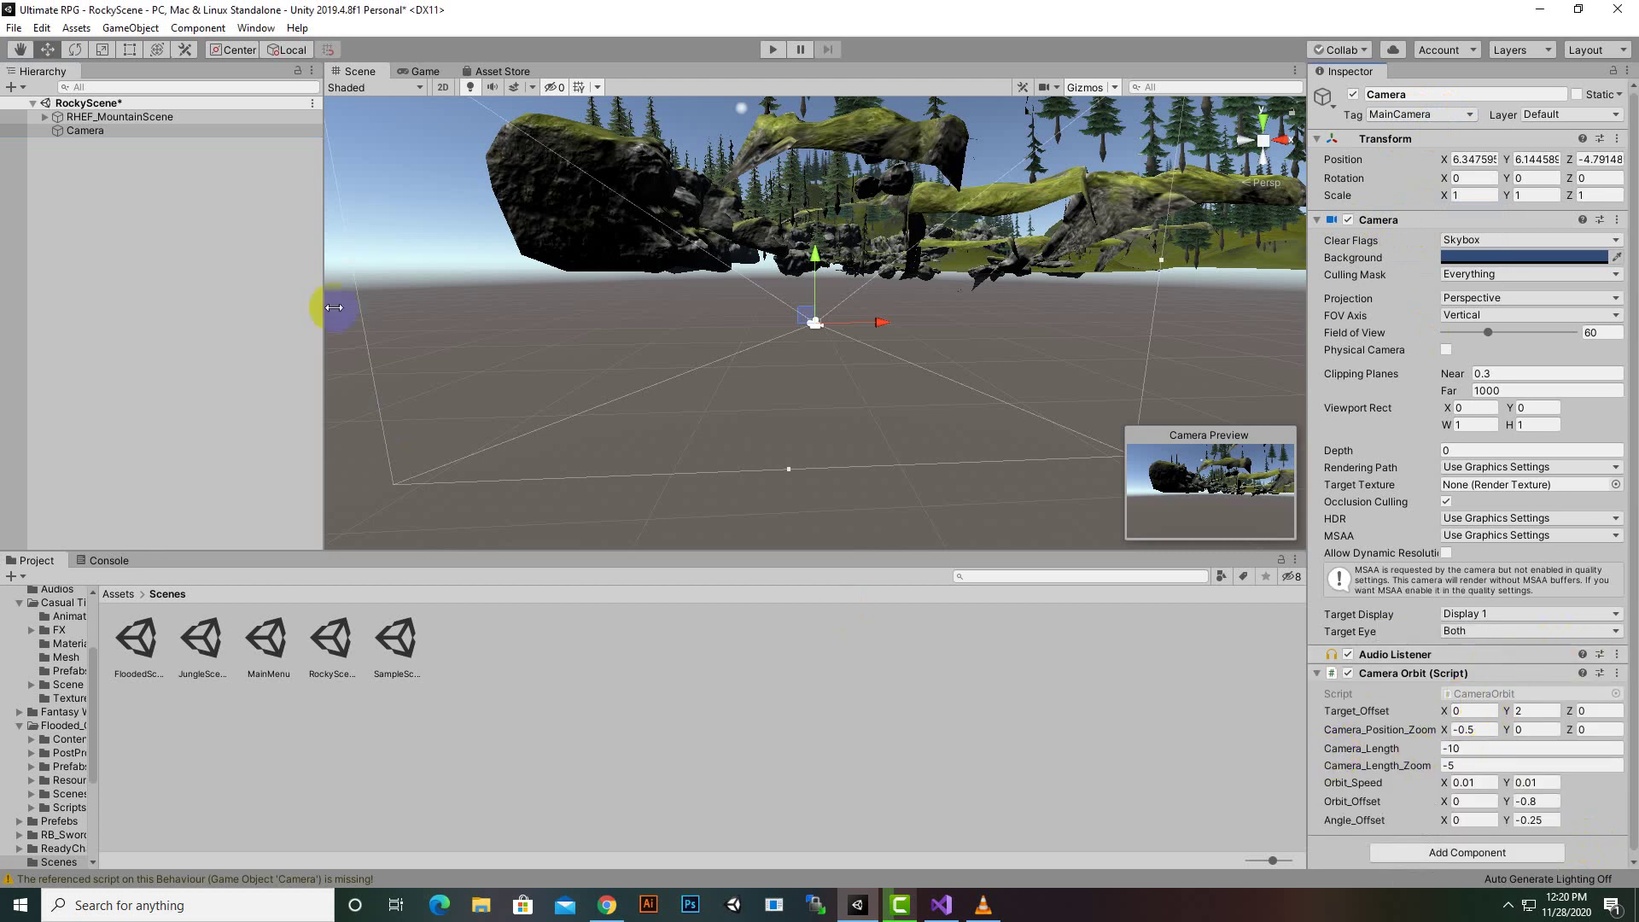
left_click(128, 593)
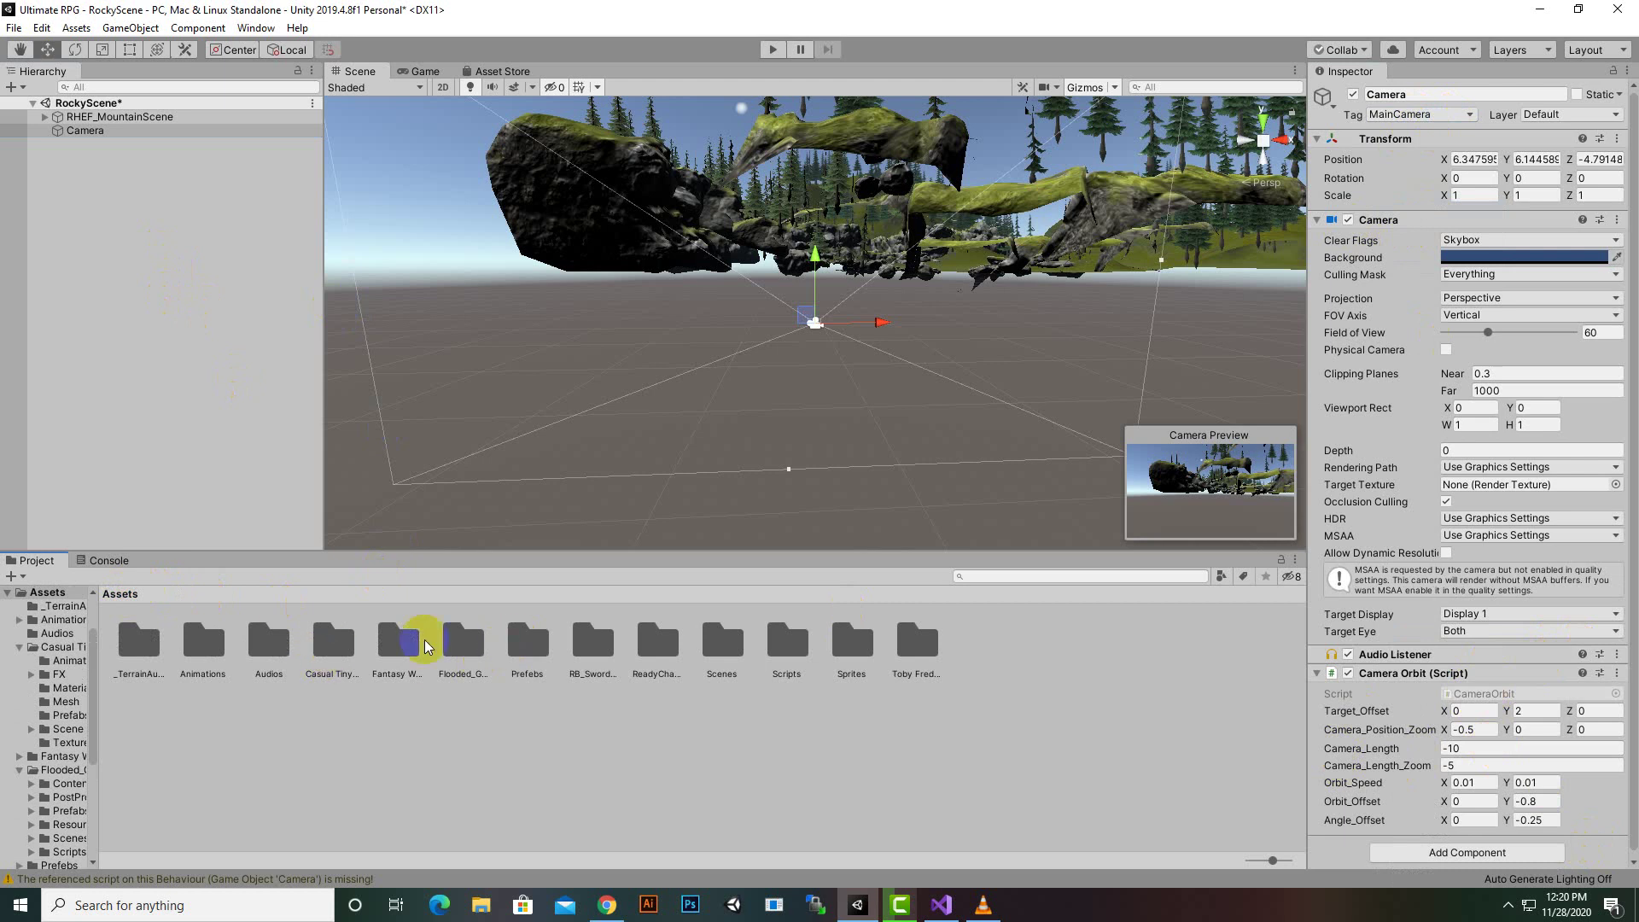
Step: Drag the PlayerWarrior prefab from ReadyCharacters/Players into RockyScene and zero its position
double_click(656, 646)
double_click(205, 646)
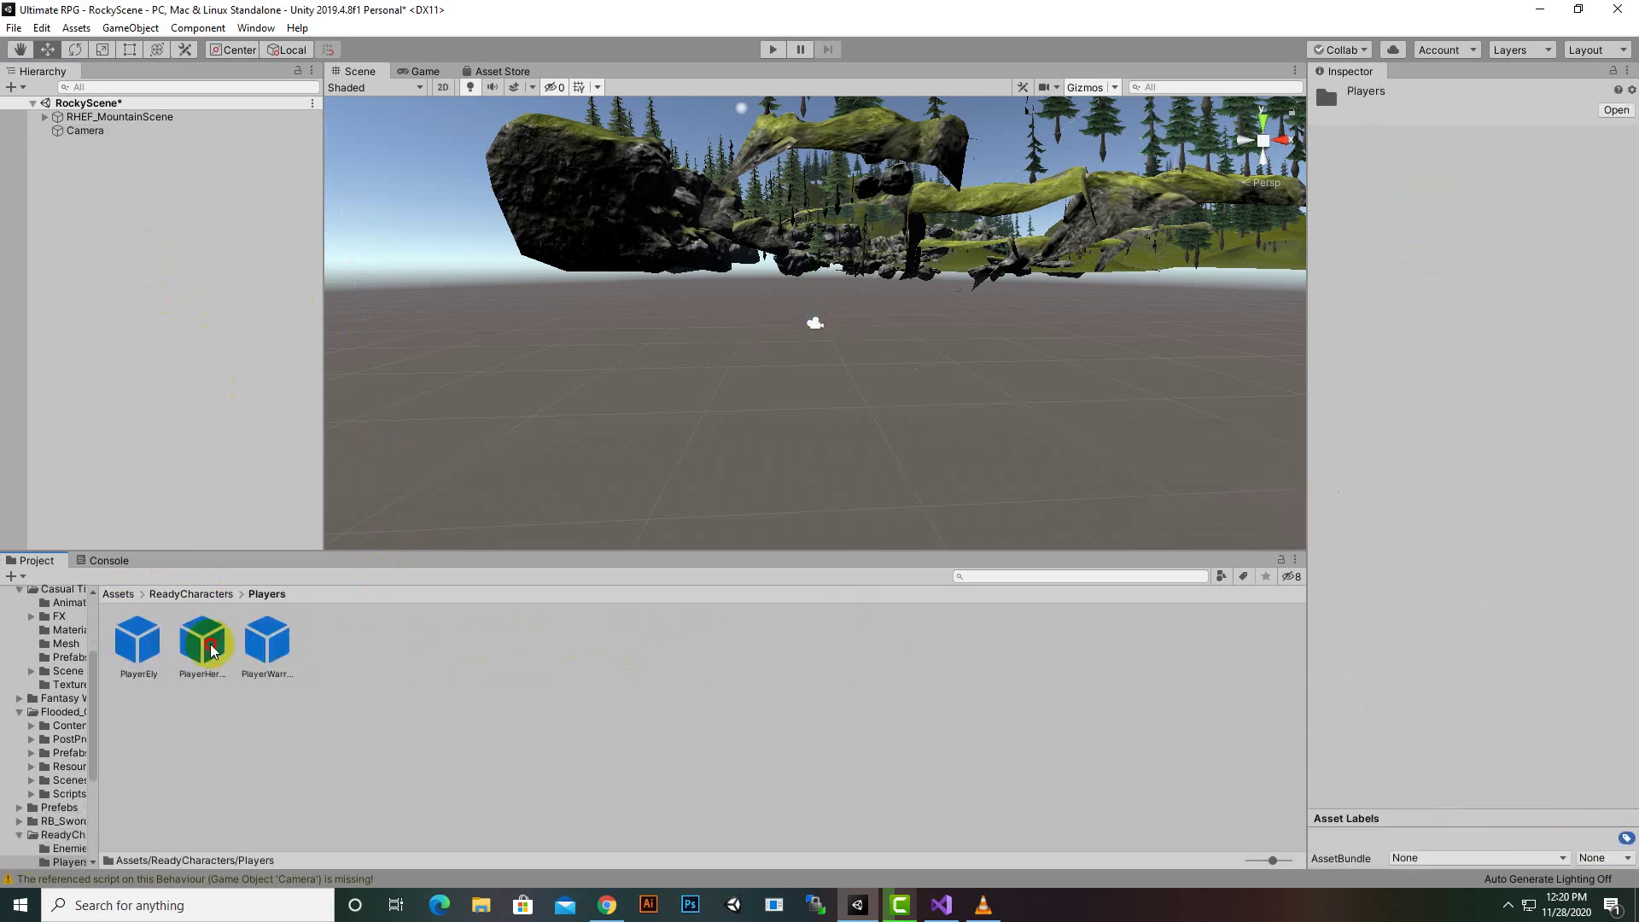
mouse_move(256, 653)
left_mouse_down()
mouse_move(111, 208)
mouse_move(103, 245)
left_mouse_up()
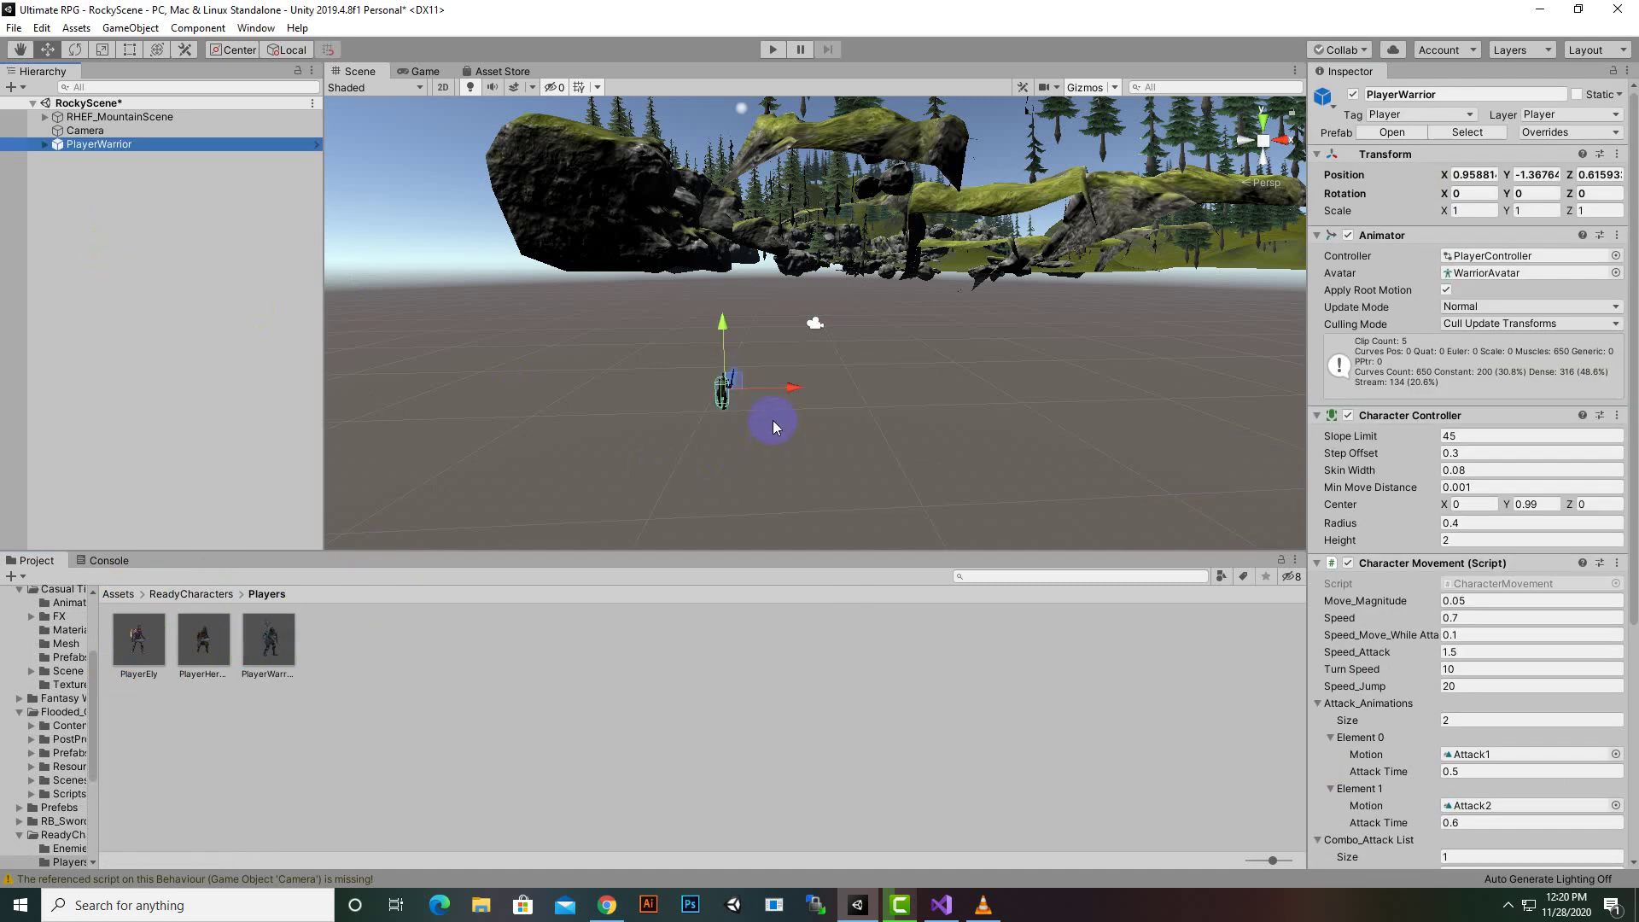
left_click(1474, 176)
type("0")
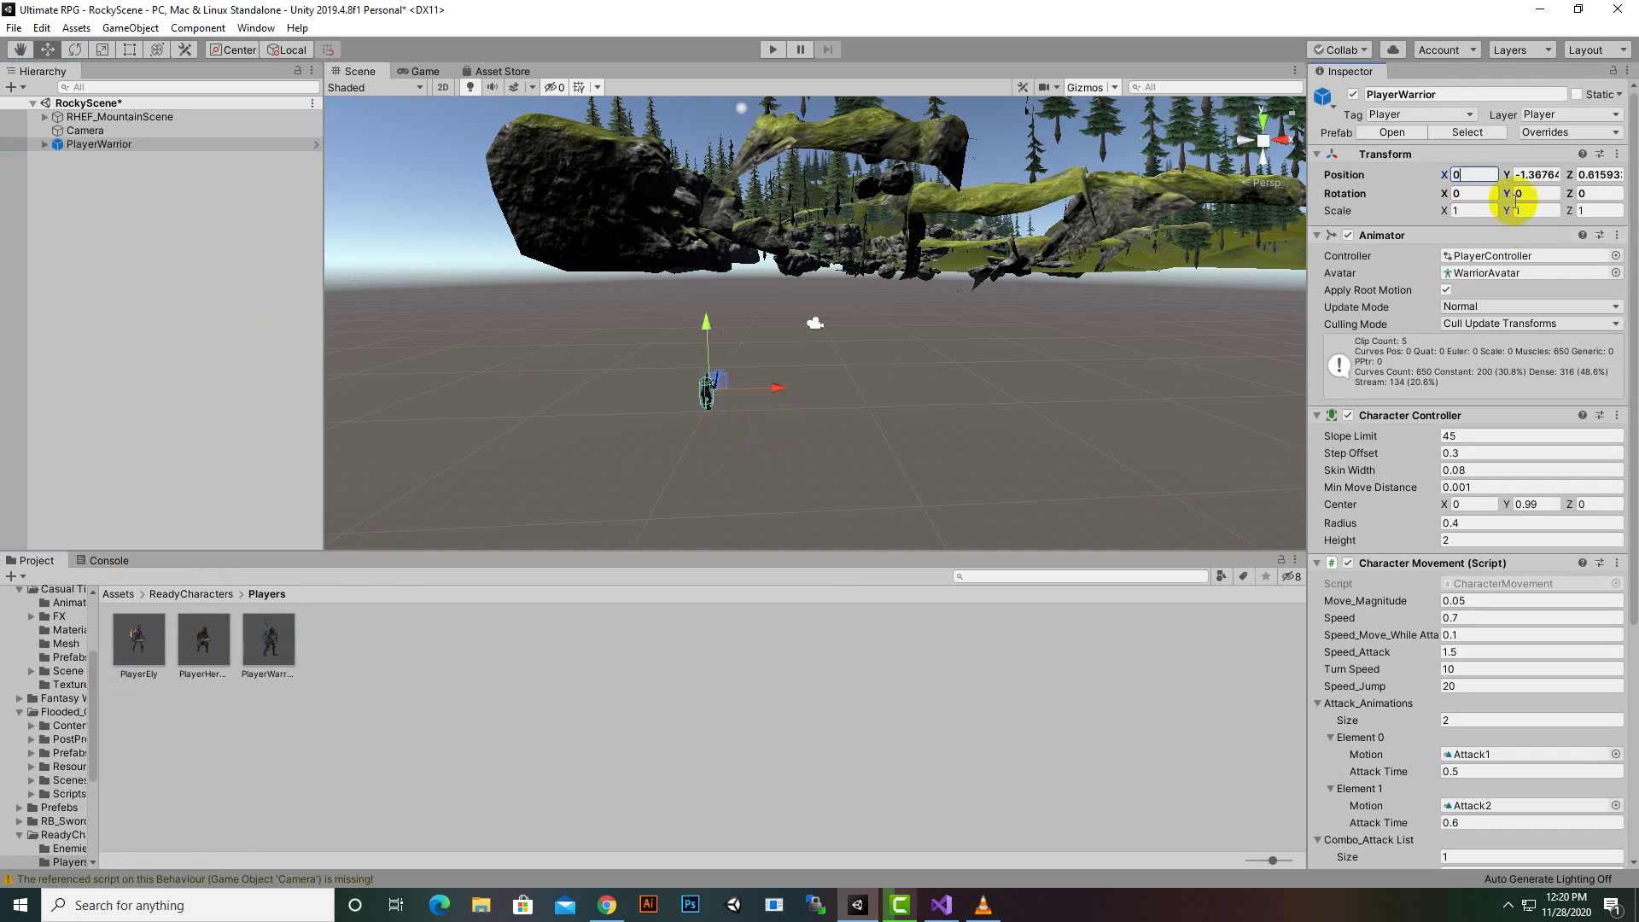
left_click(1536, 174)
type("0")
left_click(1588, 174)
type("0")
Step: Move PlayerWarrior onto the terrain at X 267.4, Y 0.98, Z 248.7
middle_click_drag(843, 374, 891, 386)
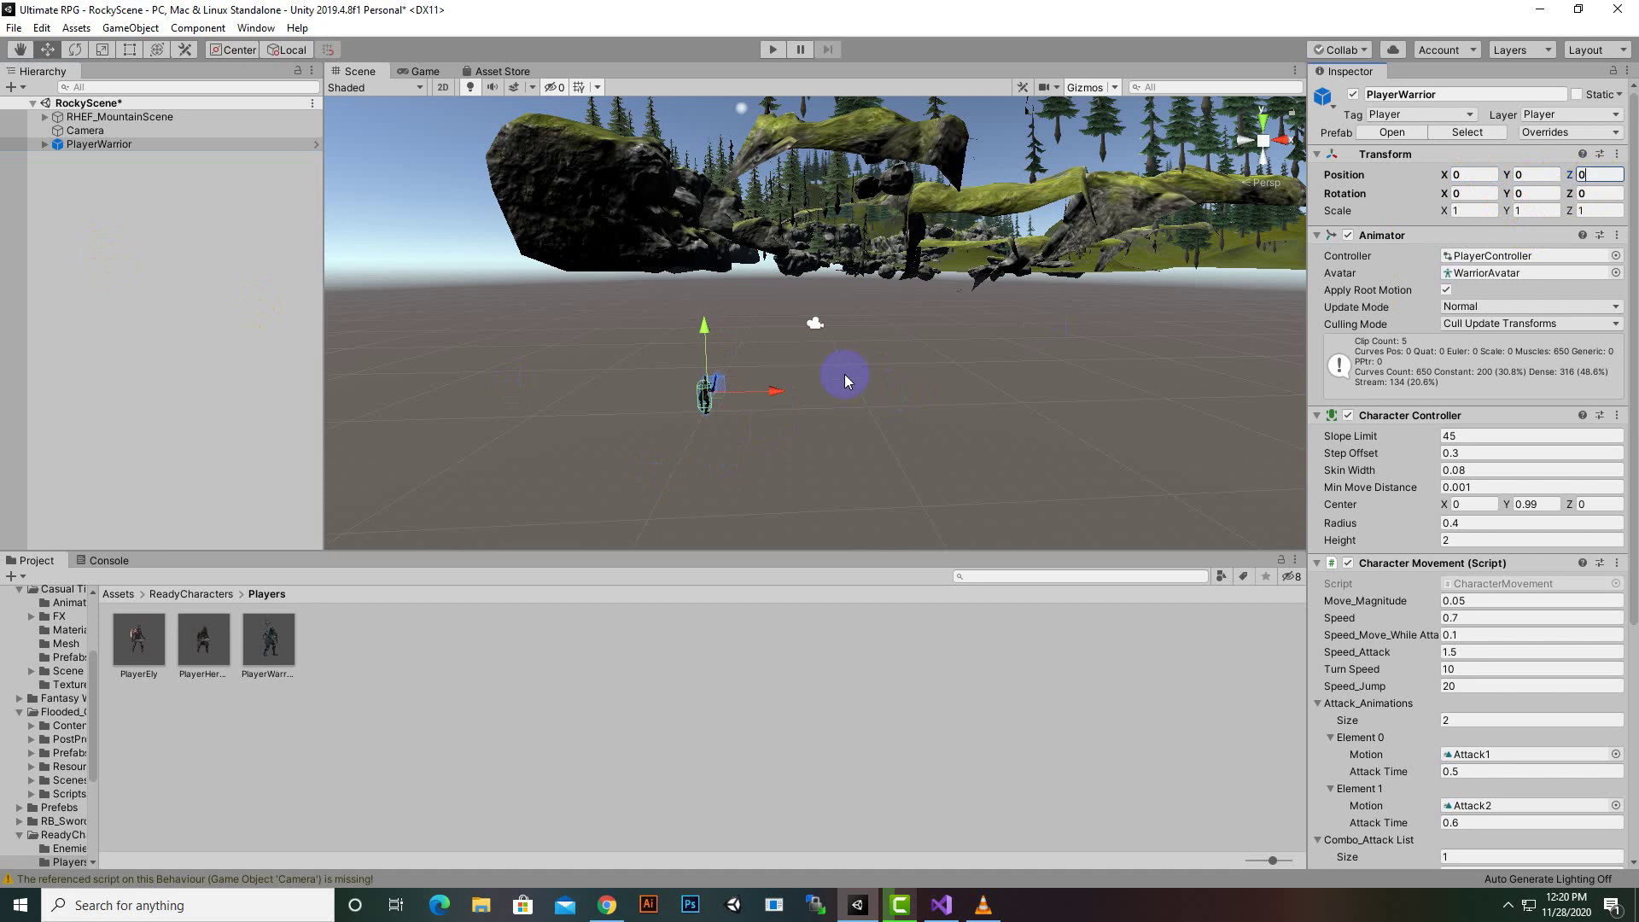
scroll(891, 381, "down", 5)
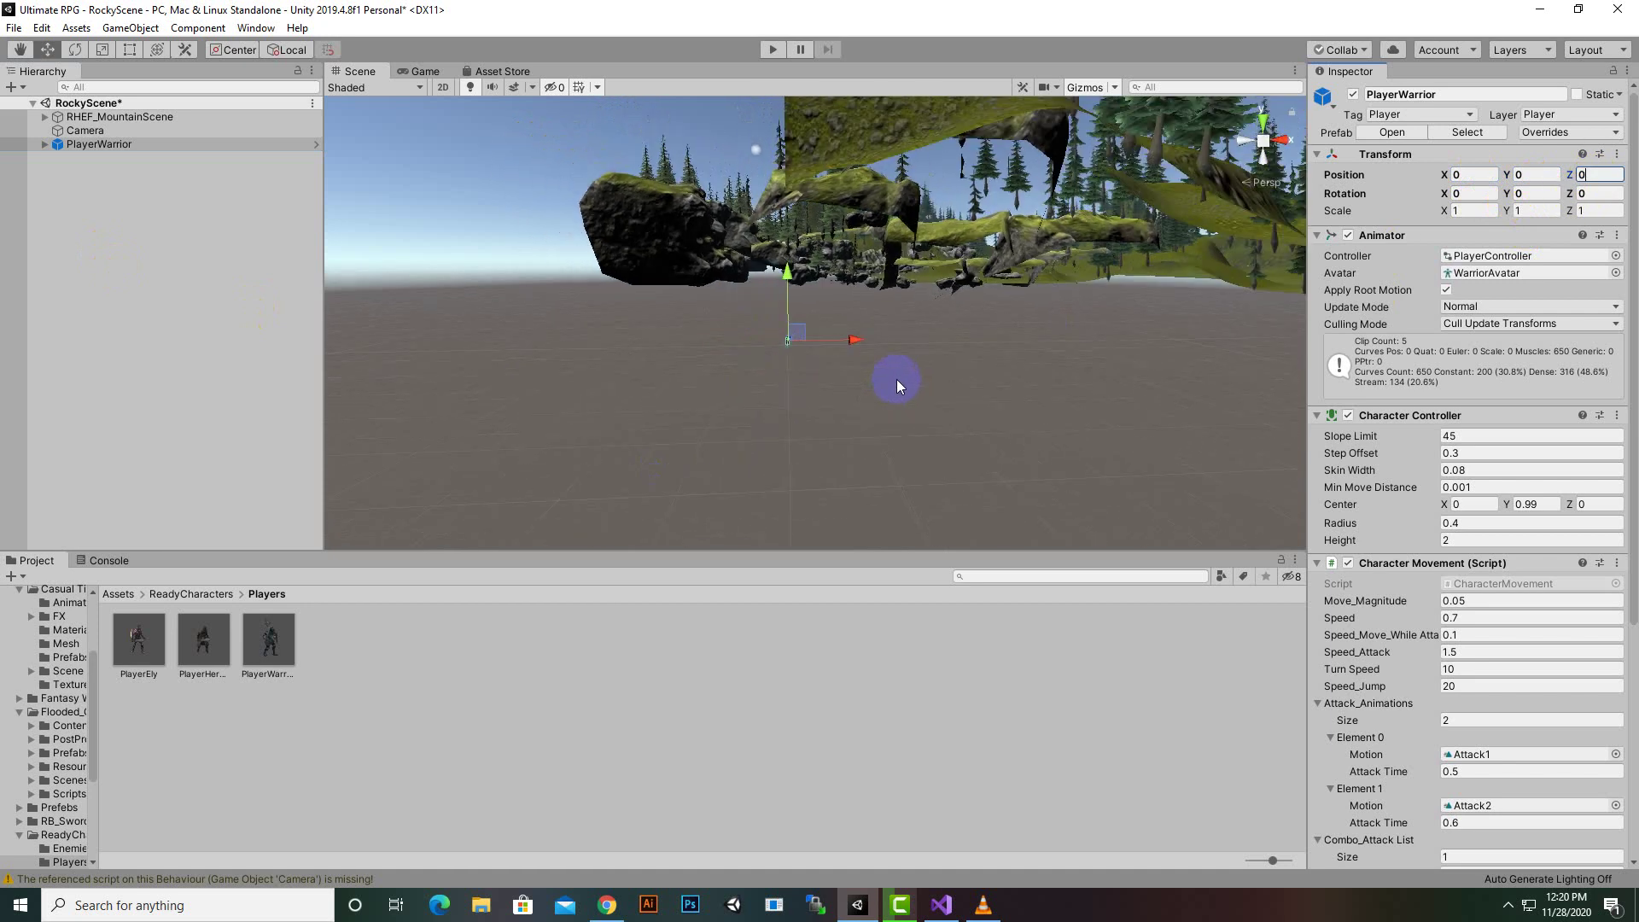
left_click_drag(907, 376, 1017, 355, "alt")
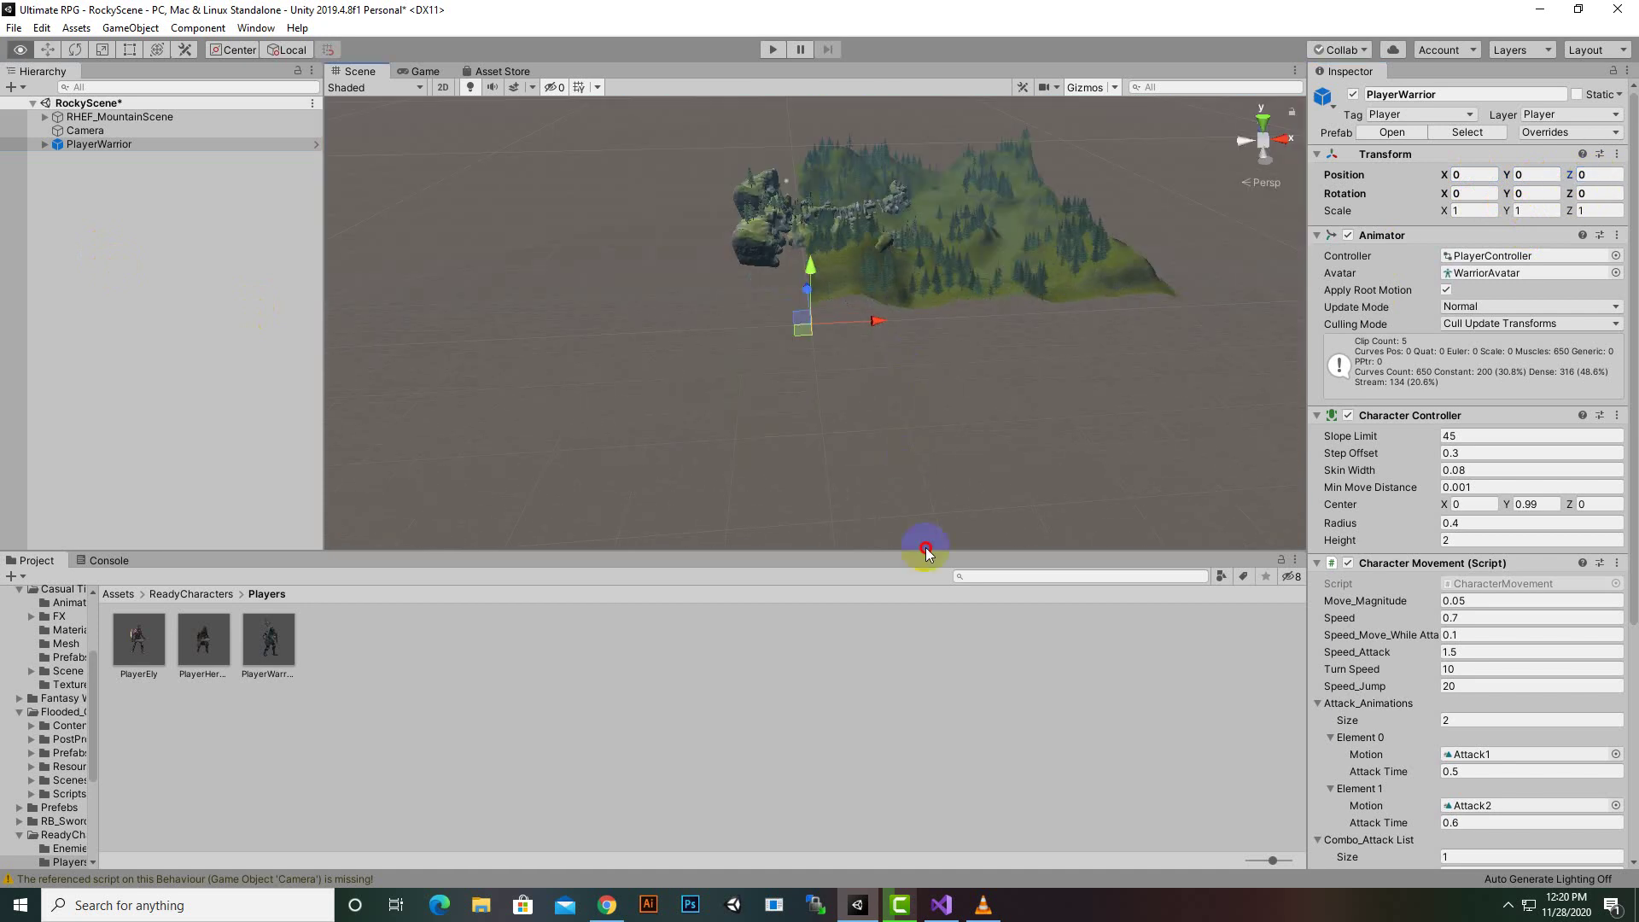
mouse_move(744, 368)
left_mouse_down()
mouse_move(657, 377)
mouse_move(853, 376)
left_mouse_up()
mouse_move(790, 442)
left_mouse_down()
mouse_move(664, 451)
mouse_move(567, 533)
mouse_move(559, 563)
left_mouse_up()
mouse_move(959, 414)
right_mouse_down()
mouse_move(858, 344)
mouse_move(817, 260)
right_mouse_up()
key("f")
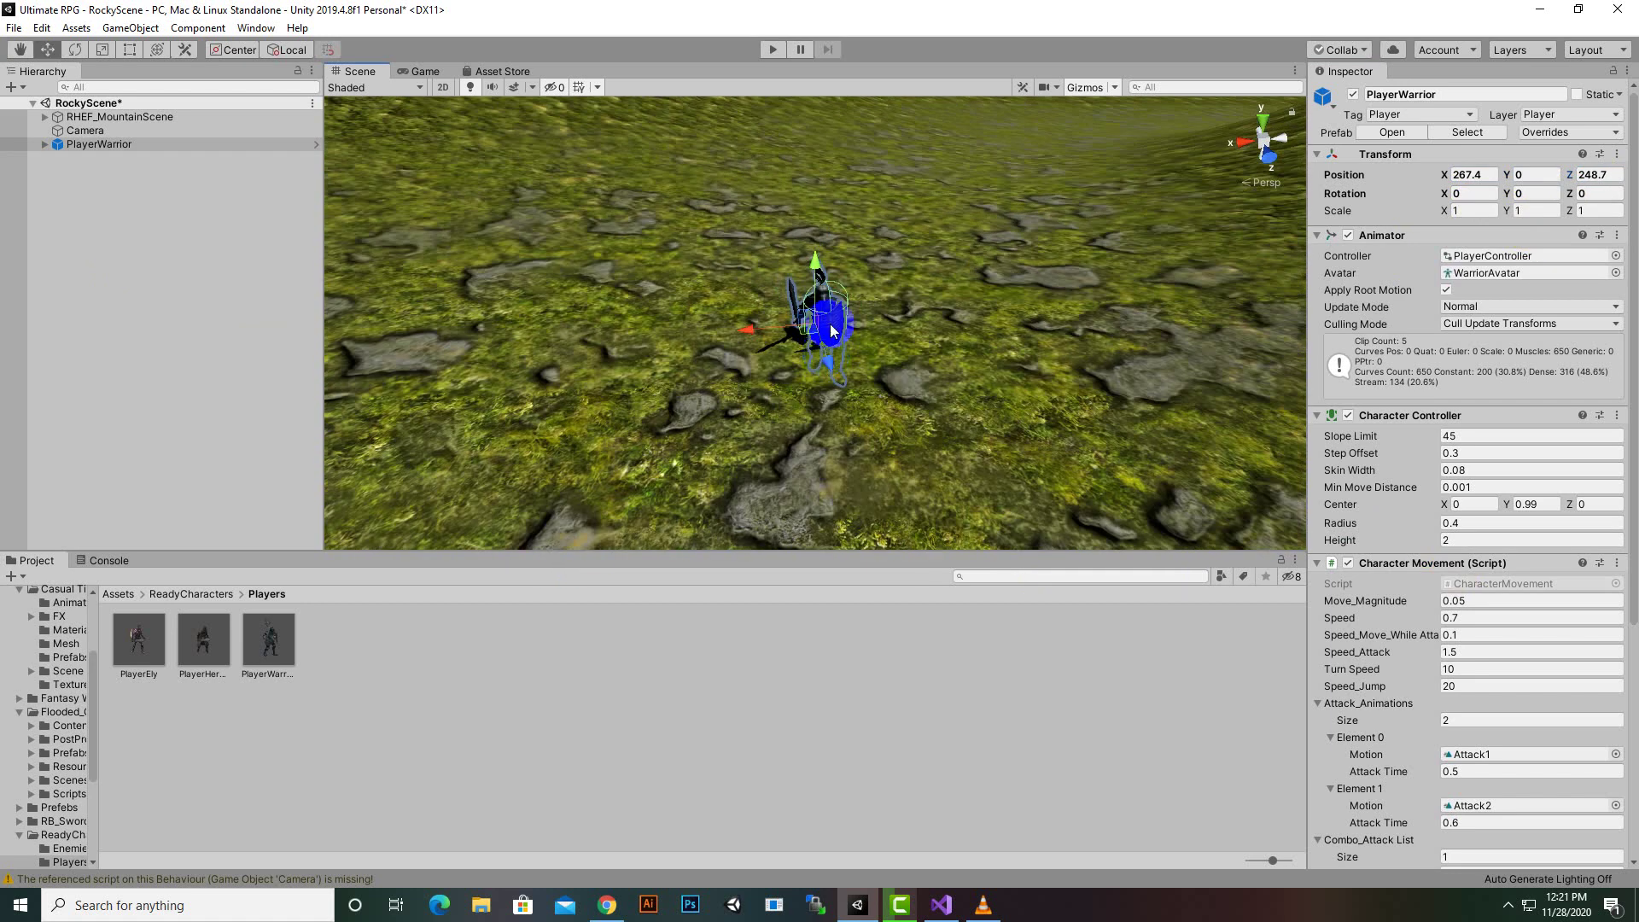
left_click_drag(818, 260, 833, 220)
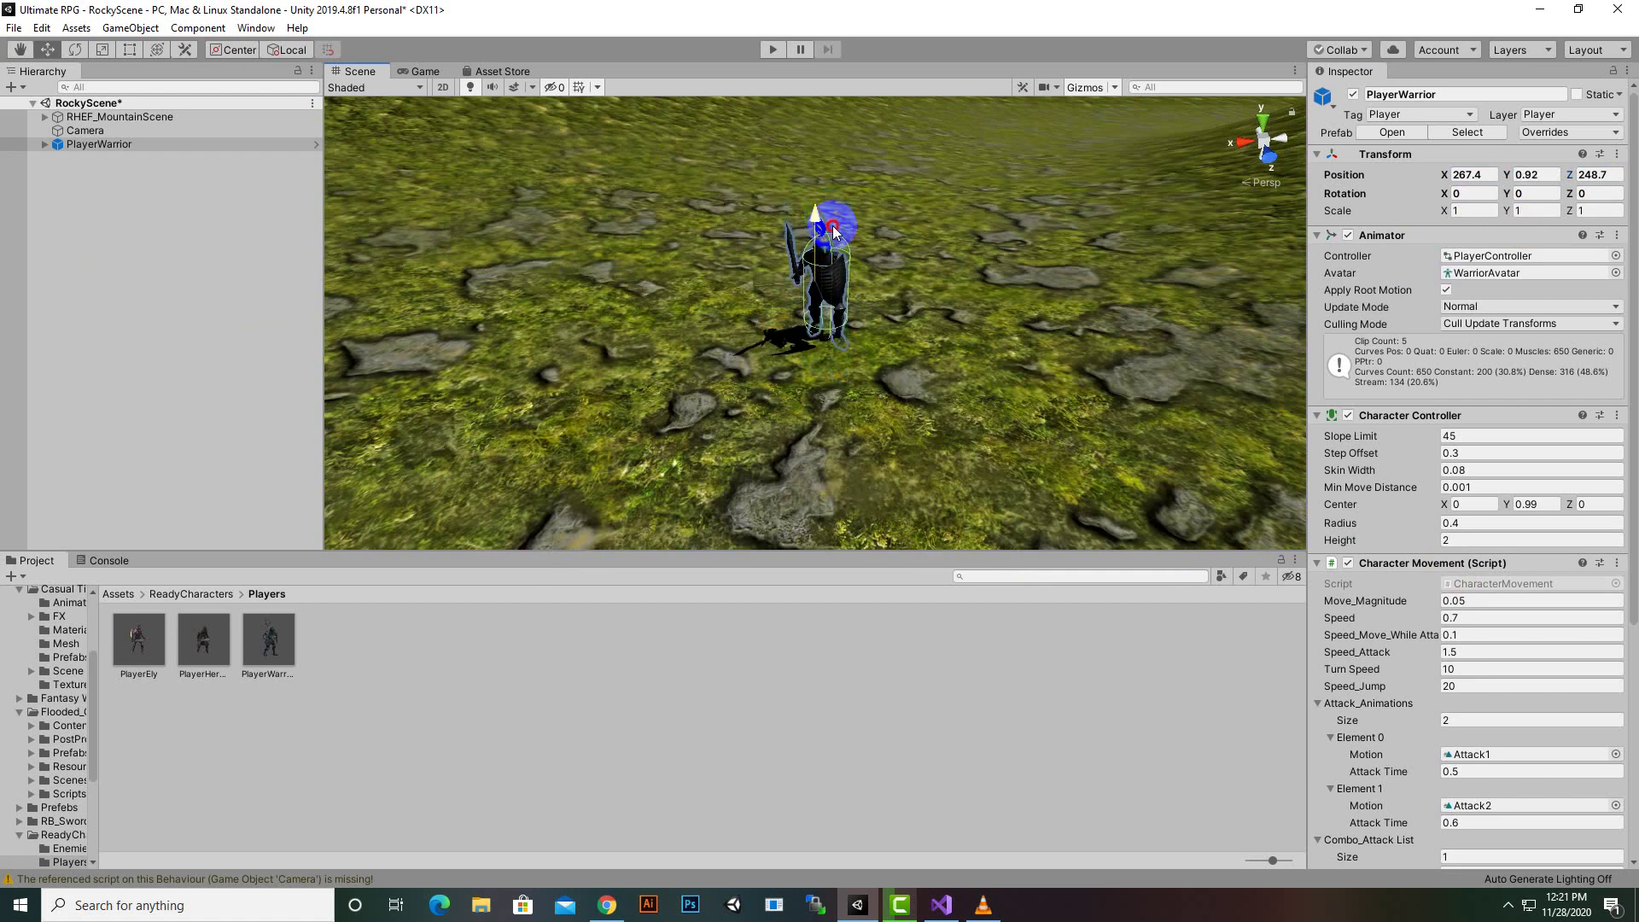
right_click_drag(833, 220, 949, 309)
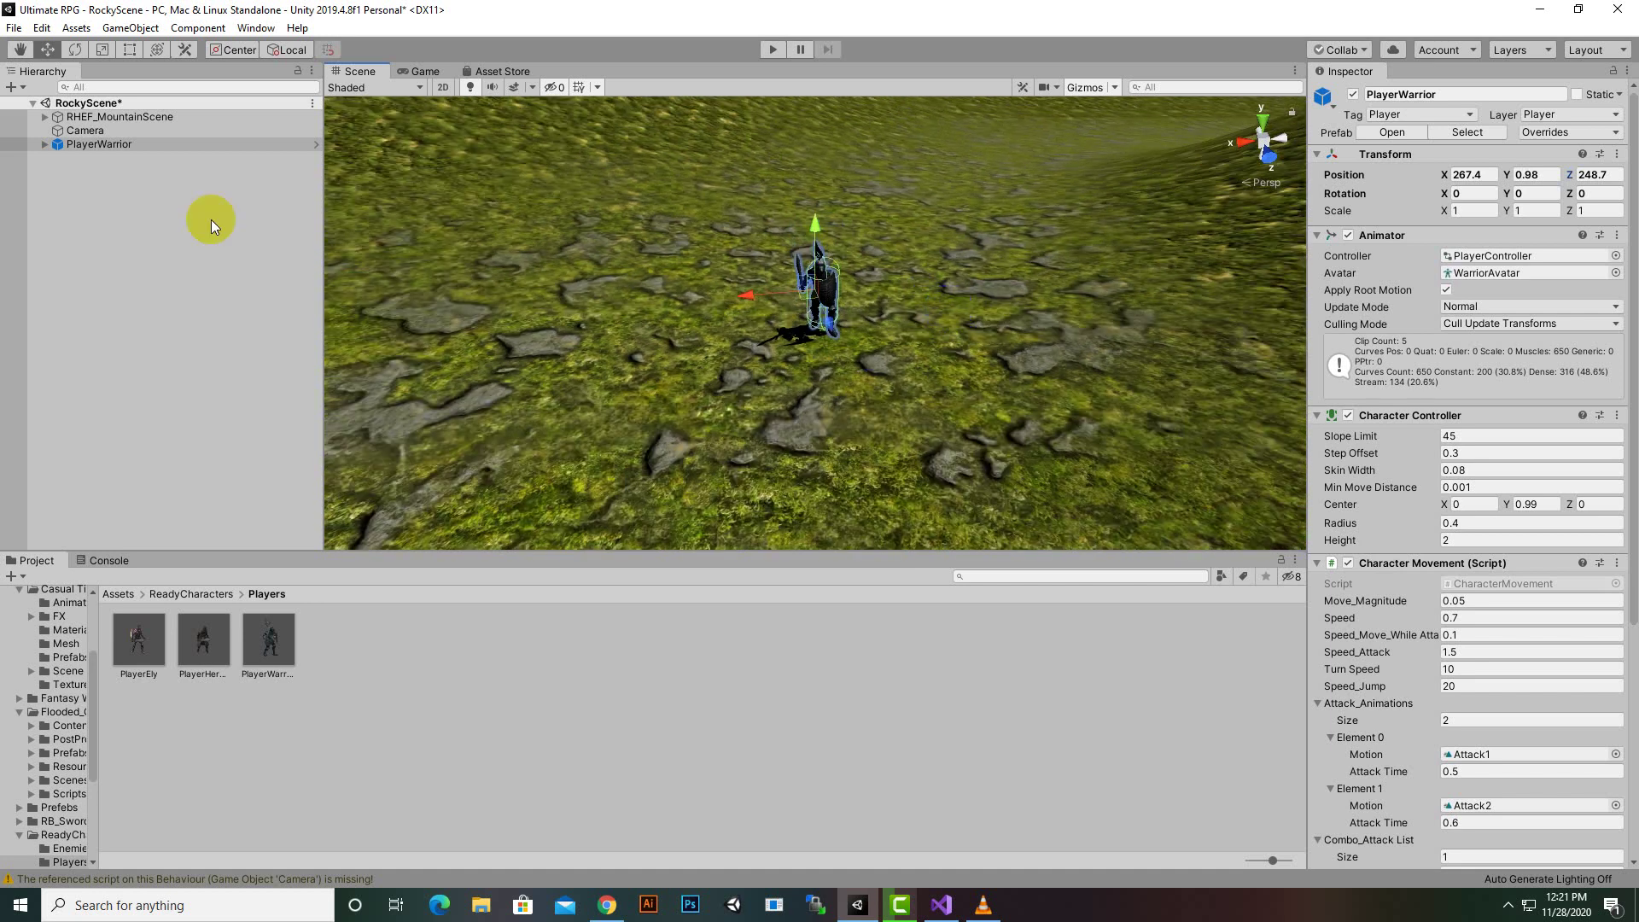
Step: Select PlayerWarrior and review its components in the Inspector
left_click(158, 145)
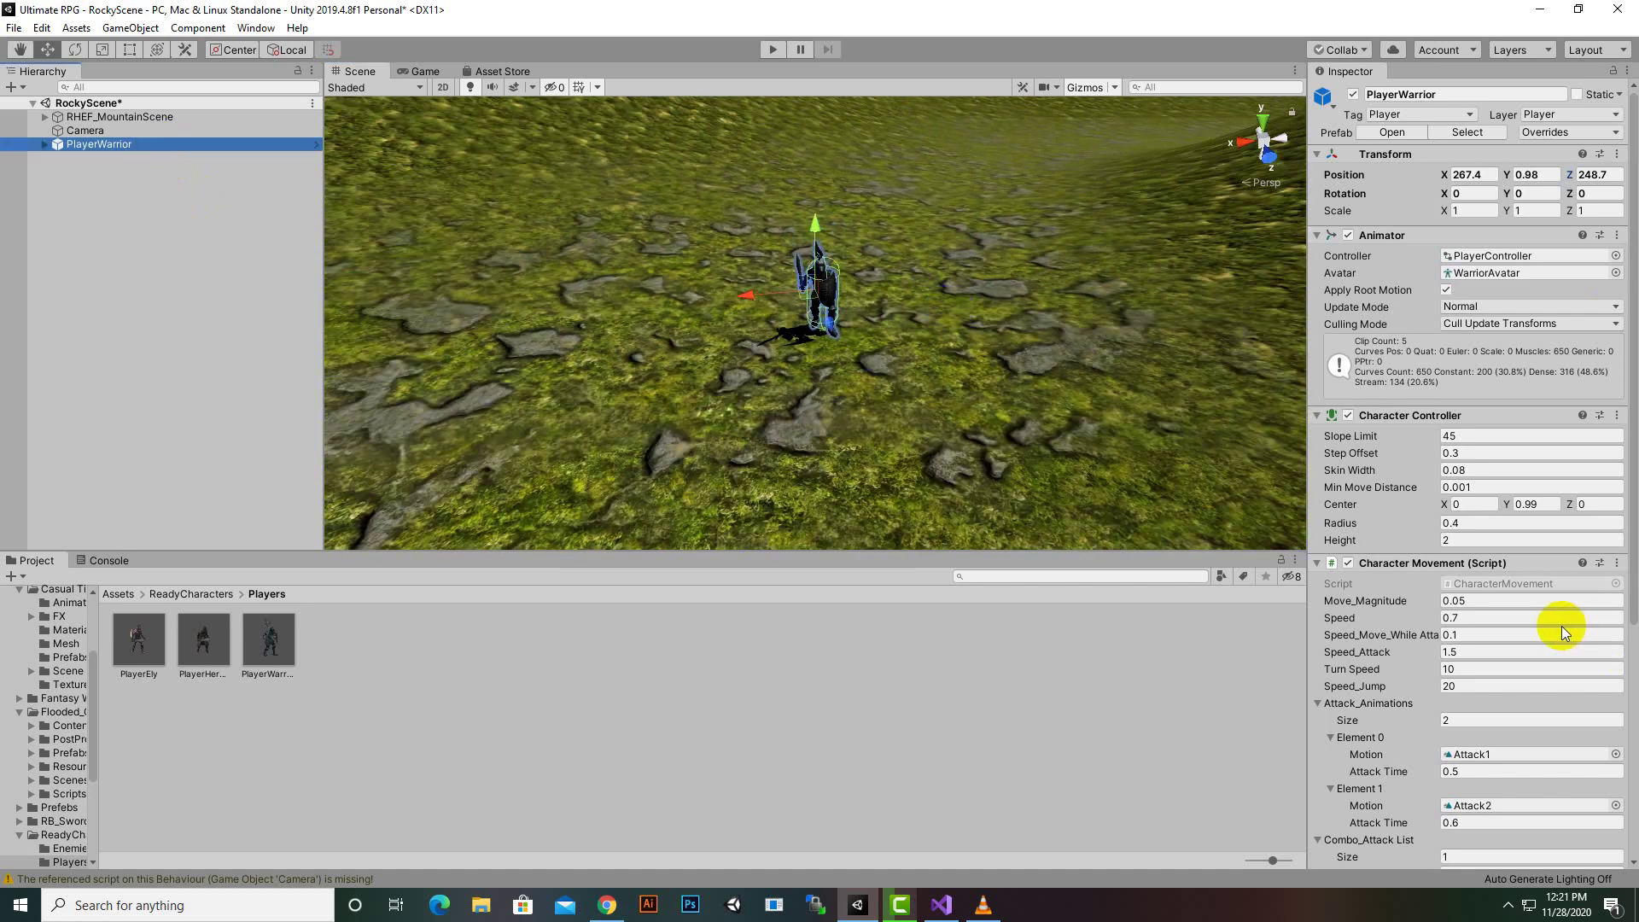
scroll(1561, 629, "down", 6)
scroll(1562, 627, "down", 1)
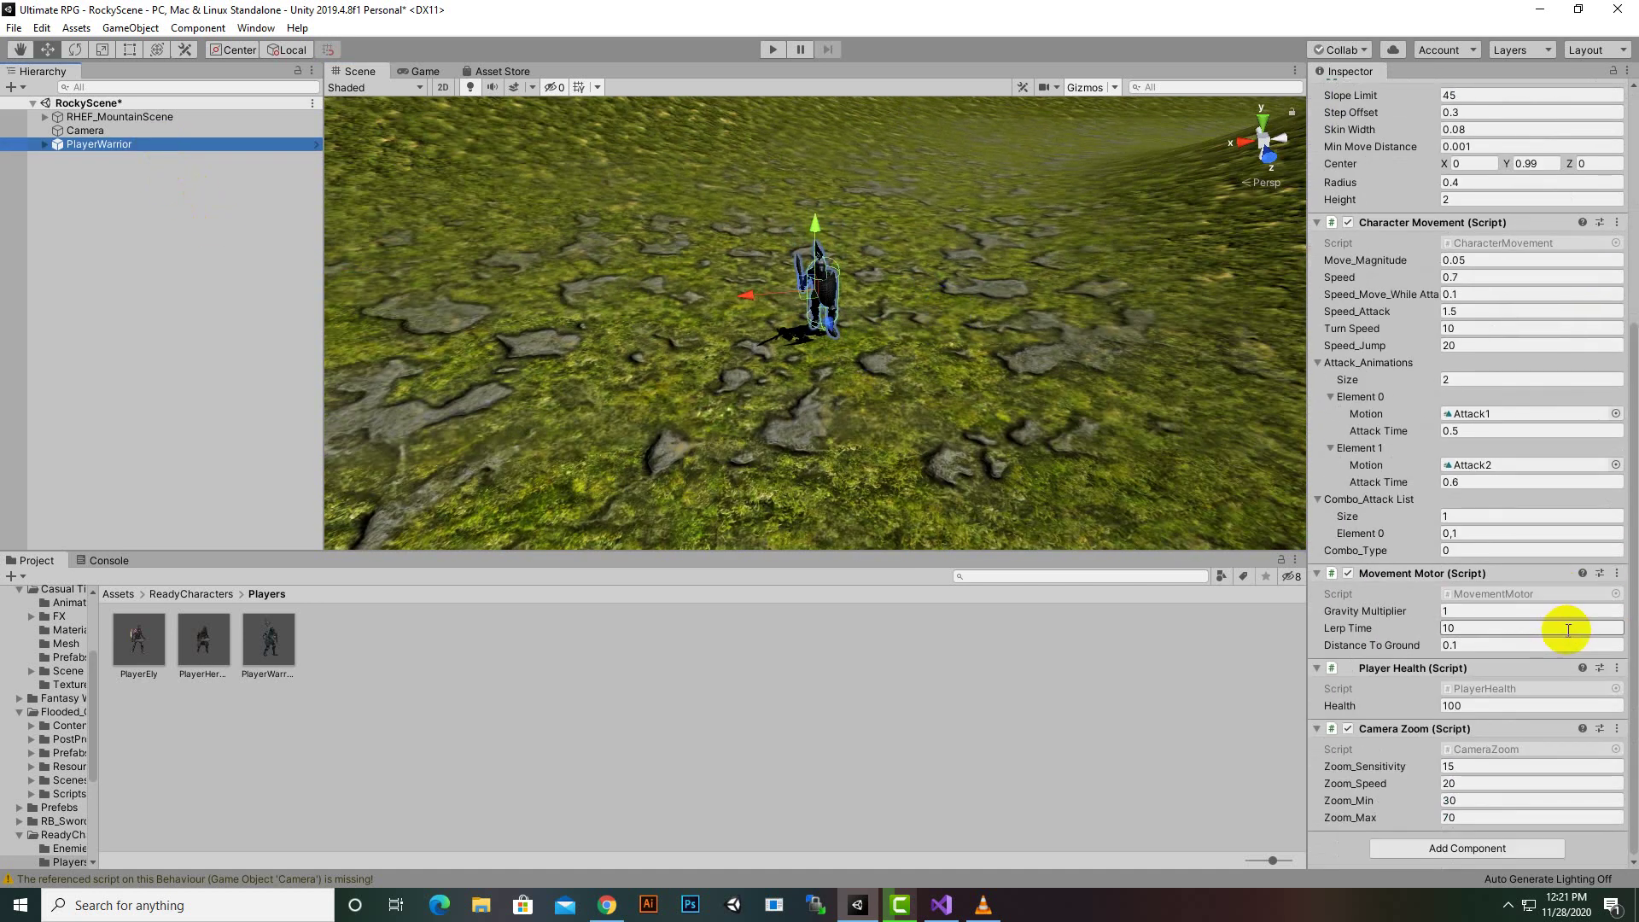
scroll(1512, 674, "up", 7)
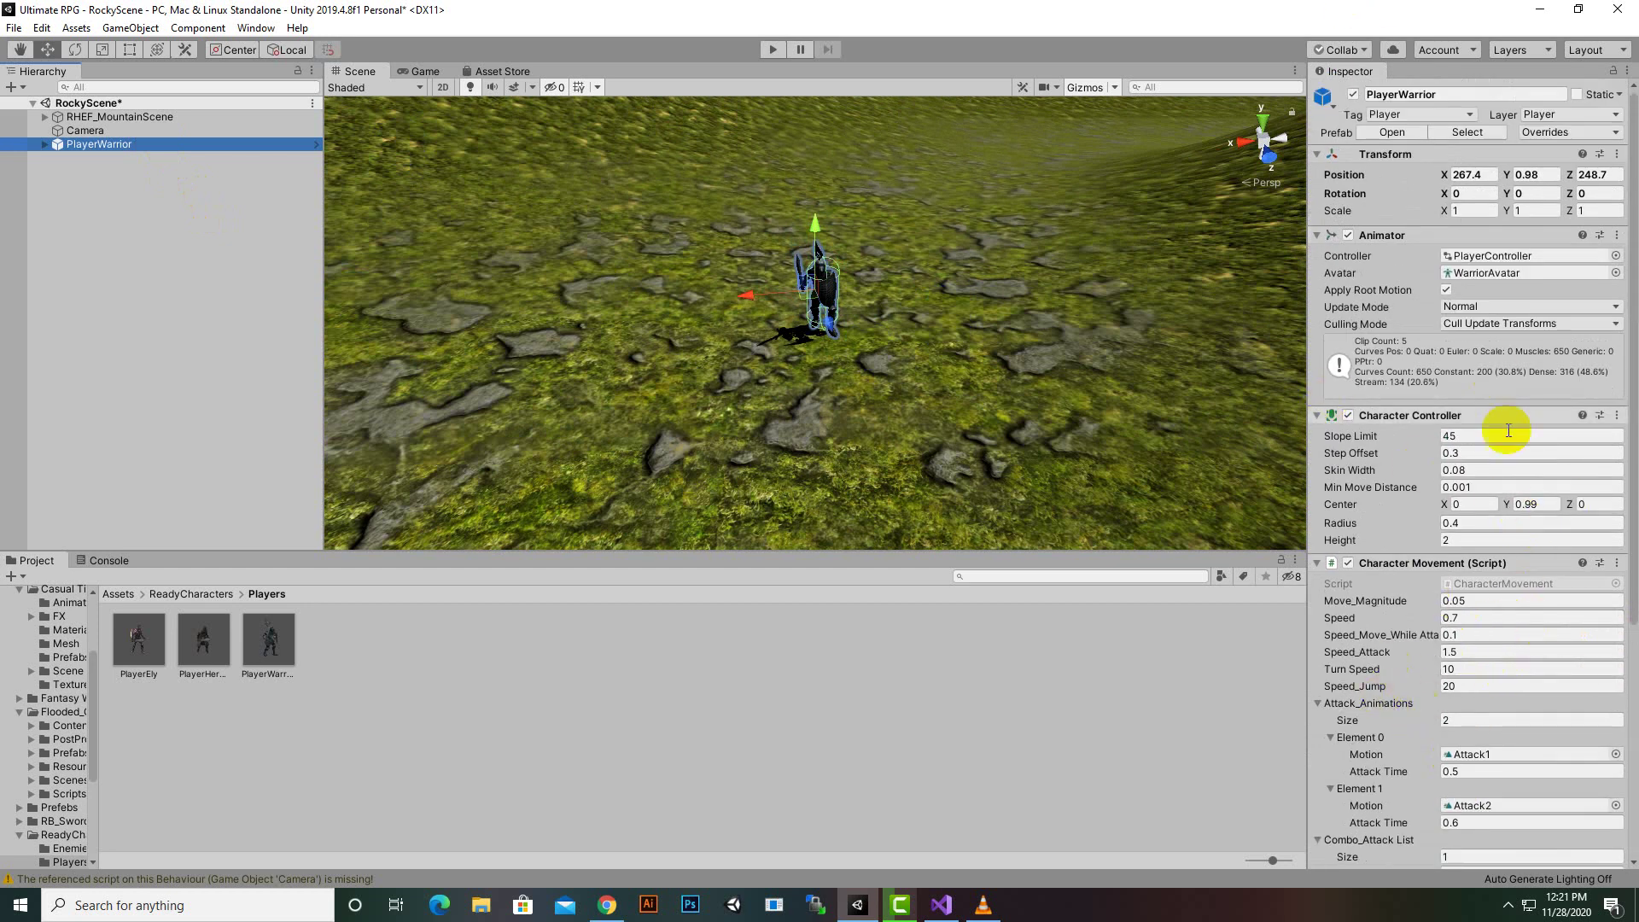
left_click(1111, 505)
Step: Play the scene, walk and run the warrior around the hillside with WASD, then stop
left_click(774, 49)
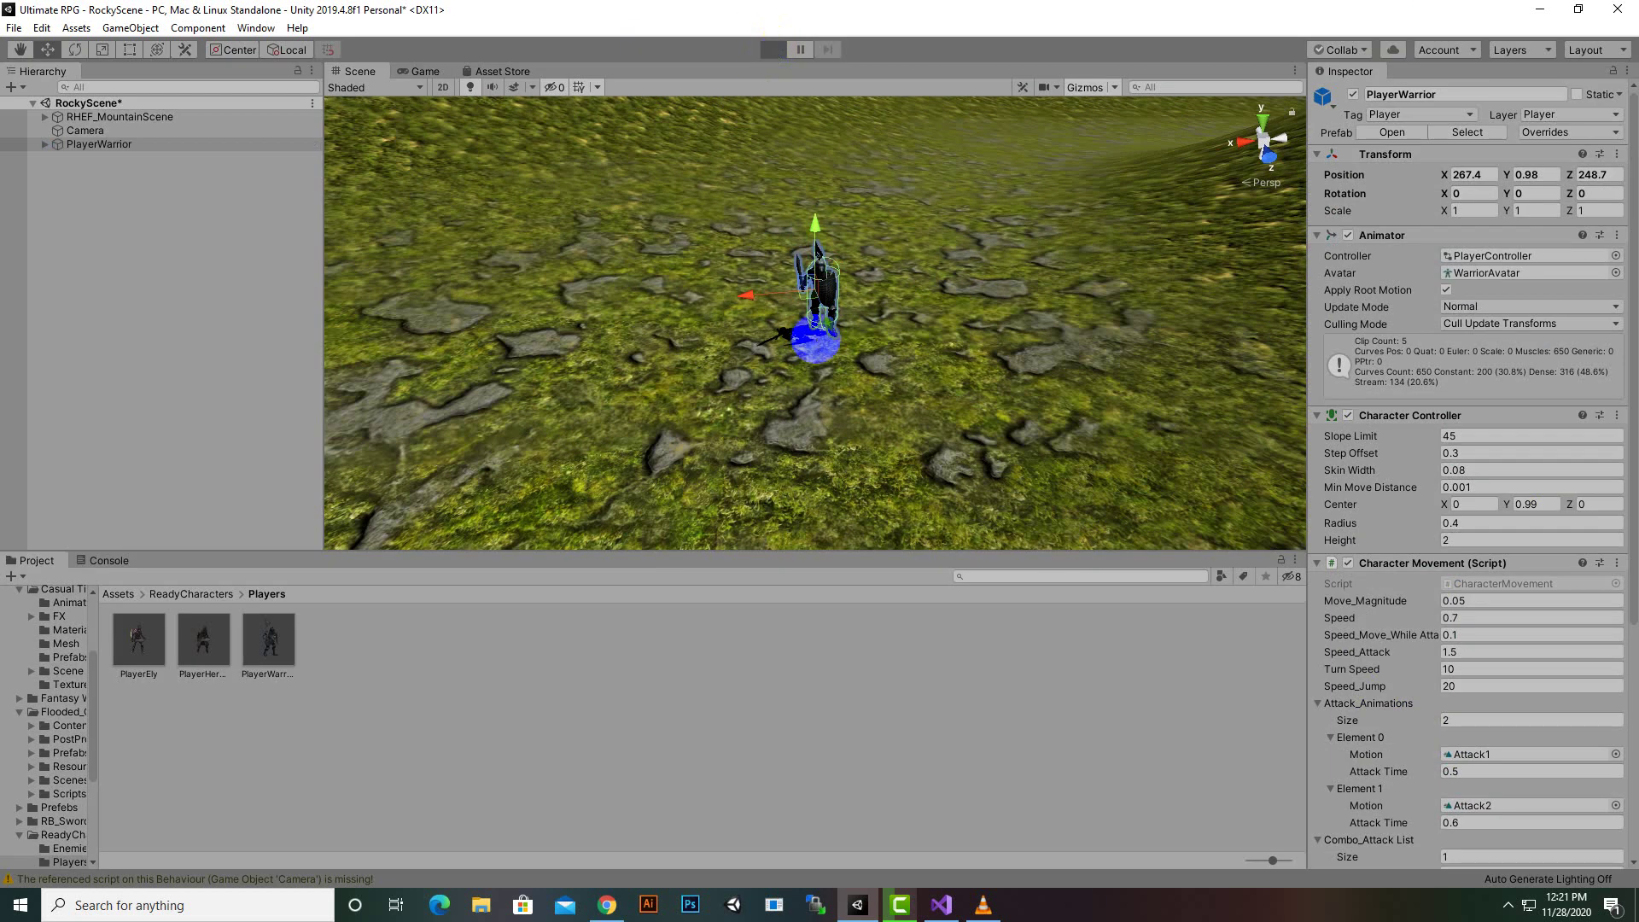
key("w")
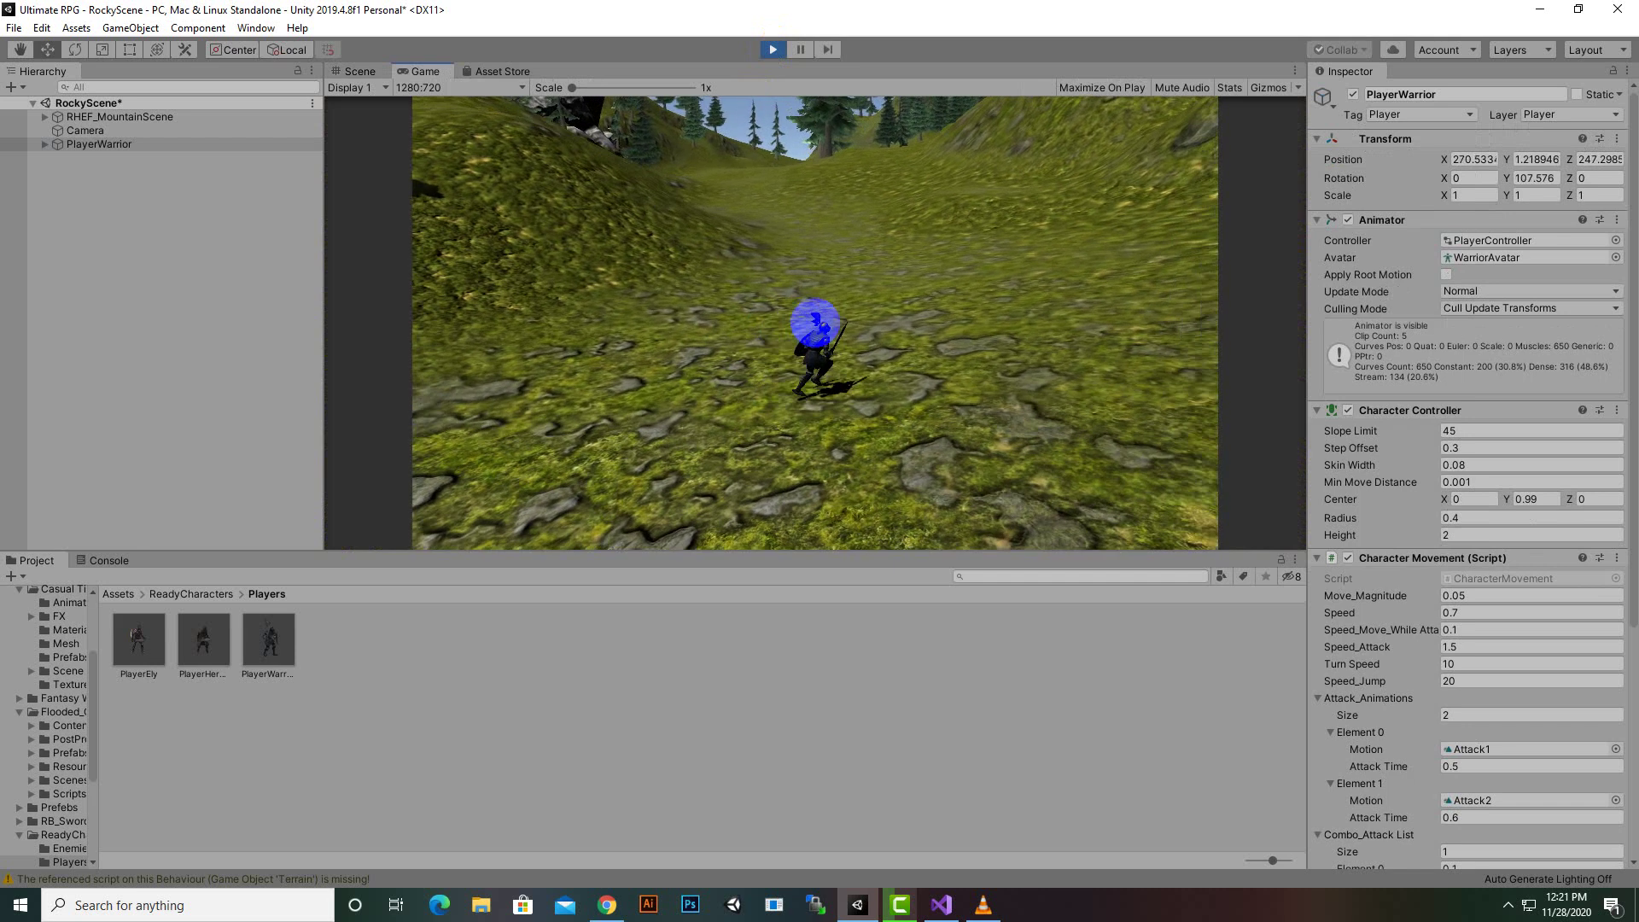
key("w")
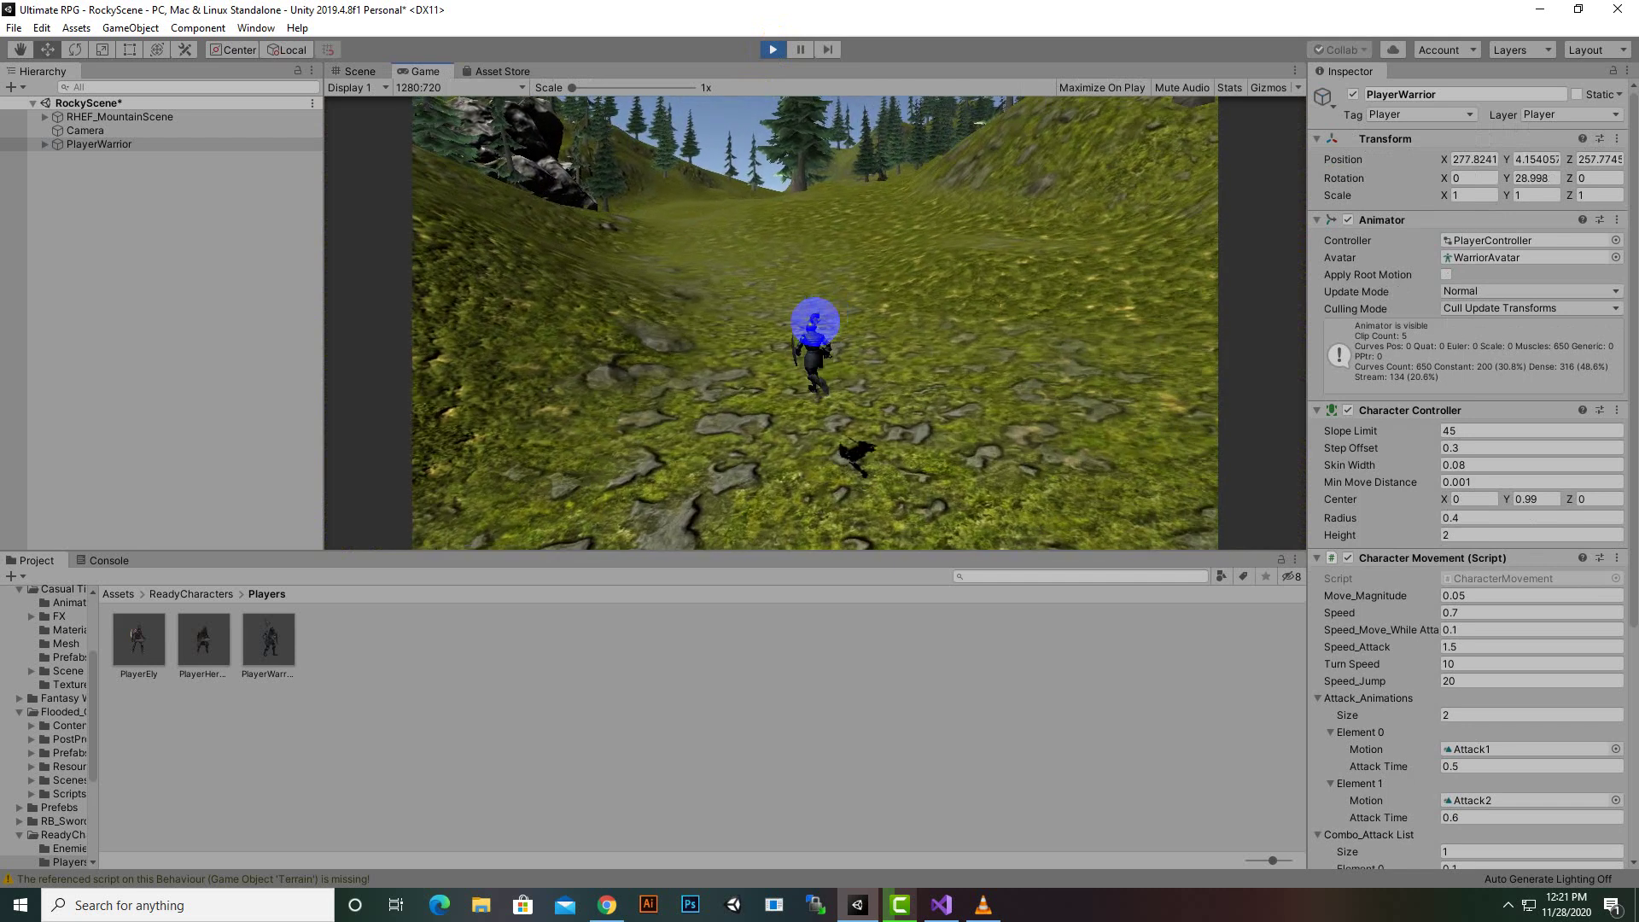
key("d")
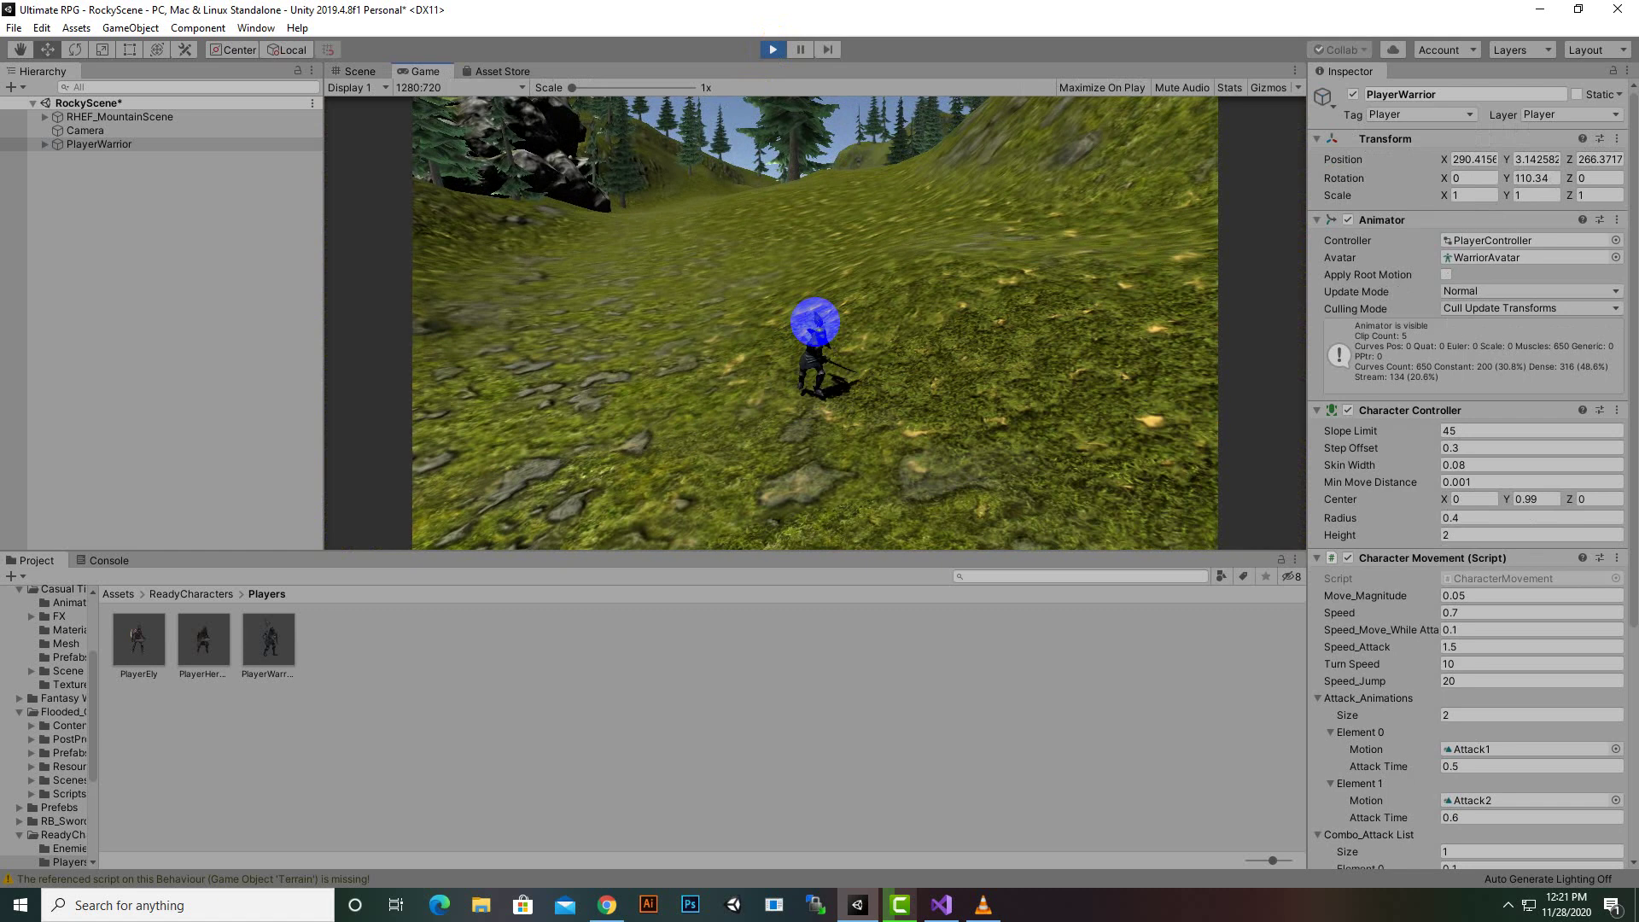
key("s")
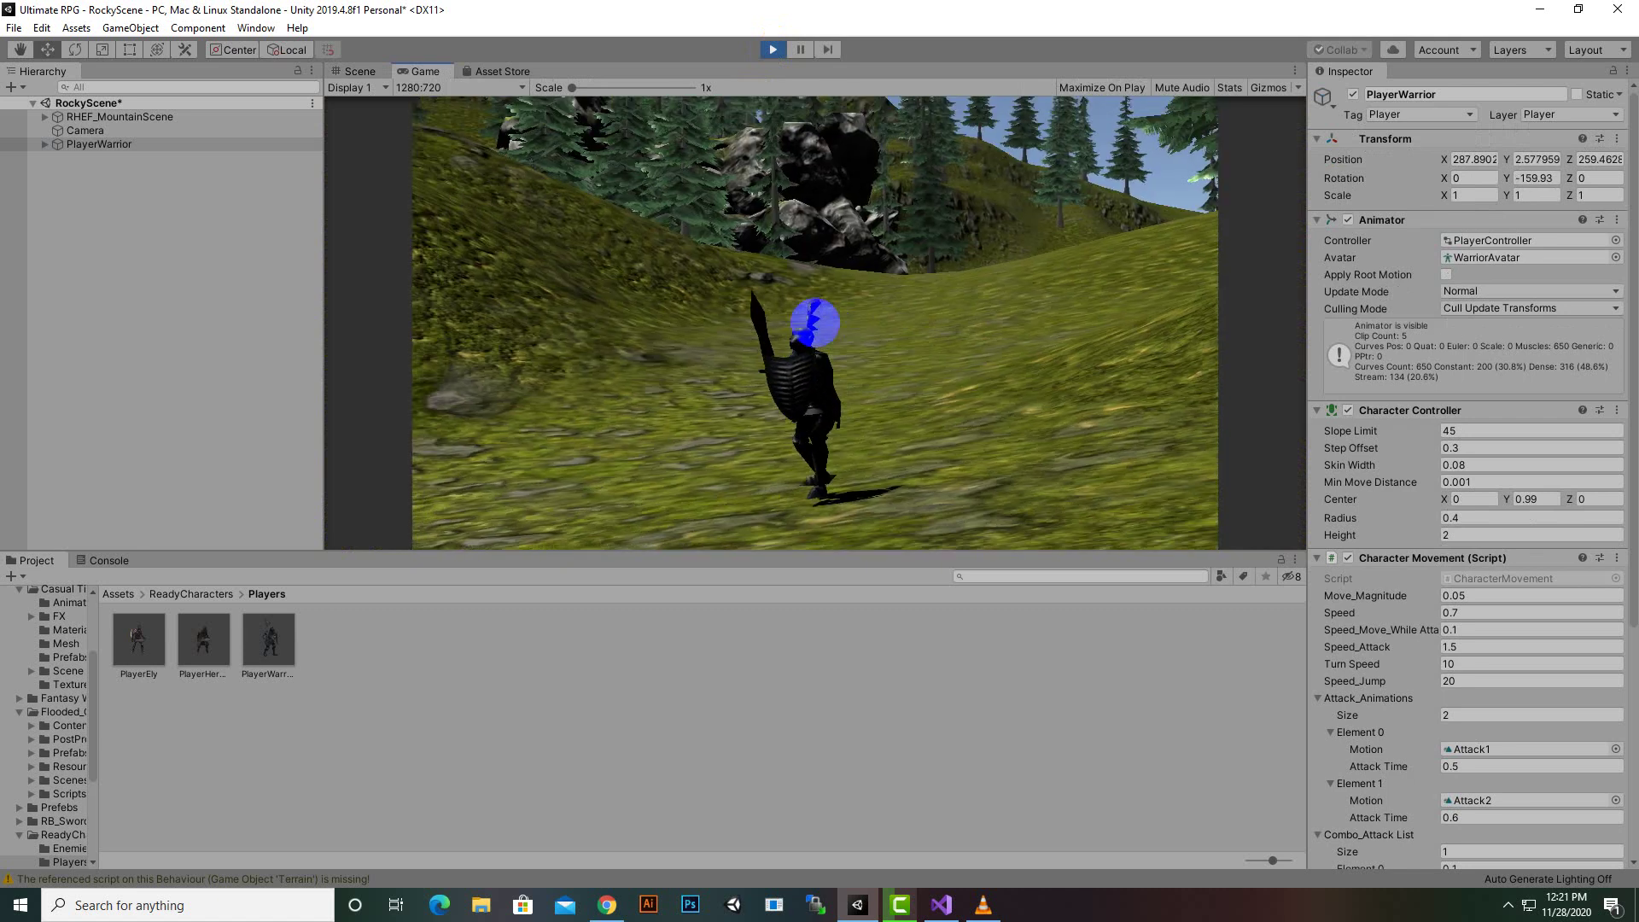
key("w")
key("d")
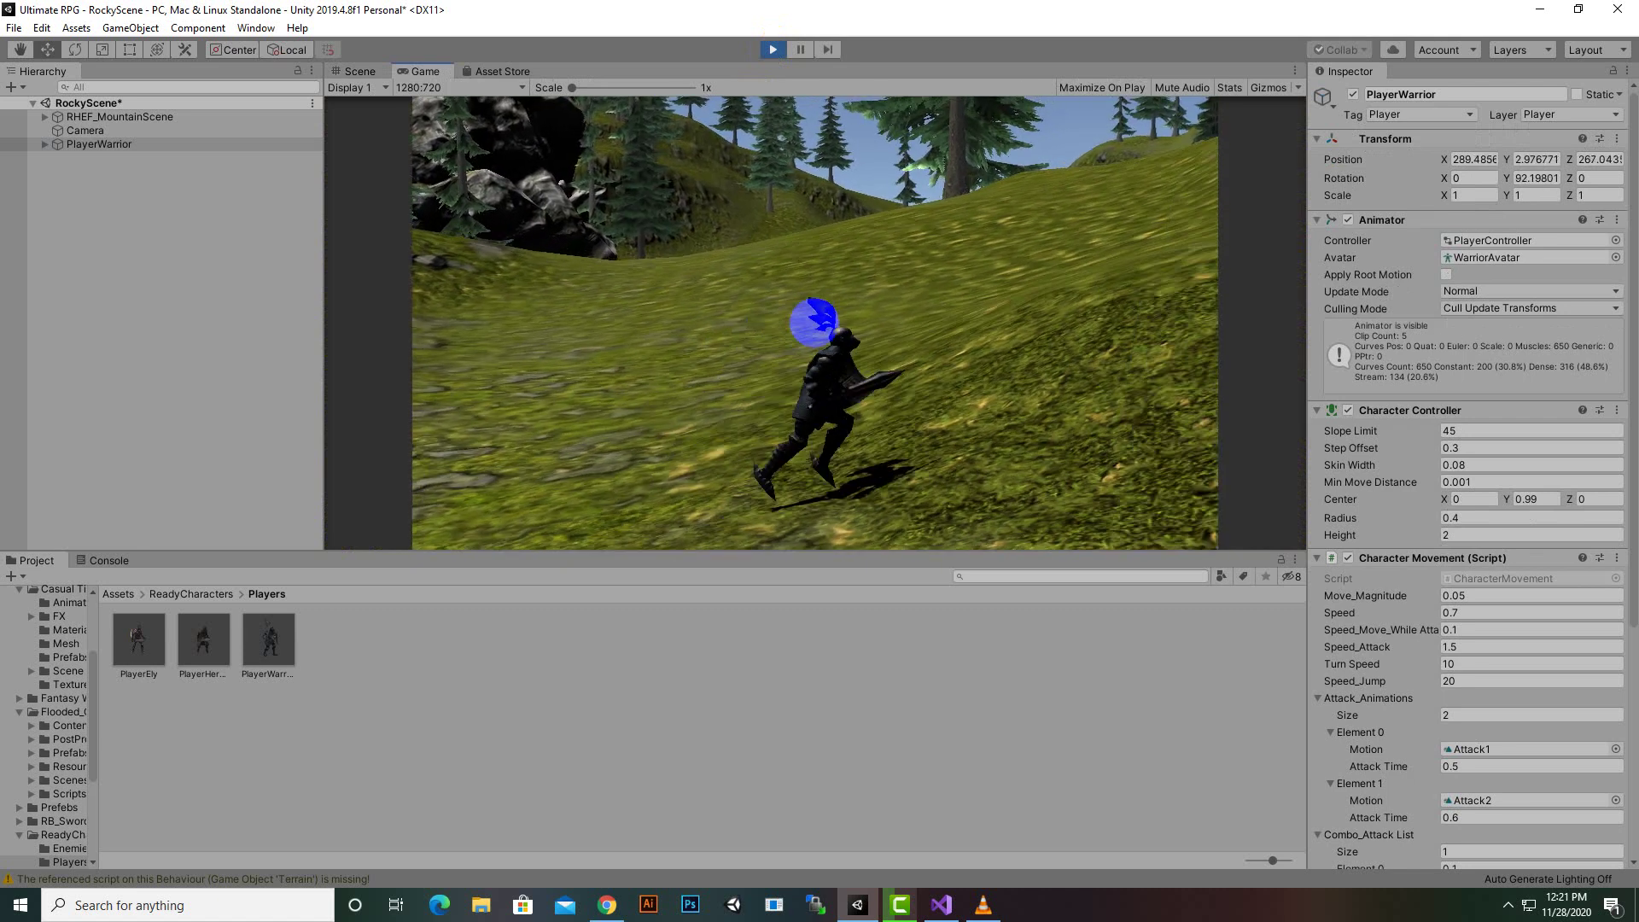
key("w")
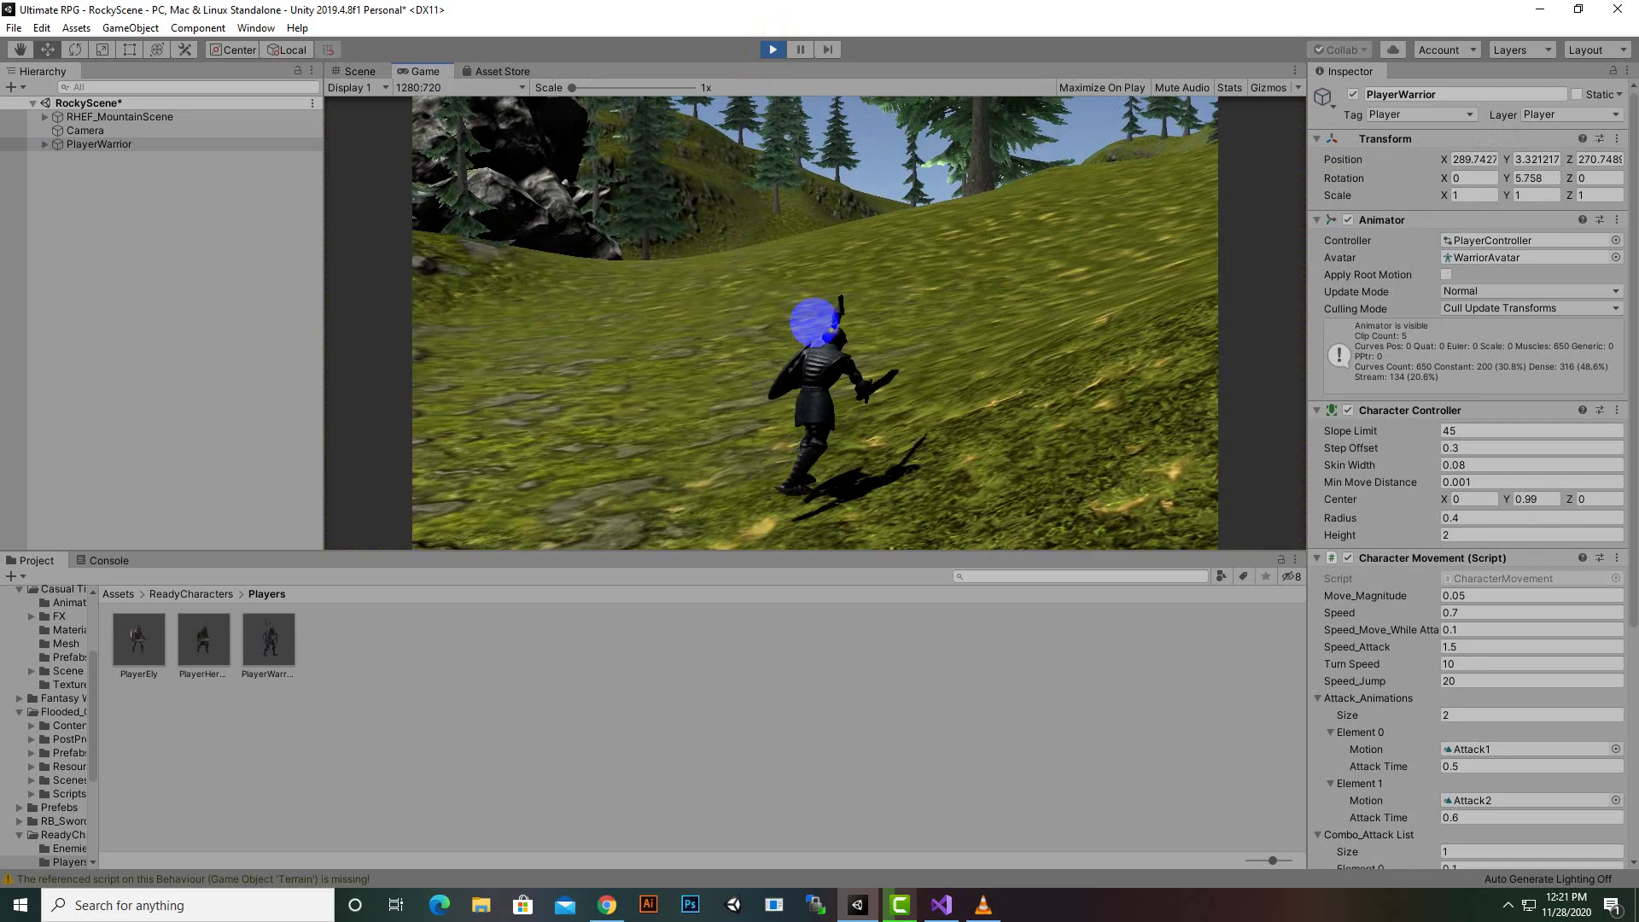
key("w")
key("a")
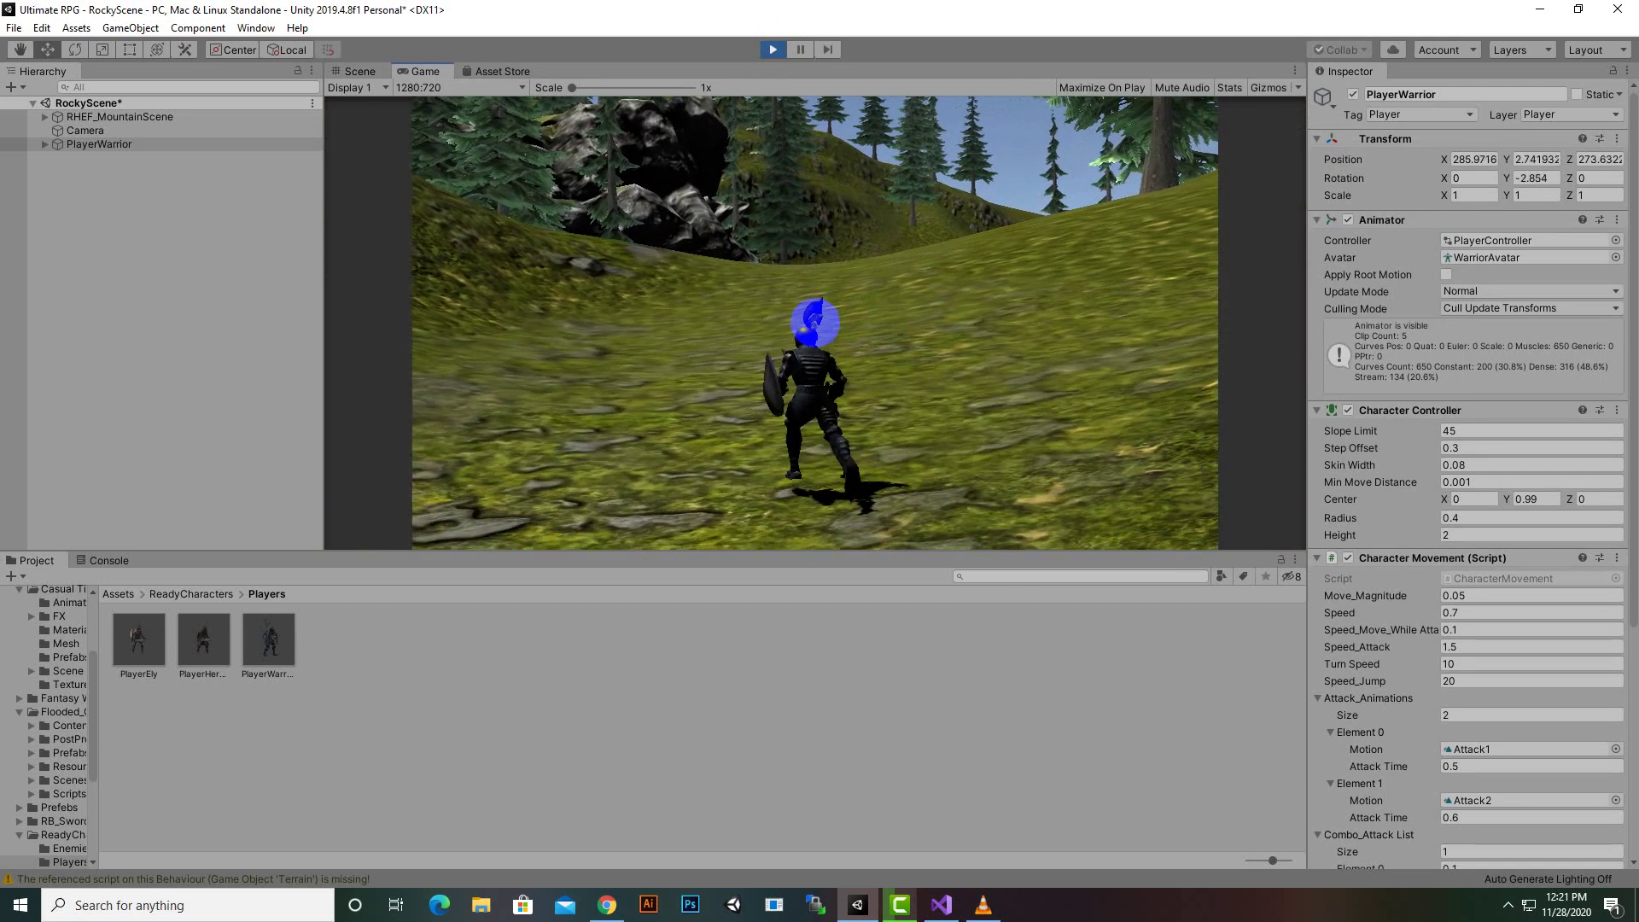
left_click(772, 49)
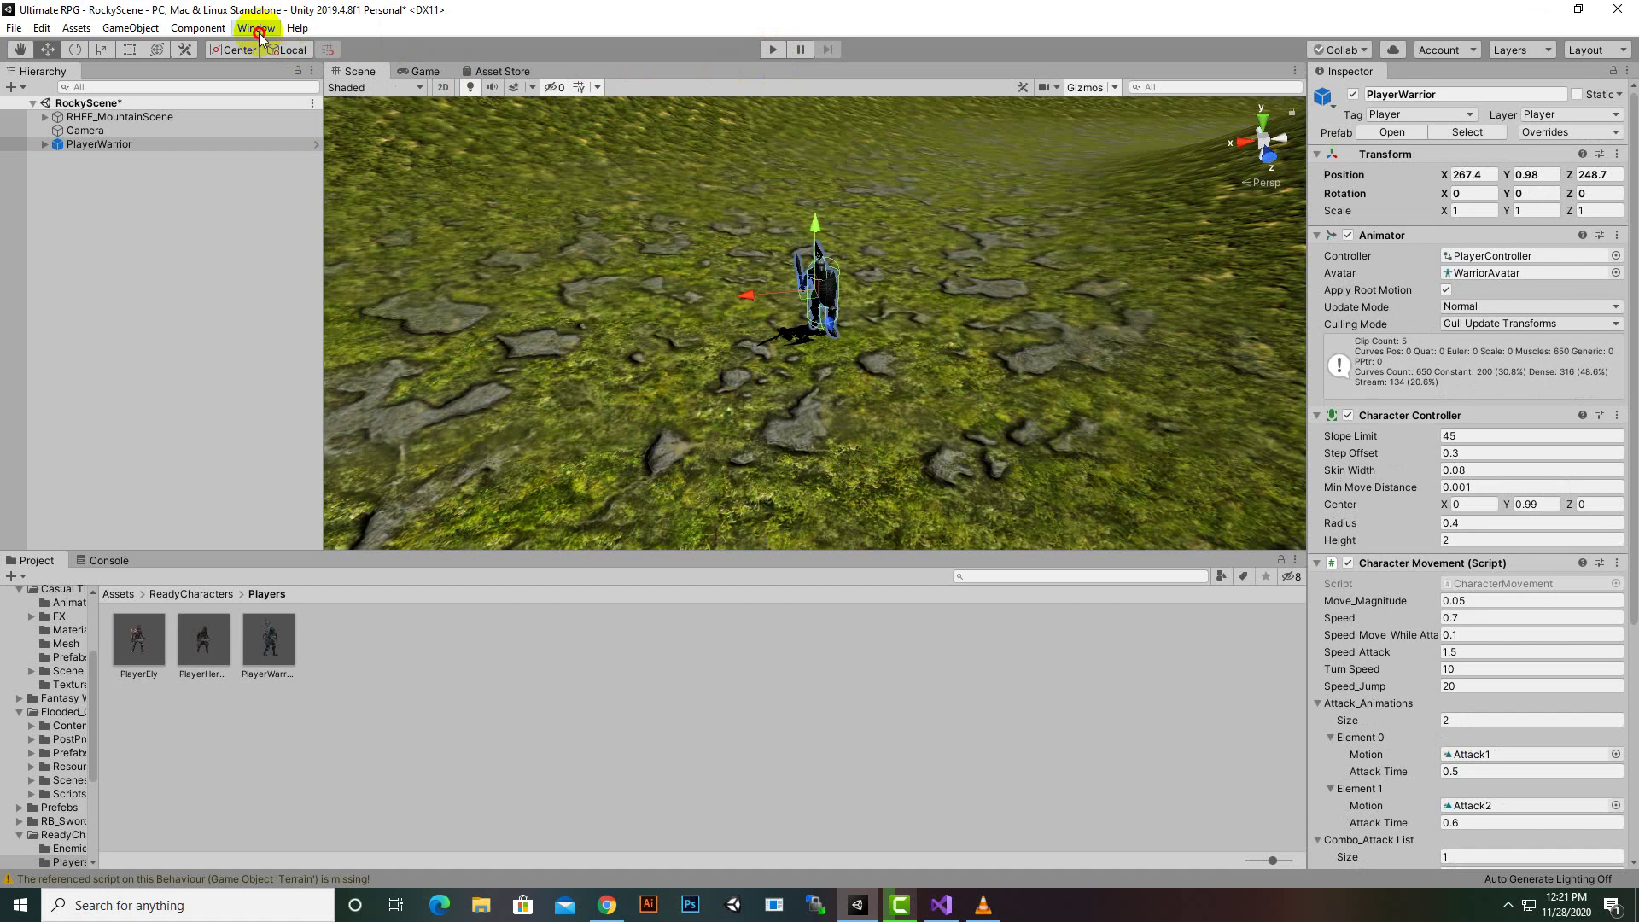
Step: Set the Environment Lighting Source to Color in Lighting Settings
left_click(256, 28)
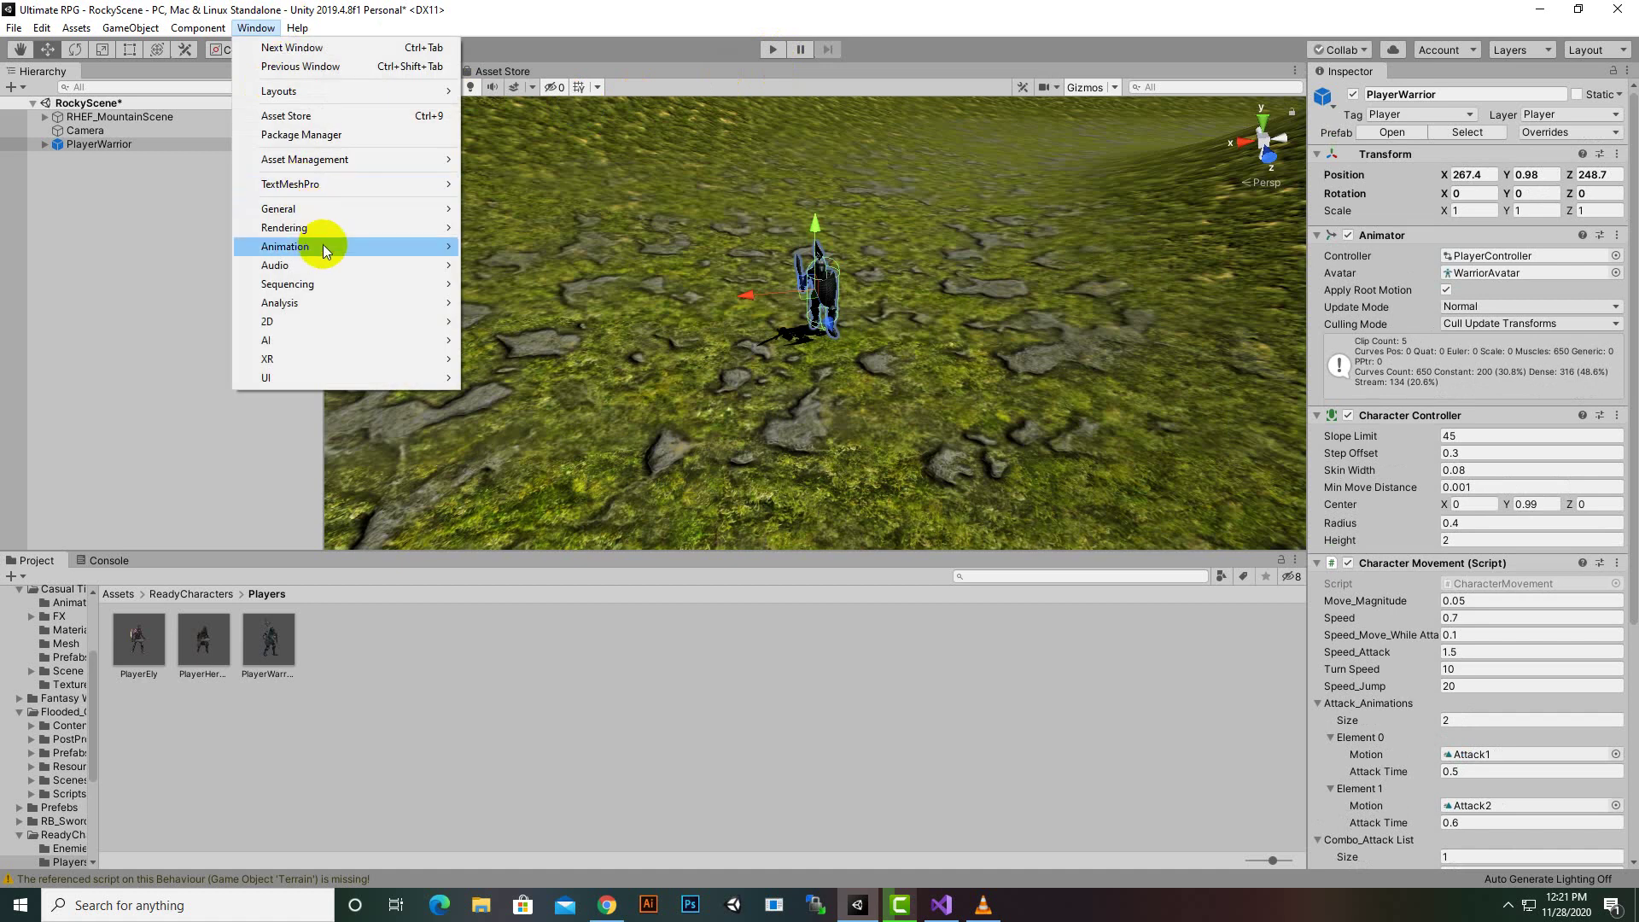
mouse_move(324, 229)
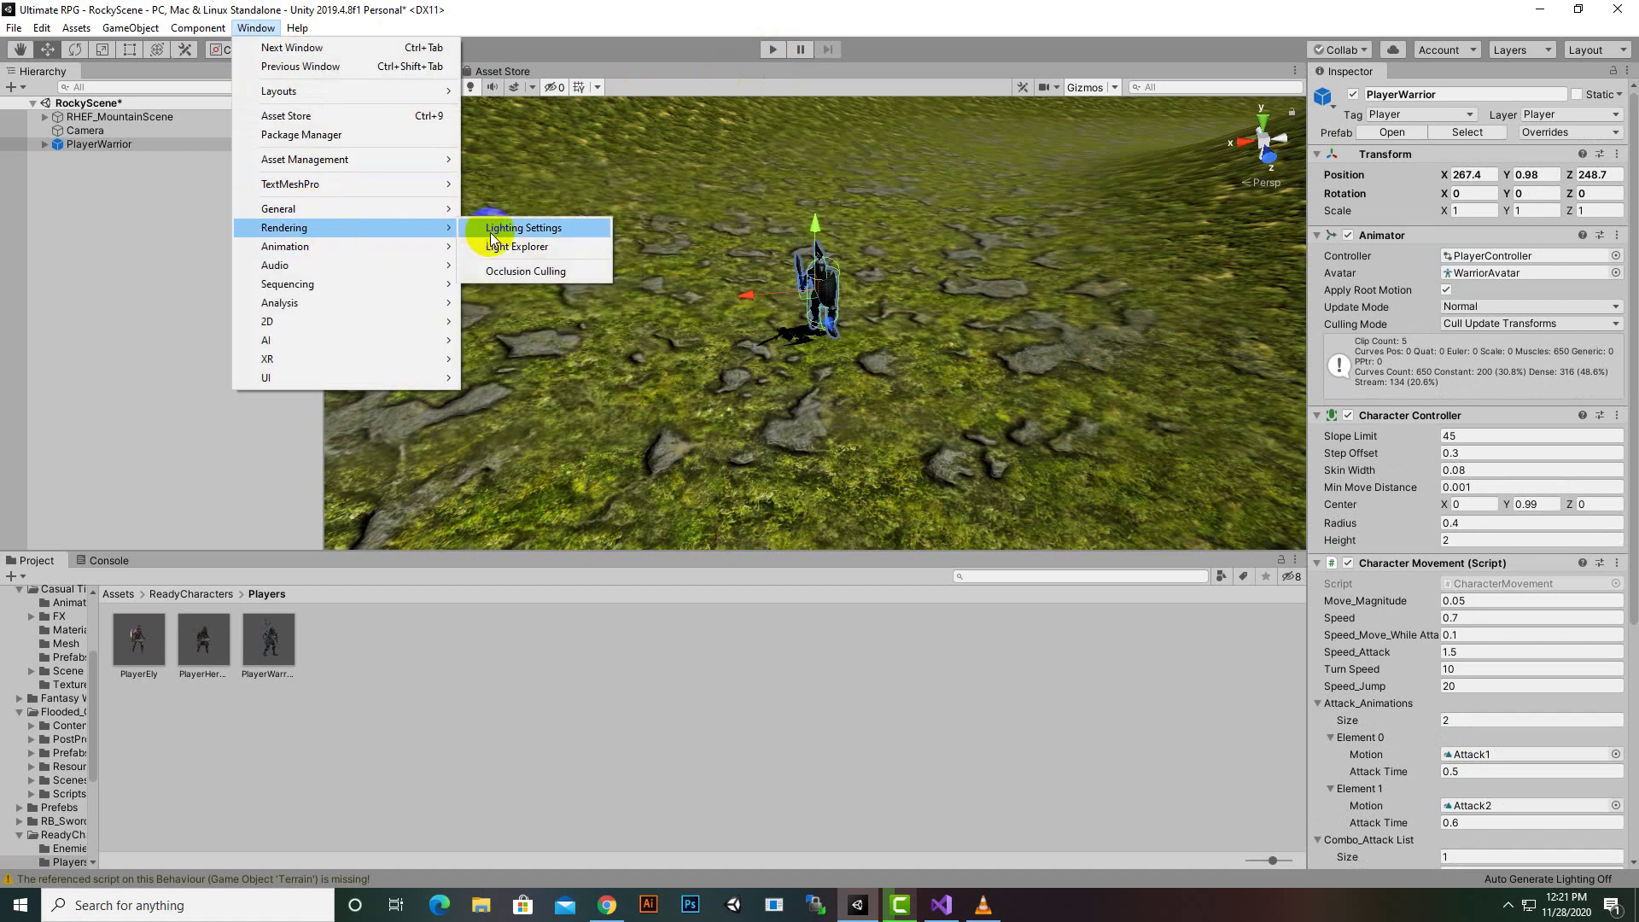
left_click(490, 229)
left_click(1205, 428)
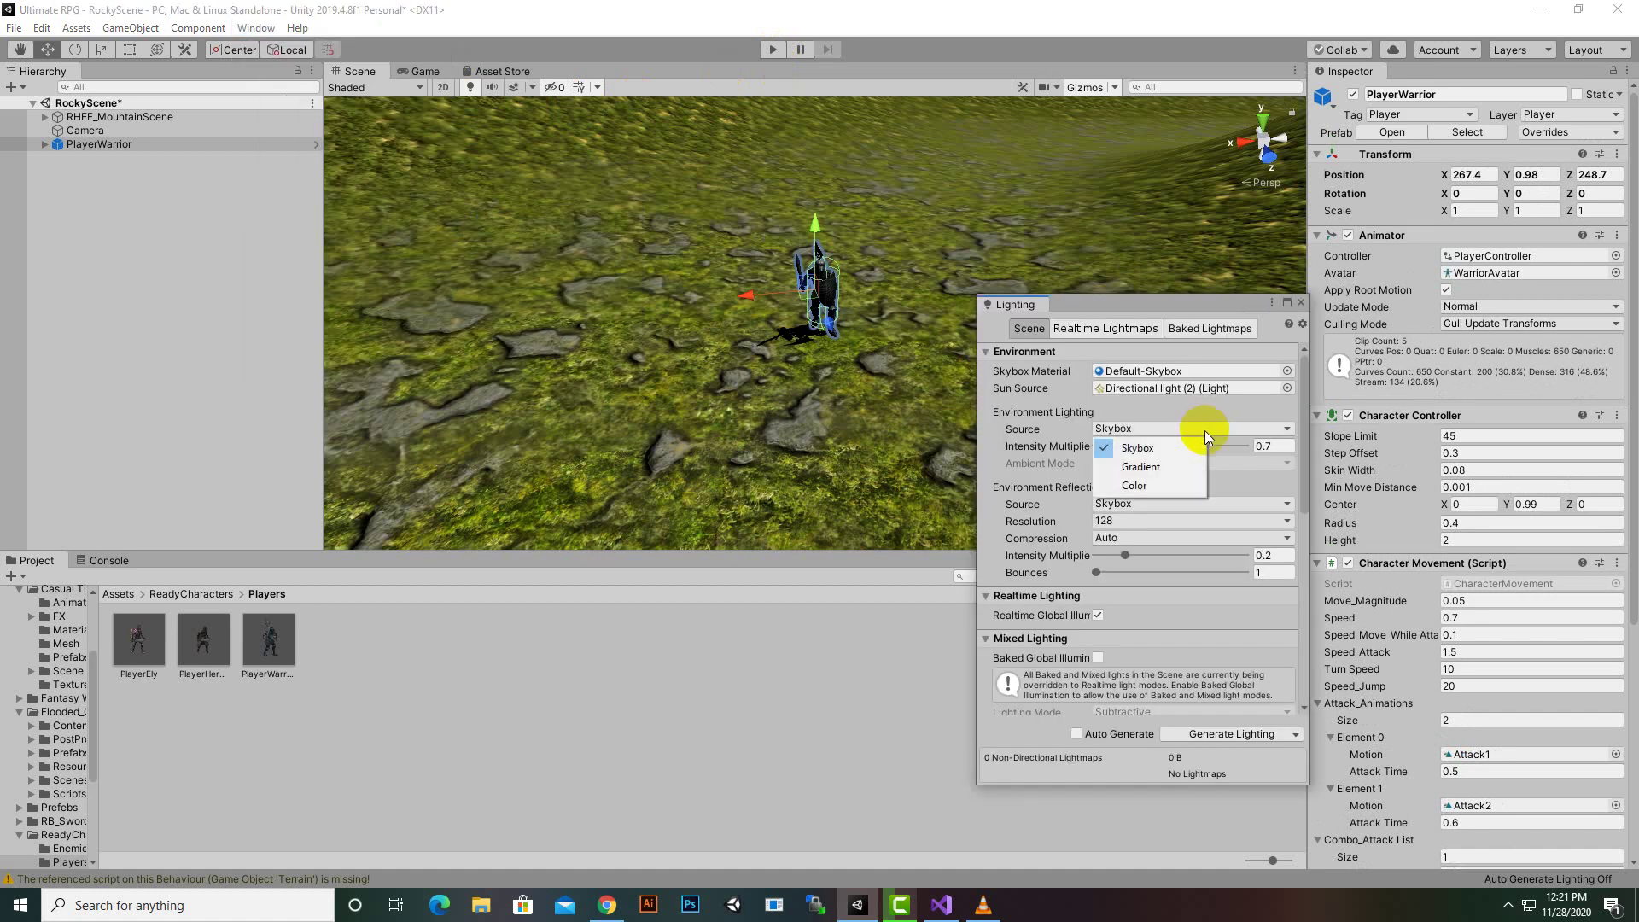
left_click(1175, 482)
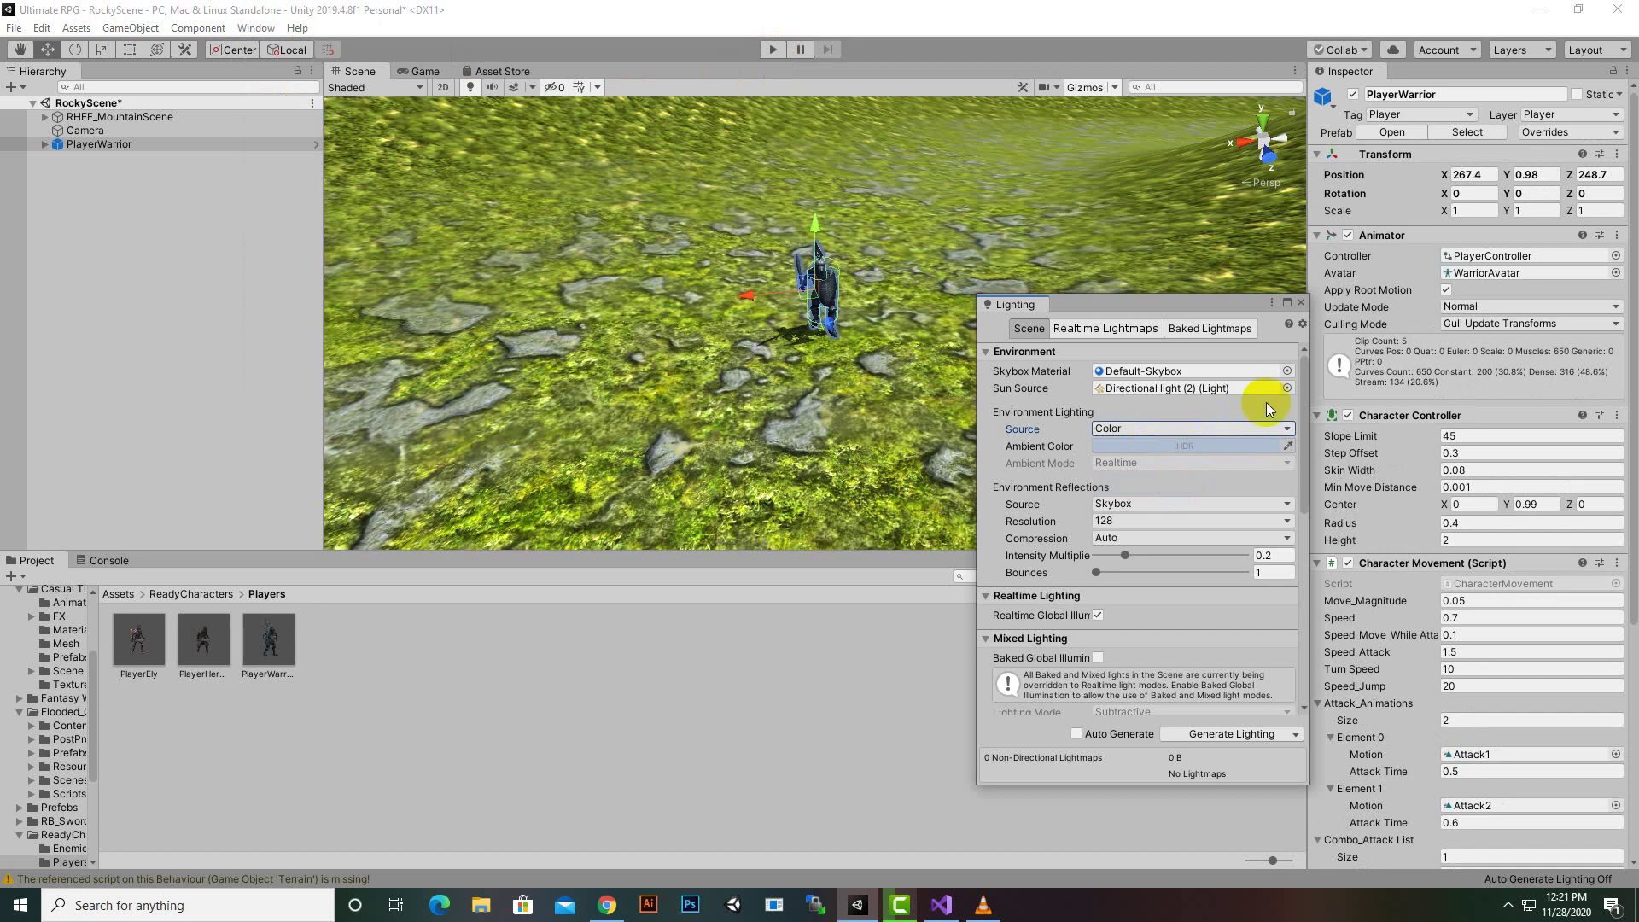
left_click(1299, 302)
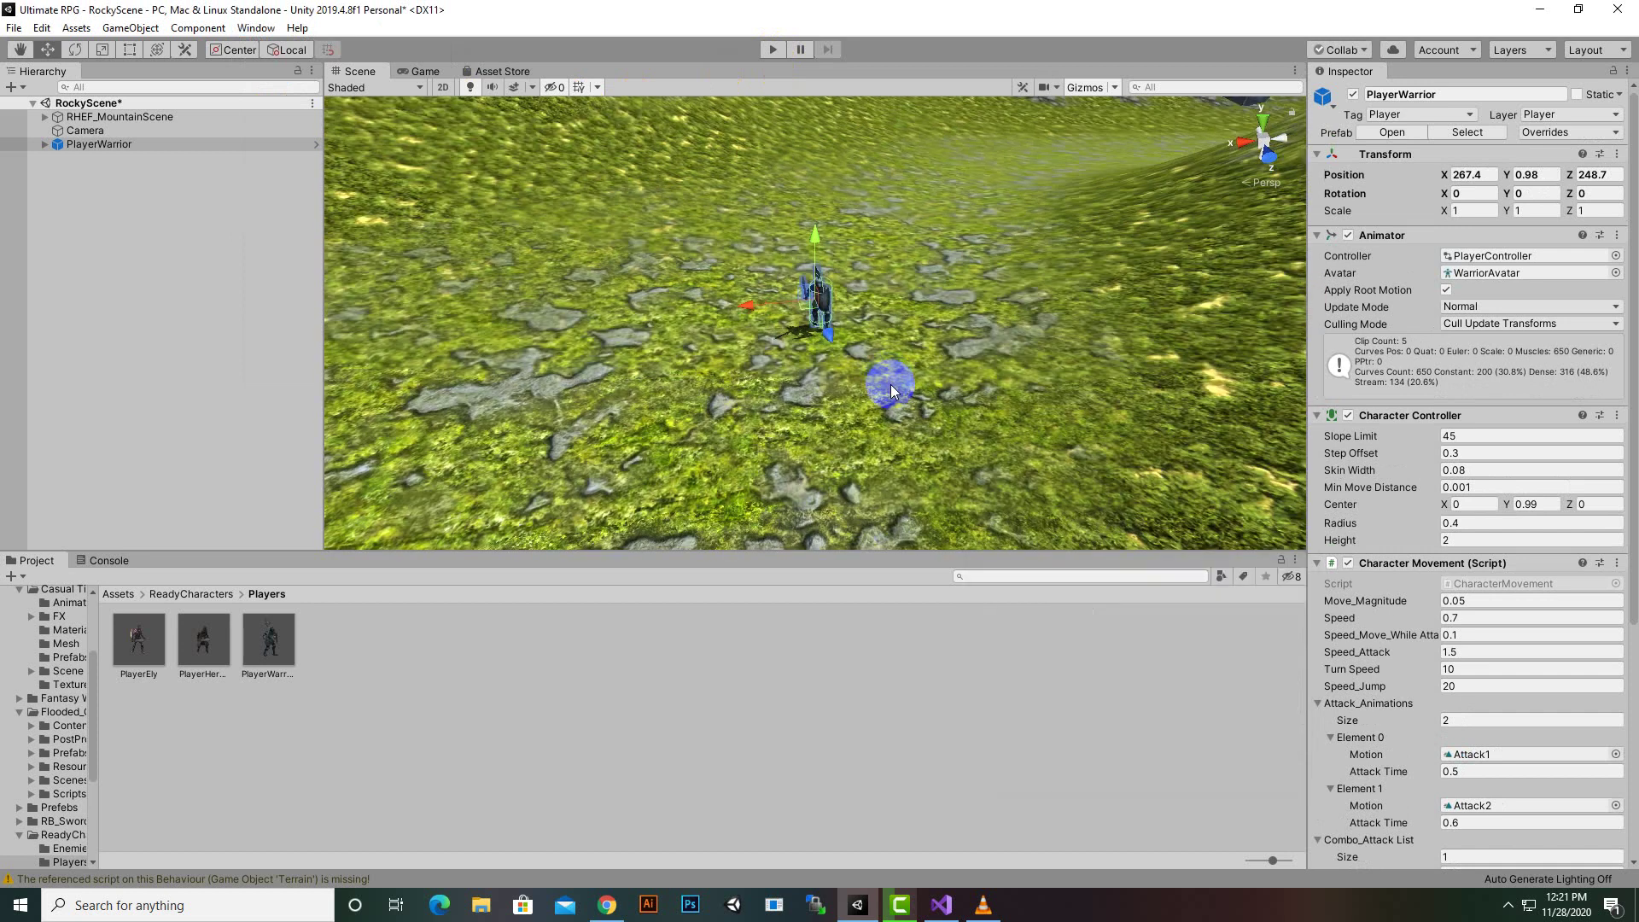
Step: Play-test the brighter scene briefly, then return to the top Assets folder
right_click_drag(891, 391, 891, 391)
left_click(773, 49)
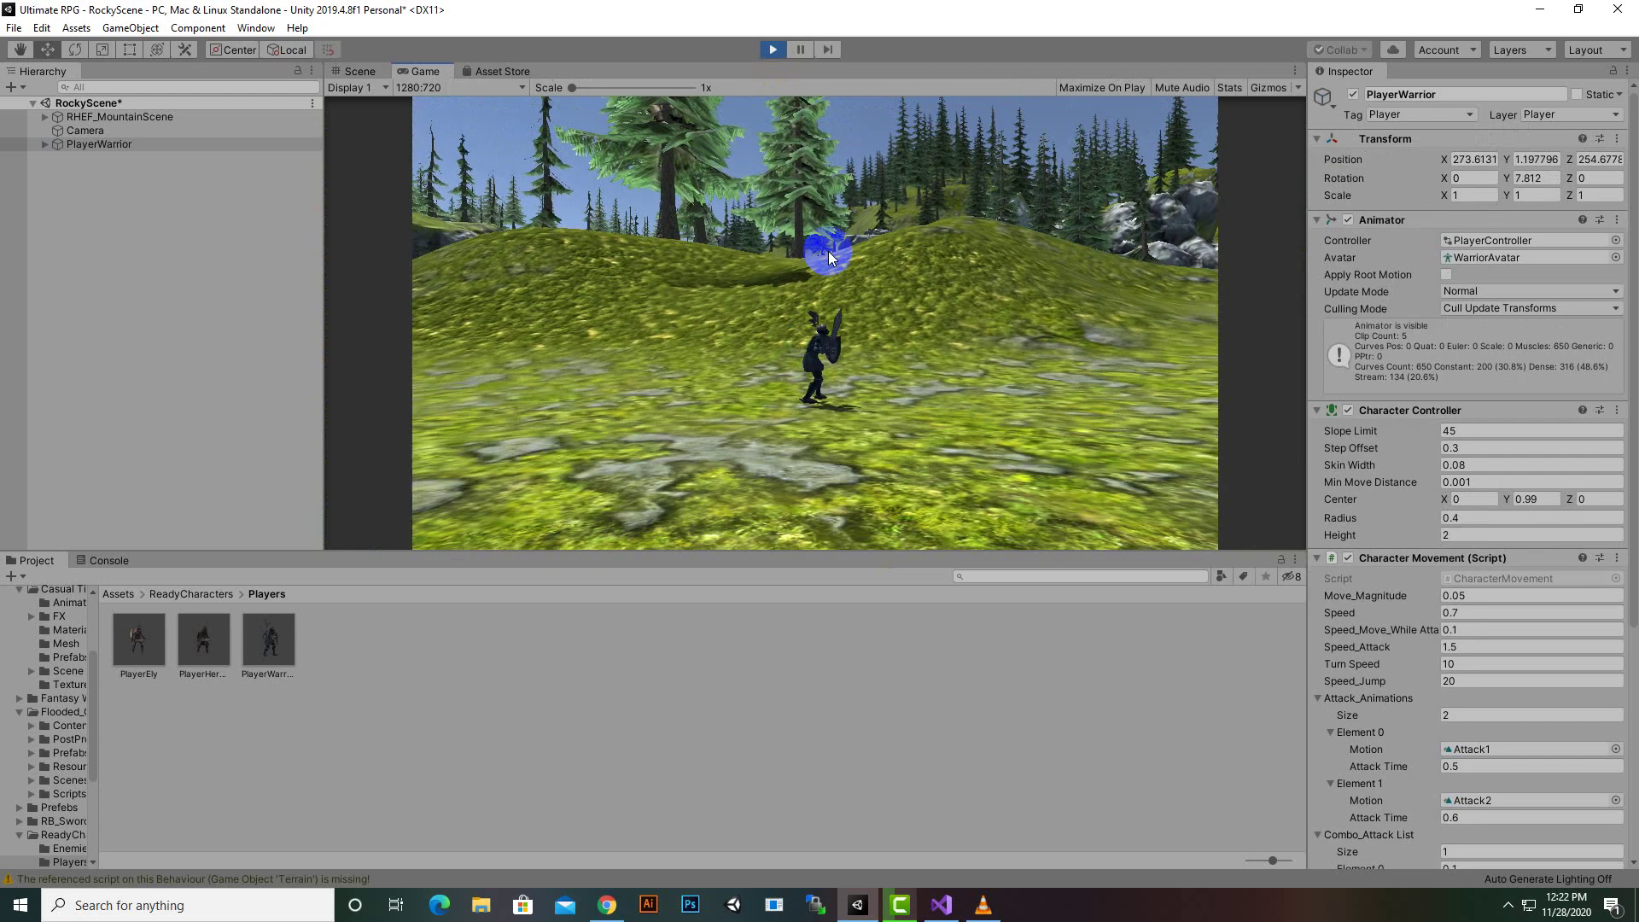
left_click(771, 52)
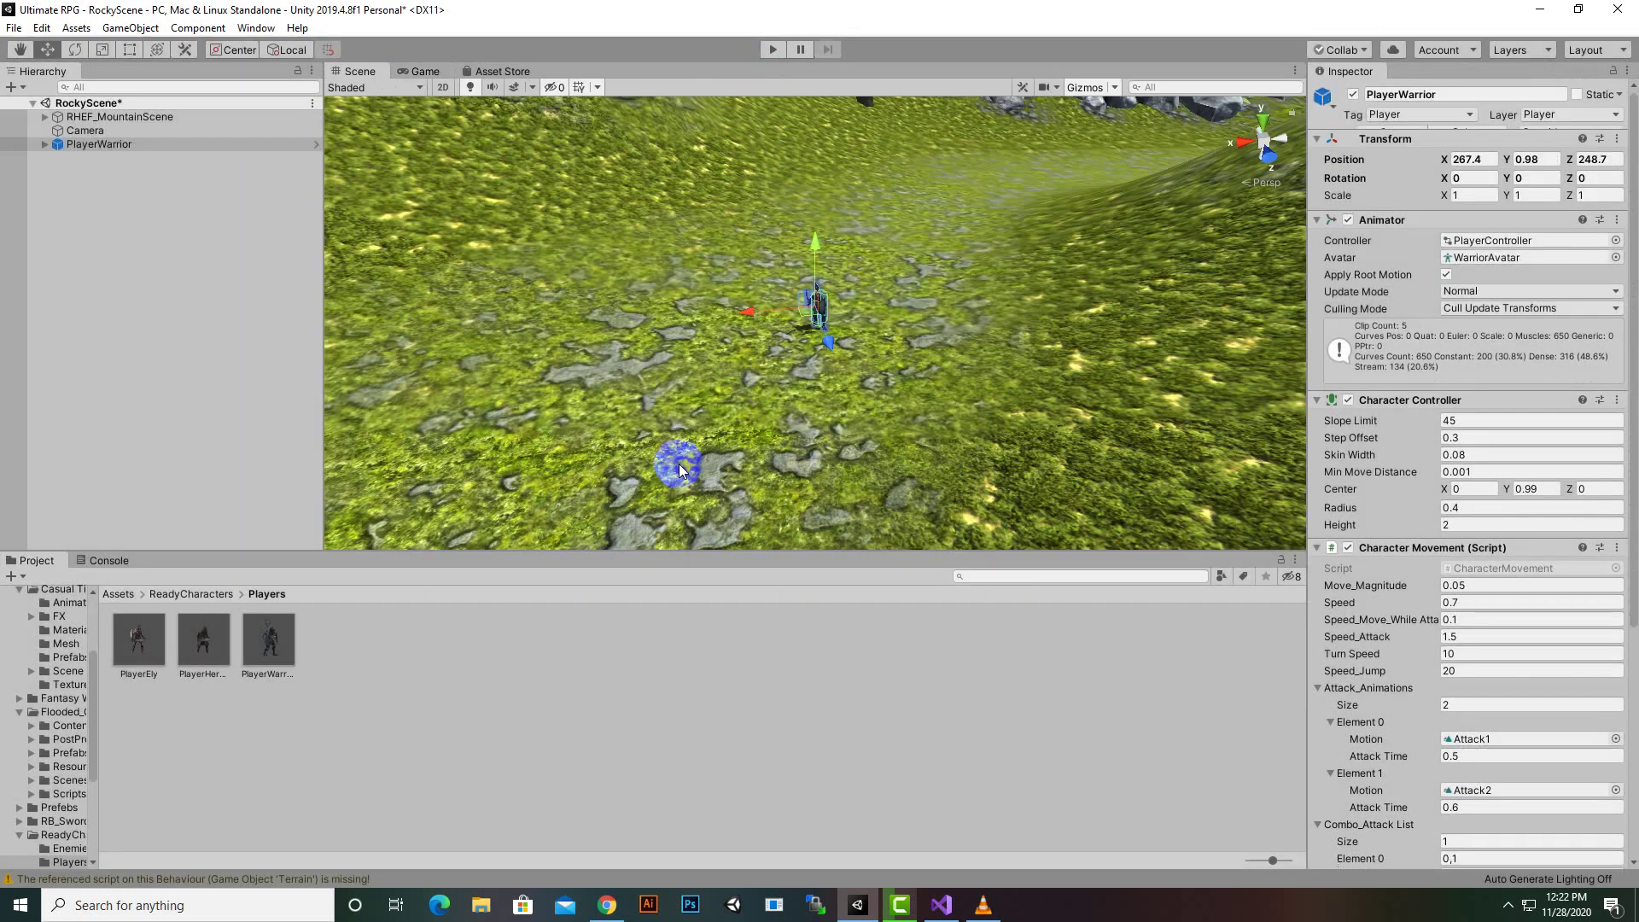
left_click(128, 595)
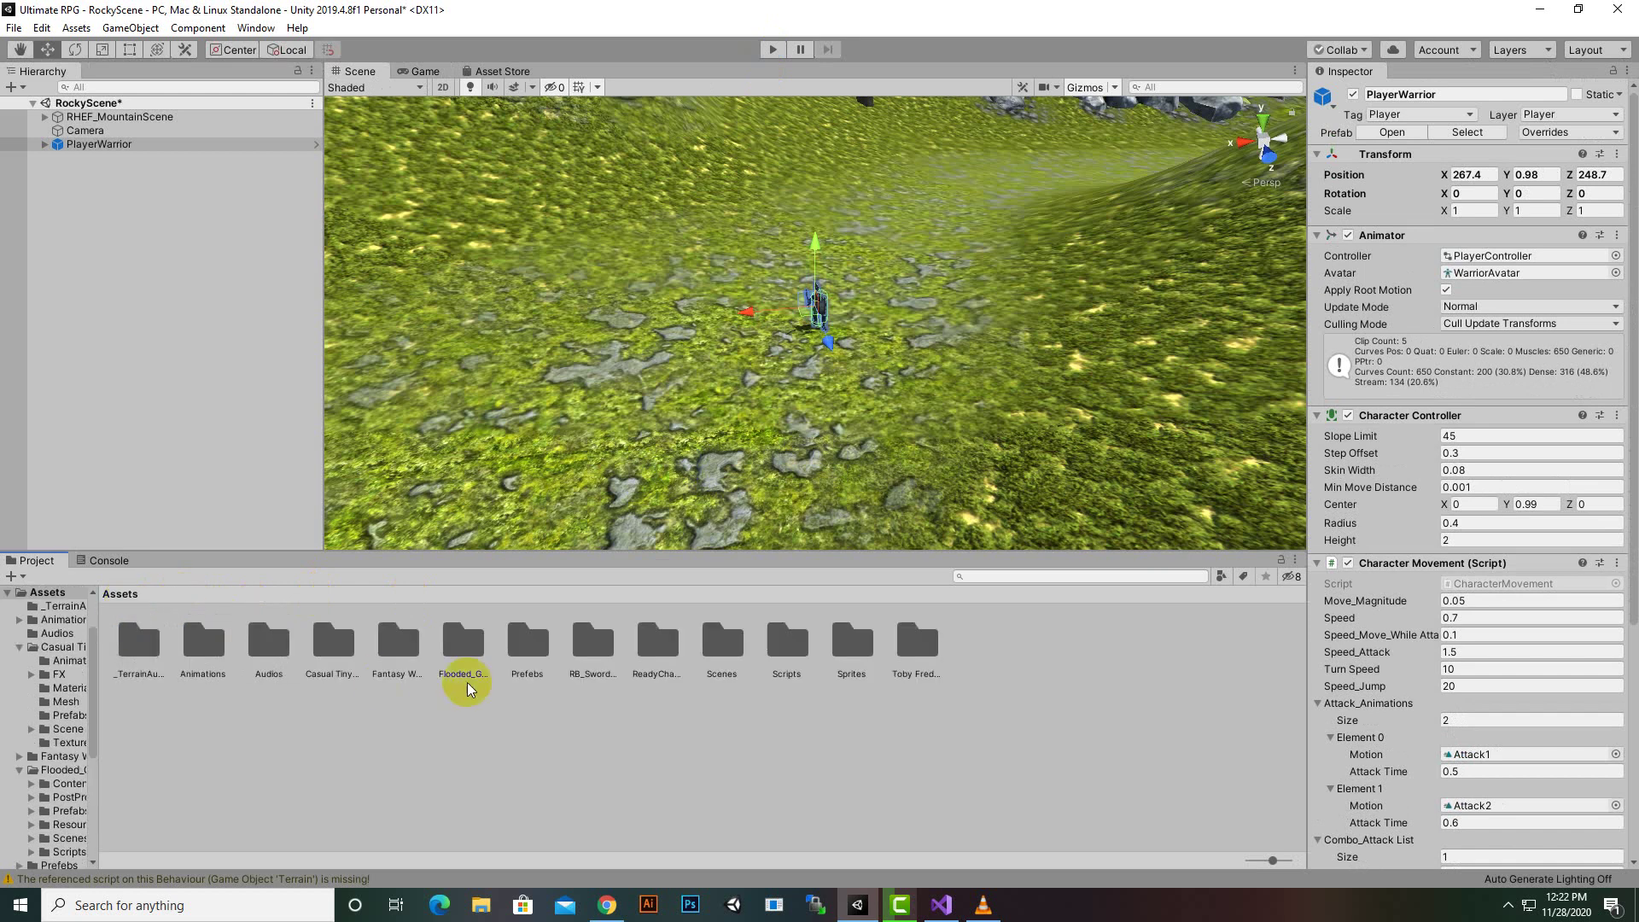
Step: Open JungleScene from the Scenes folder, saving RockyScene's changes first
double_click(708, 647)
double_click(207, 672)
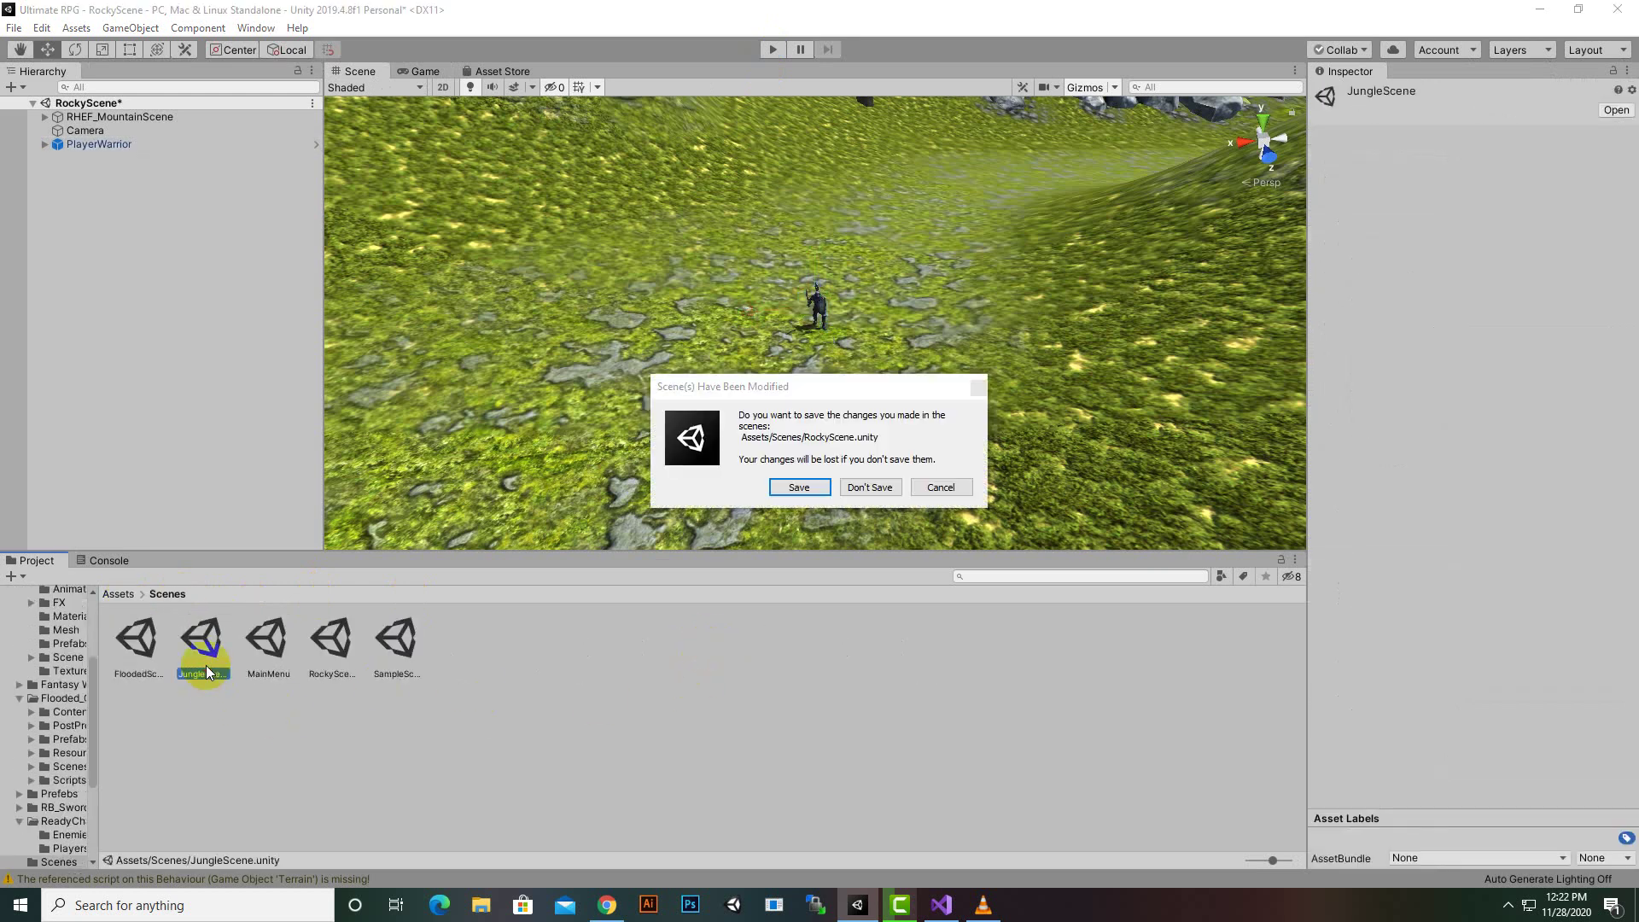
left_click(799, 485)
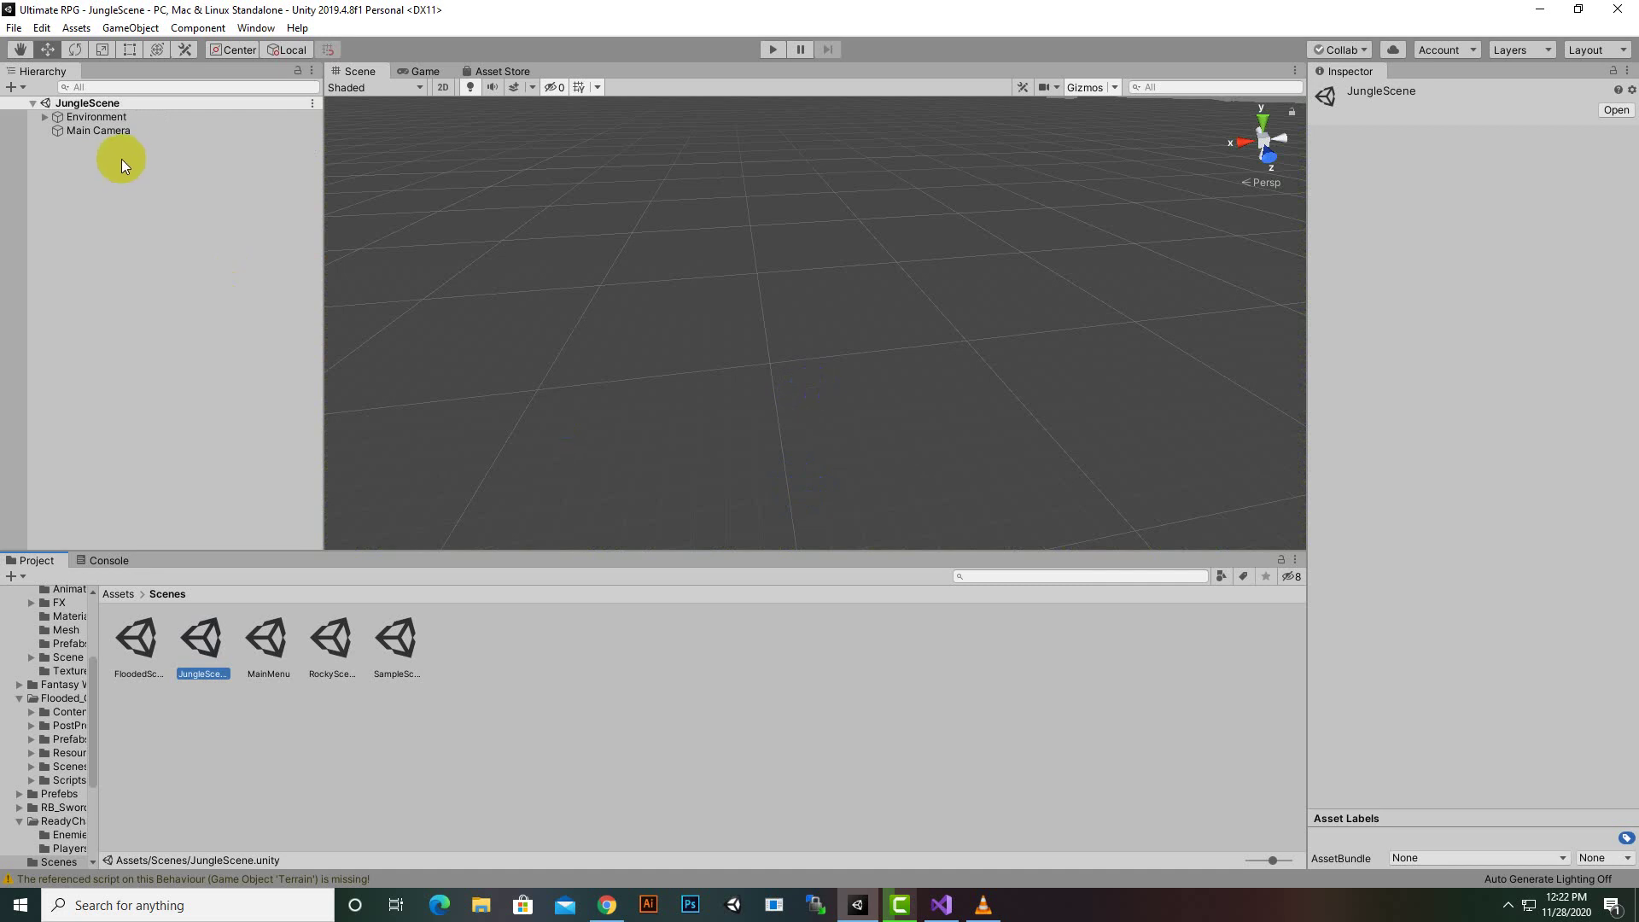
Step: Set JungleScene's Main Camera Position Y to 20 and add a Camera Orbit script
left_click(123, 134)
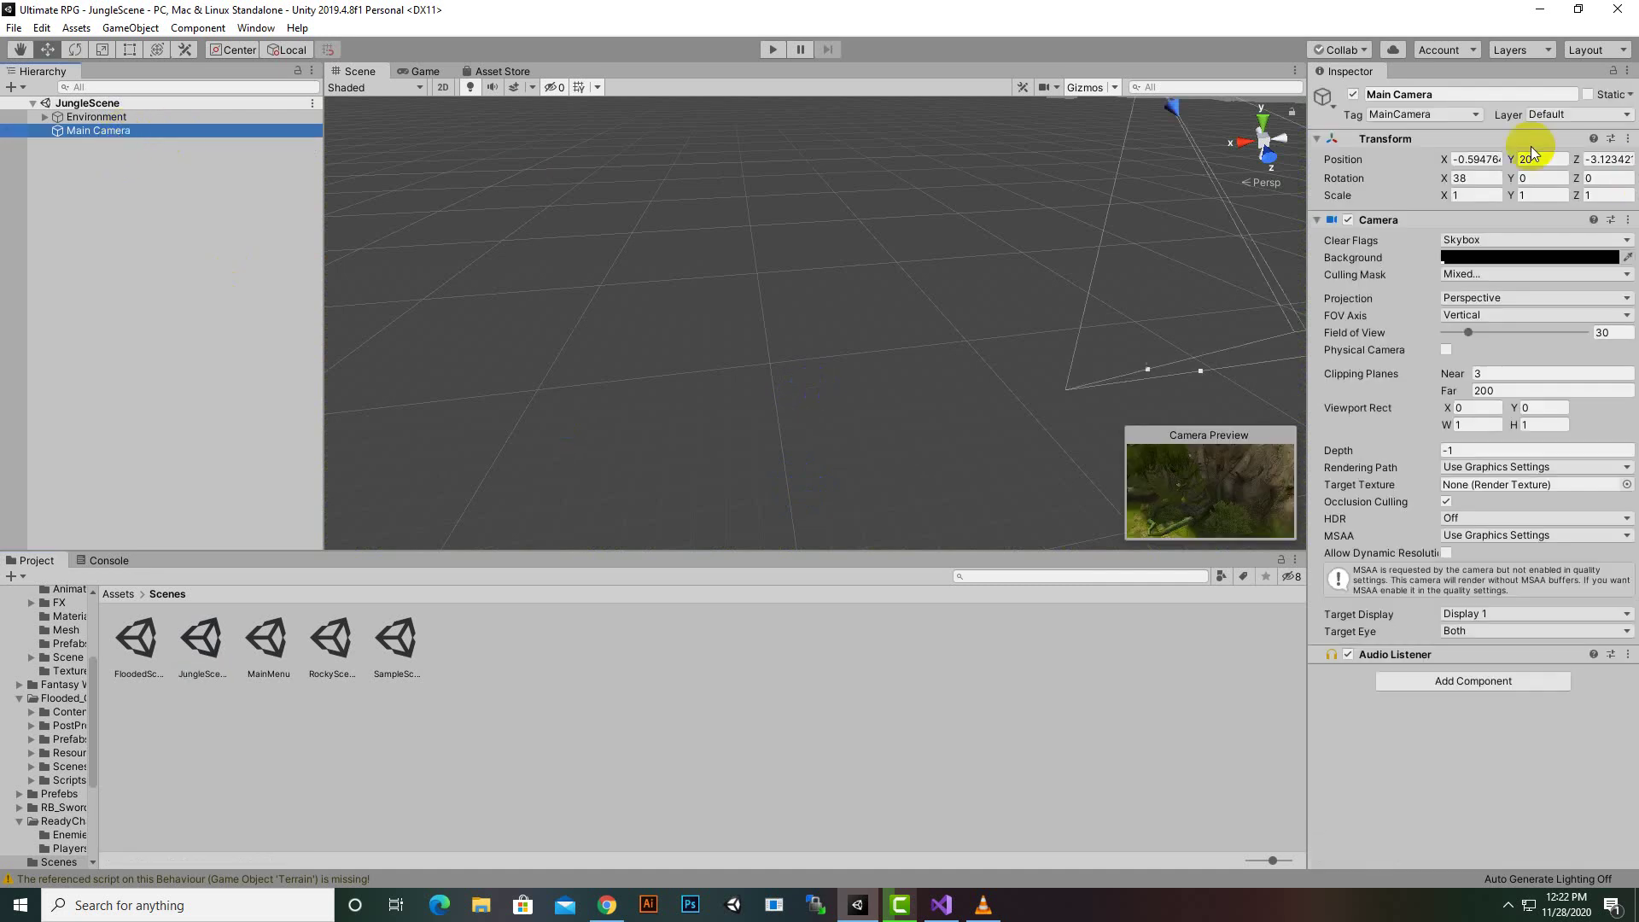
key("Return")
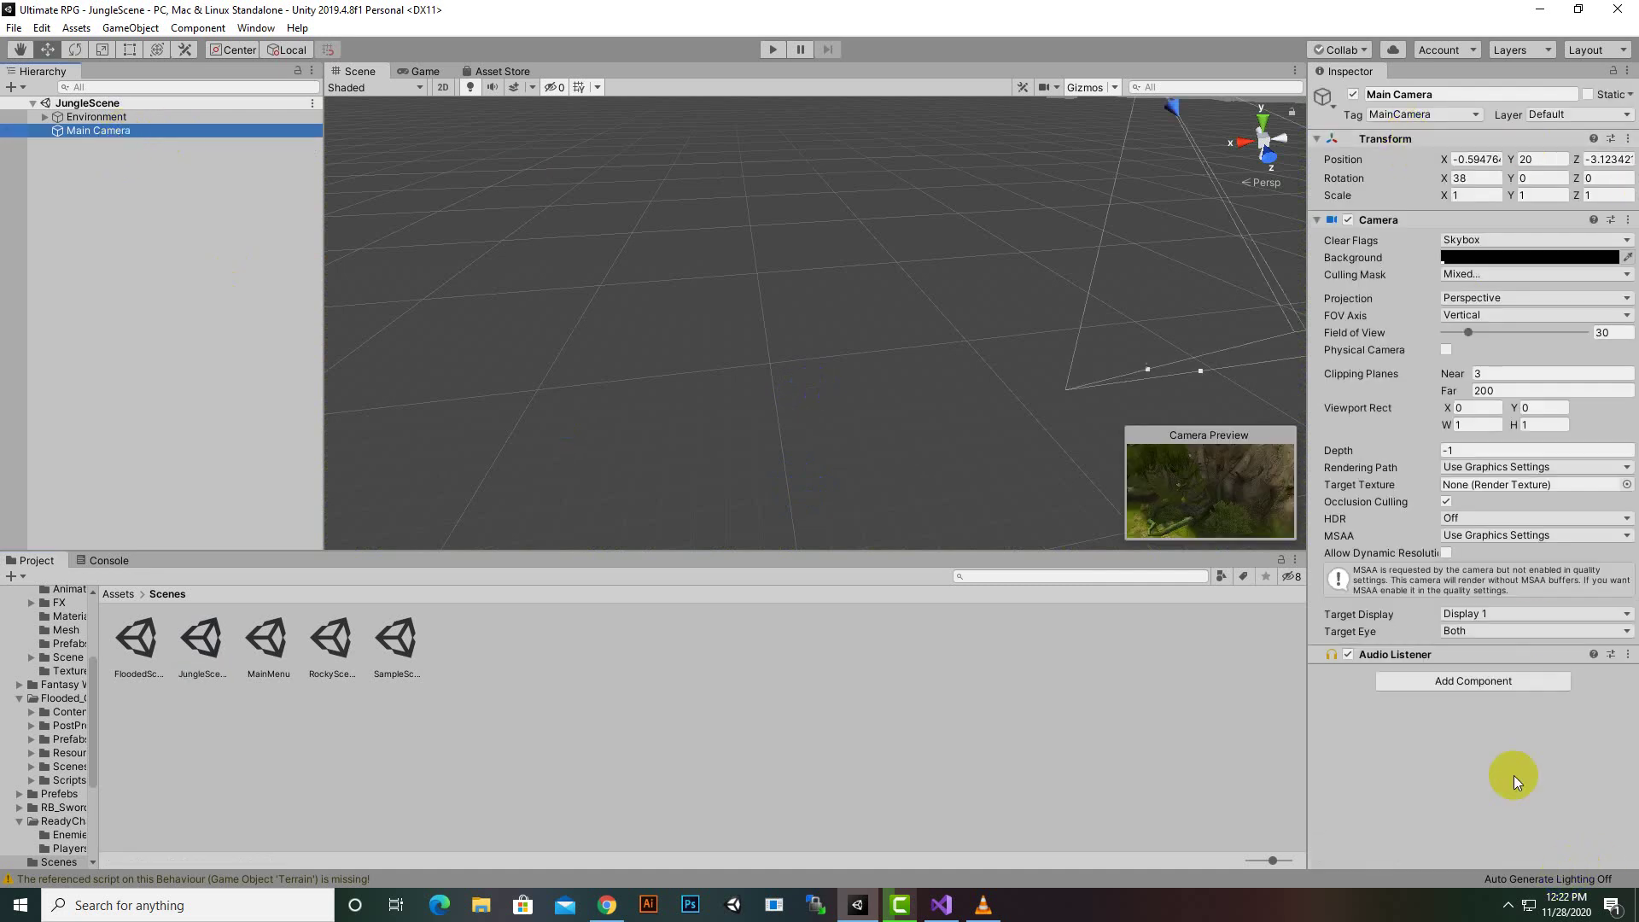
left_click(1492, 680)
type("c")
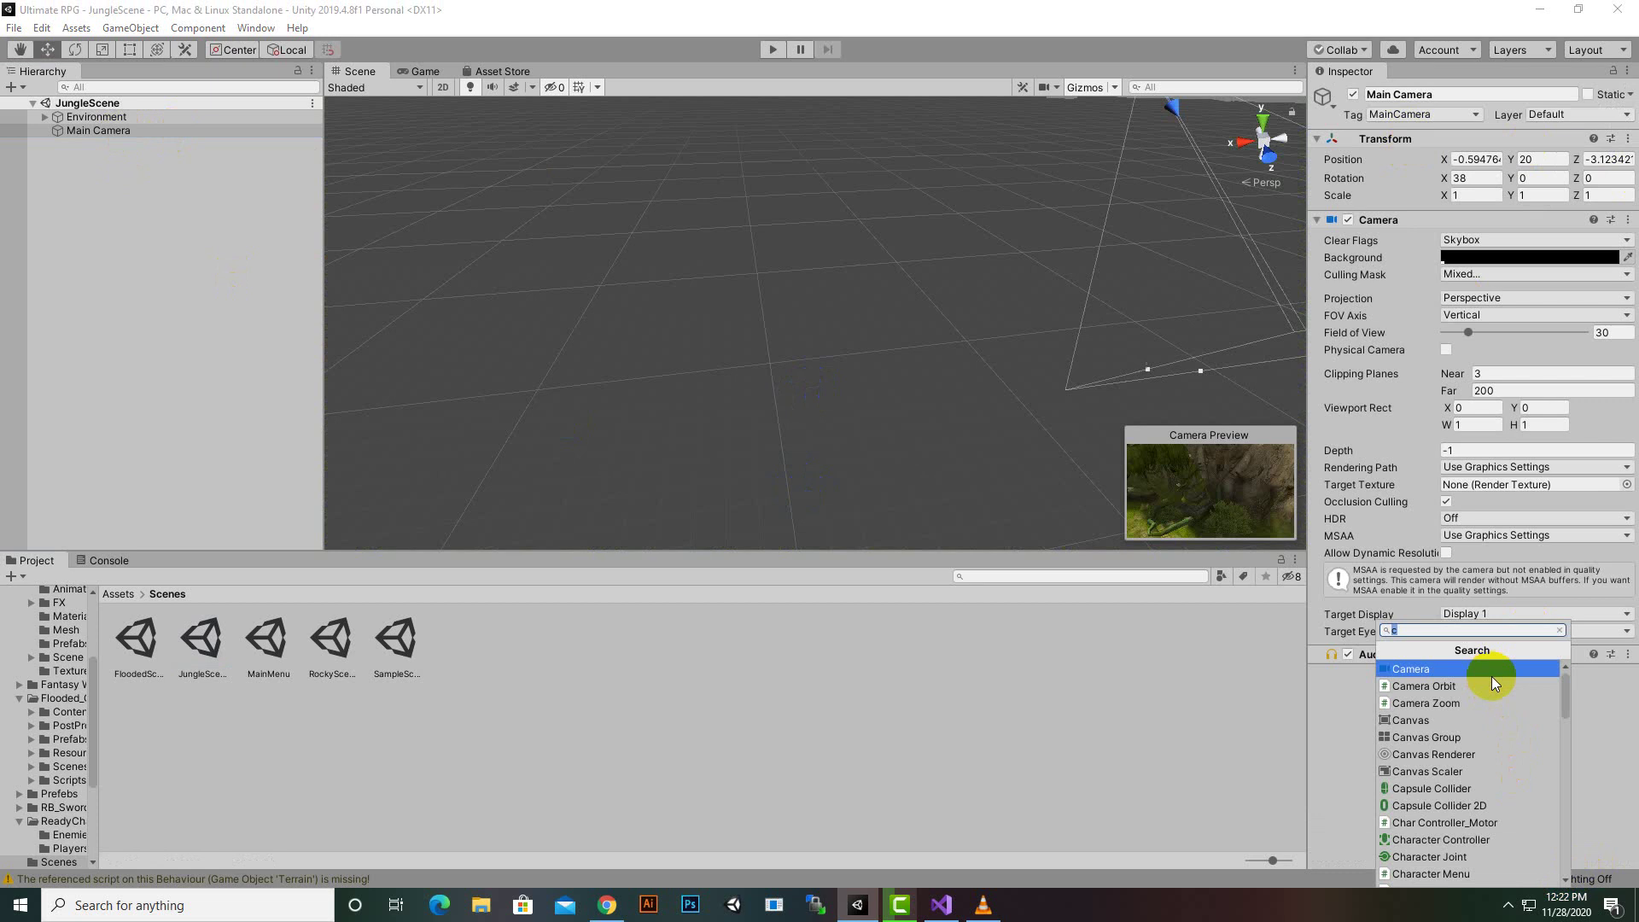
left_click(1487, 685)
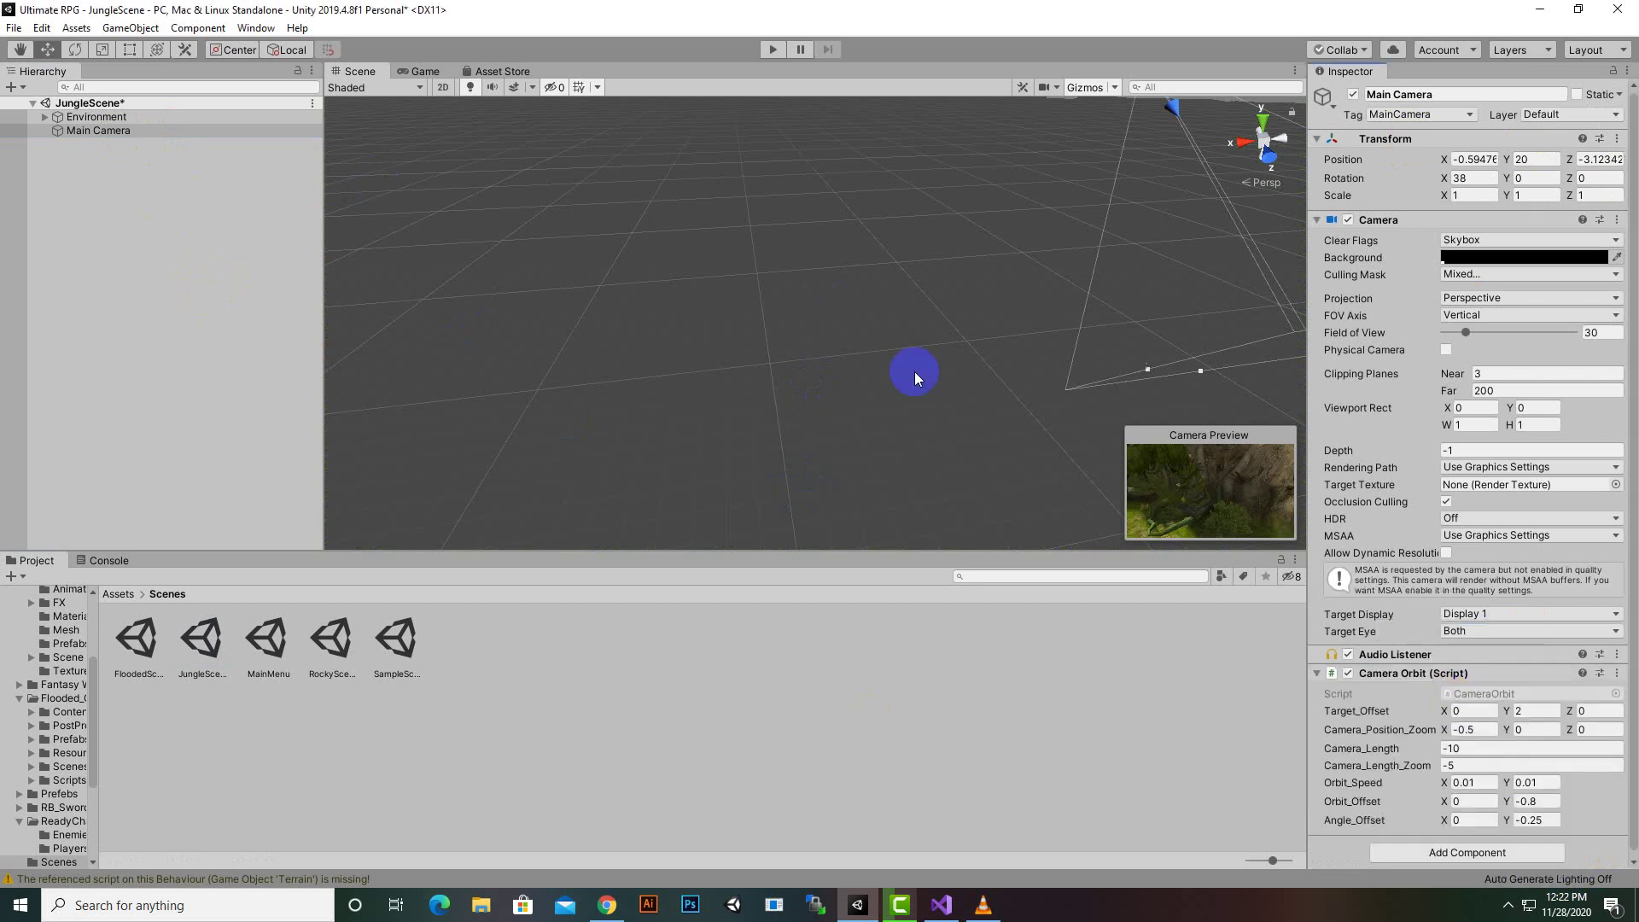
middle_click_drag(914, 371, 912, 371)
right_click_drag(1064, 314, 946, 211)
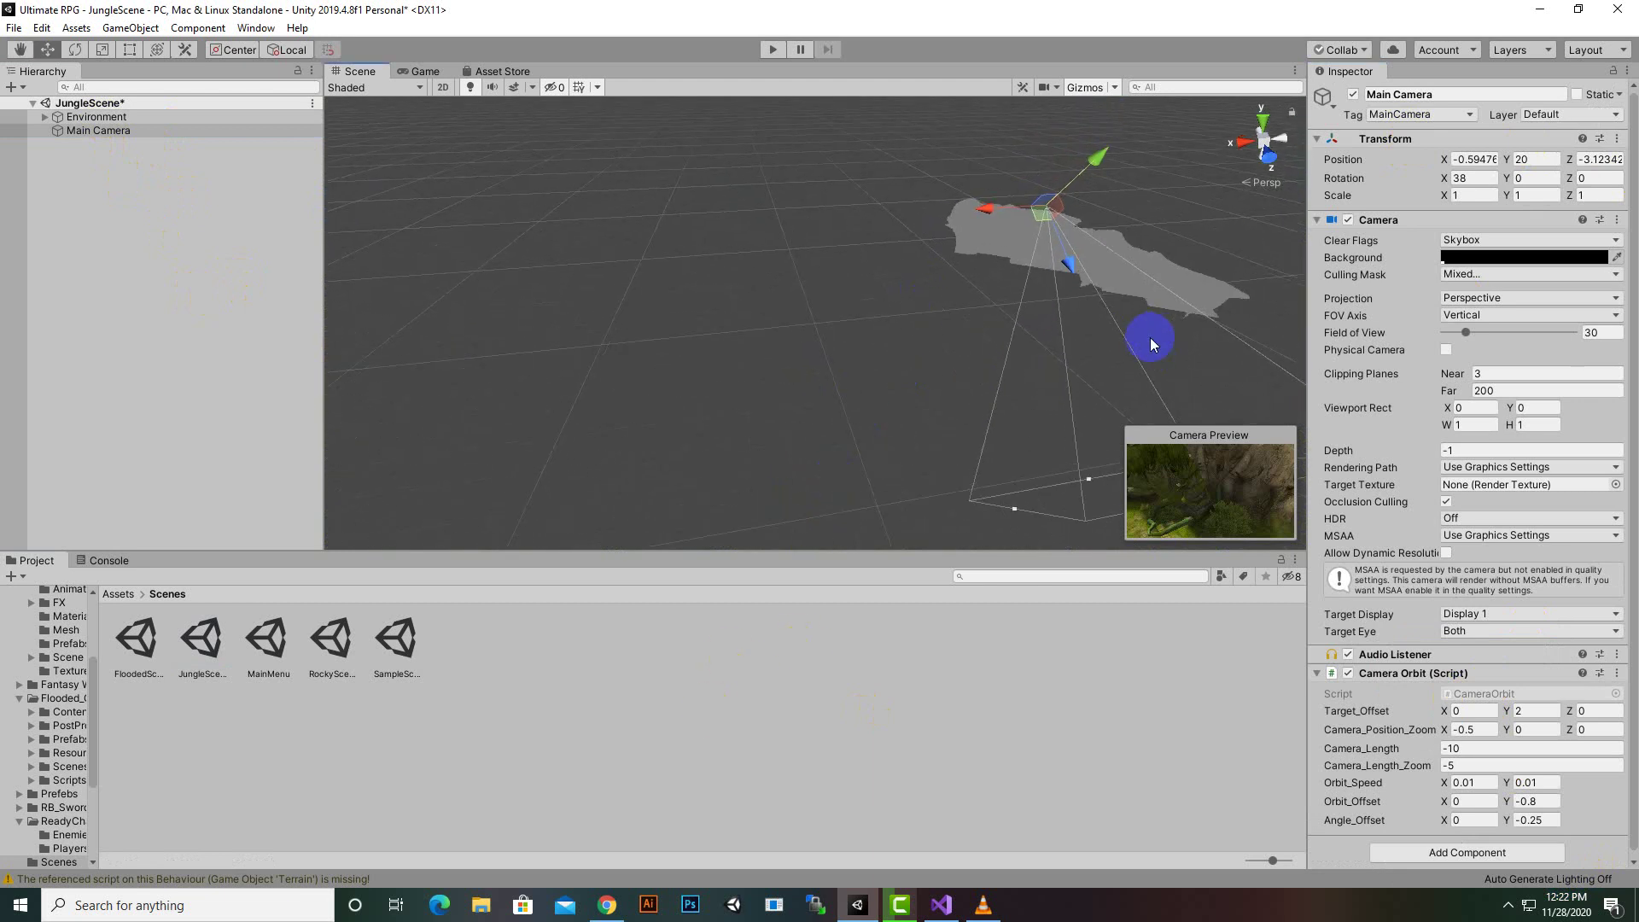
mouse_move(1144, 443)
middle_mouse_down()
mouse_move(896, 443)
mouse_move(931, 384)
mouse_move(1264, 273)
mouse_move(576, 566)
middle_mouse_up()
scroll(894, 445, "up", 5)
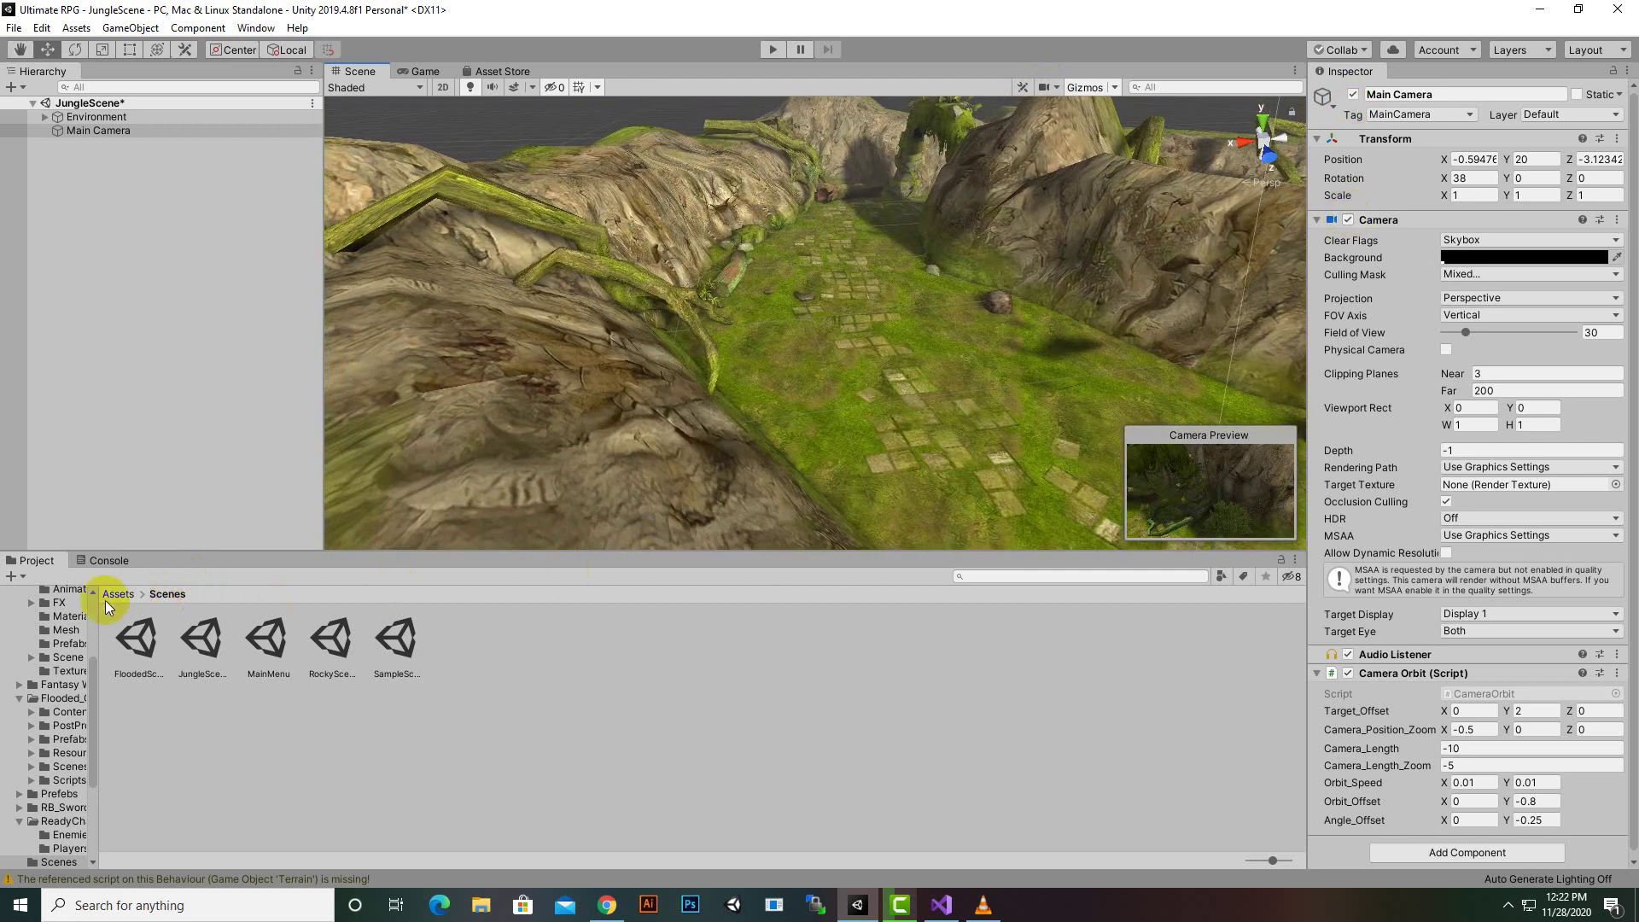
left_click(119, 594)
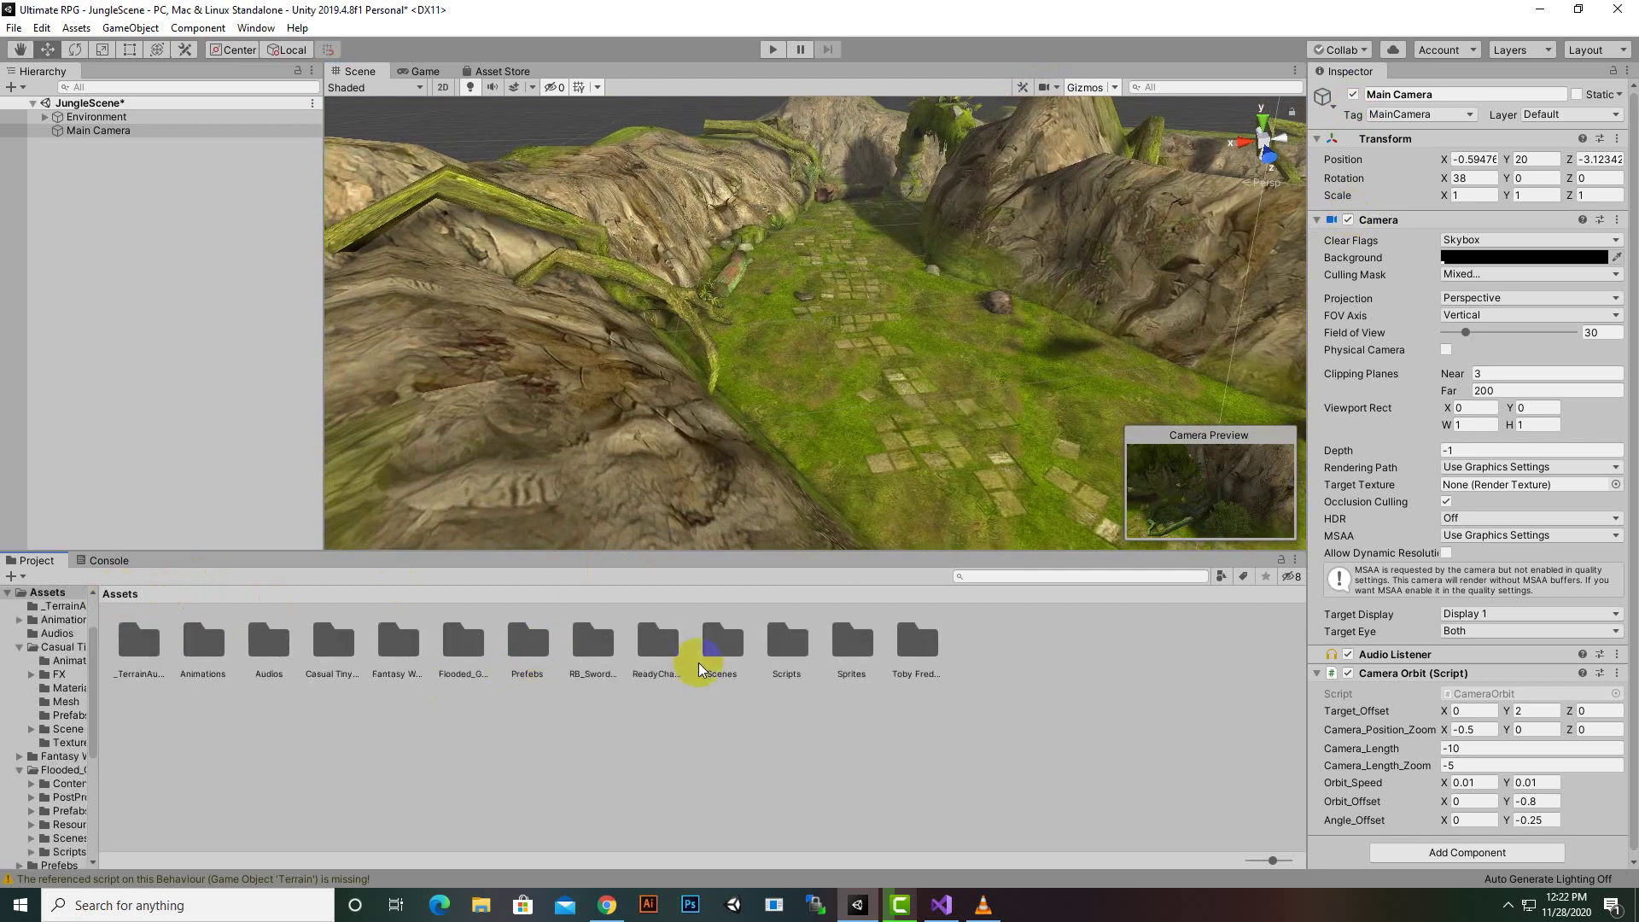
Step: Drag PlayerHercules from Assets/ReadyCharacters/Players onto the jungle path and run a quick play test
double_click(650, 641)
double_click(203, 642)
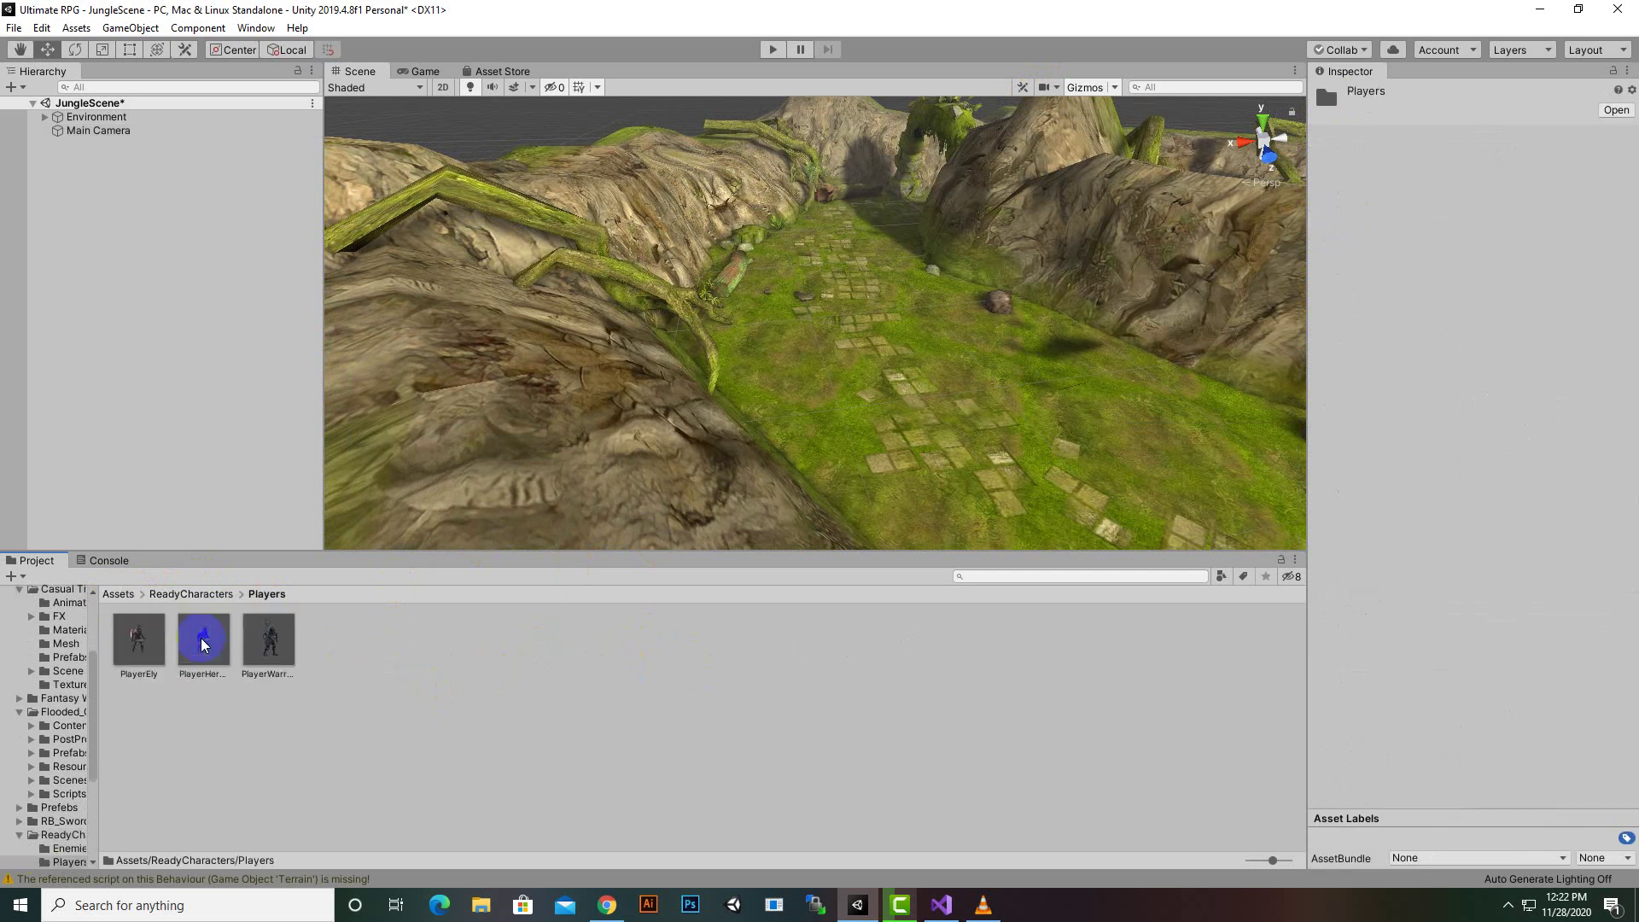
left_click_drag(230, 663, 873, 350)
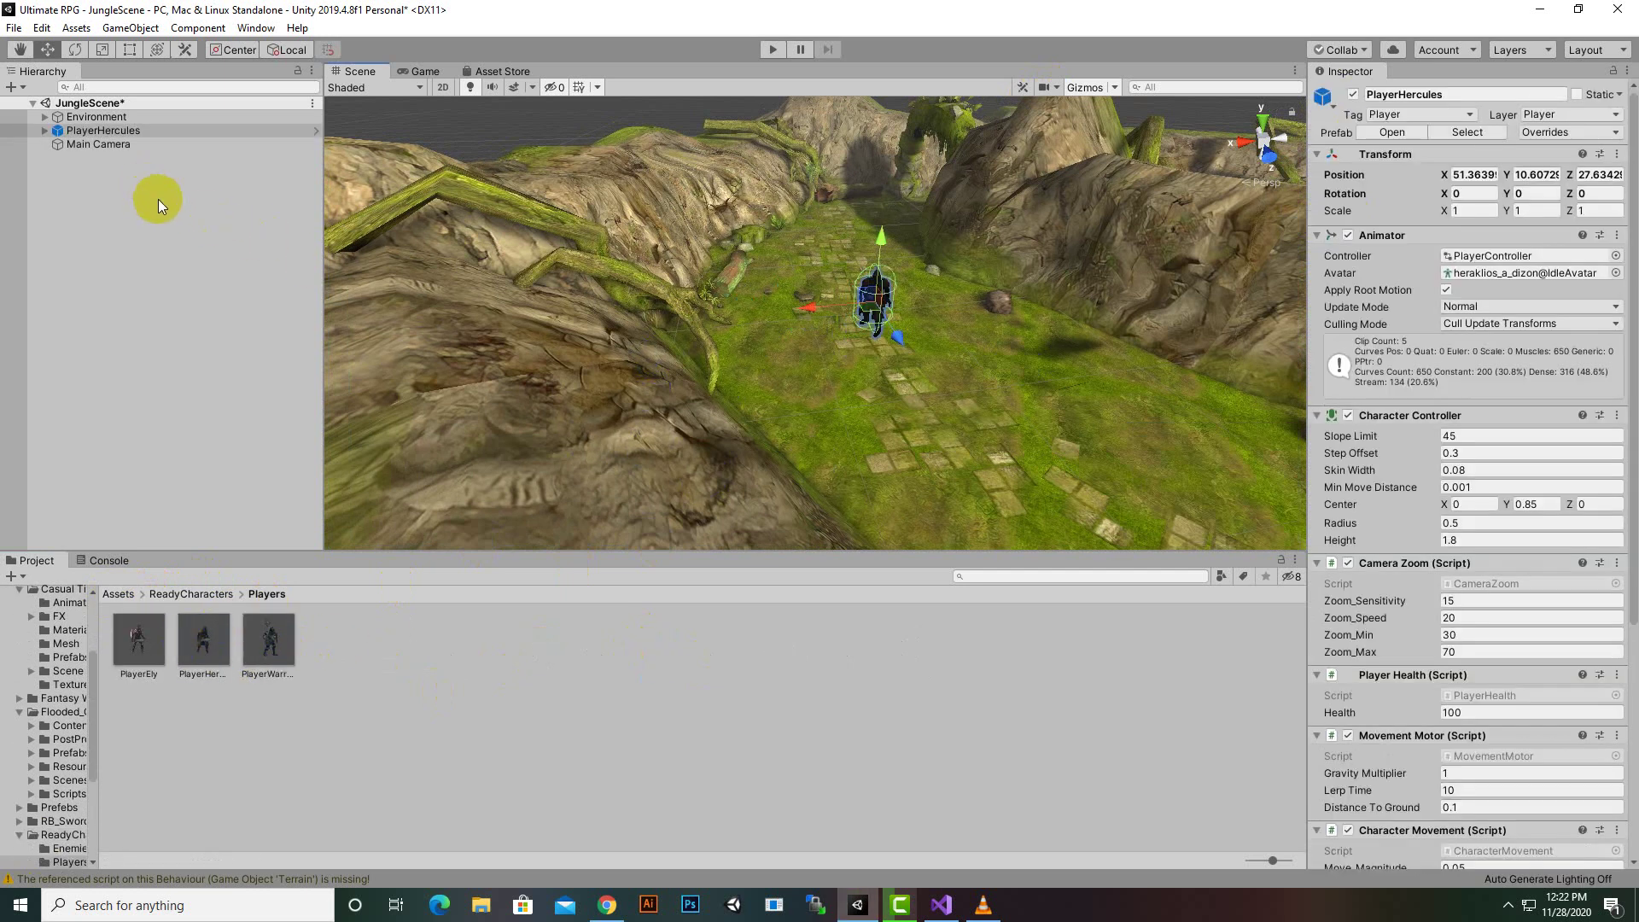
left_click(769, 51)
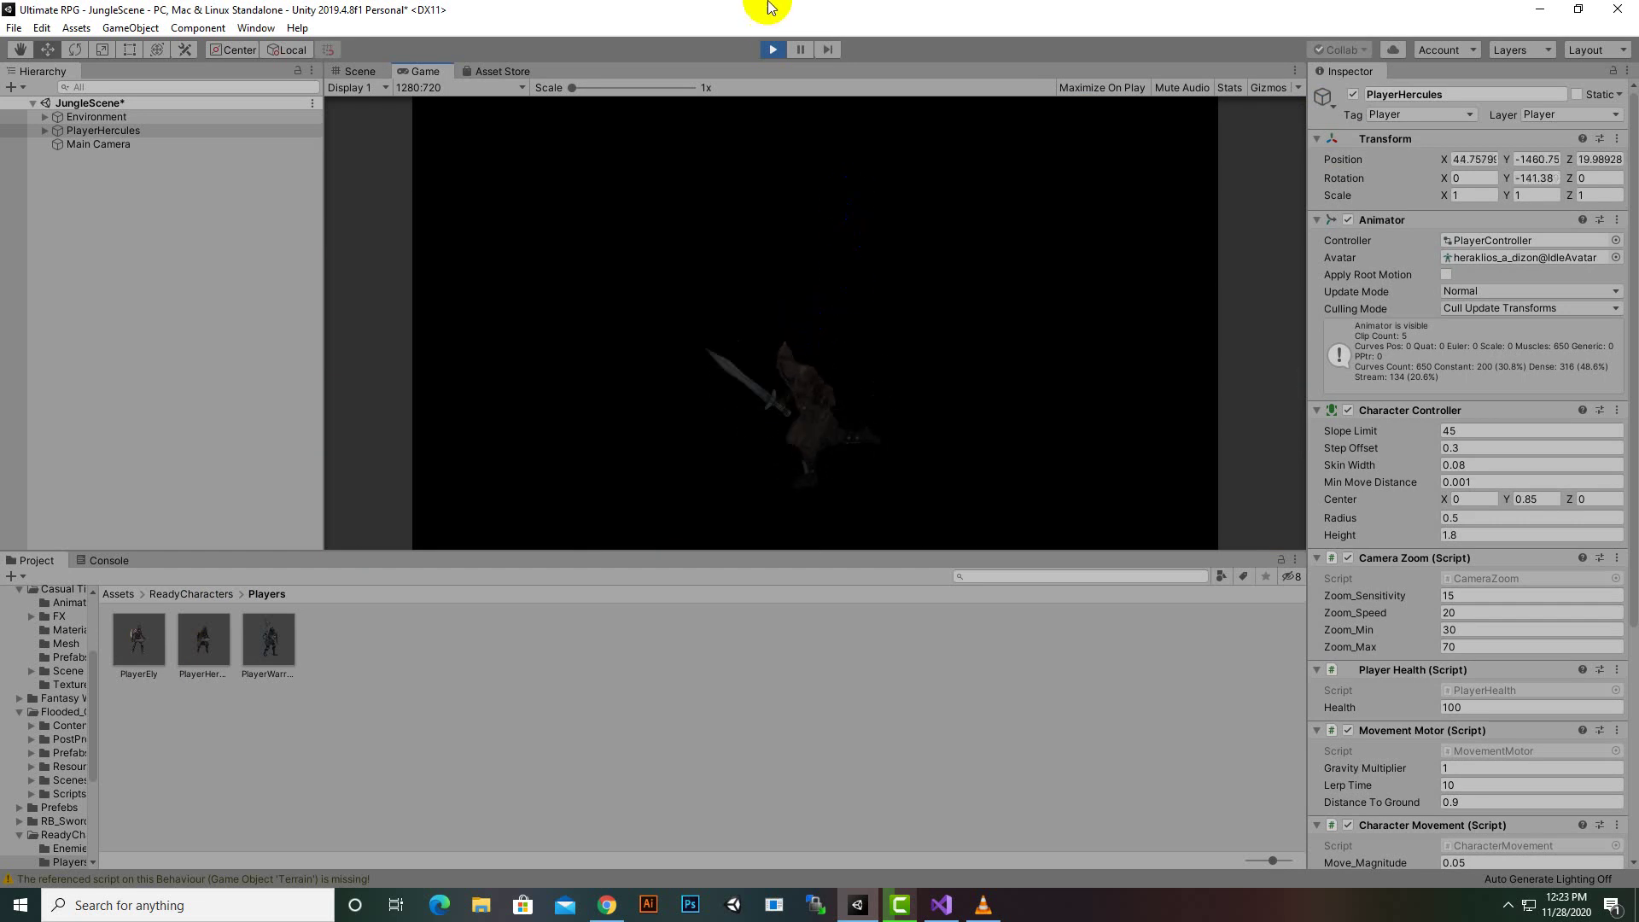
left_click(772, 50)
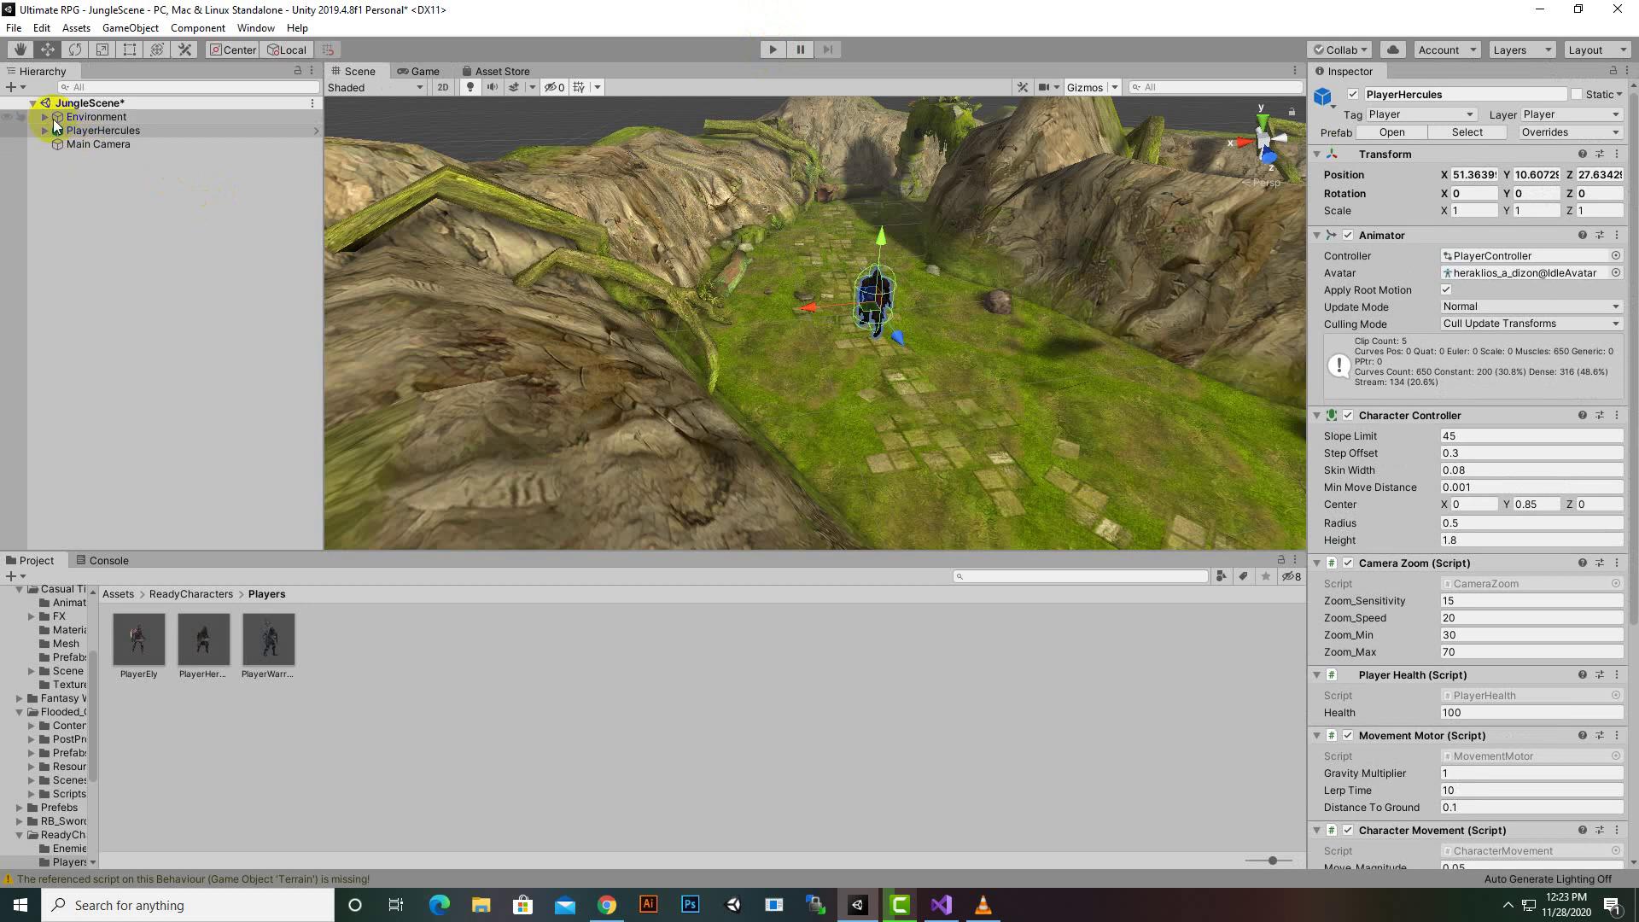
Step: Add a Mesh Collider to Environment's Mesh child and test it in Play mode
left_click(44, 118)
left_click(88, 146)
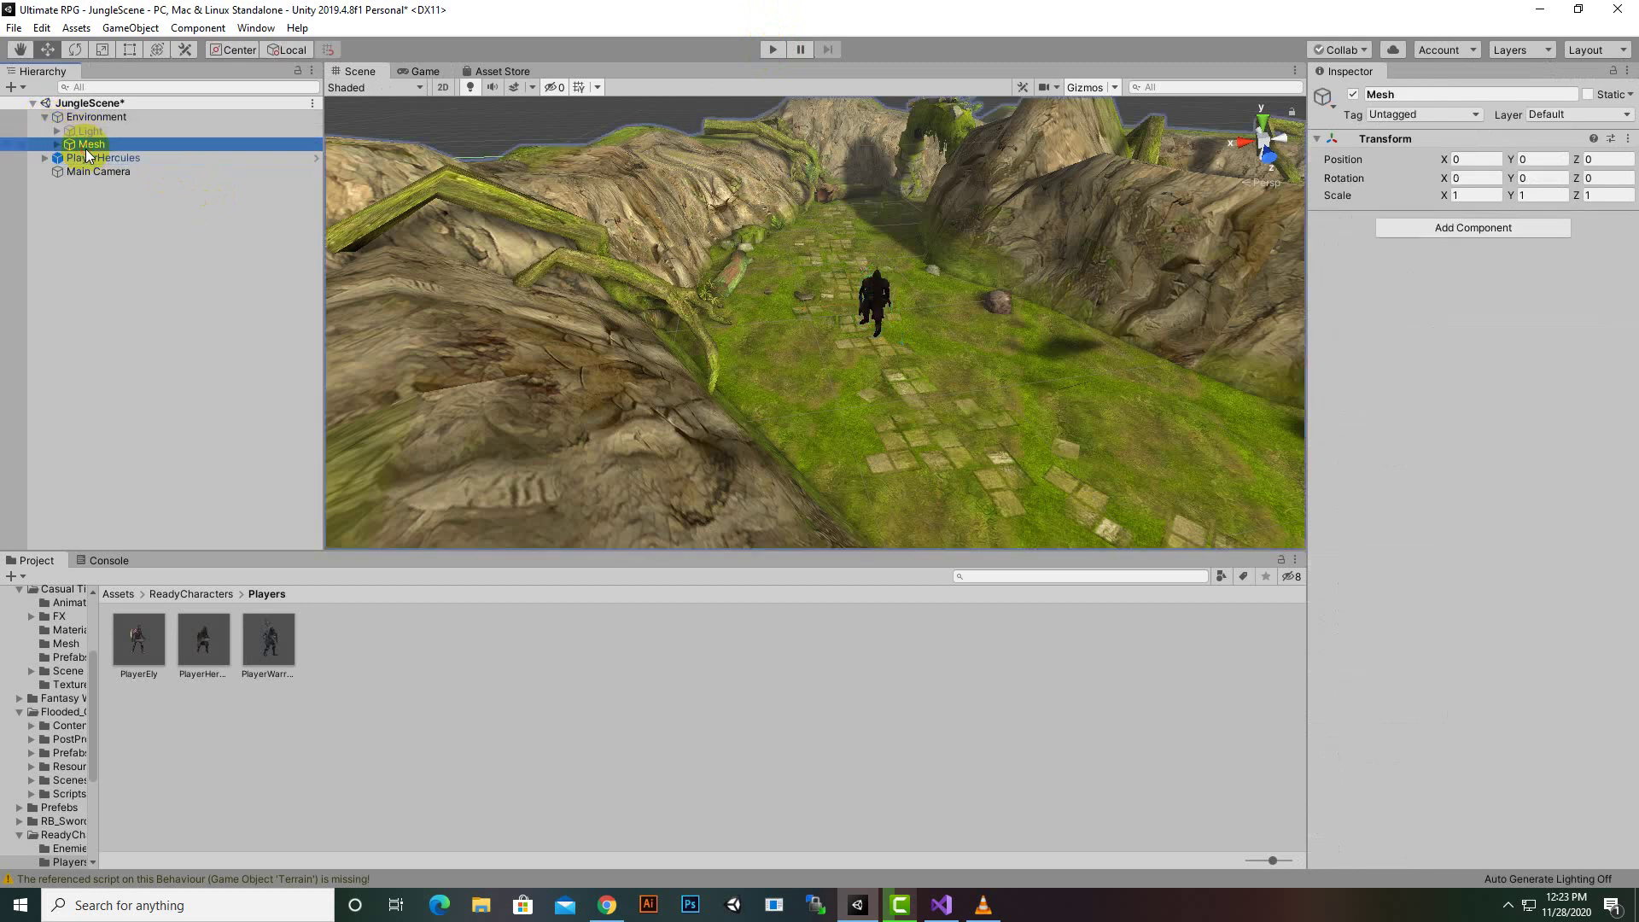
key("f")
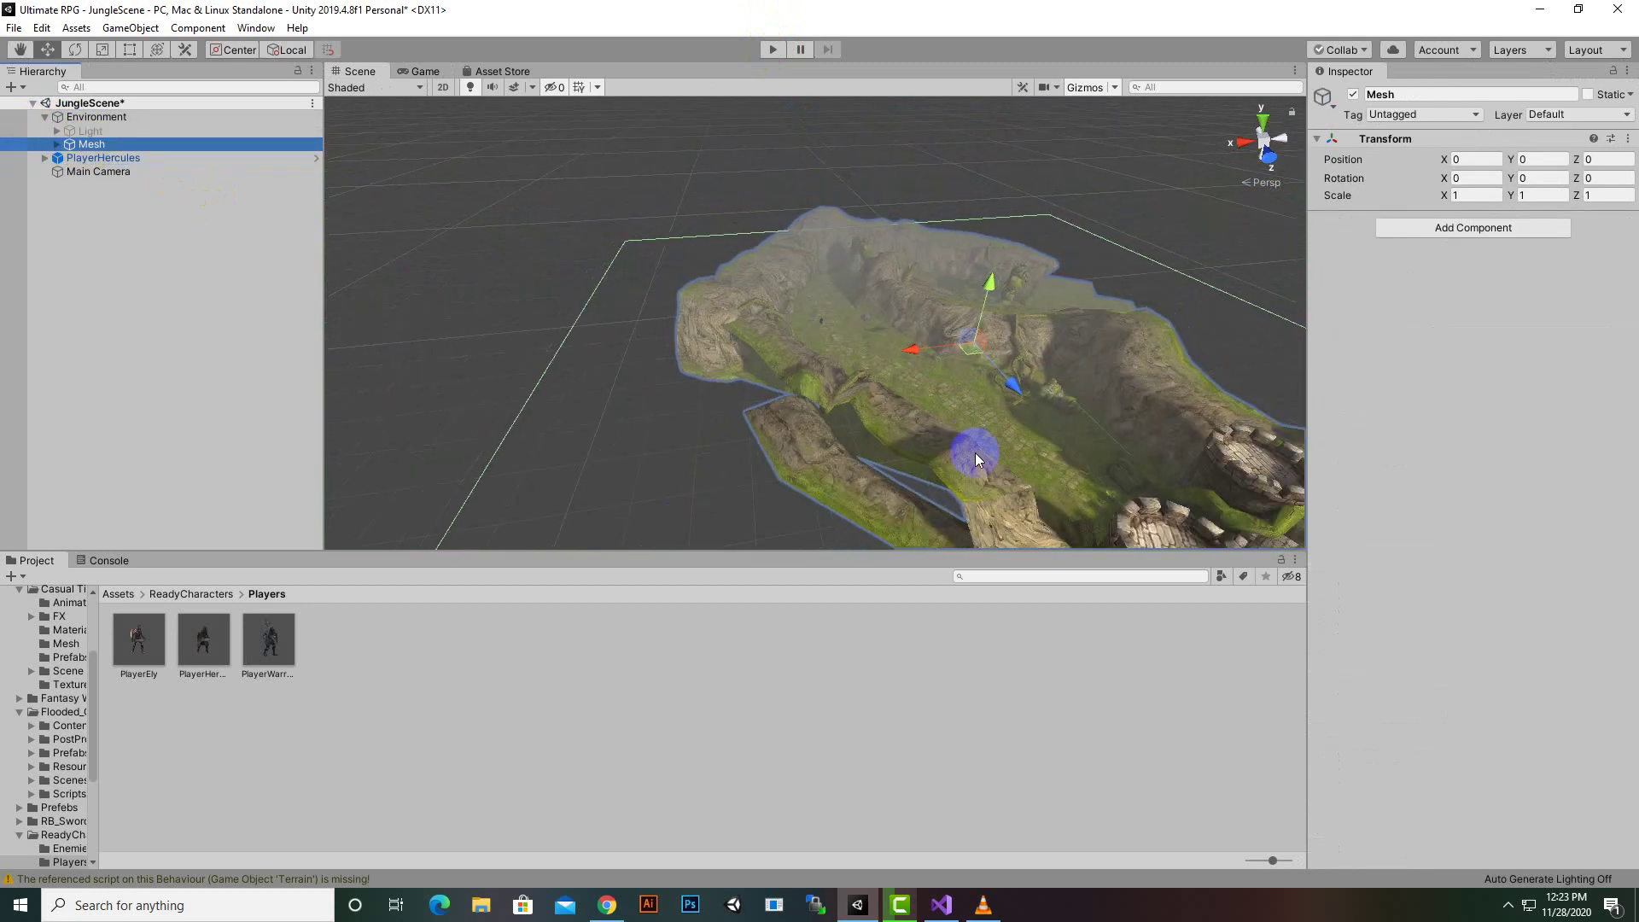
mouse_move(975, 453)
middle_mouse_down()
mouse_move(827, 401)
mouse_move(845, 310)
mouse_move(789, 432)
middle_mouse_up()
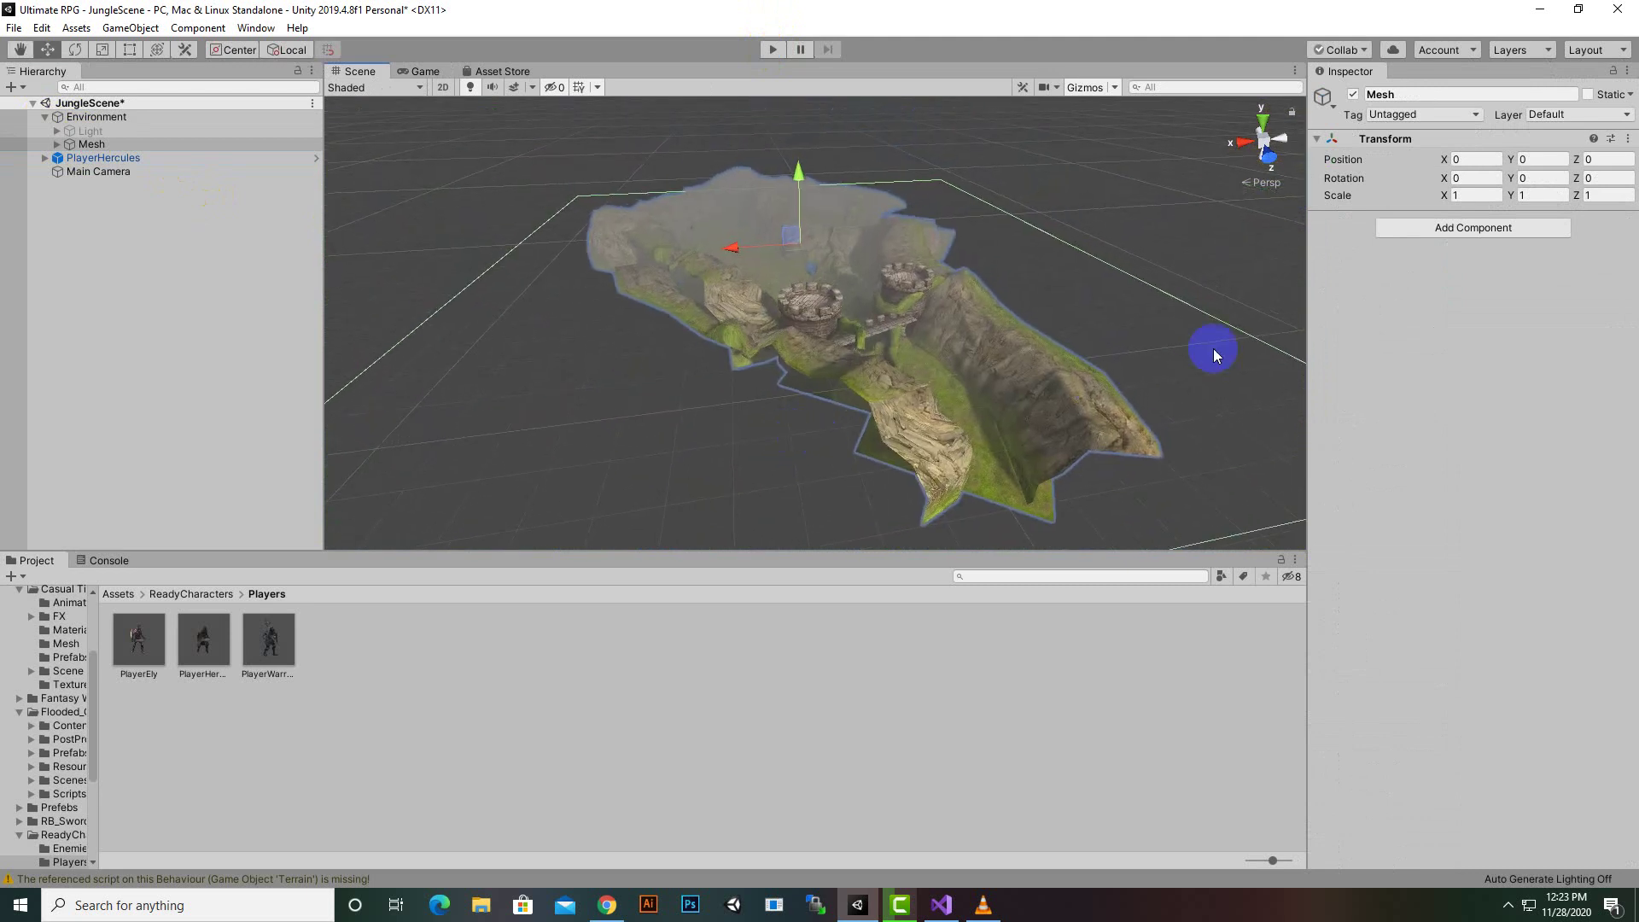
left_click(1448, 229)
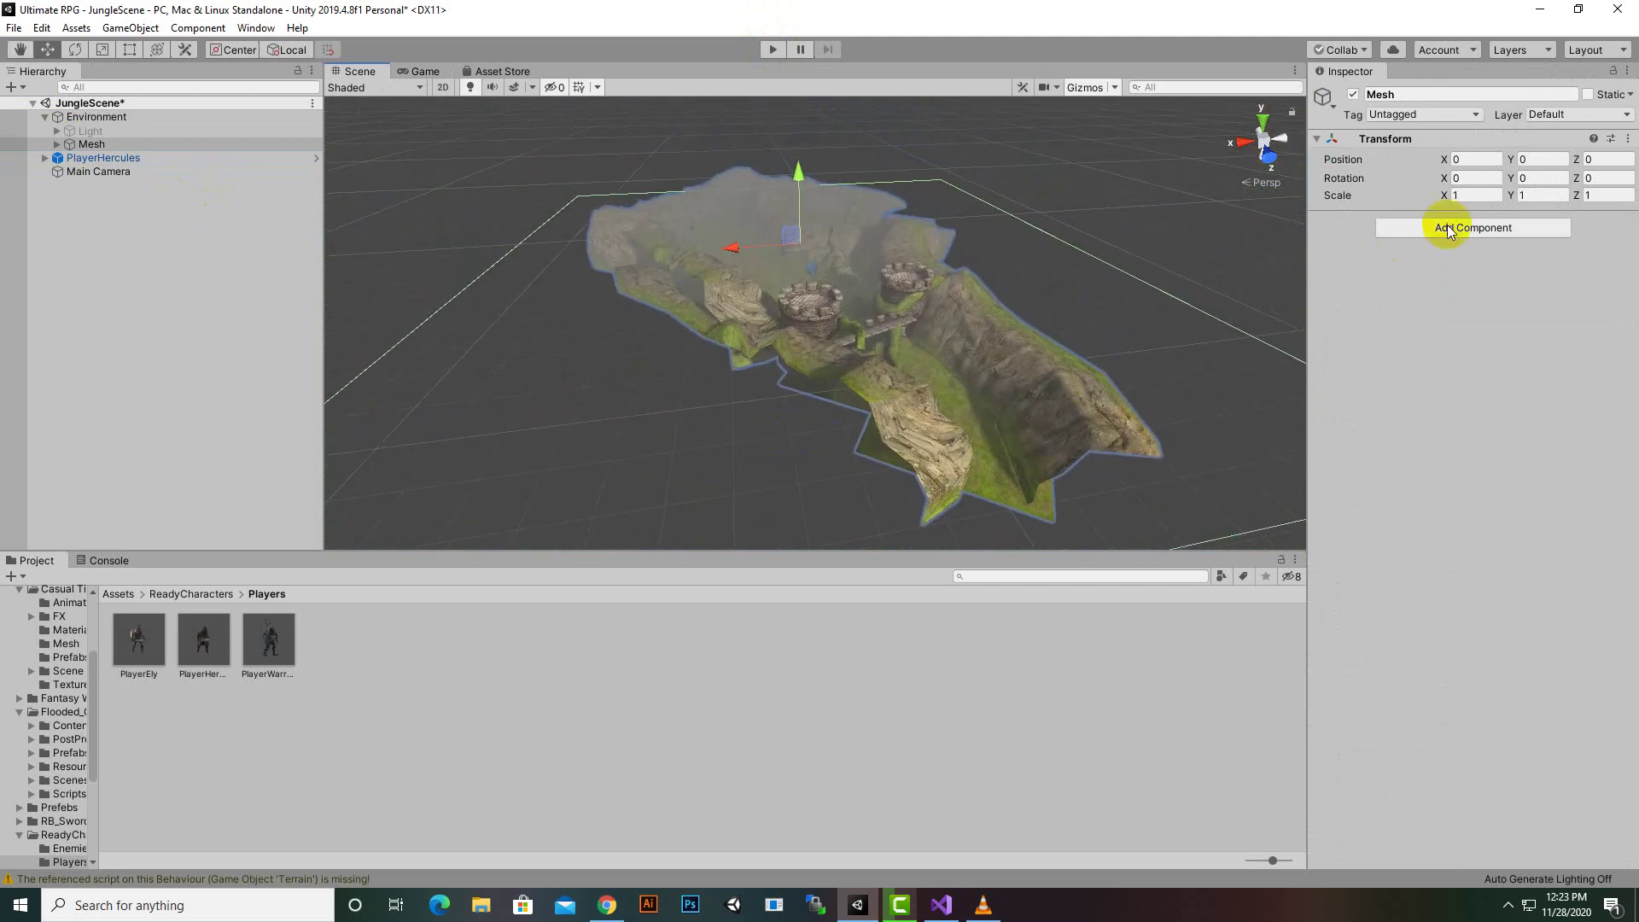
type("me")
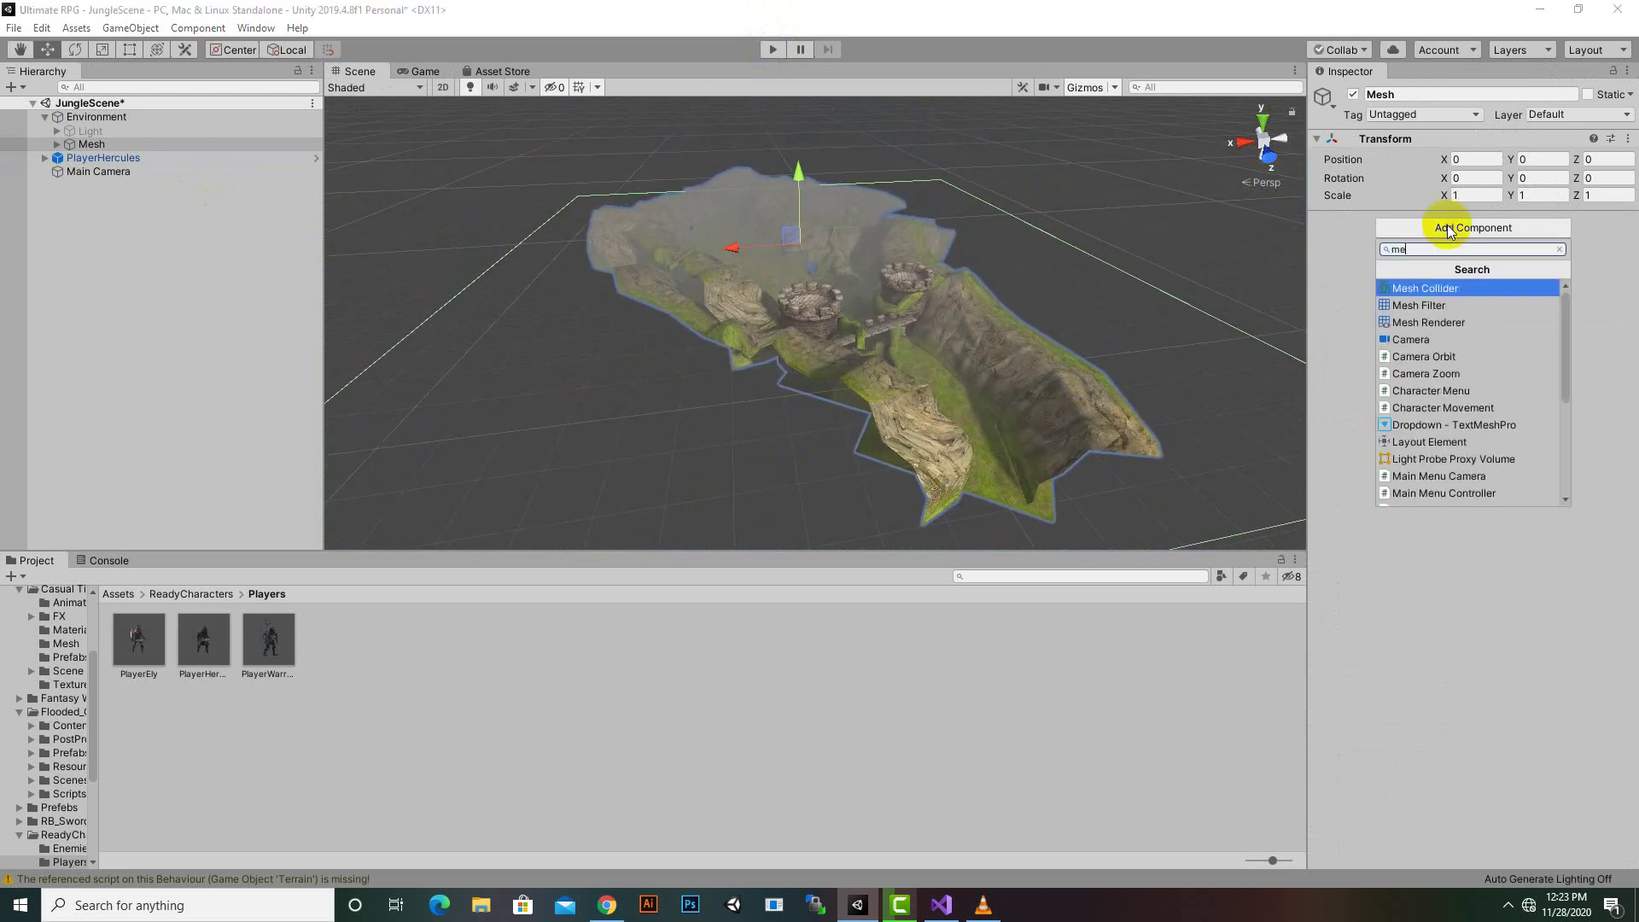
left_click(1421, 290)
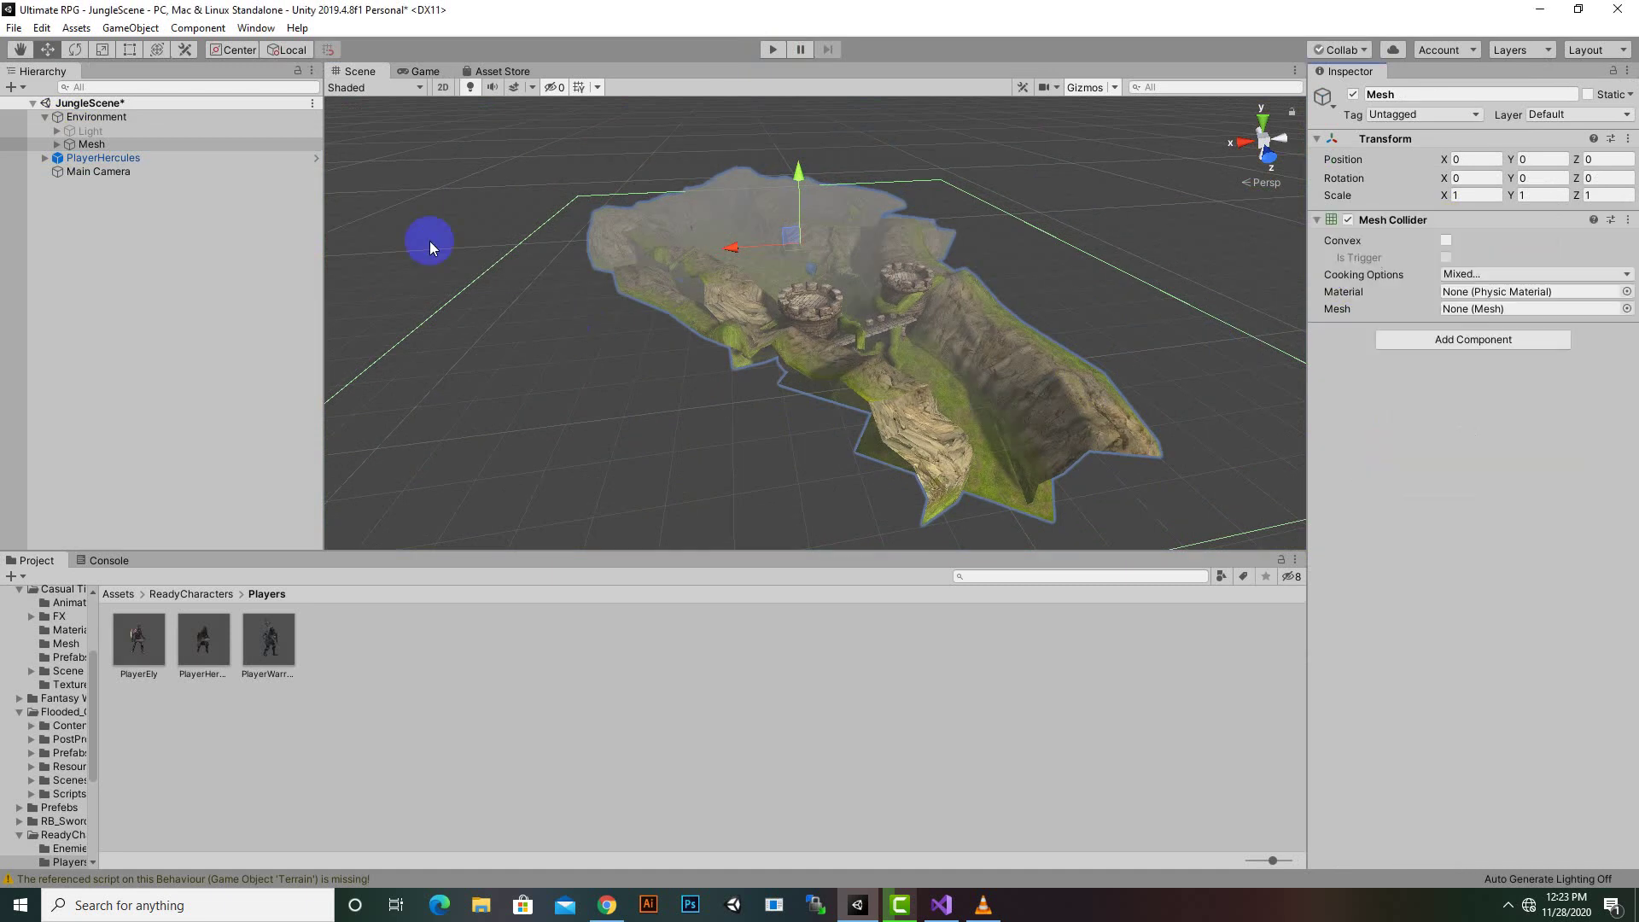
left_click(770, 50)
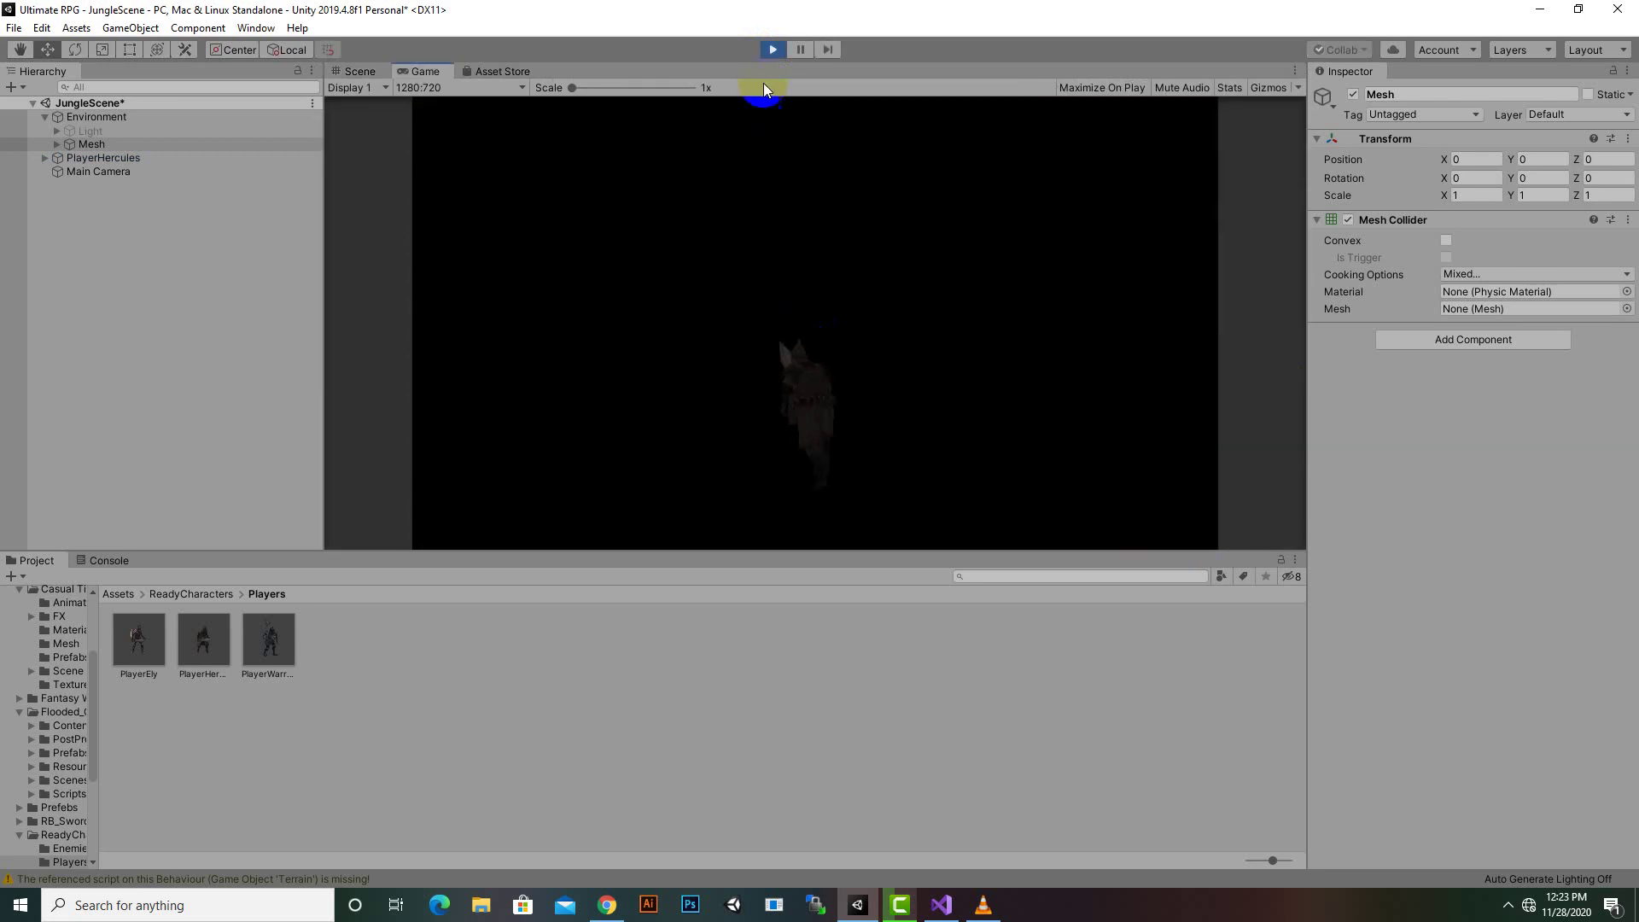
left_click(781, 49)
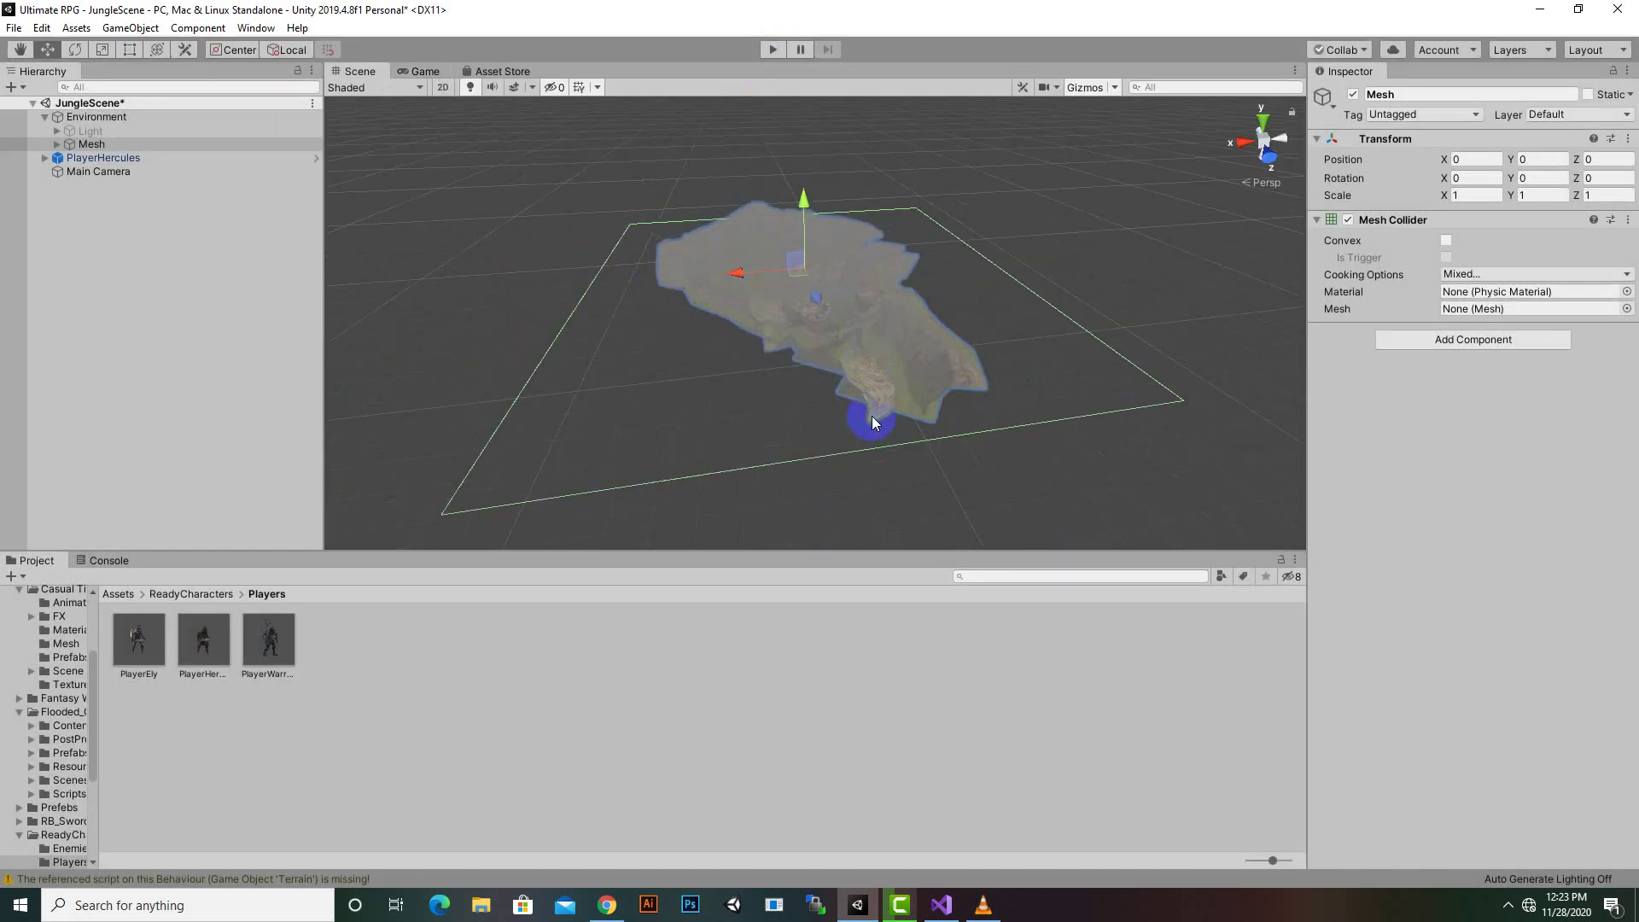
Step: Add a Mesh Collider to the Environment object itself and test terrain collision in Play mode
scroll(878, 412, "down", 5)
scroll(878, 411, "up", 3)
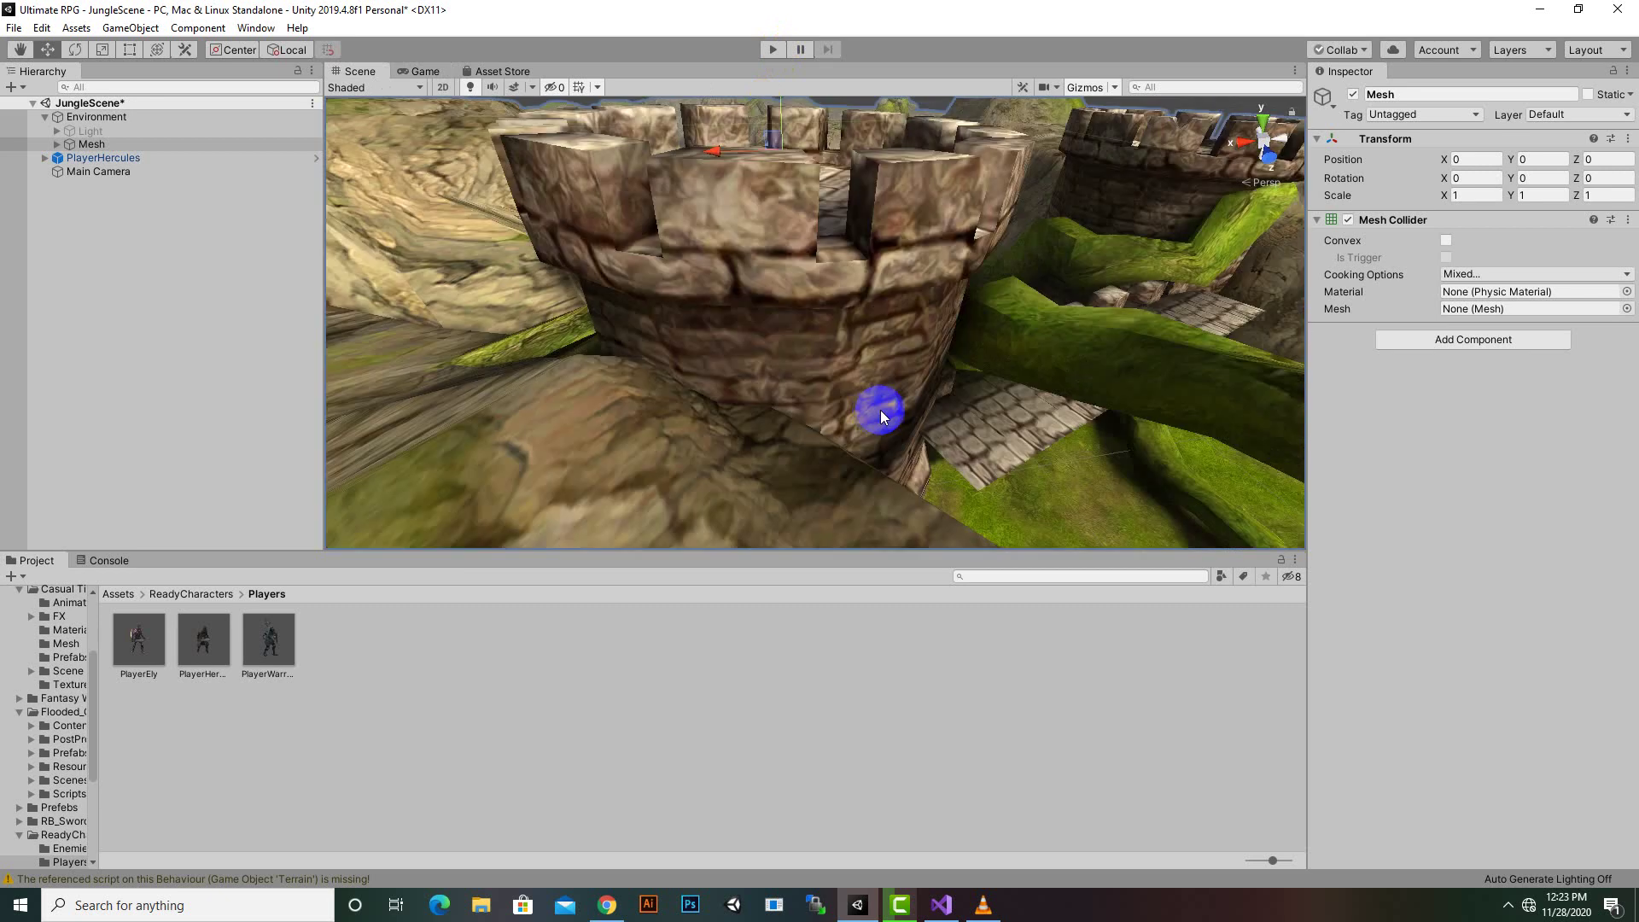
middle_click_drag(879, 410, 872, 427)
scroll(872, 427, "down", 10)
mouse_move(872, 427)
left_mouse_down("alt")
mouse_move(853, 447)
mouse_move(1068, 370)
mouse_move(750, 447)
mouse_move(781, 351)
left_mouse_up("alt")
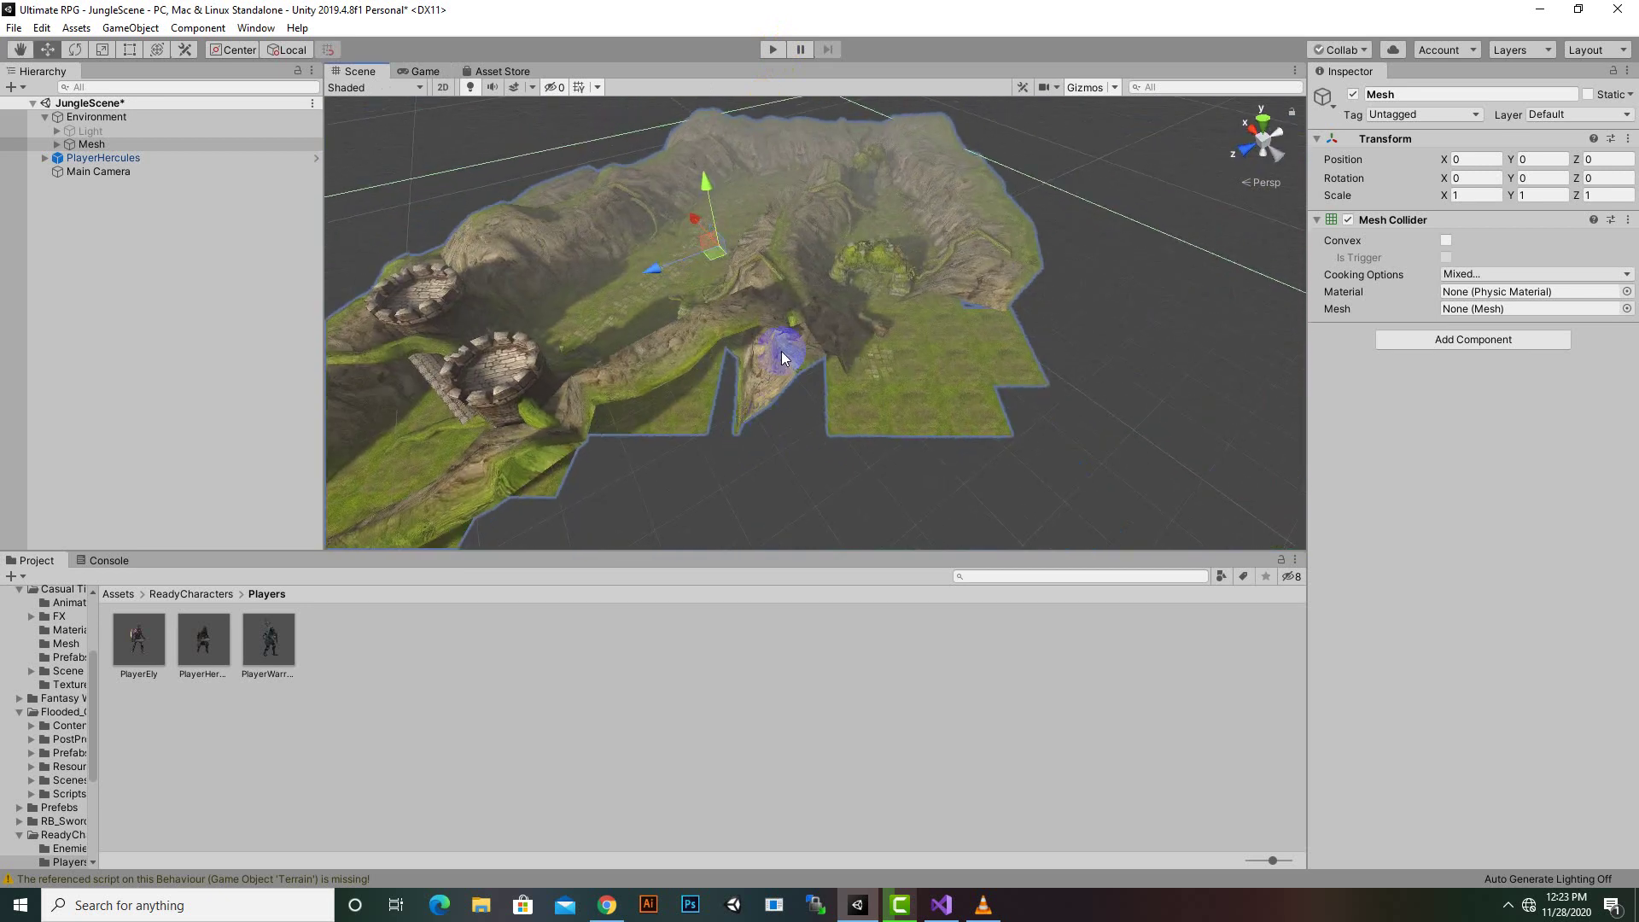
left_click(80, 121)
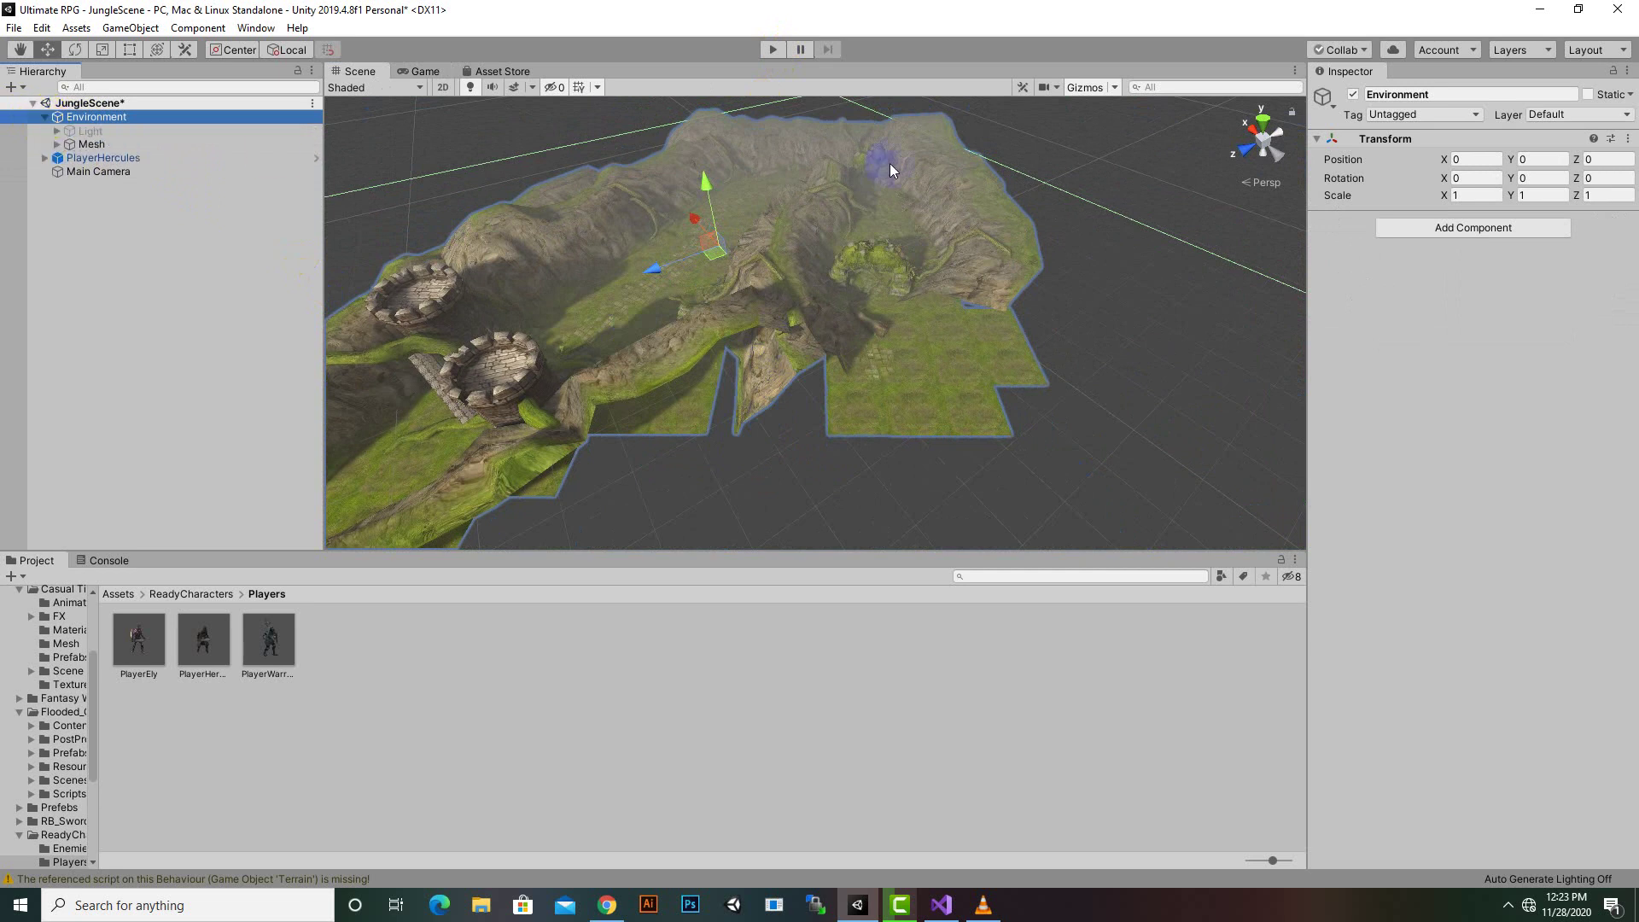
scroll(932, 271, "down", 2)
scroll(935, 271, "down", 2)
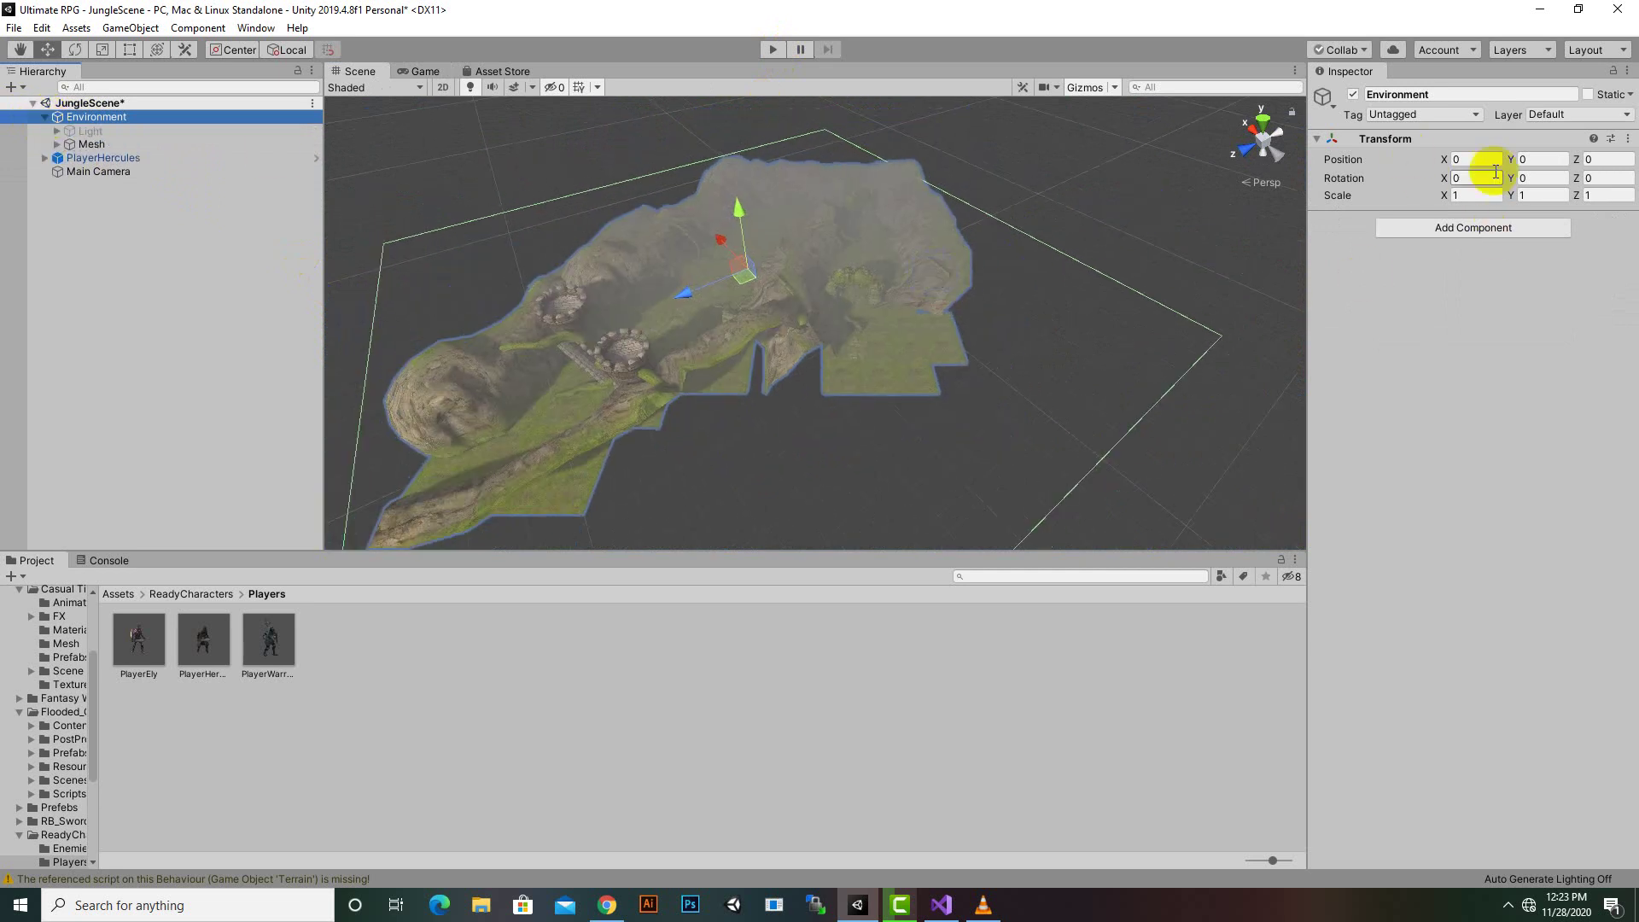
left_click(1457, 233)
type("mesh")
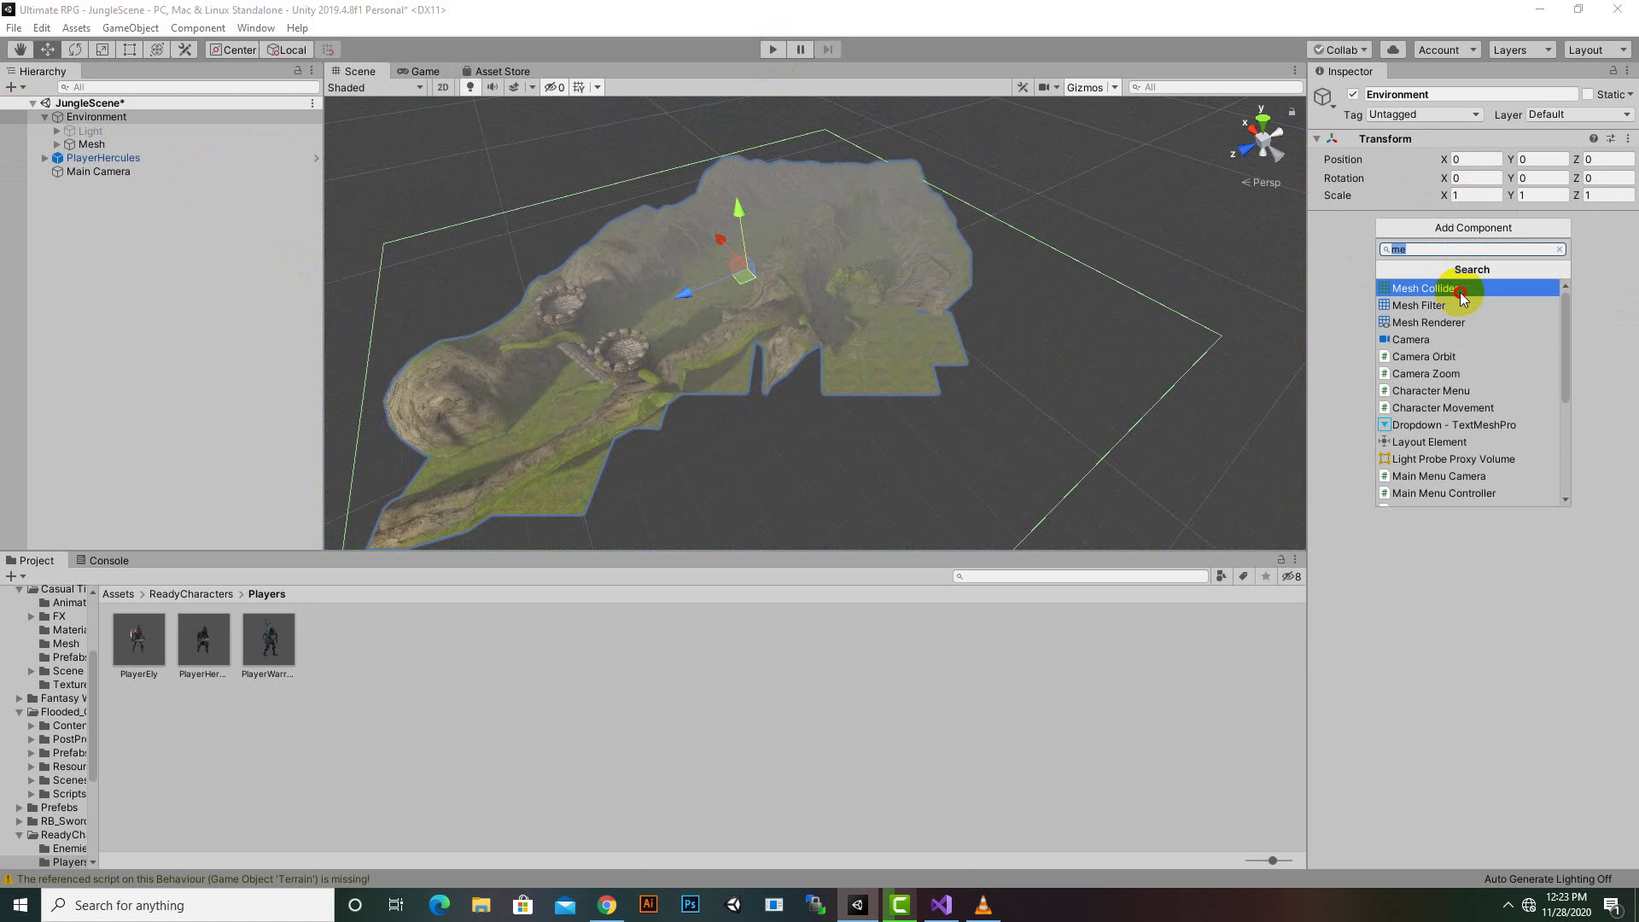
left_click(1443, 283)
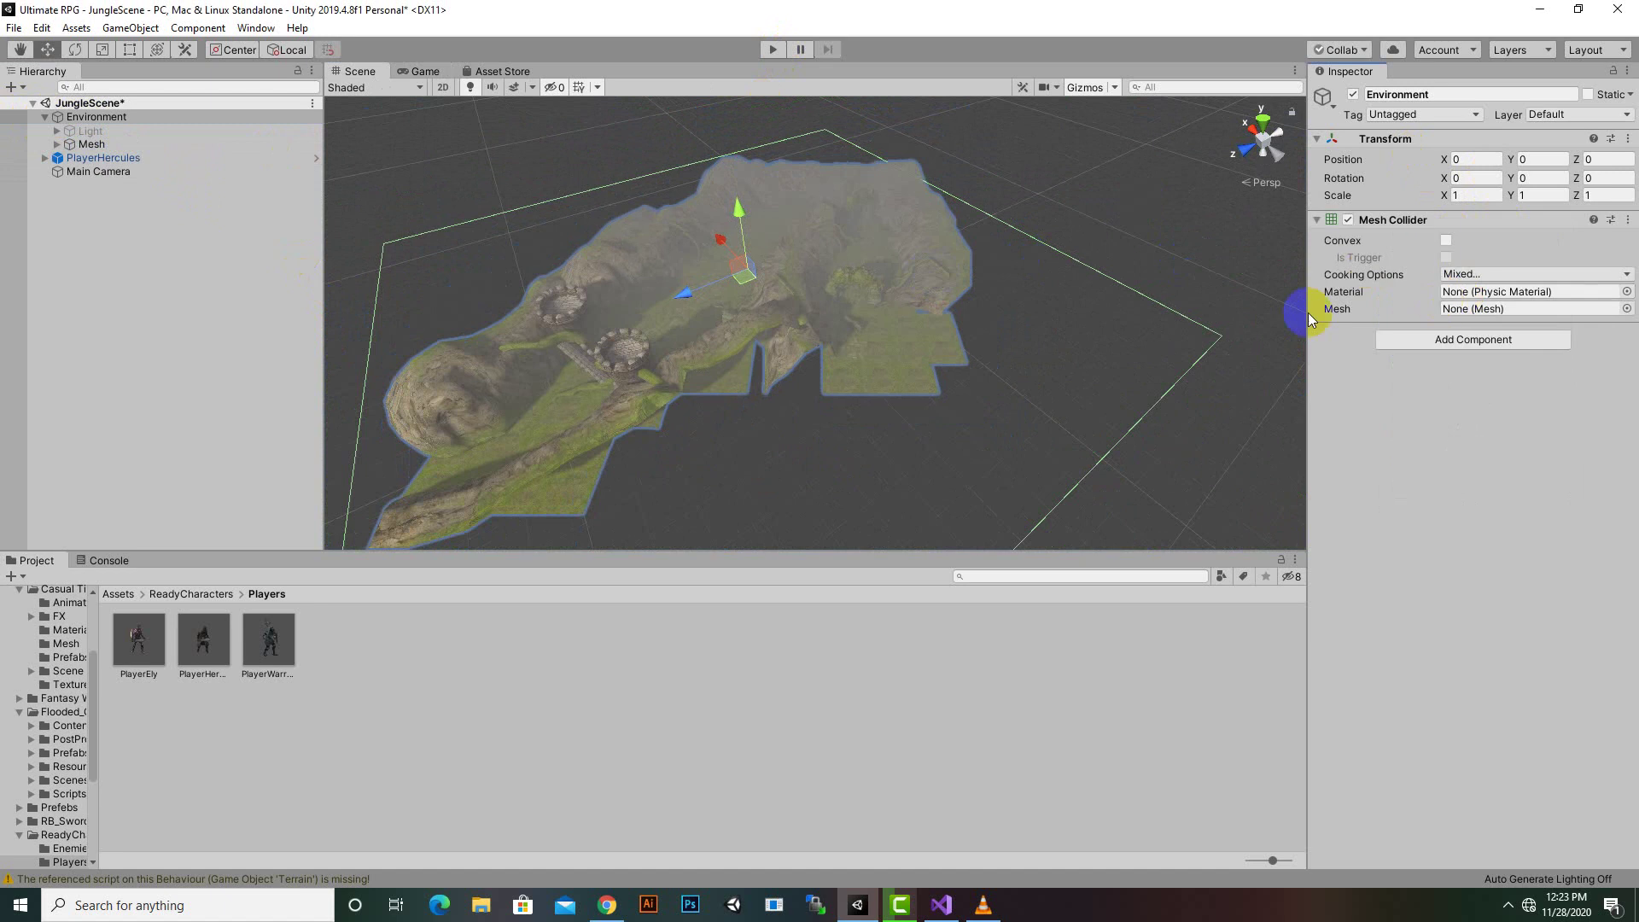
left_click(775, 55)
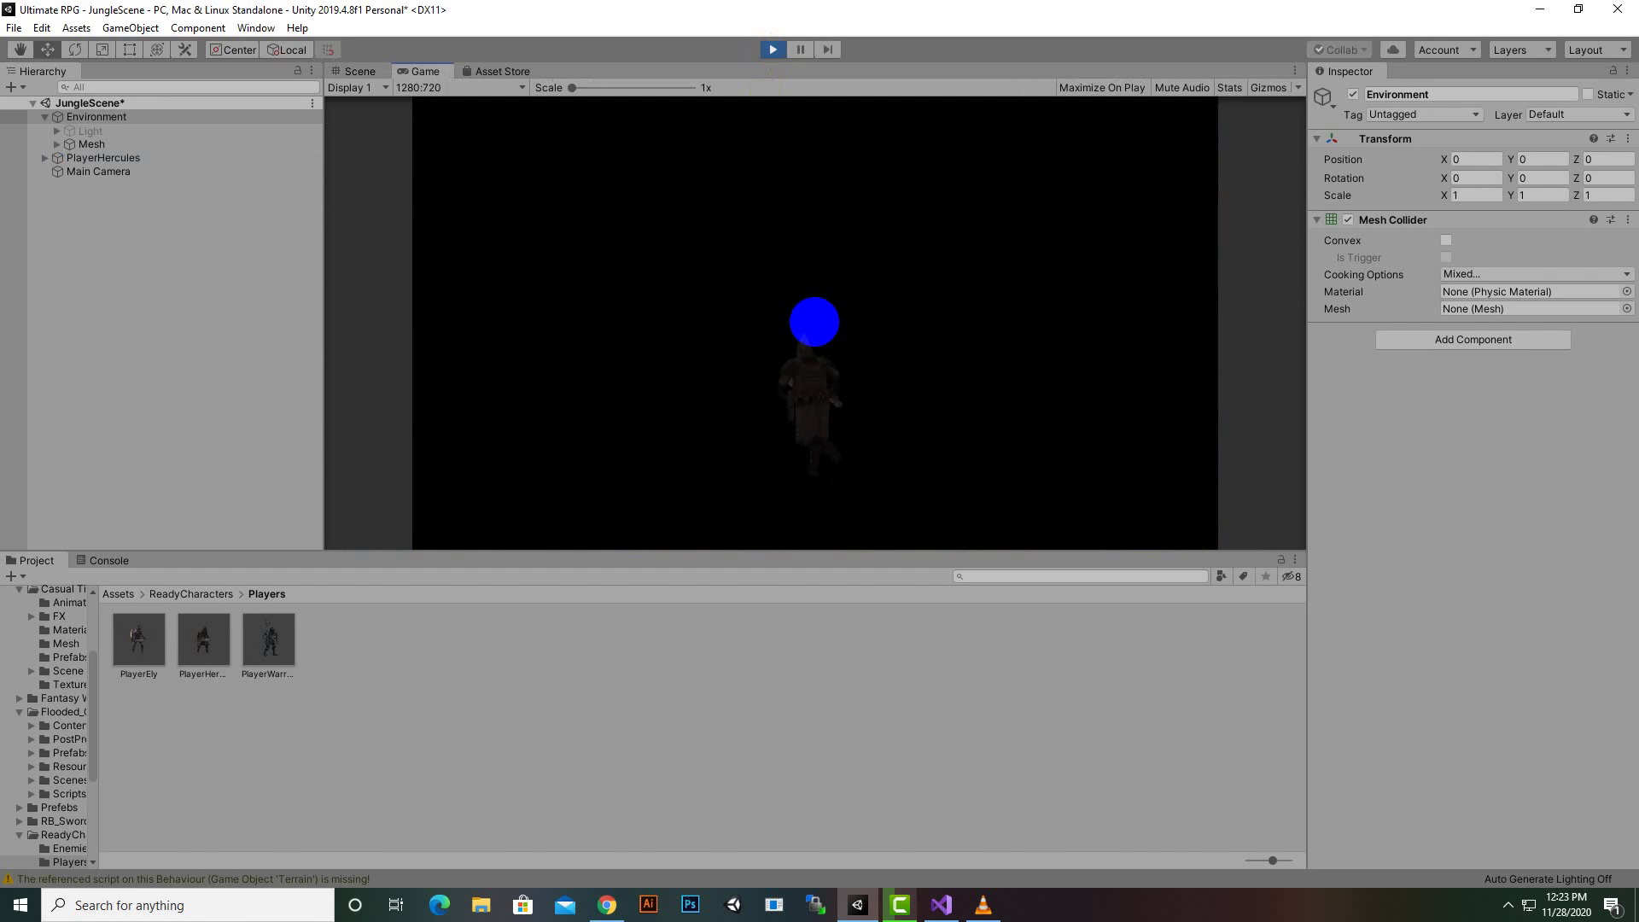
left_click(771, 50)
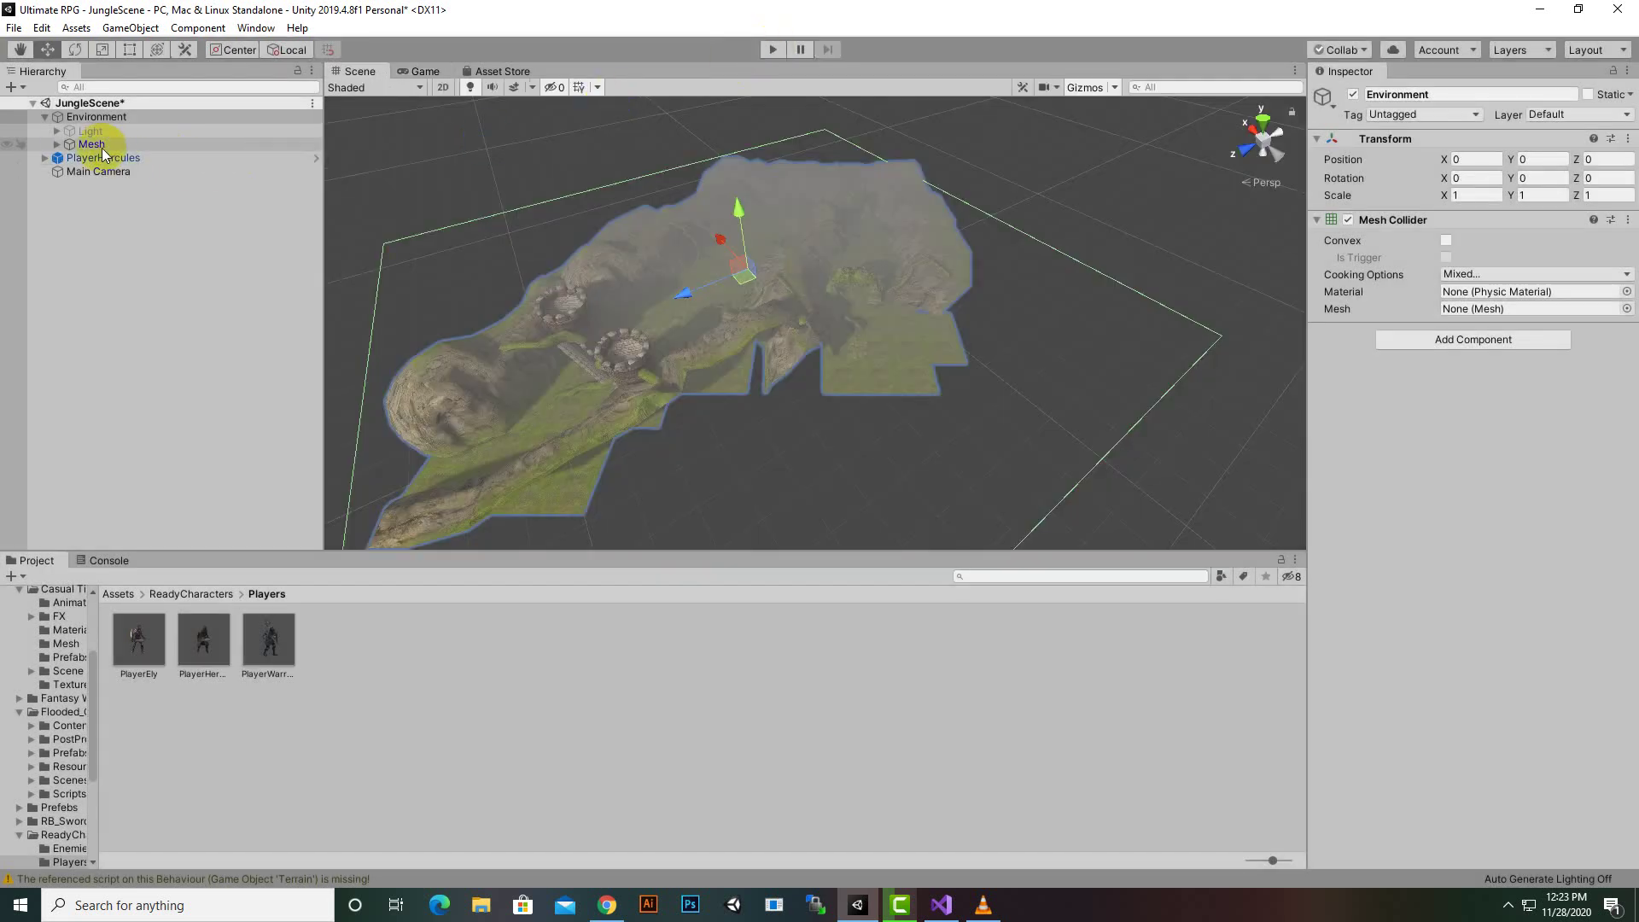
Step: Add a Mesh Collider to the child meshes from towerProp_01 through mesh_chapter5_boss_prop_06
left_click(58, 145)
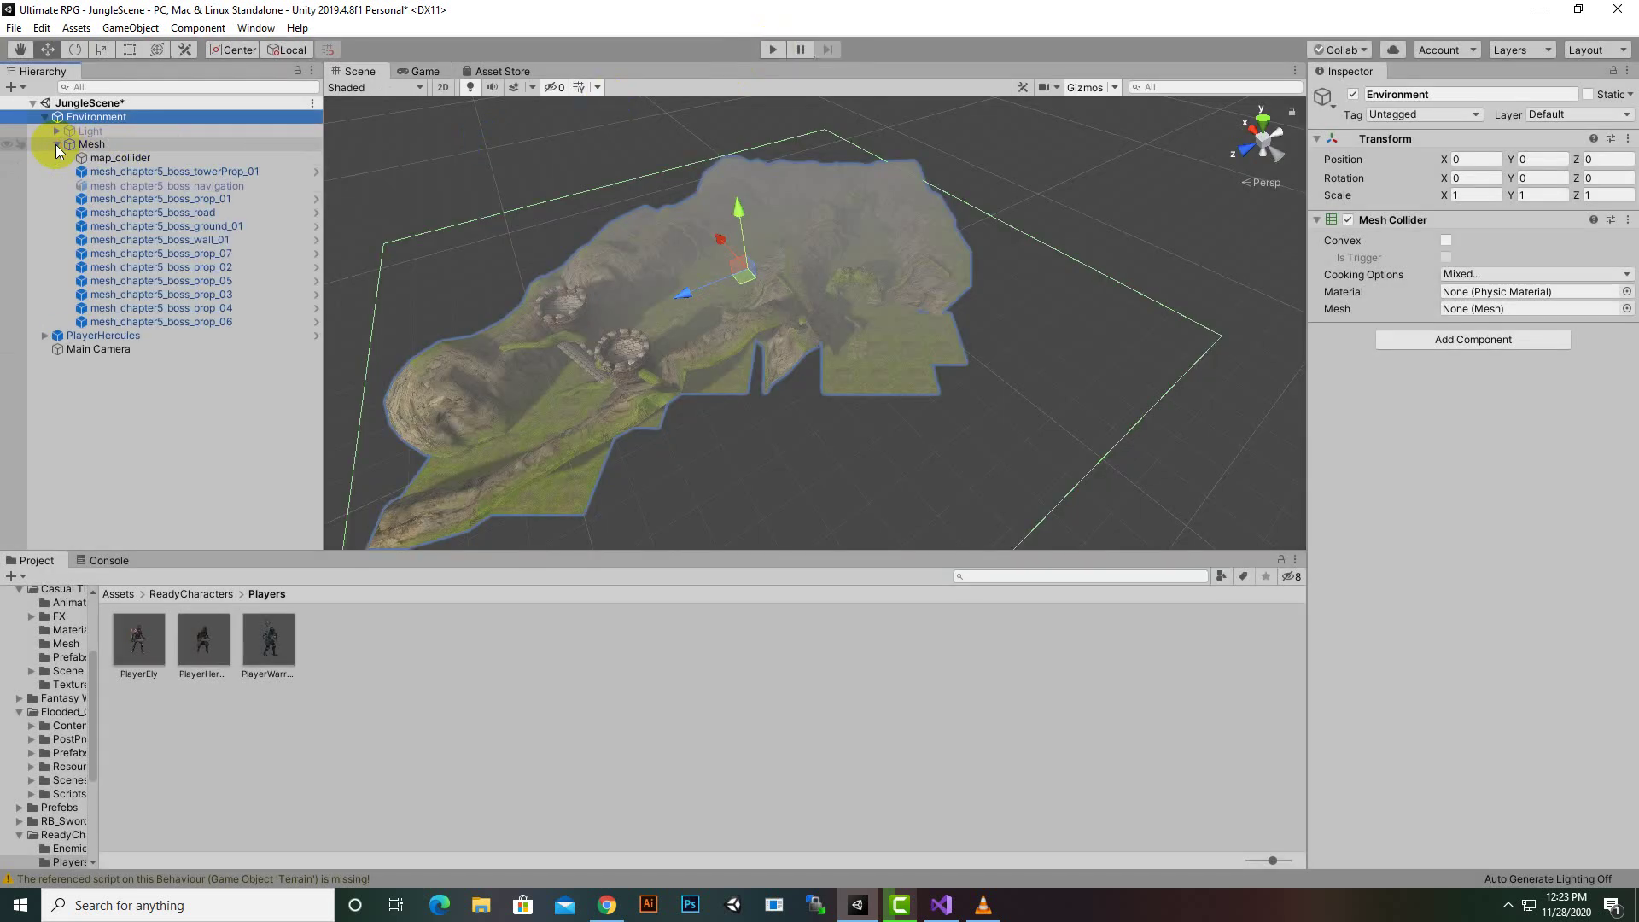
left_click(118, 184)
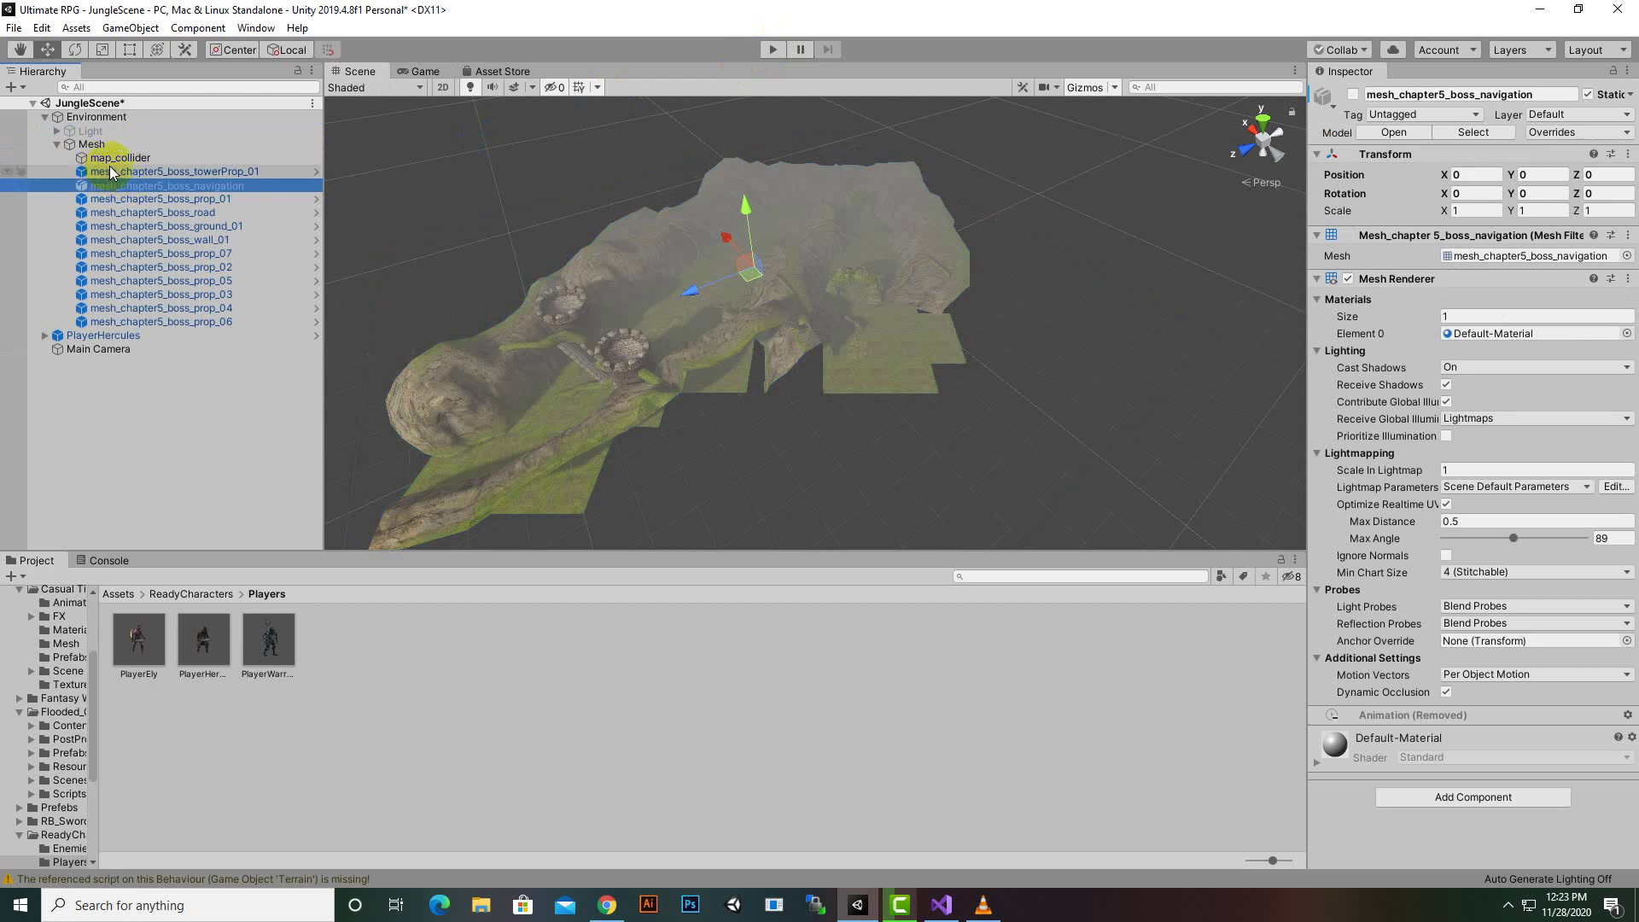
left_click(116, 160)
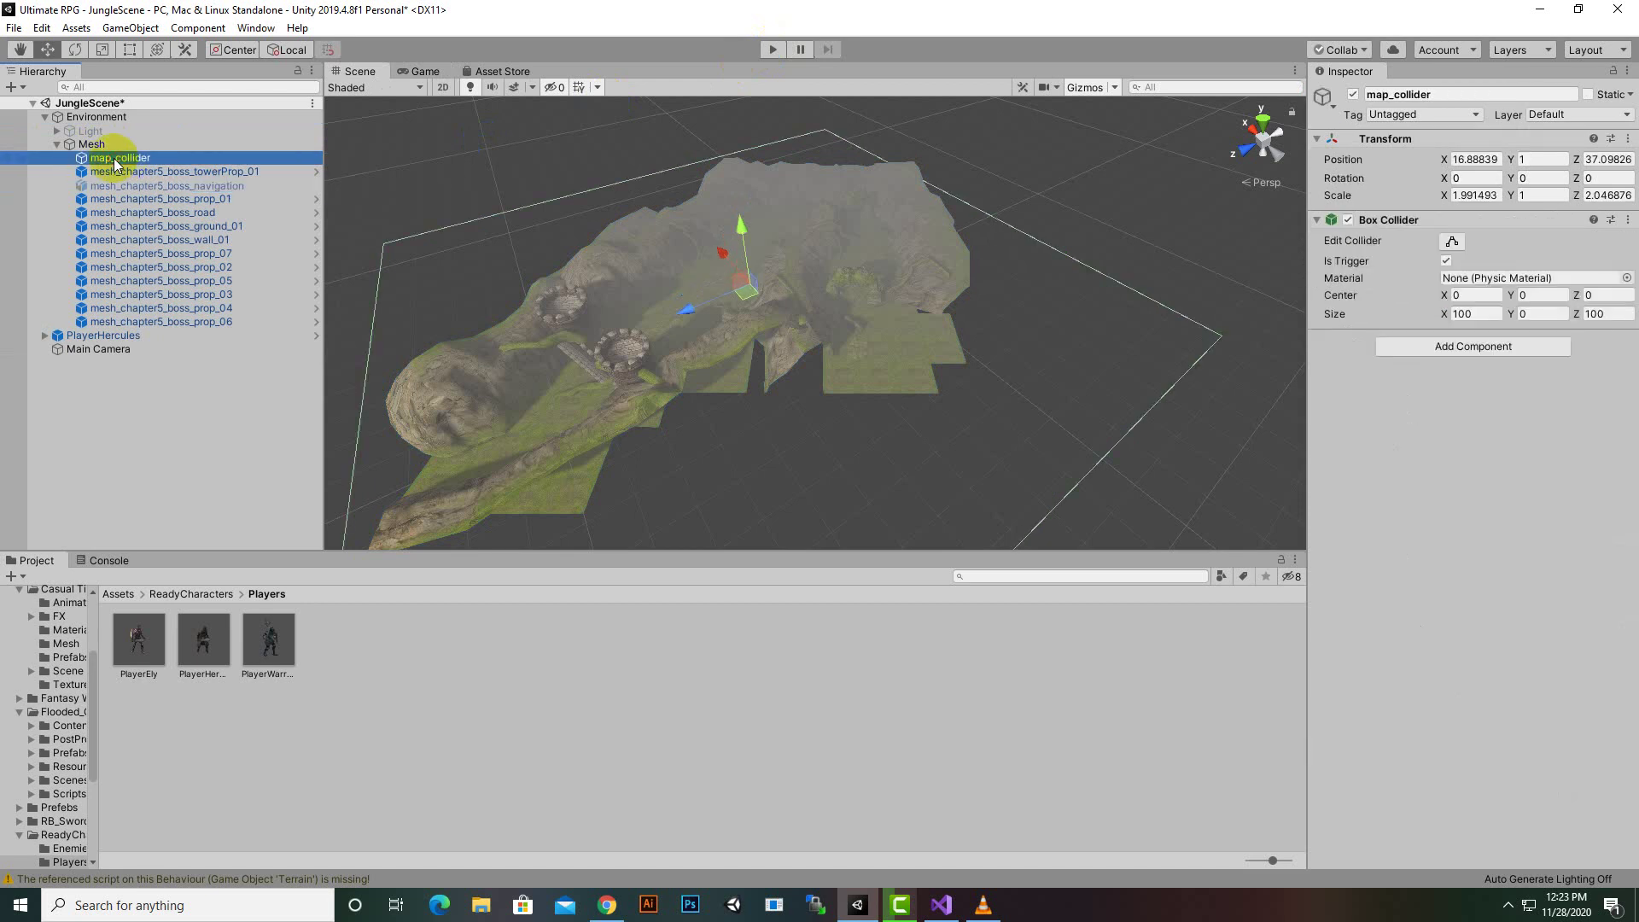
left_click(118, 179)
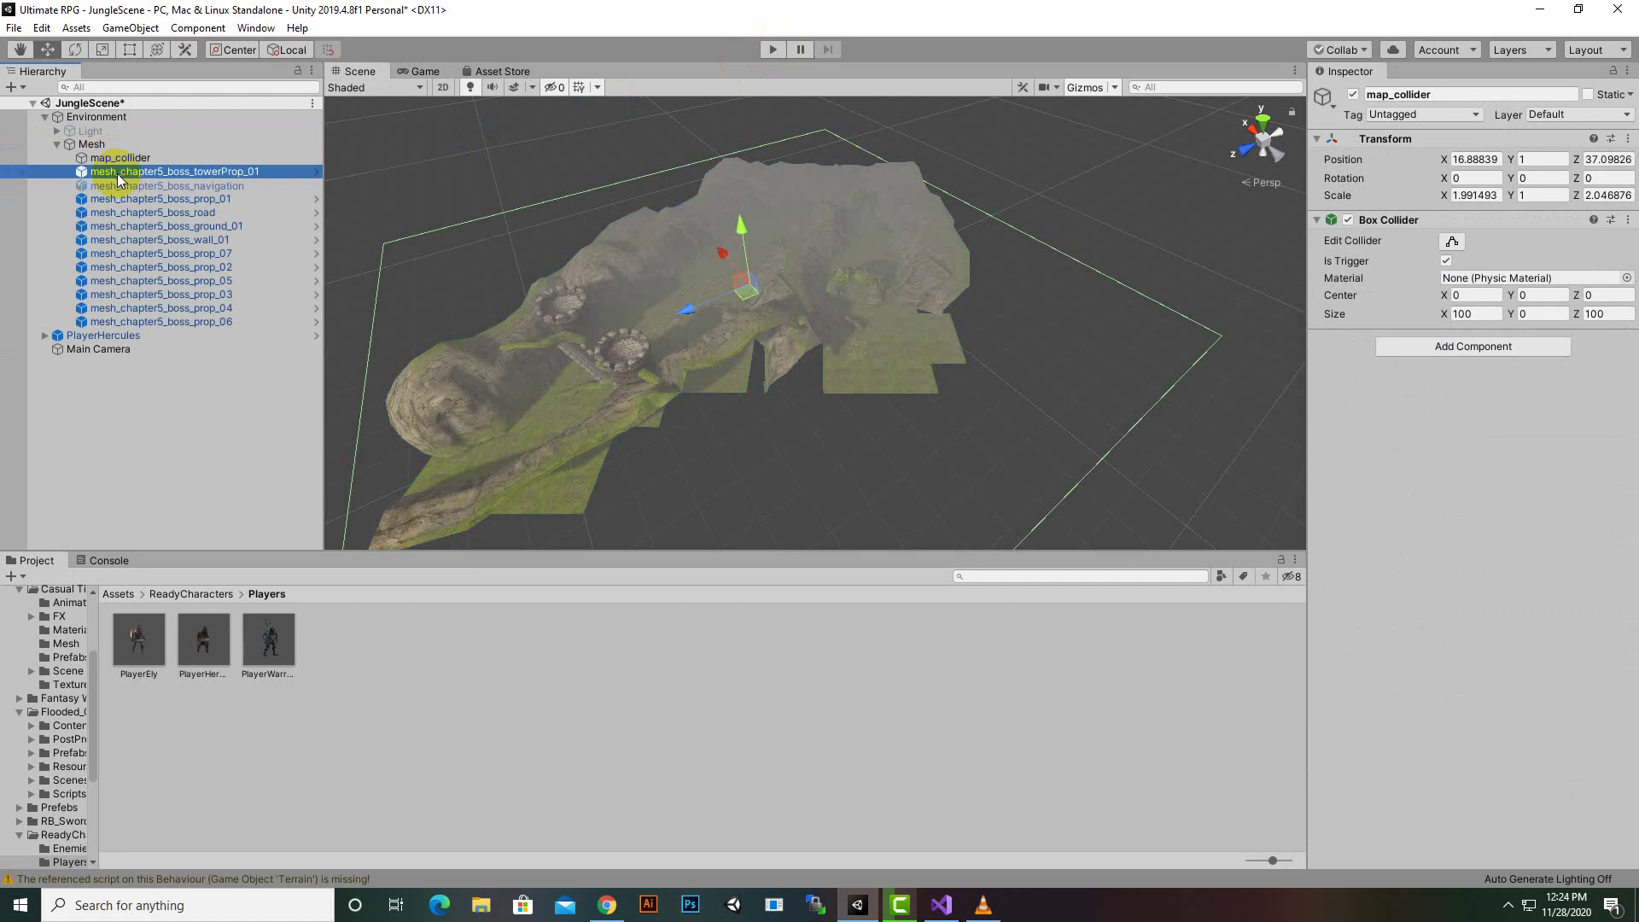
left_click(139, 322, "shift")
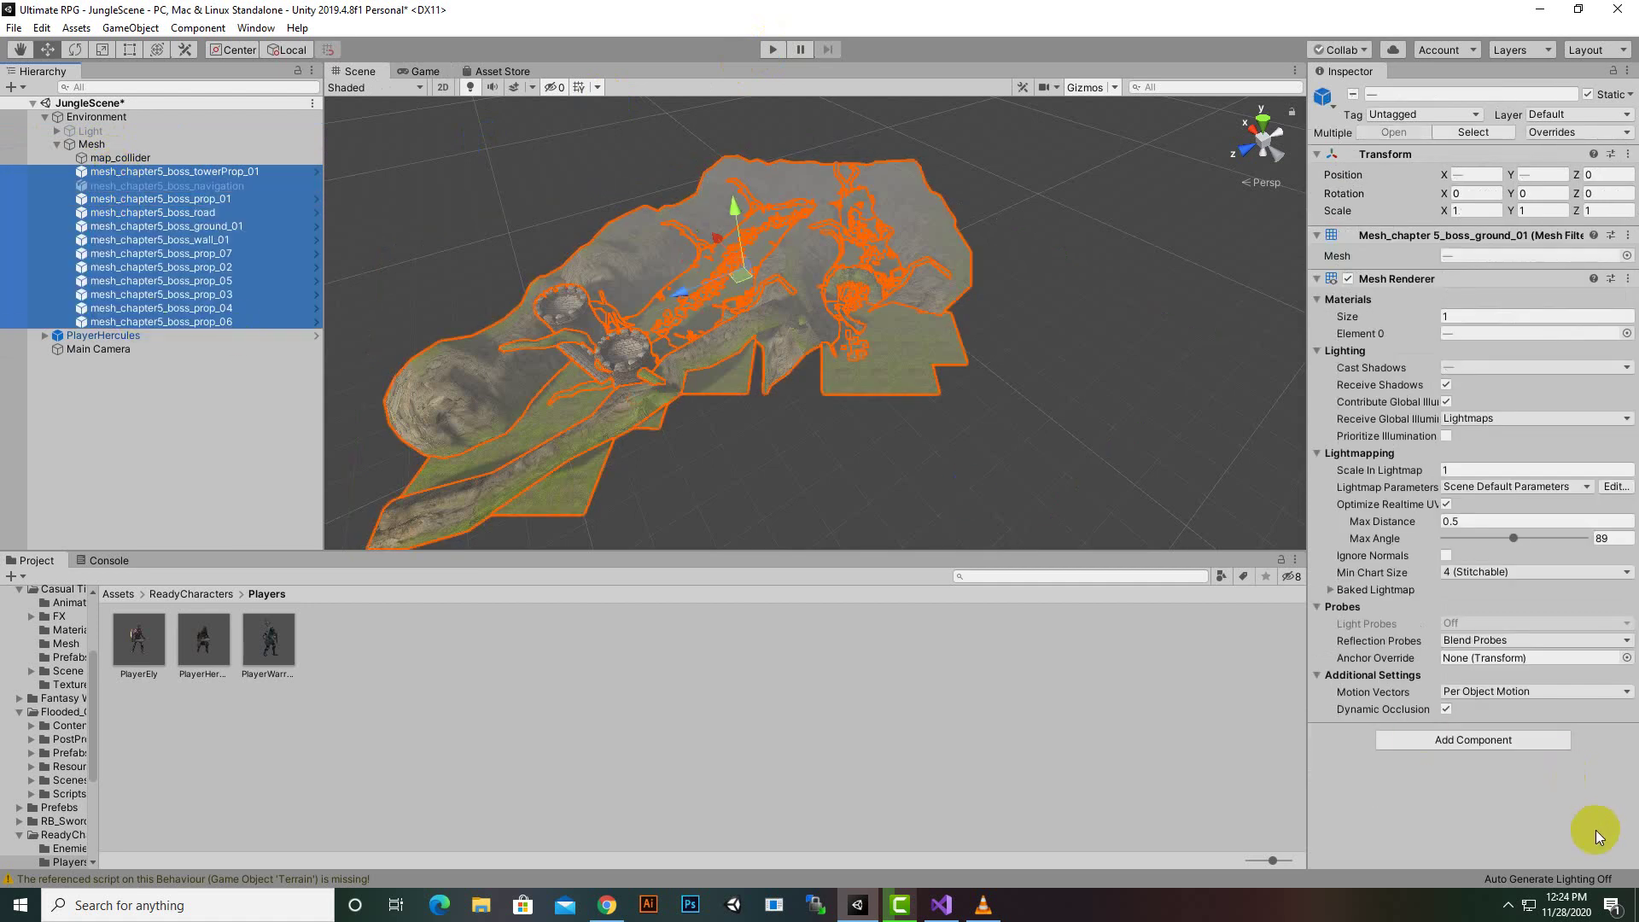
left_click(1508, 739)
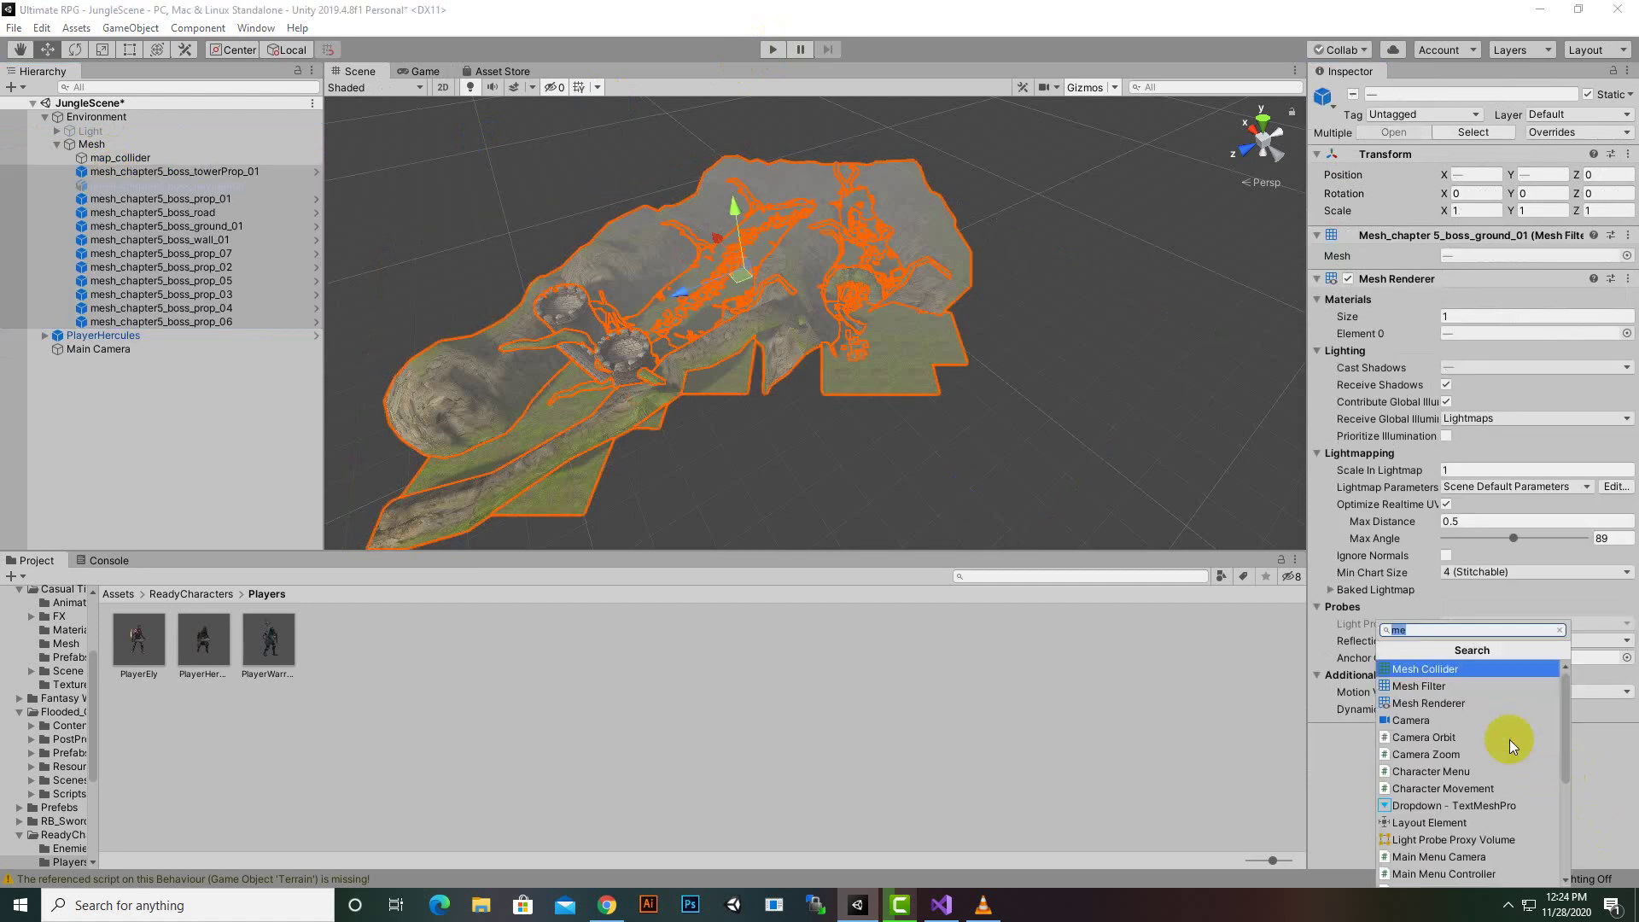
left_click(1470, 669)
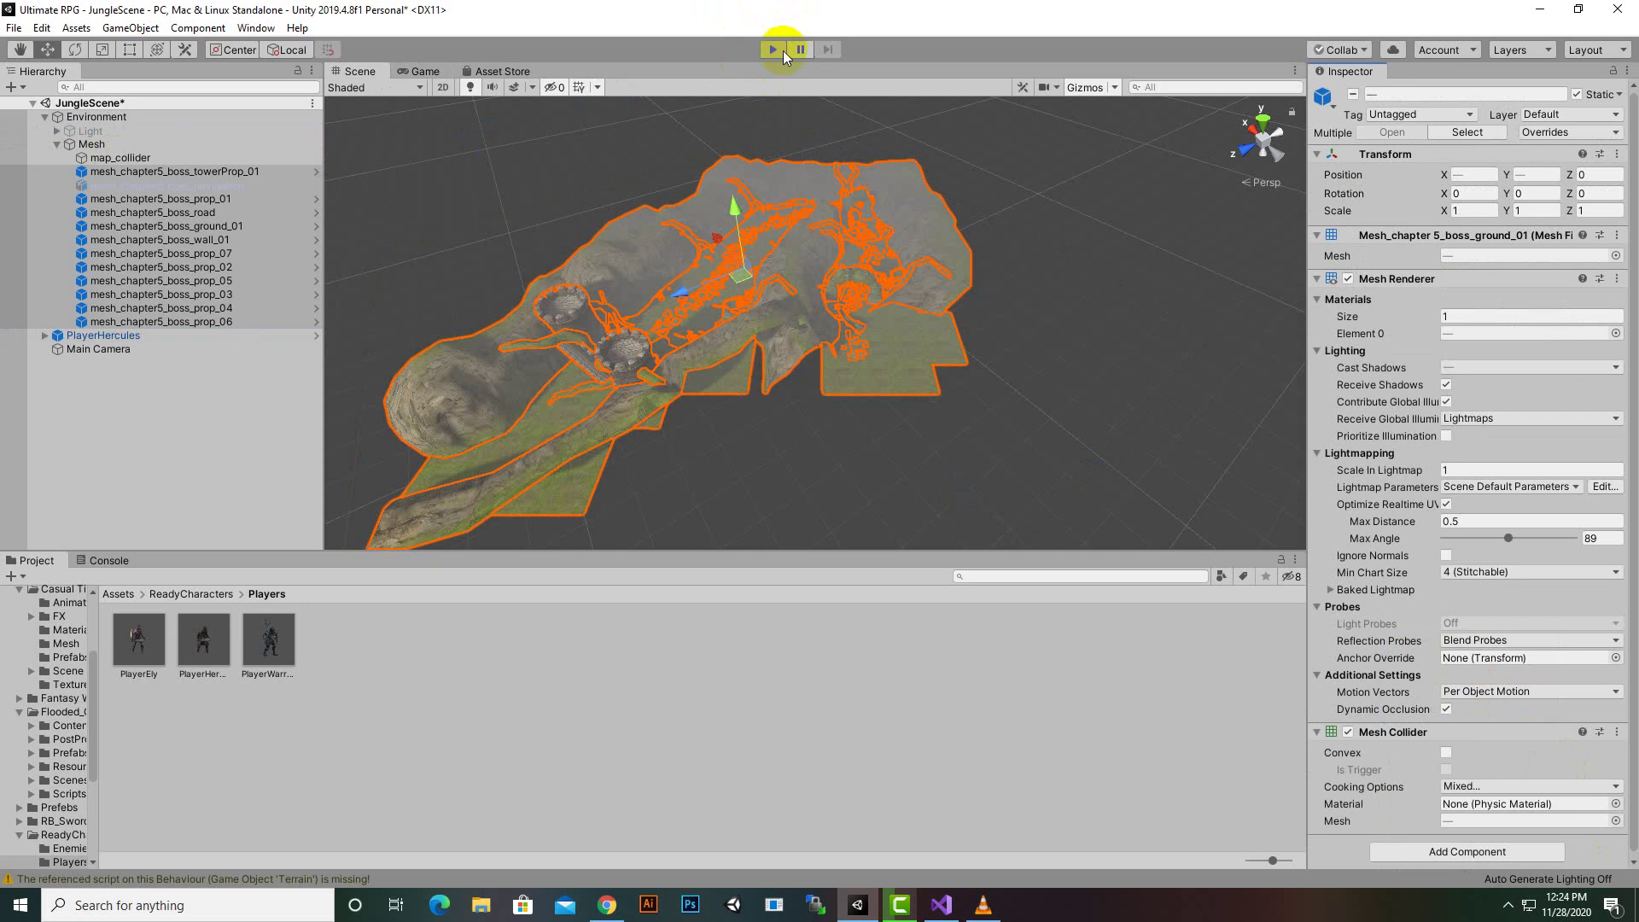
Step: Play-test by running the hero with W across the grass toward the castle gate
left_click(782, 52)
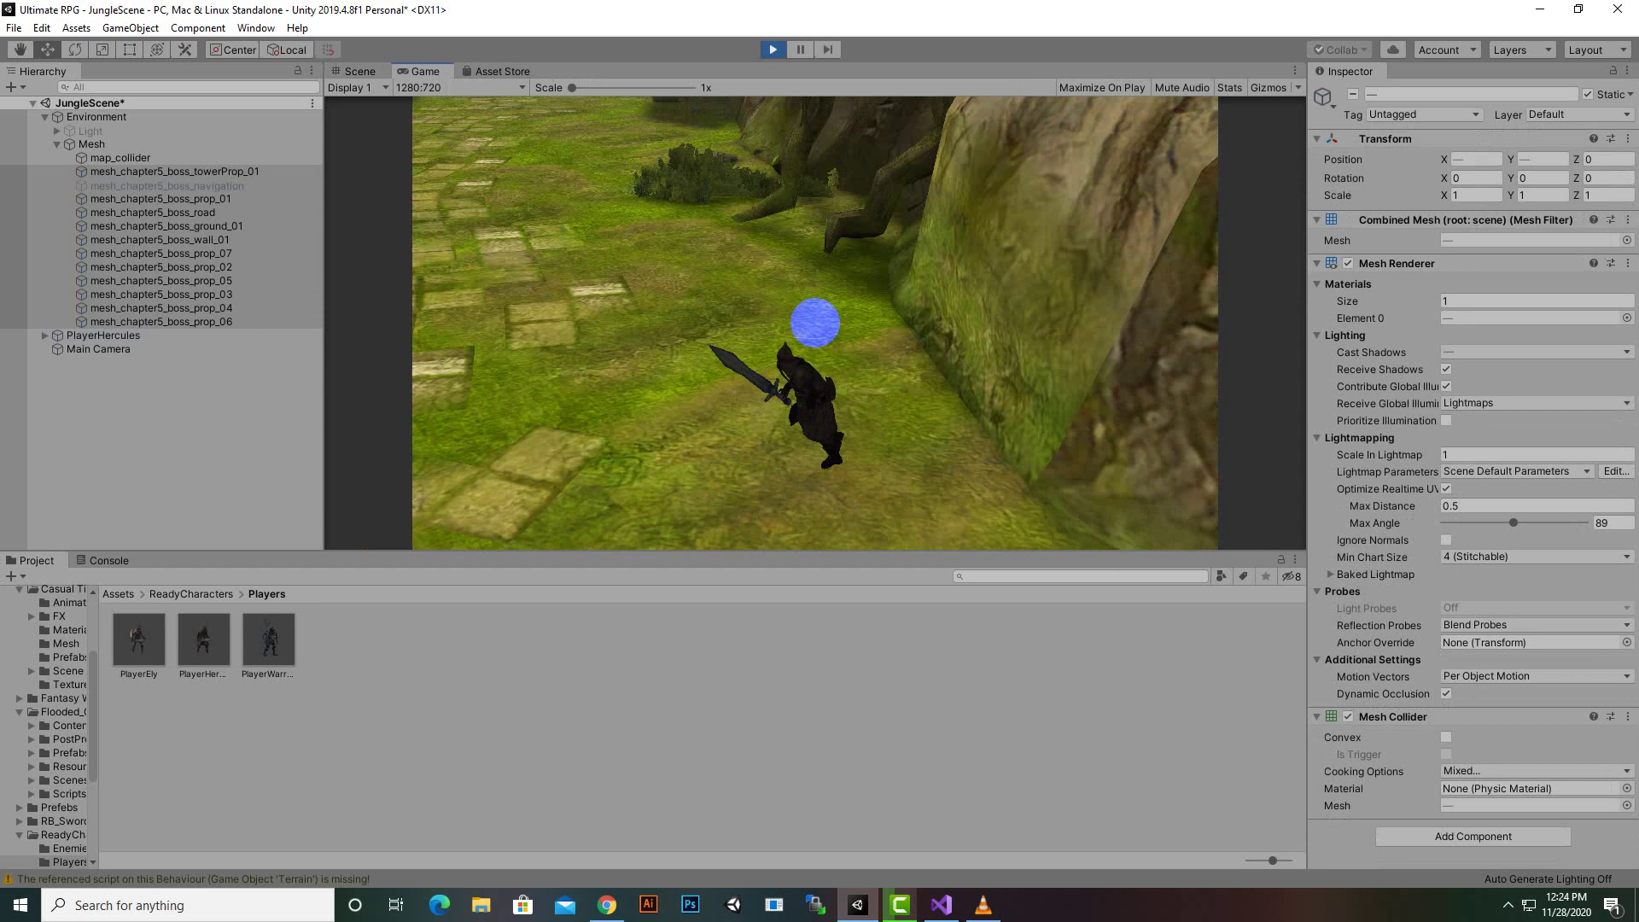
key("w")
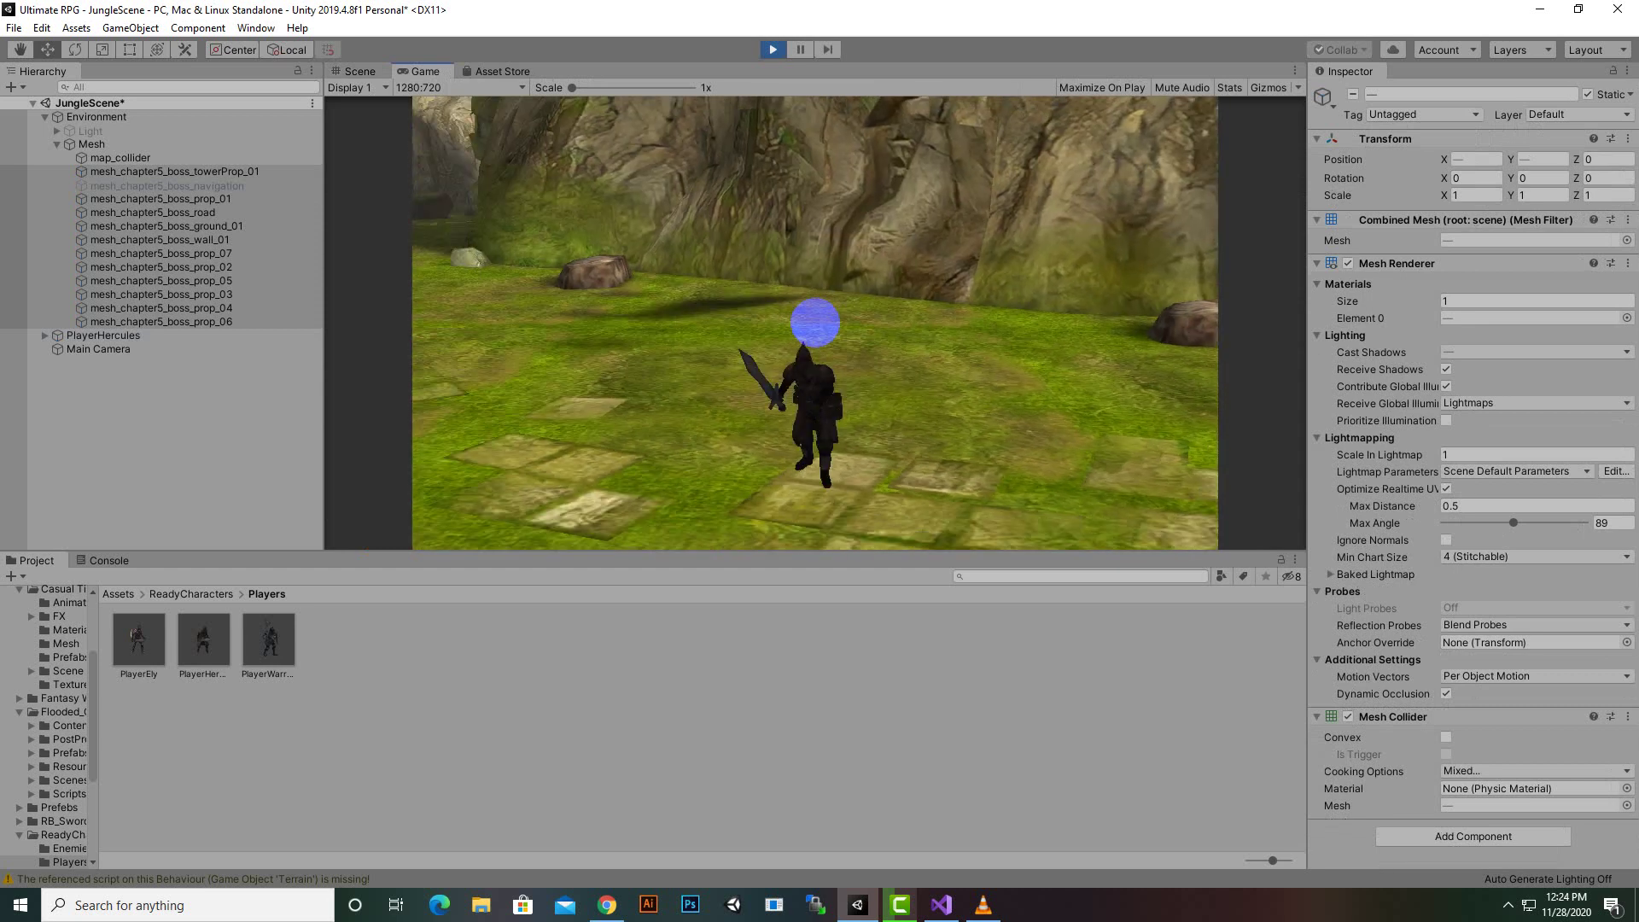
key("w")
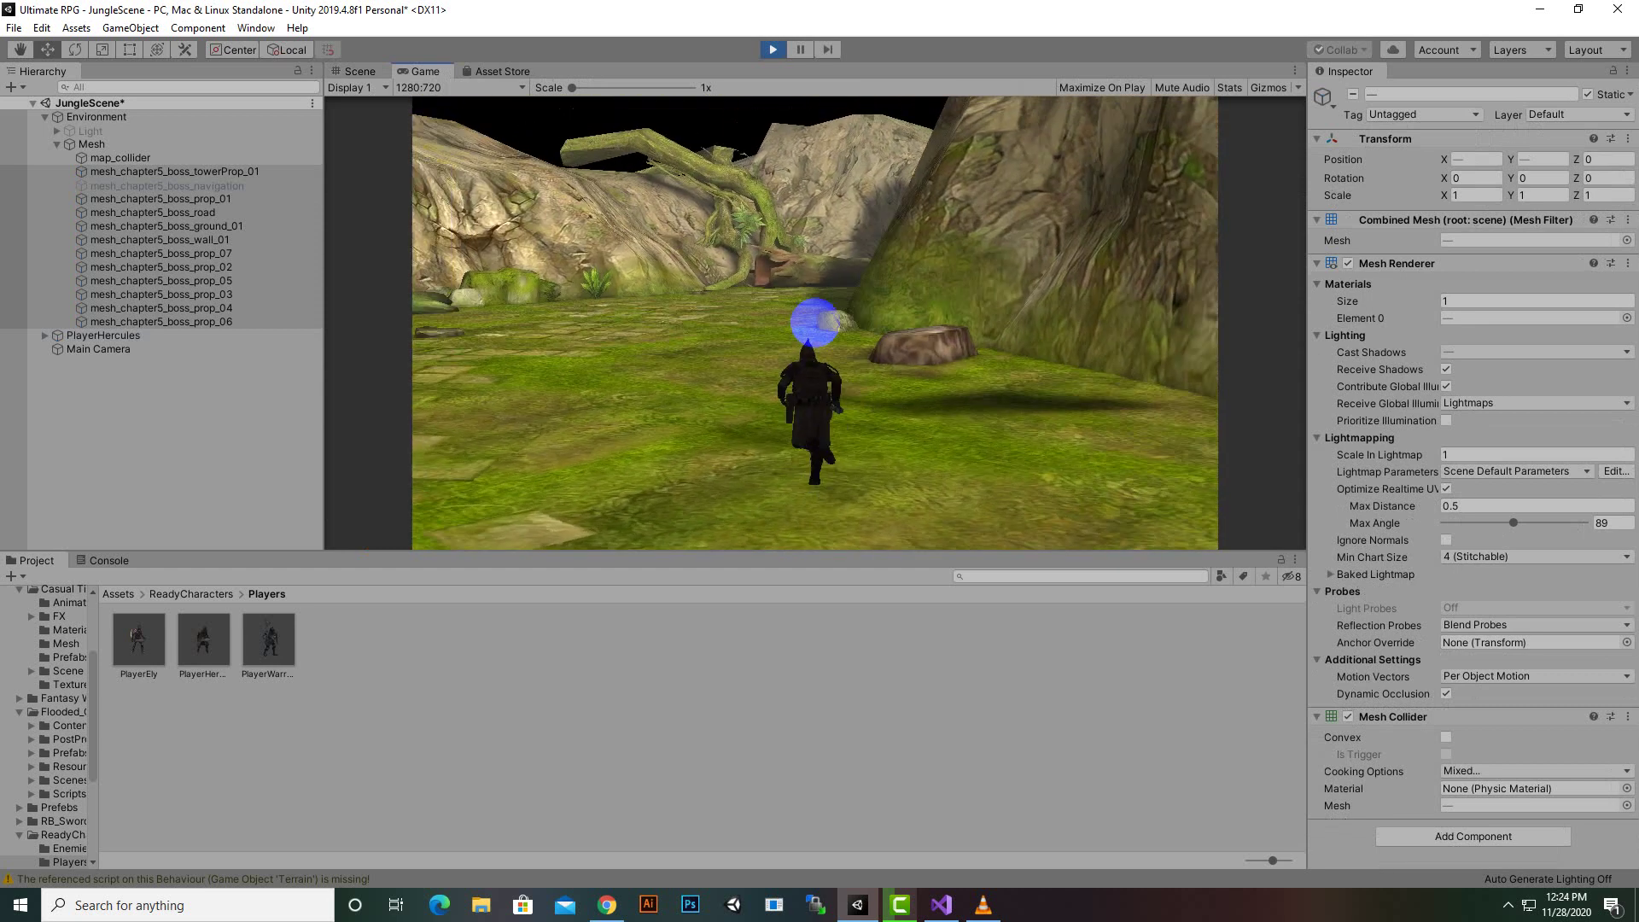
key("w")
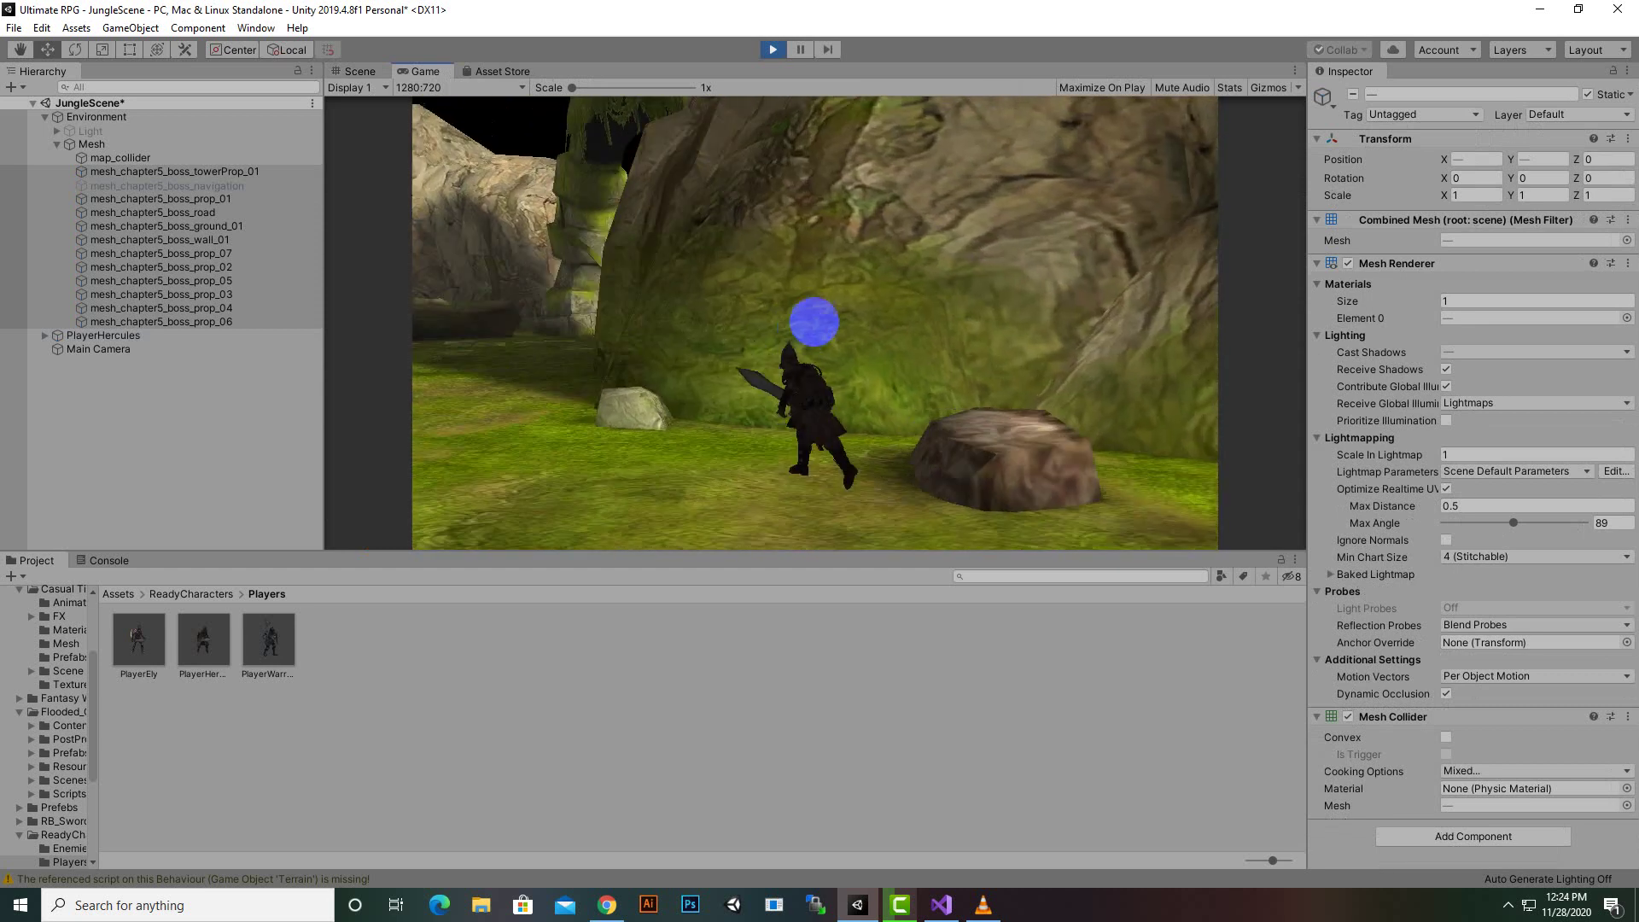
key("w")
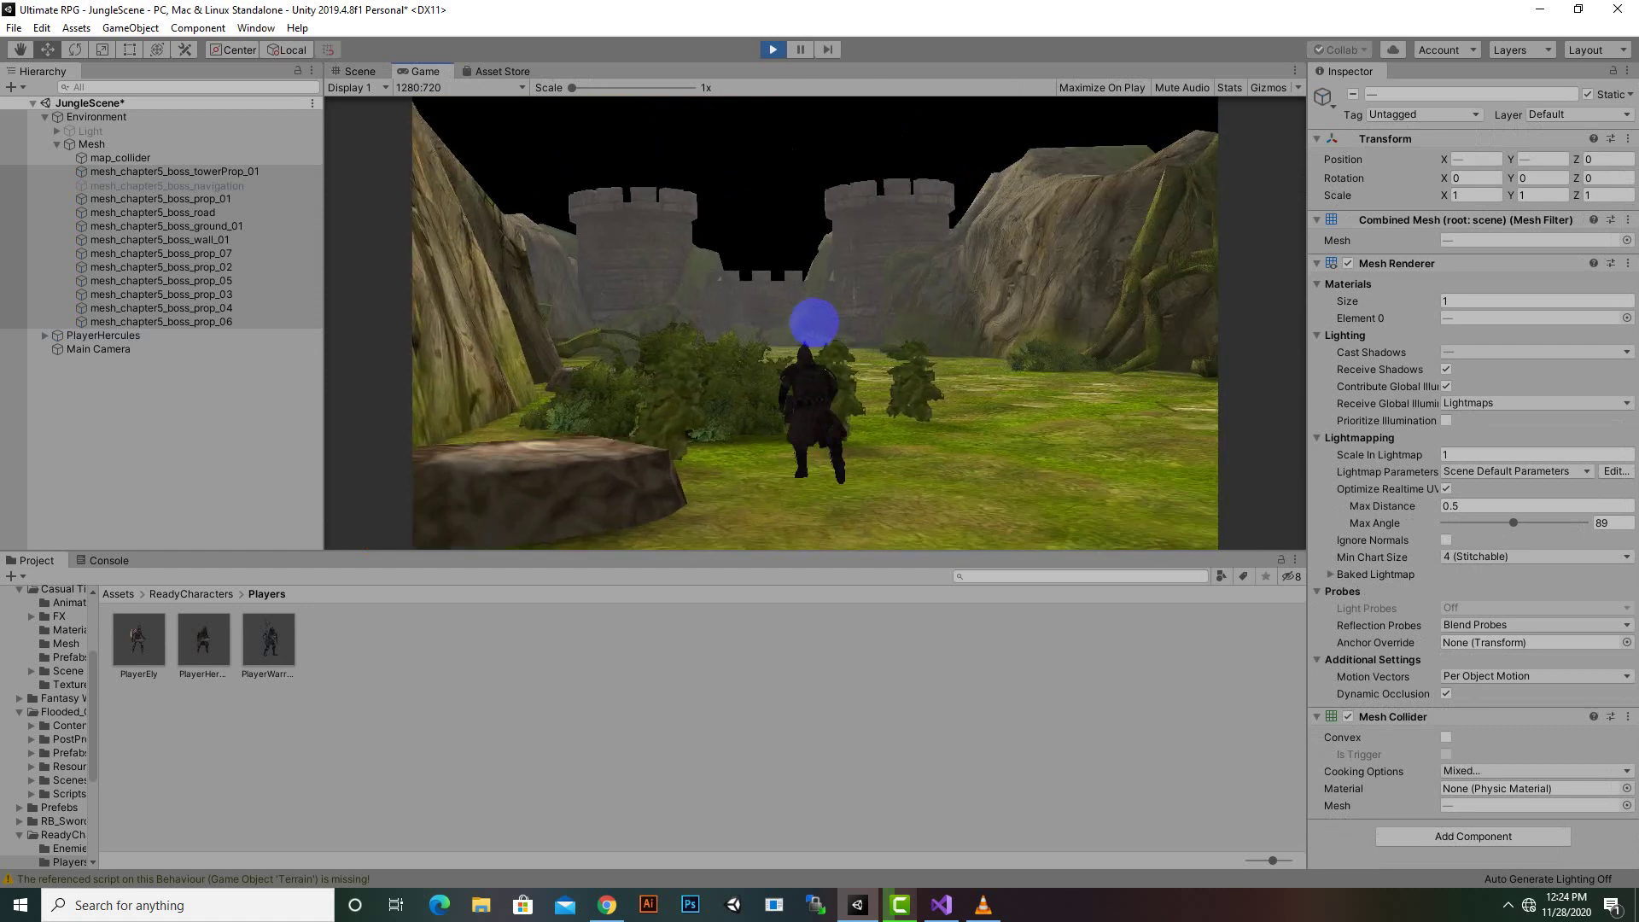
key("w")
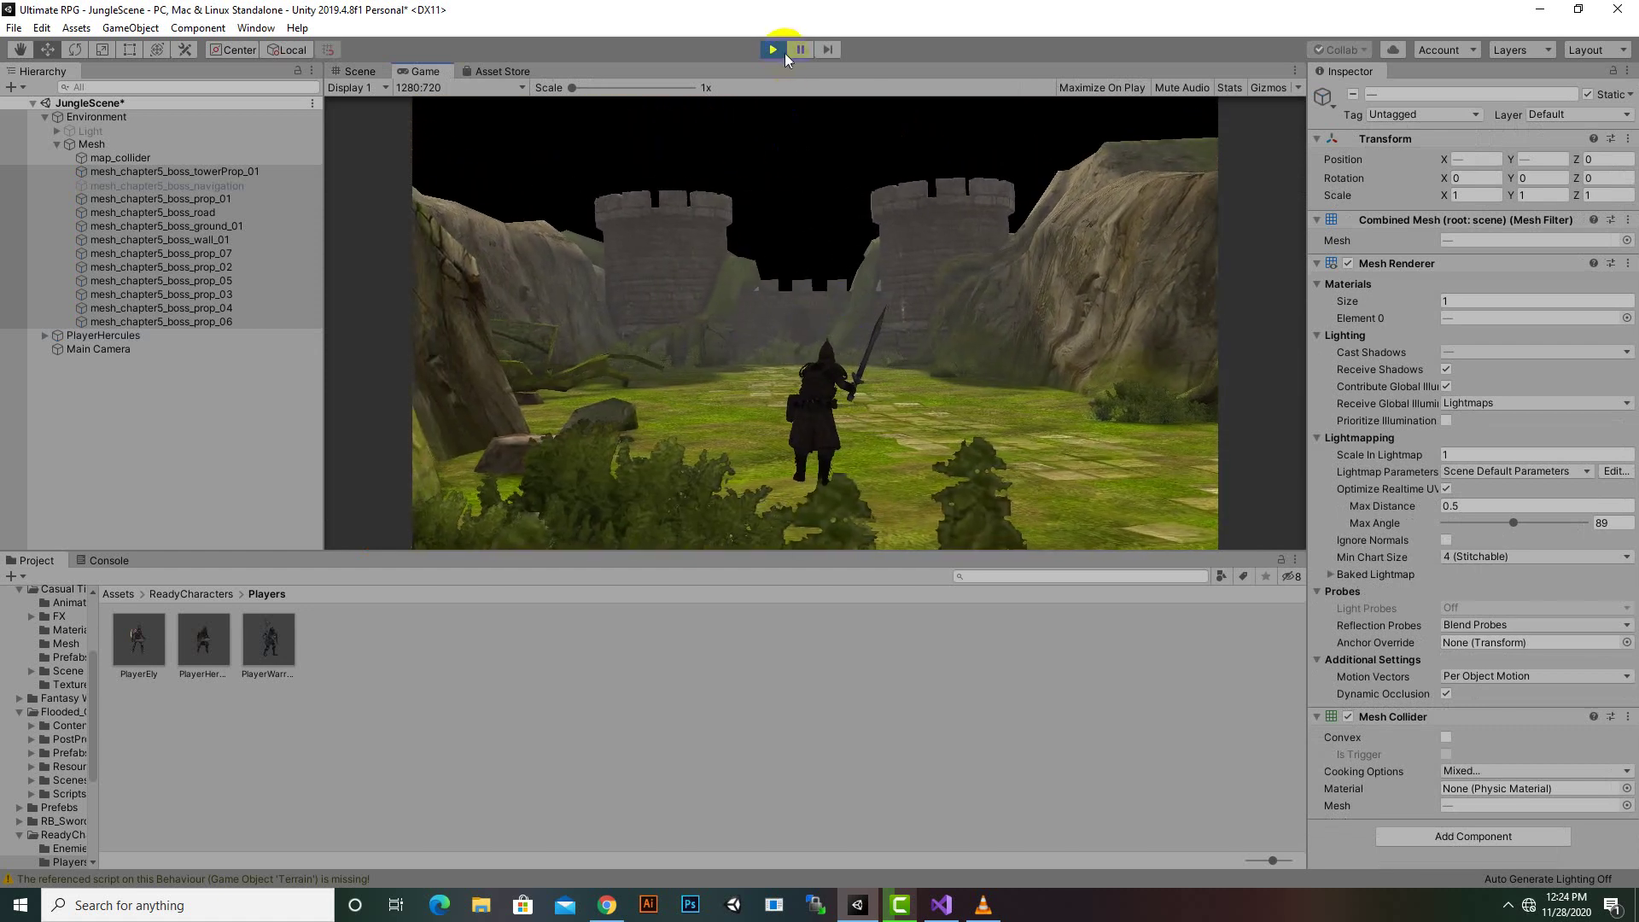
left_click(781, 49)
Step: Set the scene's skybox material to BGR_Sky1 in Lighting Settings
left_click(256, 28)
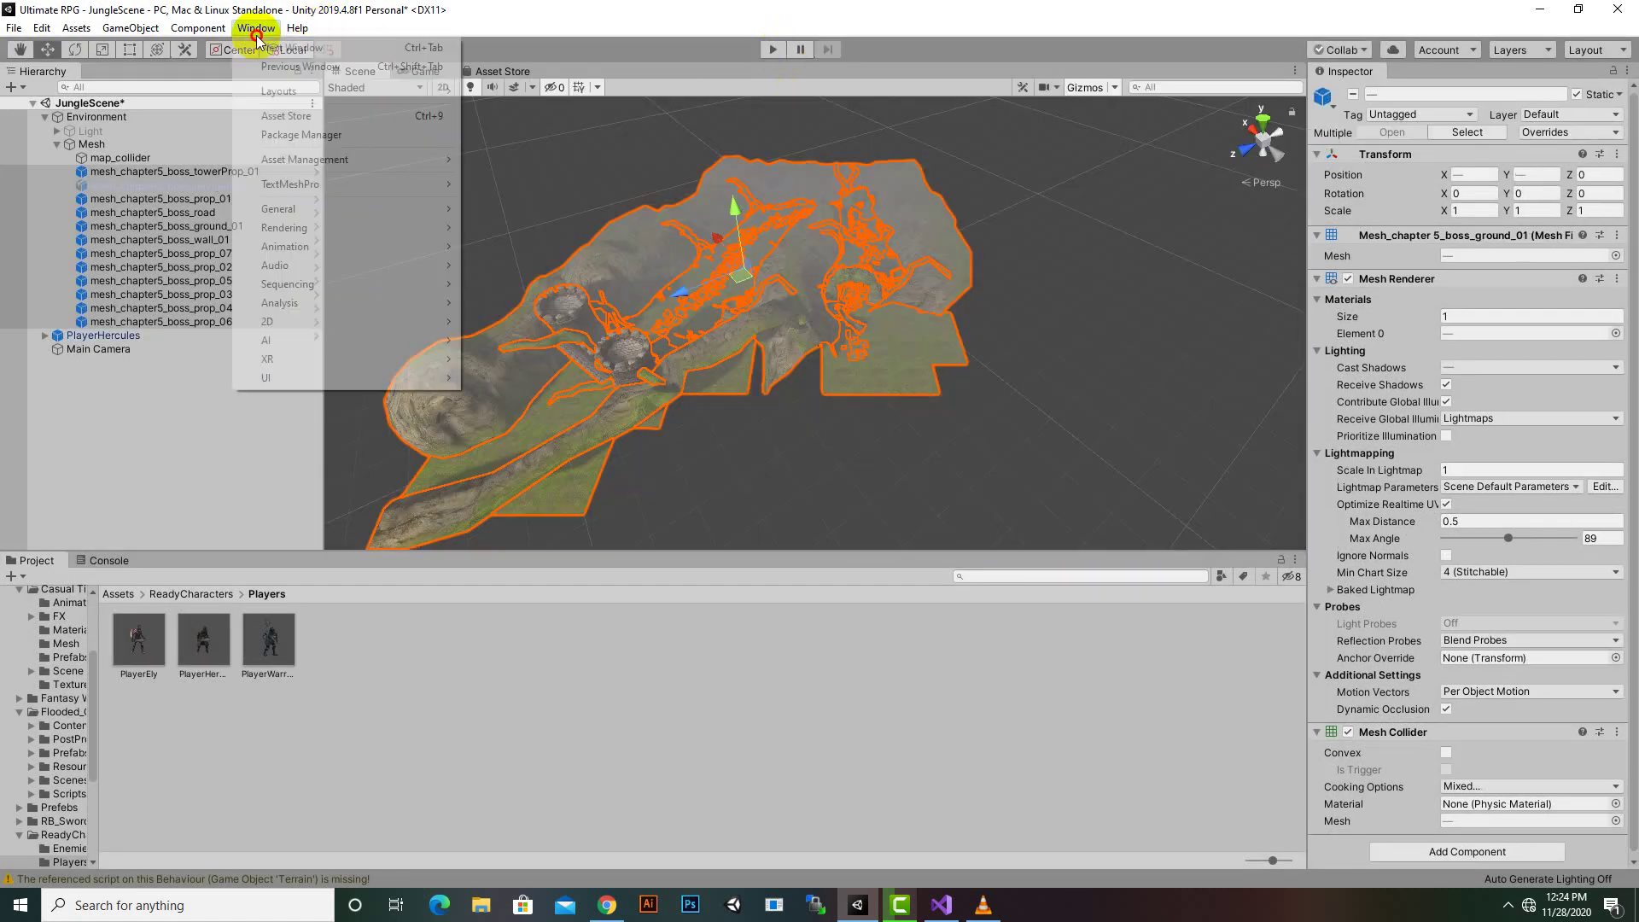
mouse_move(339, 227)
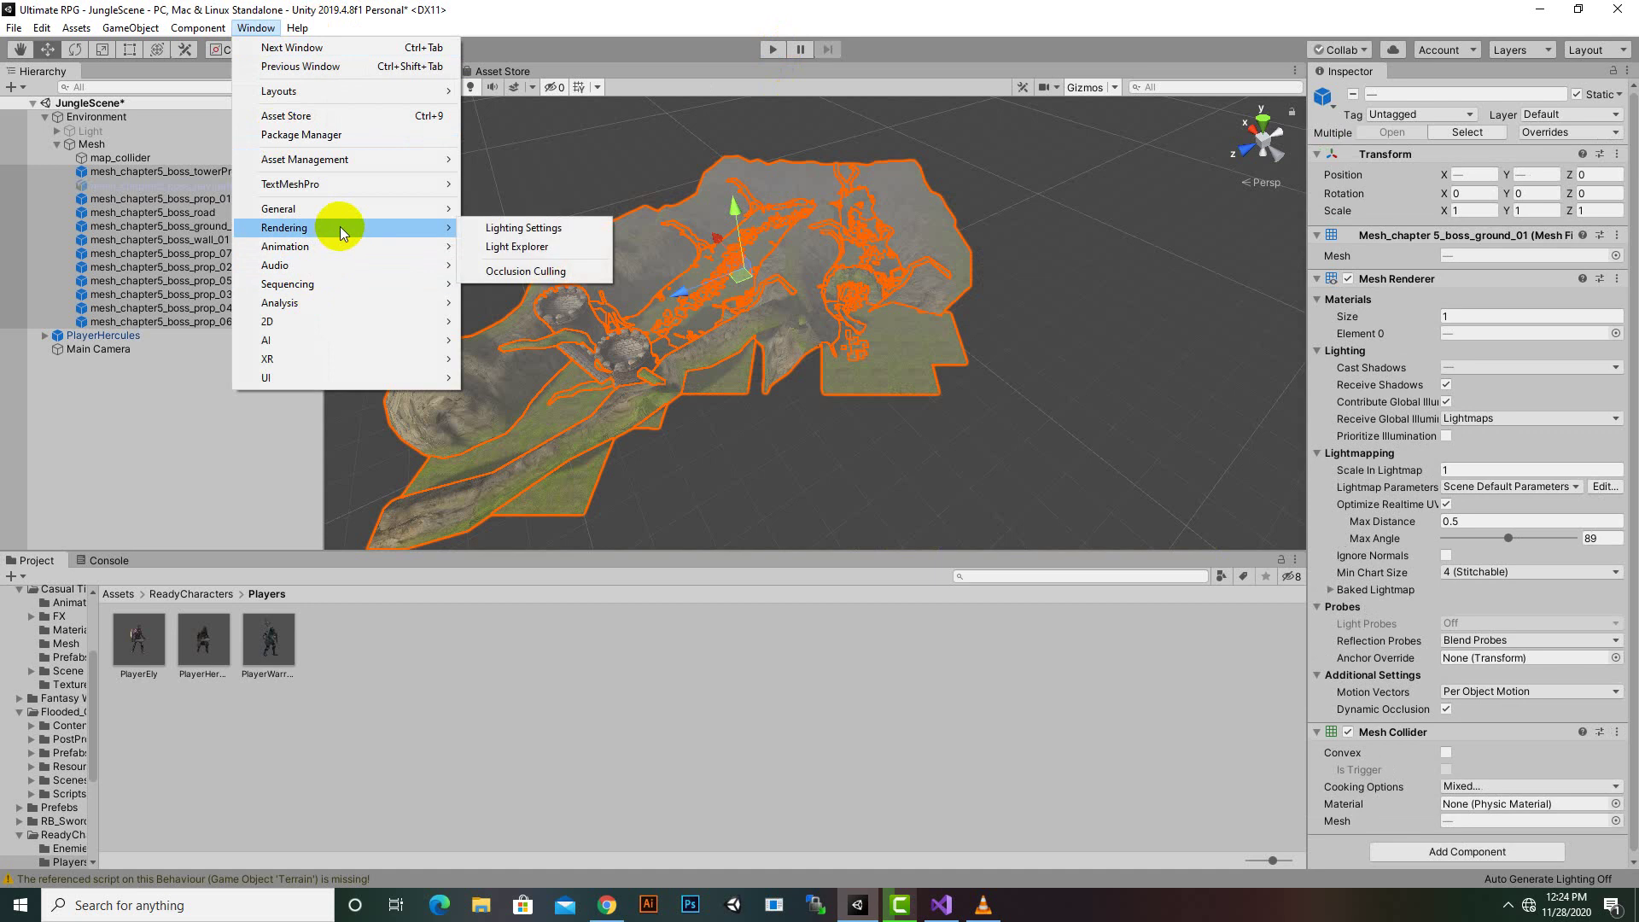
left_click(538, 224)
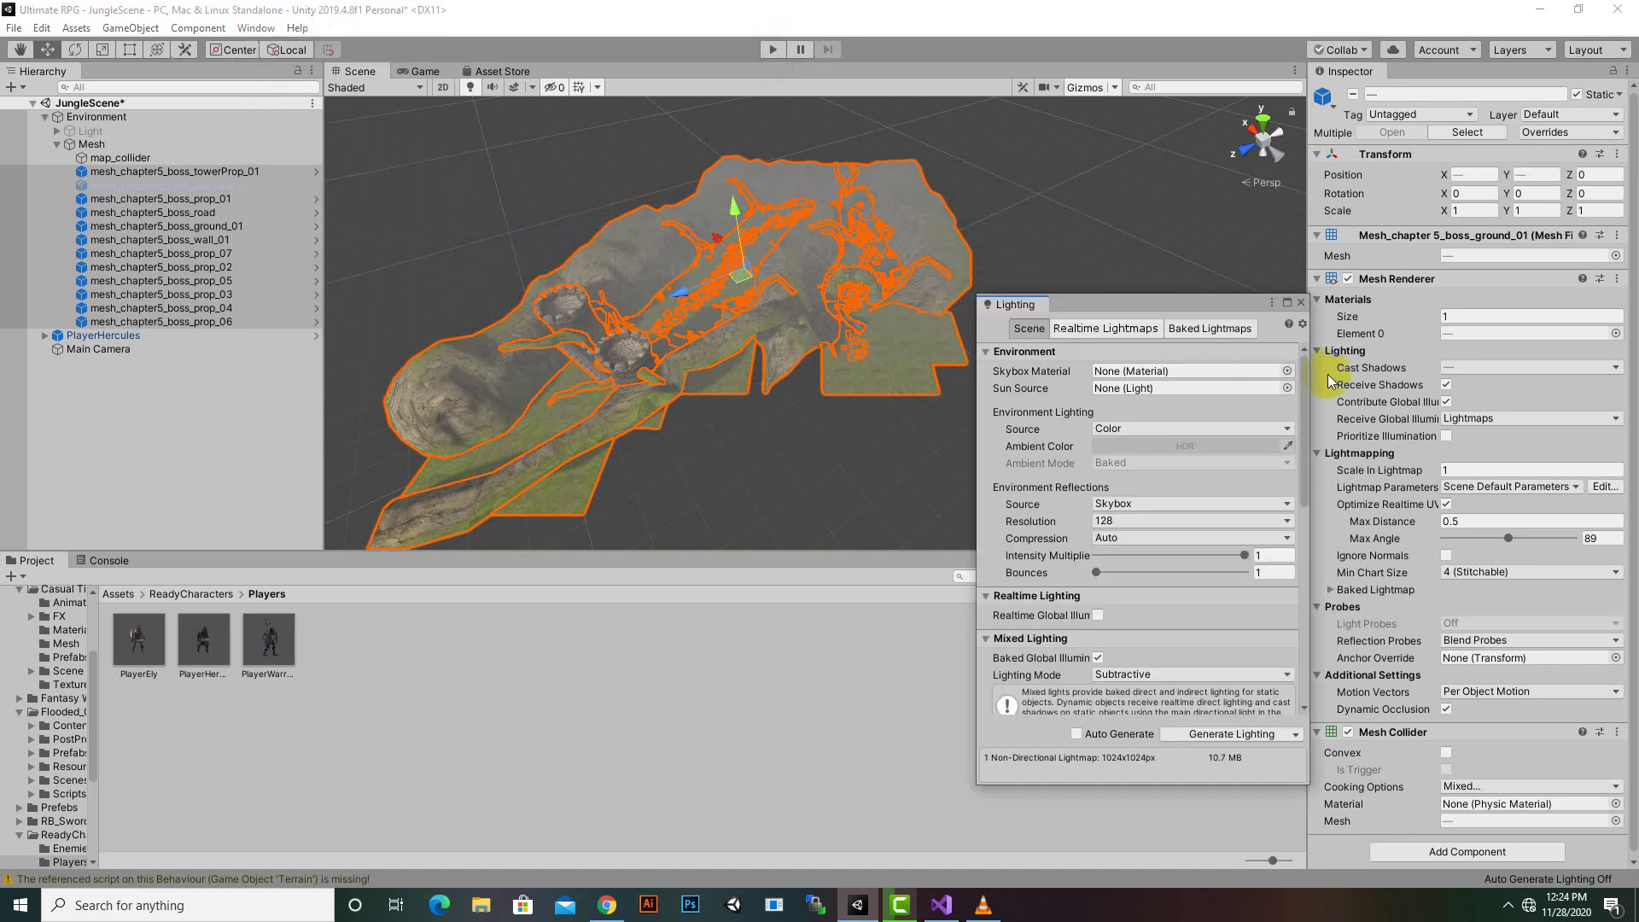
left_click(1286, 370)
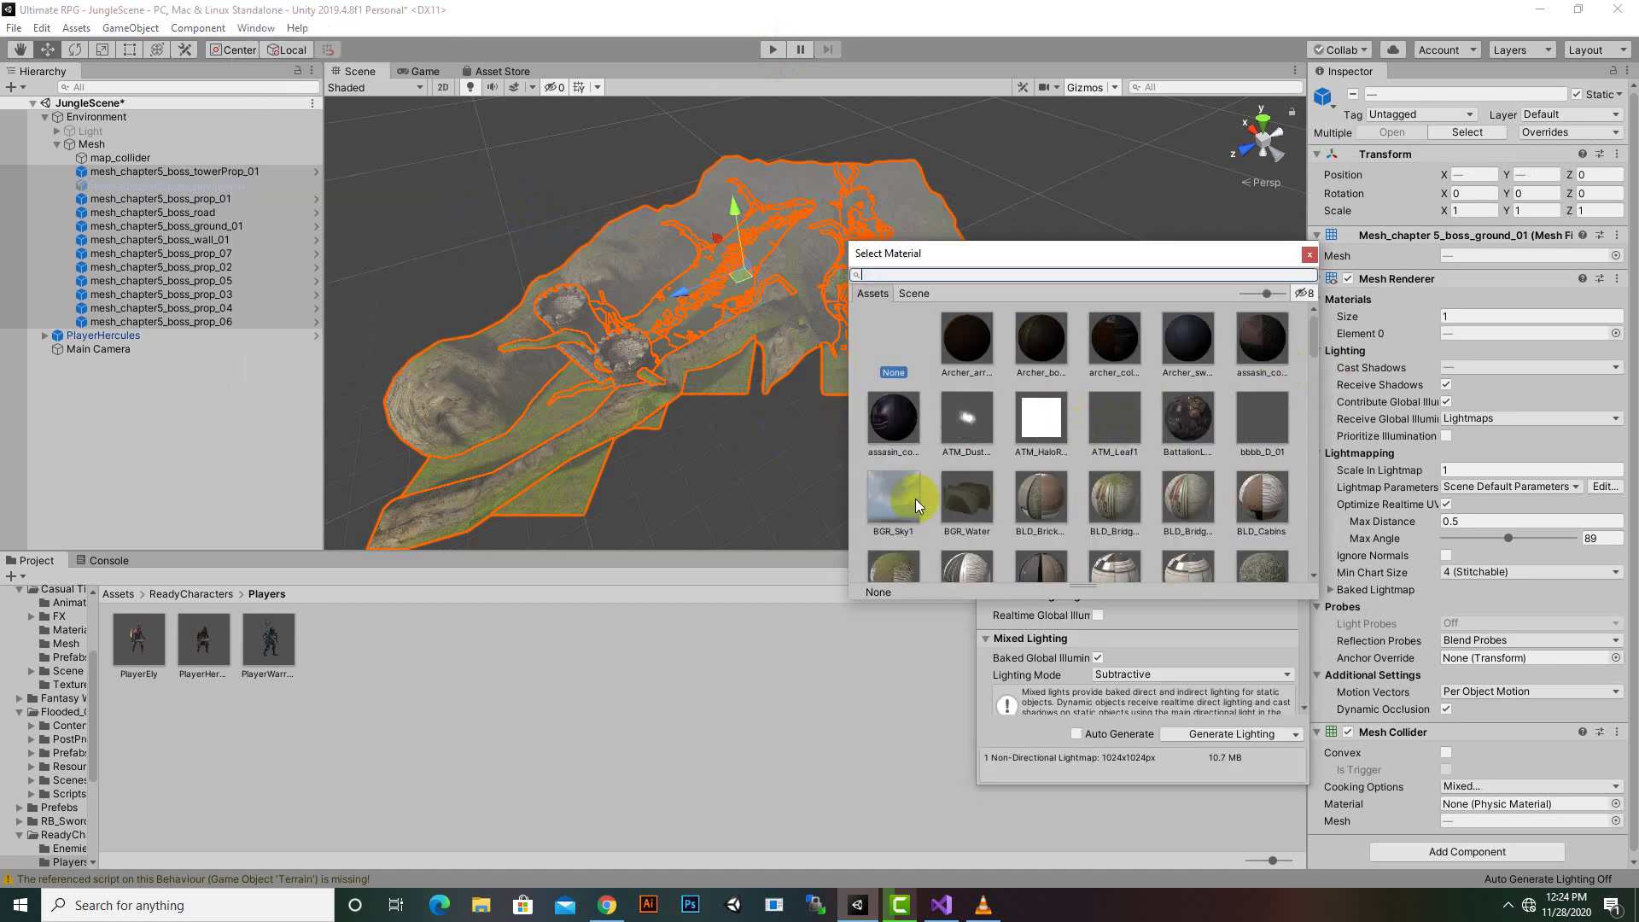
double_click(915, 498)
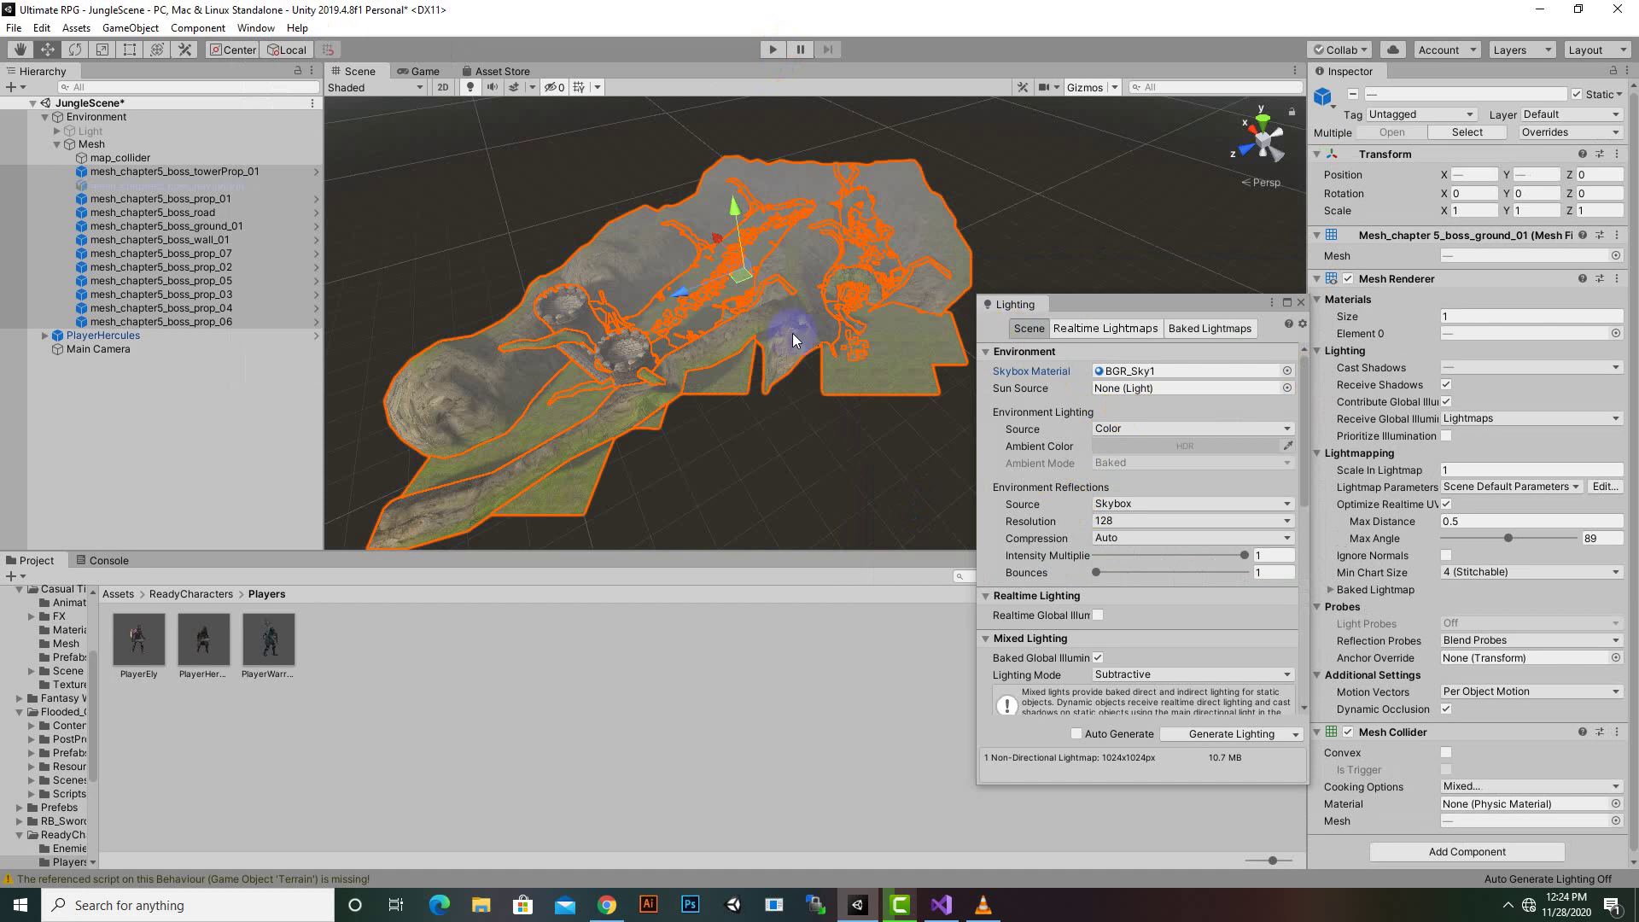
Step: Change the ambient colour to light grey (229,229,229) and close the Lighting window
left_click(1179, 447)
left_click_drag(978, 454, 899, 368)
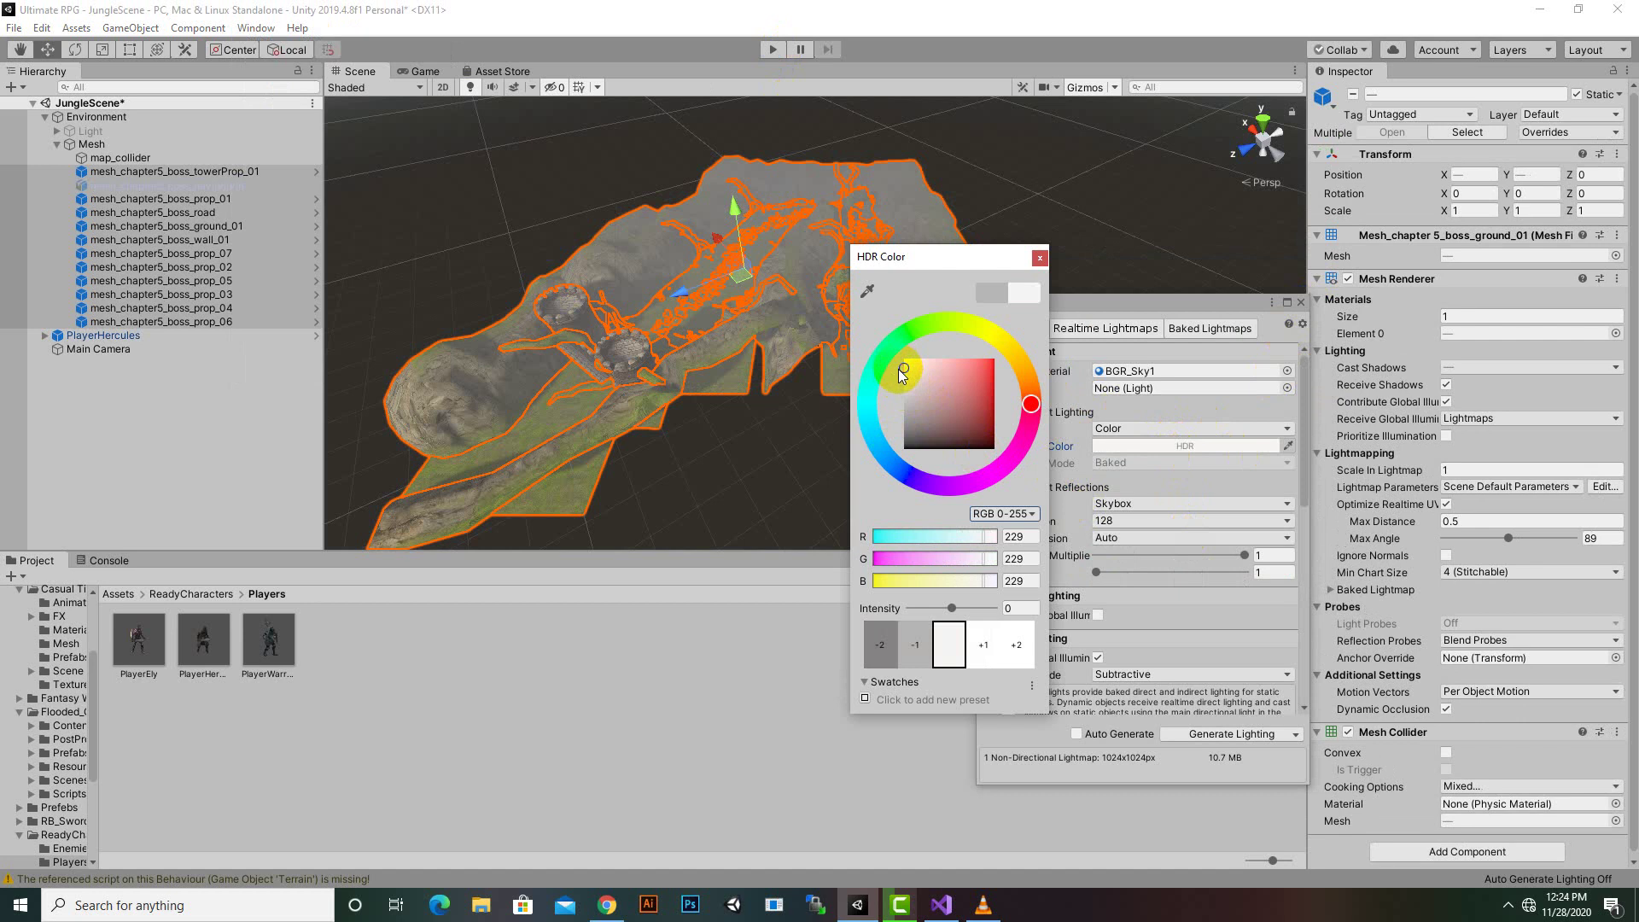
left_click(1040, 258)
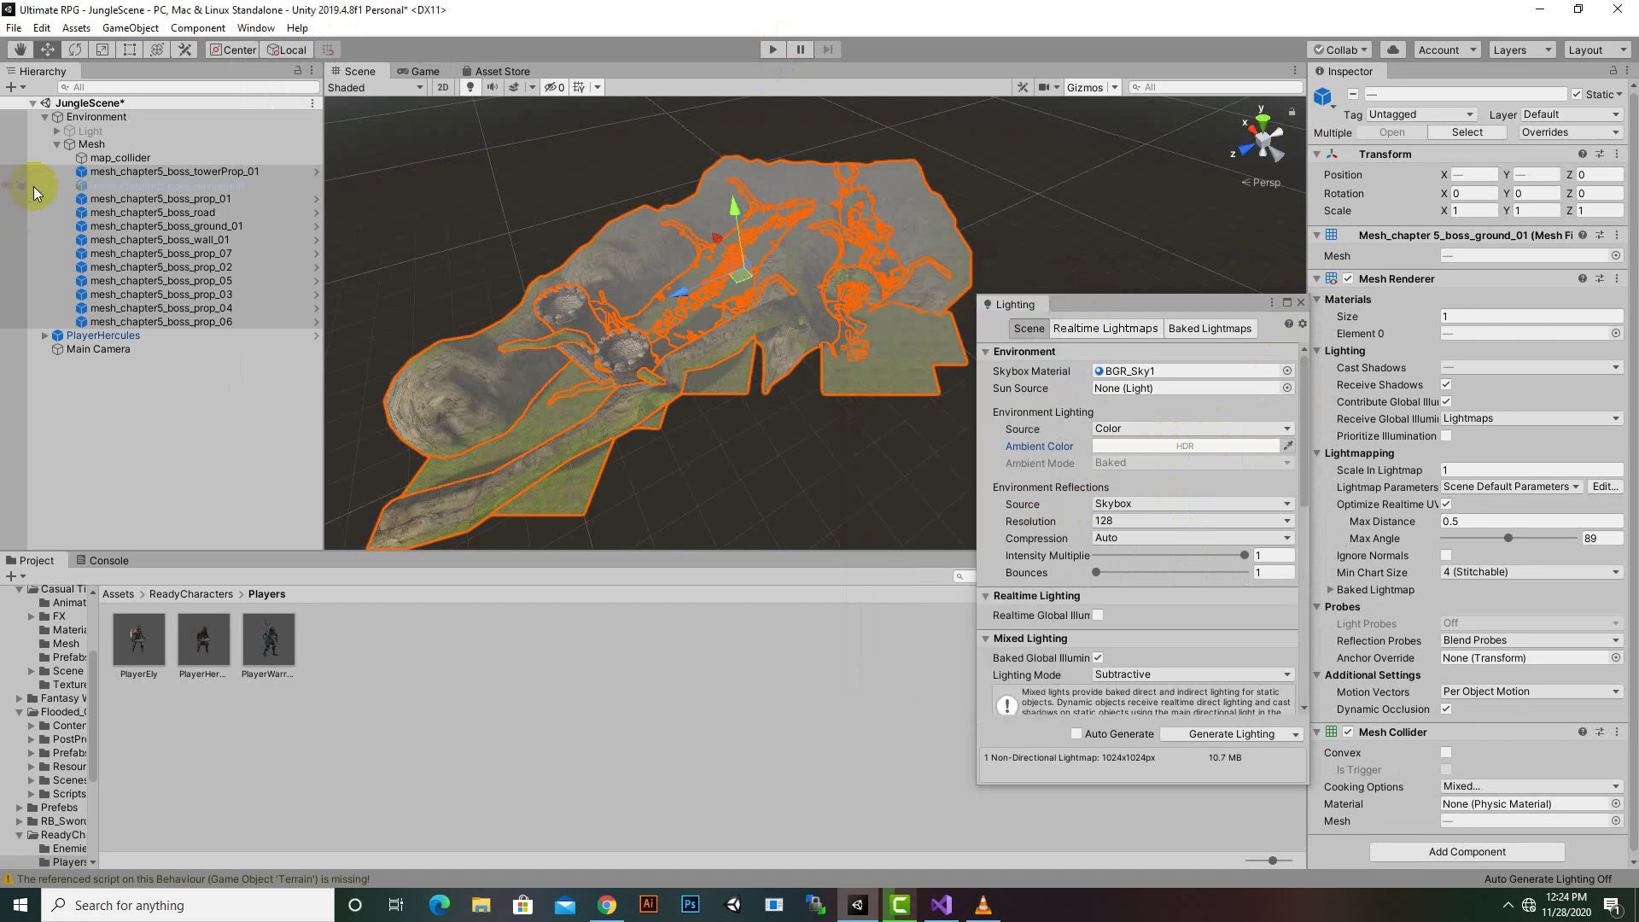
left_click(1298, 305)
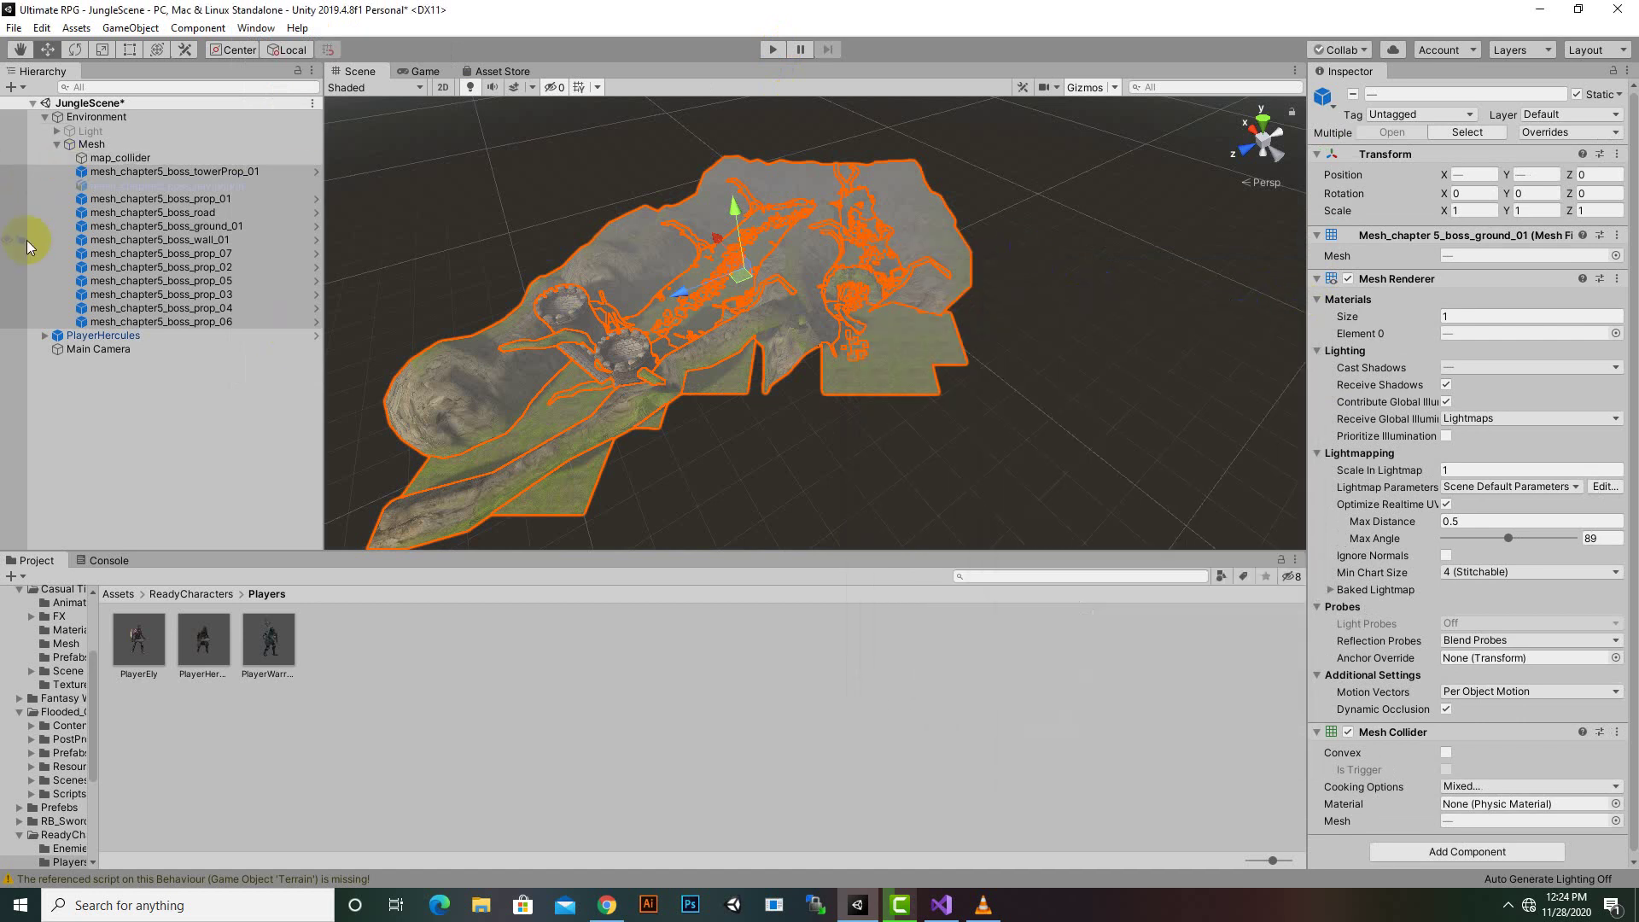
left_click(100, 135)
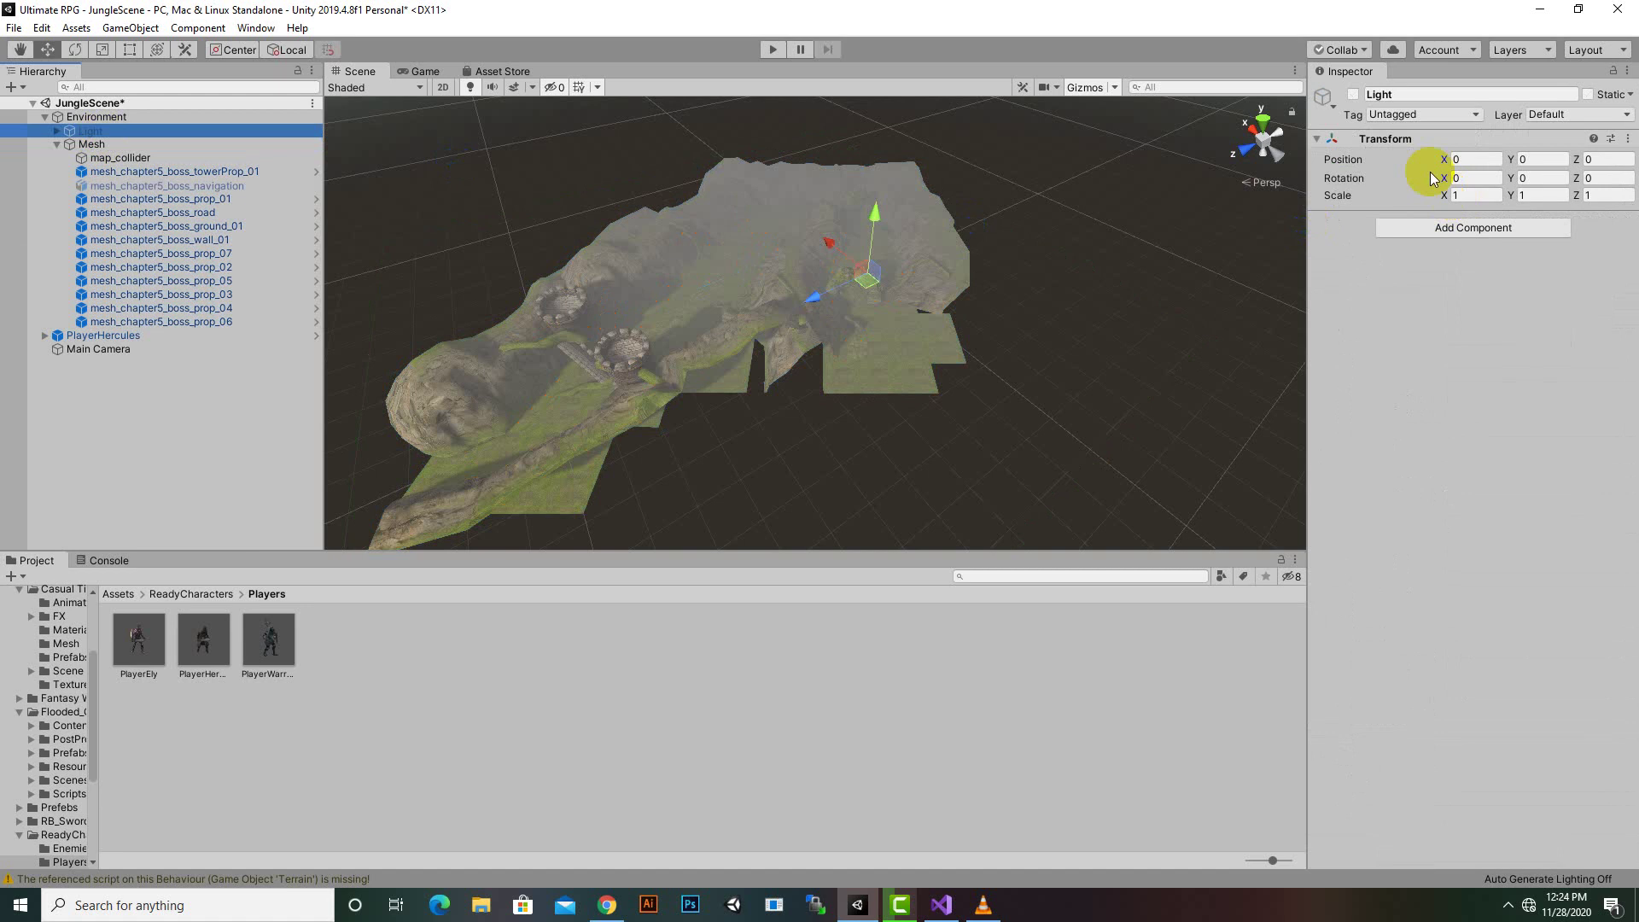
Step: Enable the Light object in the Inspector and start Play mode
left_click(1365, 94)
left_click(1354, 93)
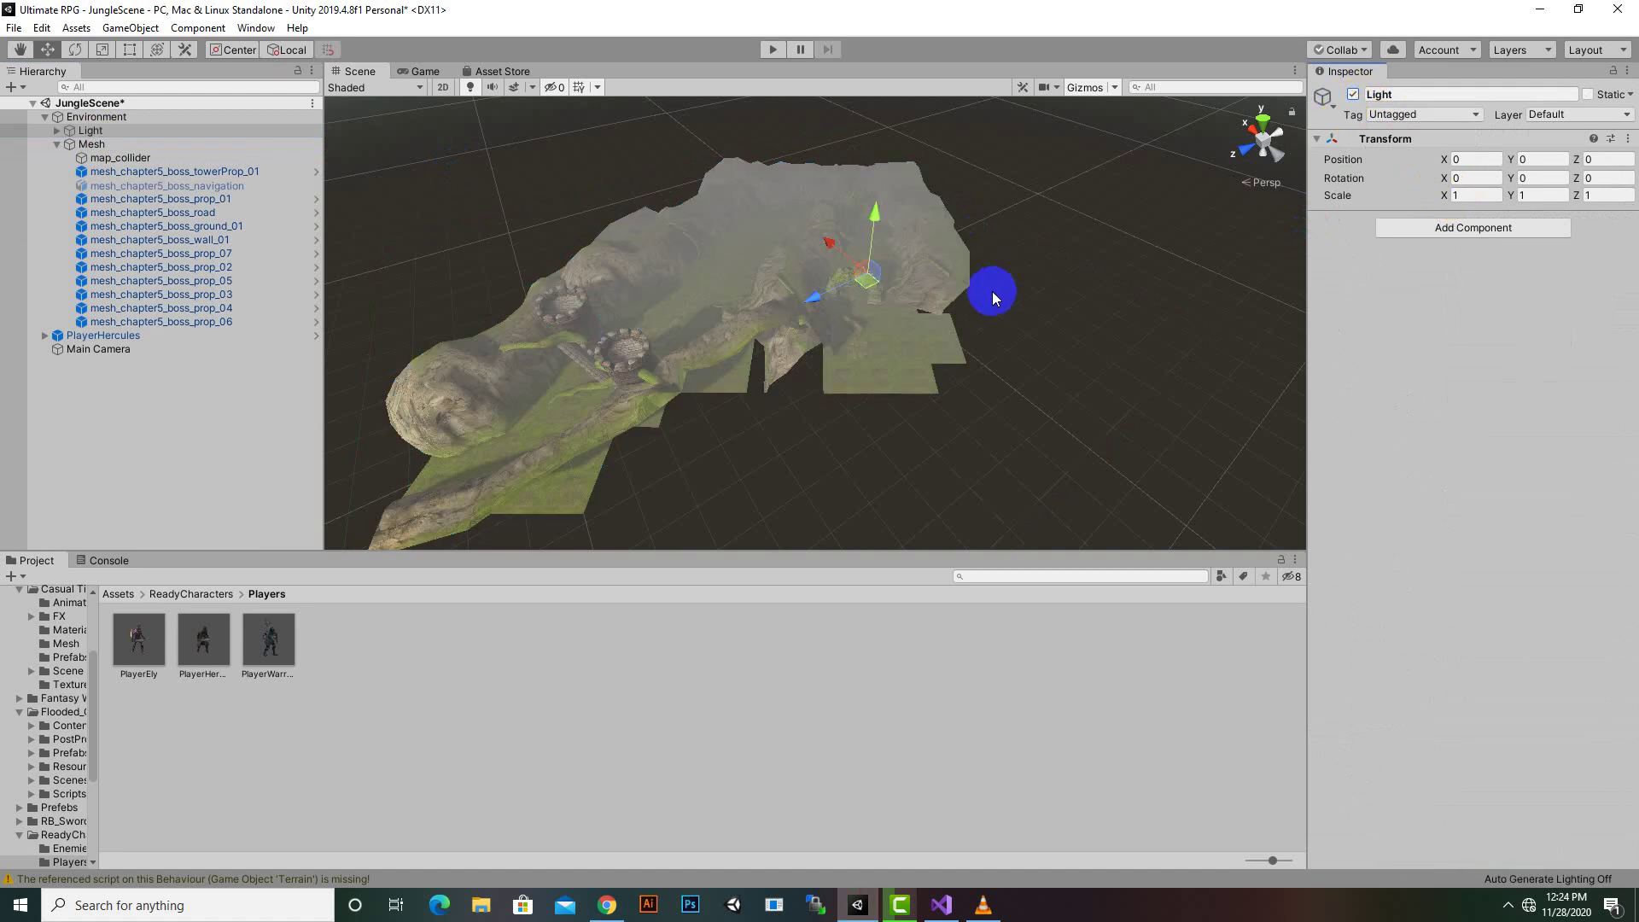
left_click(768, 50)
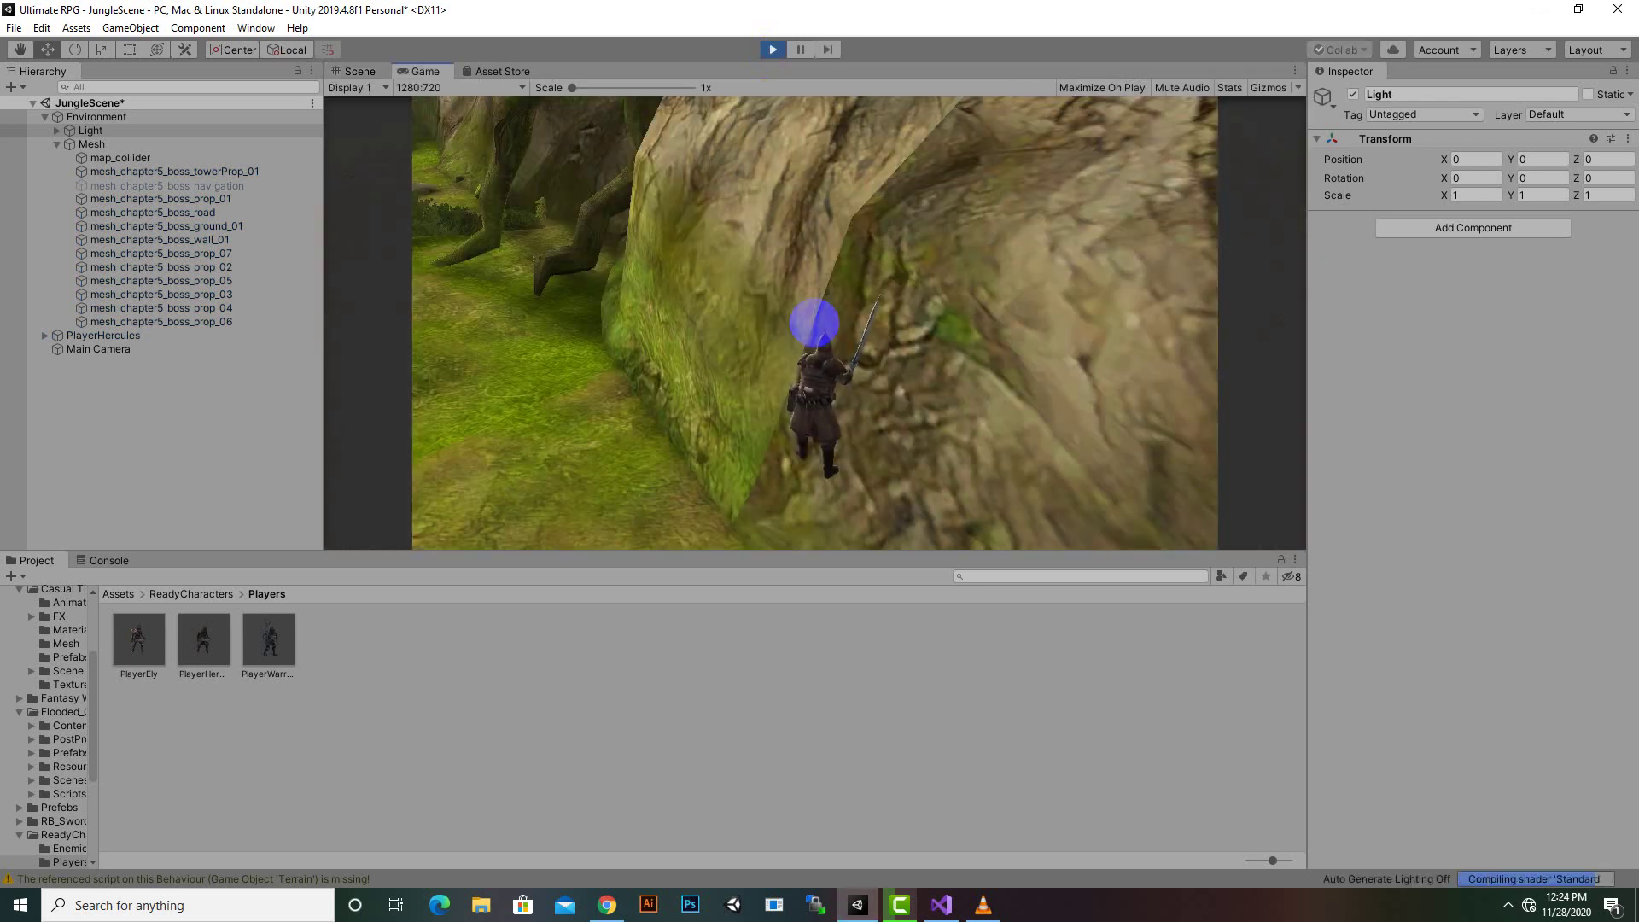
Step: Run the hero with WASD along the stone path, through the canyon and onto the grass
key("a")
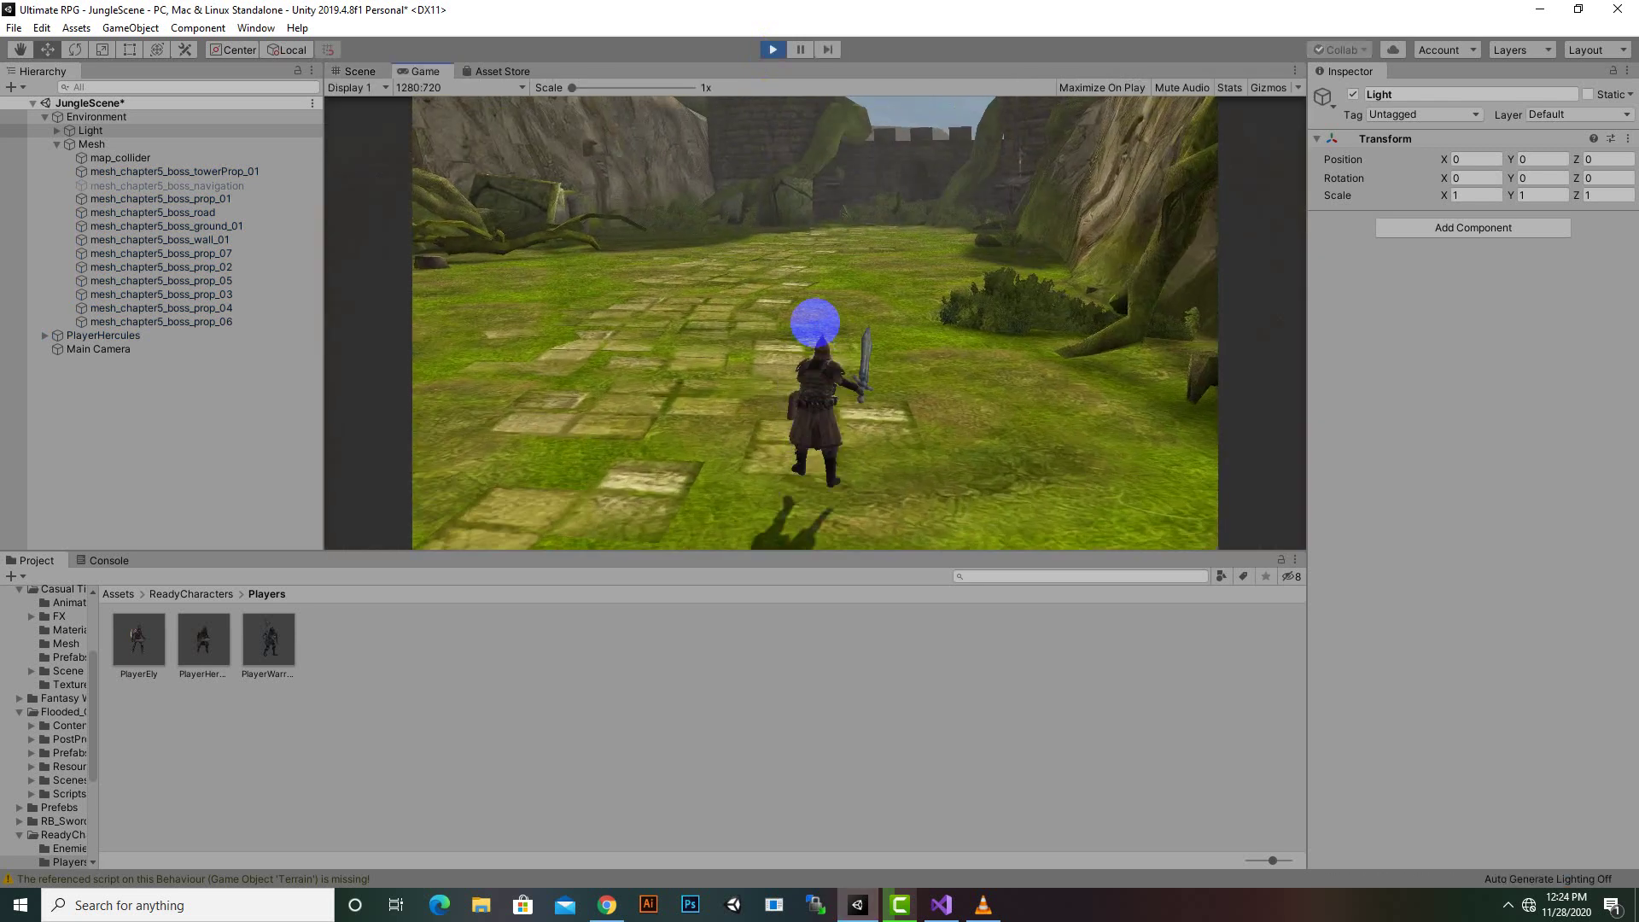
key("a")
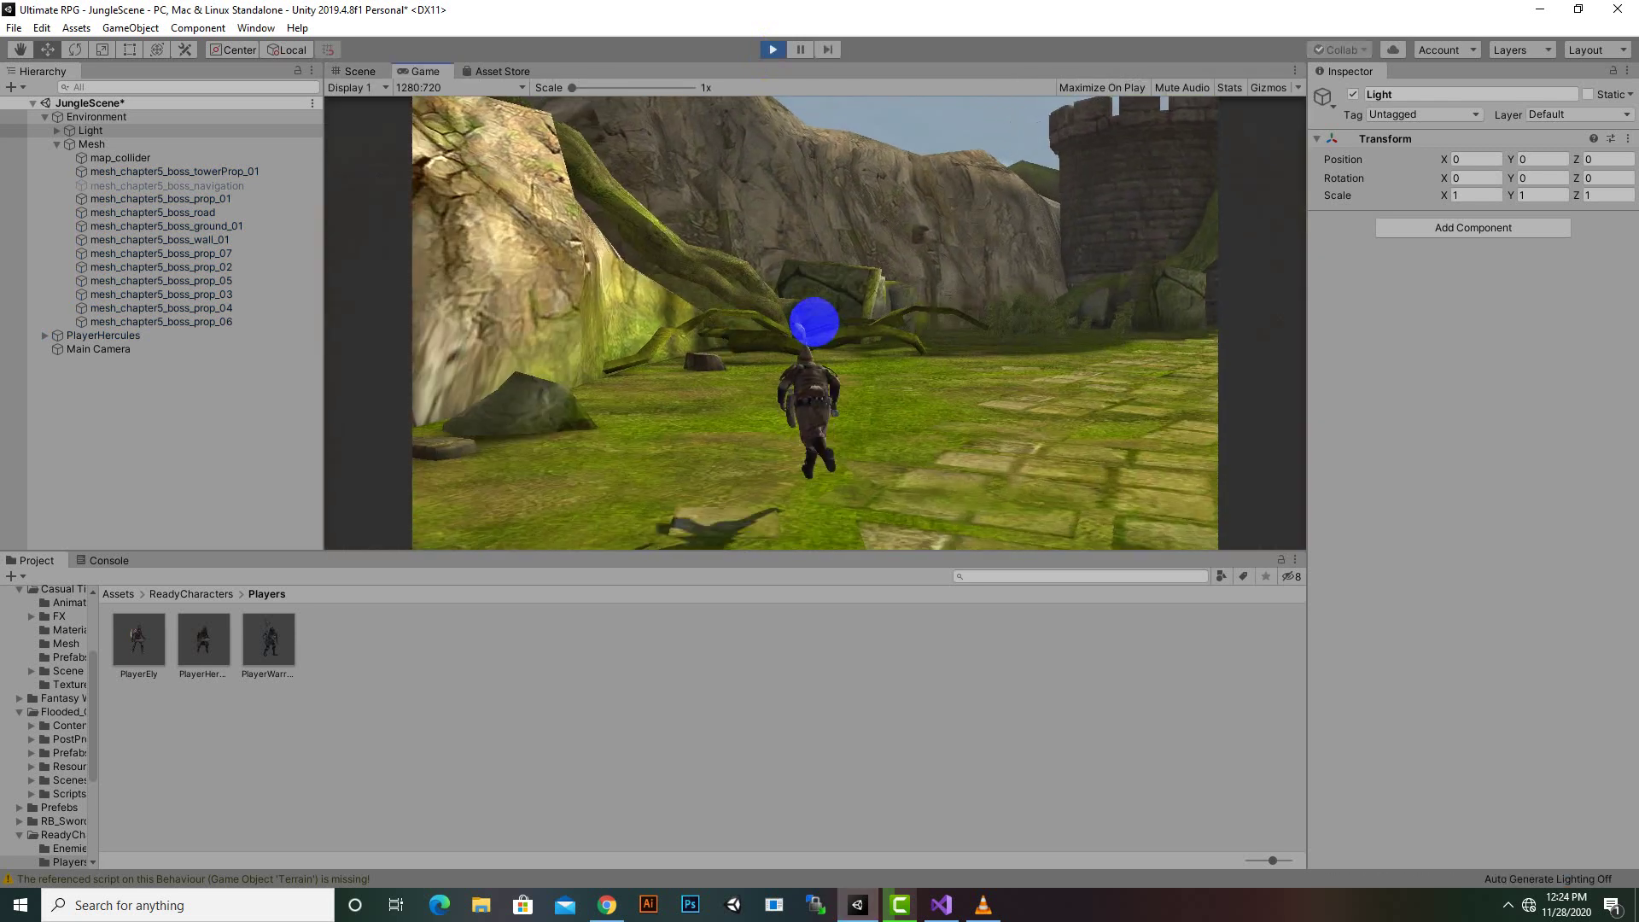
key("d")
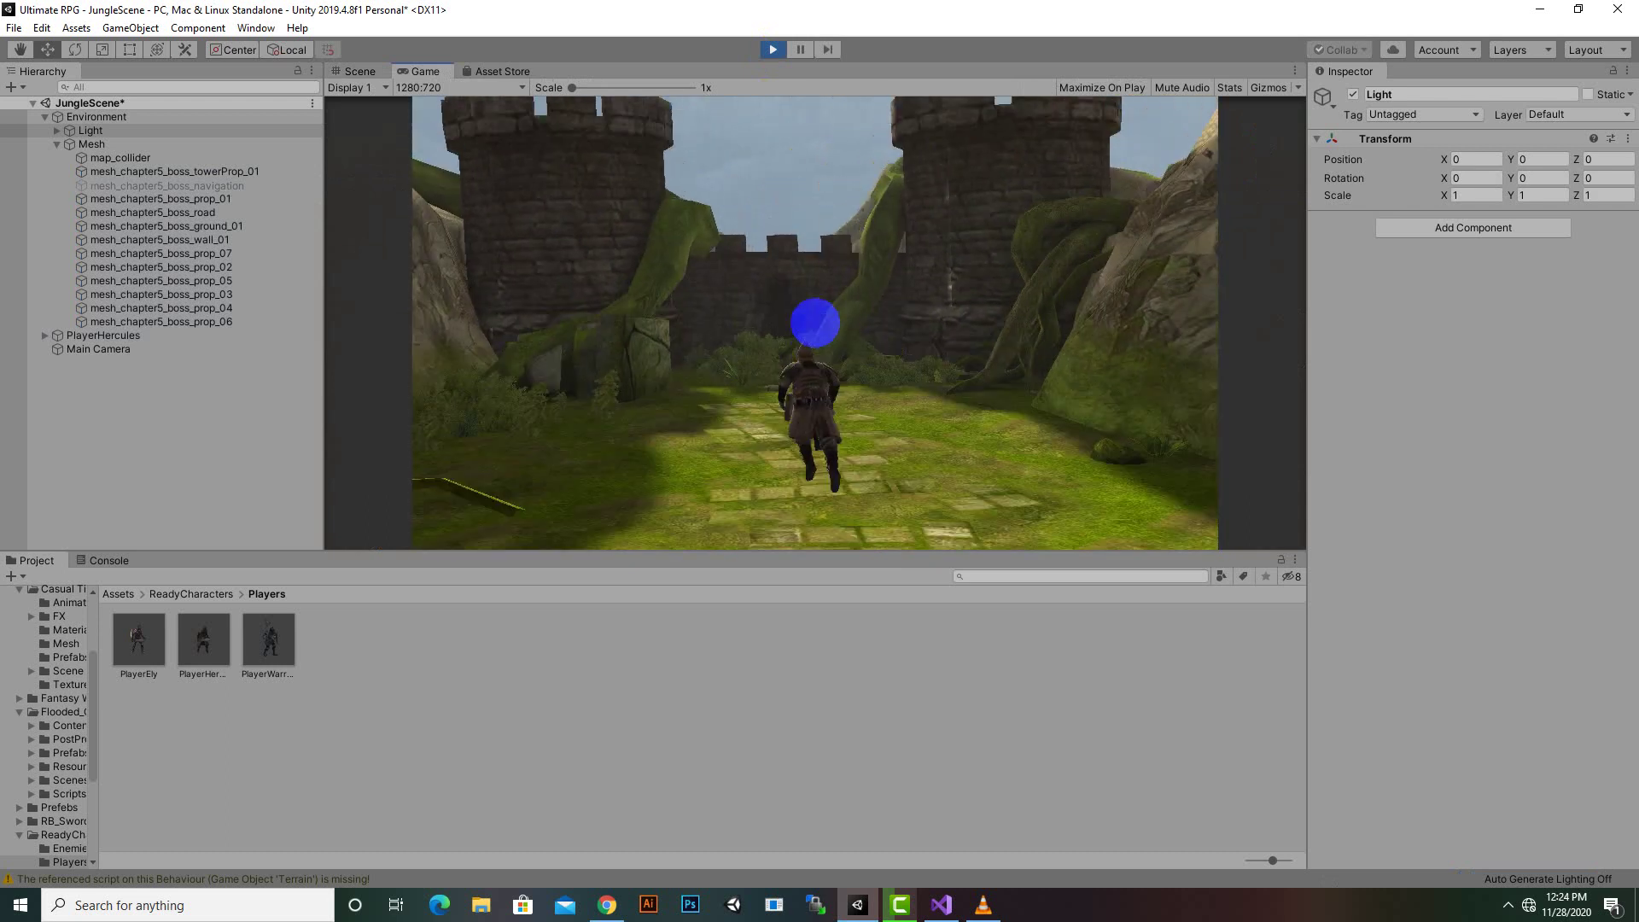
key("s")
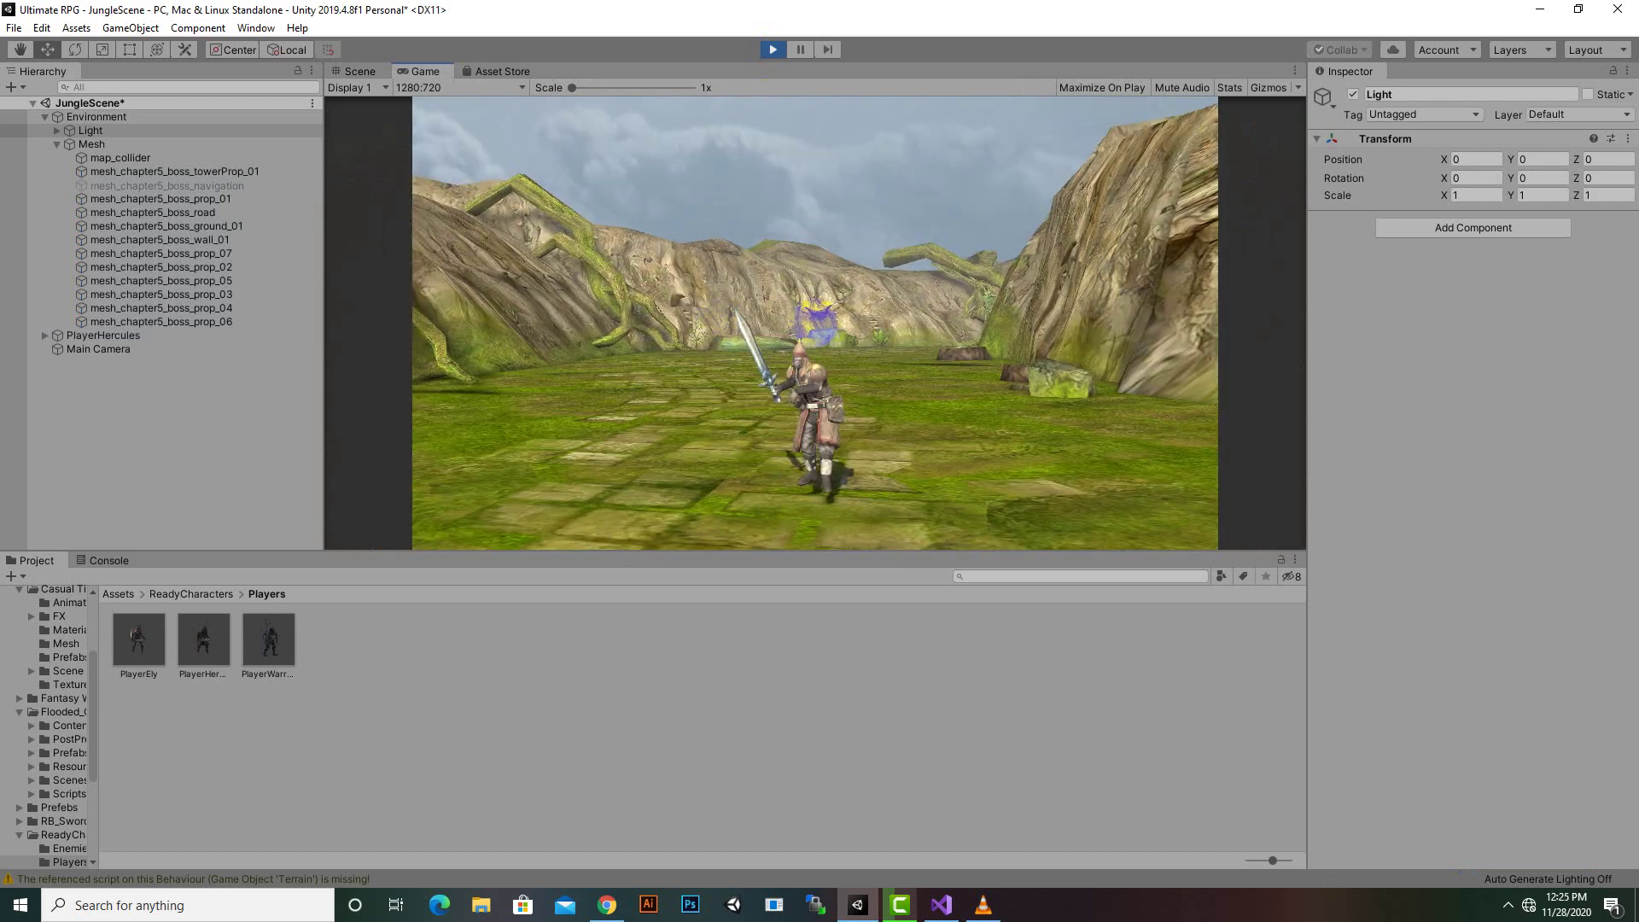
key("w")
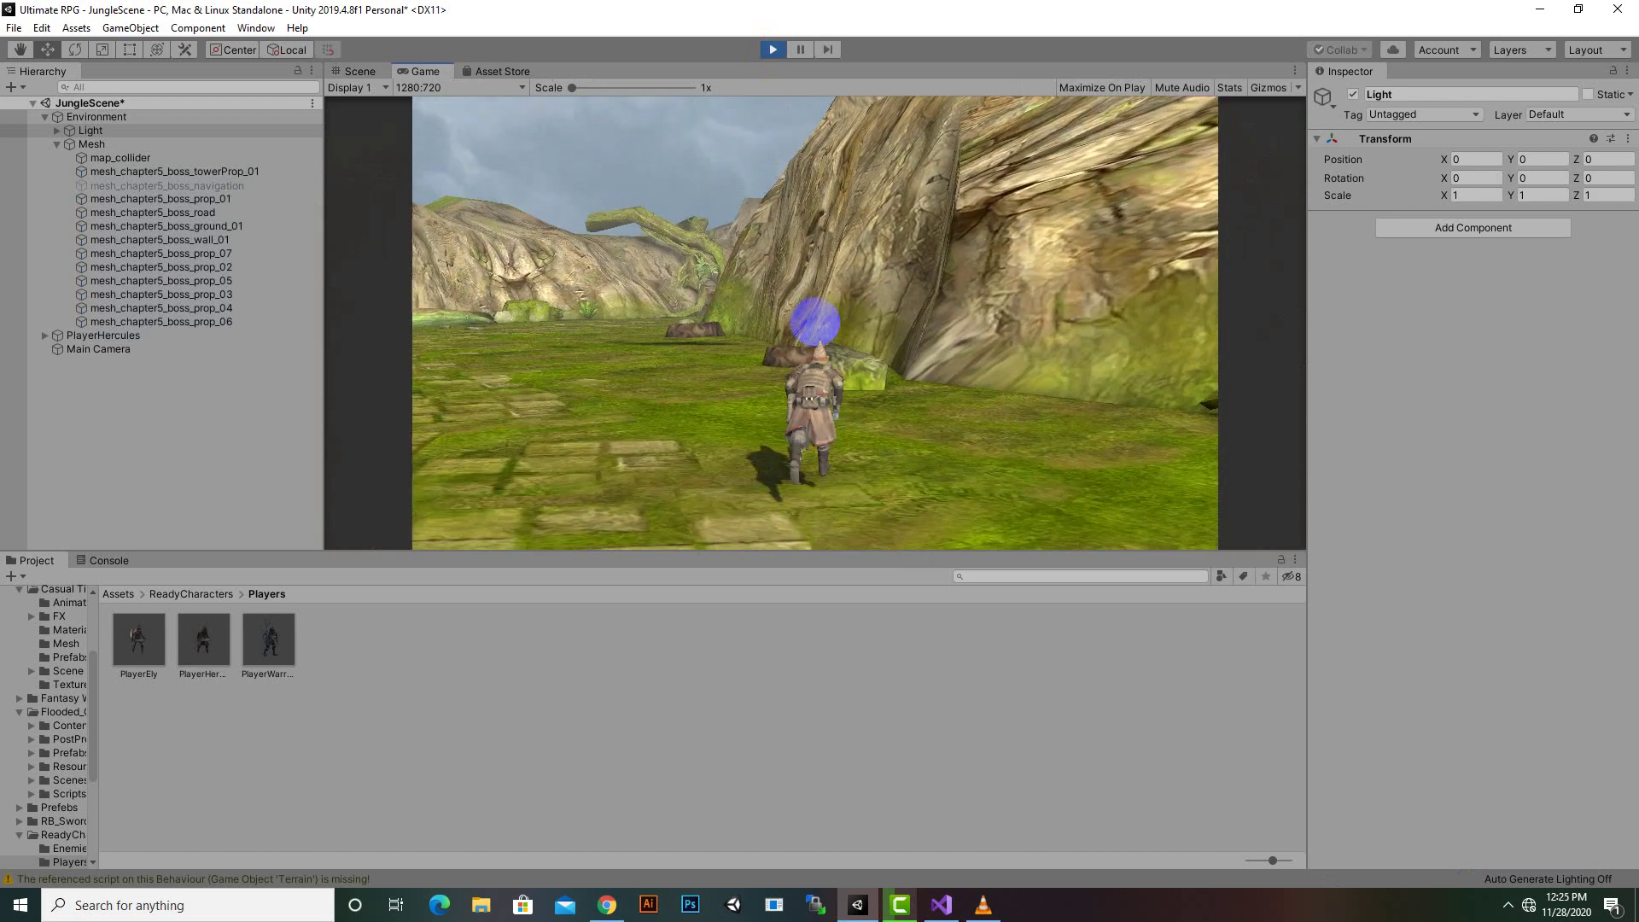
key("s")
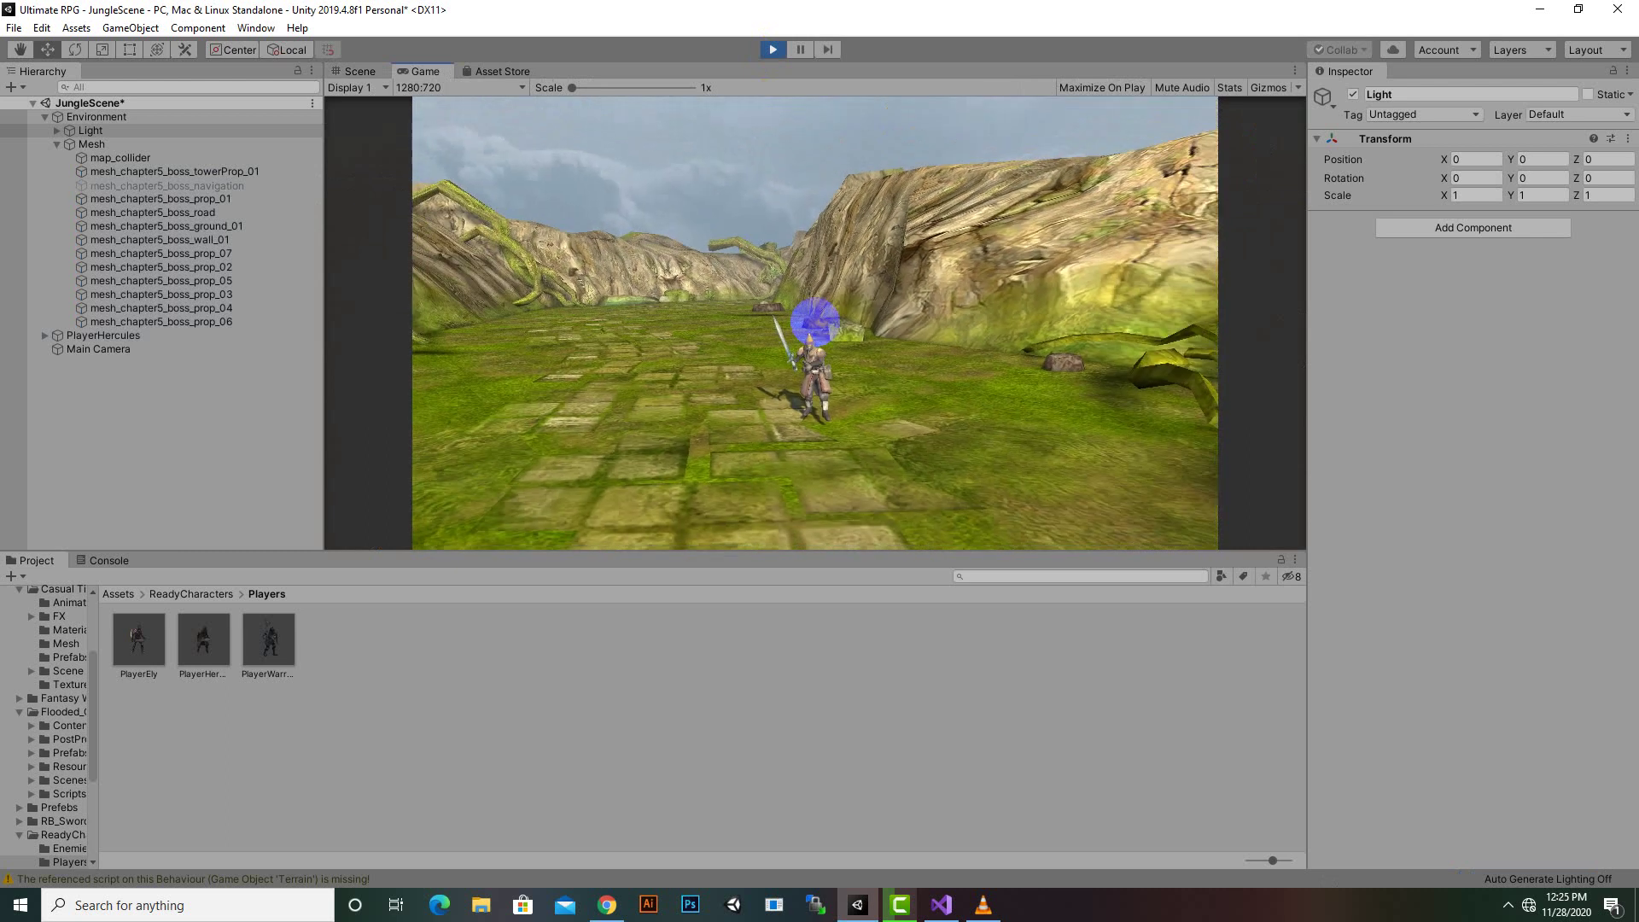
key("w")
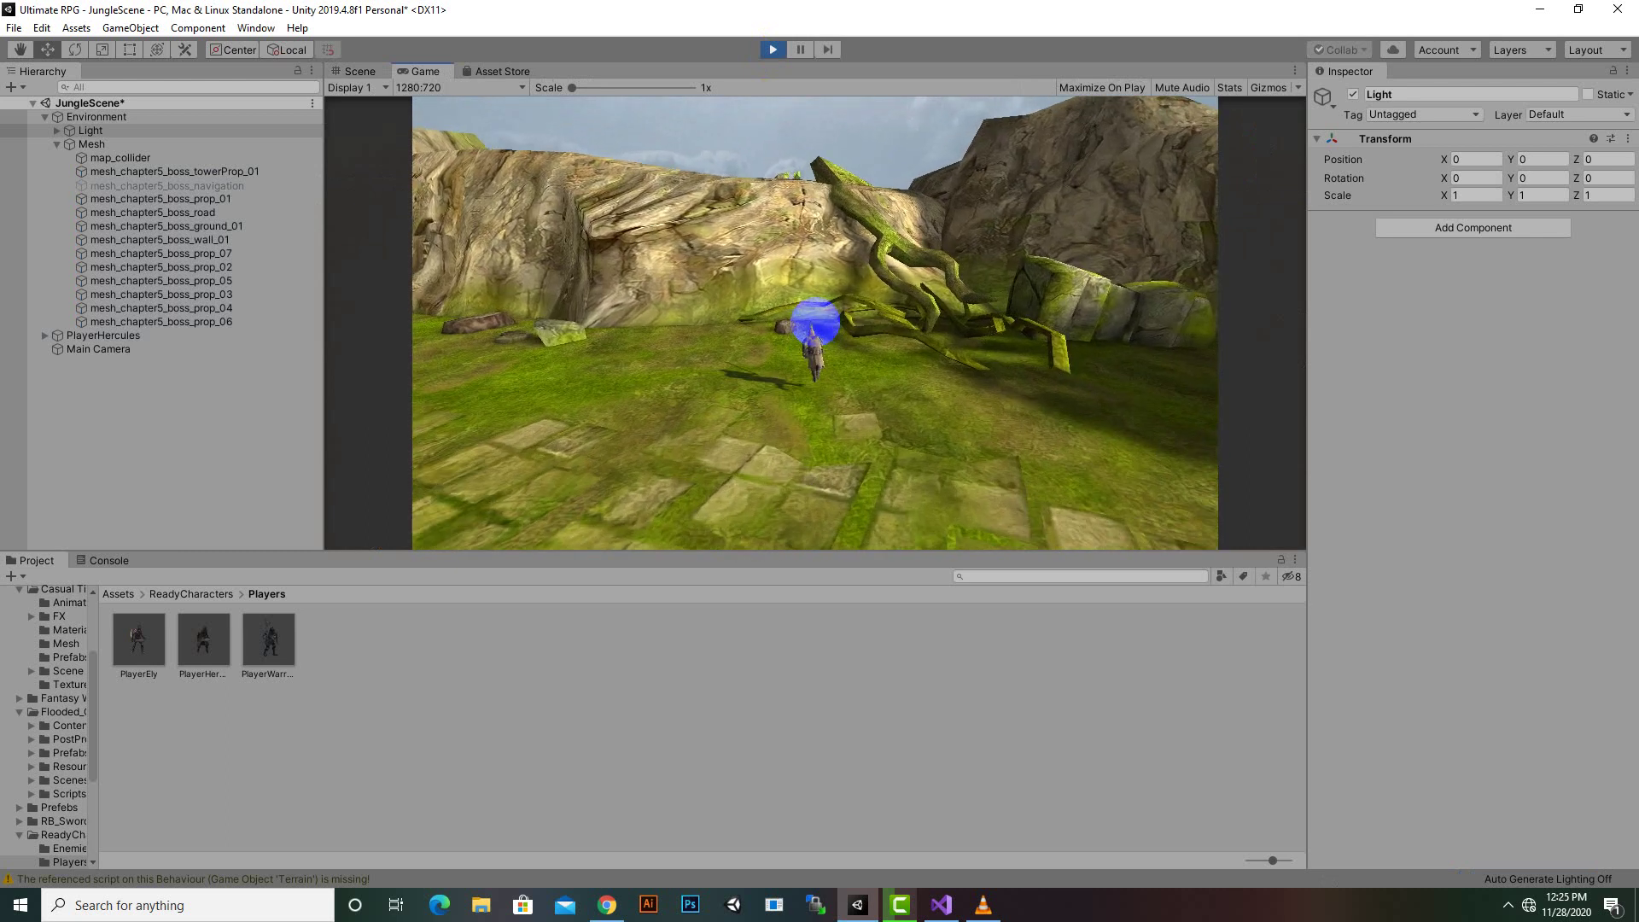
key("a")
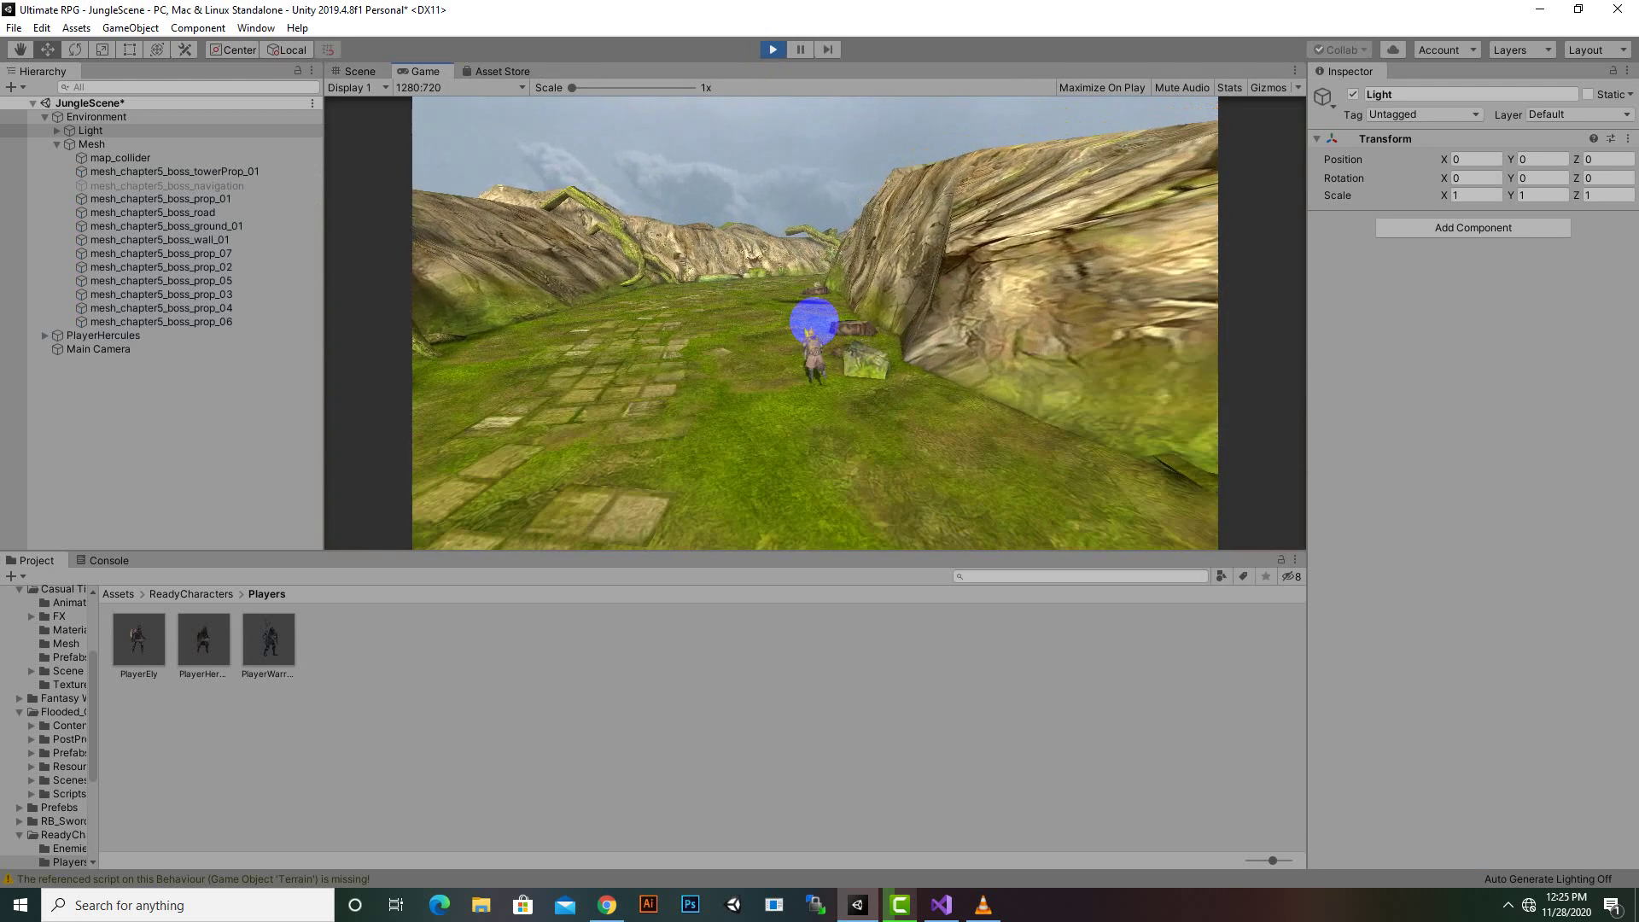
key("d")
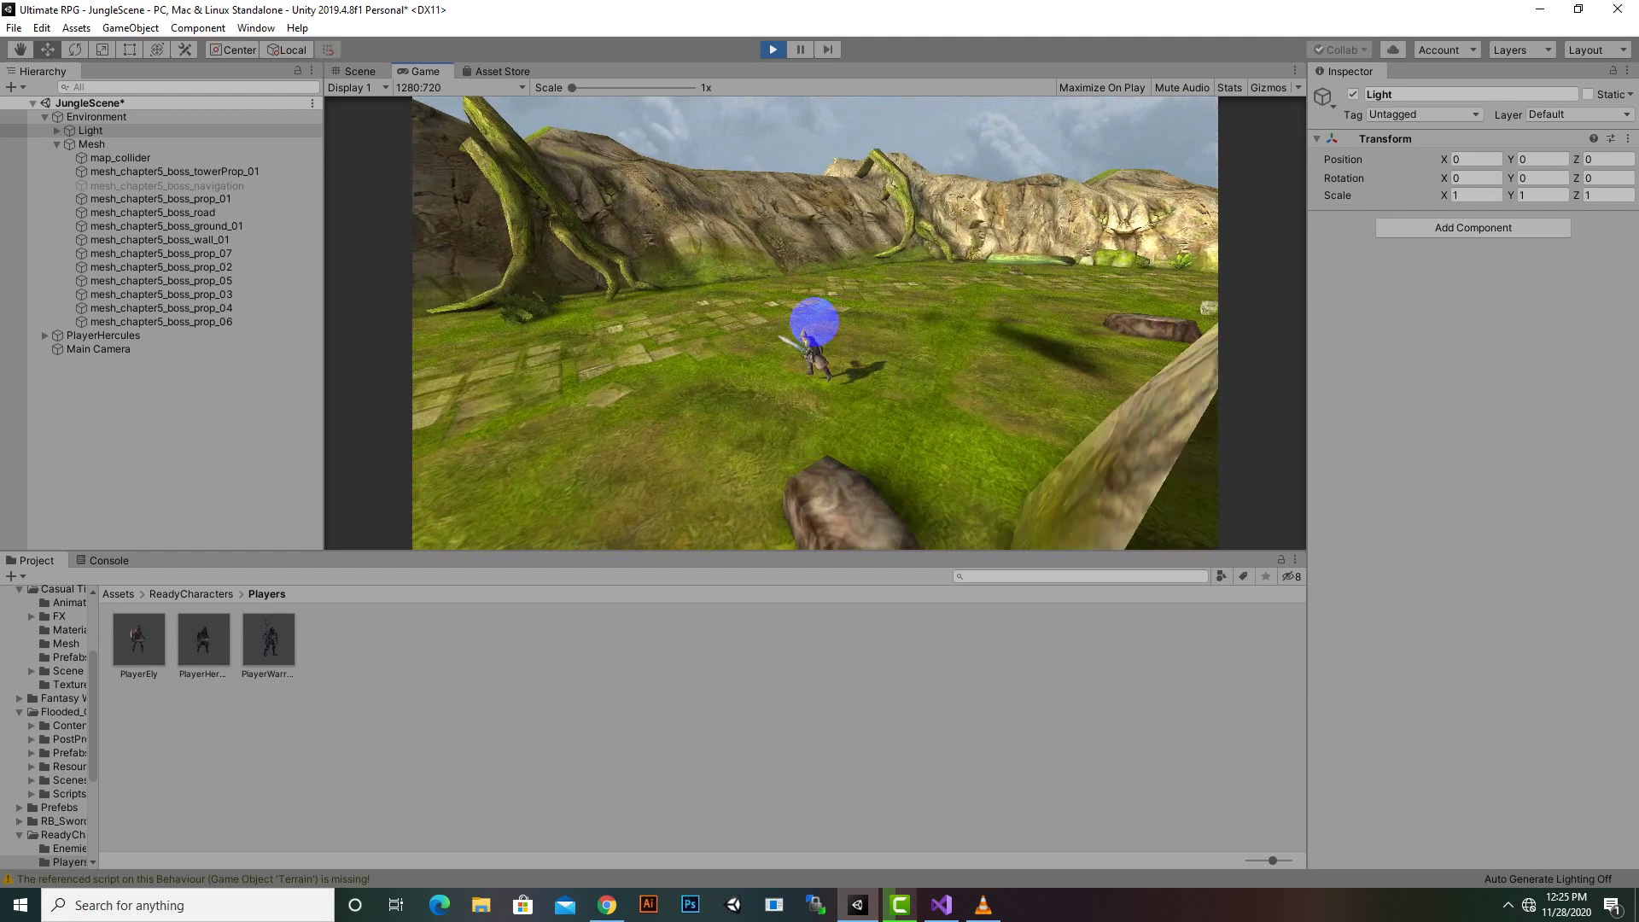
key("a")
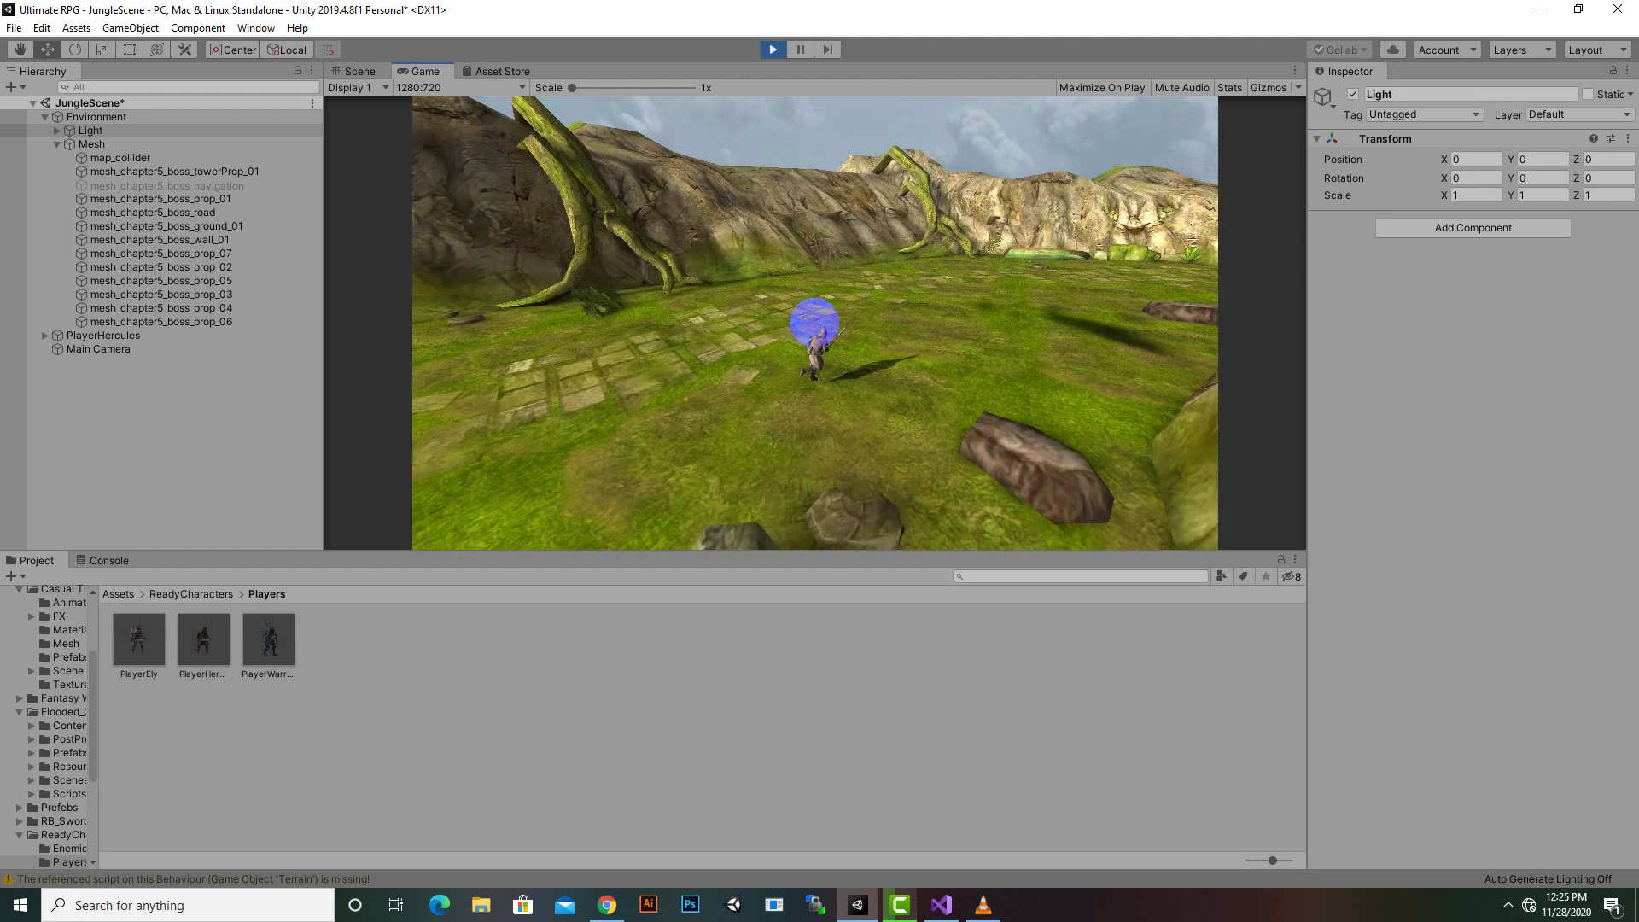
key("w")
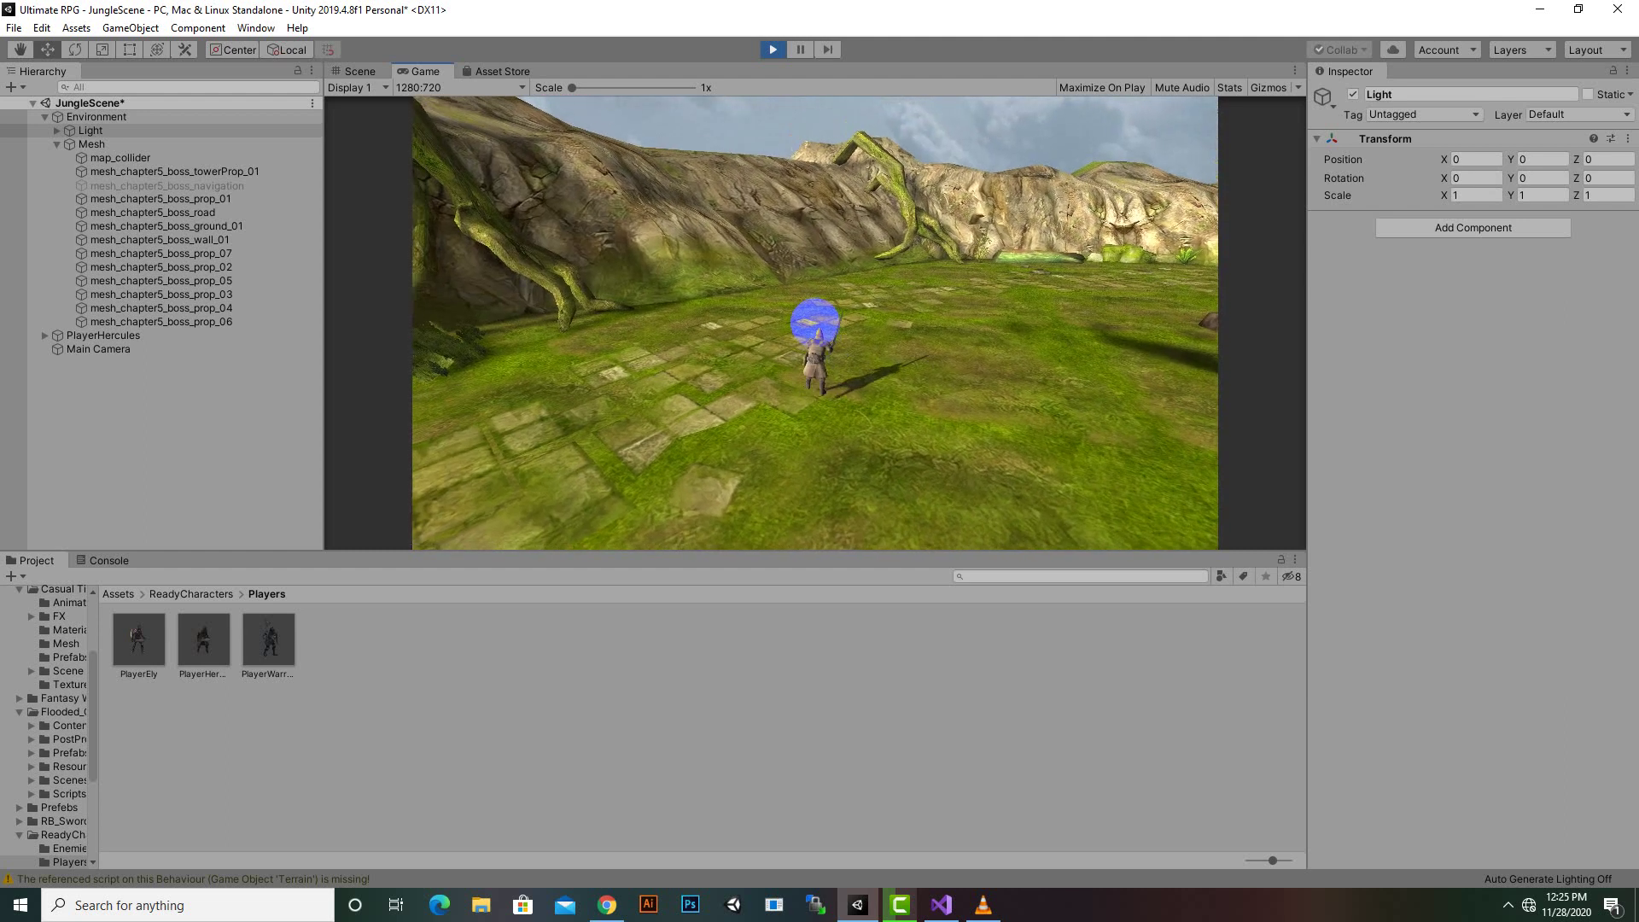
Step: Stop Play mode and move PlayerHercules down onto the grassy path
left_click(770, 48)
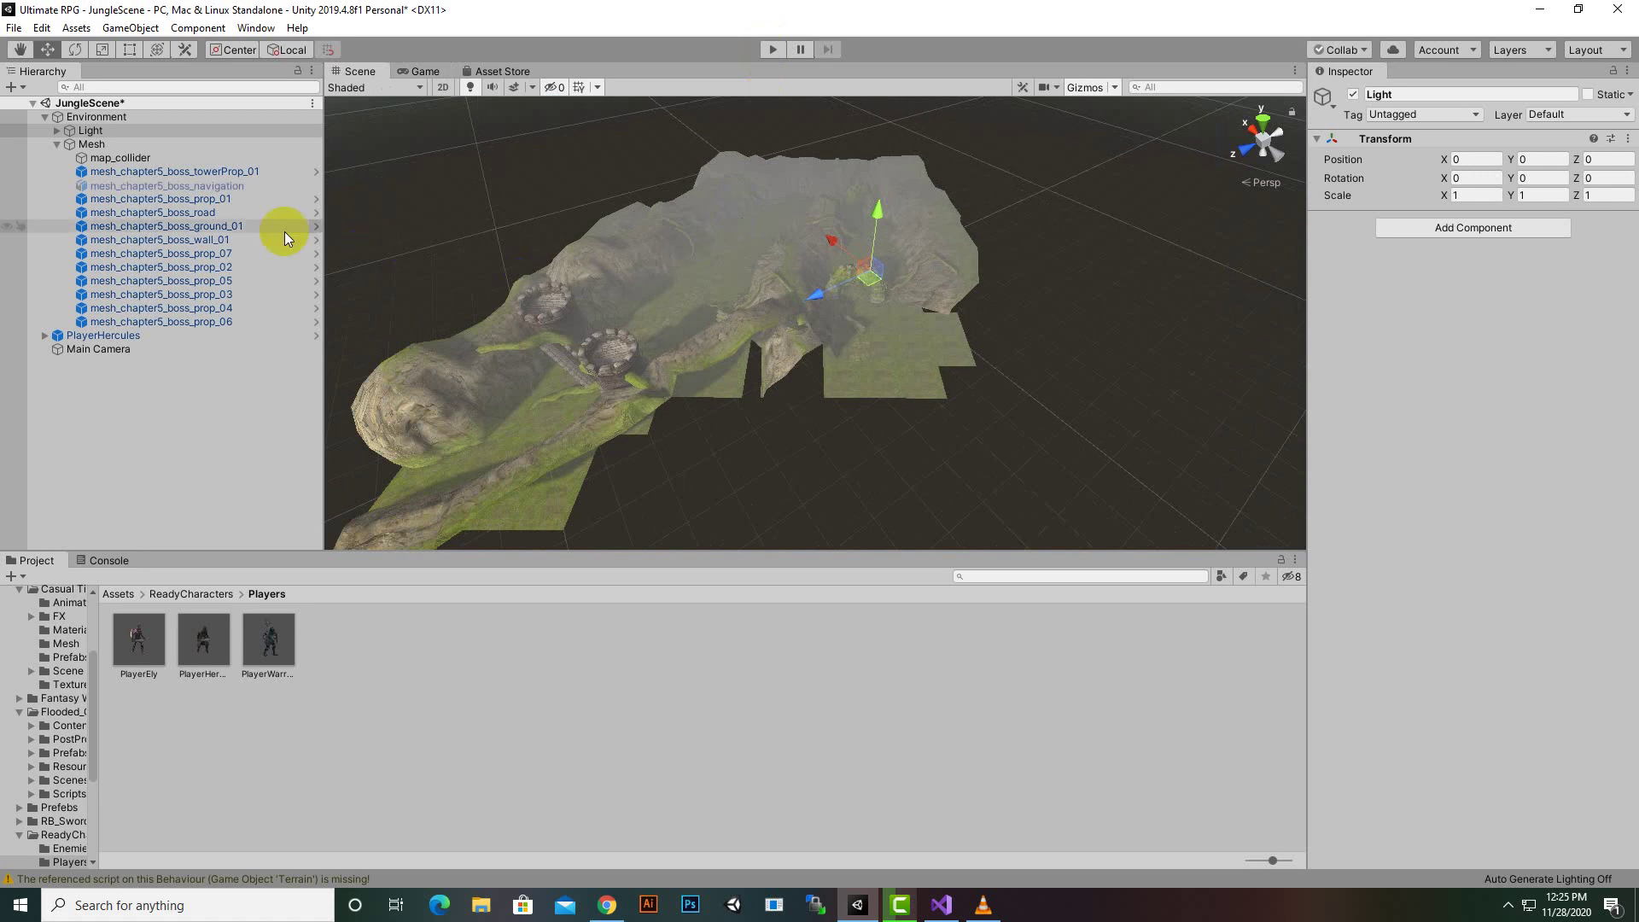
left_click(111, 336)
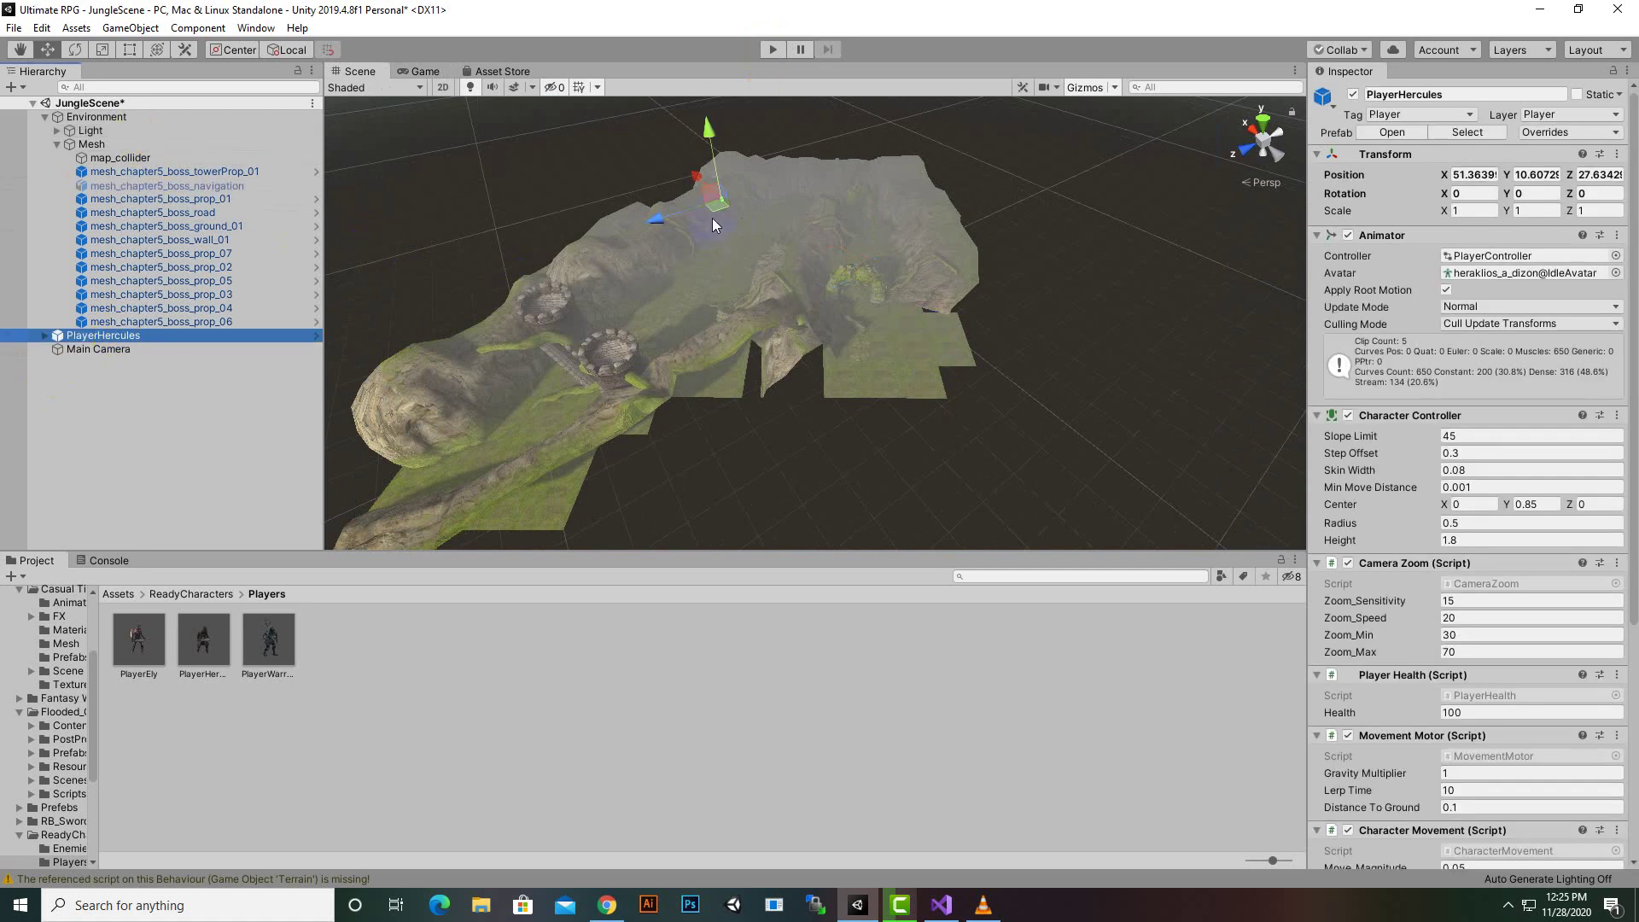
key("f")
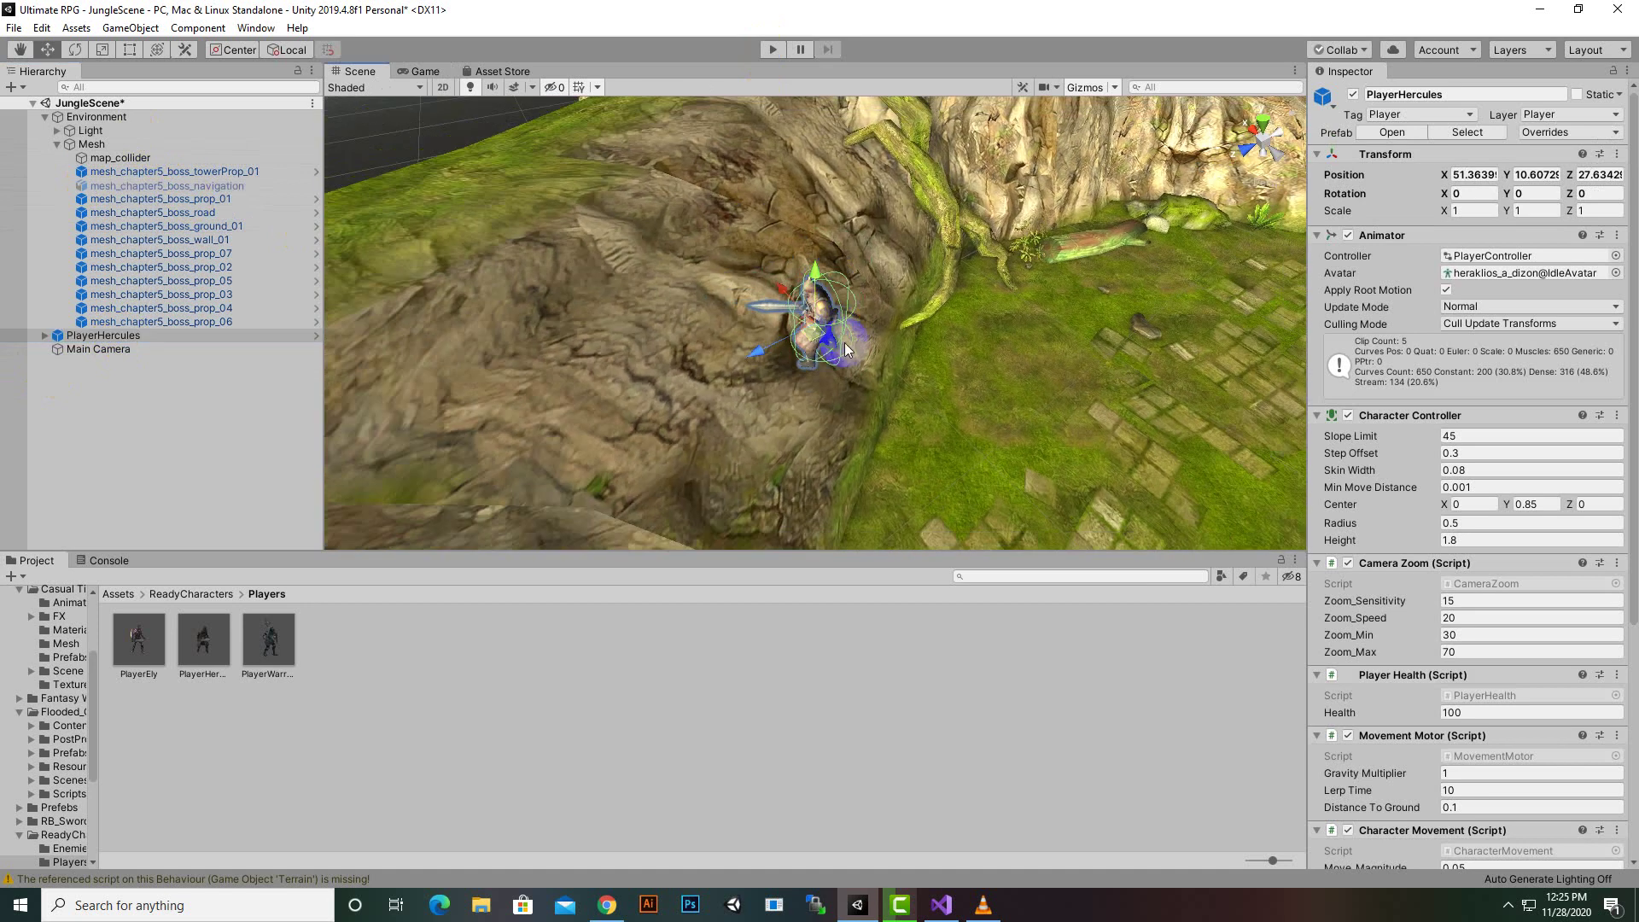
mouse_move(817, 282)
left_mouse_down()
mouse_move(808, 421)
mouse_move(834, 450)
left_mouse_up()
scroll(1298, 336, "down", 5)
middle_click_drag(1104, 388, 1024, 115)
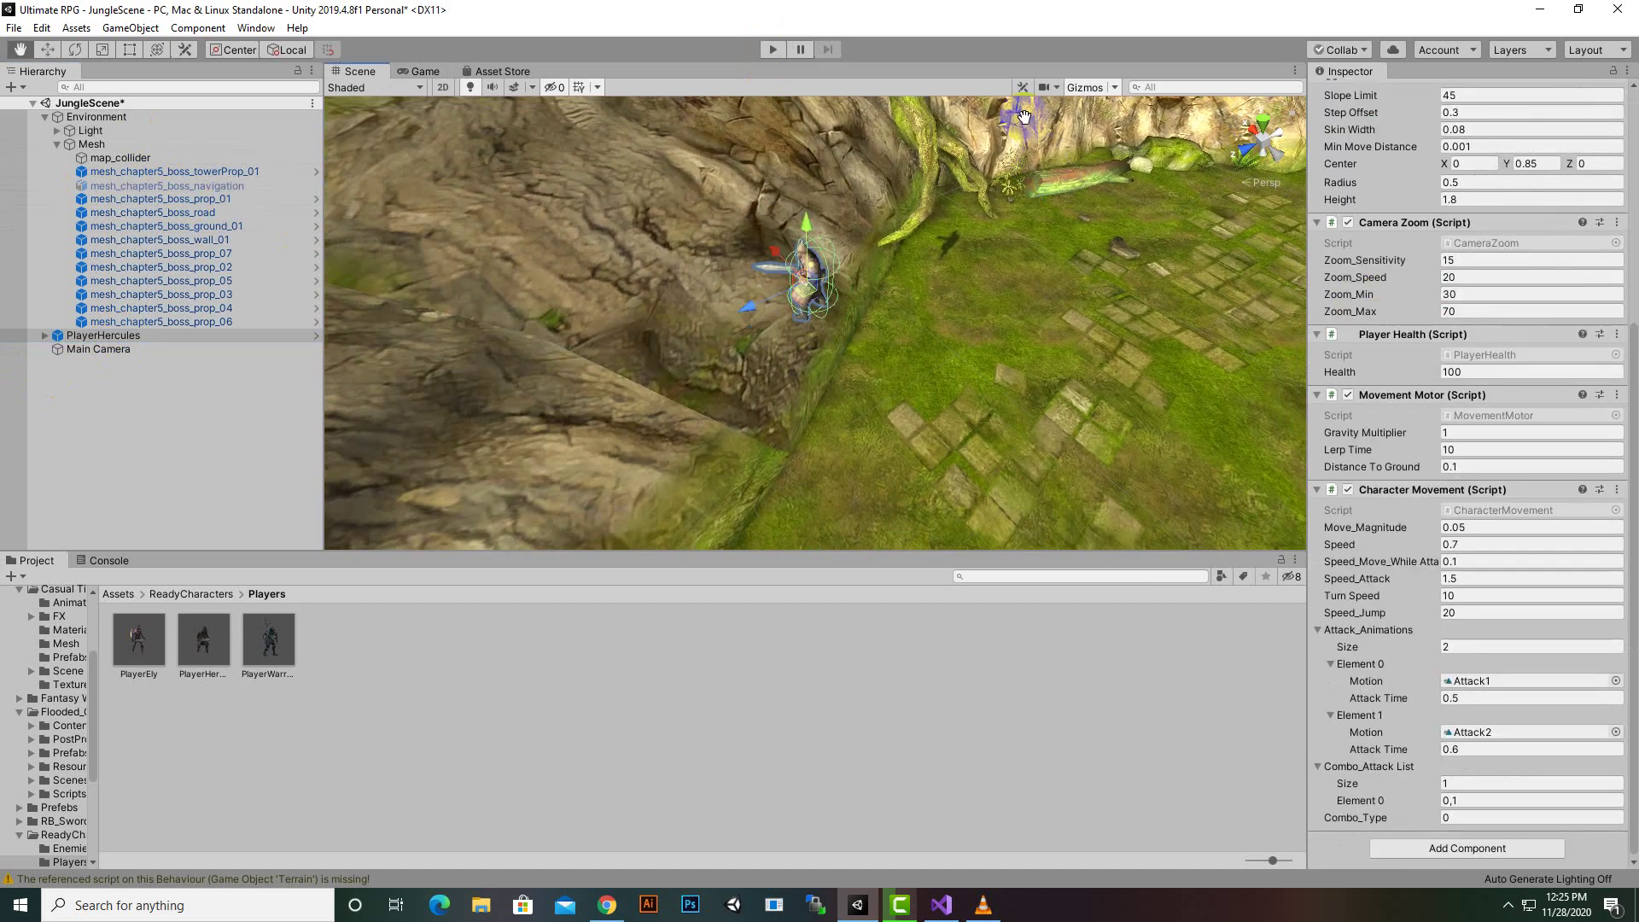
mouse_move(798, 271)
left_mouse_down()
mouse_move(827, 542)
mouse_move(954, 253)
mouse_move(1000, 283)
left_mouse_up()
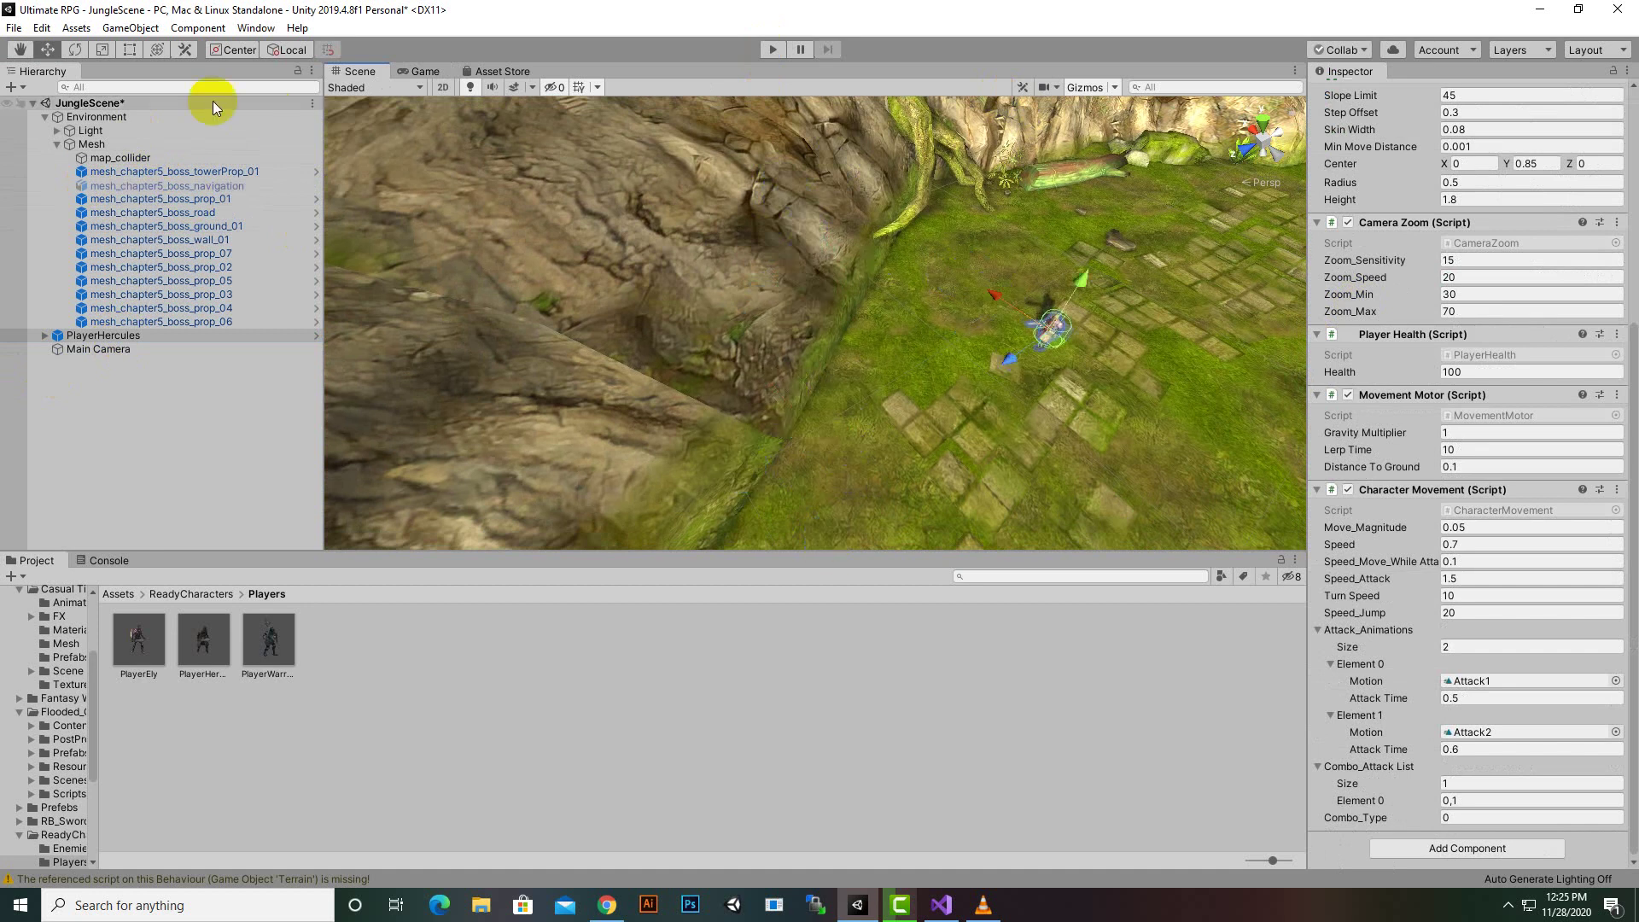
Step: Rotate PlayerHercules to a new facing and orbit the view to its eye level
left_click(65, 51)
left_click_drag(1056, 394, 1178, 374)
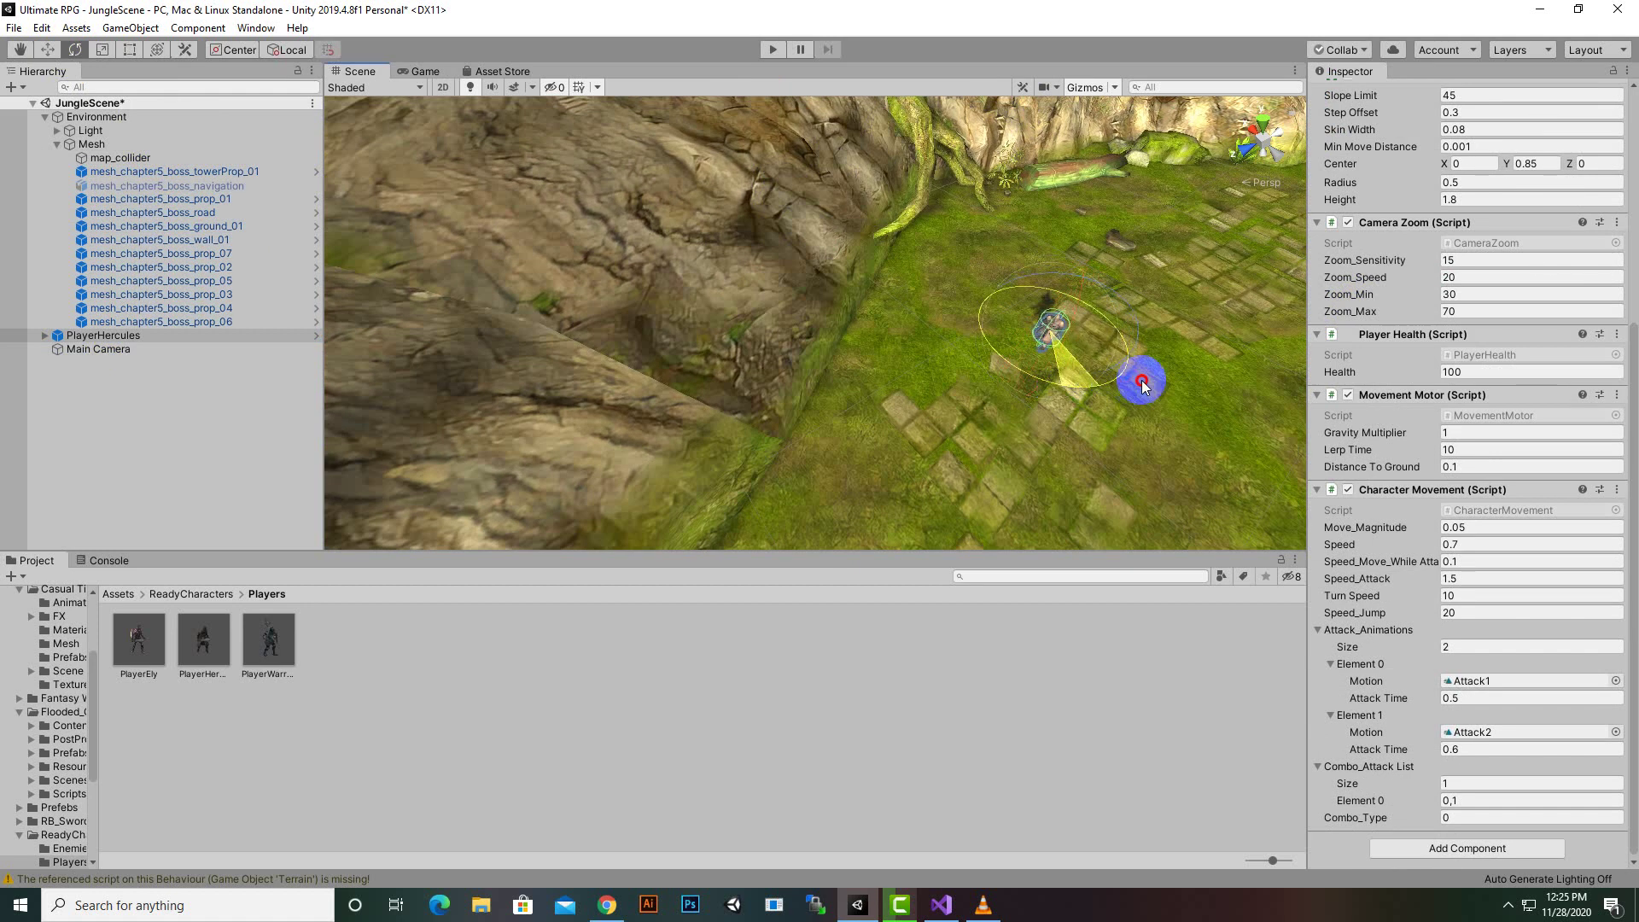
key("f")
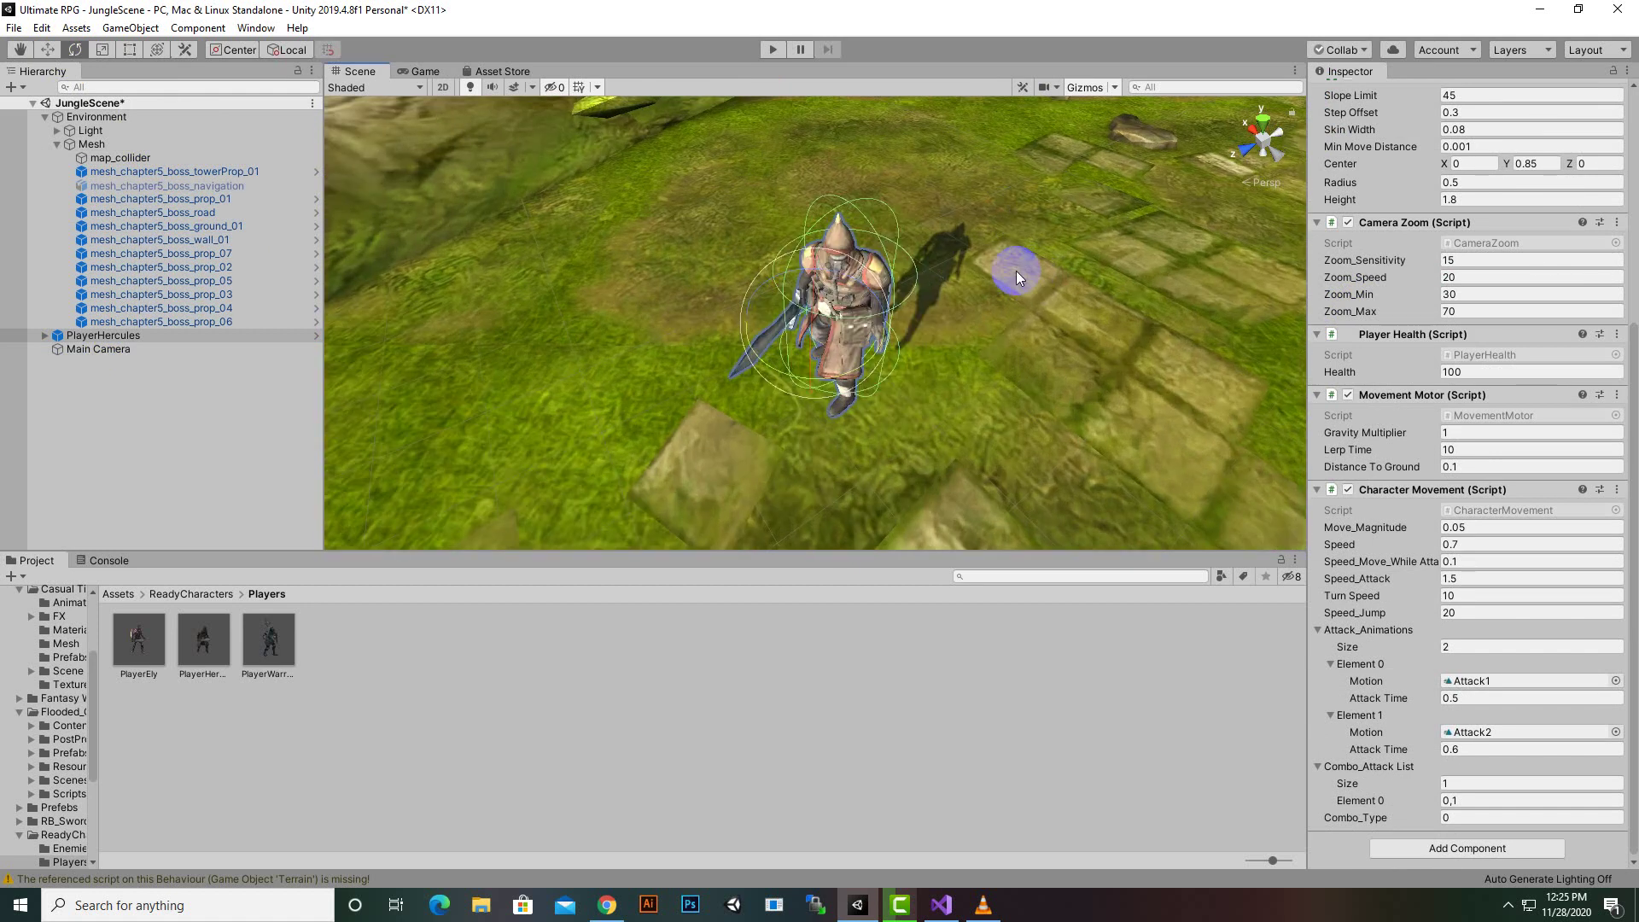
left_click_drag(984, 396, 1269, 66, "alt")
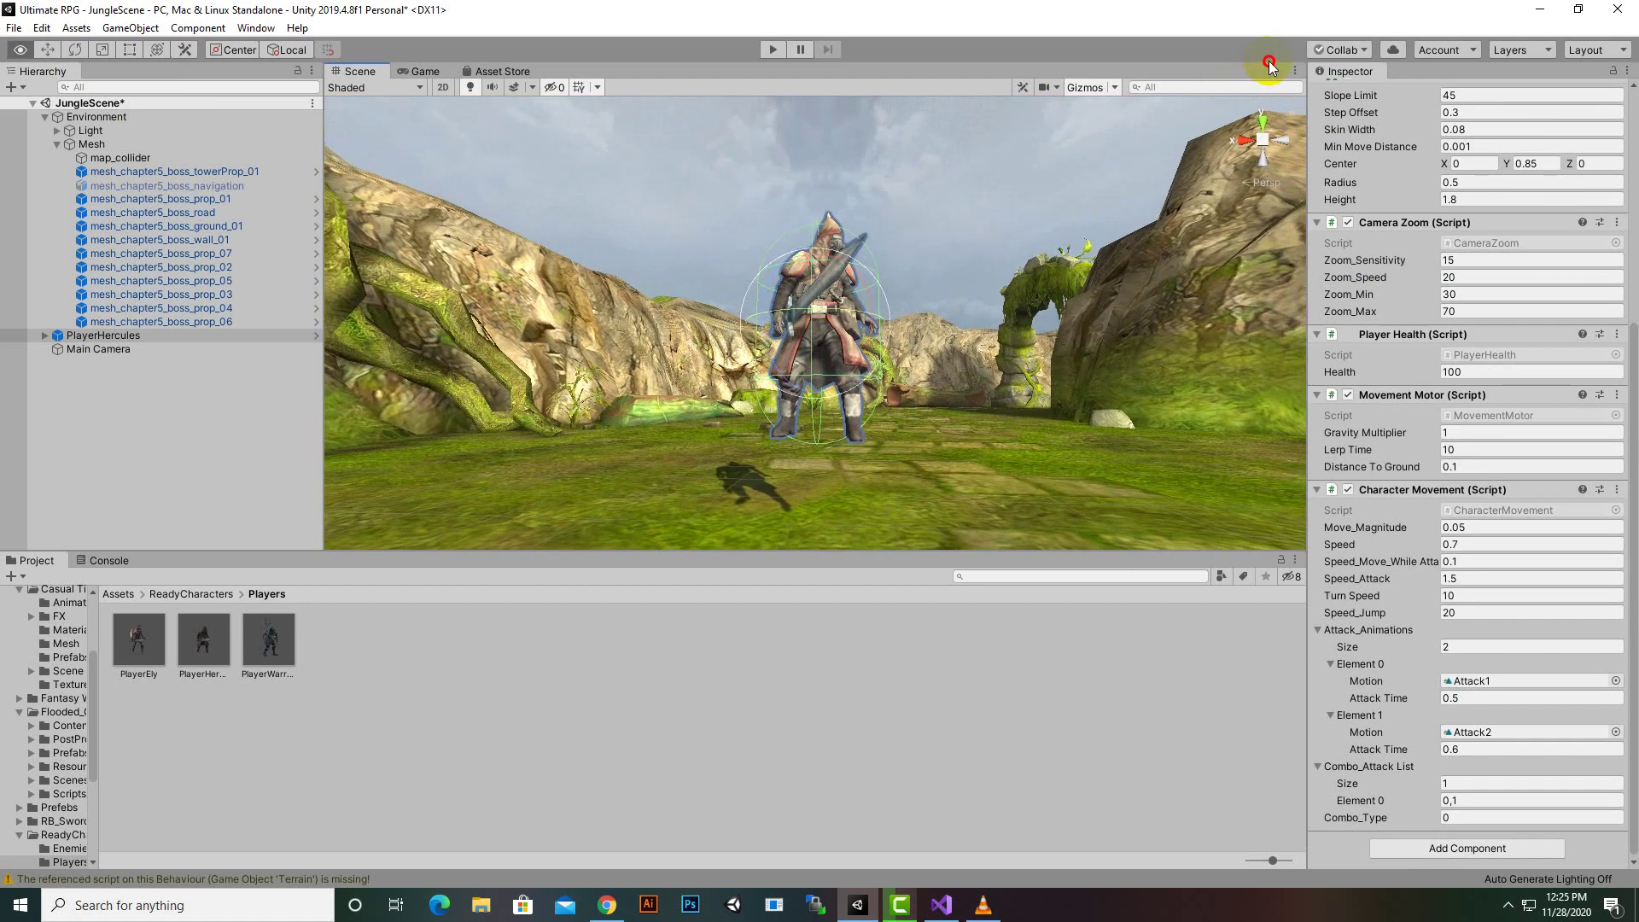
mouse_move(888, 438)
left_mouse_down("alt")
mouse_move(983, 583)
mouse_move(904, 519)
left_mouse_up("alt")
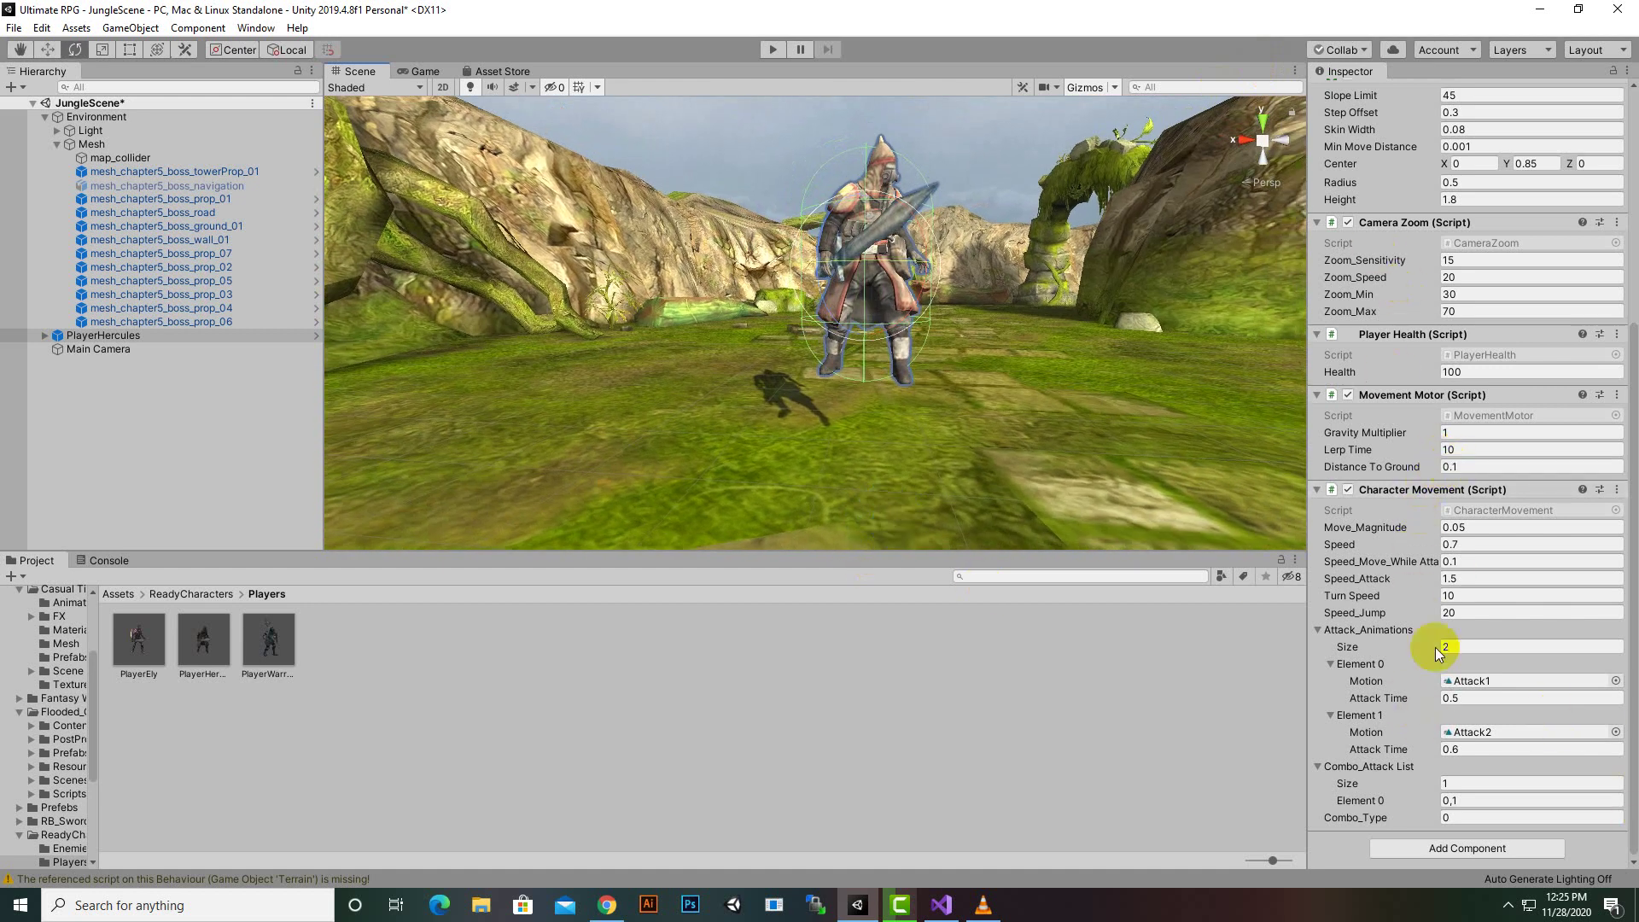
Step: Set the Character Controller Height to 1.9 and Center Y to 0.82, then test-play
scroll(1387, 444, "up", 5)
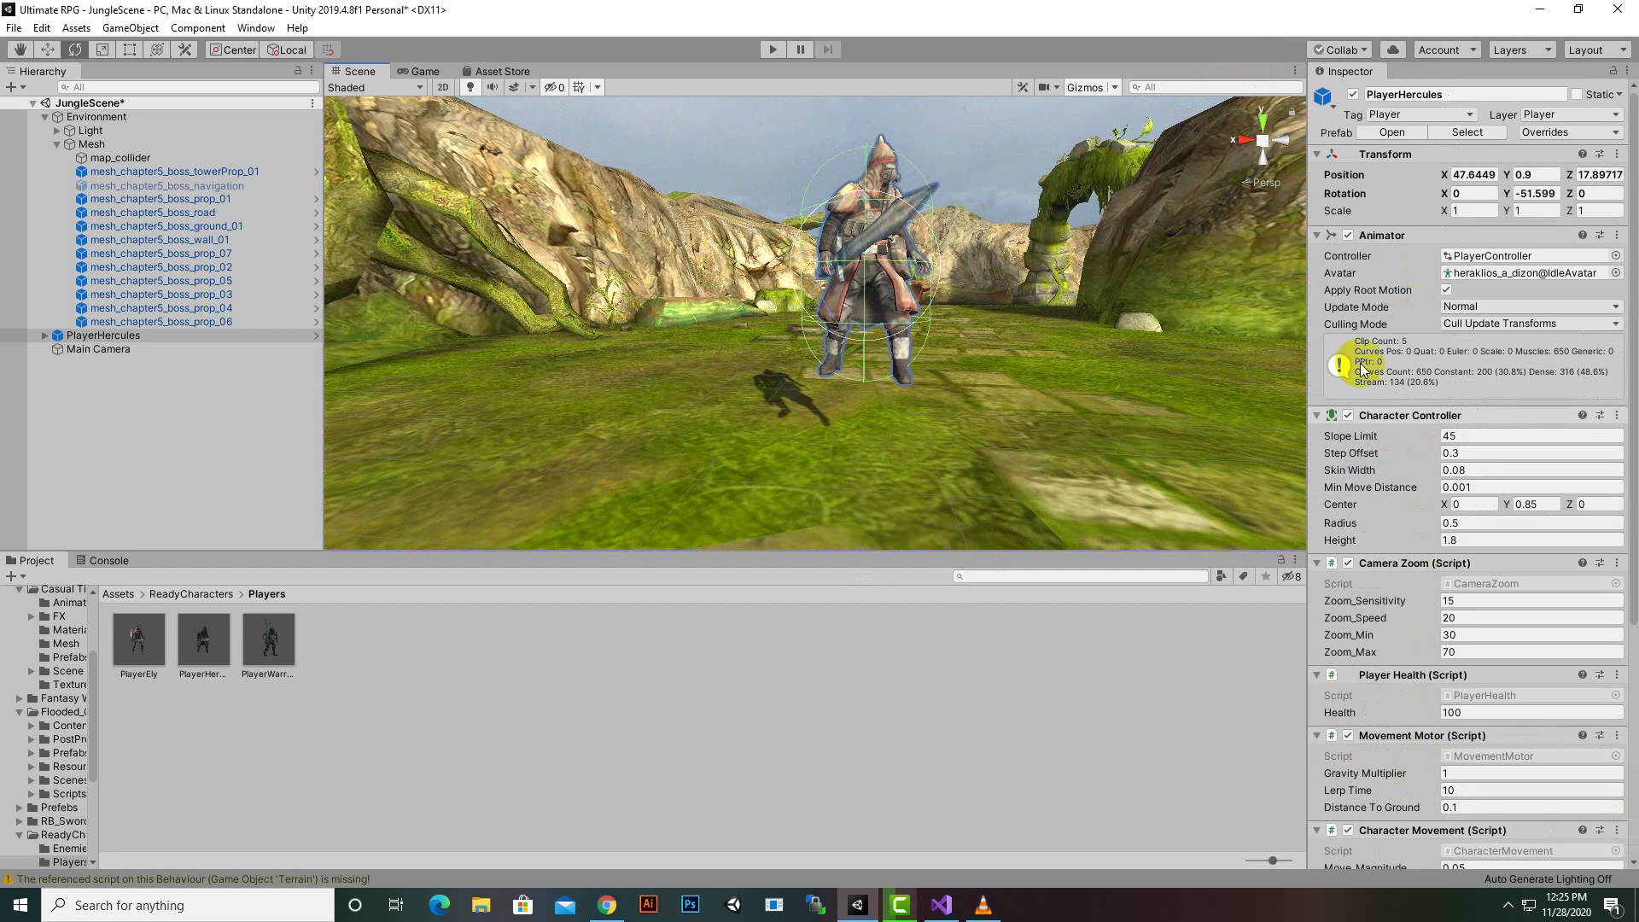
left_click(1469, 488)
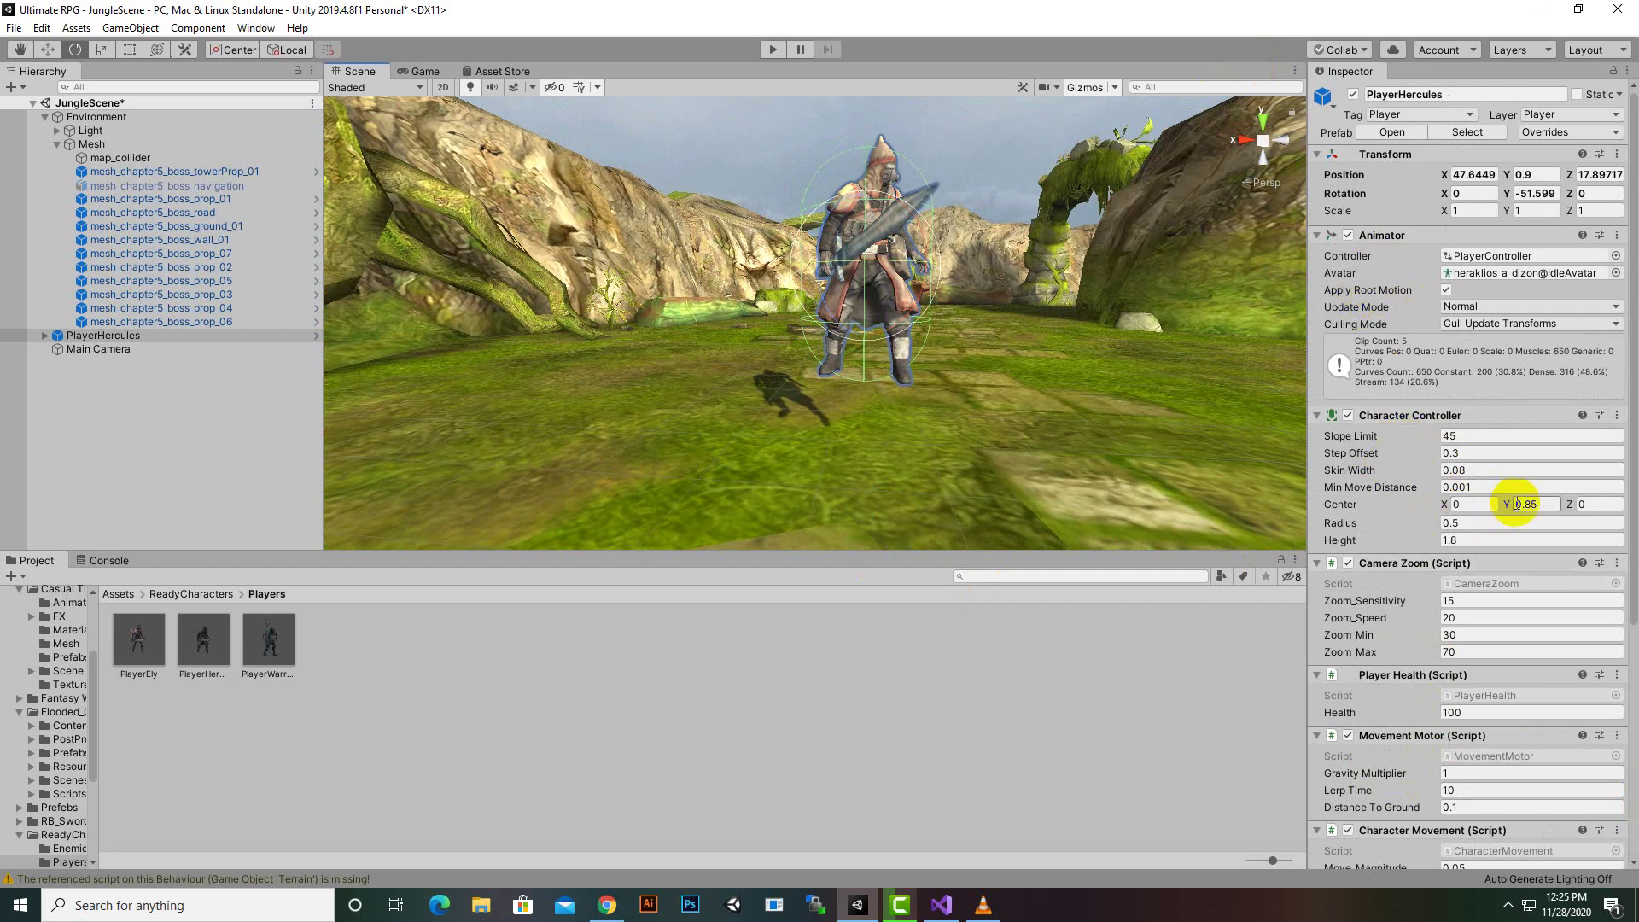
left_click(1449, 538)
type("1.9")
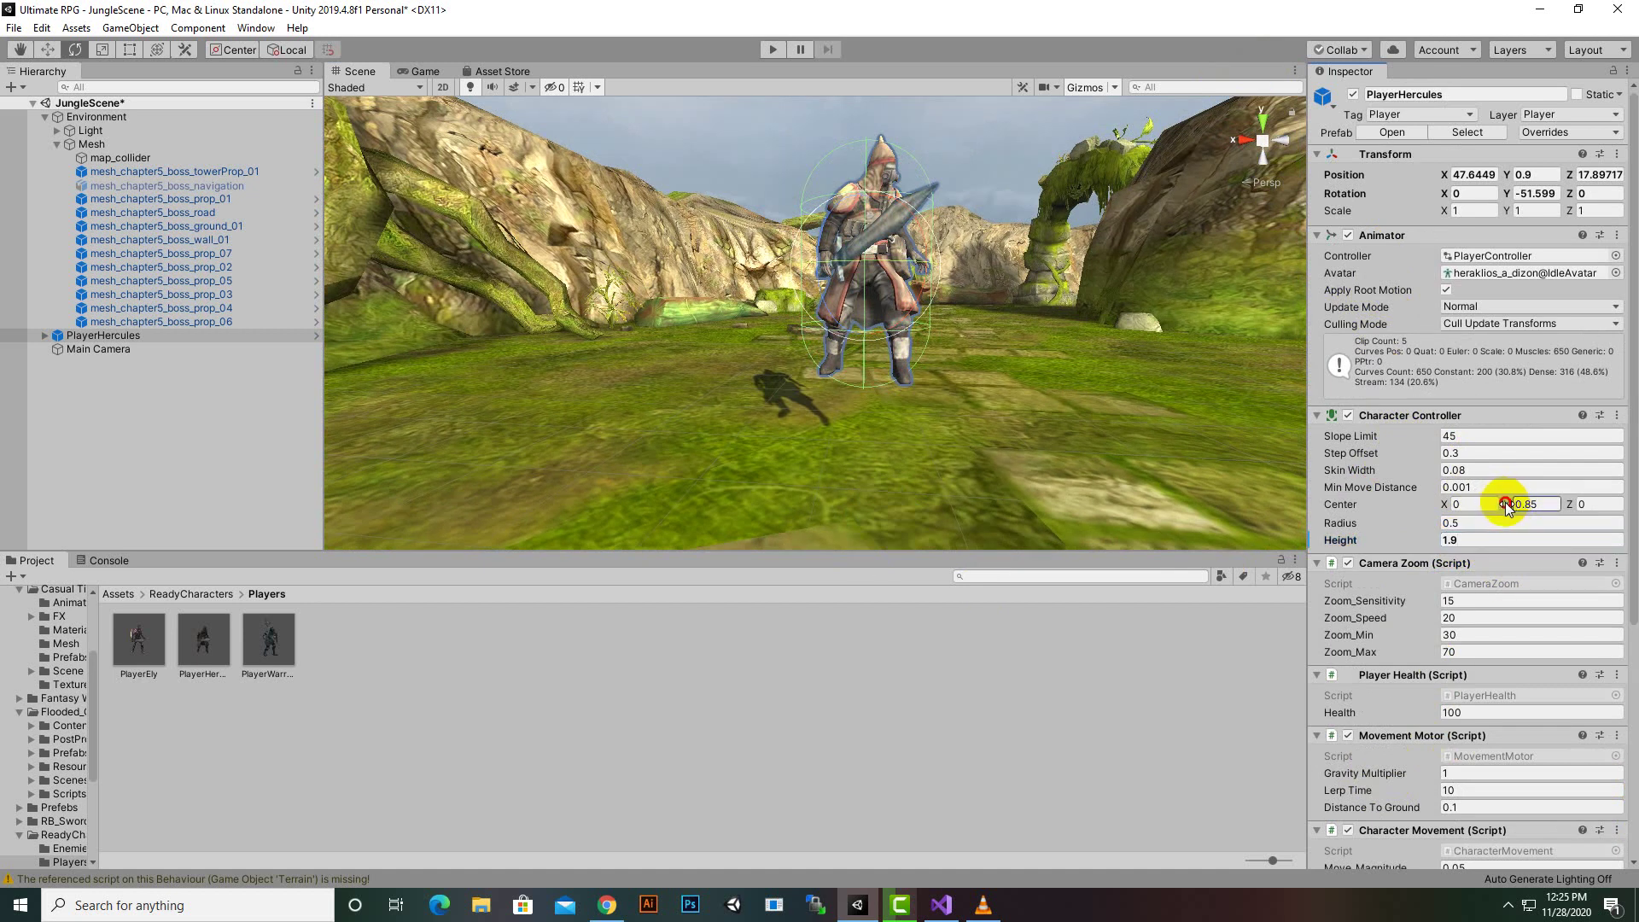
left_click_drag(1505, 506, 1505, 505)
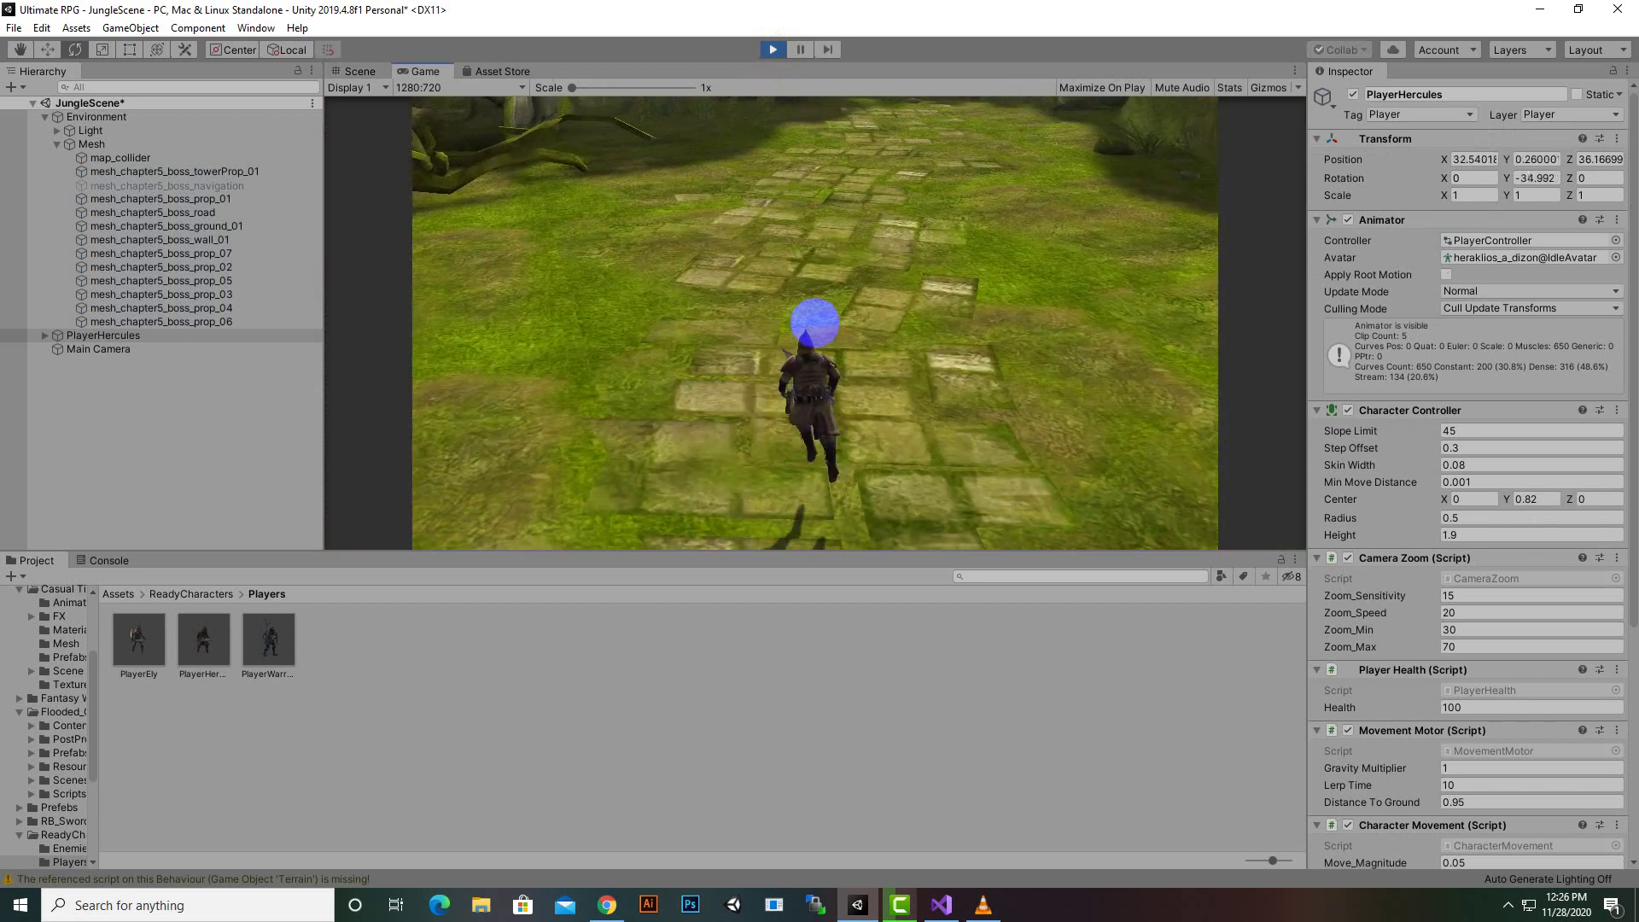
left_click_drag(813, 322, 800, 222)
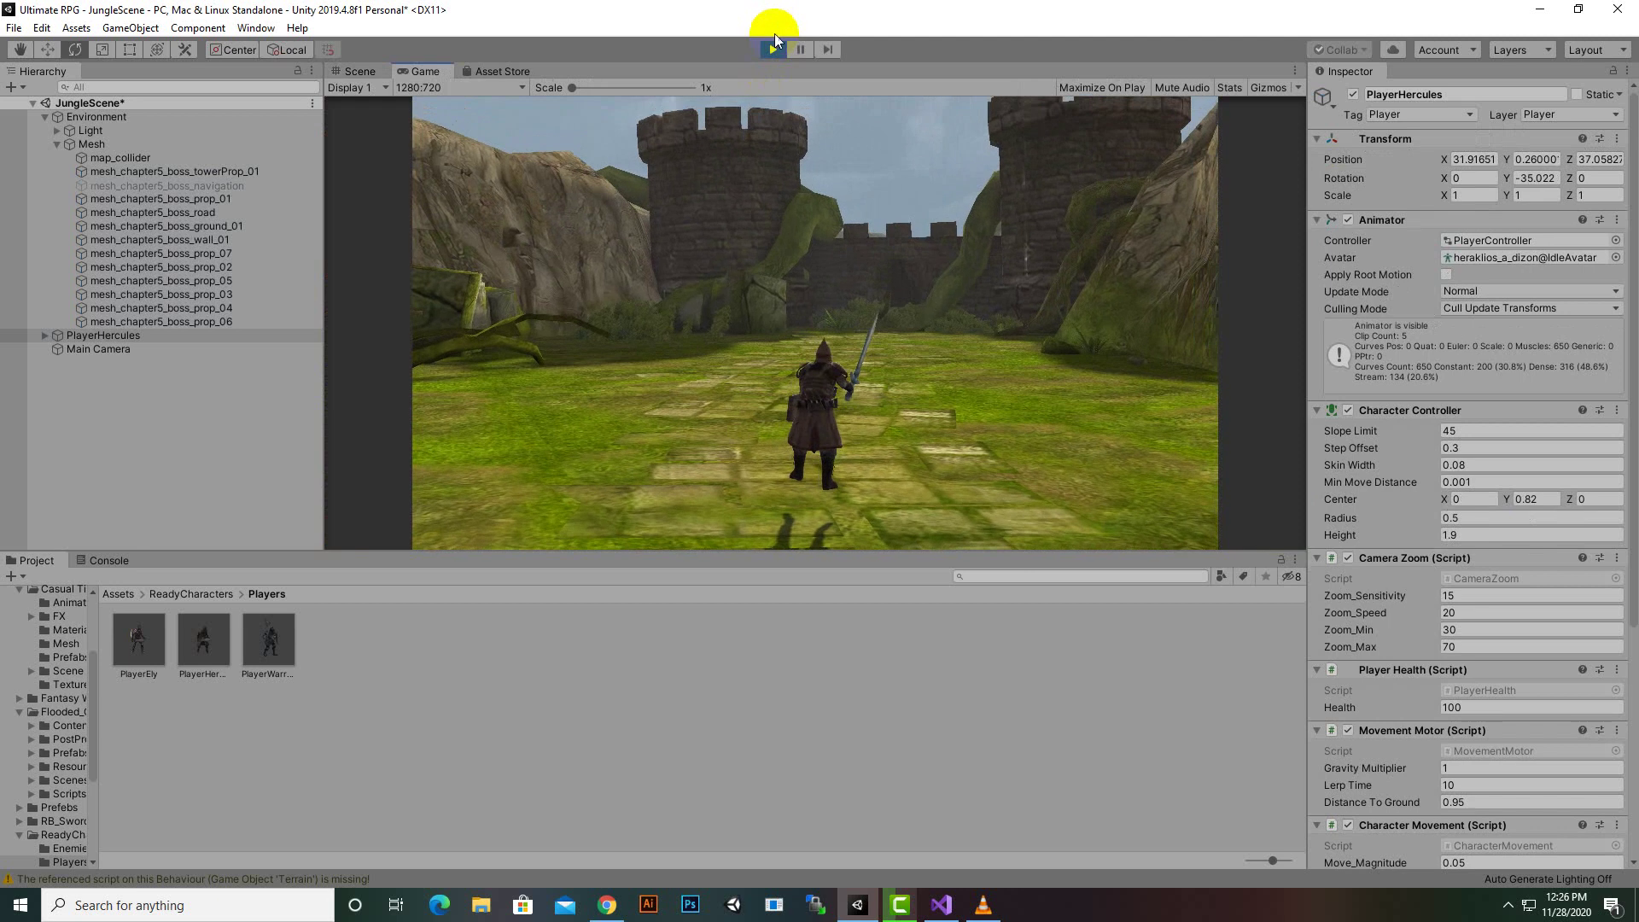
left_click(774, 52)
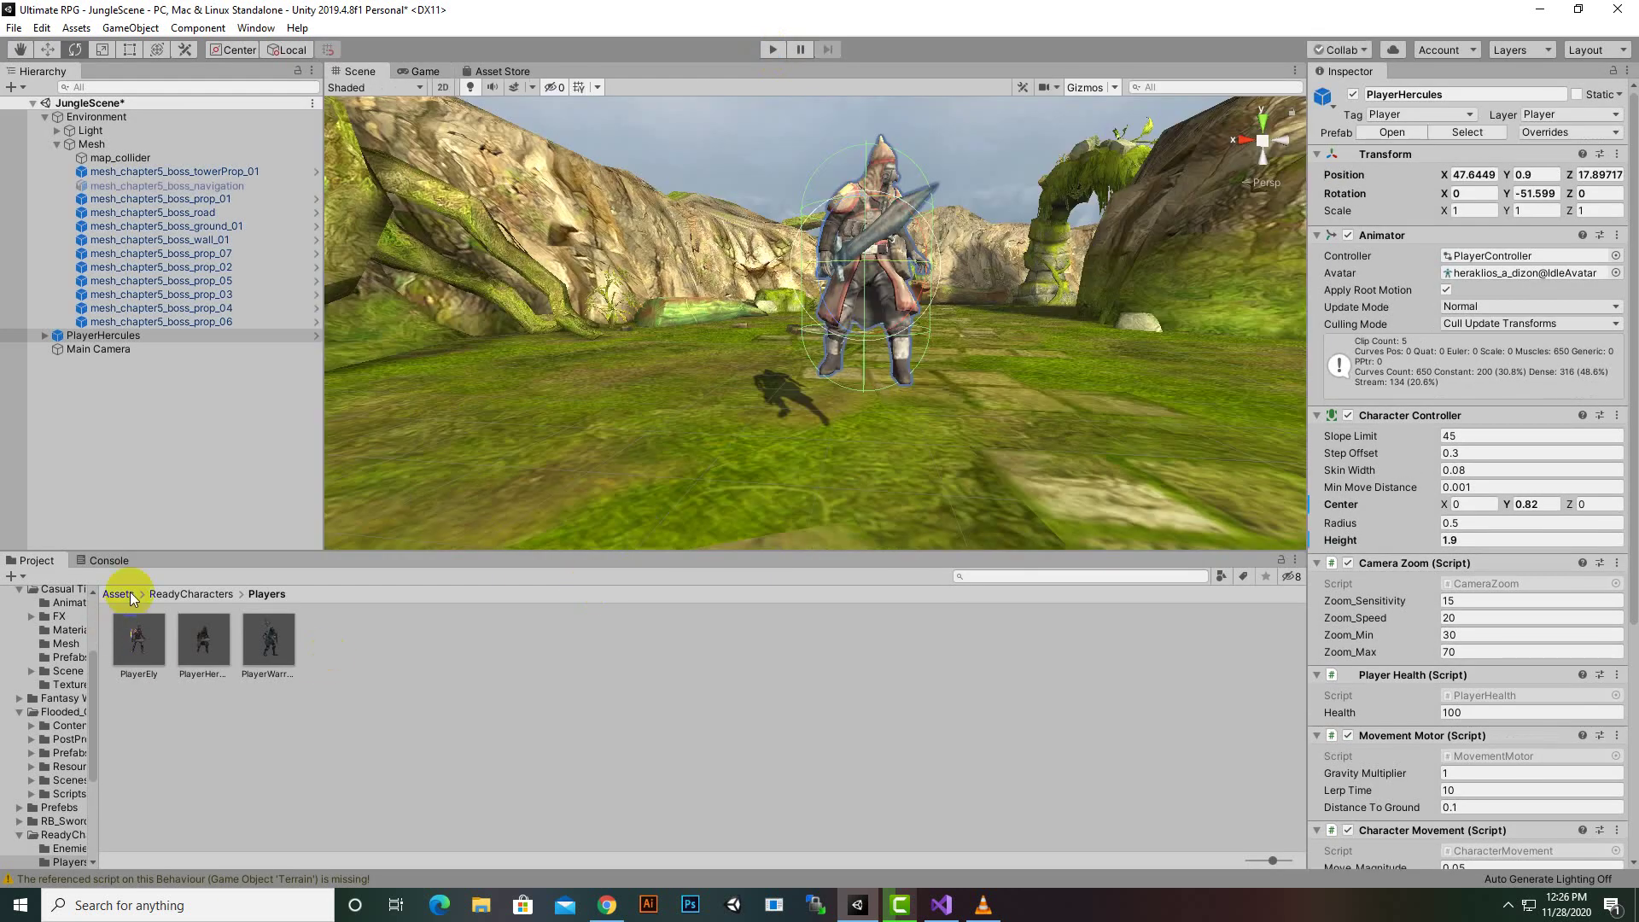
Step: Reopen JungleScene from Assets/Scenes, save its changes, and check the Main Camera's Camera Orbit values
left_click(133, 597)
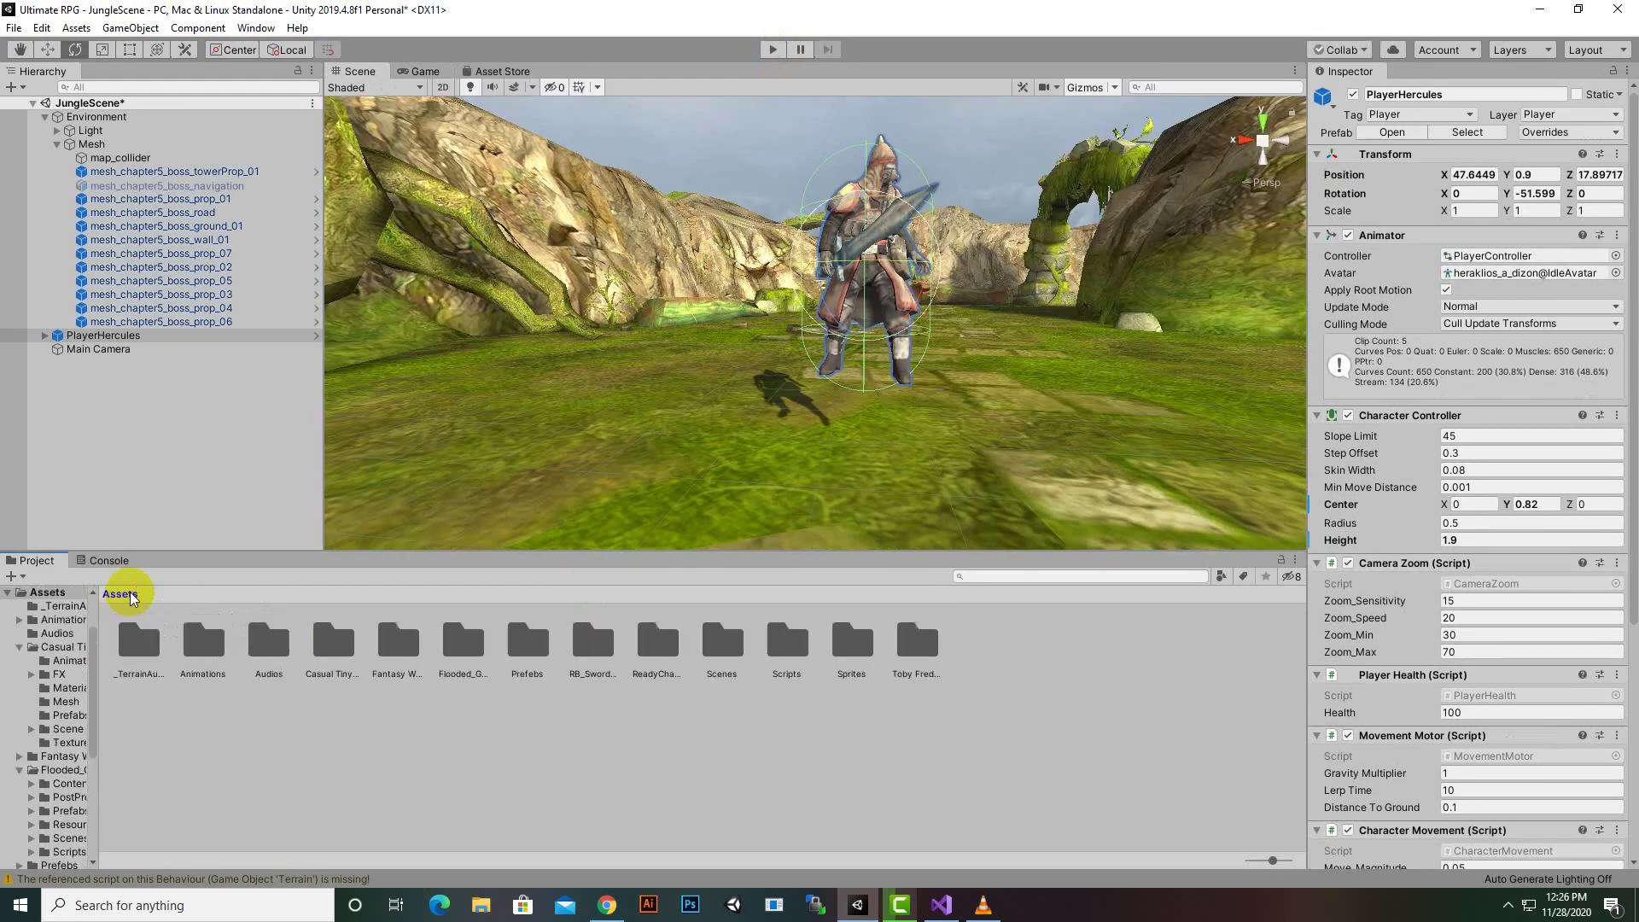
double_click(717, 656)
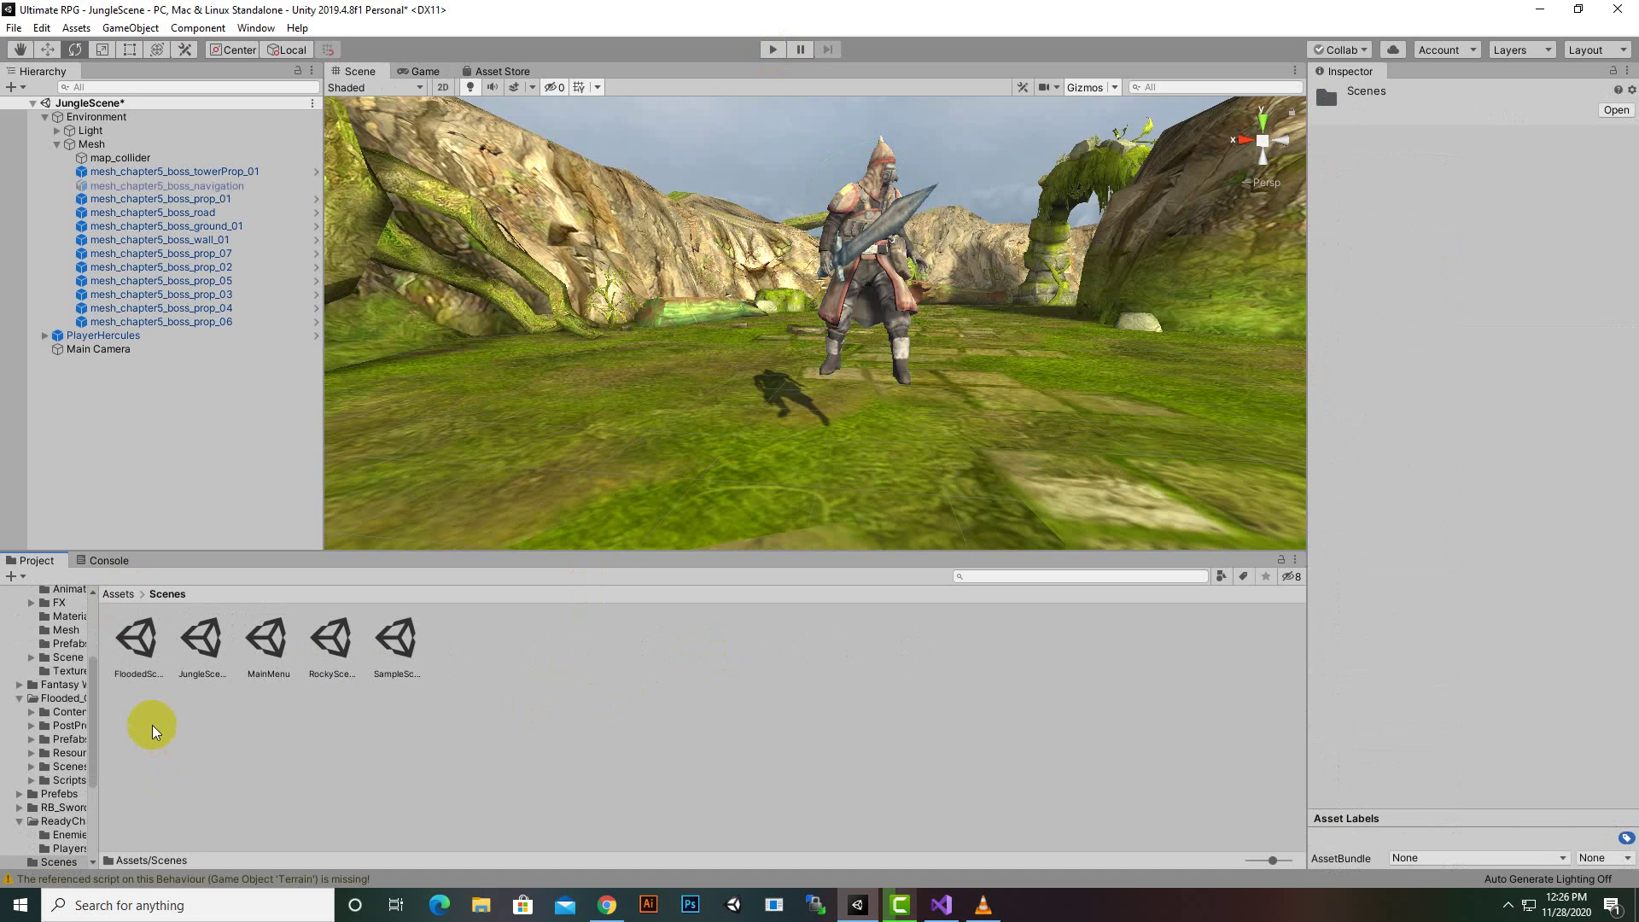
double_click(208, 659)
left_click(811, 489)
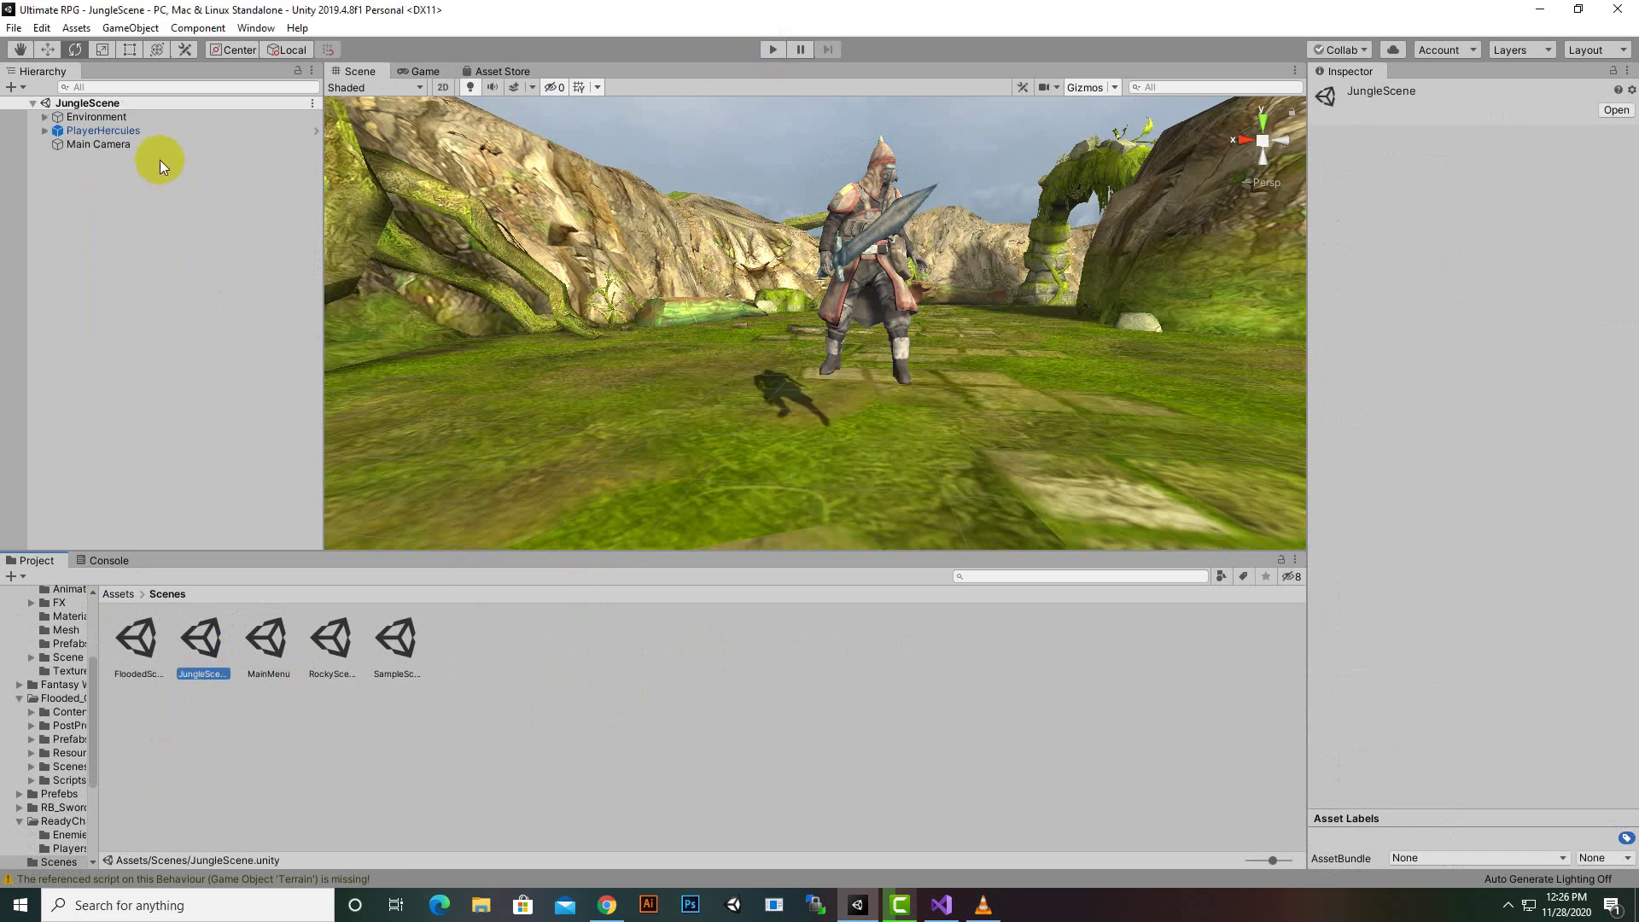
left_click(150, 145)
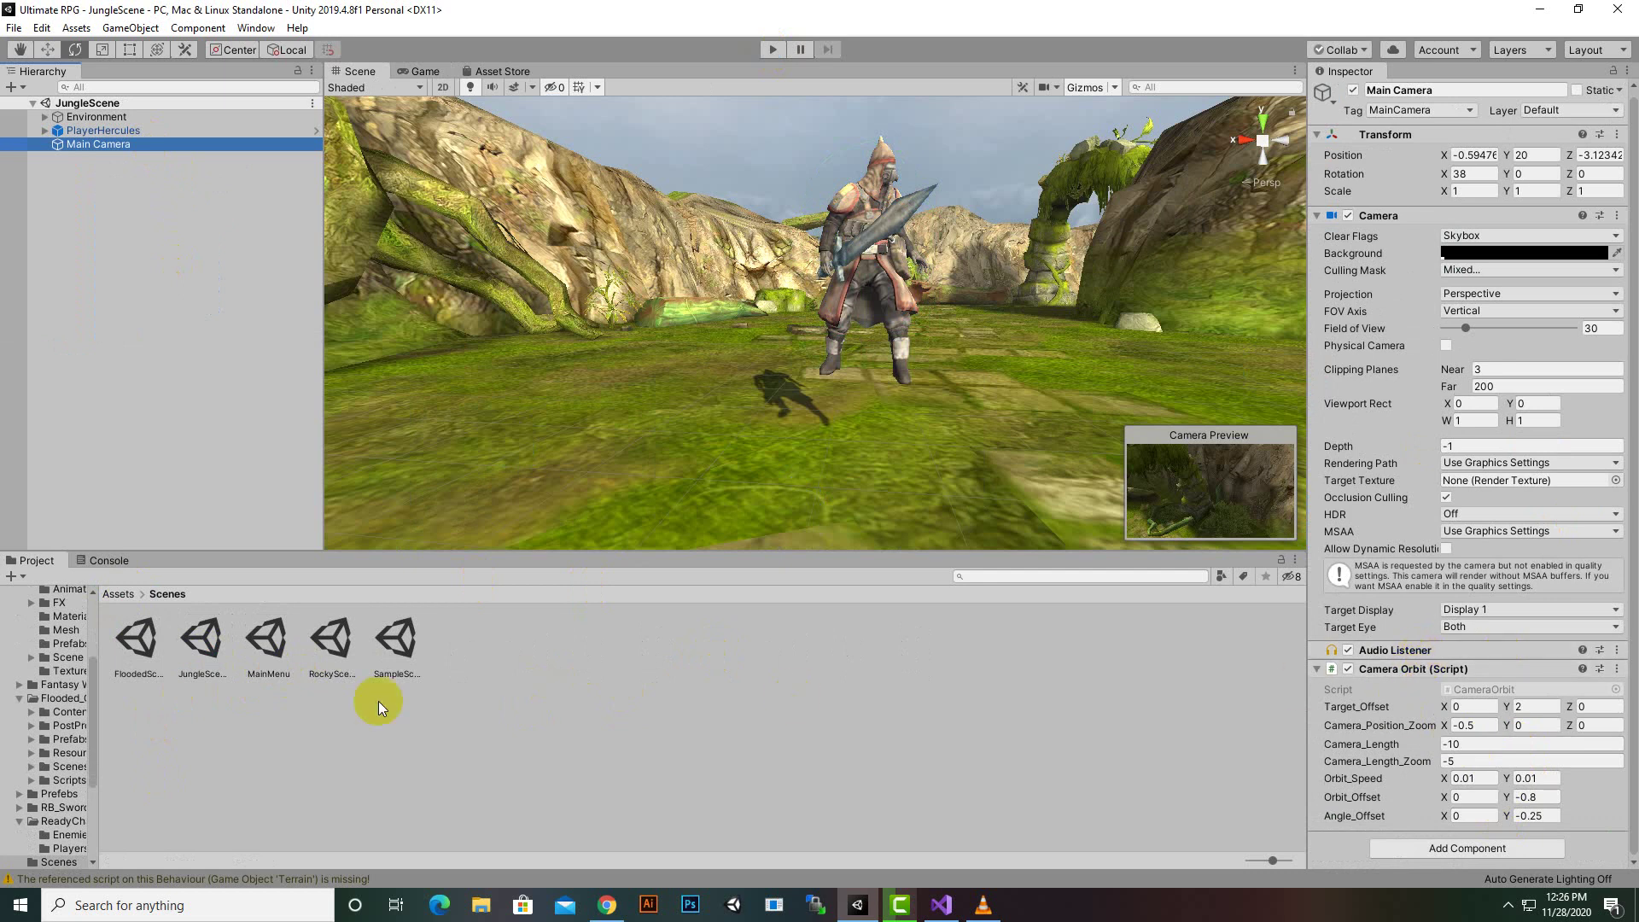
left_click(146, 646)
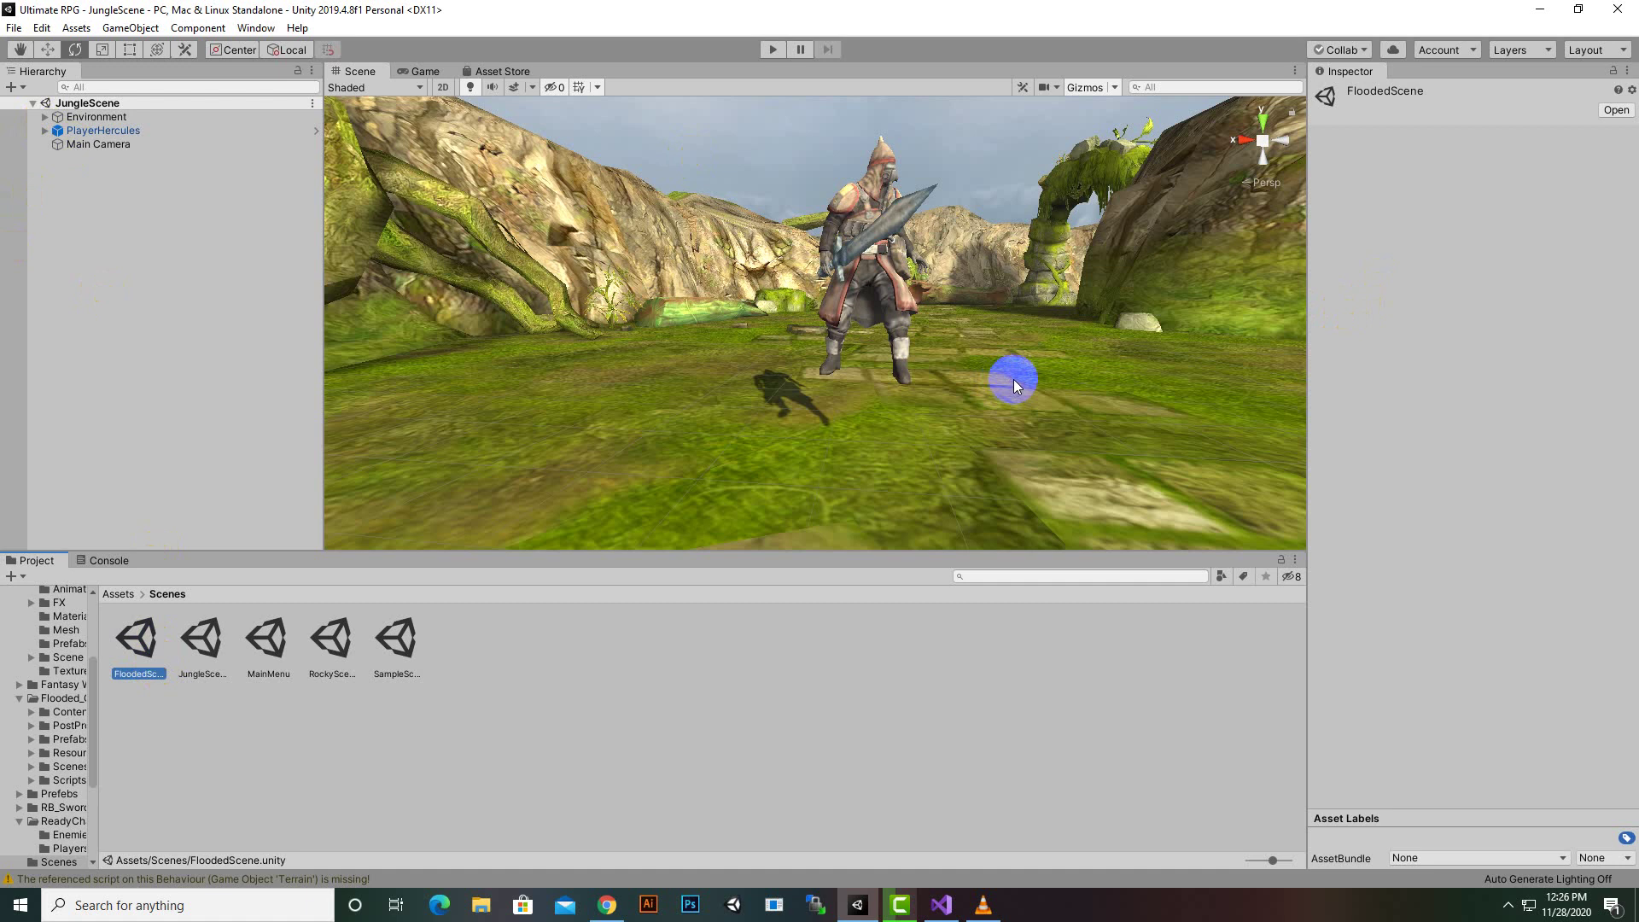
Step: Open FloodedScene and delete its FpsController object
double_click(162, 644)
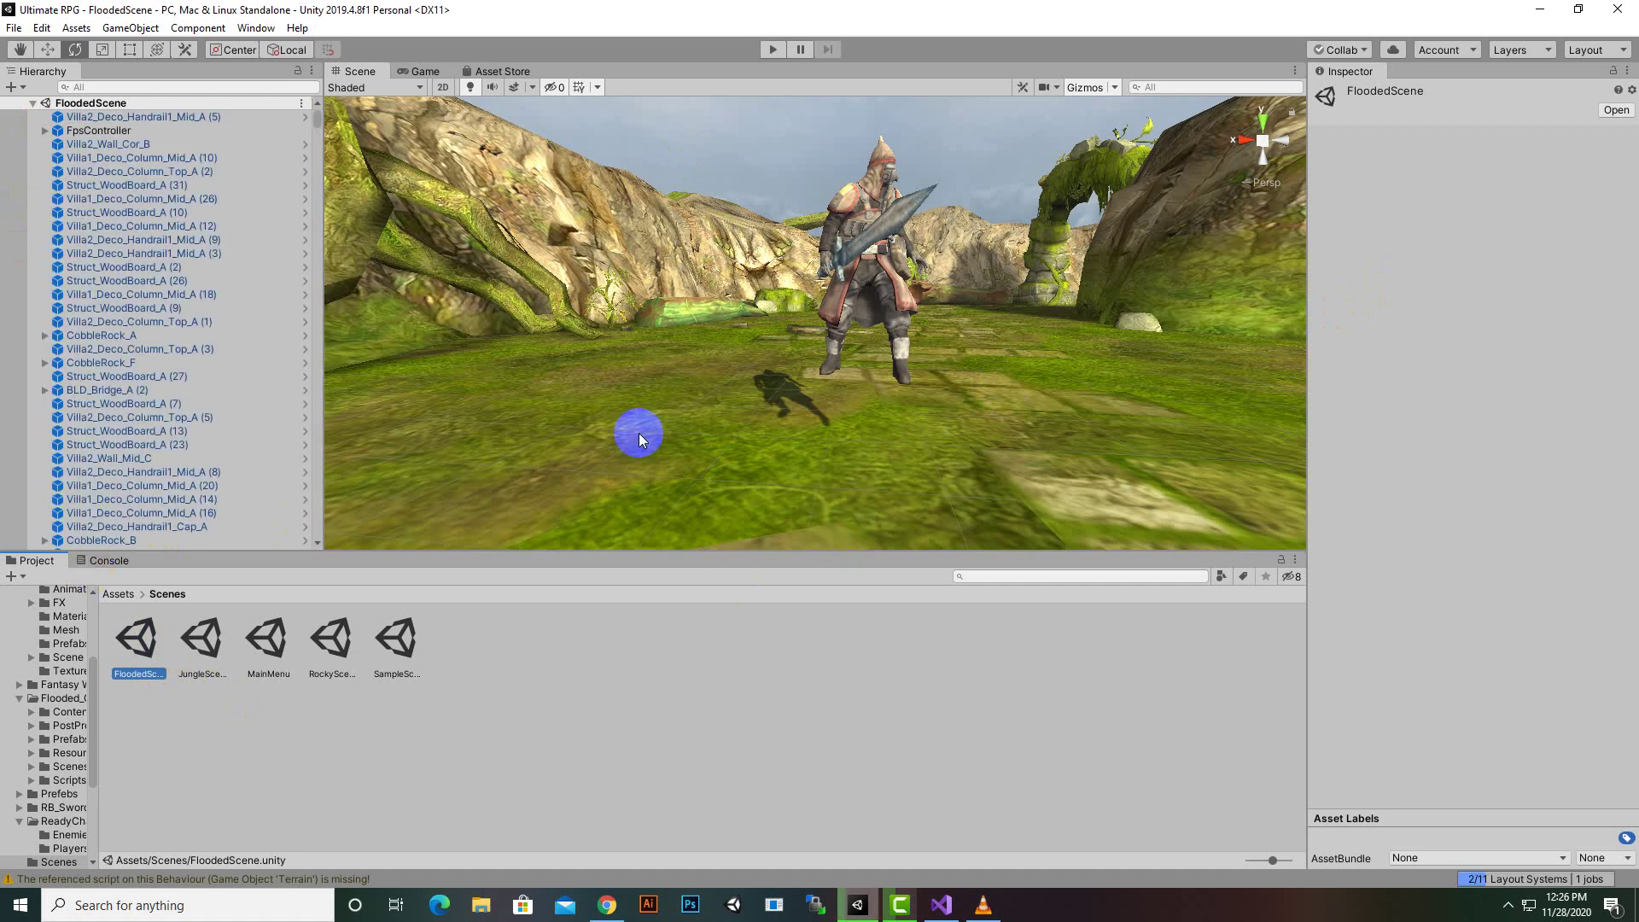
double_click(89, 131)
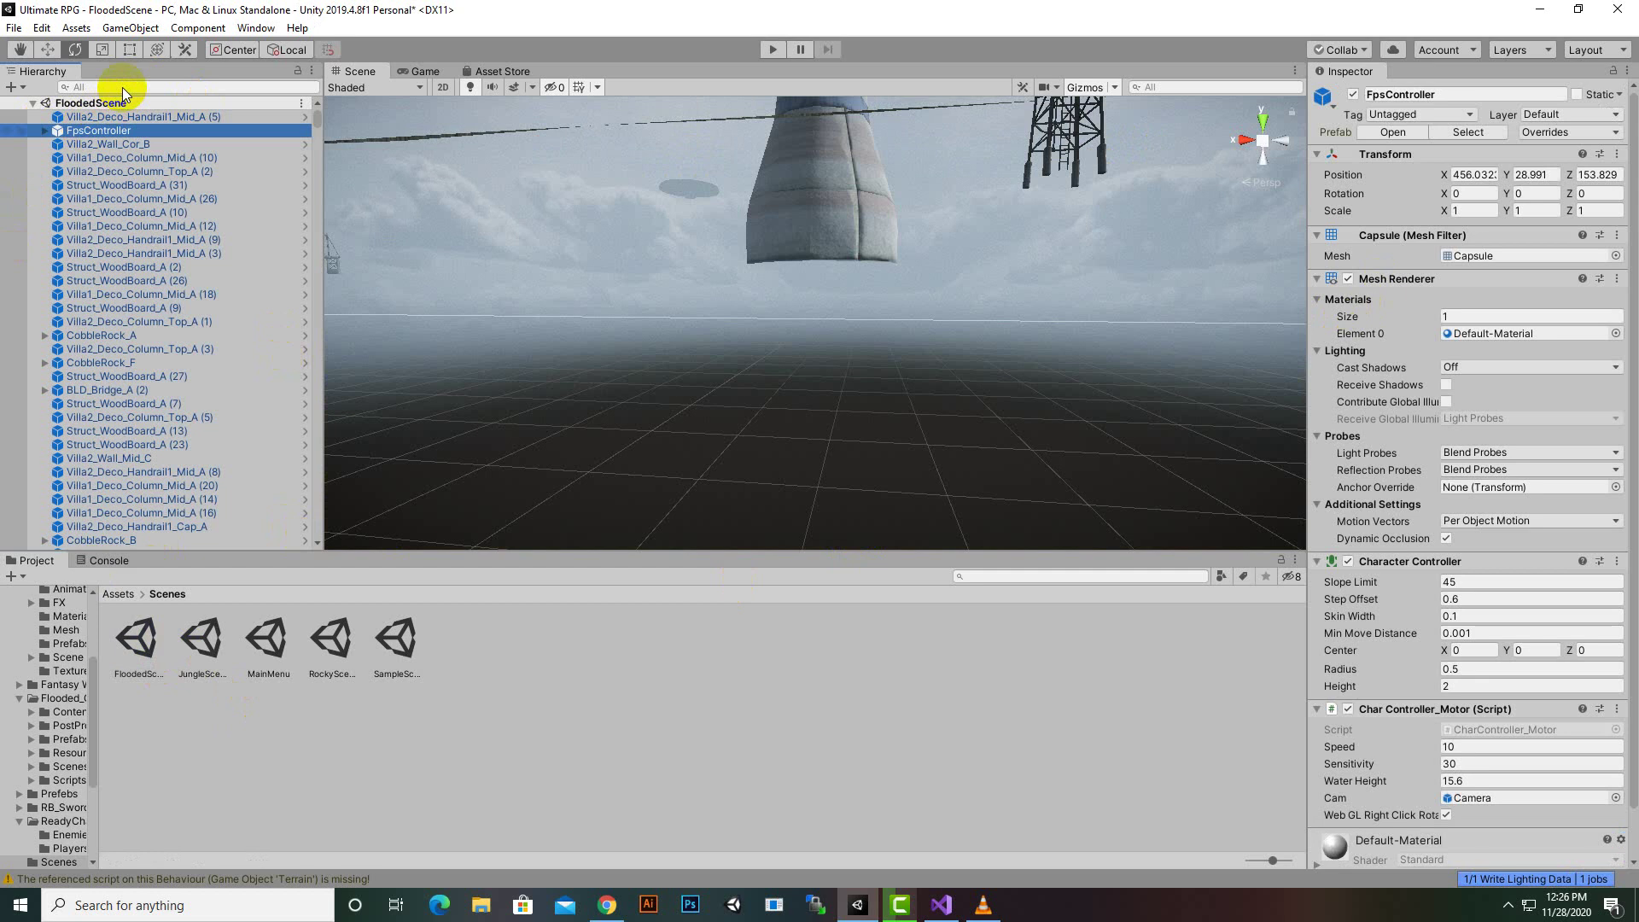
key("Delete")
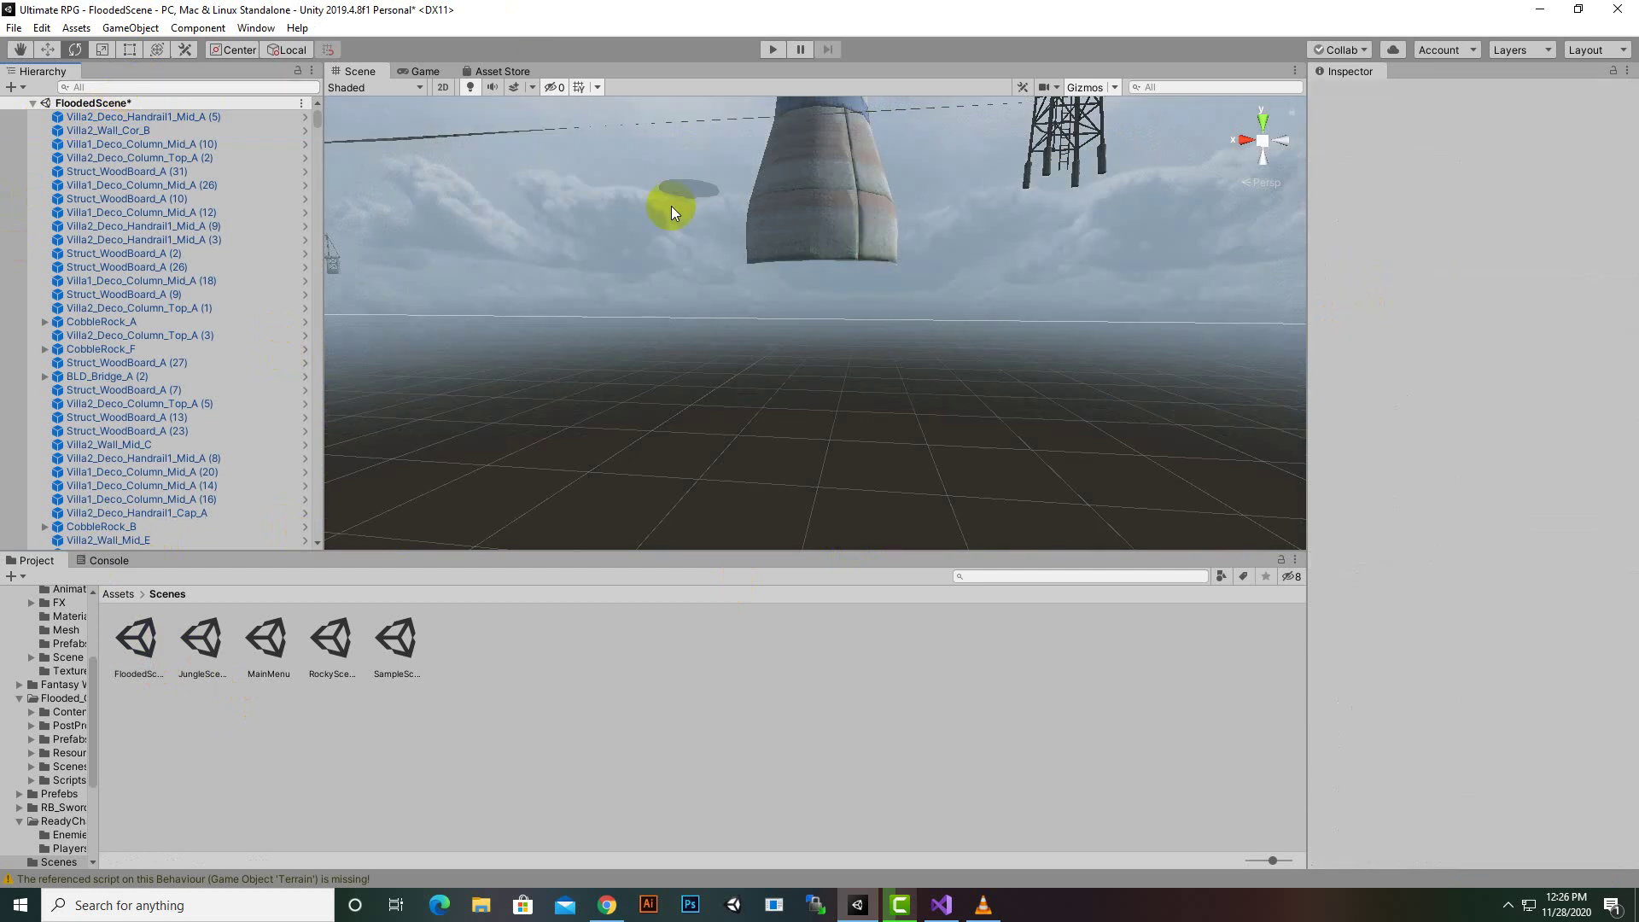
Step: Search the Hierarchy for 'cam', clear the search, and start playing FloodedScene
left_click(161, 86)
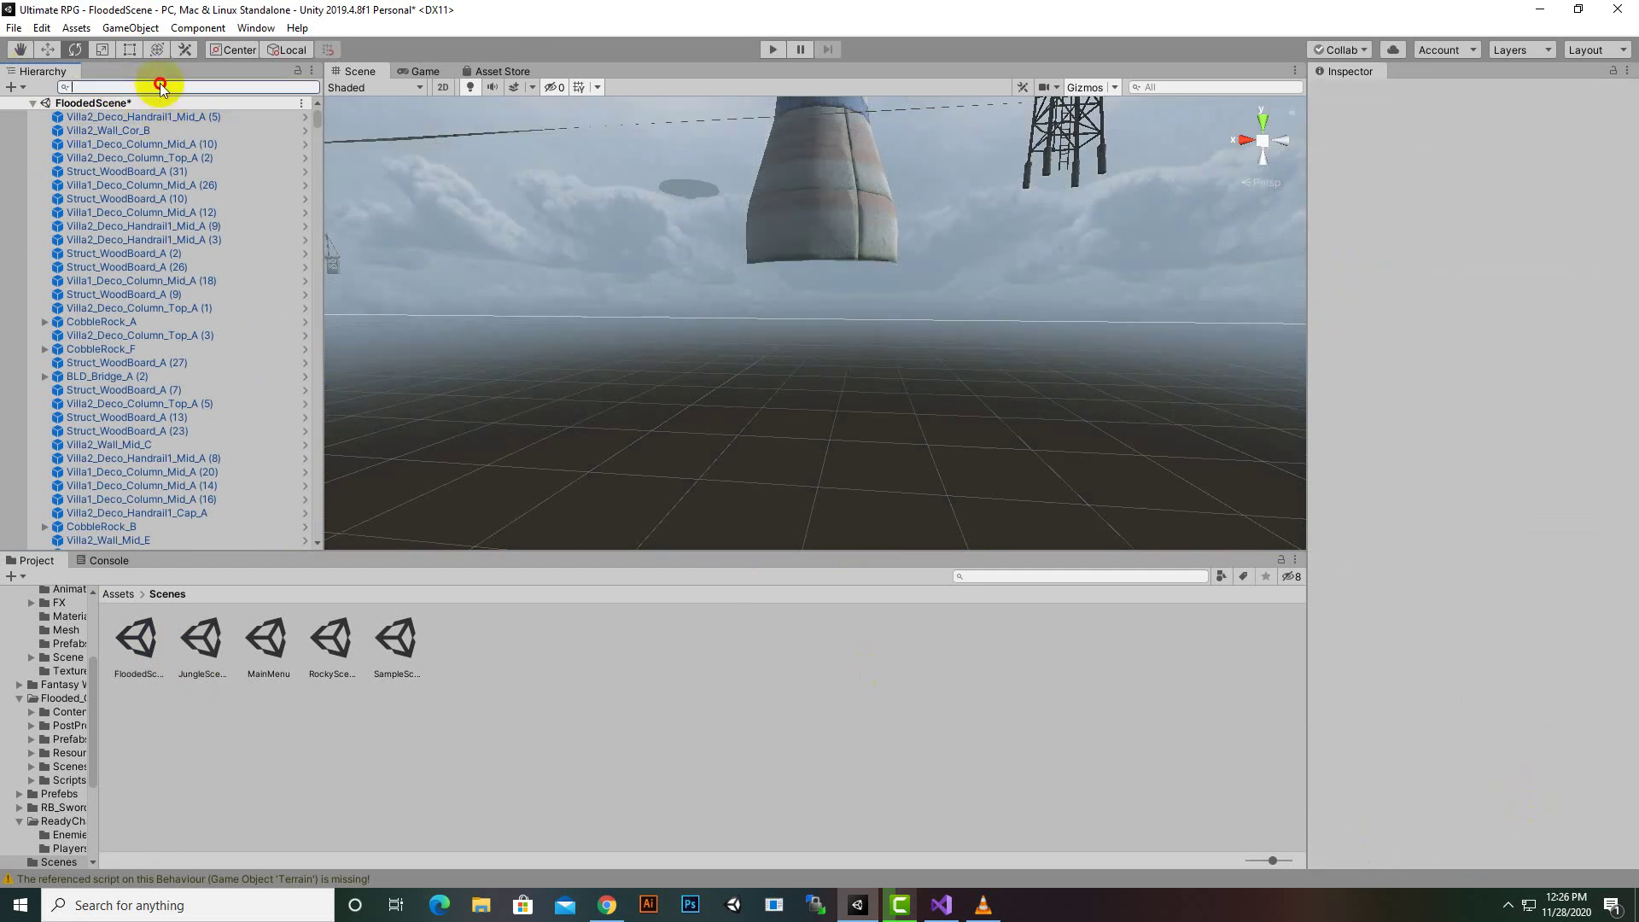
type("can")
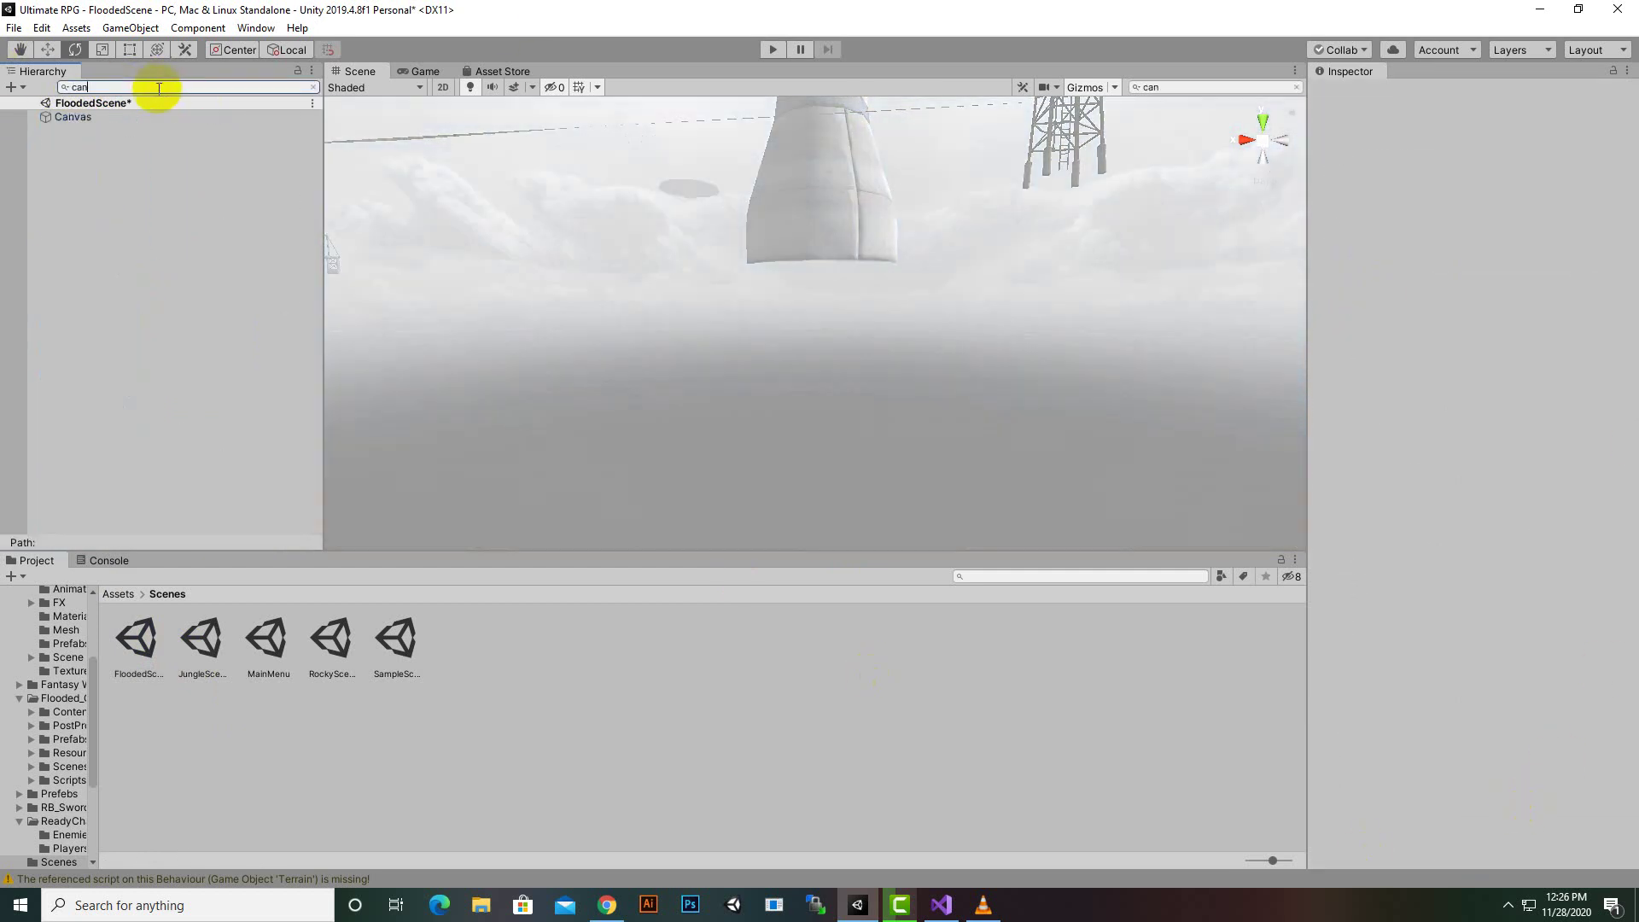
key("BackSpace")
type("m")
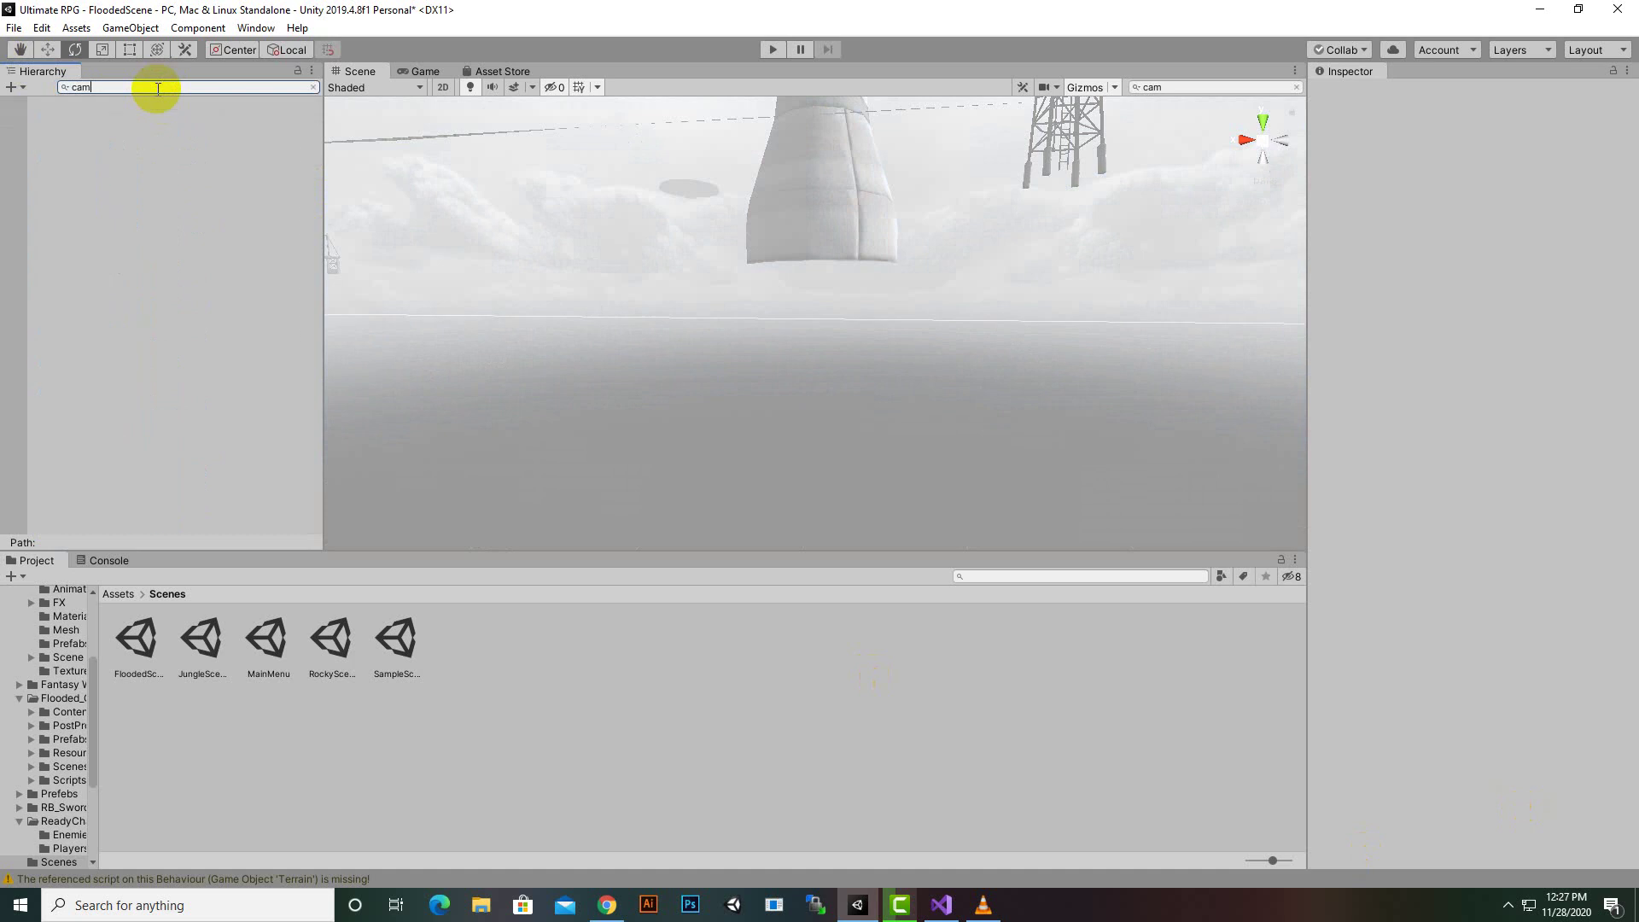
key("BackSpace")
key("BackSpace")
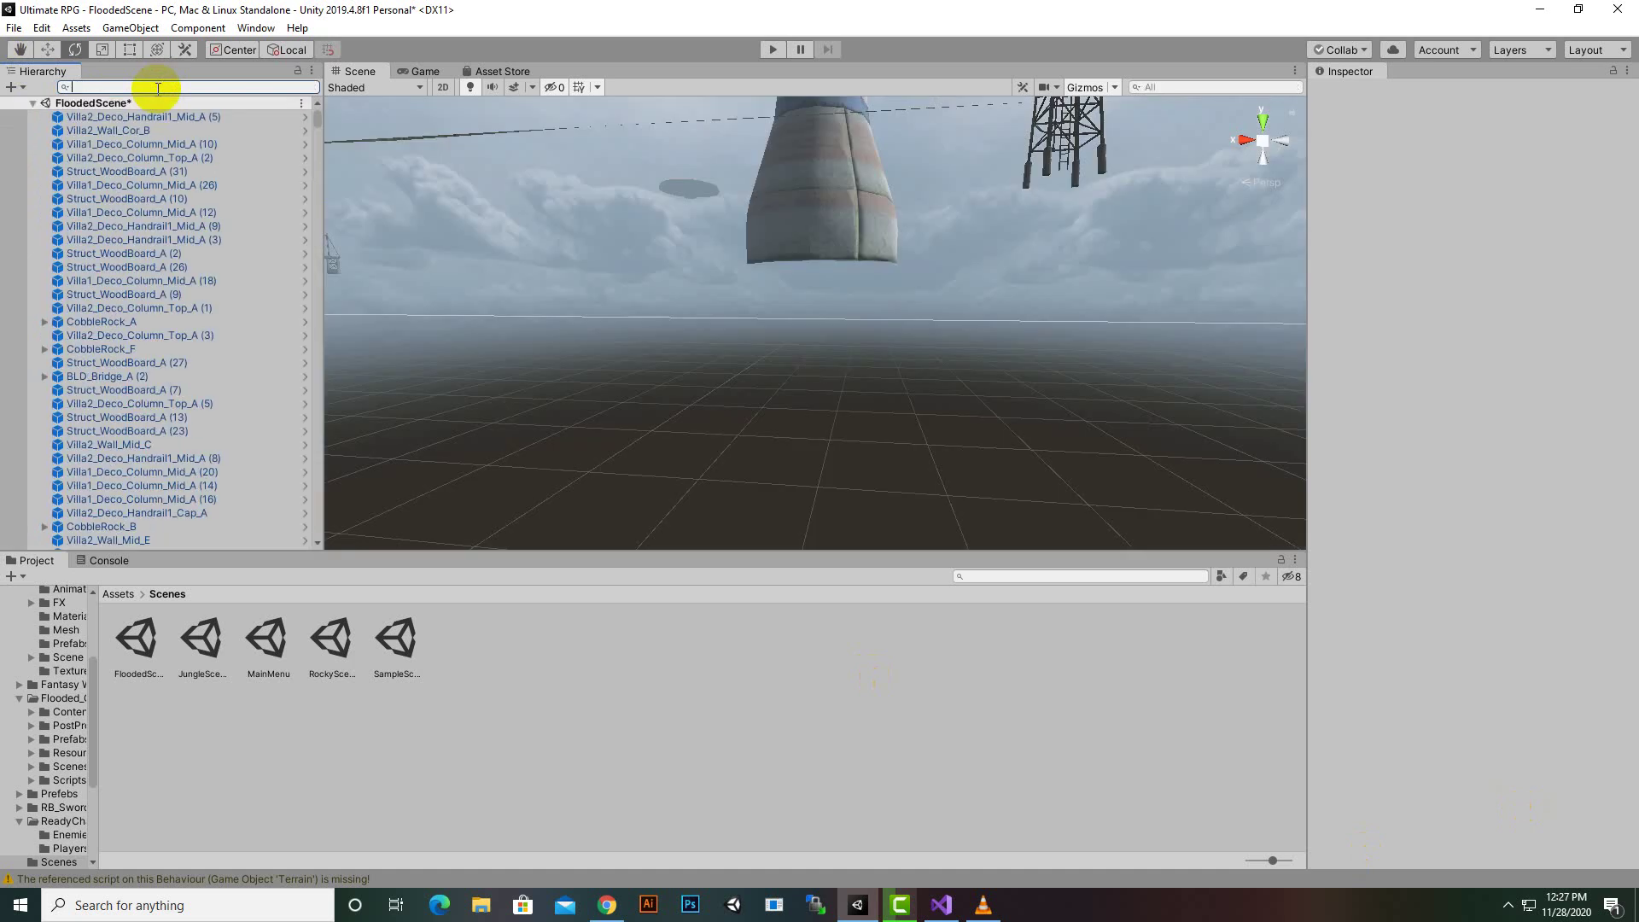
type("C")
key("BackSpace")
left_click(775, 51)
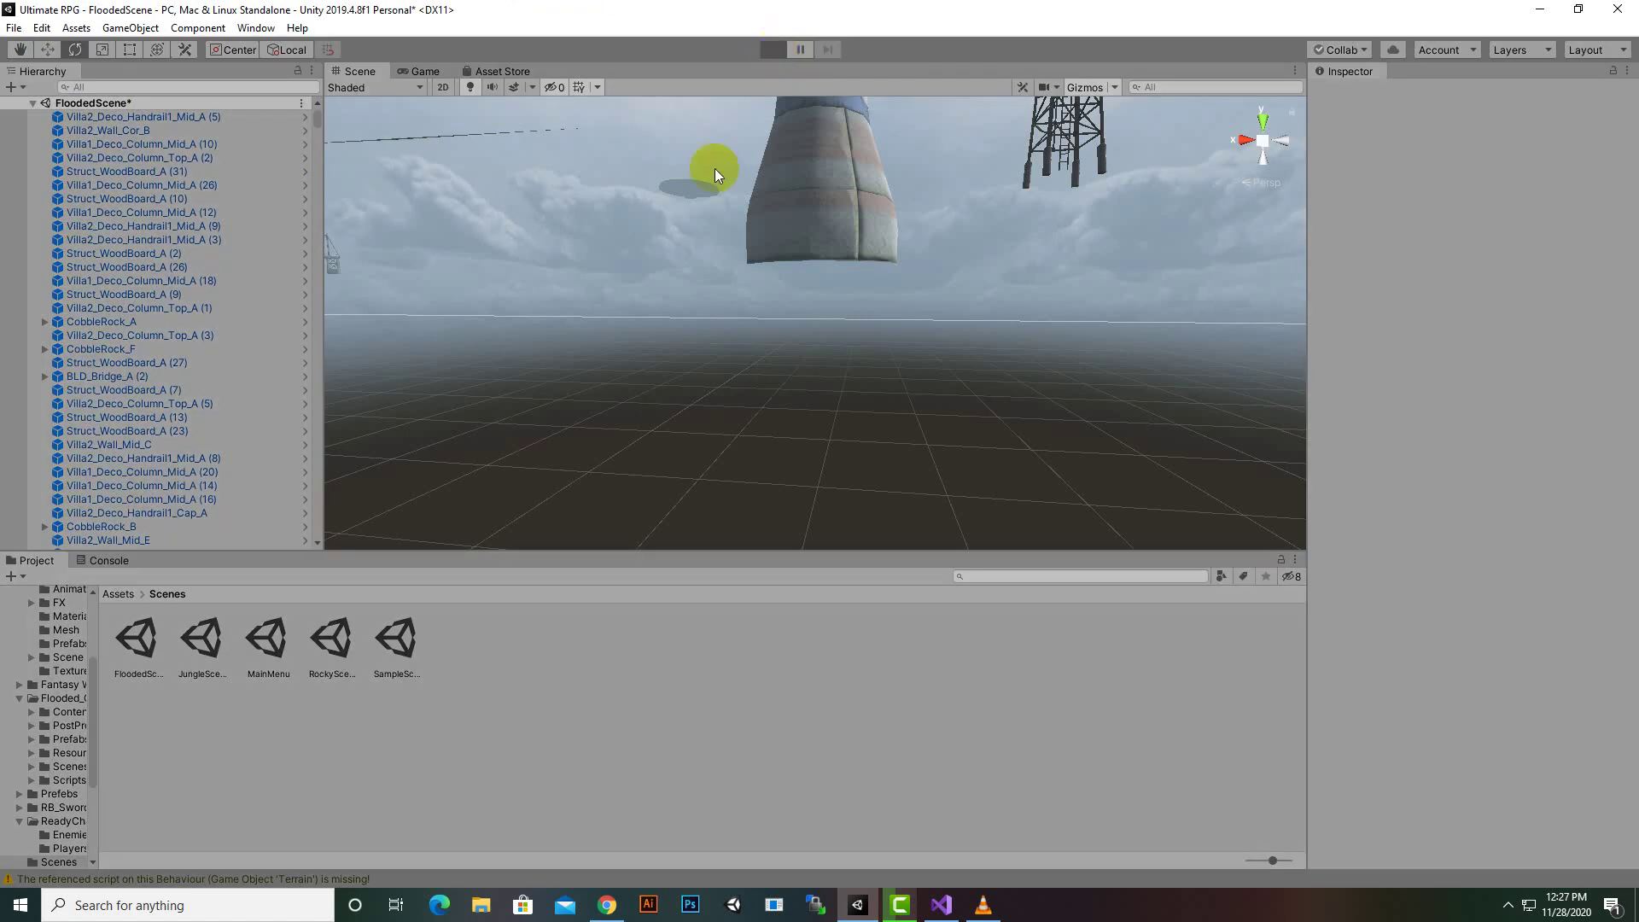
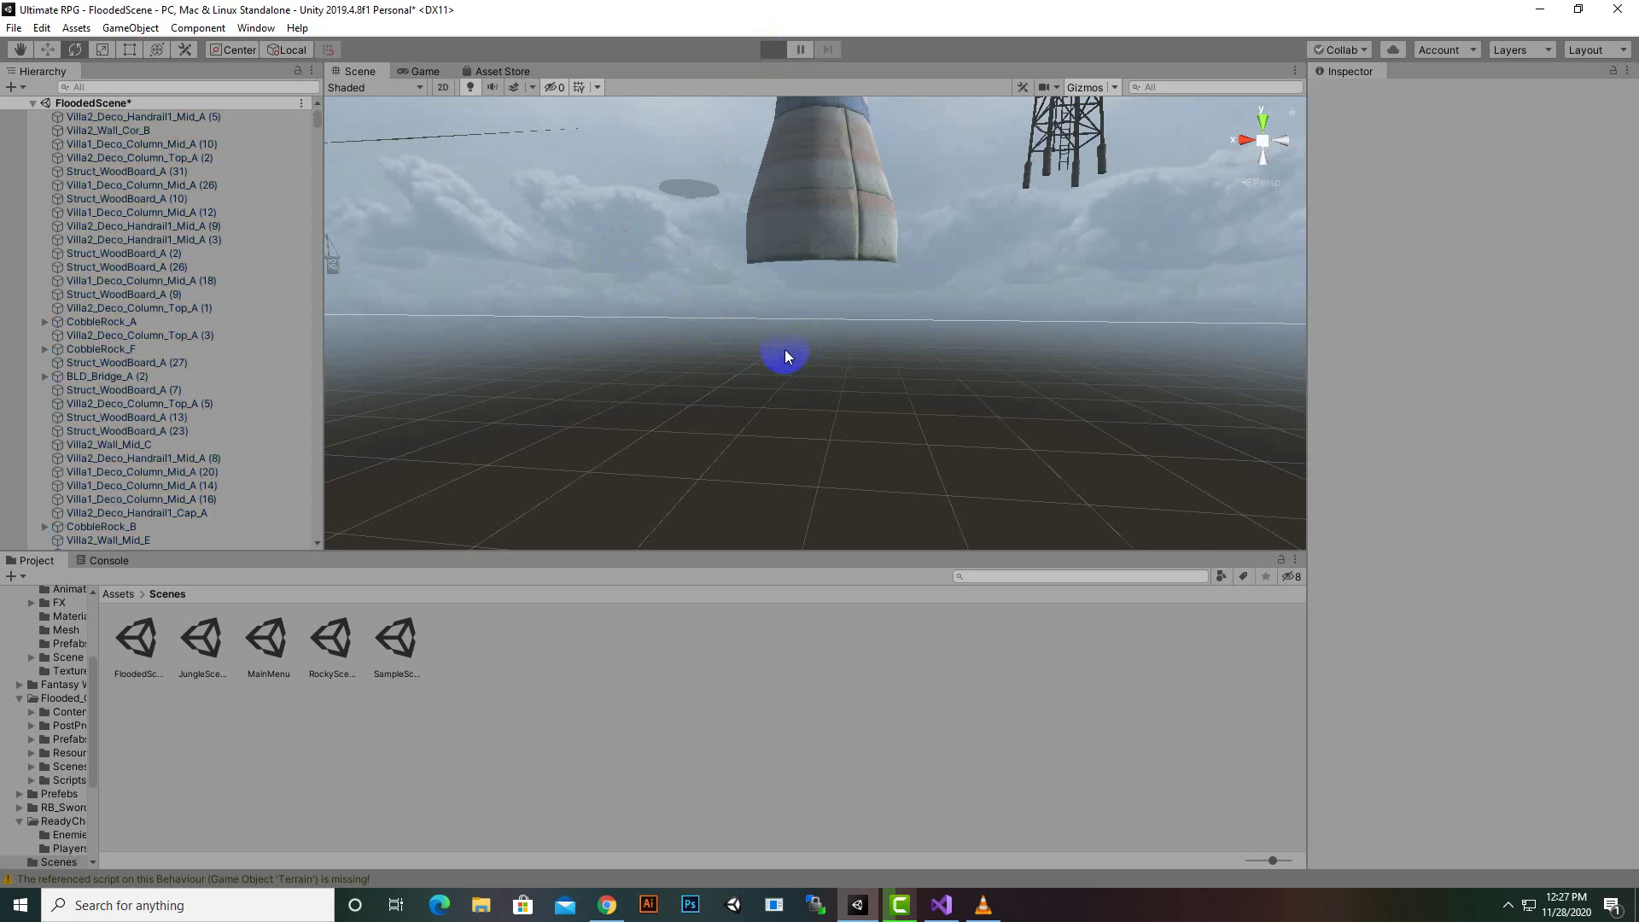
Step: Exit Play mode and scroll down through the FloodedScene Hierarchy
left_click(775, 50)
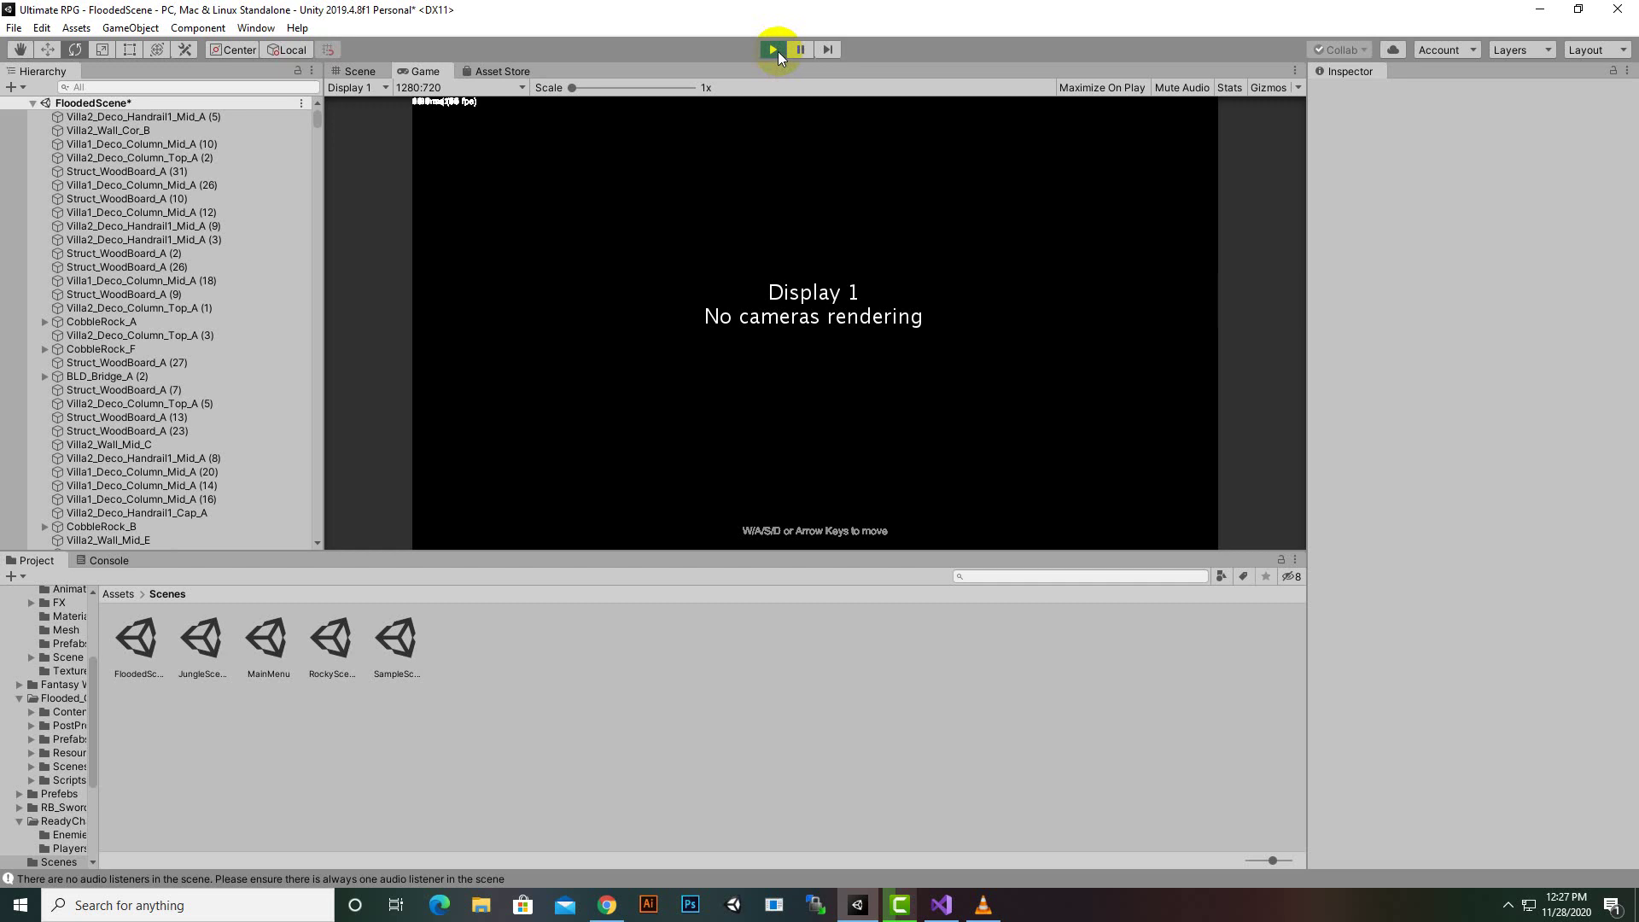
left_click(775, 51)
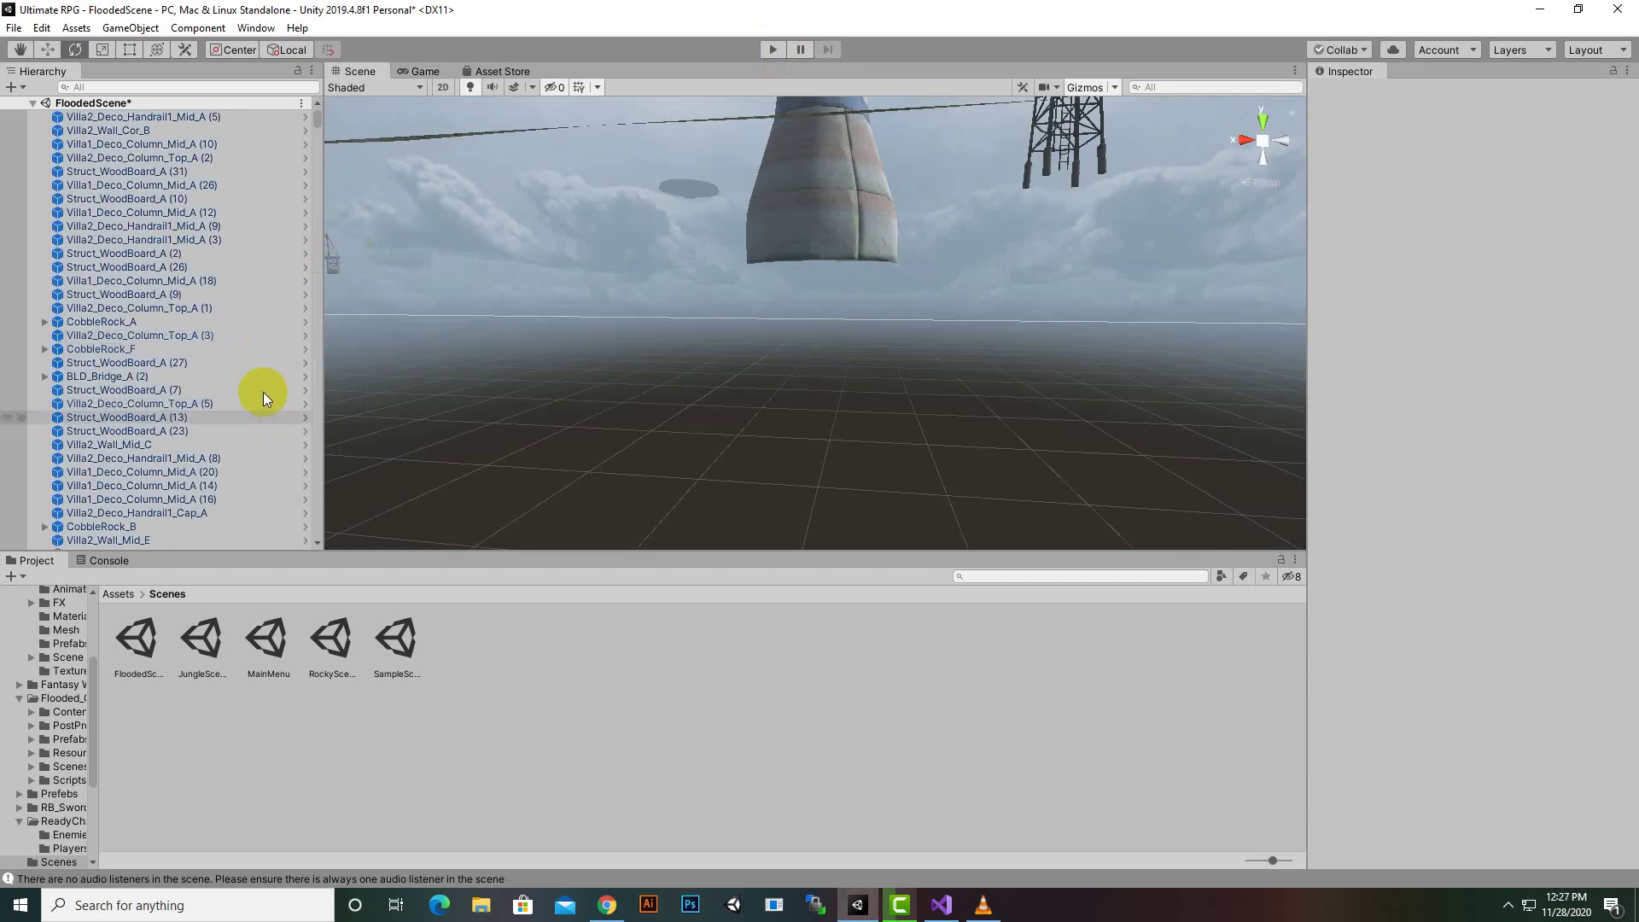
scroll(262, 391, "down", 5)
scroll(263, 391, "down", 5)
scroll(263, 391, "down", 5)
scroll(263, 392, "down", 5)
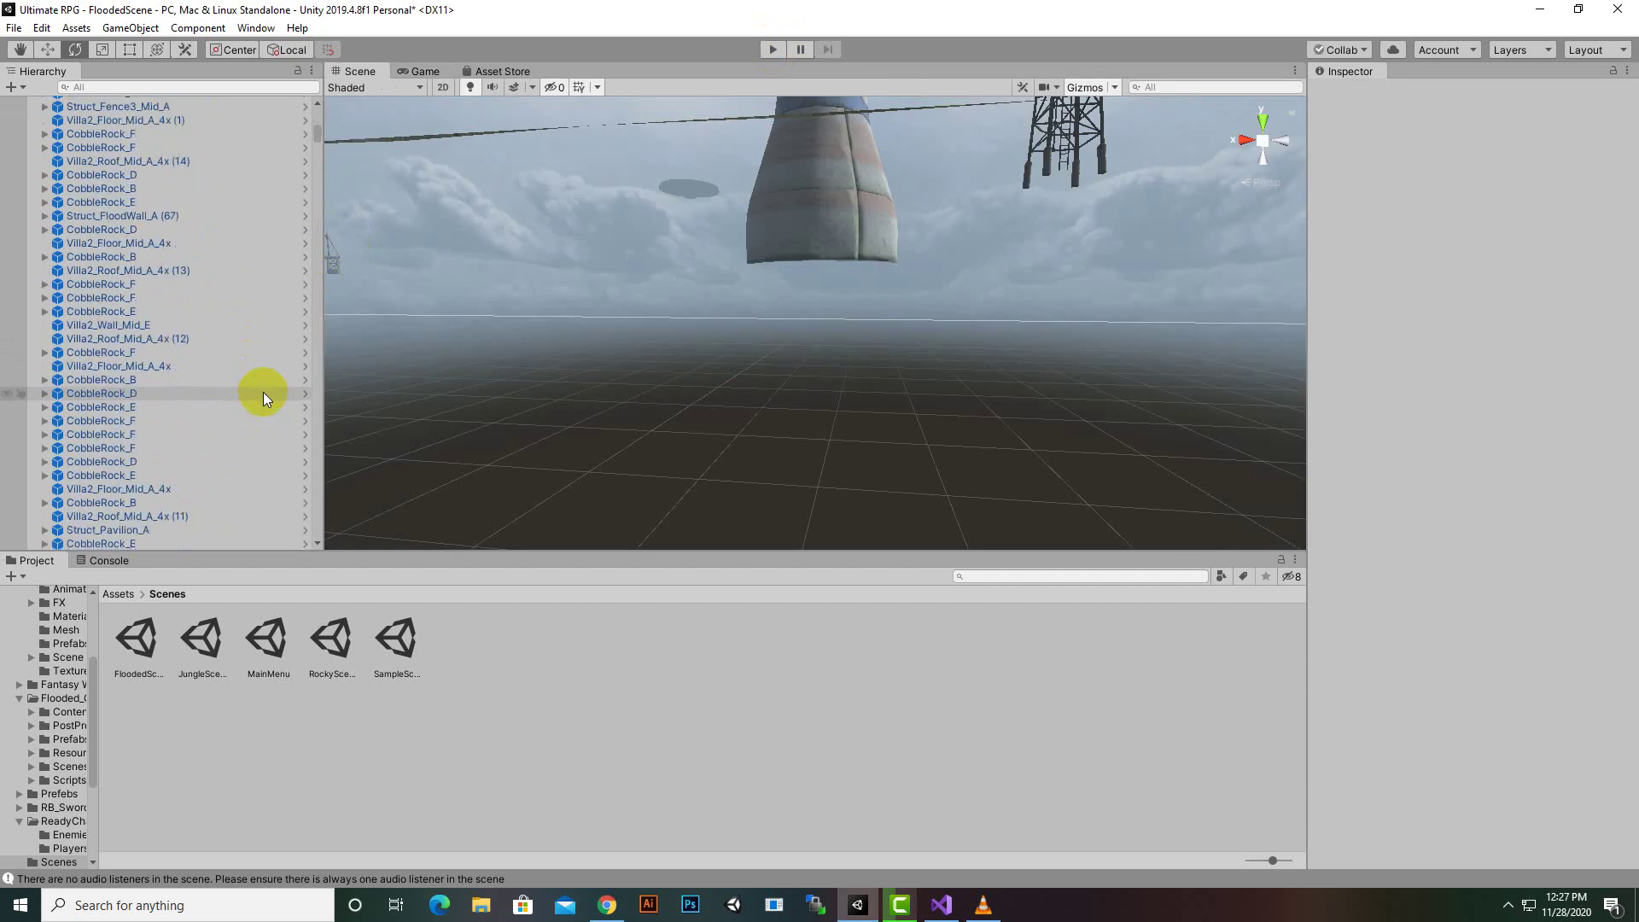
scroll(263, 392, "down", 3)
scroll(263, 392, "down", 5)
scroll(288, 379, "down", 2)
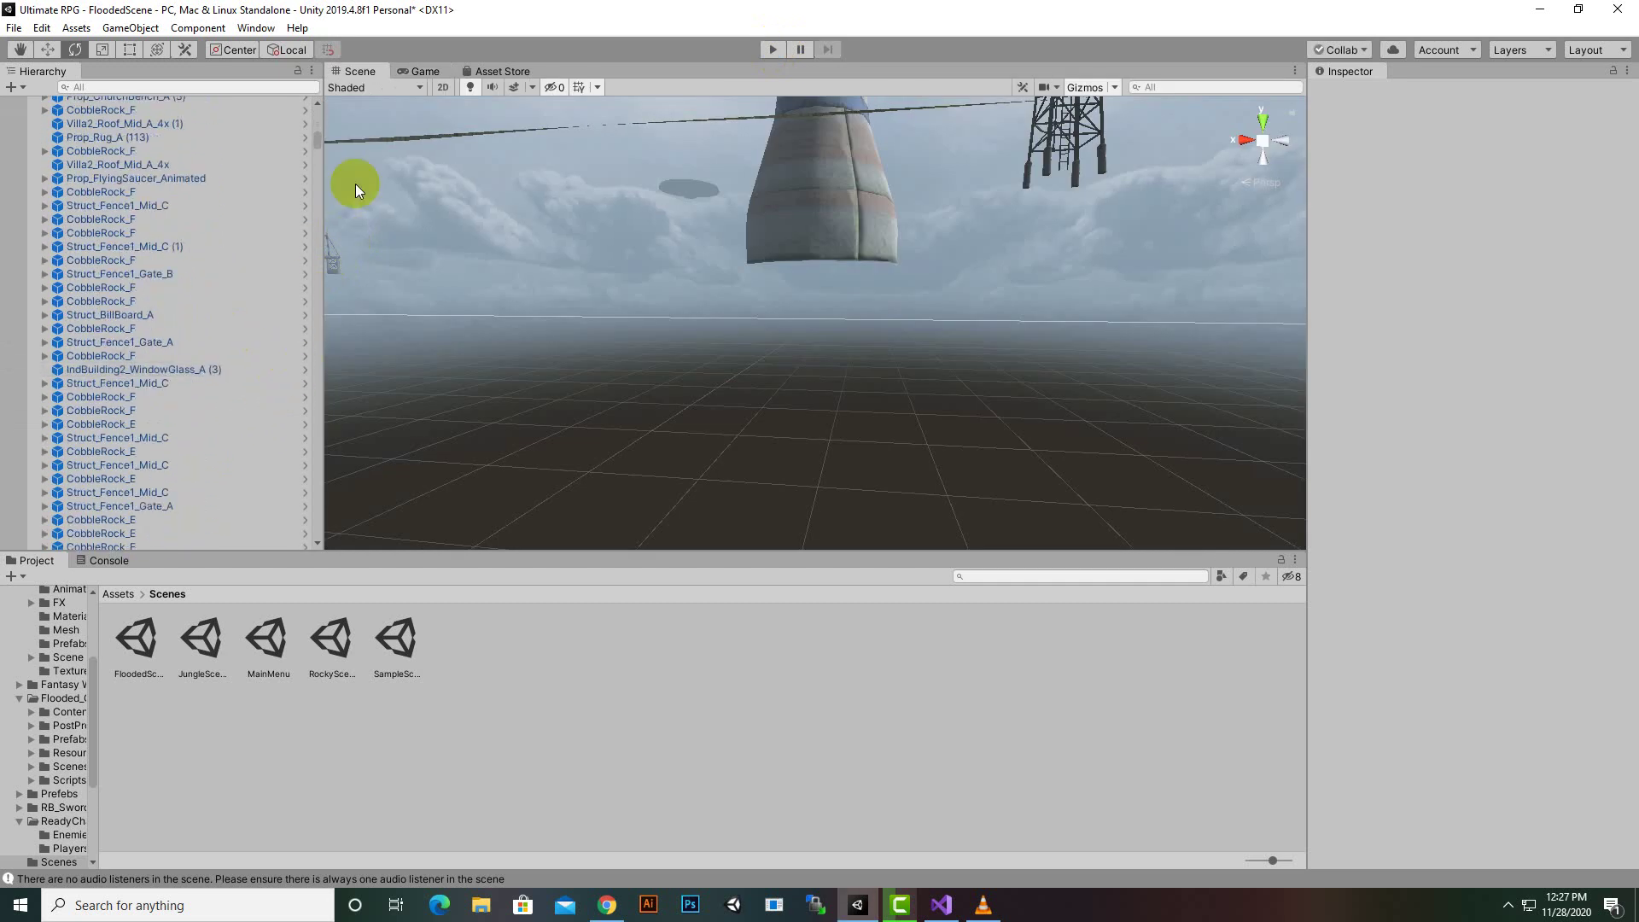
Step: Resize the Hierarchy panel and delete the Canvas from the scene
left_click_drag(320, 143, 328, 550)
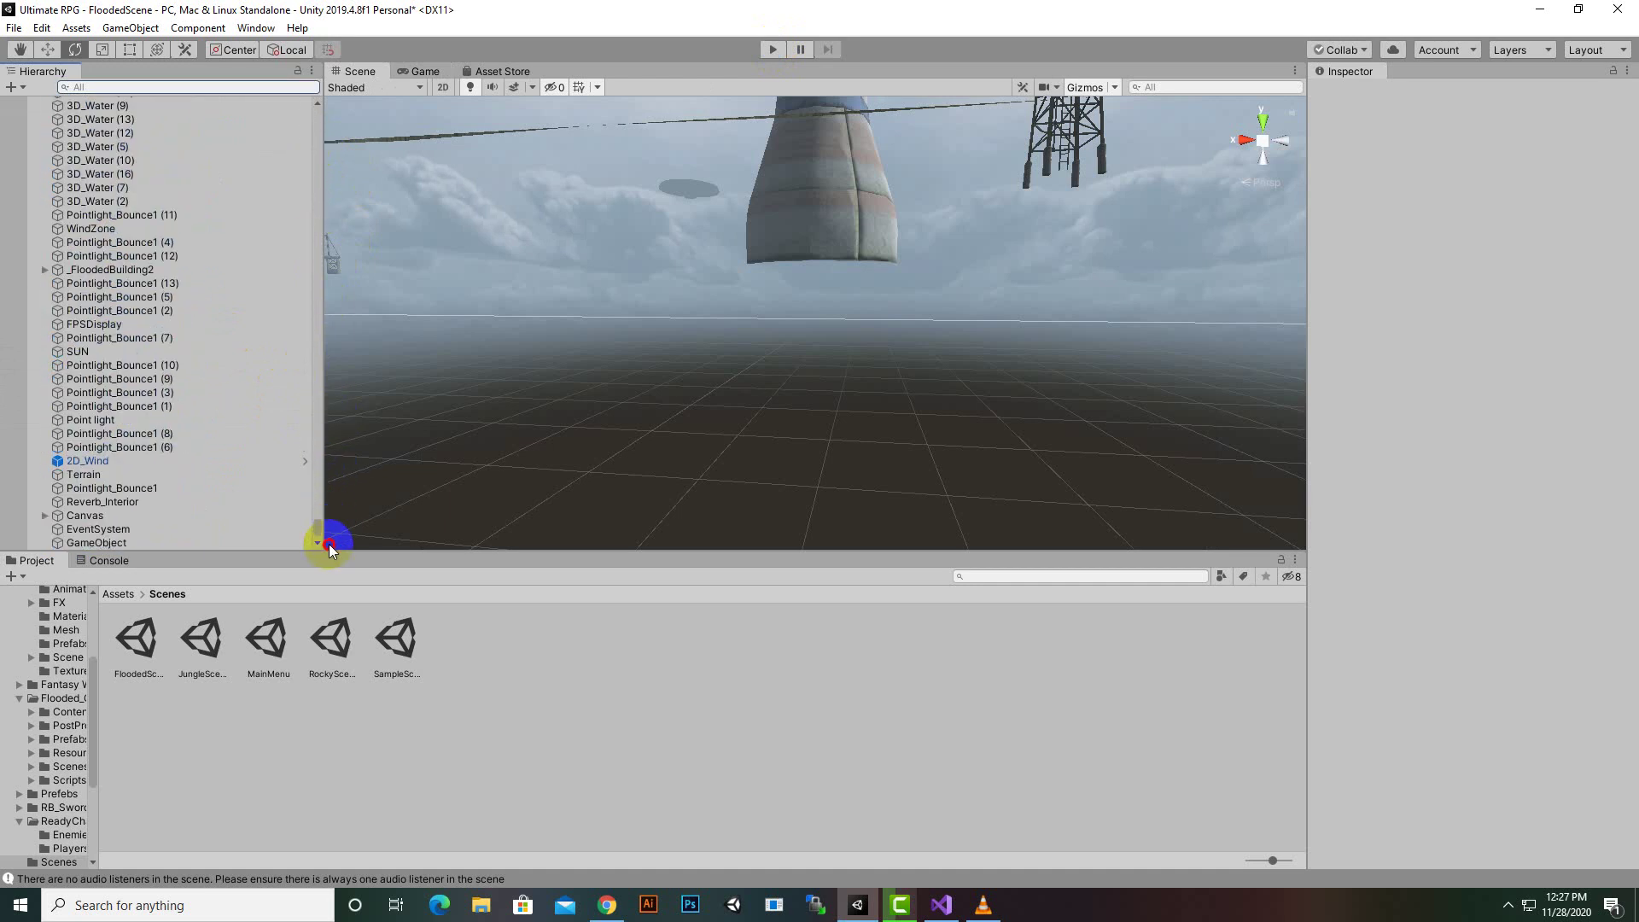
left_click_drag(329, 544, 305, 124)
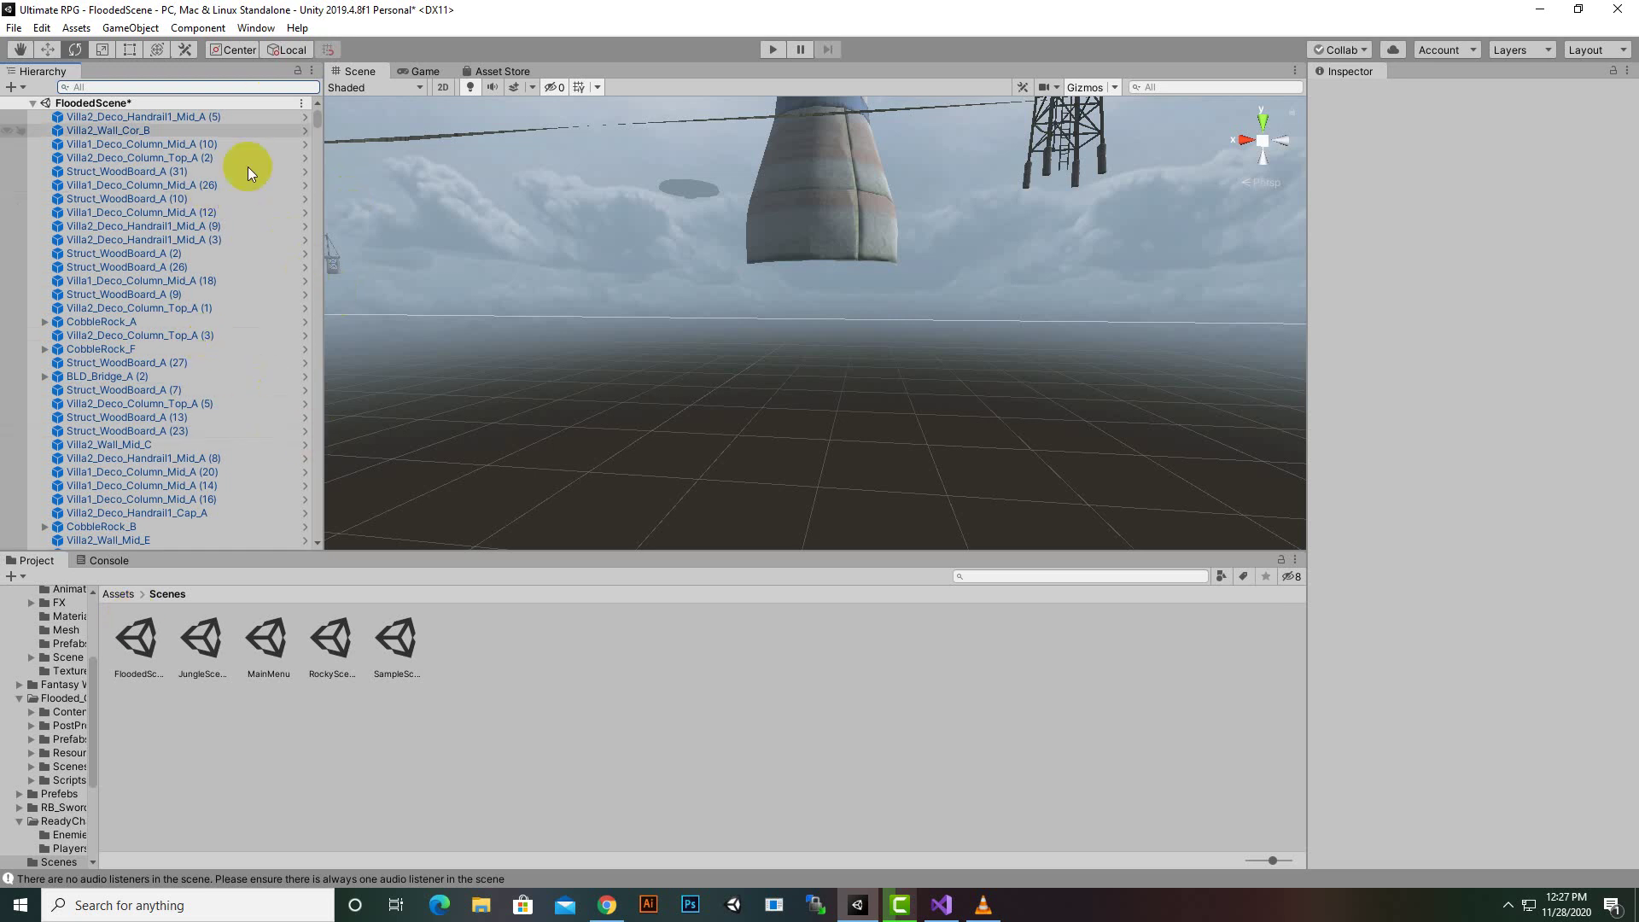
scroll(255, 324, "down", 5)
scroll(255, 324, "down", 5)
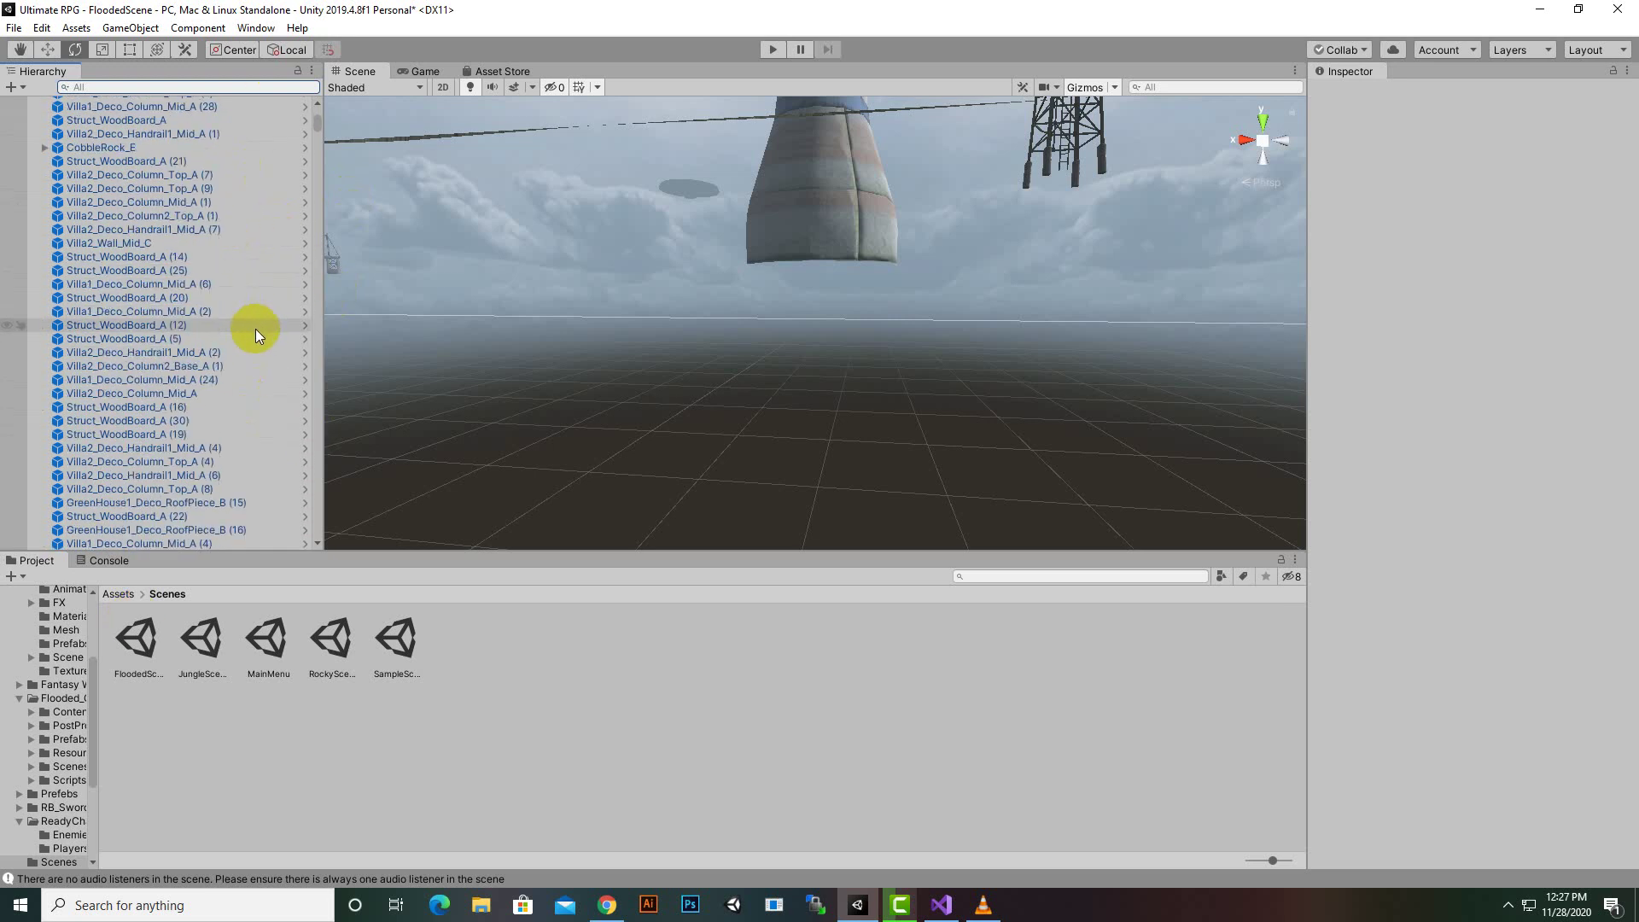
left_click_drag(318, 126, 335, 541)
left_click(118, 516)
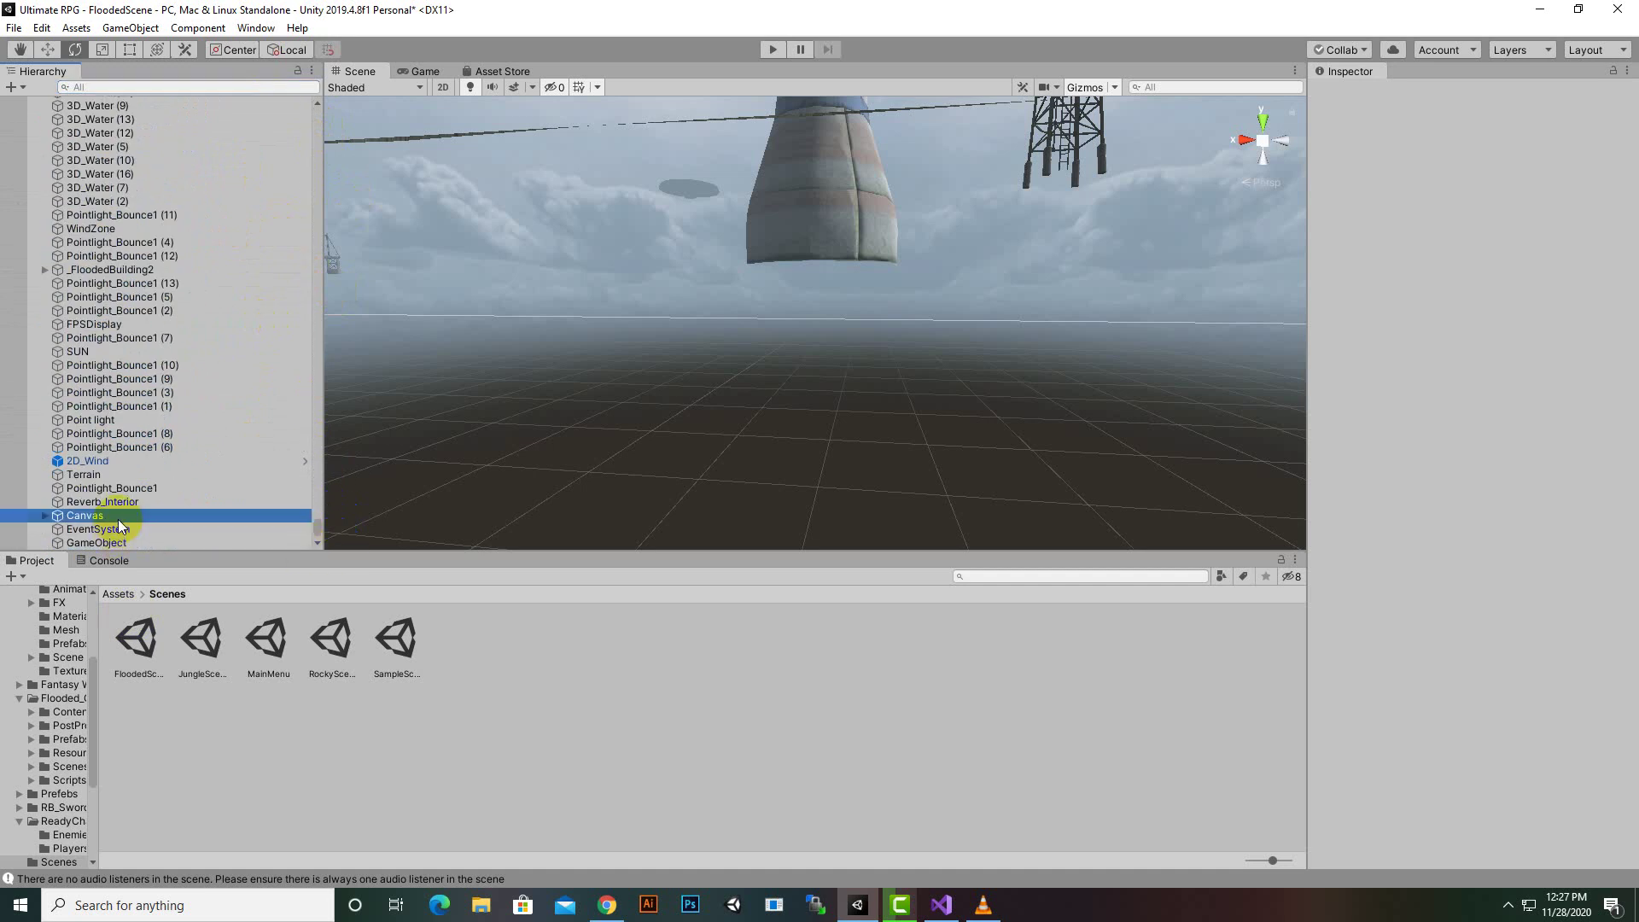
key("Delete")
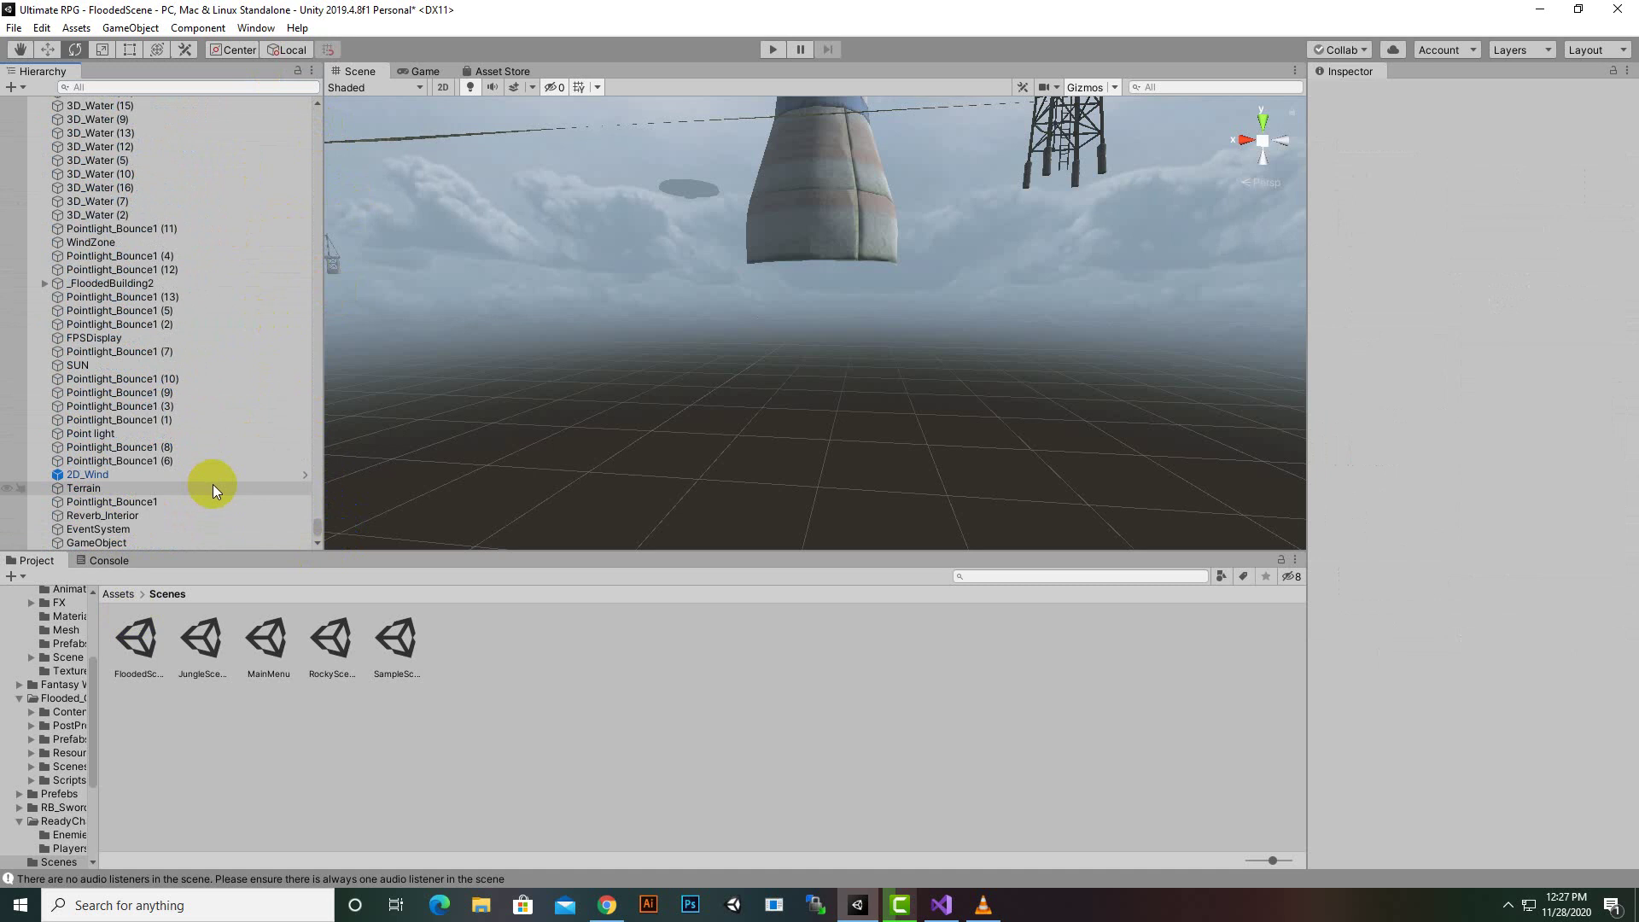
Step: Frame the empty GameObject in the Scene view, then delete it
left_click(130, 543)
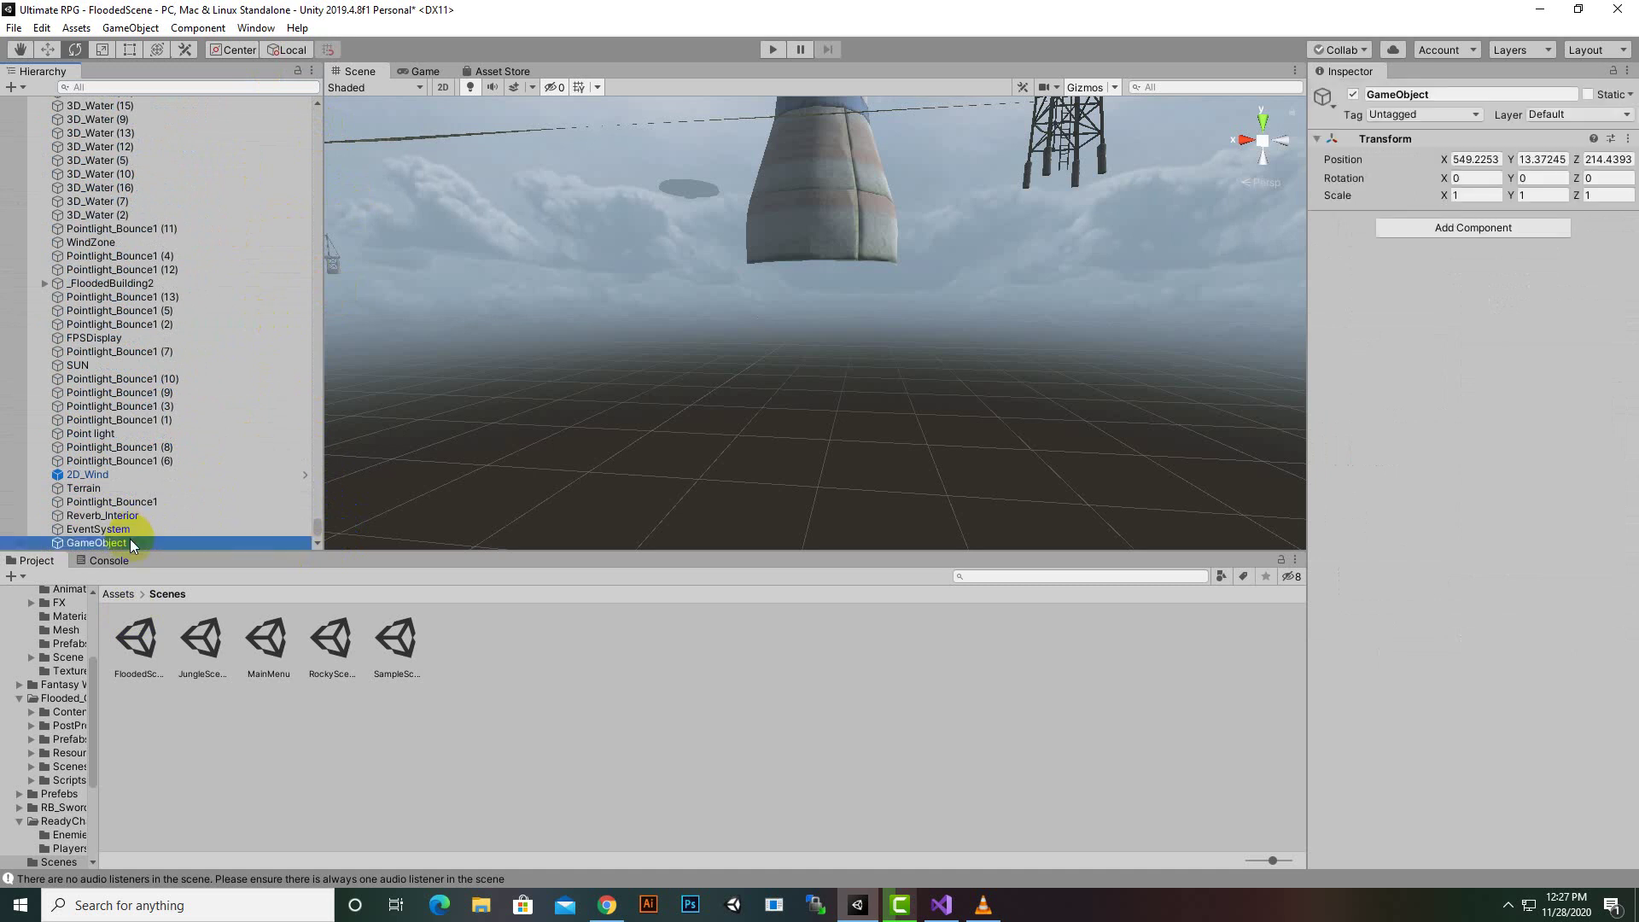
key("f")
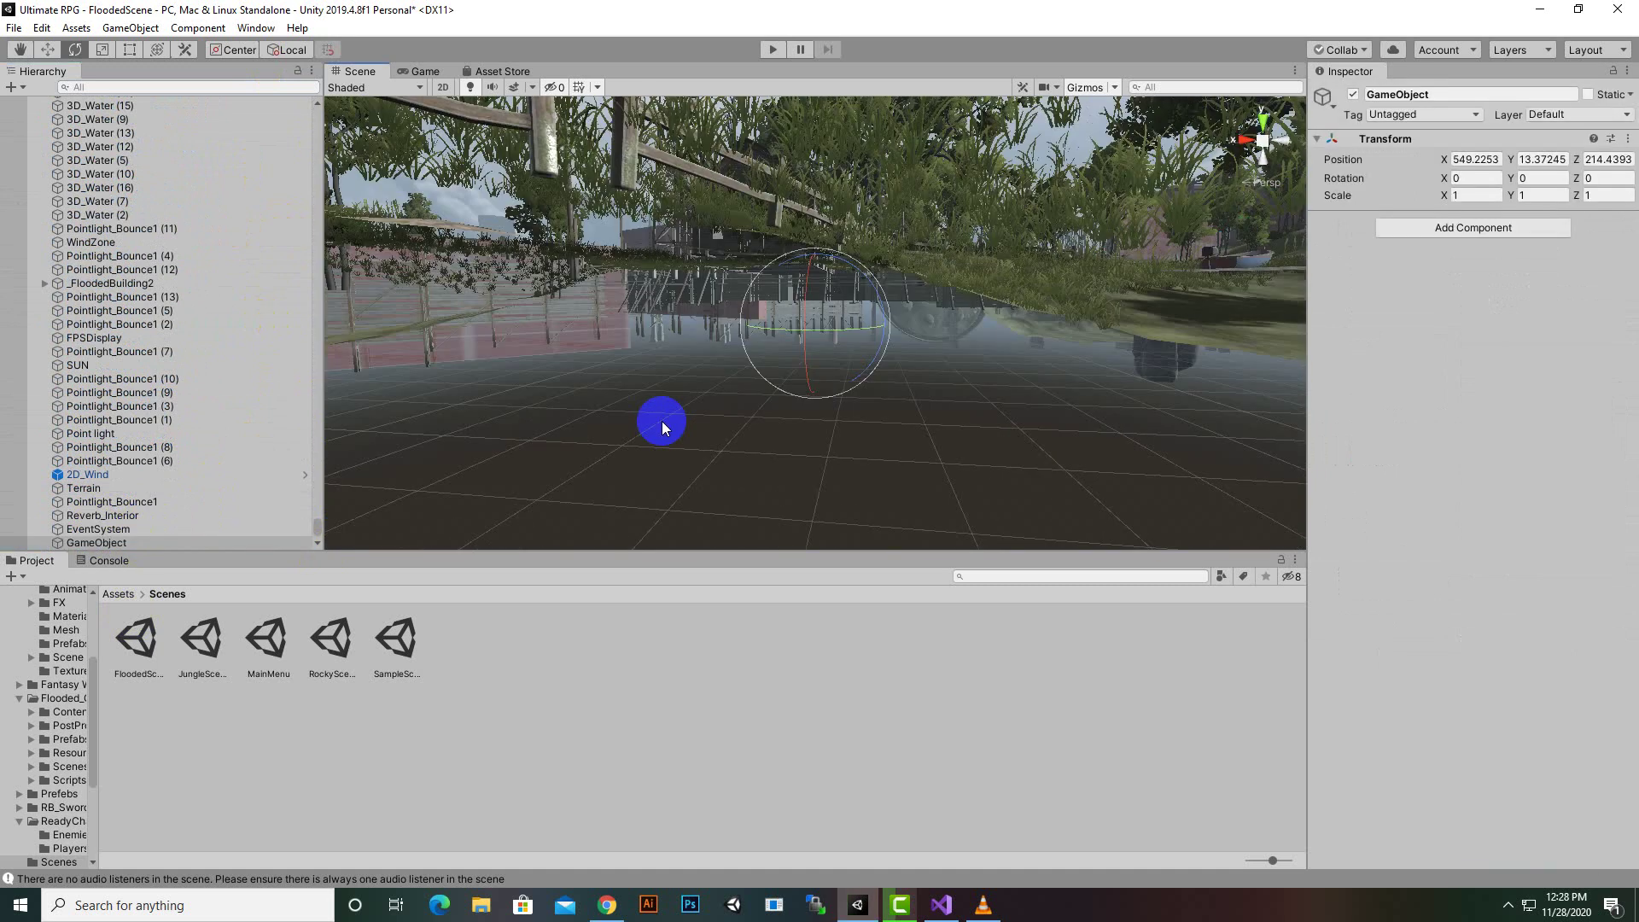
key("Delete")
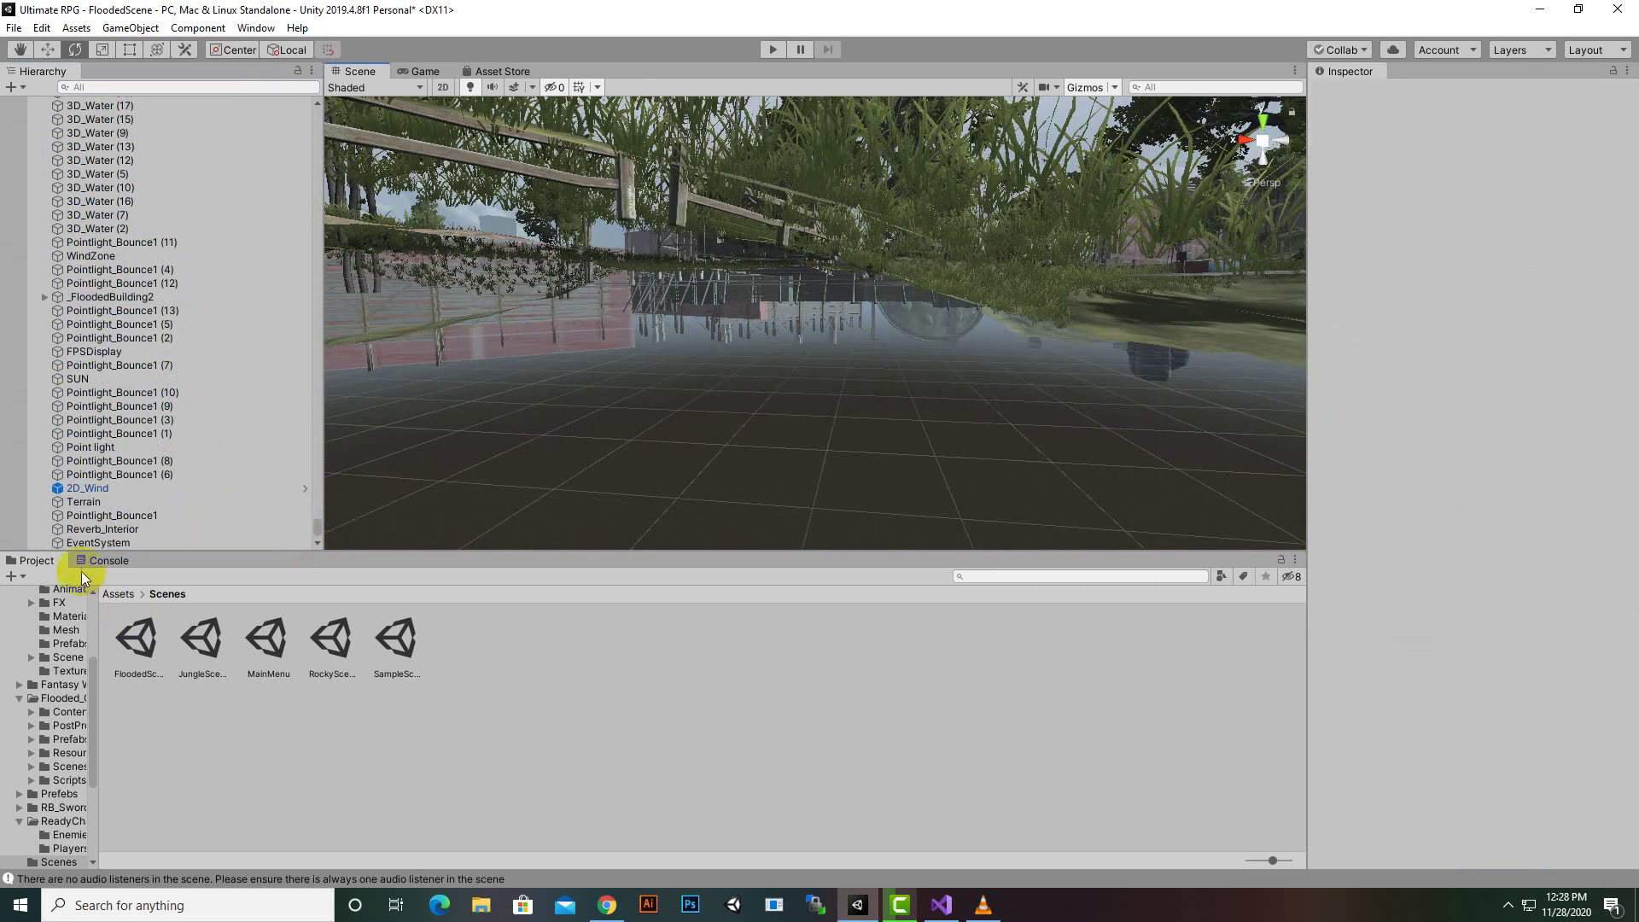
Step: Select the Terrain and fly the scene camera up to an overhead view of the flooded landscape
left_click(109, 529)
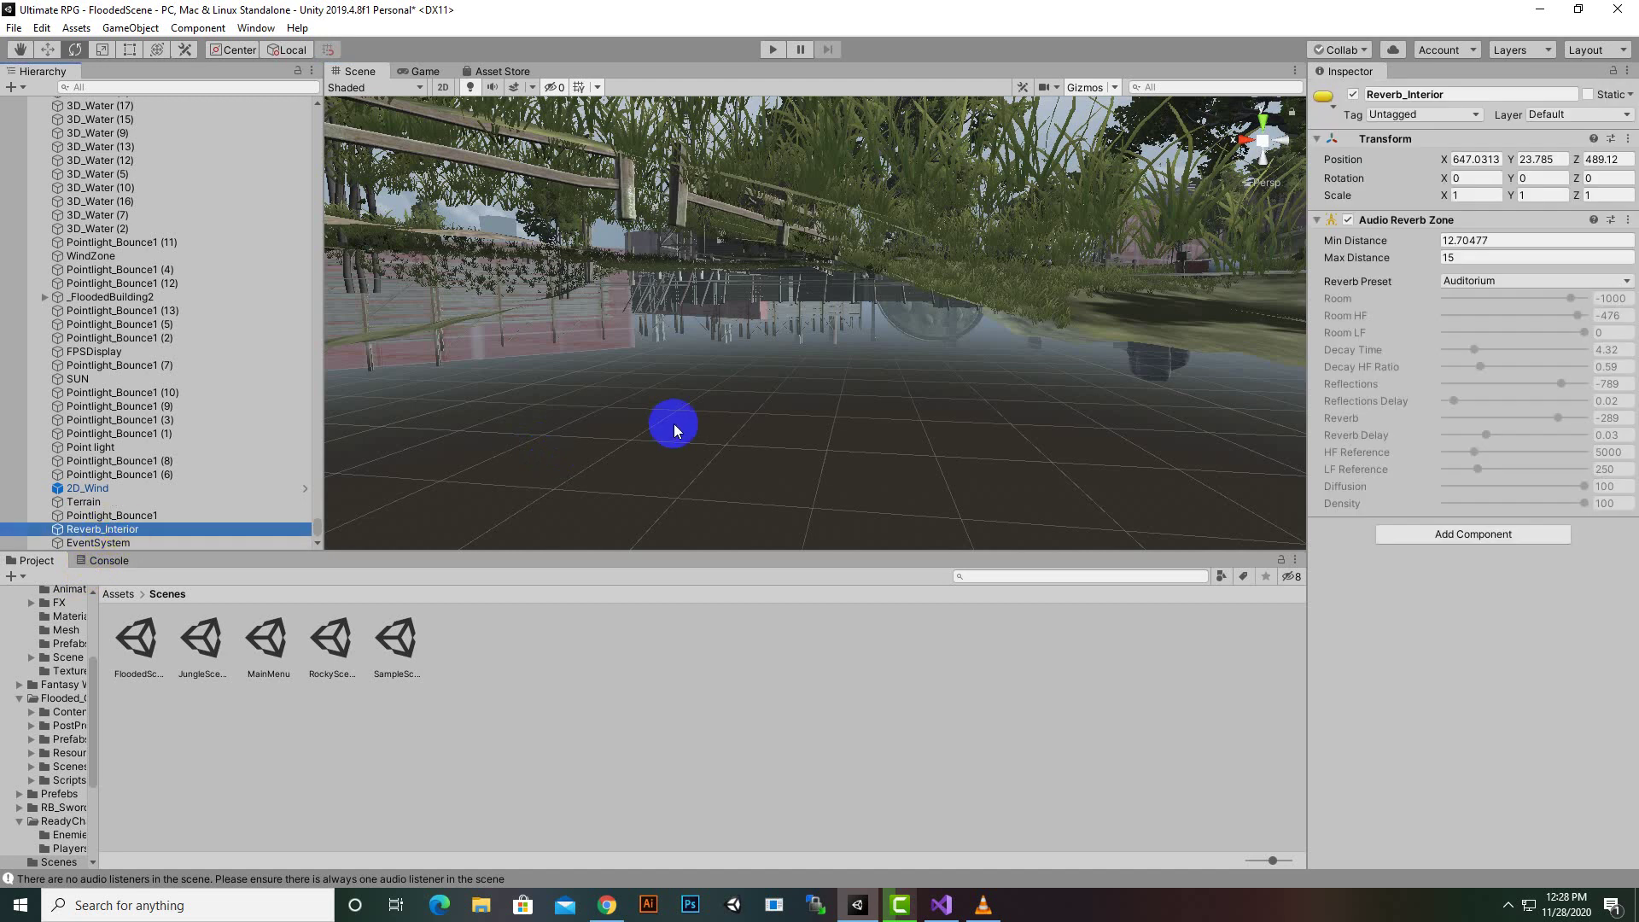
left_click(110, 515)
left_click(110, 502)
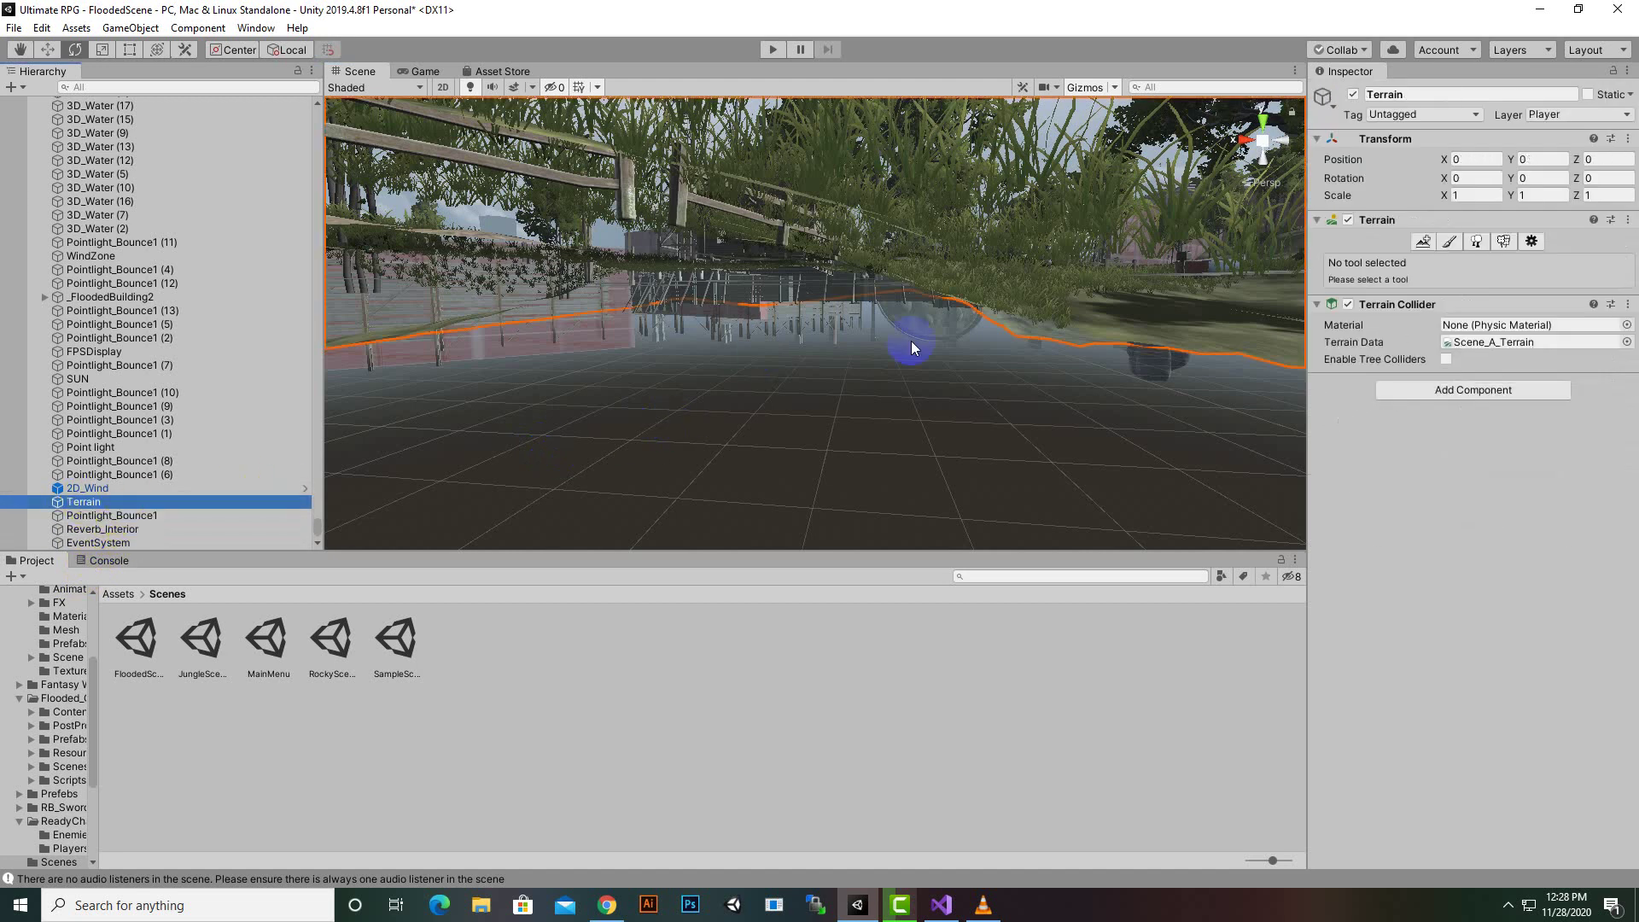
scroll(915, 352, "down", 3)
scroll(923, 344, "down", 3)
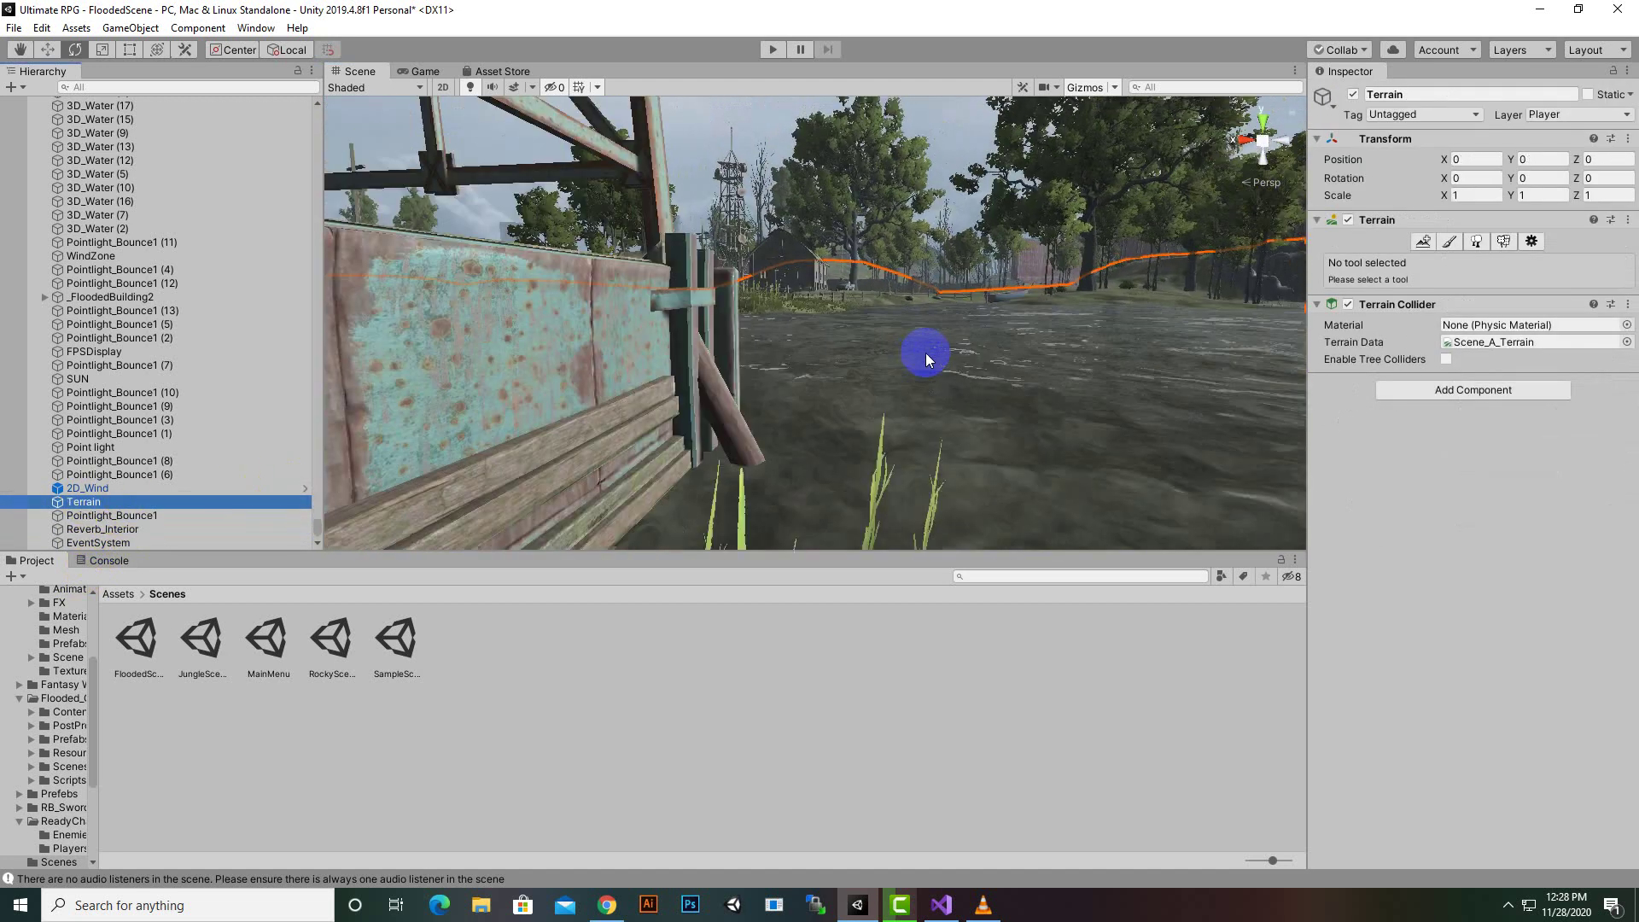
mouse_move(925, 351)
middle_mouse_down()
mouse_move(995, 362)
mouse_move(831, 394)
mouse_move(802, 425)
mouse_move(451, 353)
middle_mouse_up()
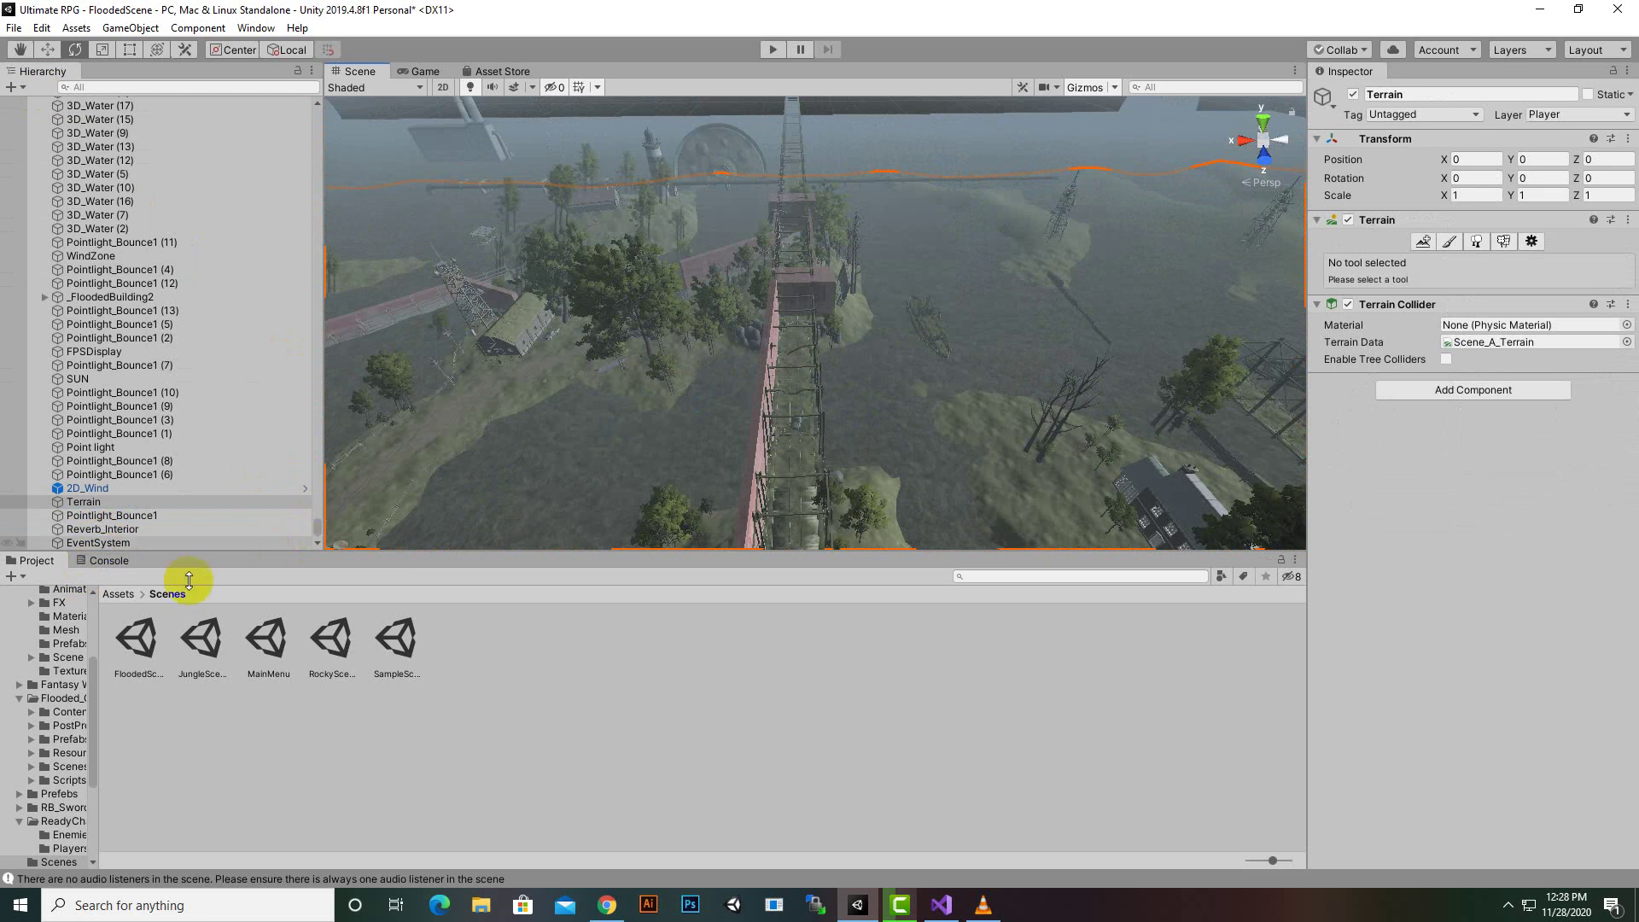
Step: Open Assets > ReadyCharacters and reposition the scene camera over the level
left_click(119, 595)
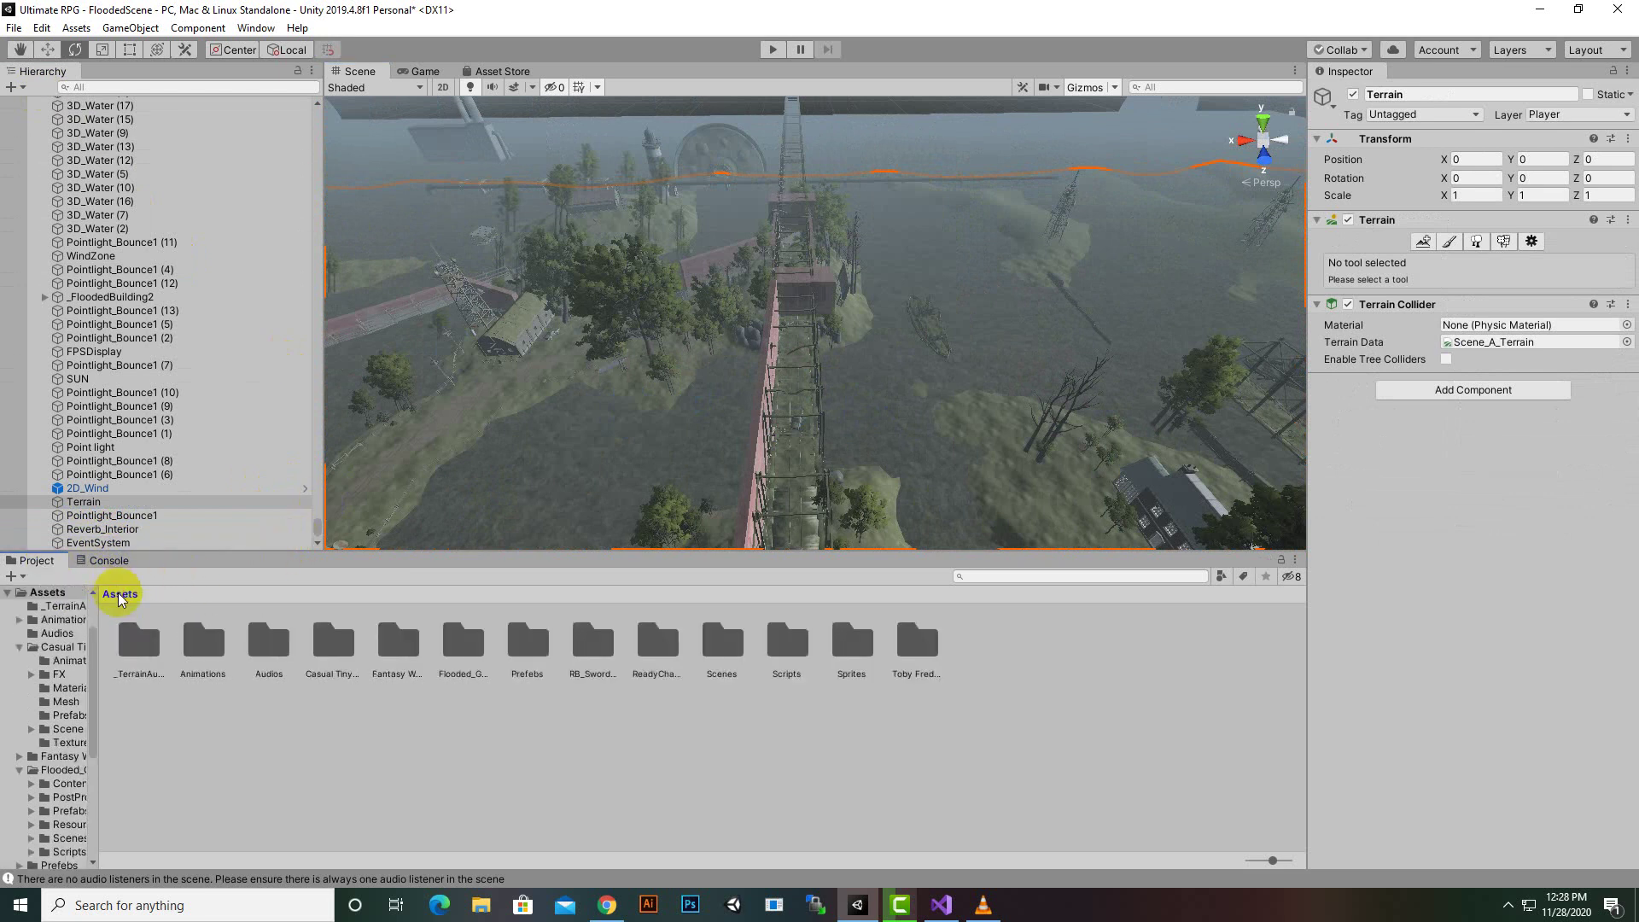
left_click(324, 653)
left_click(671, 654)
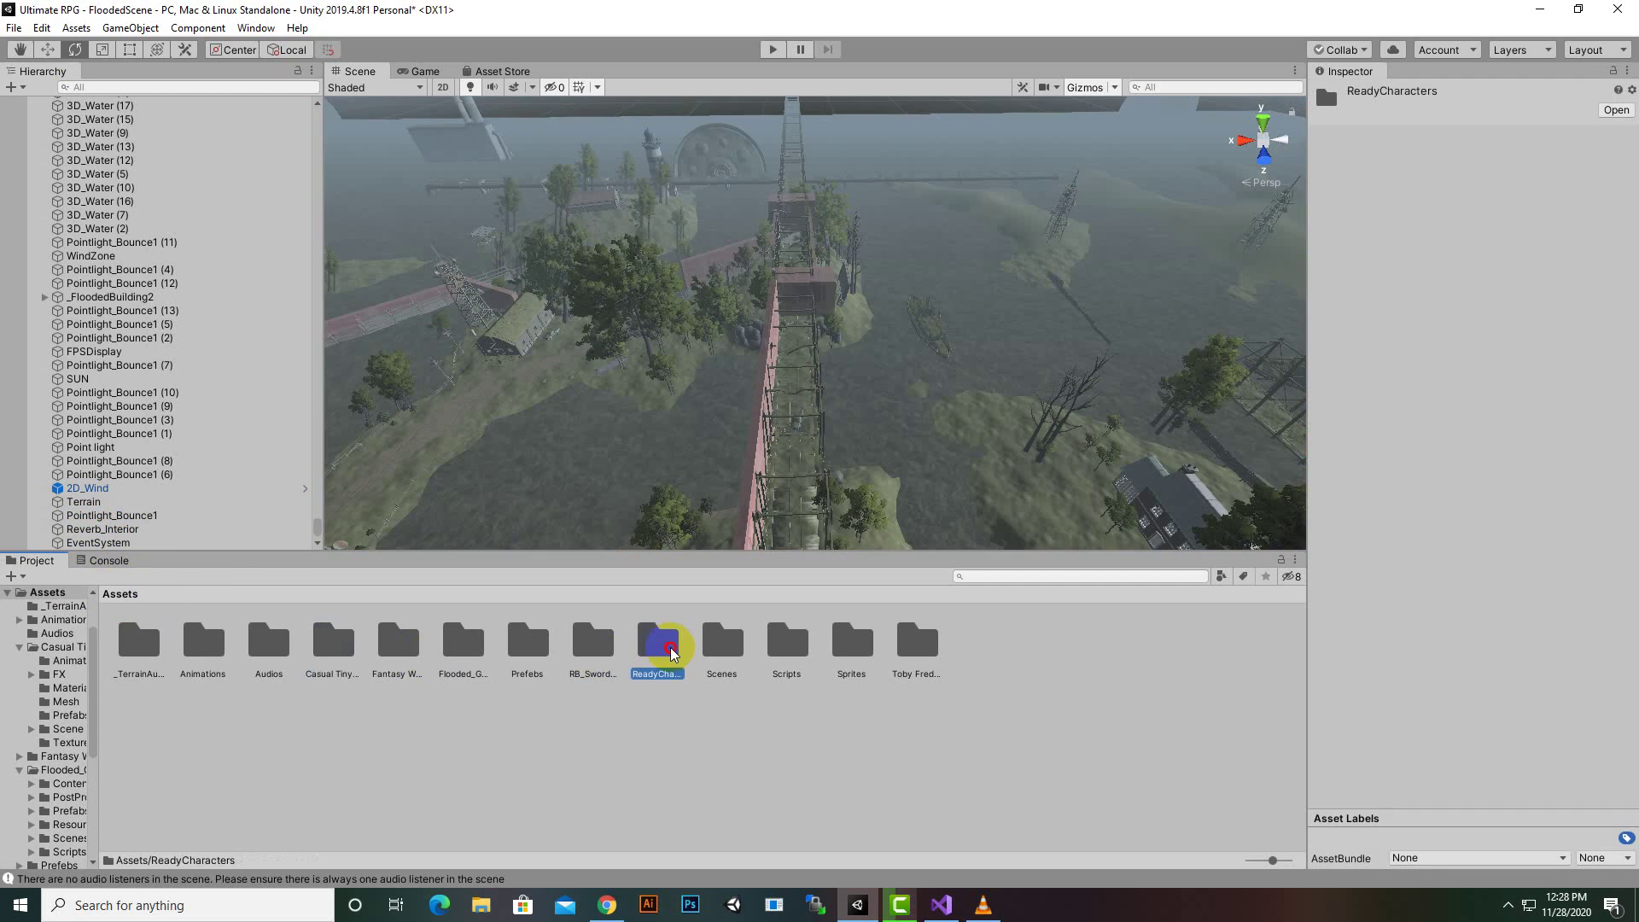
double_click(671, 653)
right_click_drag(782, 285, 863, 426)
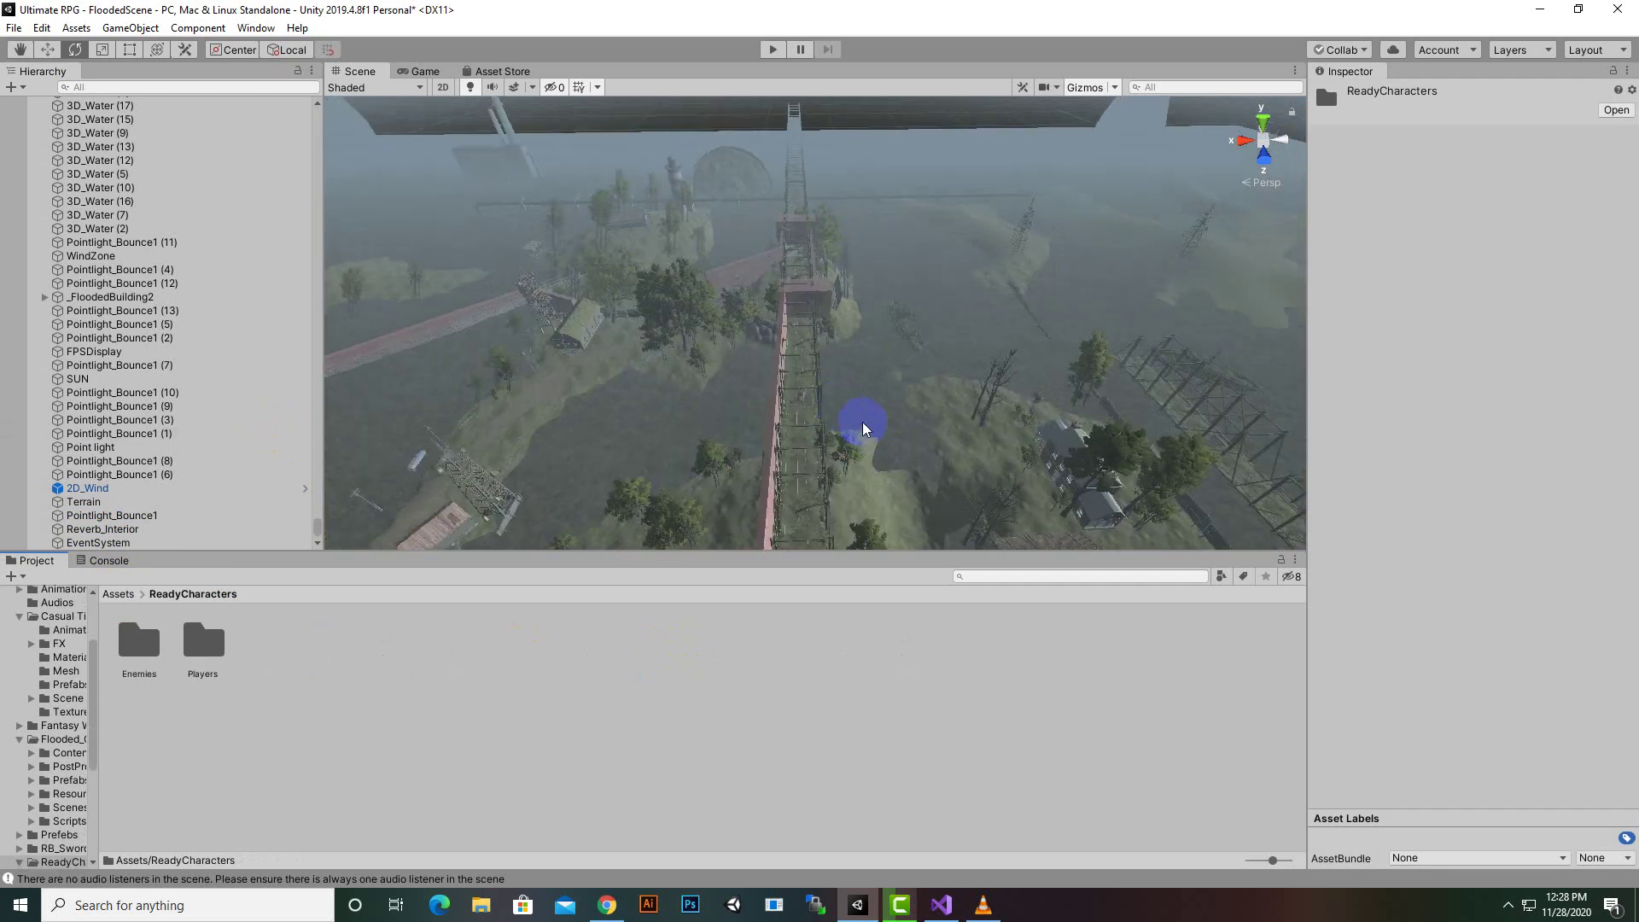
mouse_move(863, 427)
middle_mouse_down()
mouse_move(674, 275)
mouse_move(585, 267)
mouse_move(743, 549)
mouse_move(798, 510)
mouse_move(798, 486)
mouse_move(1299, 336)
mouse_move(905, 455)
mouse_move(1028, 453)
mouse_move(930, 231)
mouse_move(925, 344)
mouse_move(981, 359)
mouse_move(1021, 399)
mouse_move(878, 290)
mouse_move(881, 370)
middle_mouse_up()
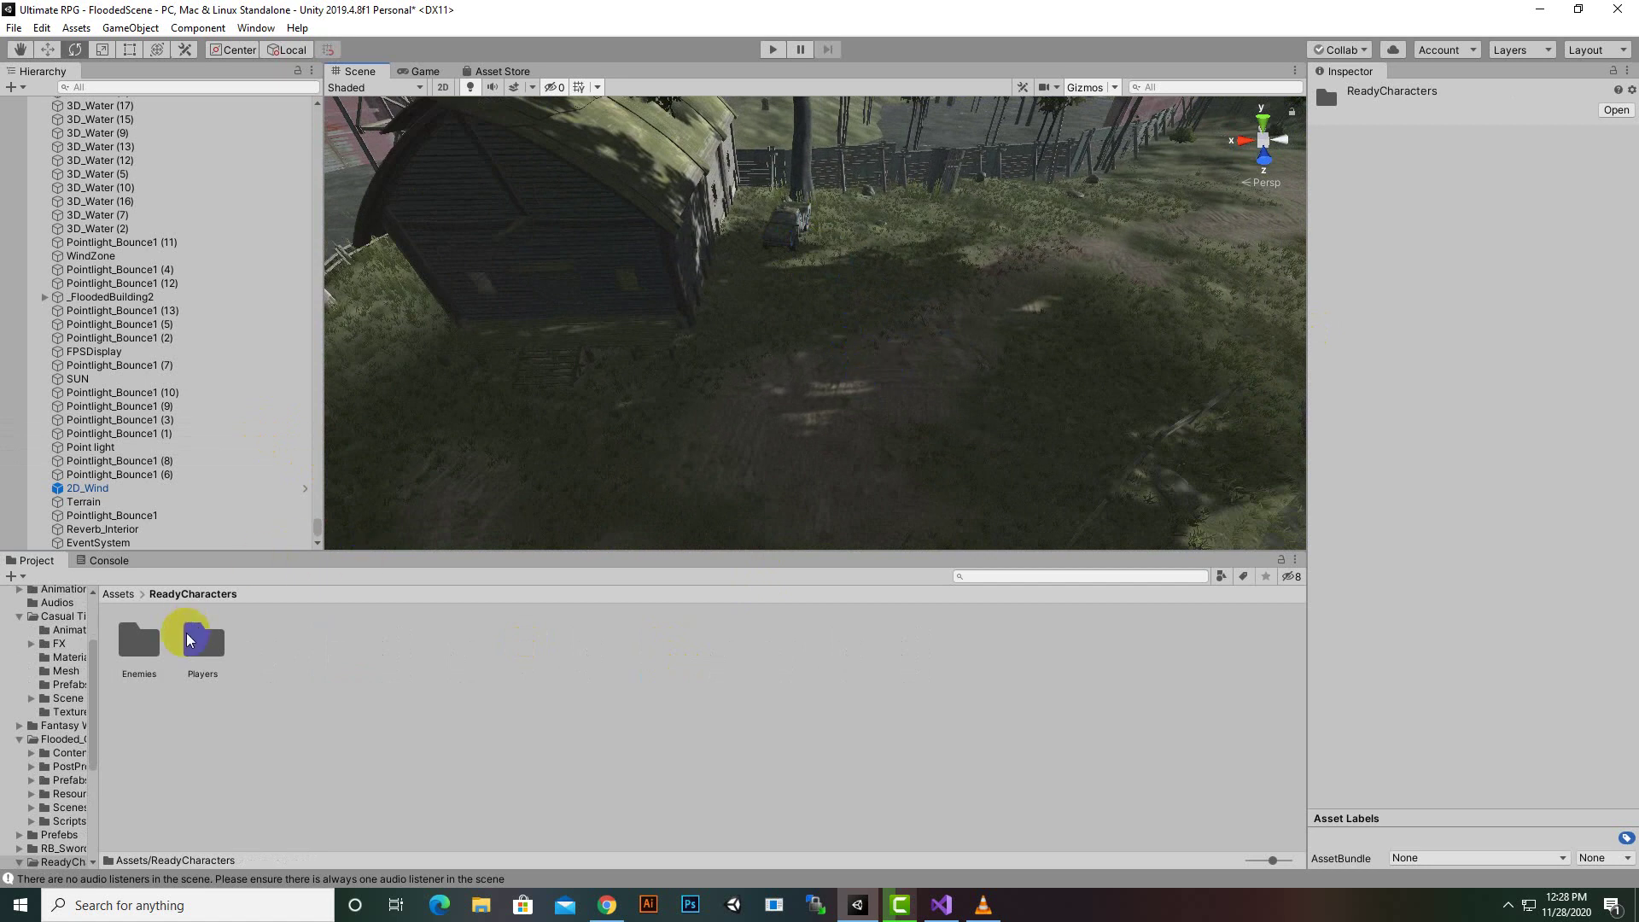
Step: Drop the PlayerEly prefab from the Players folder onto the grass and frame it
double_click(189, 639)
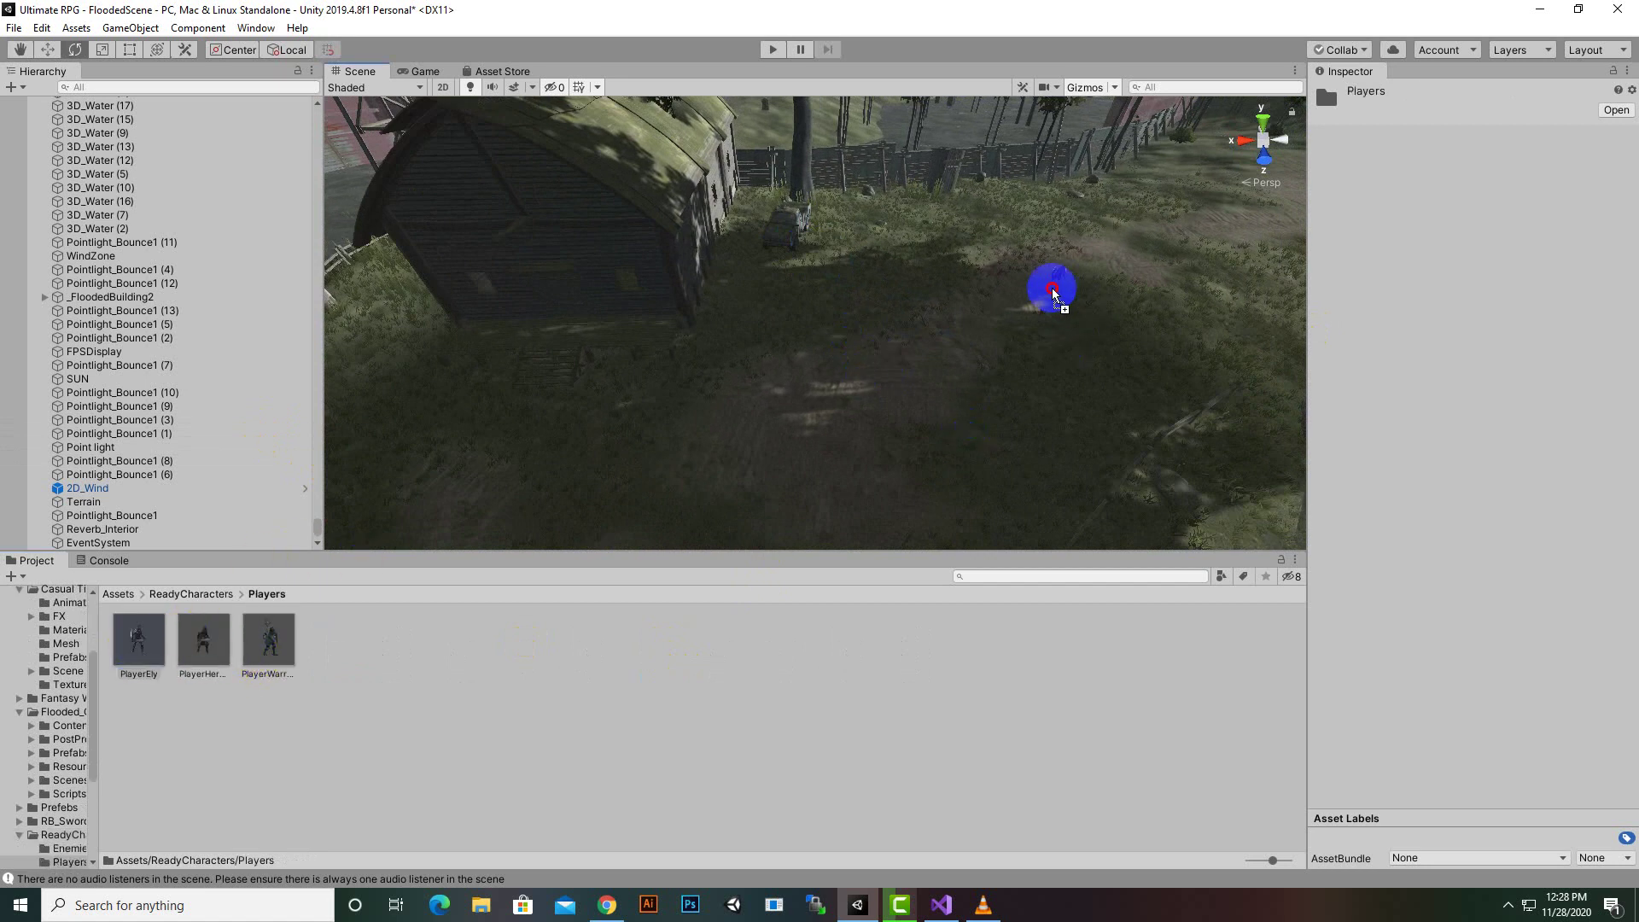
left_click_drag(1052, 293, 1052, 294)
key("f")
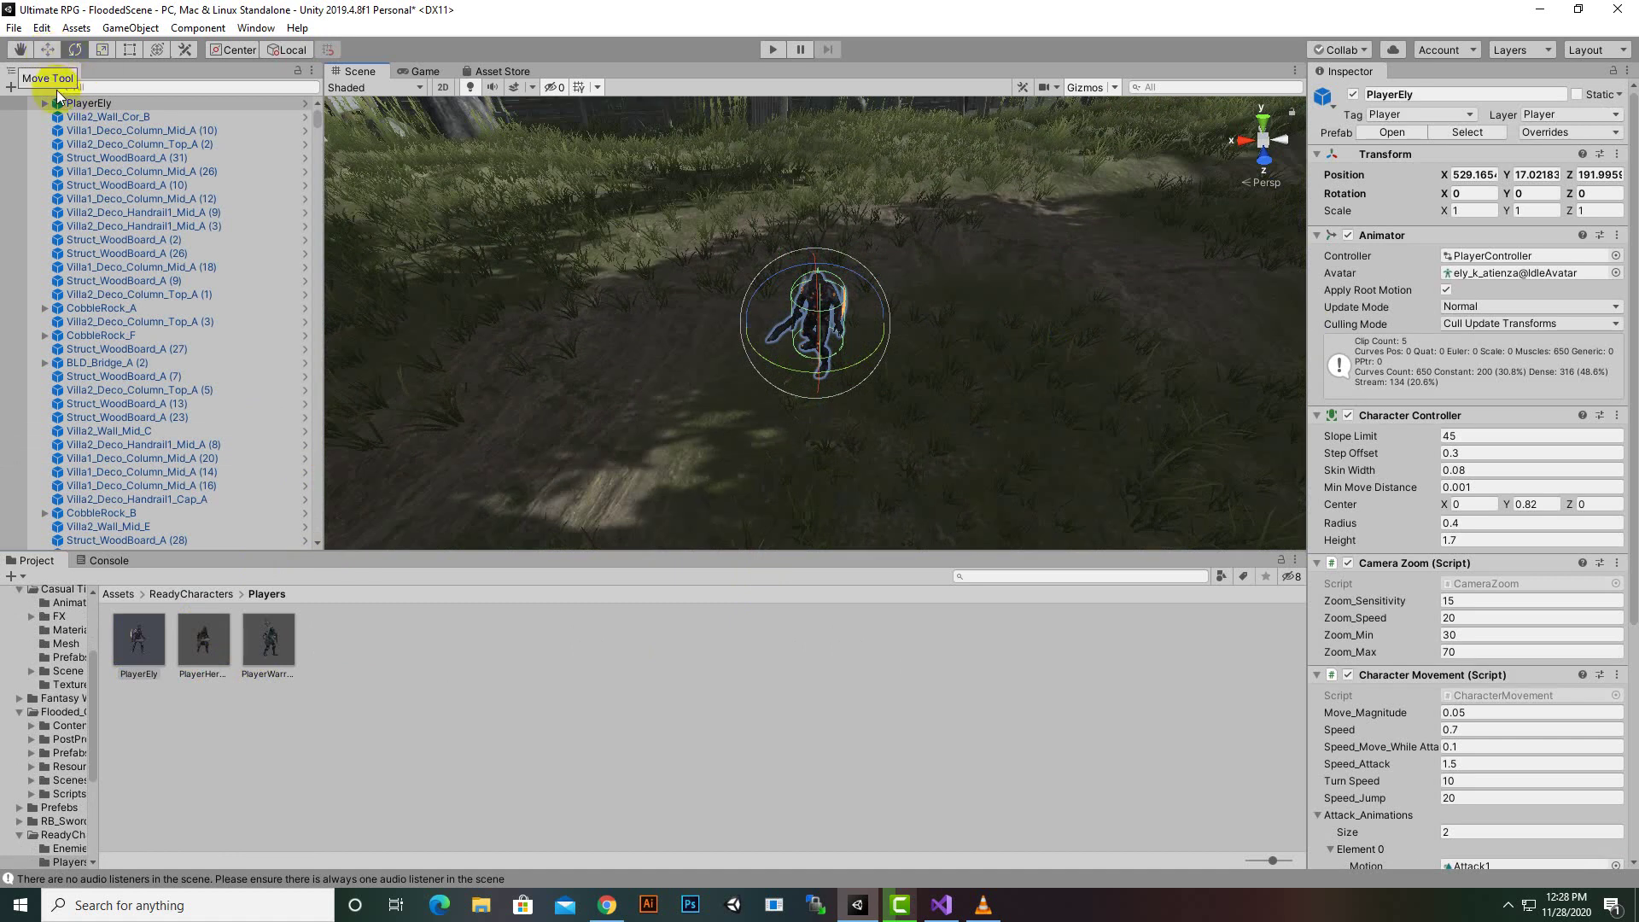
Step: Create a new Camera, attach the Camera Orbit script, and enter Play mode
left_click(14, 89)
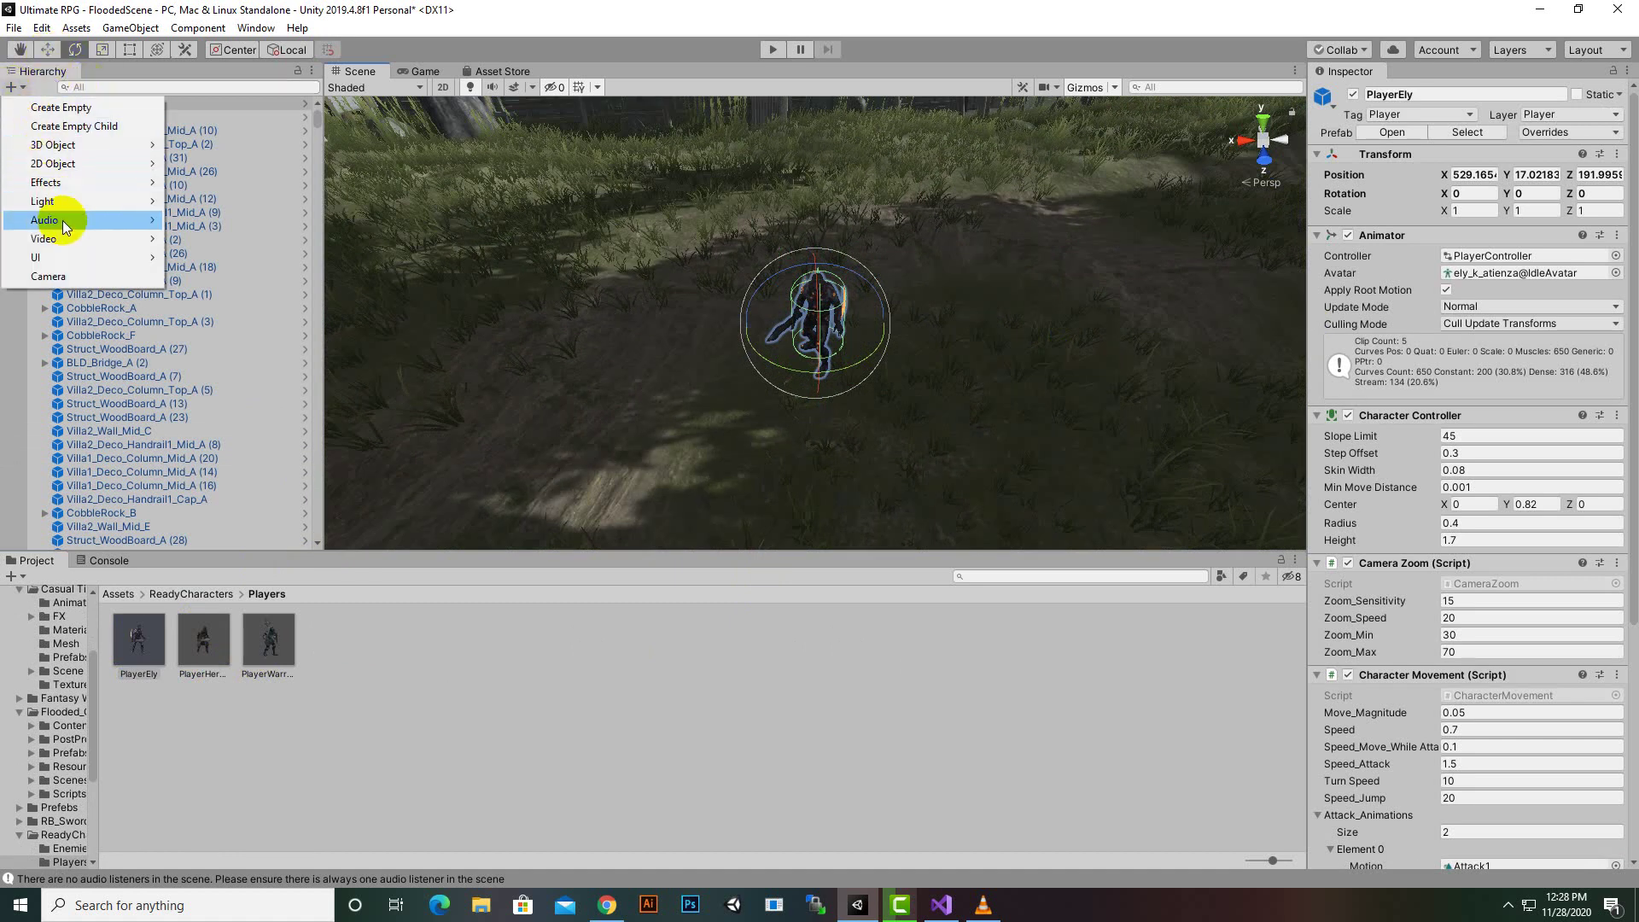
left_click(51, 275)
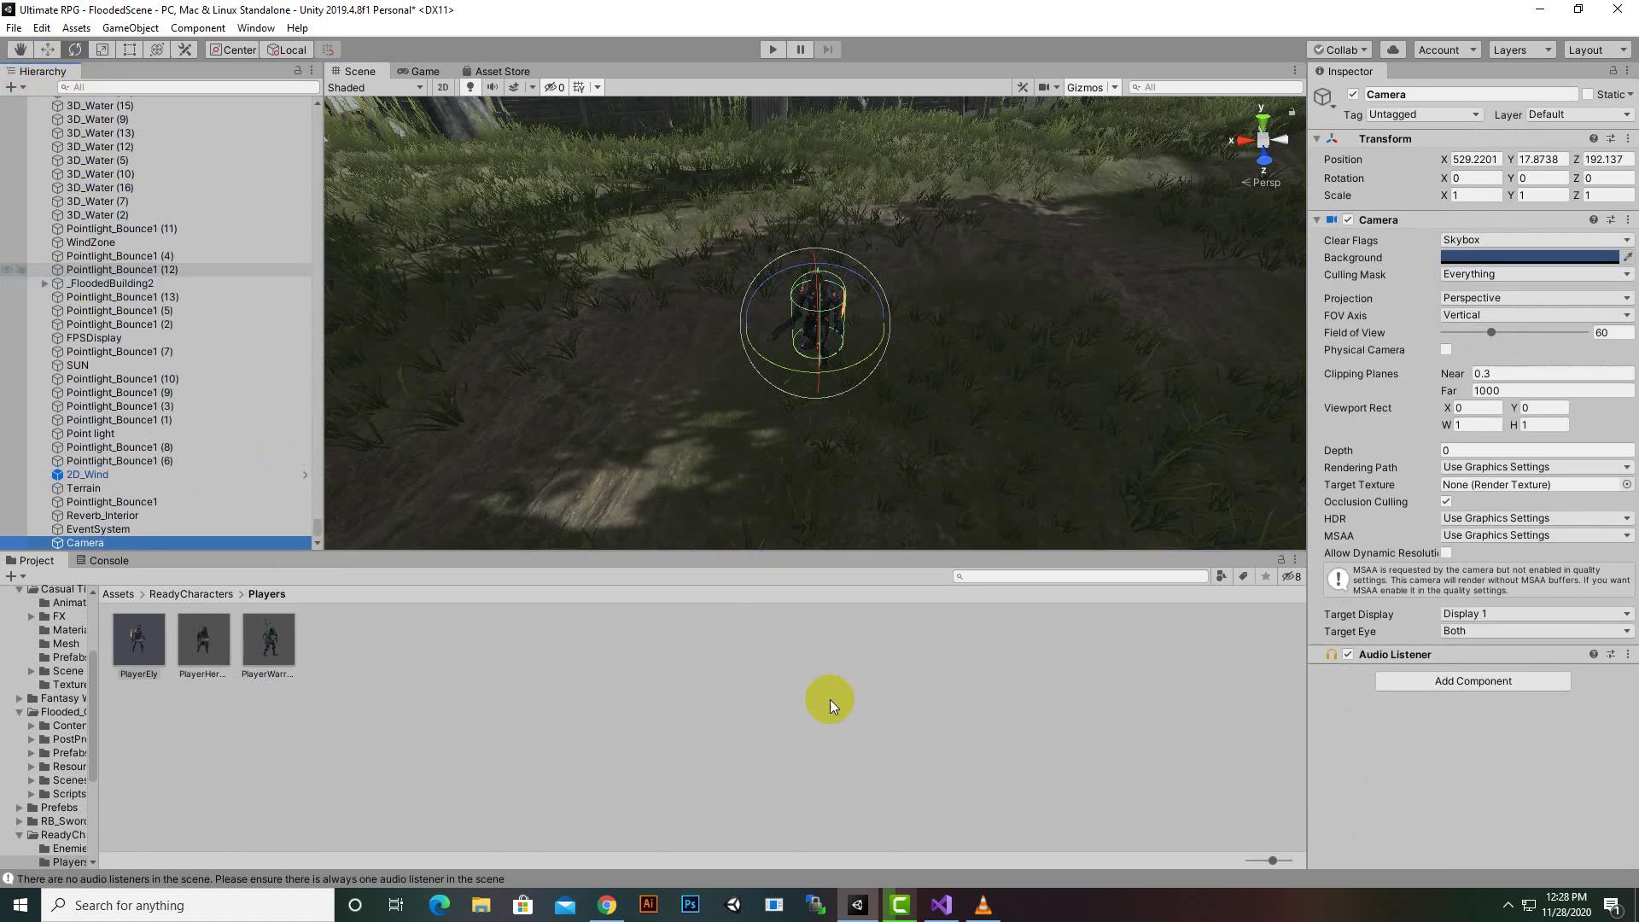
left_click(1478, 679)
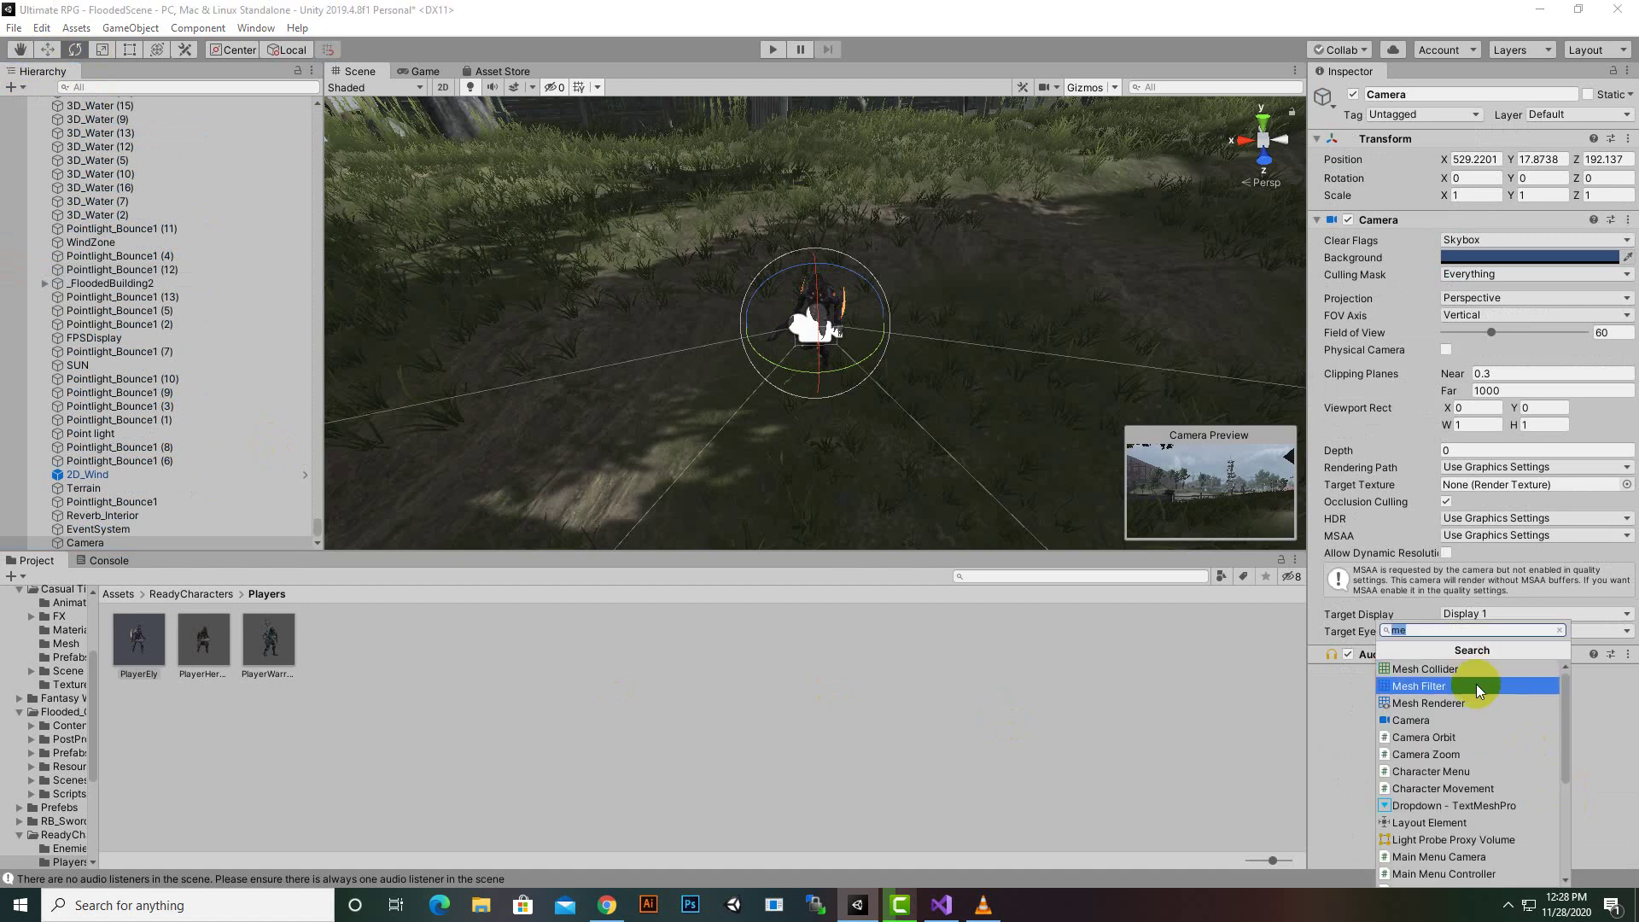
left_click(1451, 736)
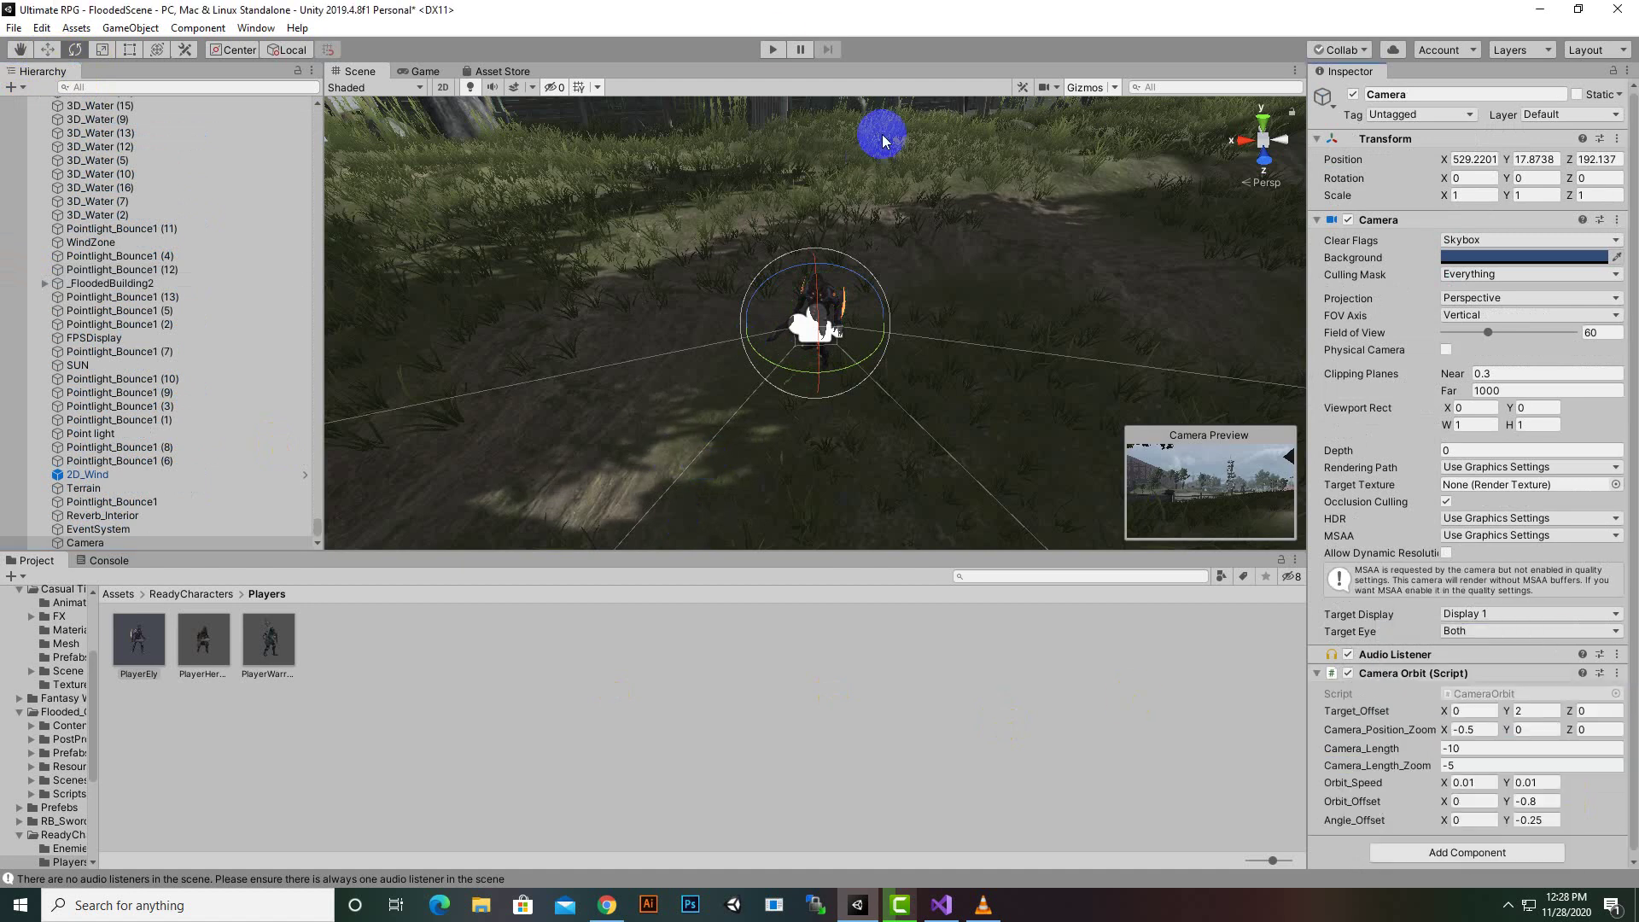
left_click(772, 48)
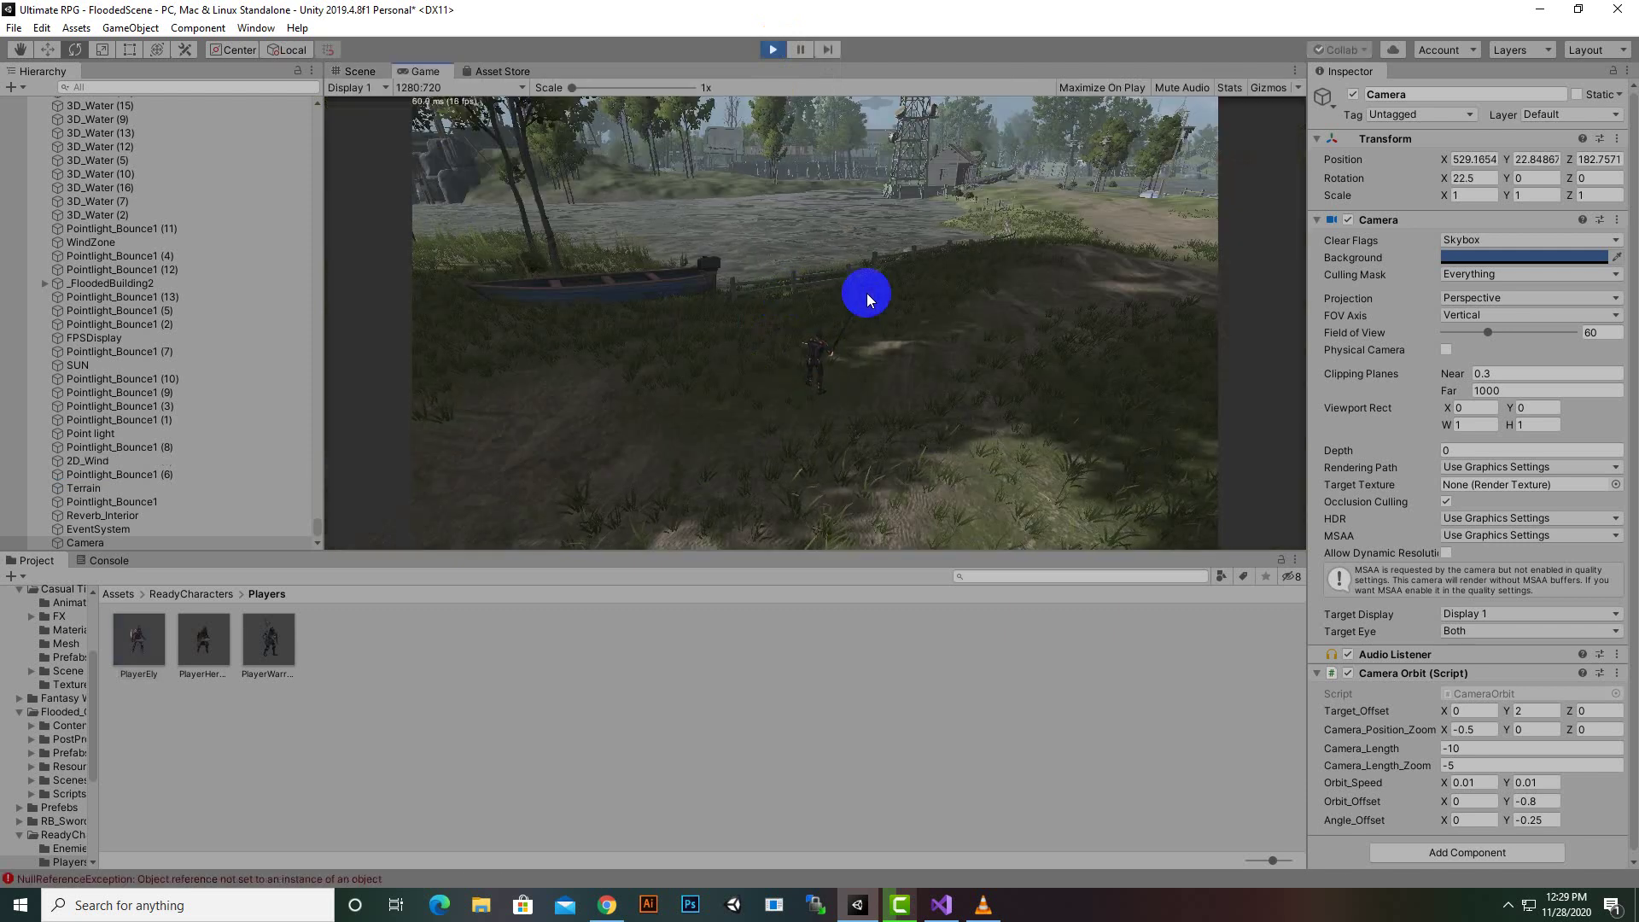
Step: Inspect the CameraOrbit NullReferenceException in the Console, then stop Play mode with Ctrl+P
left_click(904, 295)
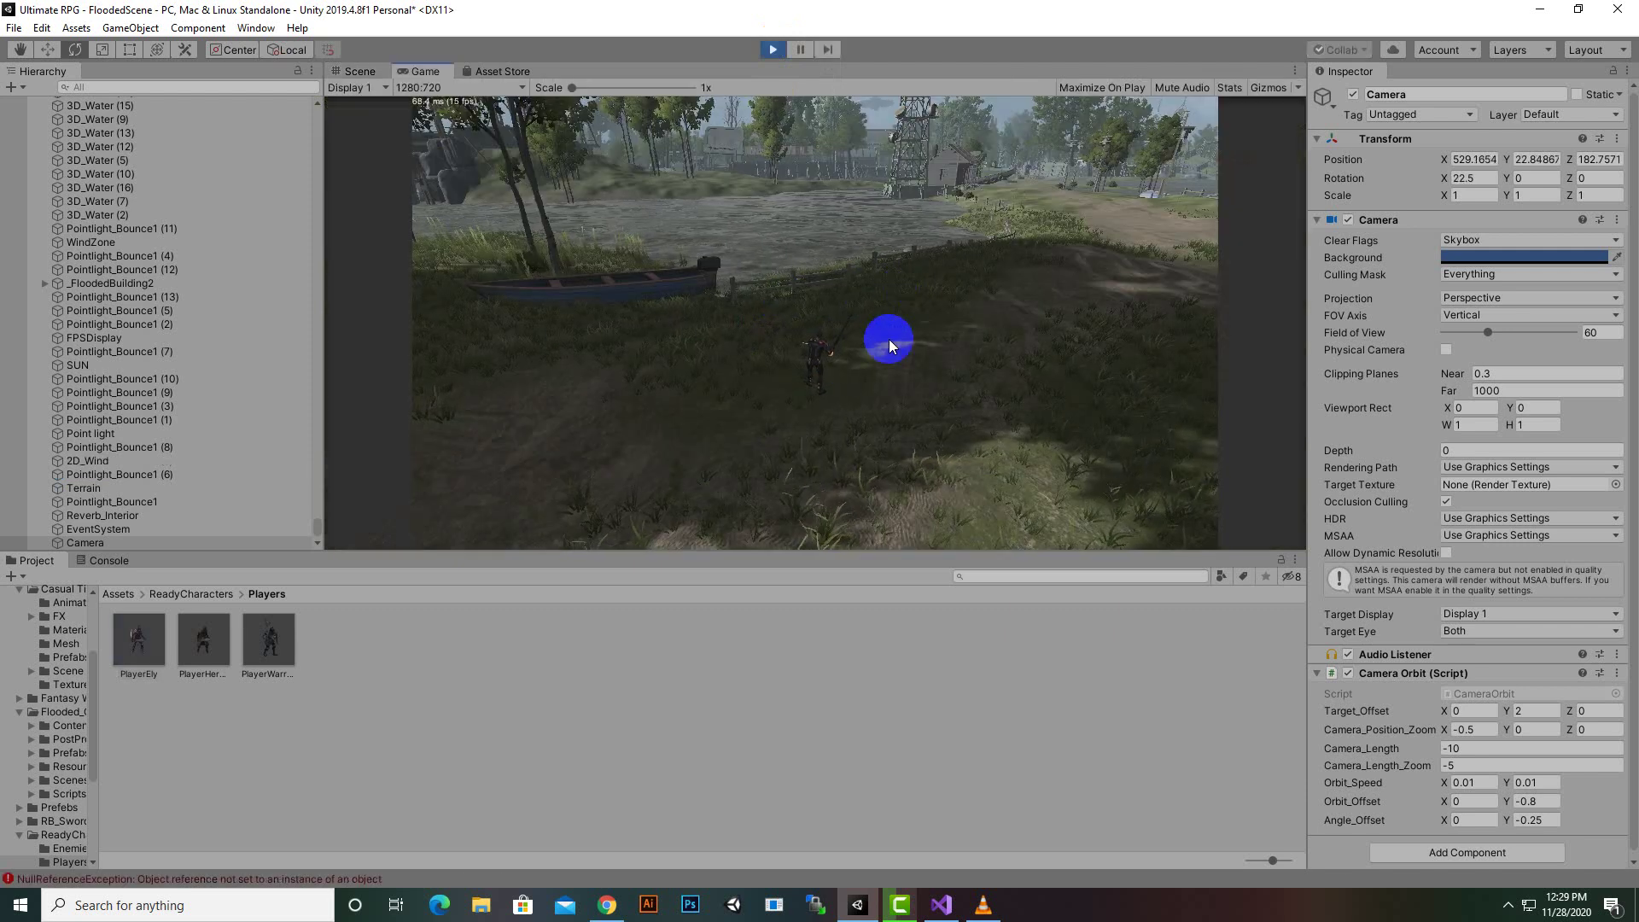
left_click_drag(806, 378, 971, 382)
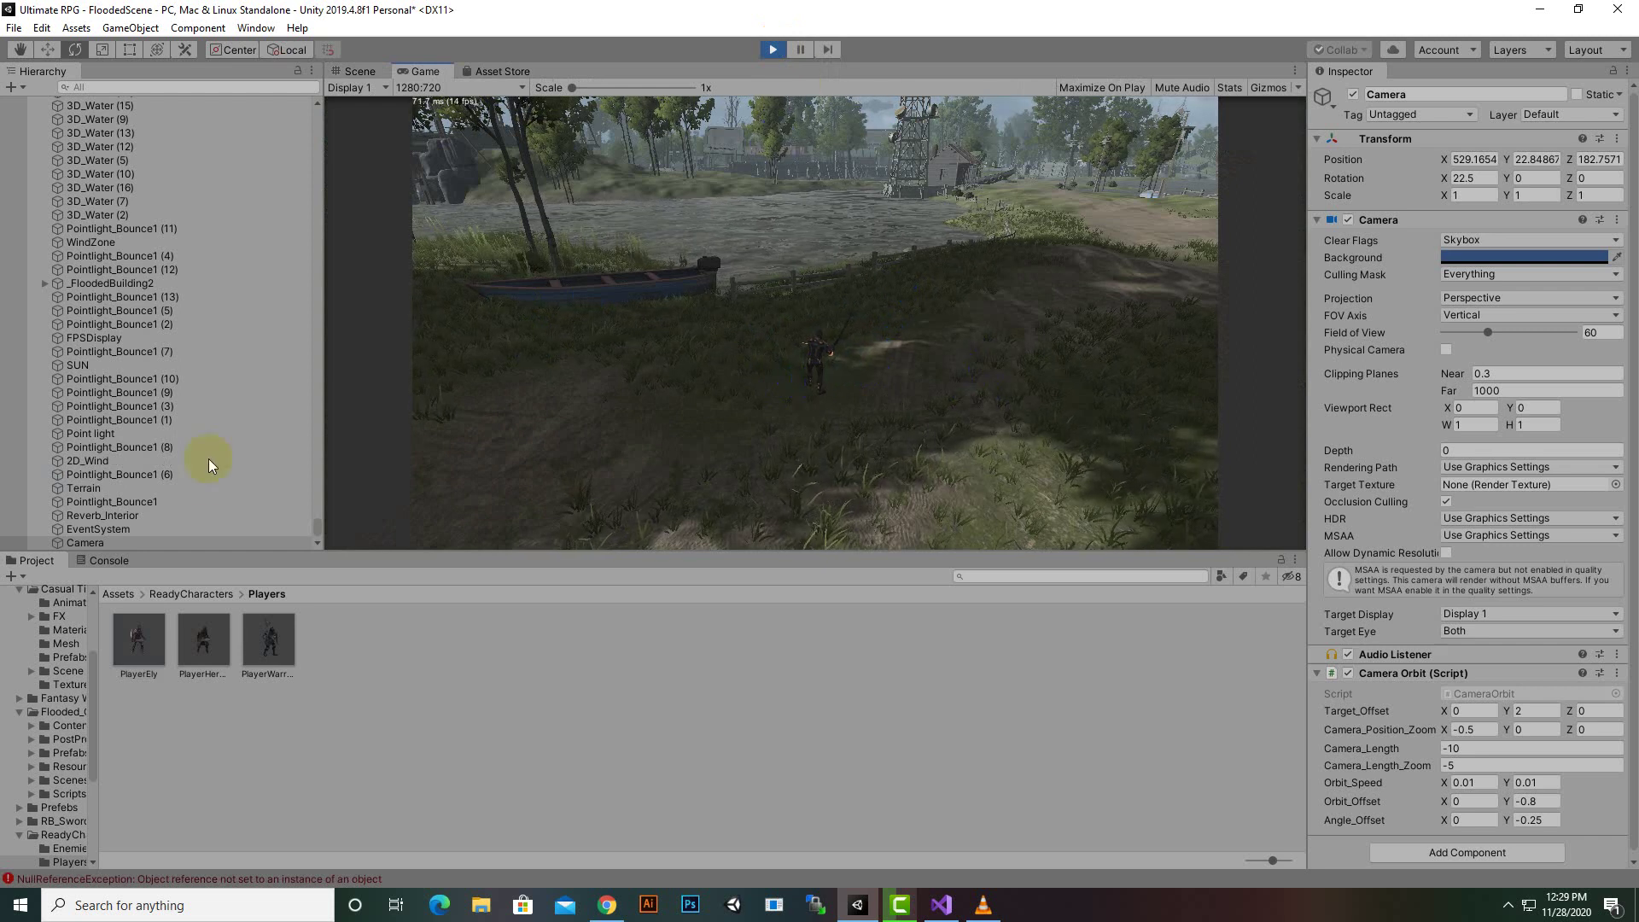
left_click(145, 878)
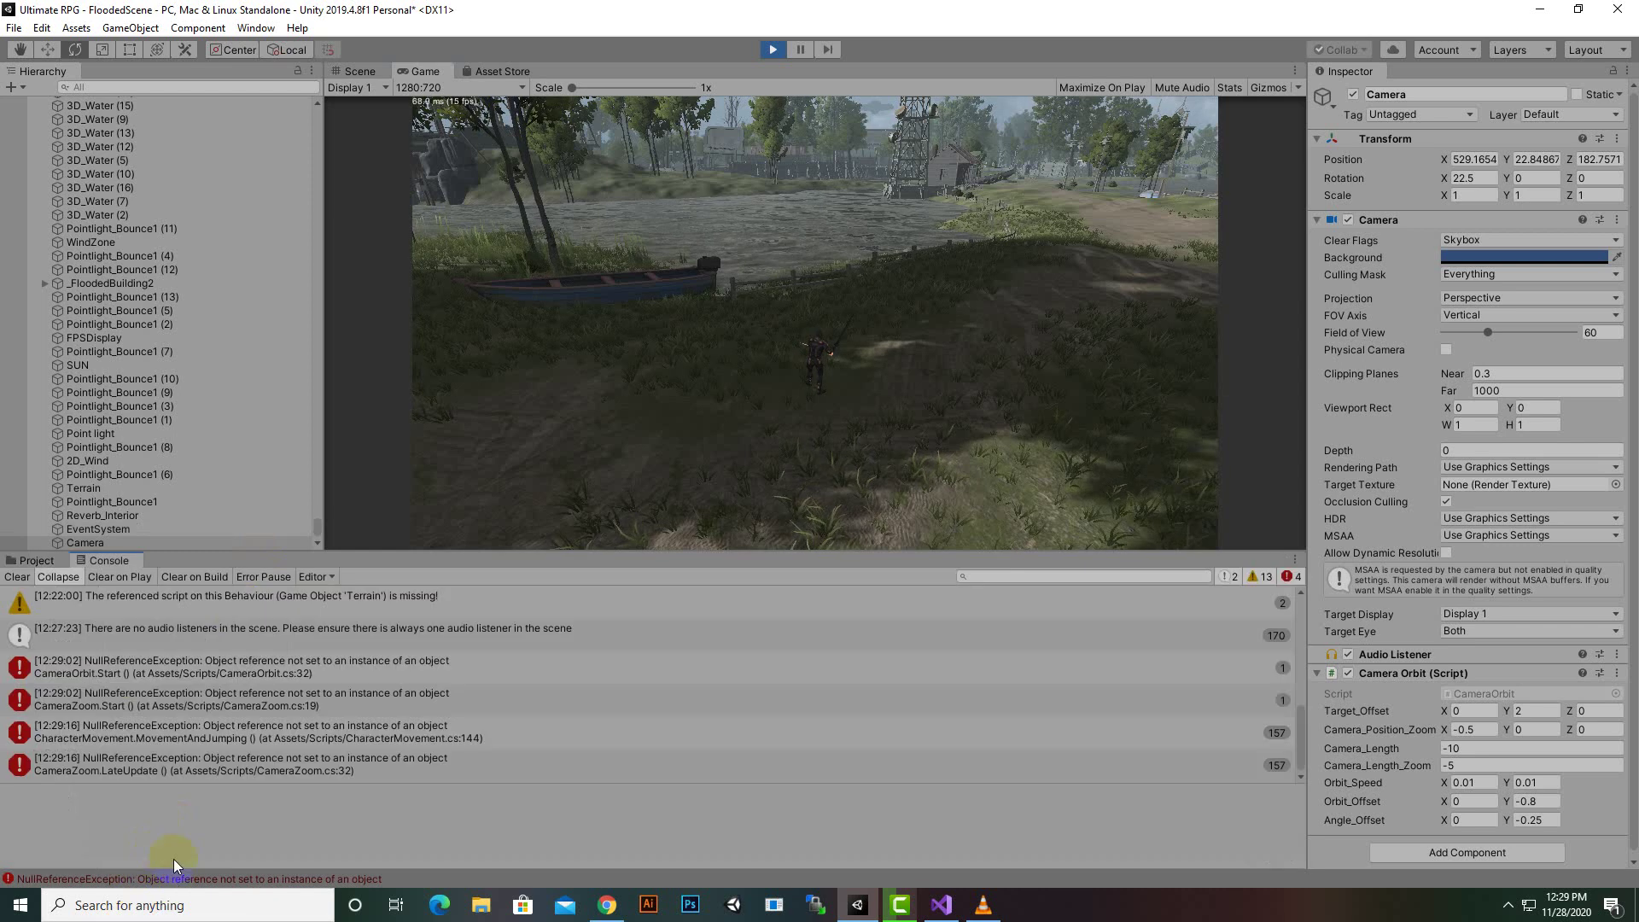
left_click(211, 672)
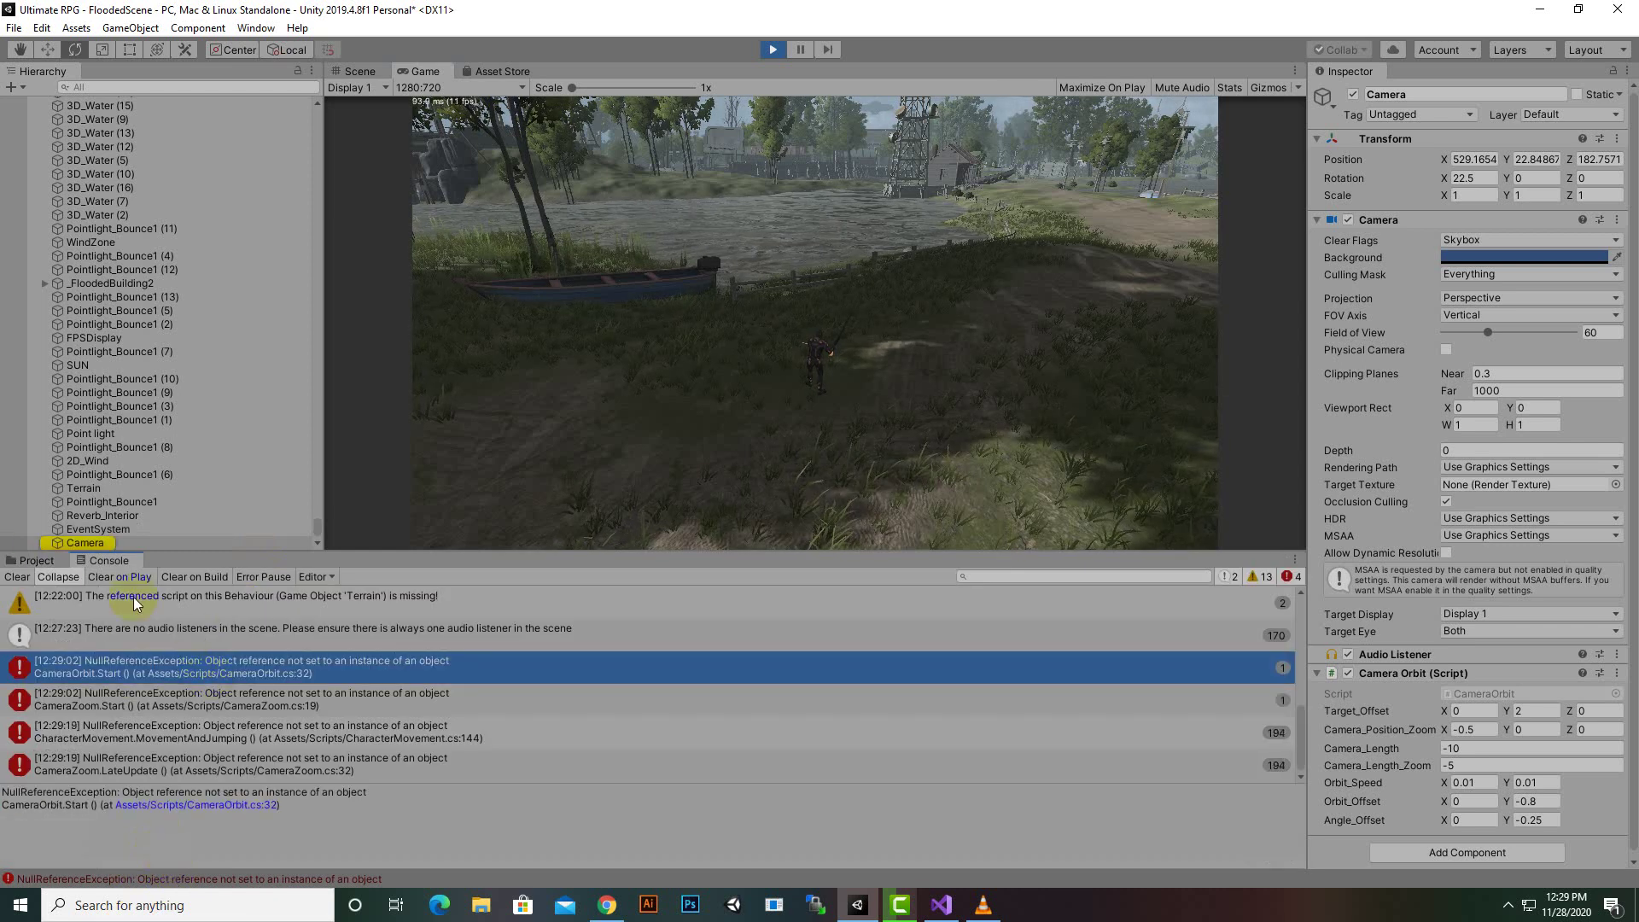
left_click(37, 560)
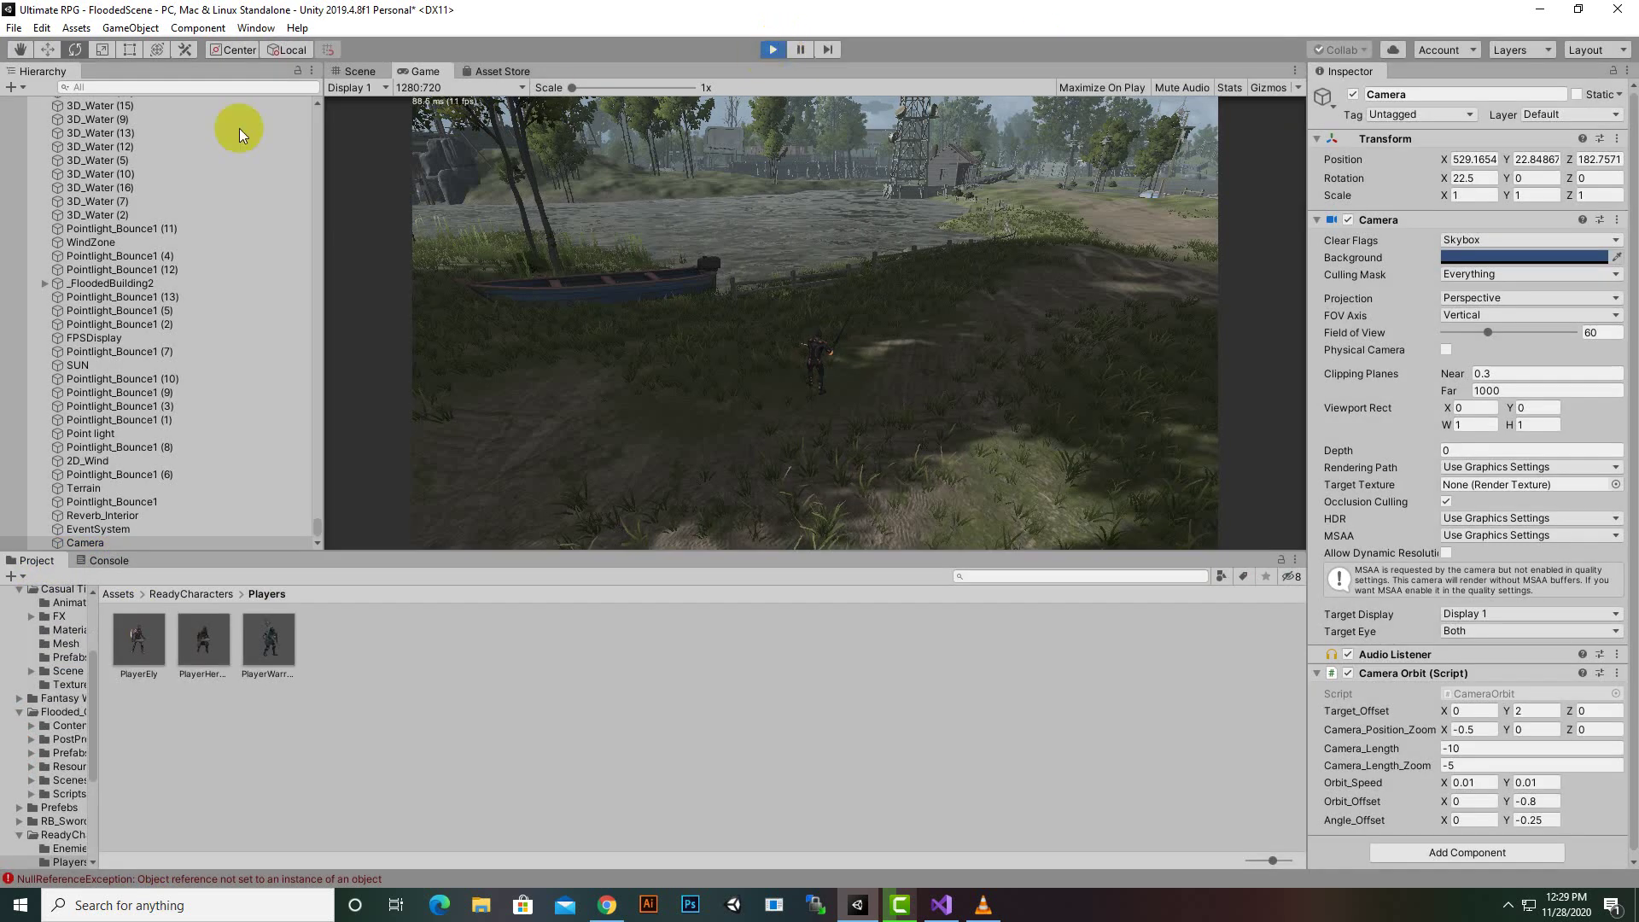
key("ctrl+p")
Step: Set the Camera's tag to MainCamera
left_click(134, 545)
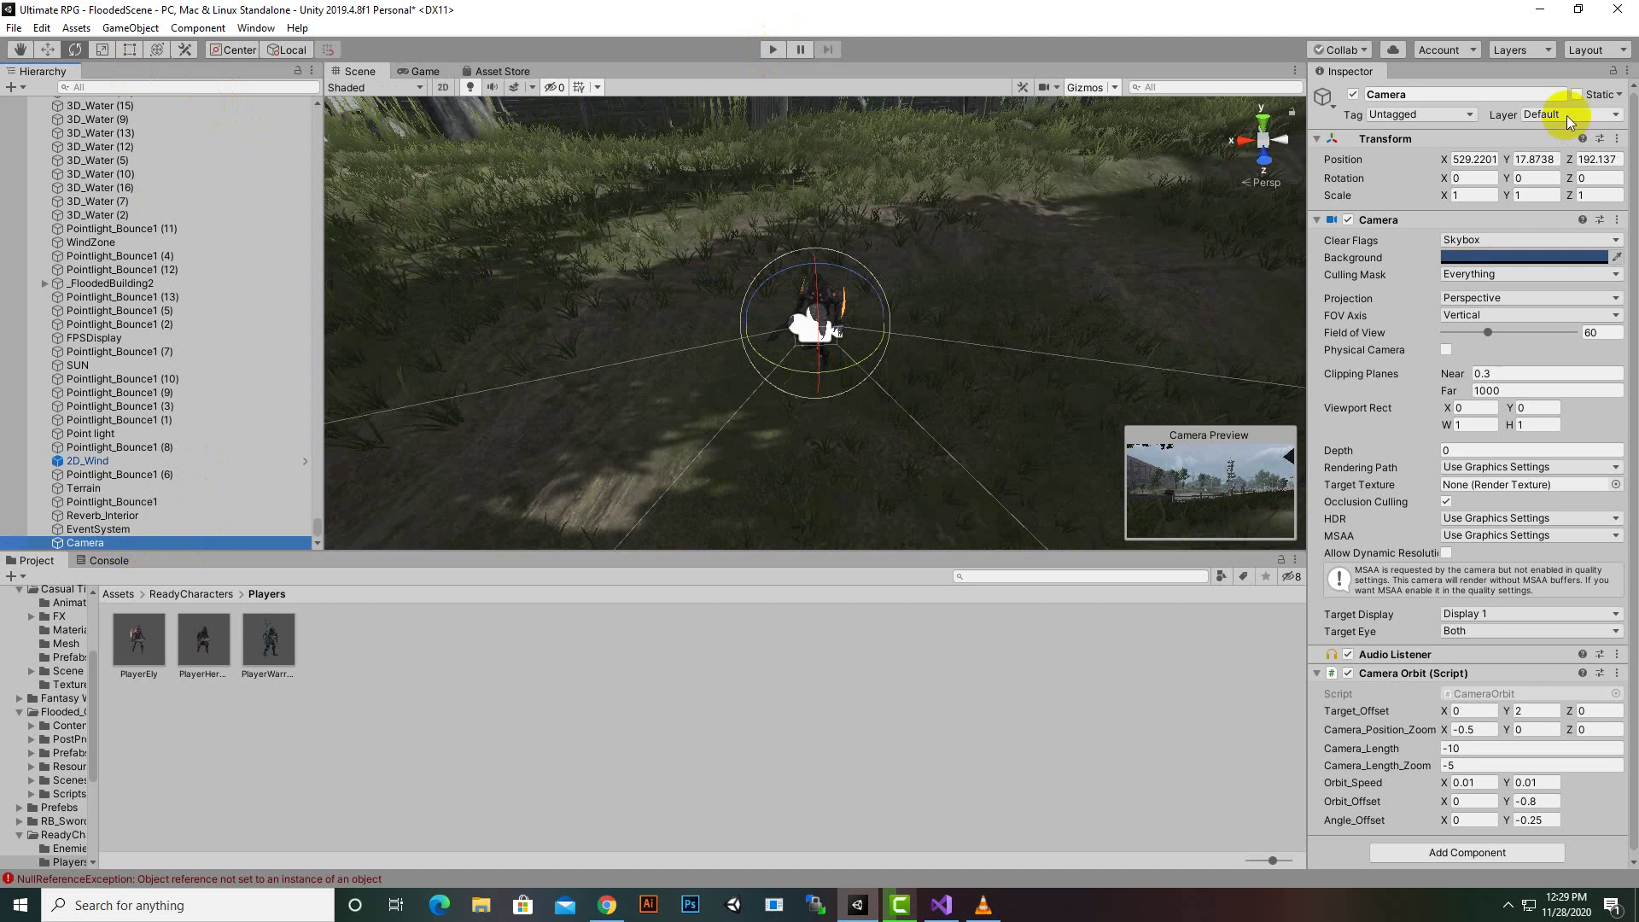
left_click(1463, 116)
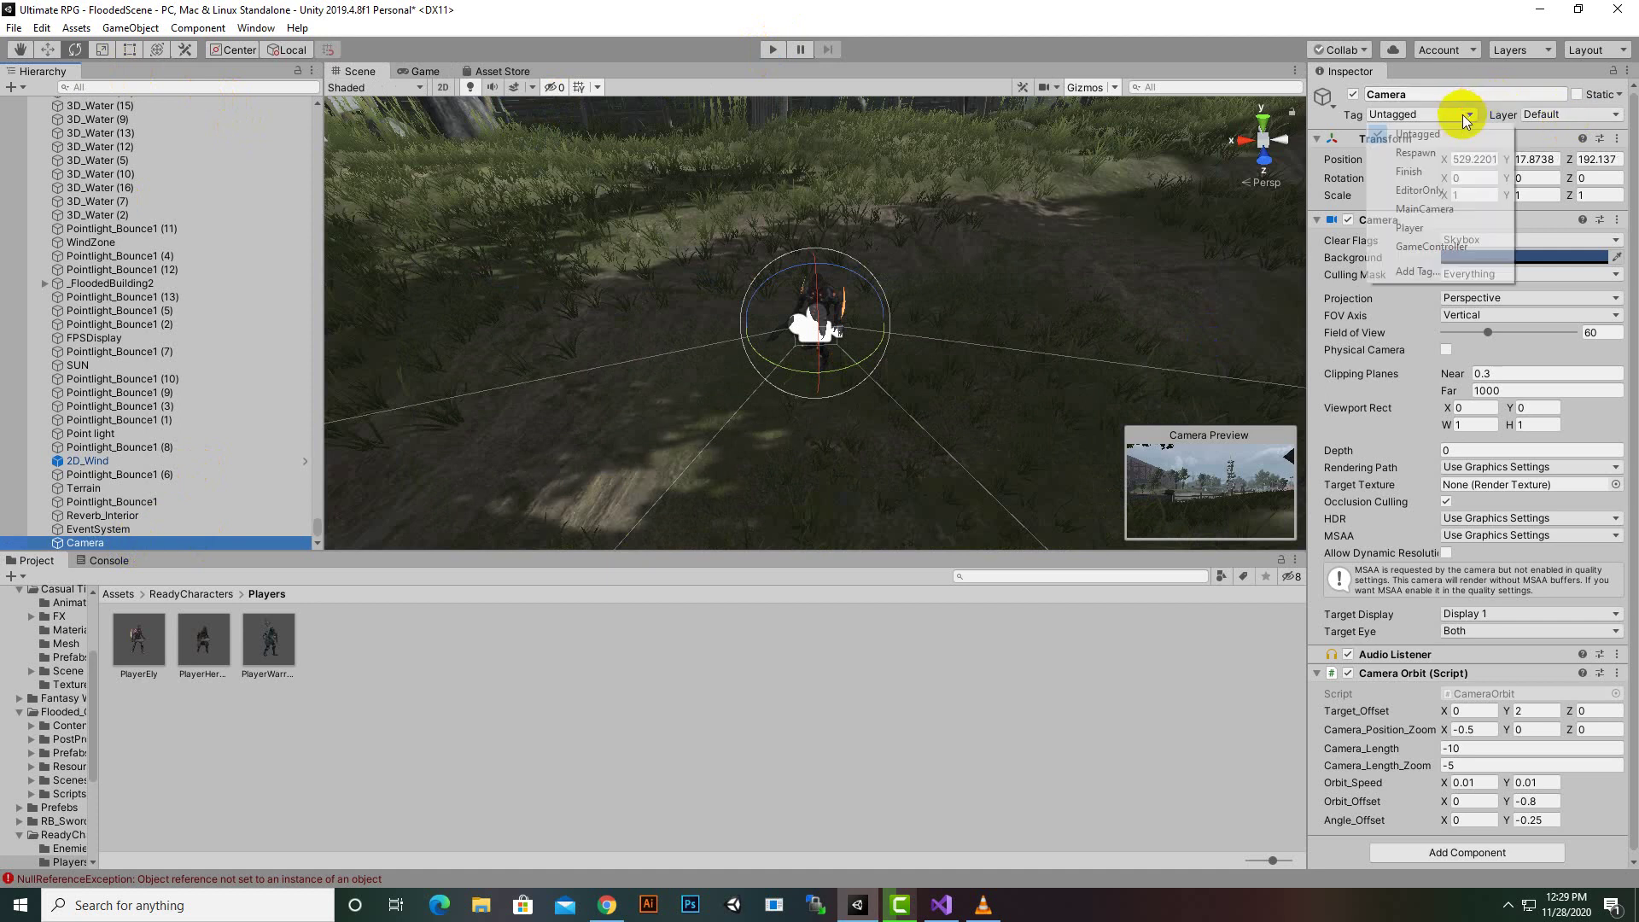
left_click(1441, 210)
Step: Review PlayerEly's components in the Inspector, then enter Play mode again
left_click(108, 560)
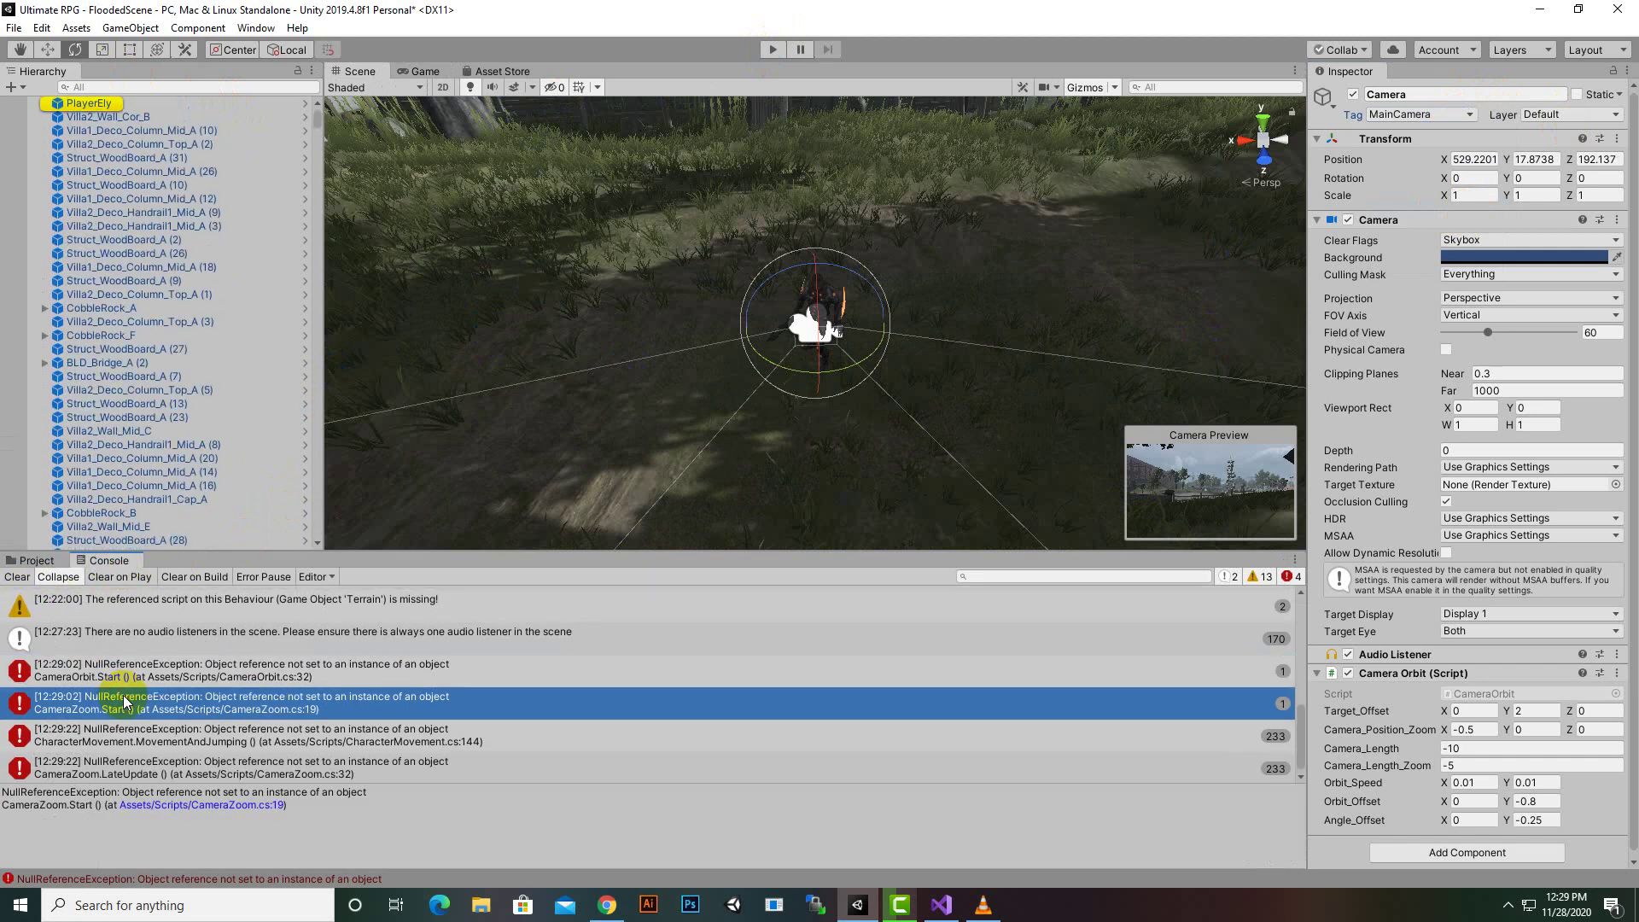
left_click(75, 101)
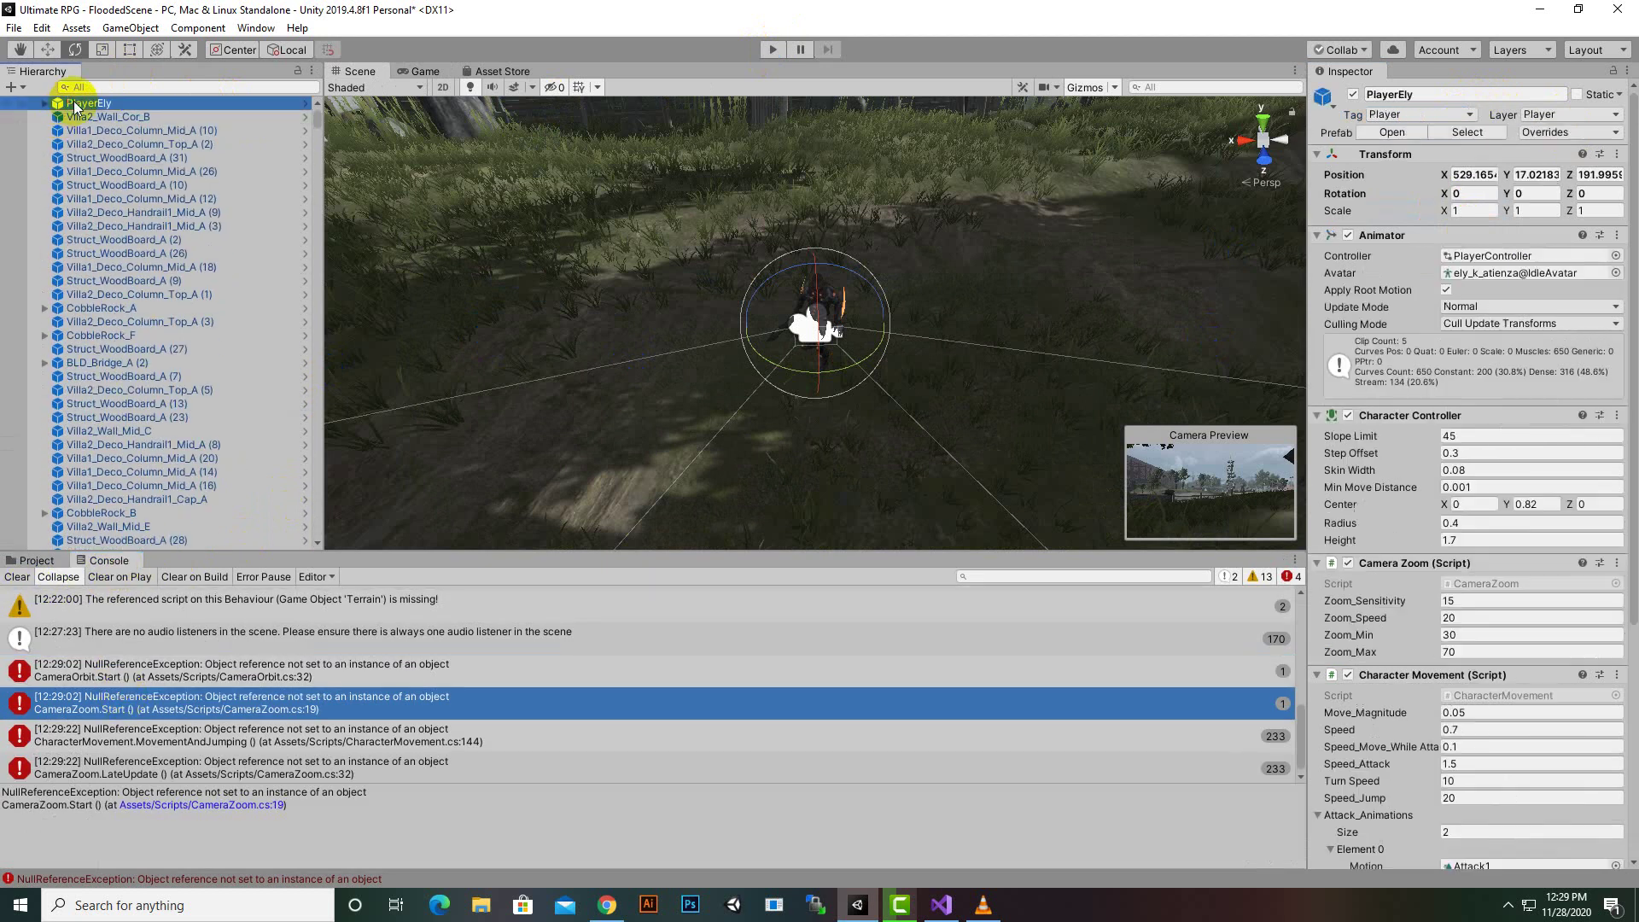
scroll(1522, 546, "down", 5)
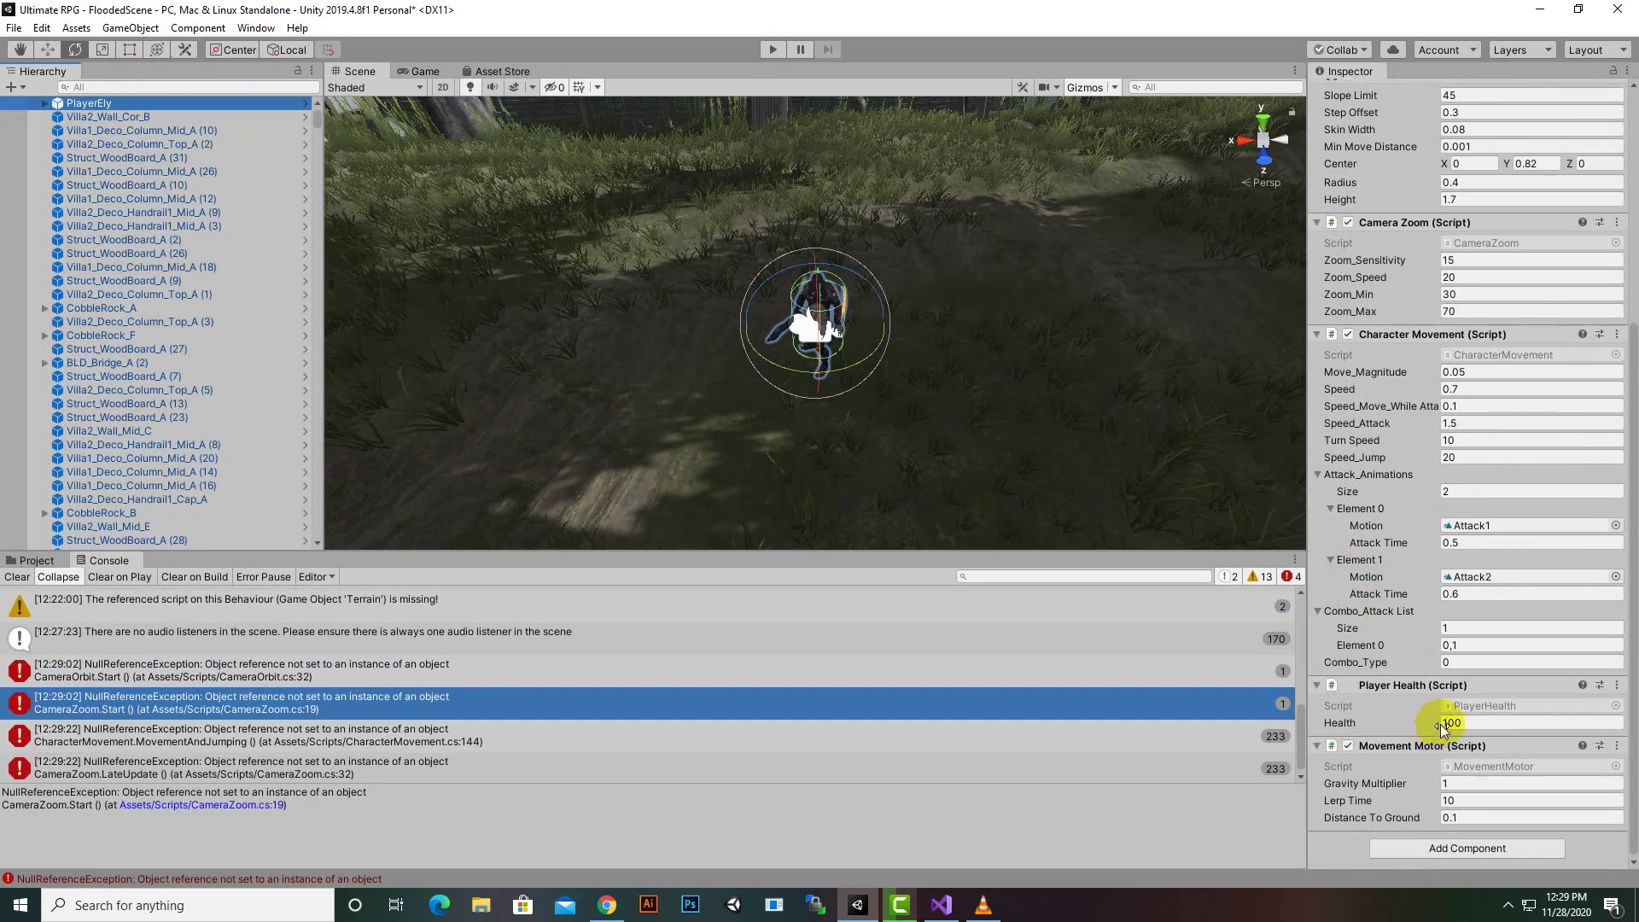
left_click(1461, 663)
scroll(1579, 538, "up", 5)
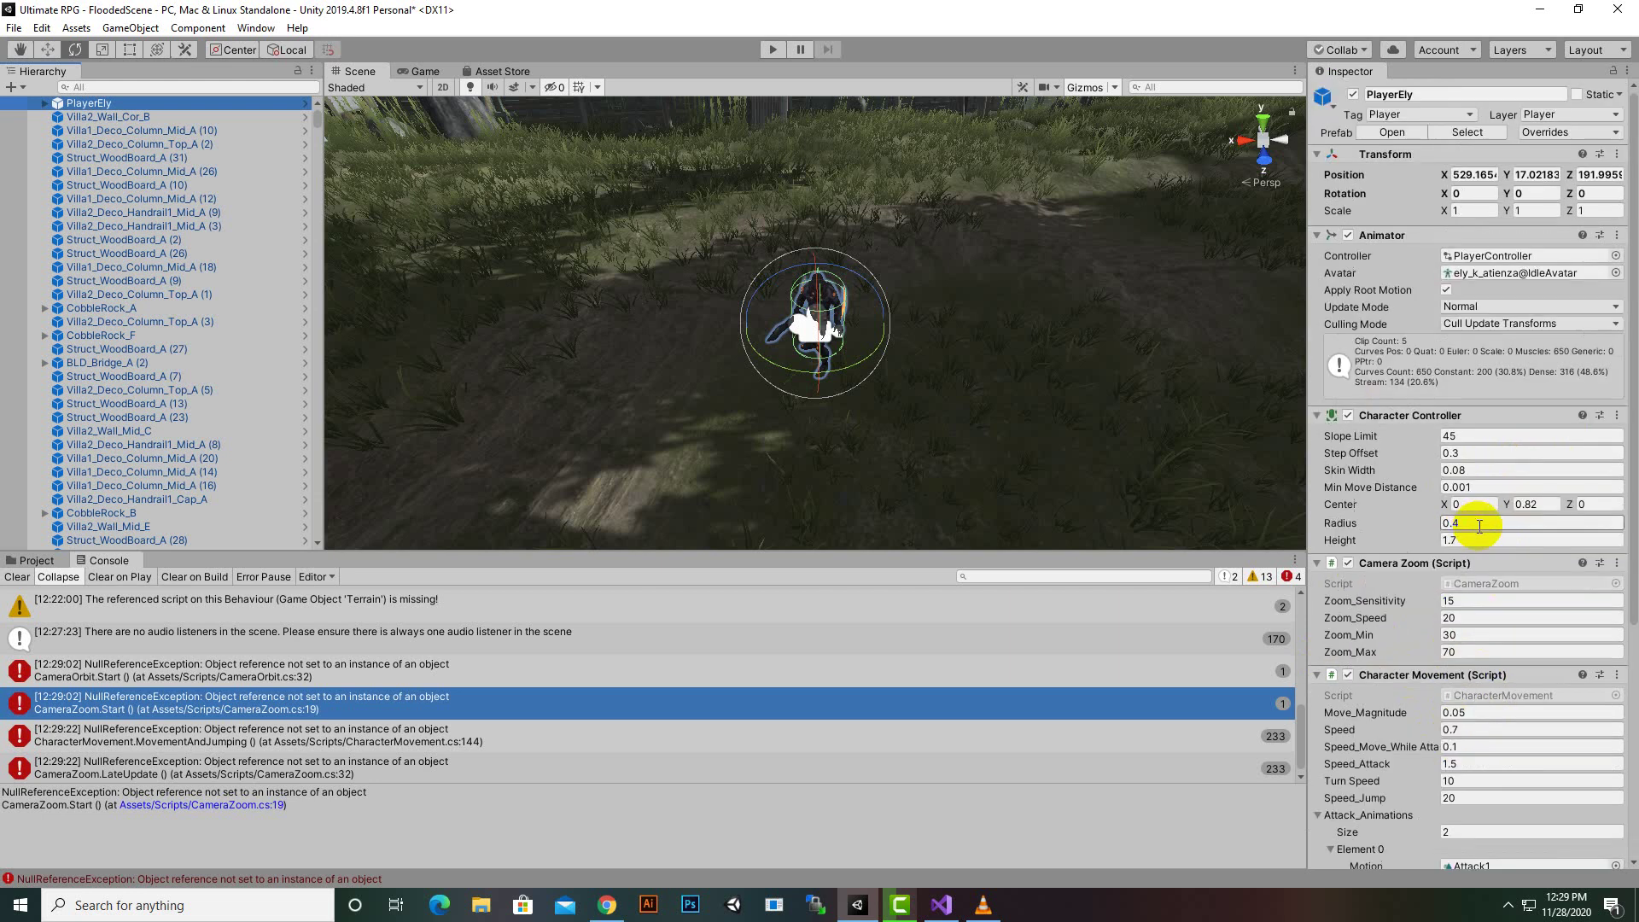
left_click(771, 50)
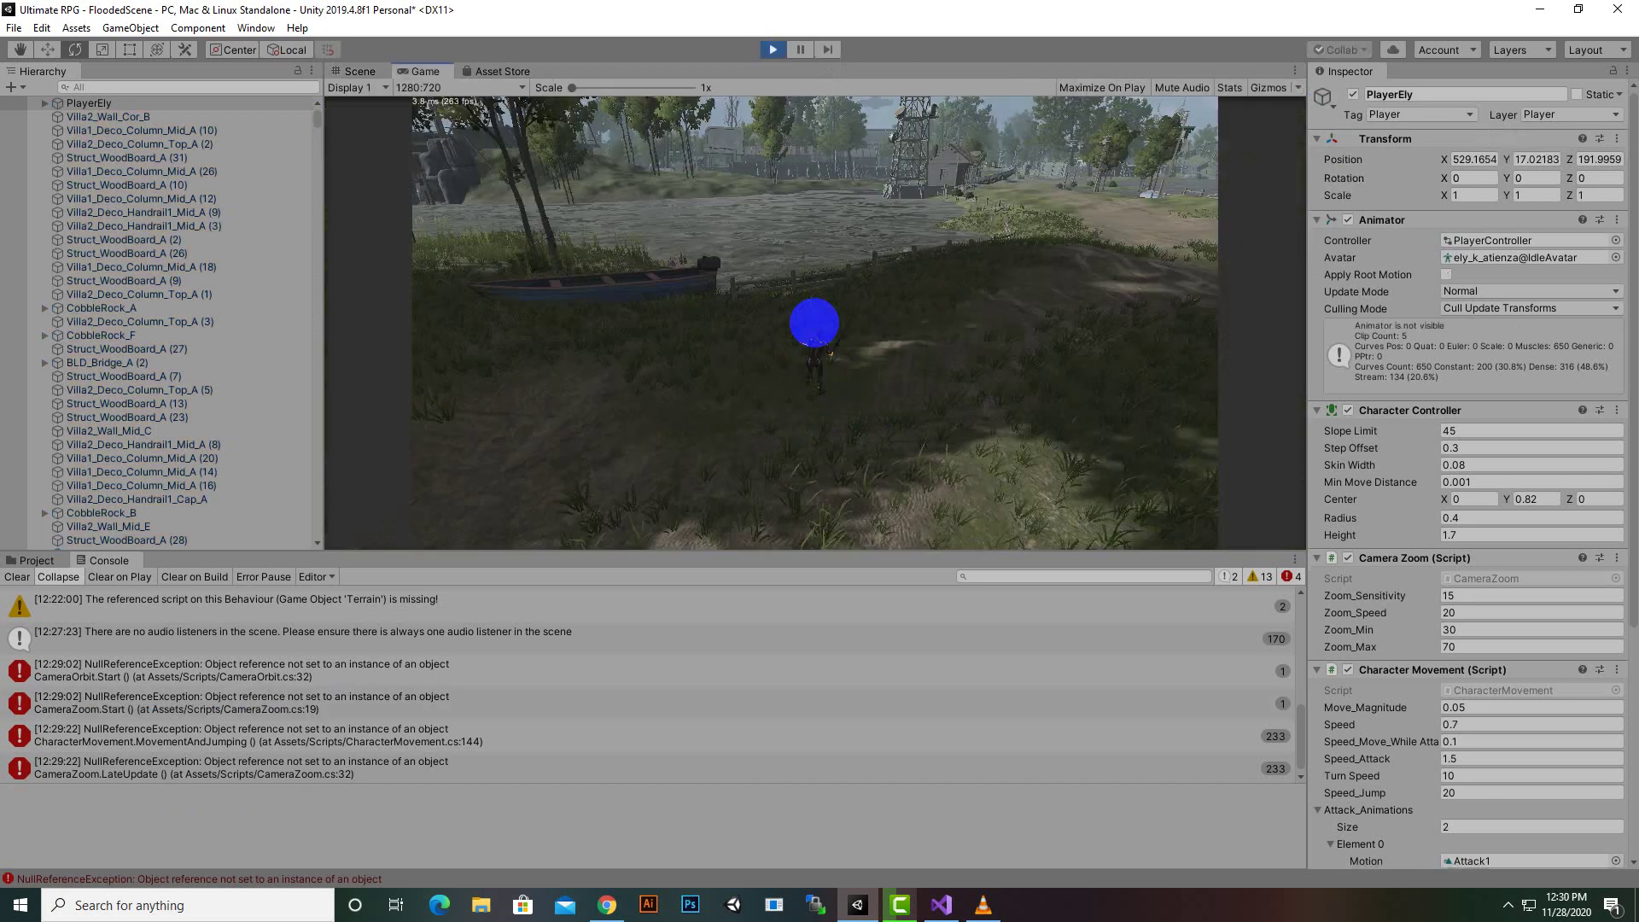
Step: Run PlayerEly with WASD past the house toward the boat, sword drawn, then stop Play mode
key("s")
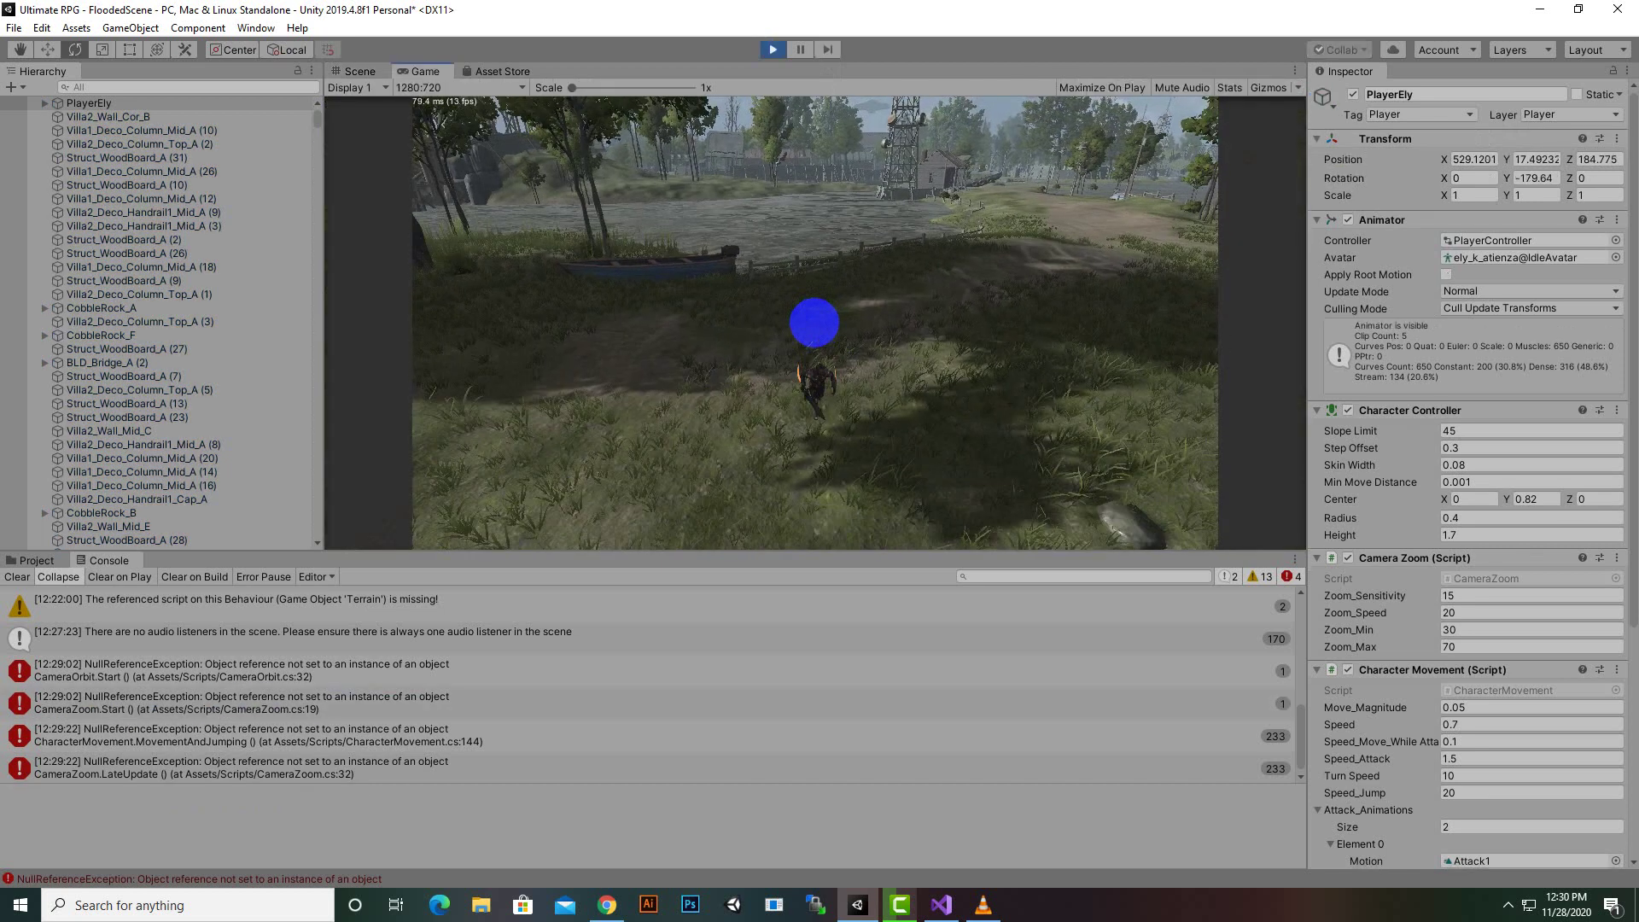
key("w")
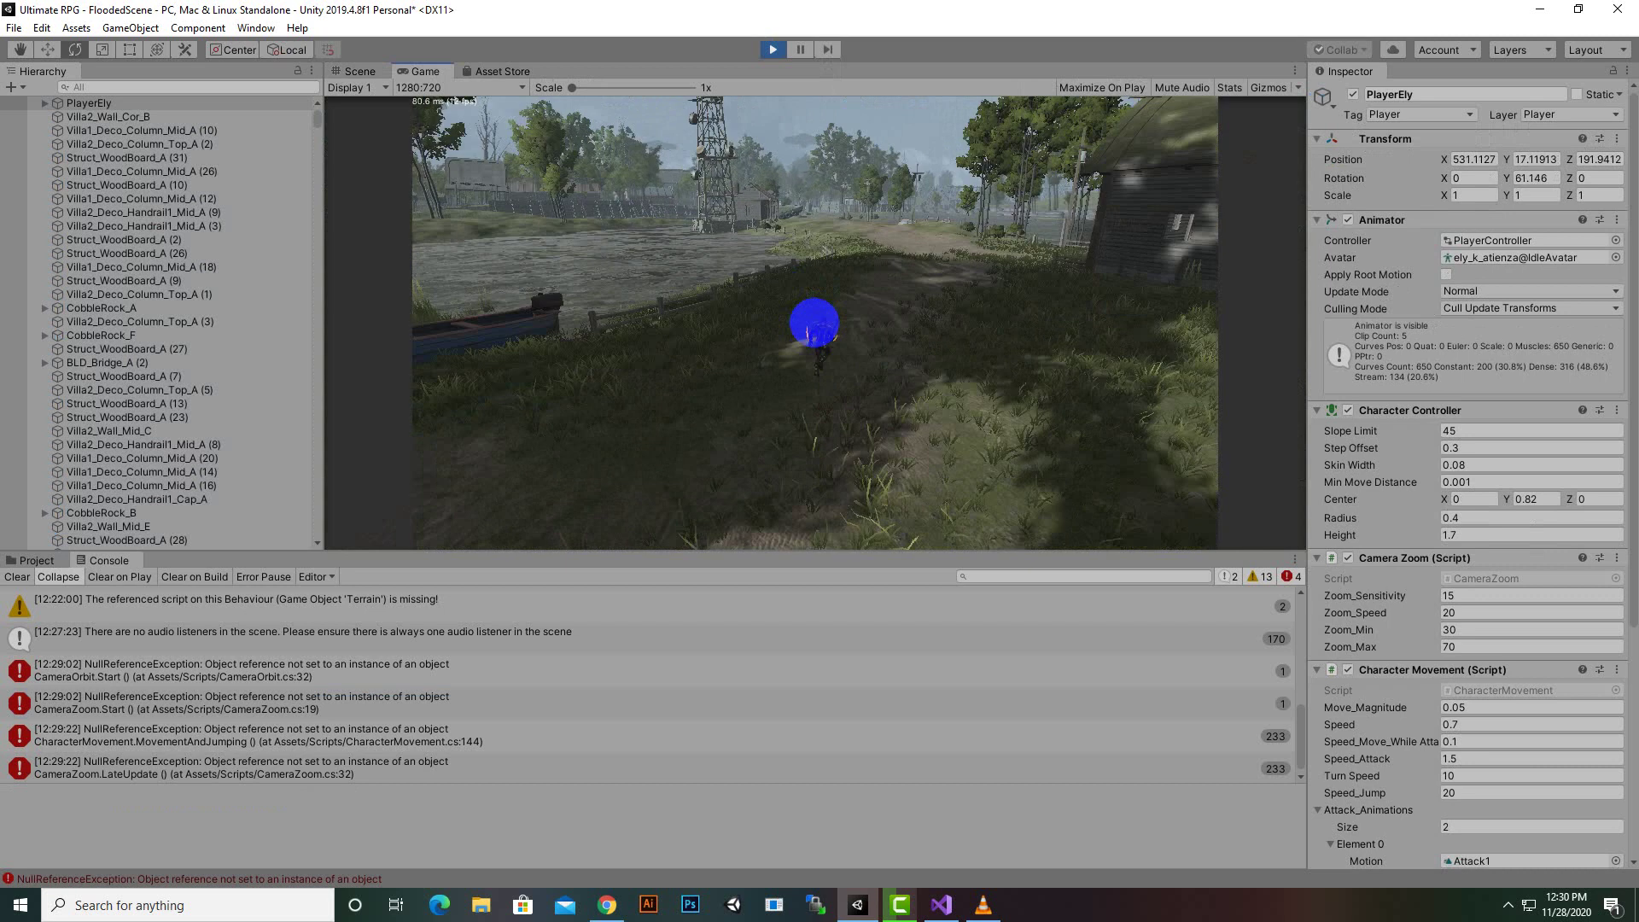
key("w")
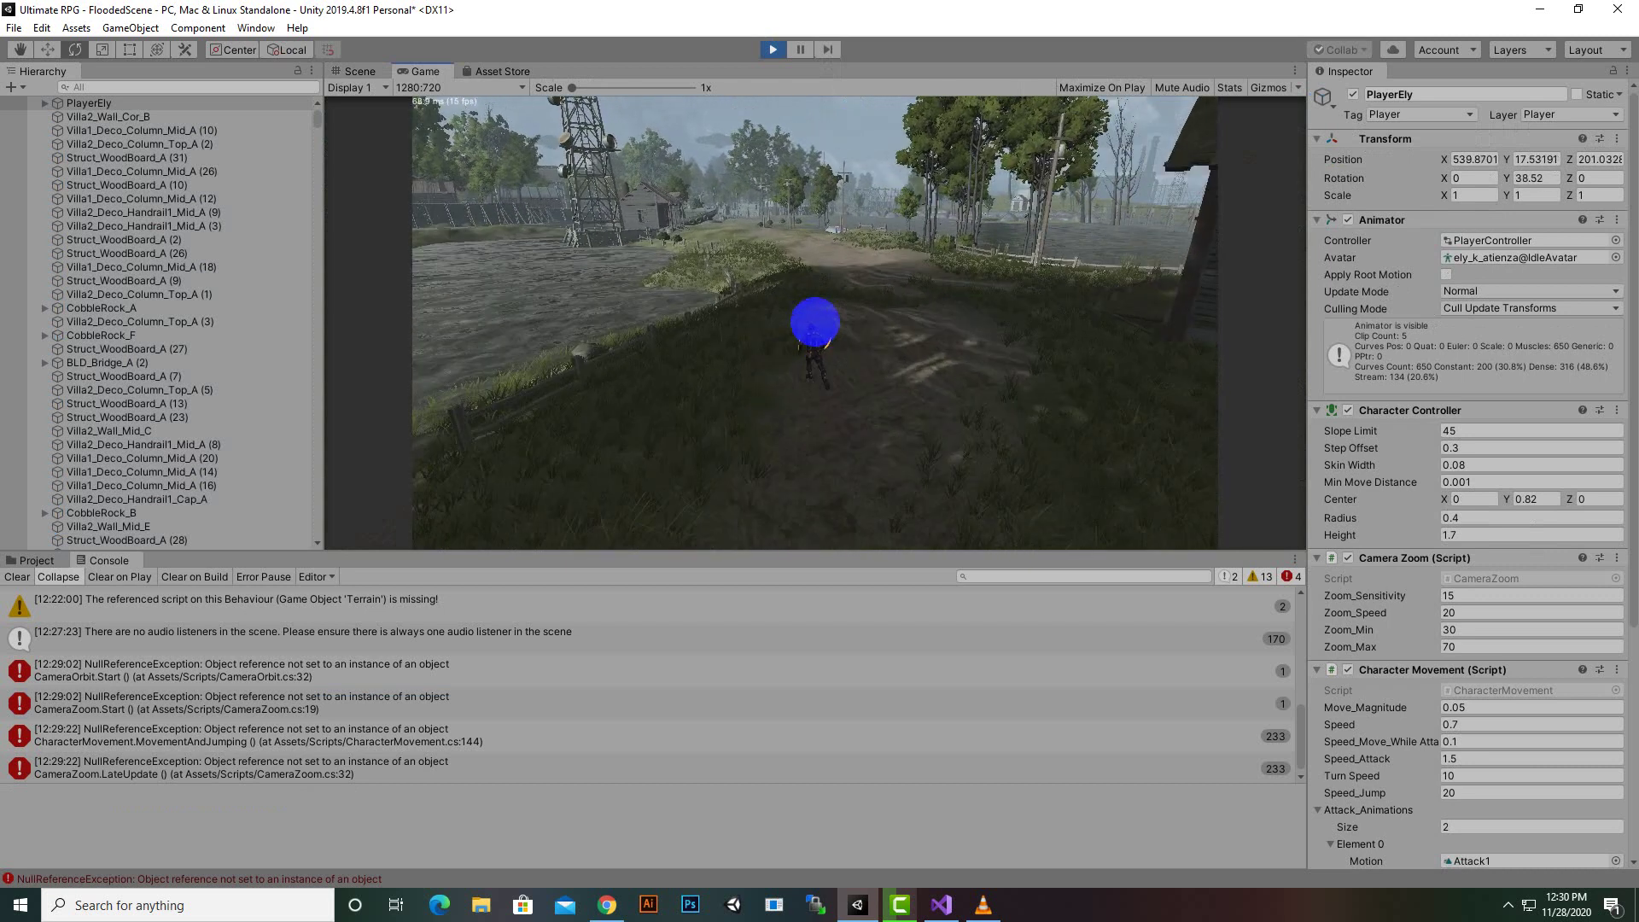
key("w")
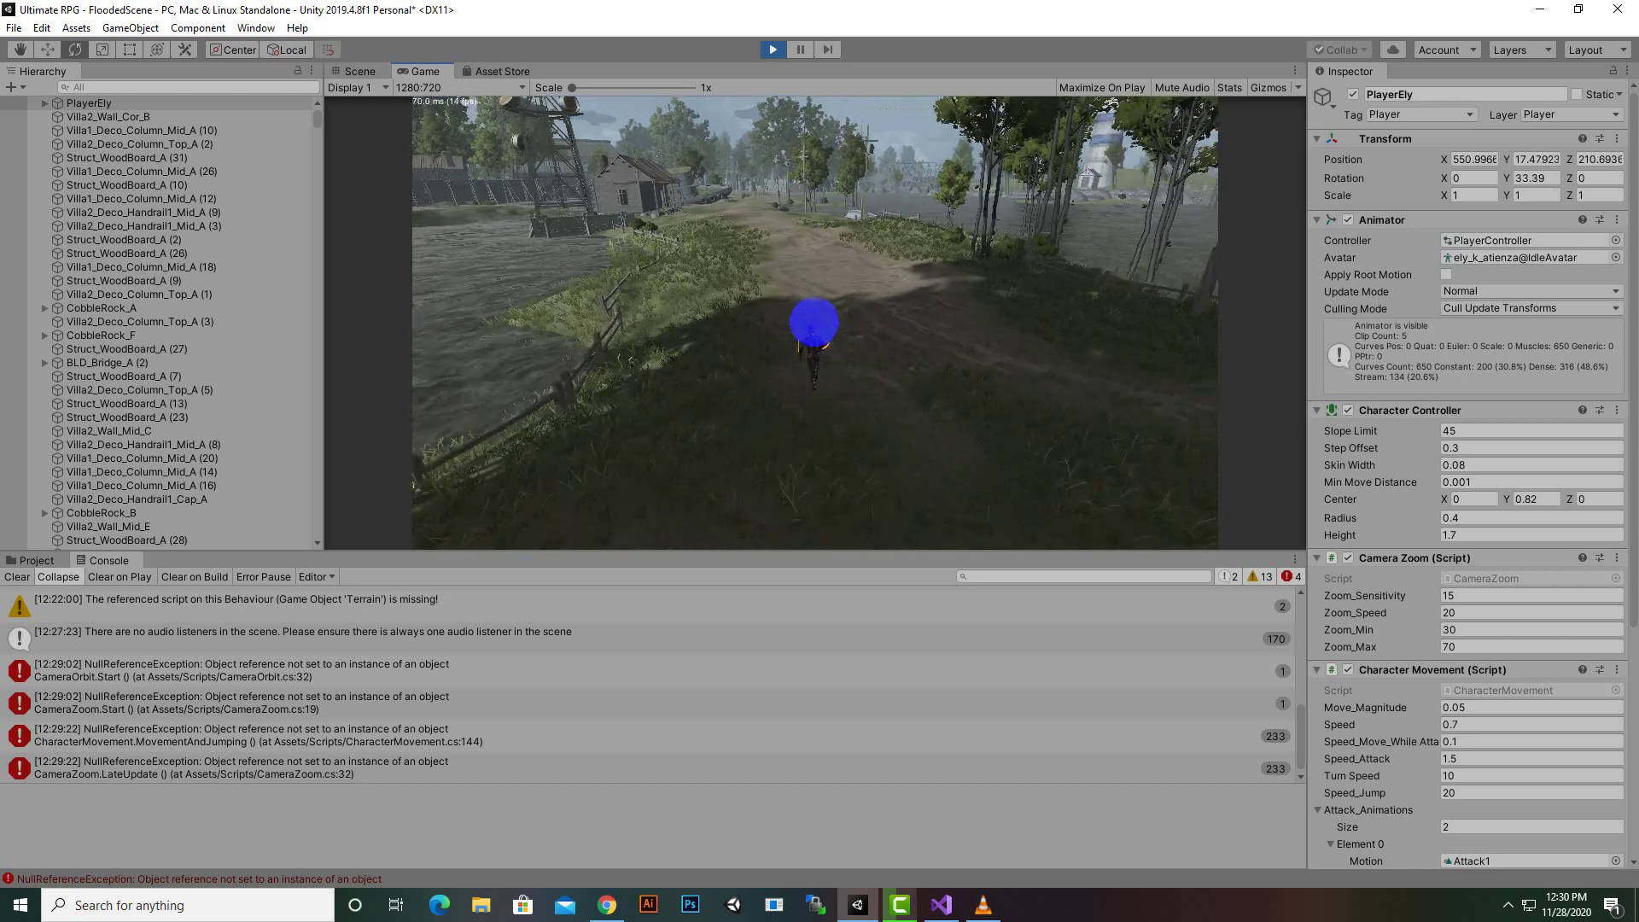
key("w")
scroll(813, 322, "up", 3)
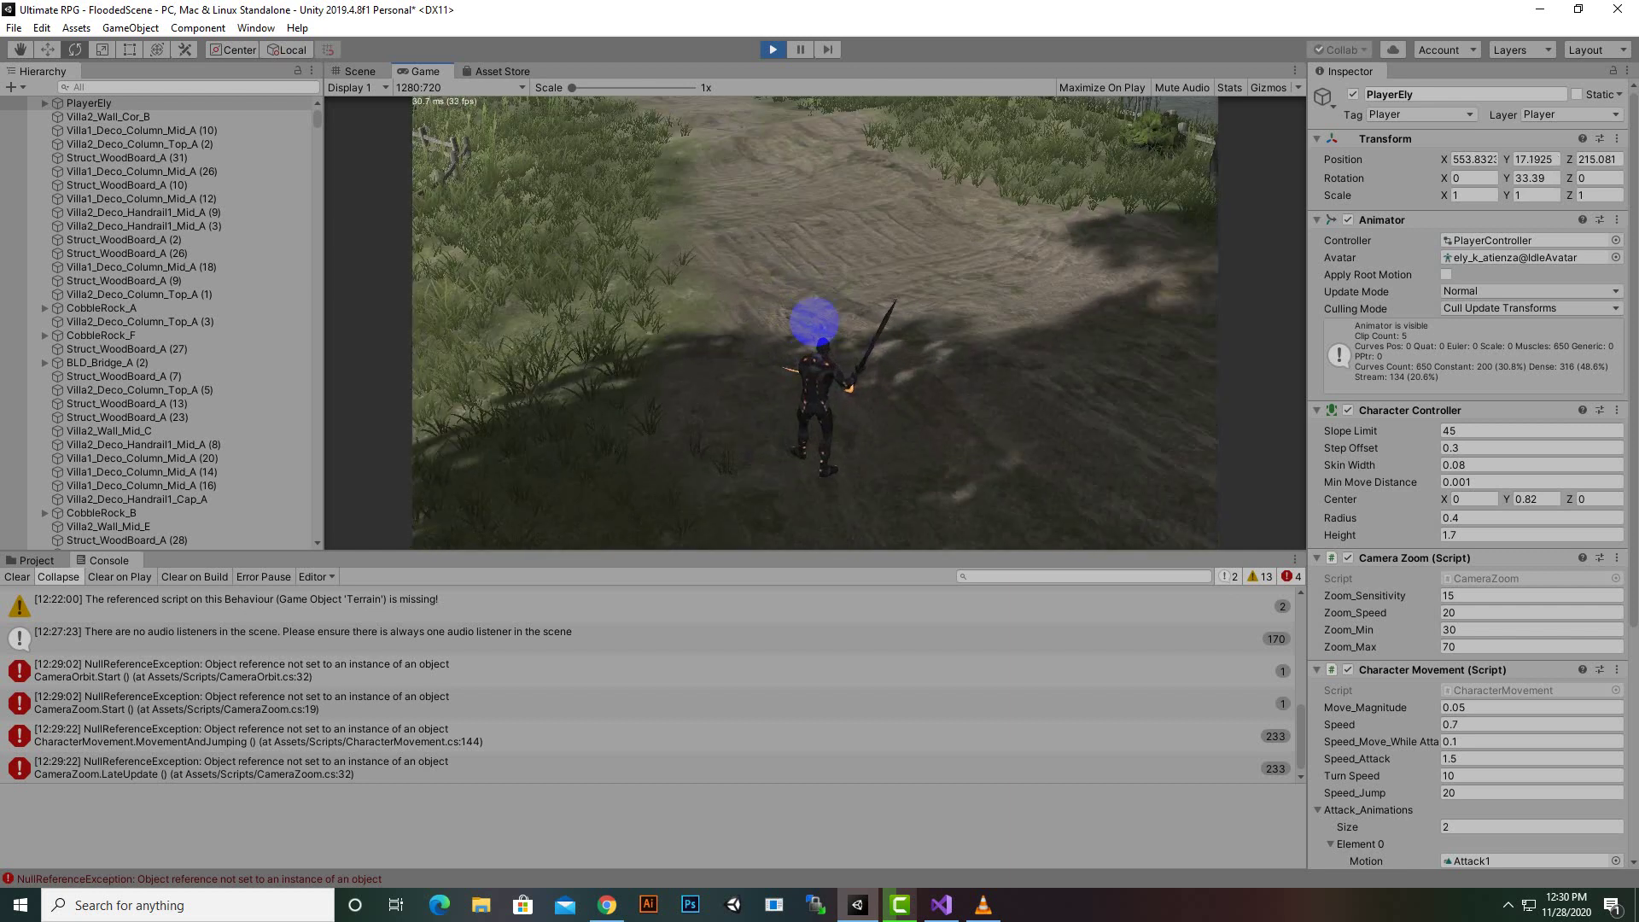
key("w")
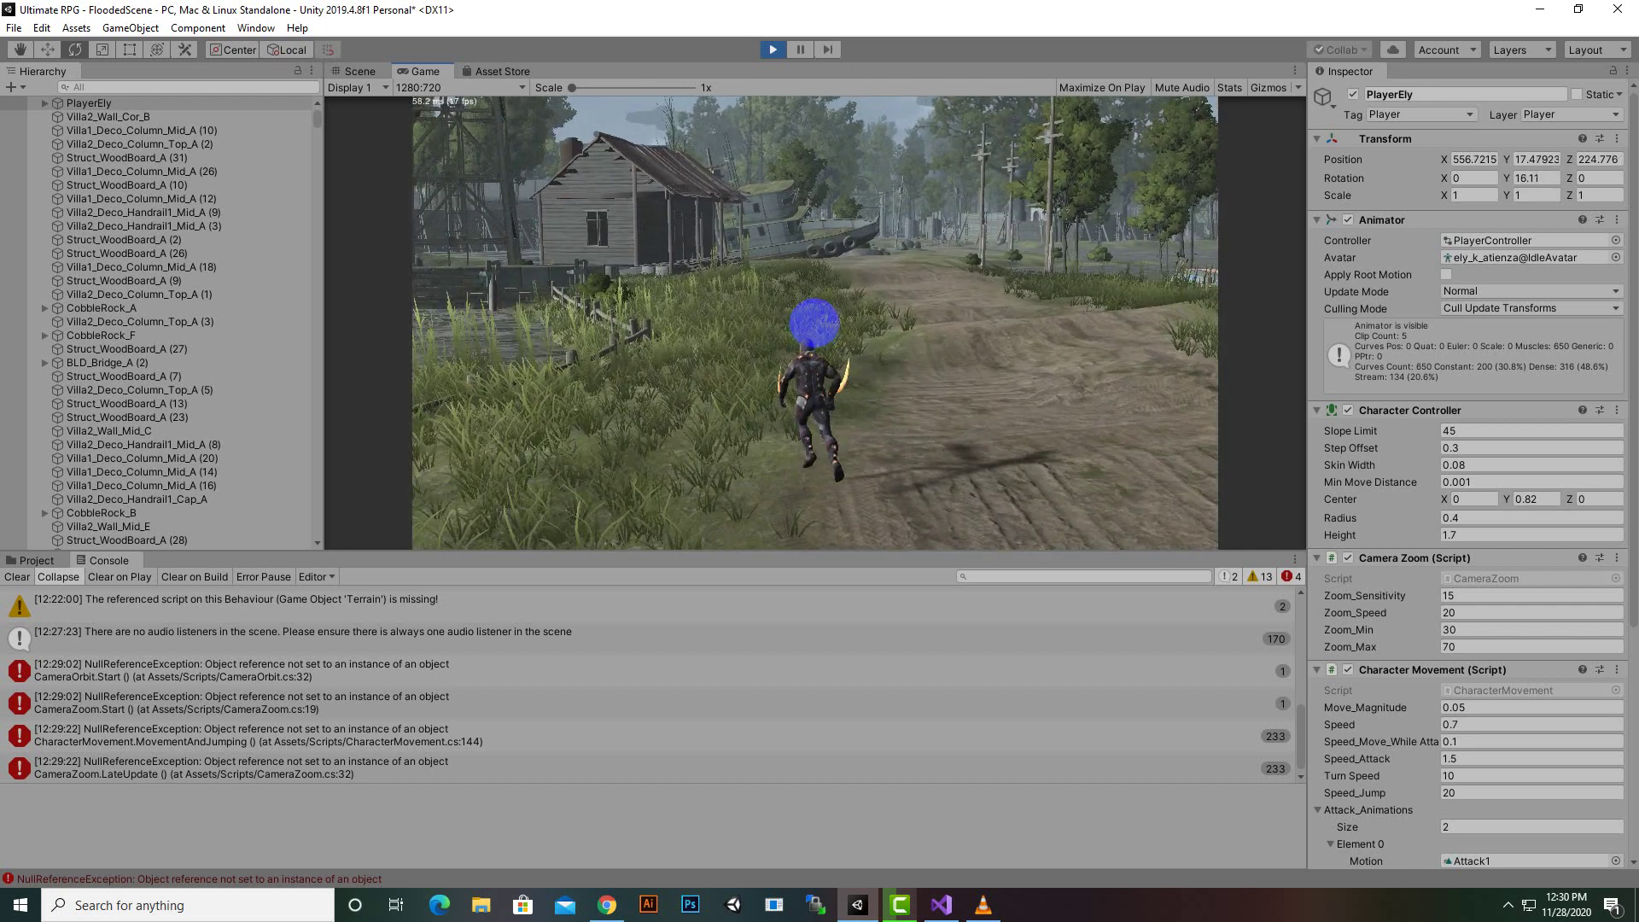
key("w")
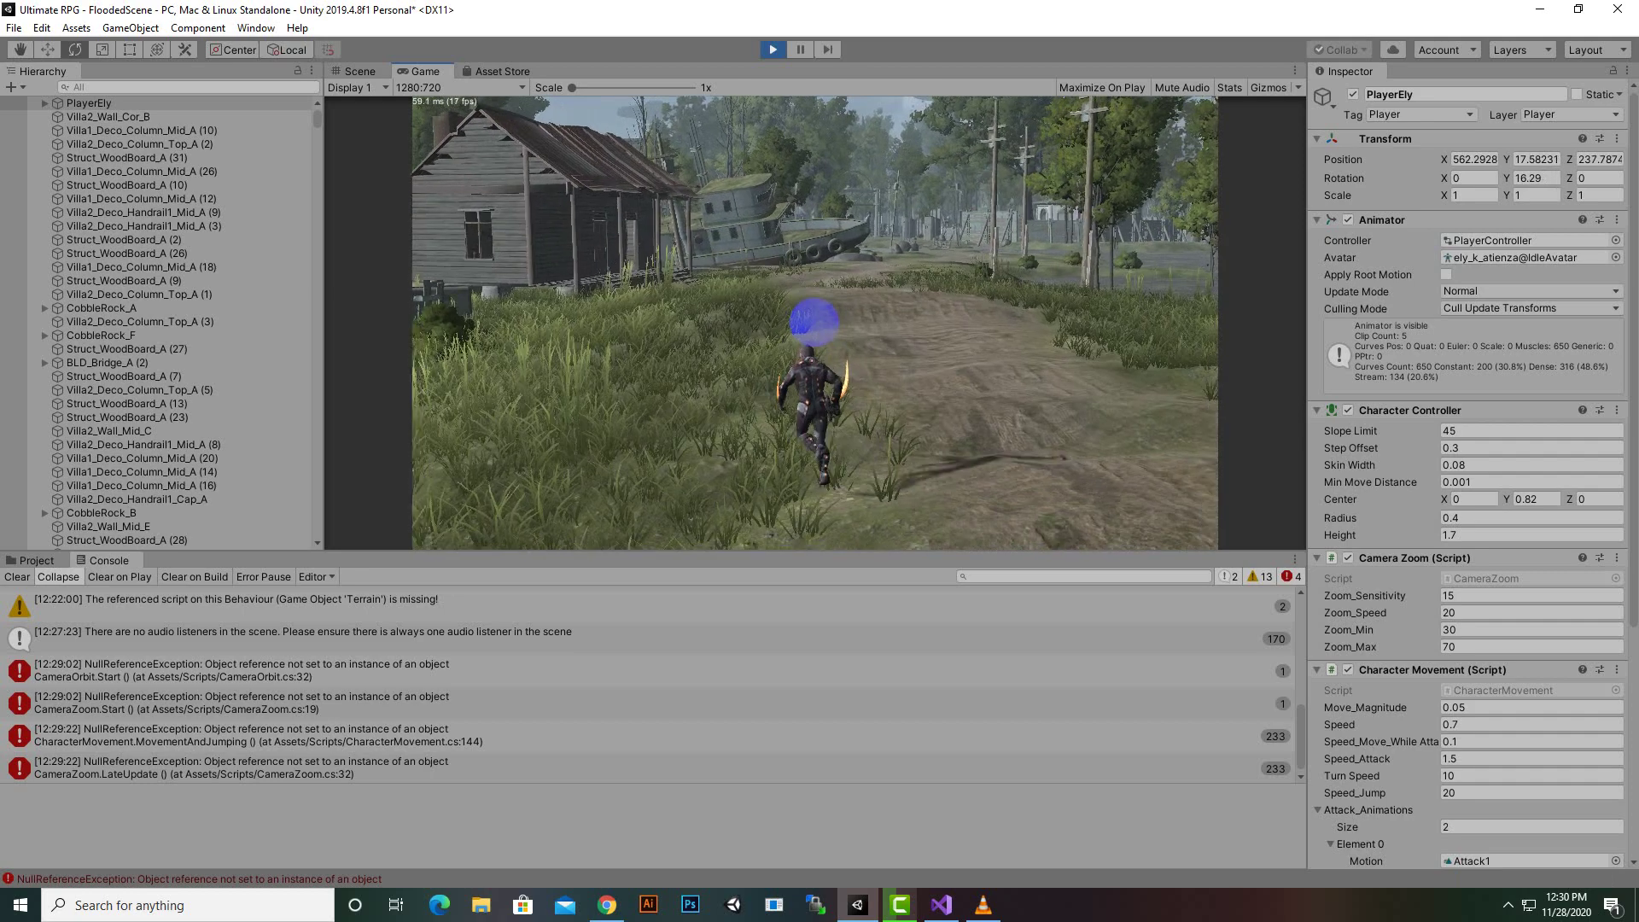
key("w")
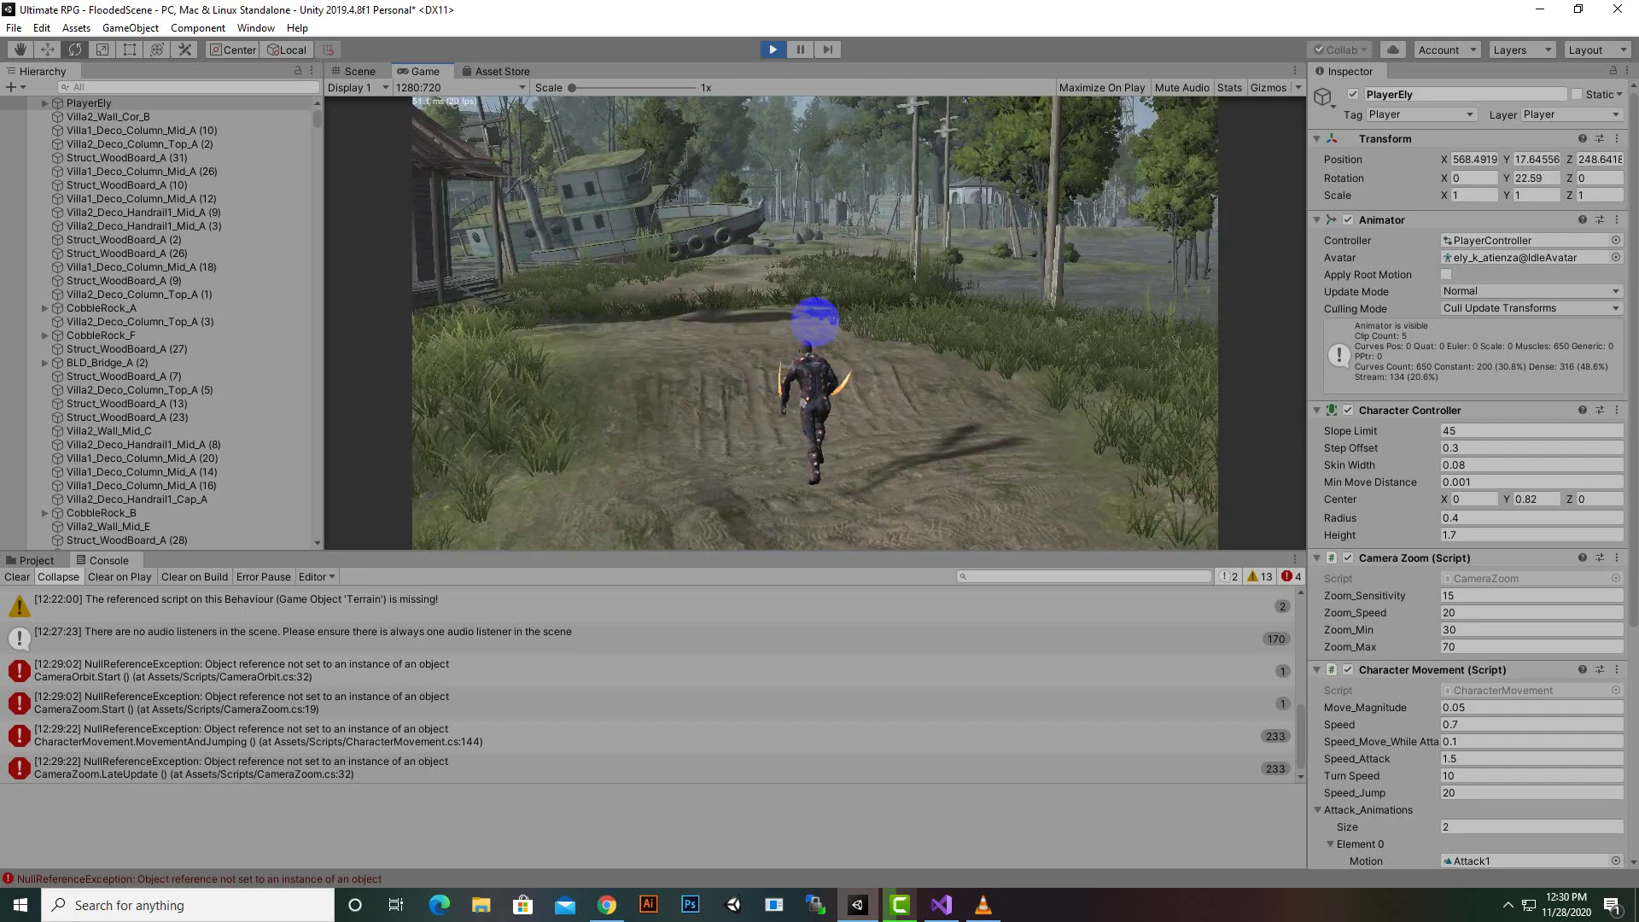
key("w")
key("s")
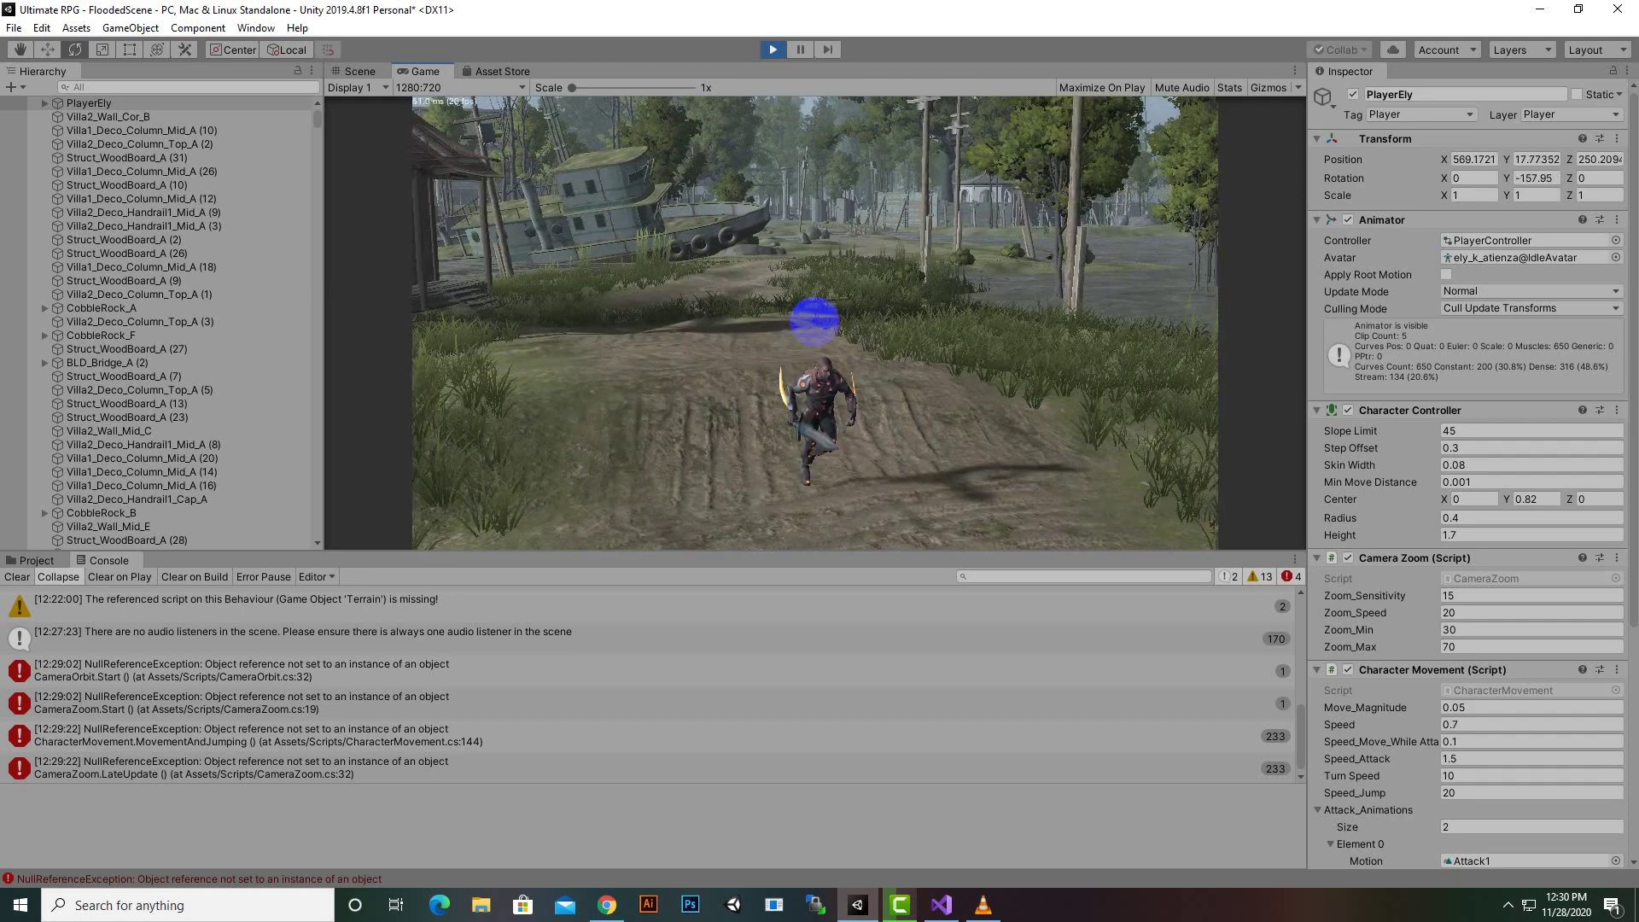
key("w")
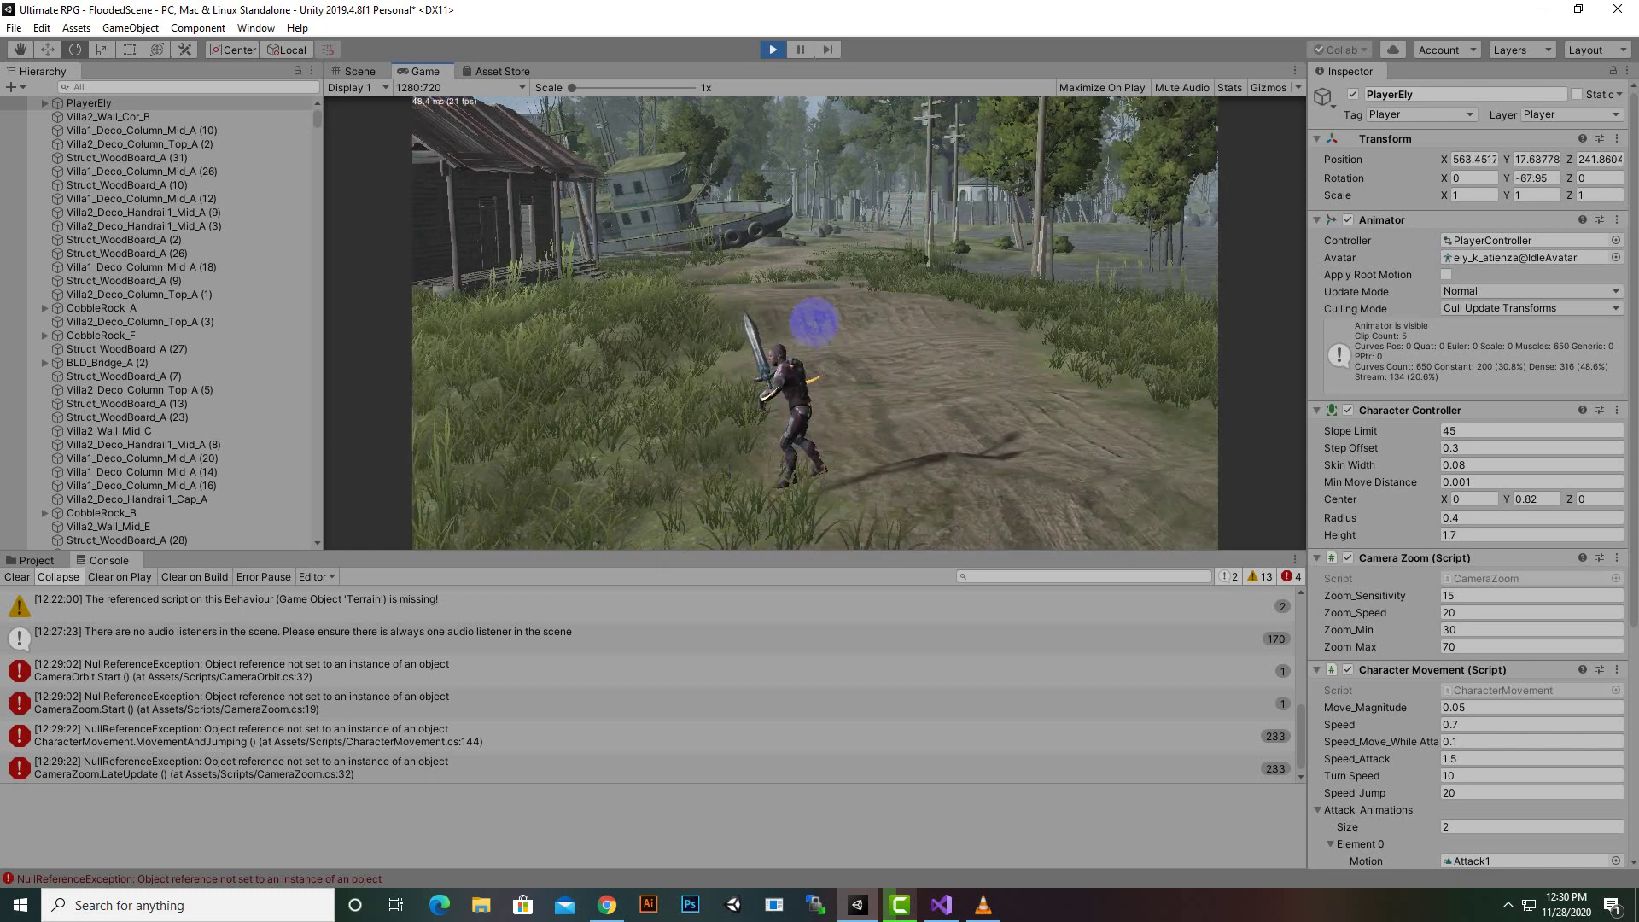
key("w")
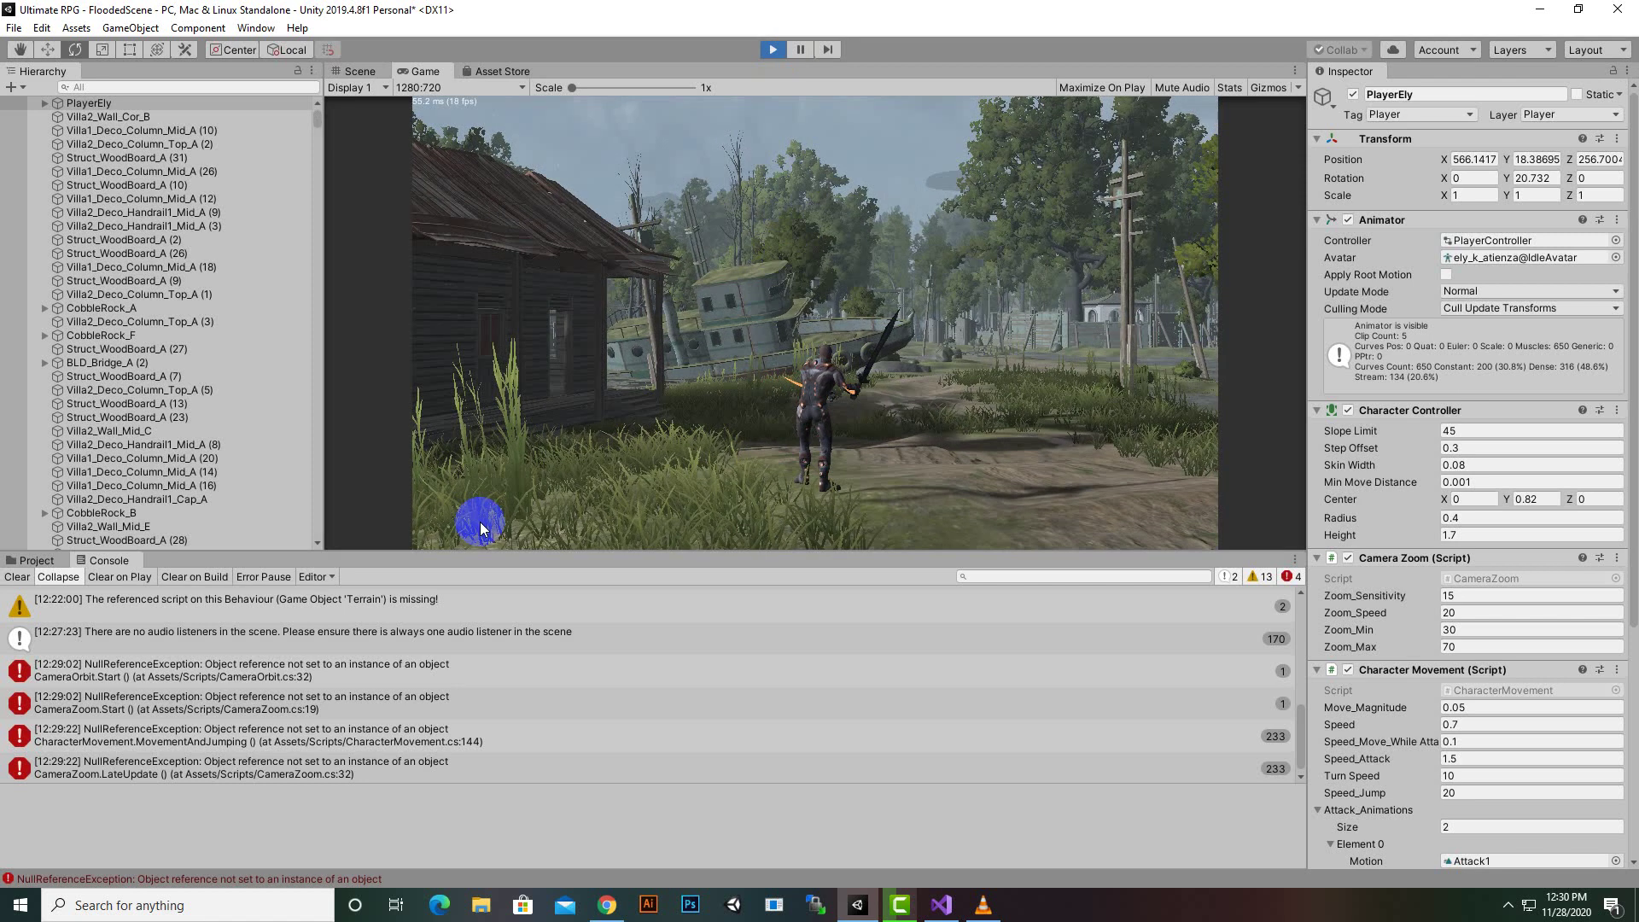
key("ctrl+p")
Step: Clear the Console messages, then find and select the Terrain object in the Hierarchy
left_click(17, 576)
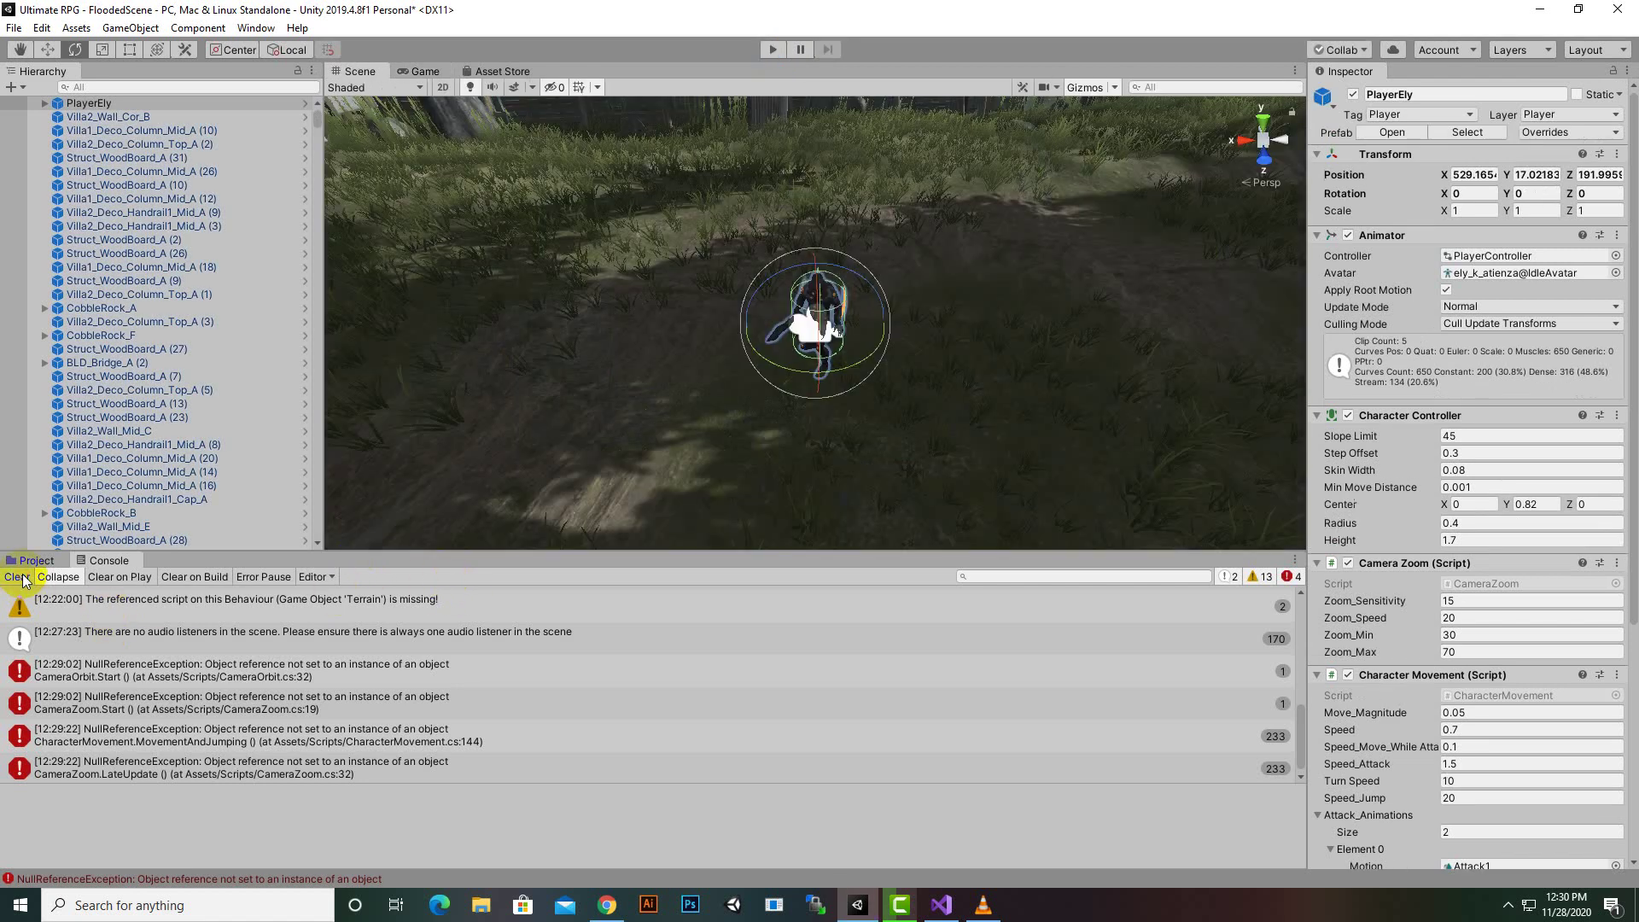
scroll(165, 382, "up", 1)
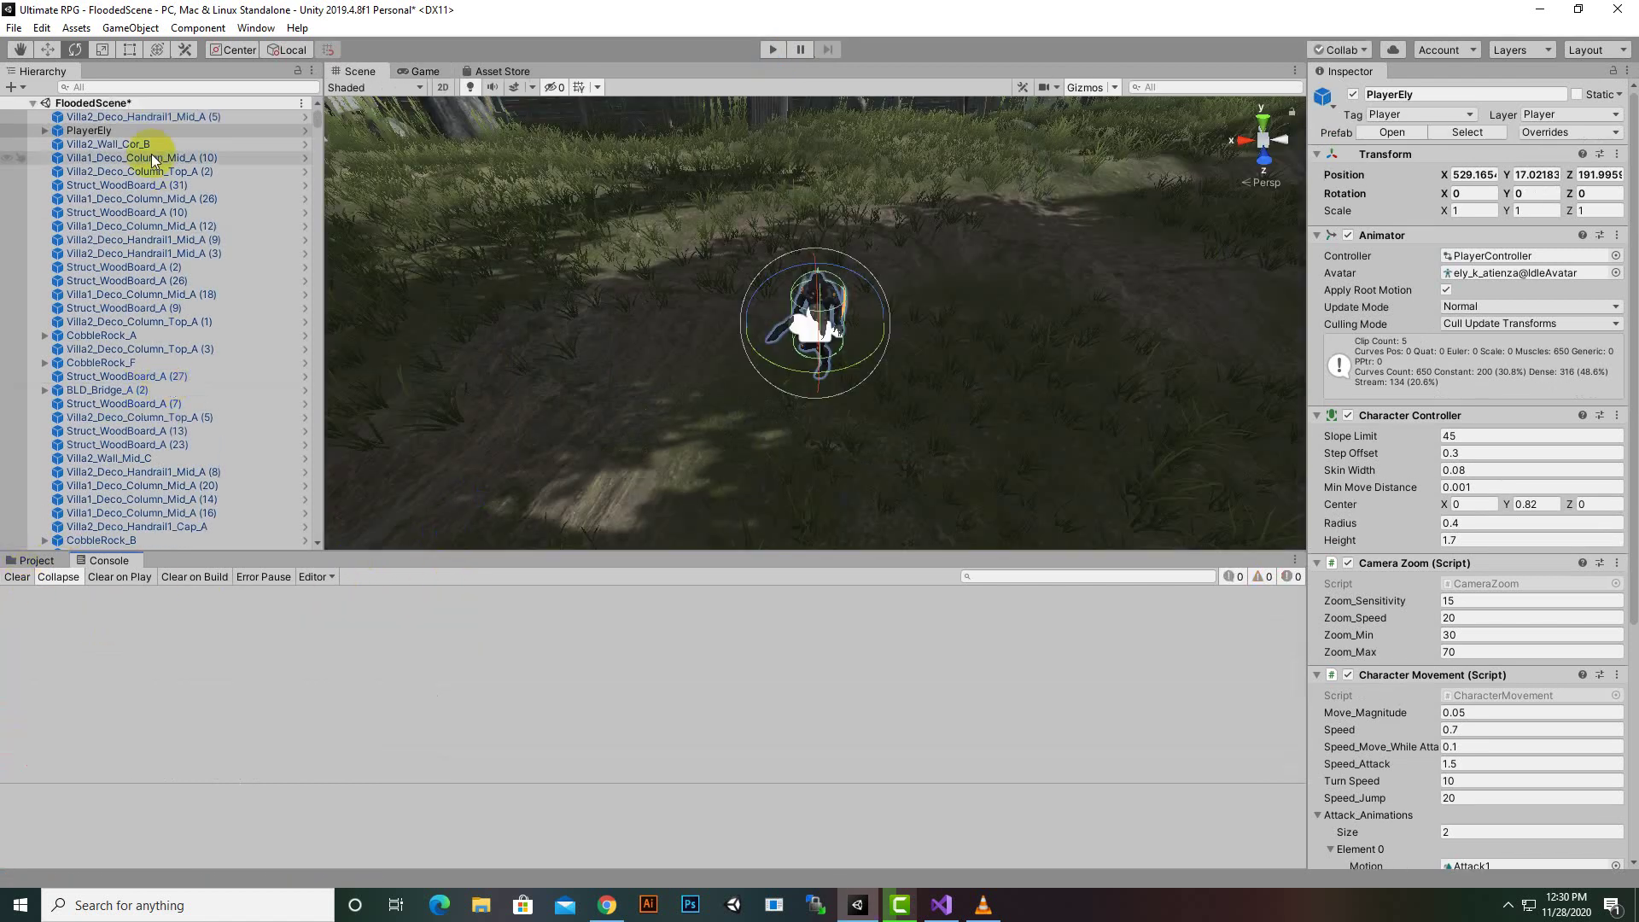
left_click(88, 120)
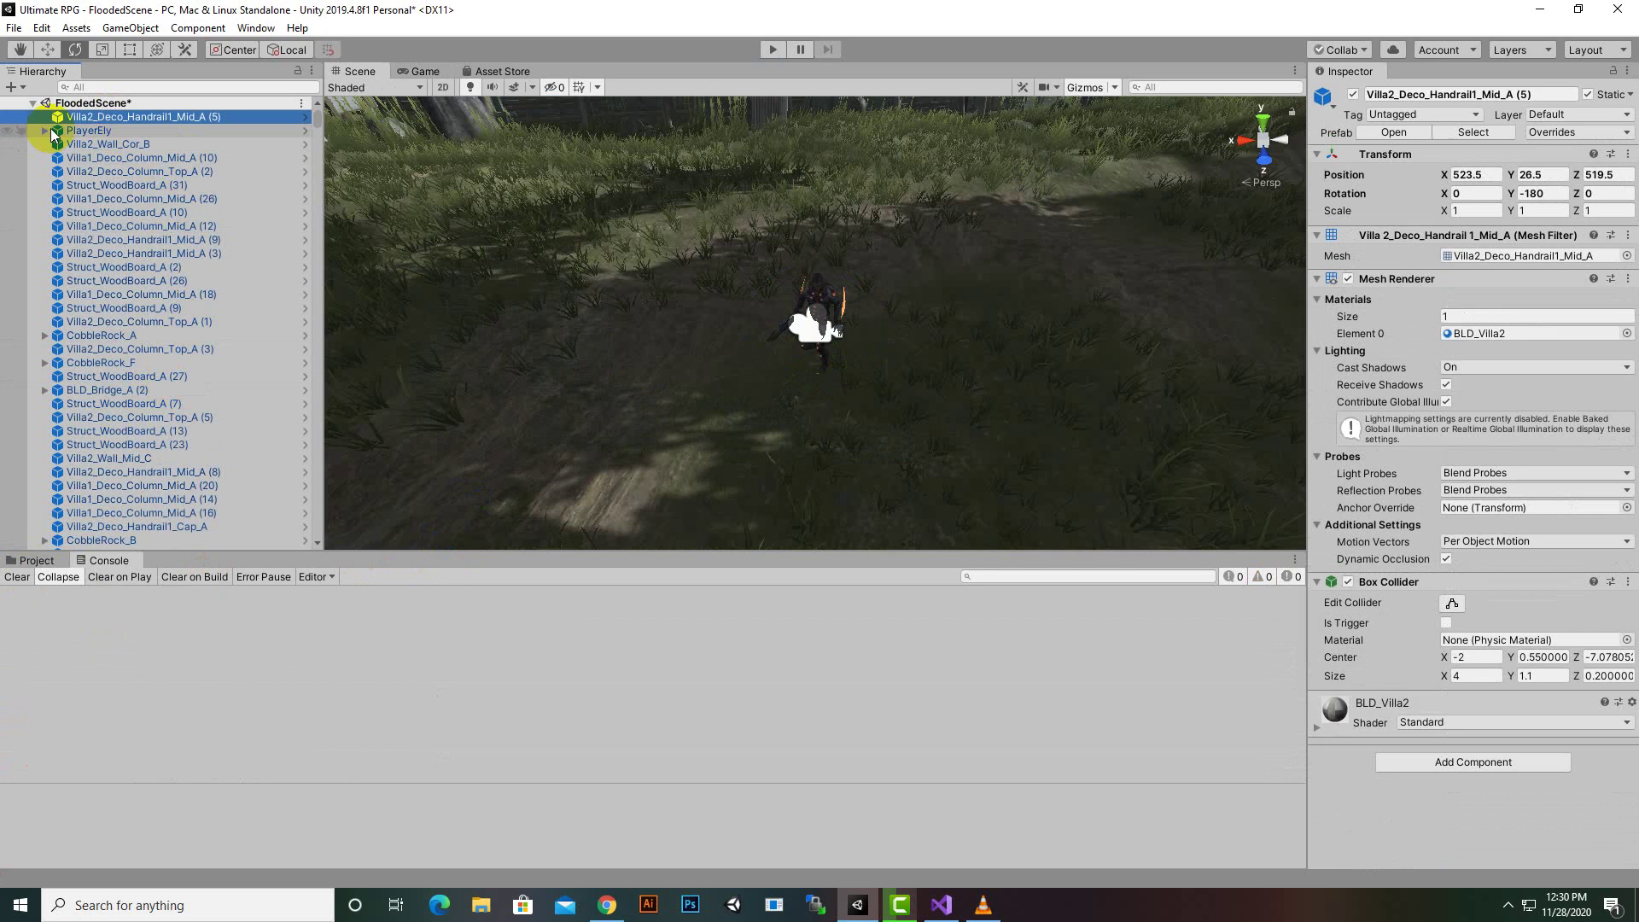
left_click(786, 382)
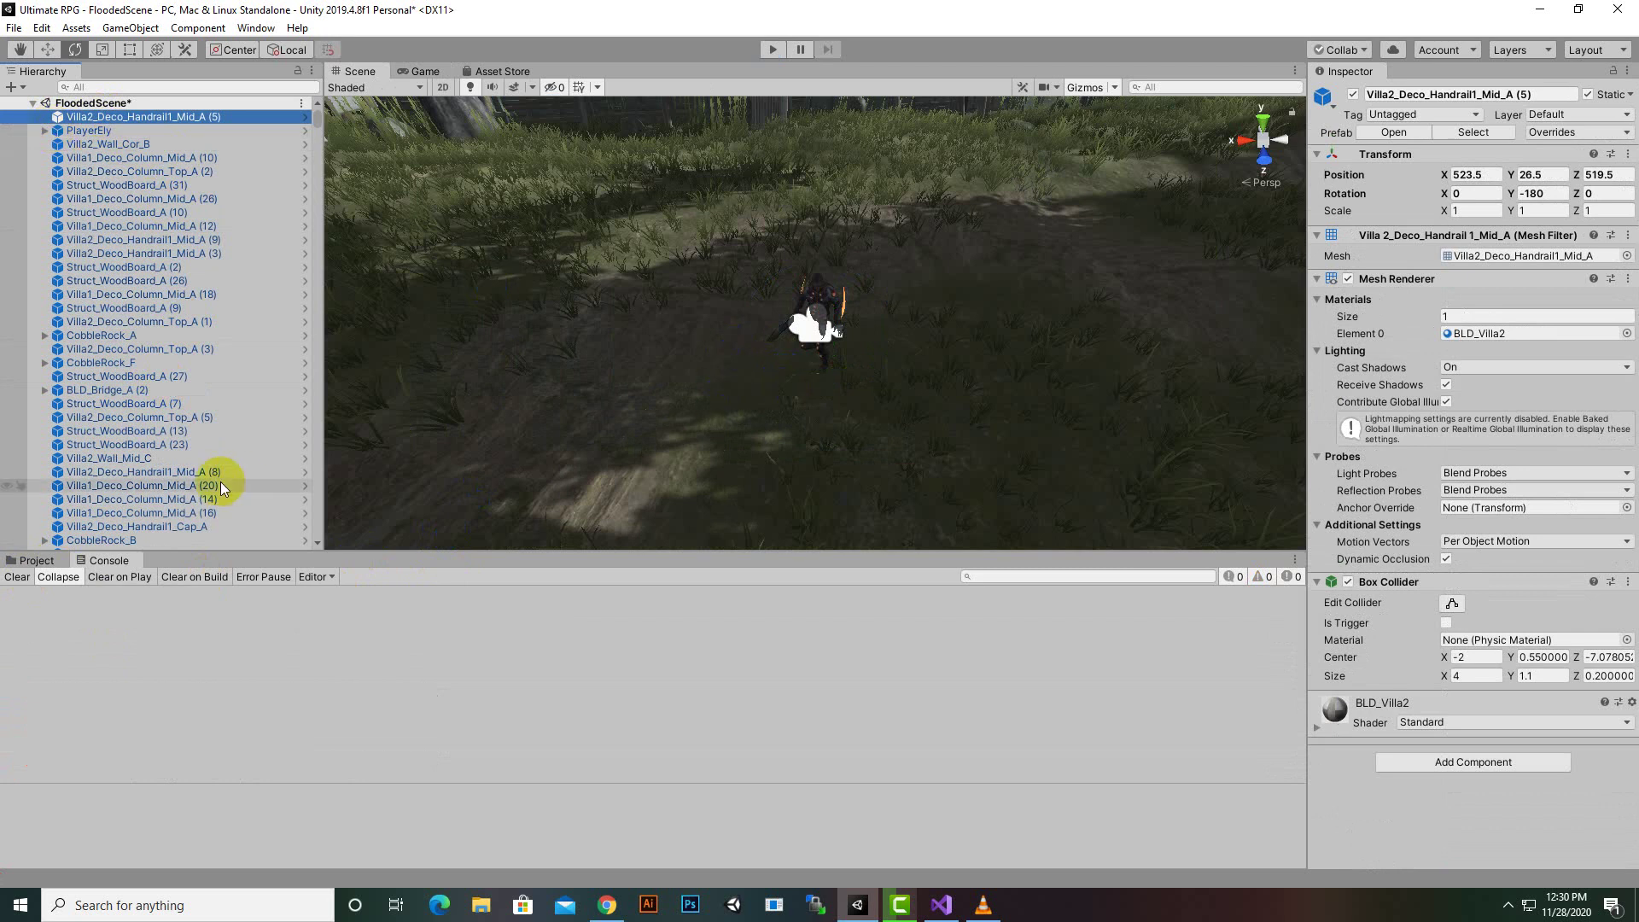
scroll(219, 481, "down", 10)
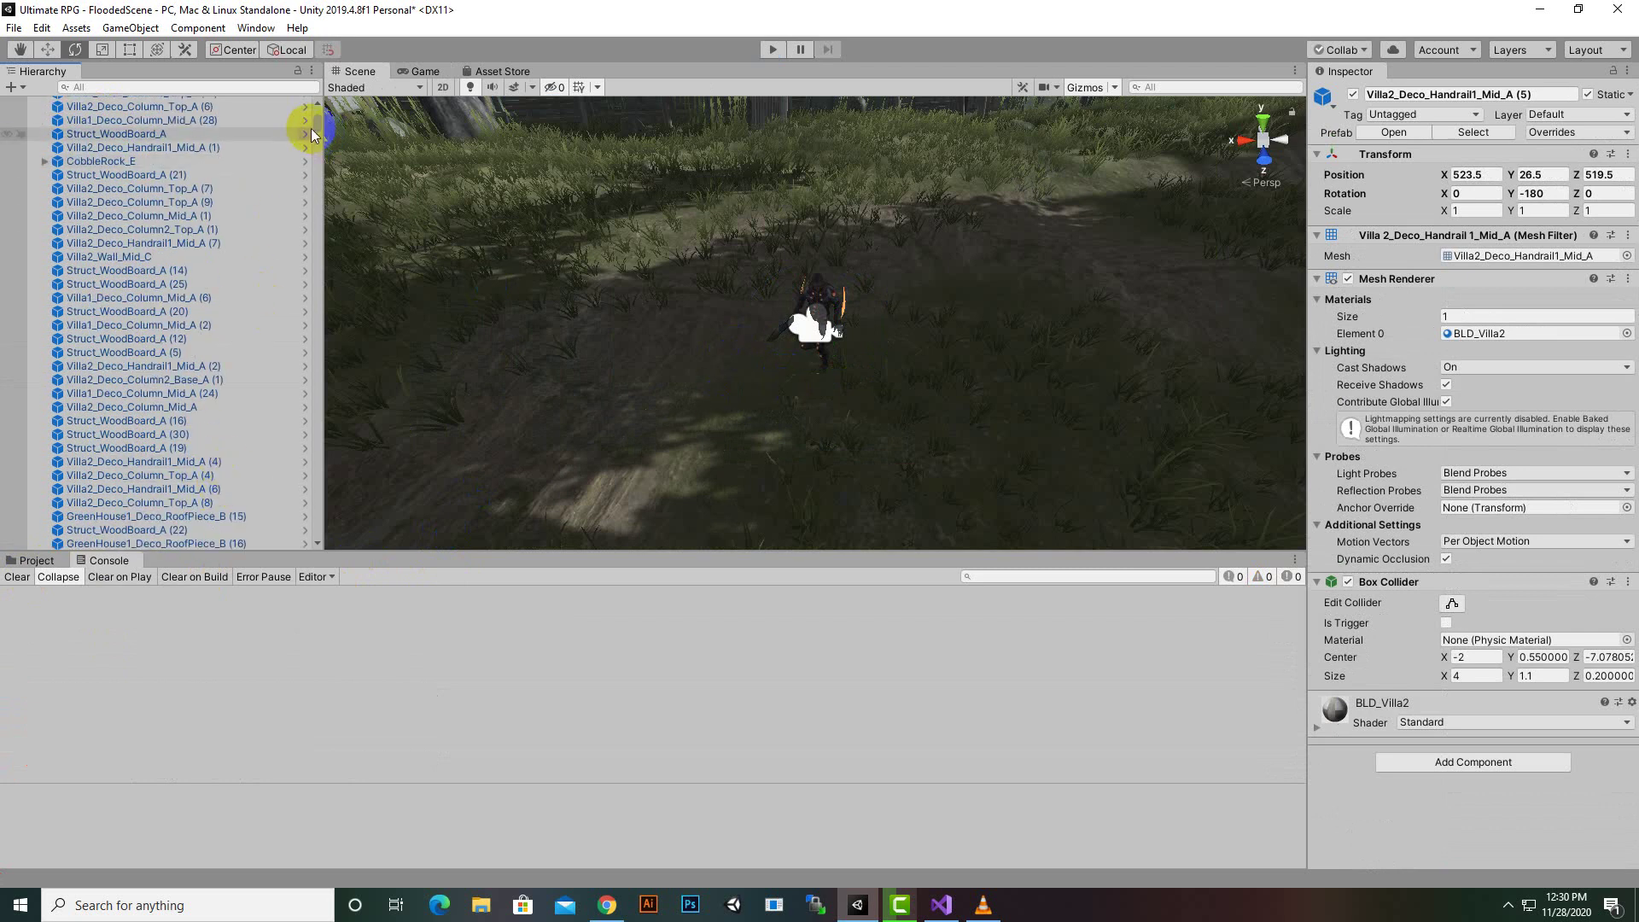
left_click_drag(313, 128, 316, 533)
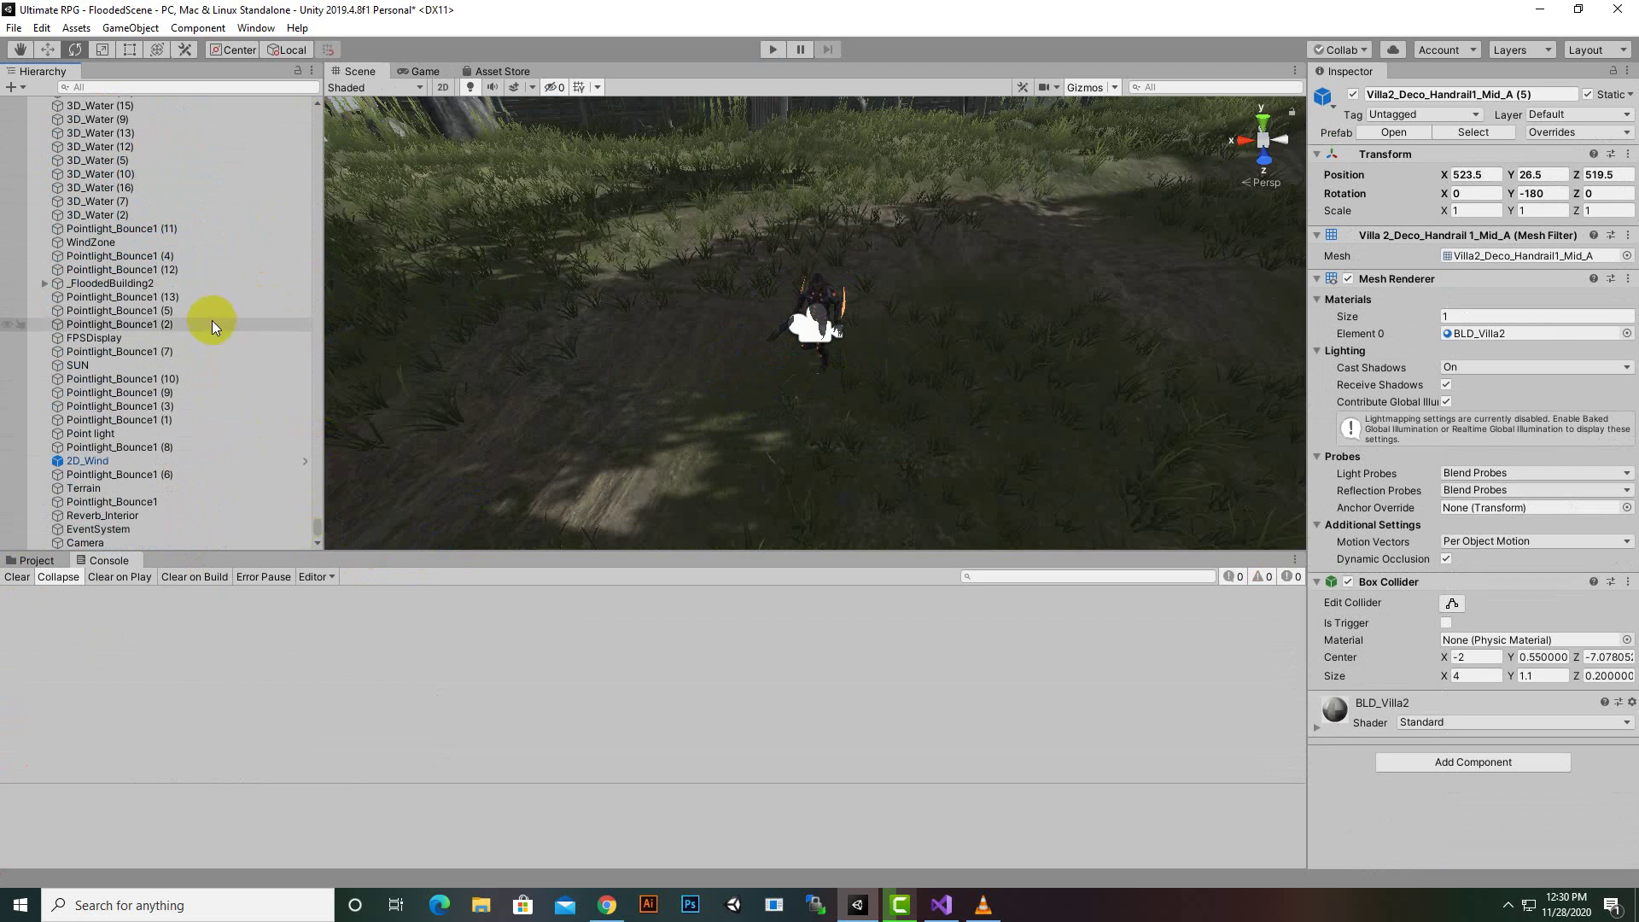
left_click(85, 488)
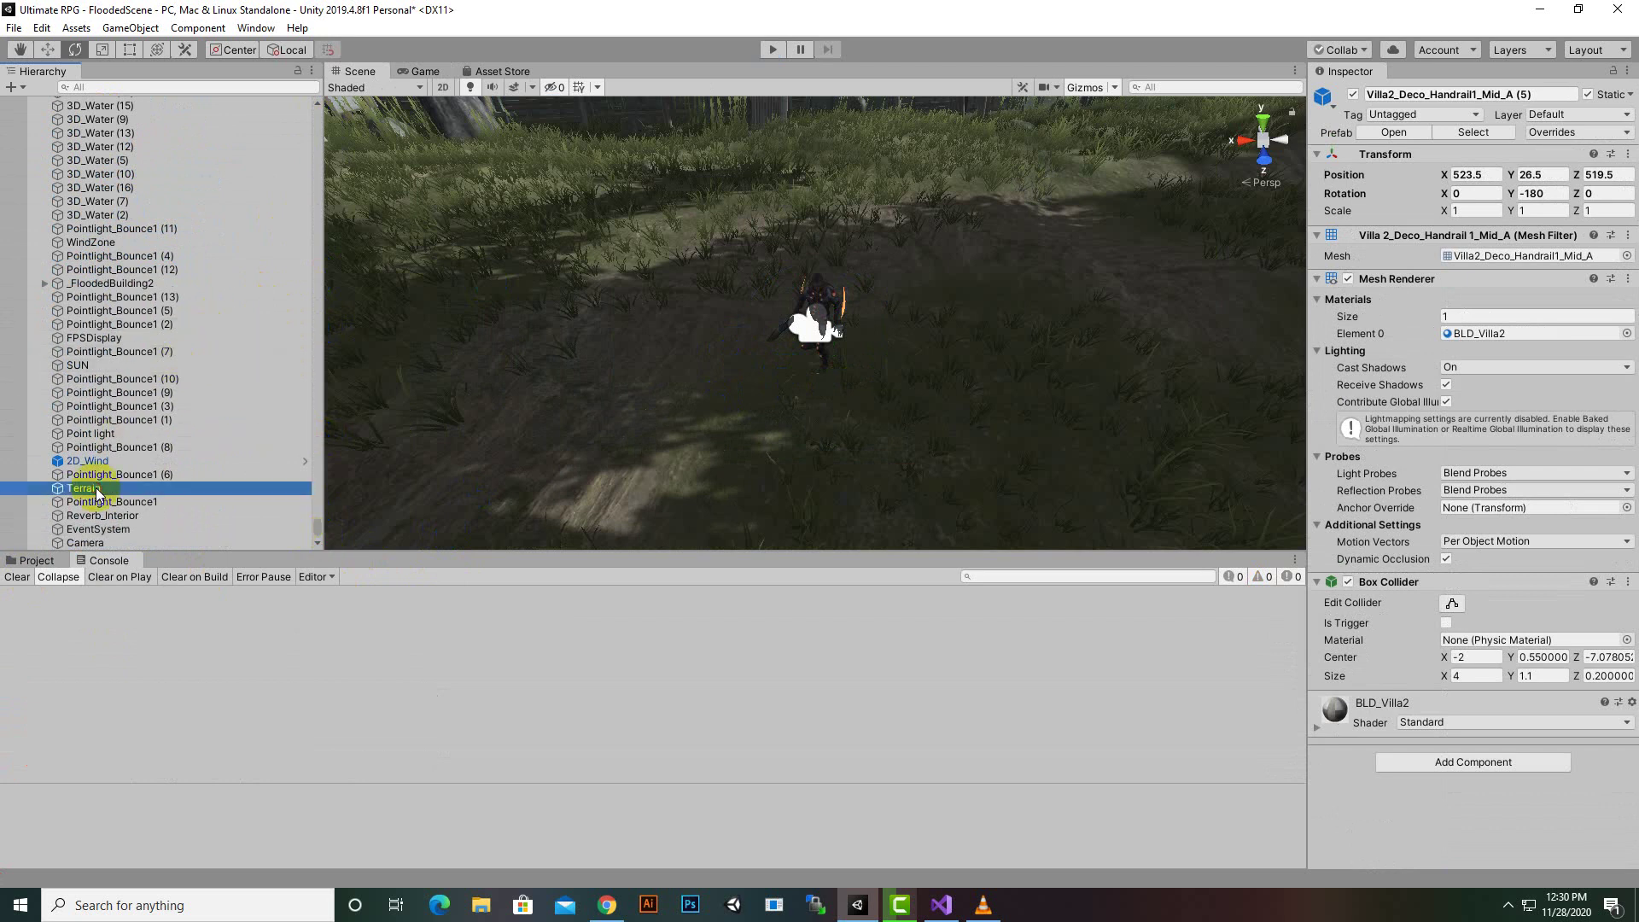
Step: Set terrain Detail Distance 32, Detail Density 0.201, Tree Distance 368, and switch to Paint Details
left_click(1531, 240)
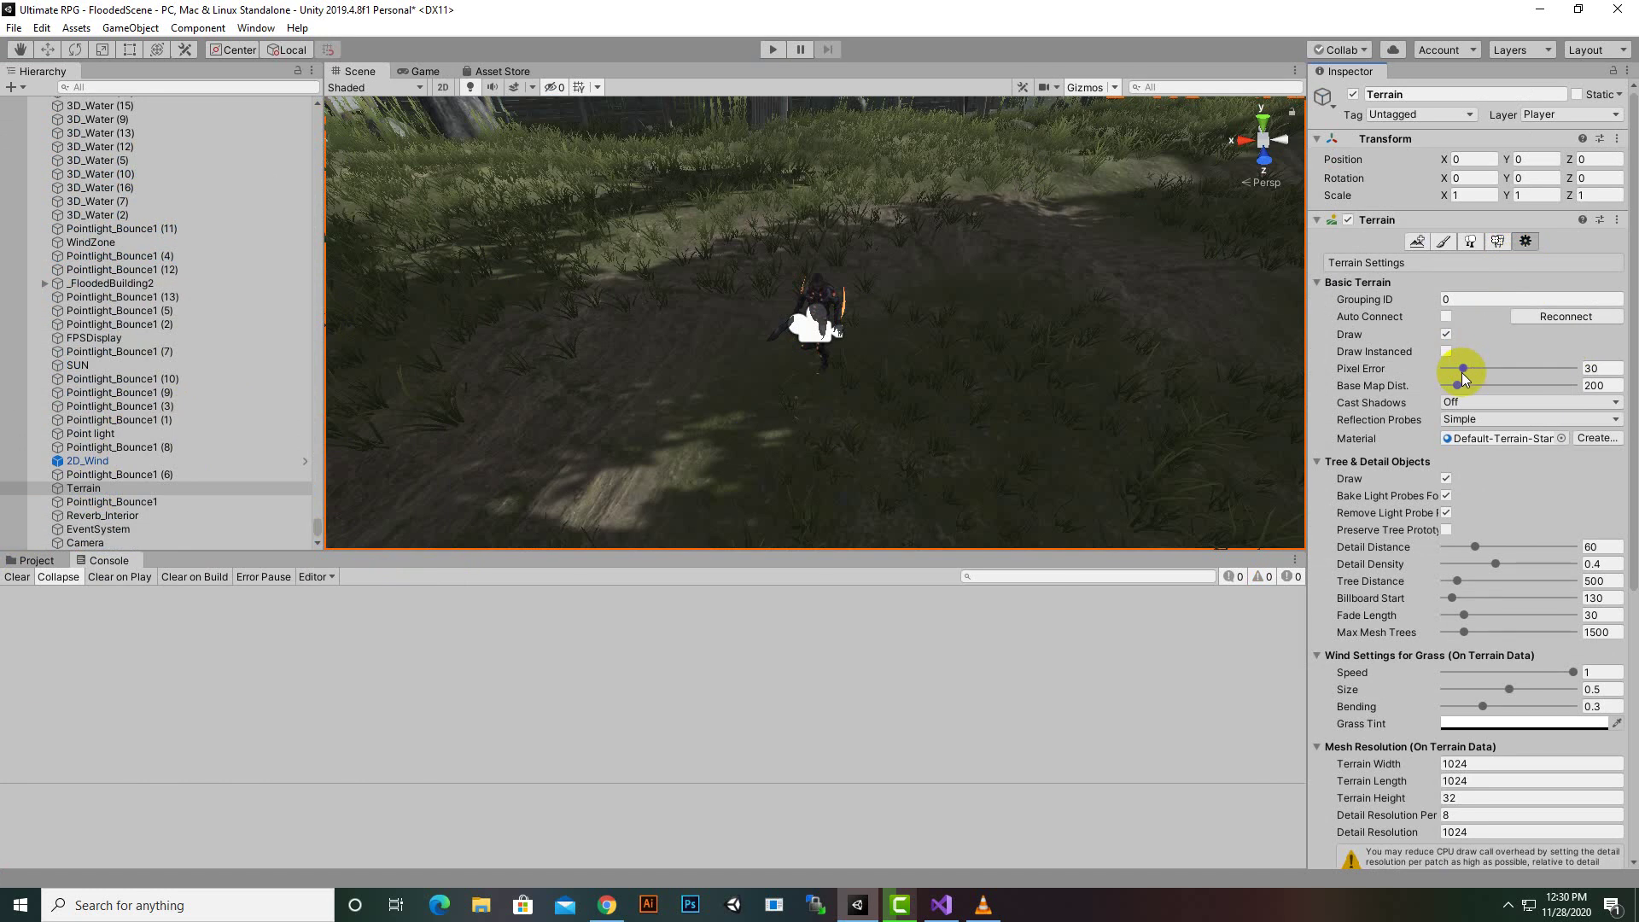
left_click_drag(1470, 546, 1456, 581)
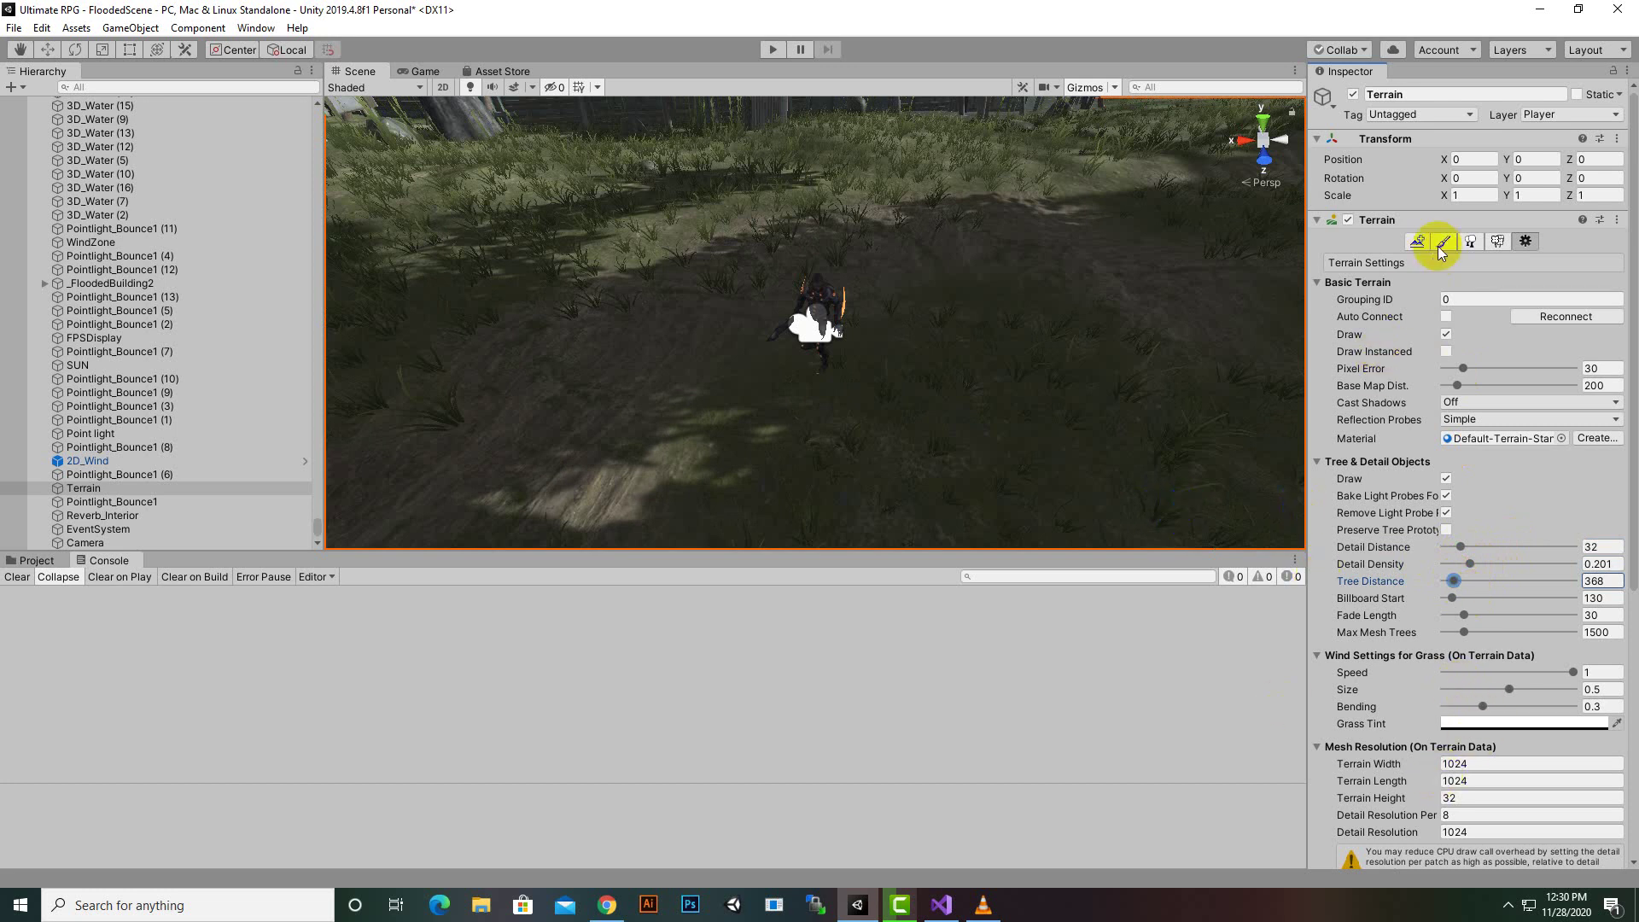
left_click(1472, 246)
left_click(1497, 245)
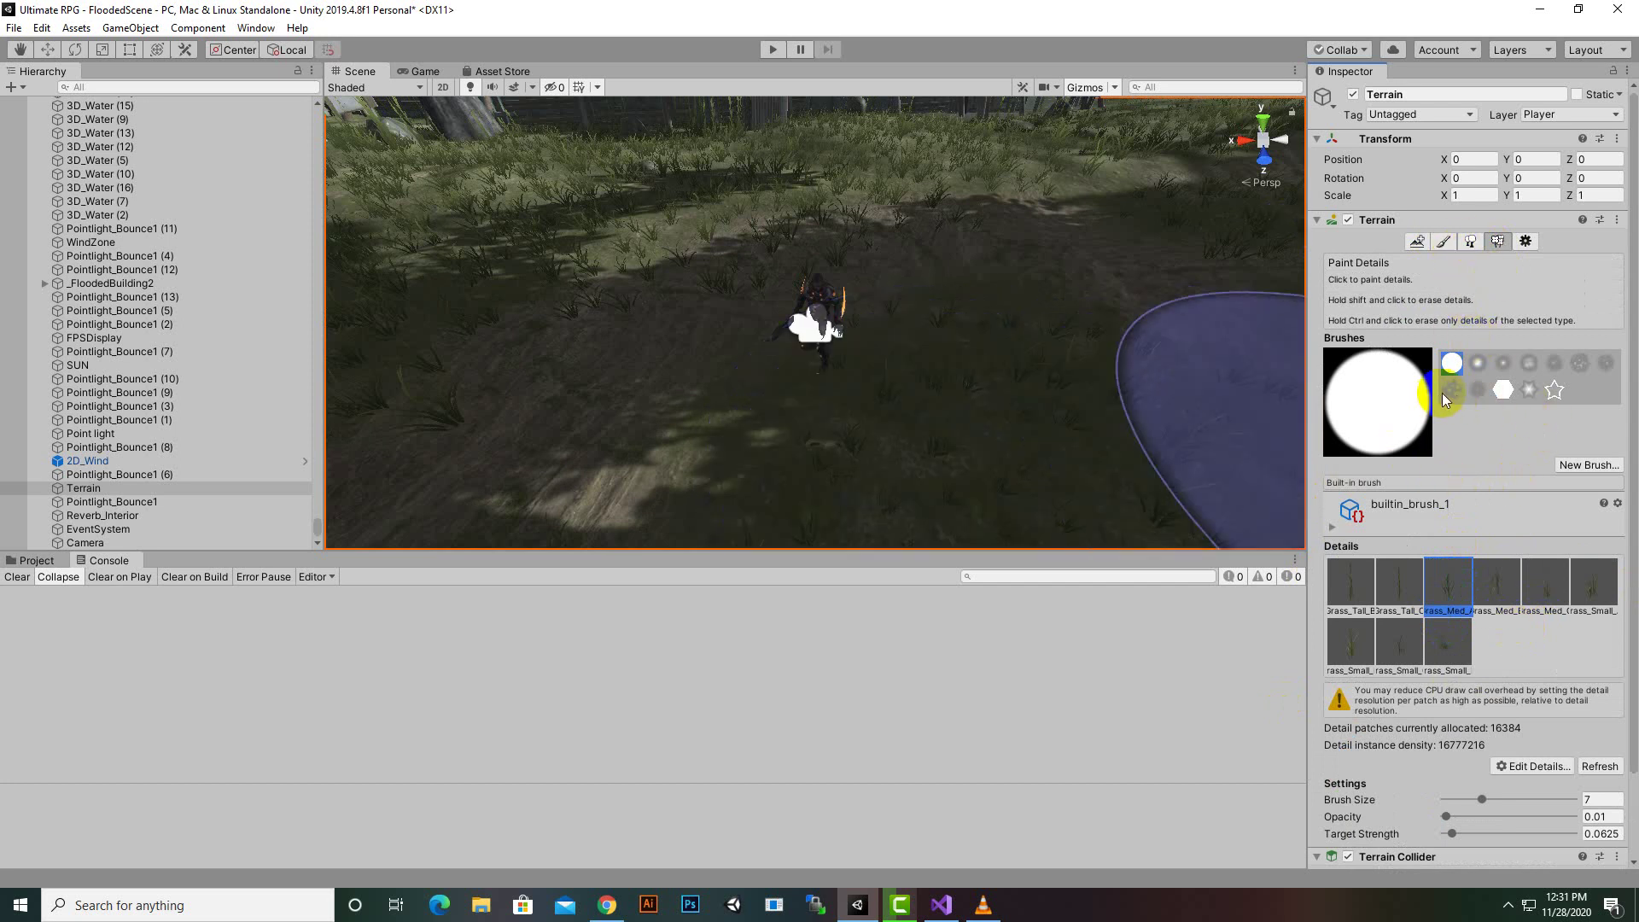
Step: Activate the terrain's Paint Trees tool (Brush Size 40, Tree Density 83) and zoom toward the lighthouse
left_click(1475, 243)
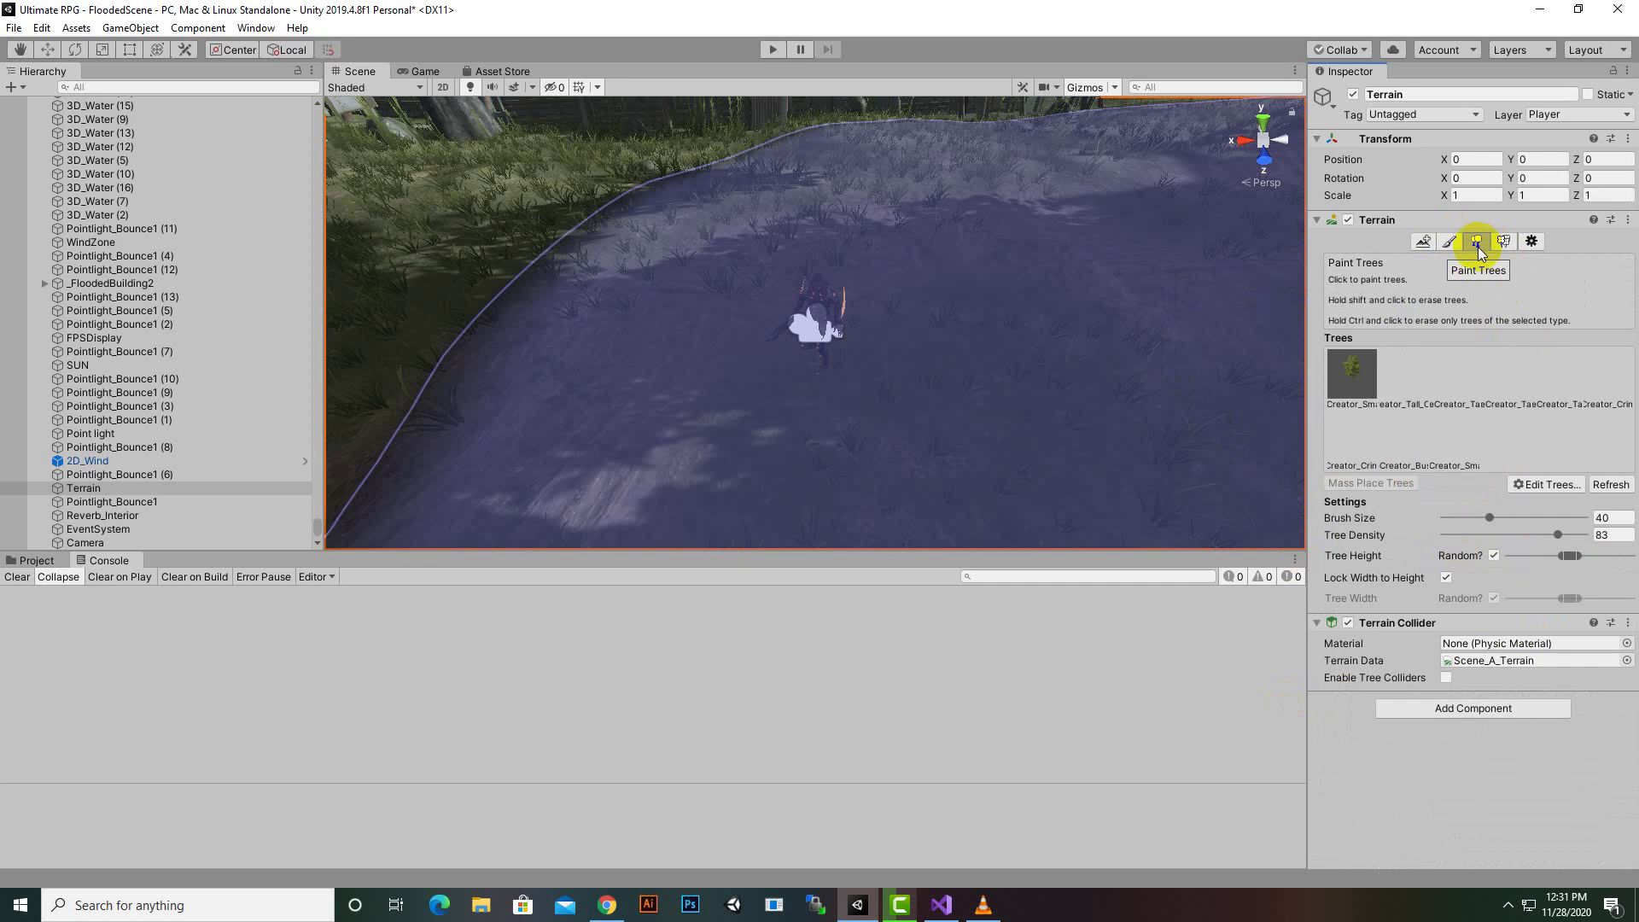
scroll(1022, 411, "down", 3)
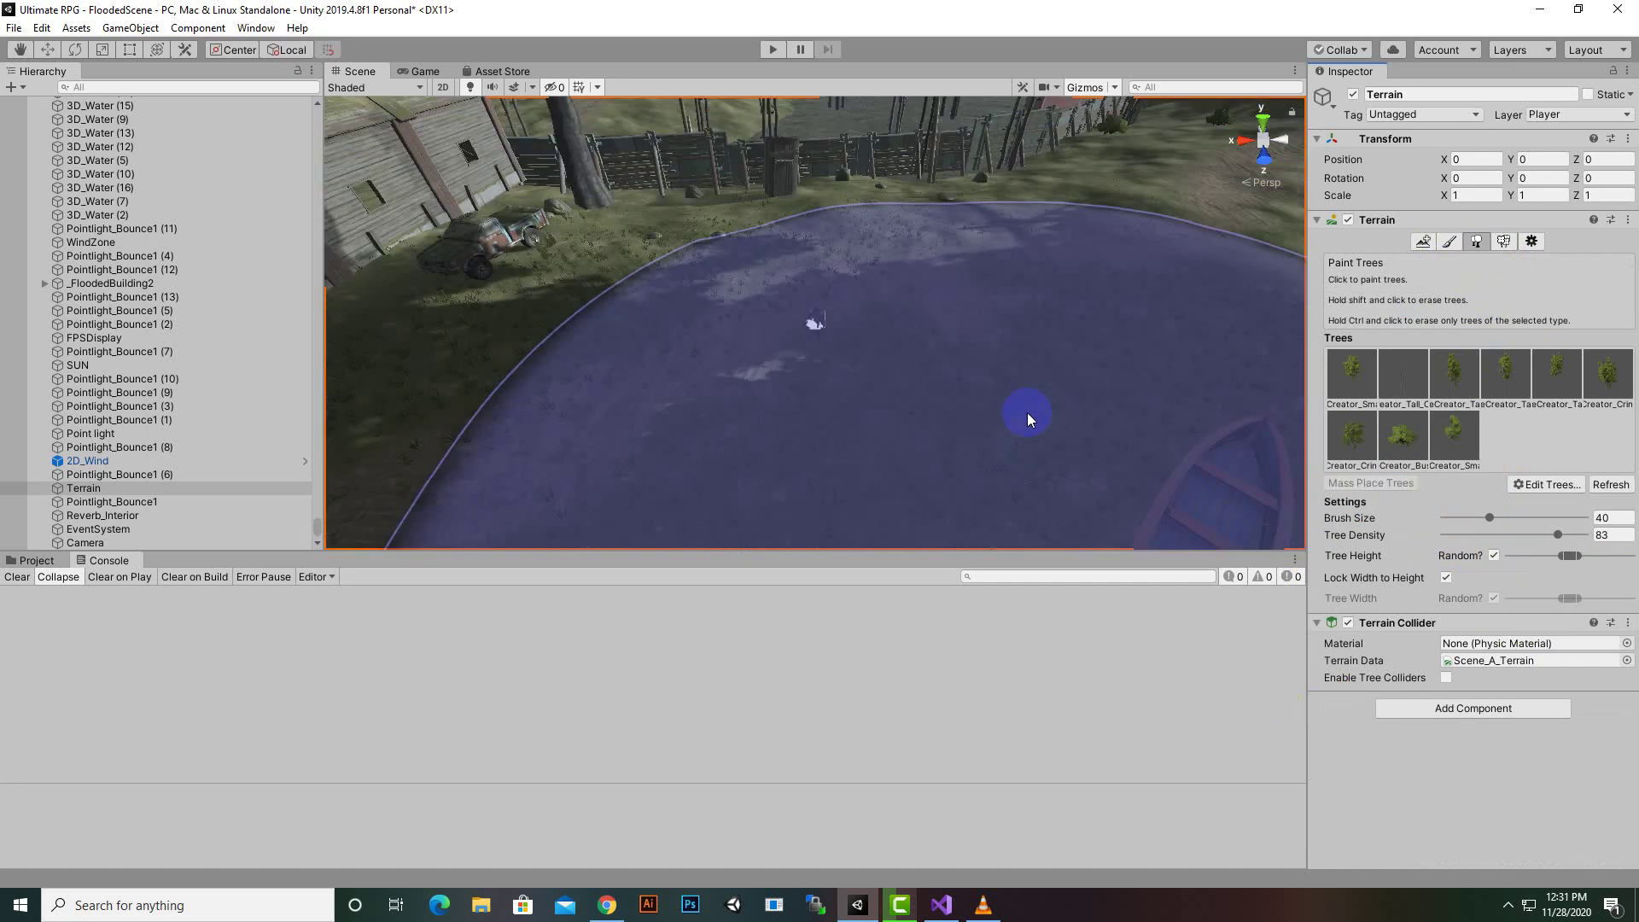
scroll(1024, 412, "down", 3)
scroll(1027, 412, "down", 3)
scroll(1029, 411, "down", 3)
scroll(1028, 416, "down", 3)
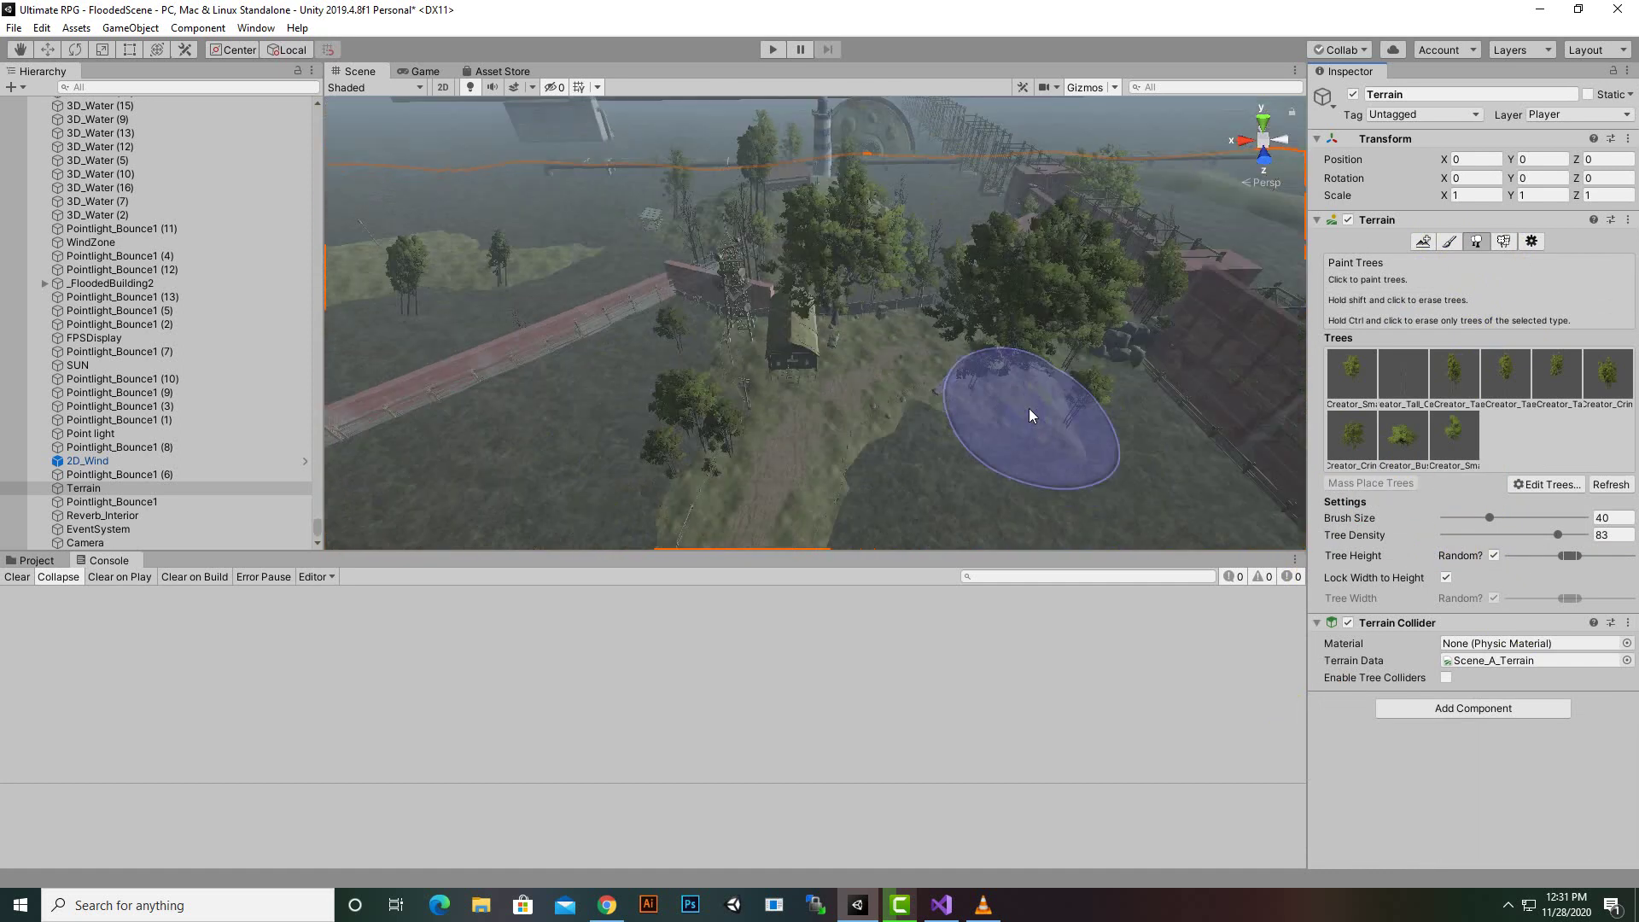
scroll(1029, 416, "down", 3)
scroll(1030, 416, "down", 3)
scroll(1030, 417, "down", 3)
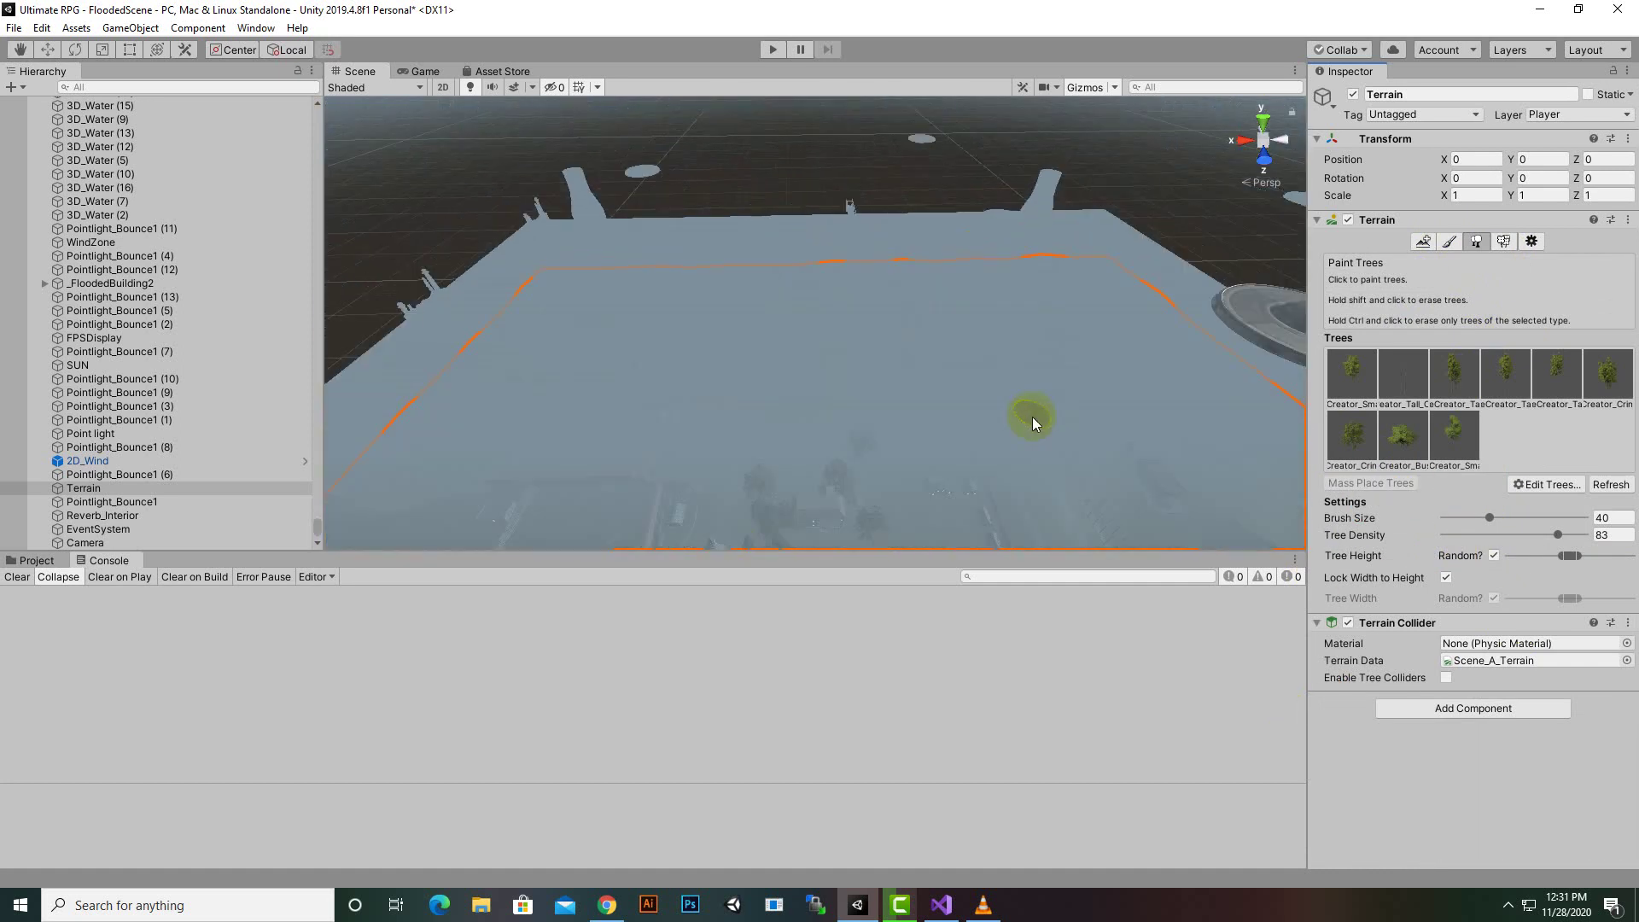
scroll(1015, 442, "up", 5)
middle_click_drag(1126, 248, 1141, 208)
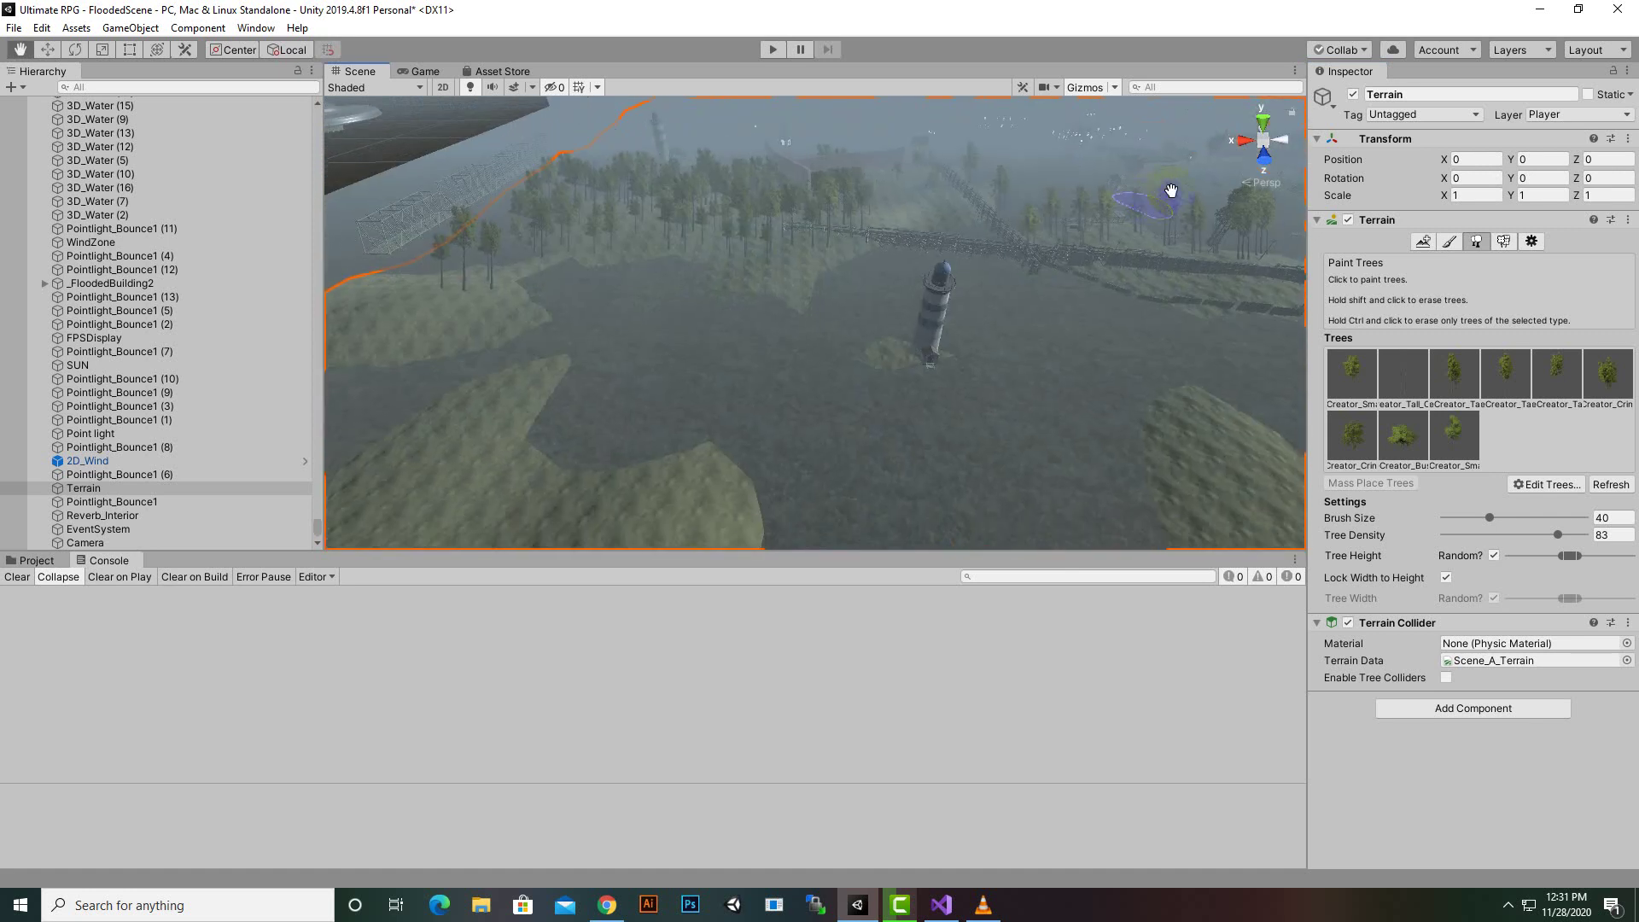
scroll(1135, 256, "down", 5)
scroll(1133, 269, "down", 5)
Step: Frame the Scene view over the trees and buildings, then show the Assets/ReadyCharacters/Players folder
middle_click_drag(1094, 309, 1096, 336)
right_click_drag(1096, 335, 988, 402)
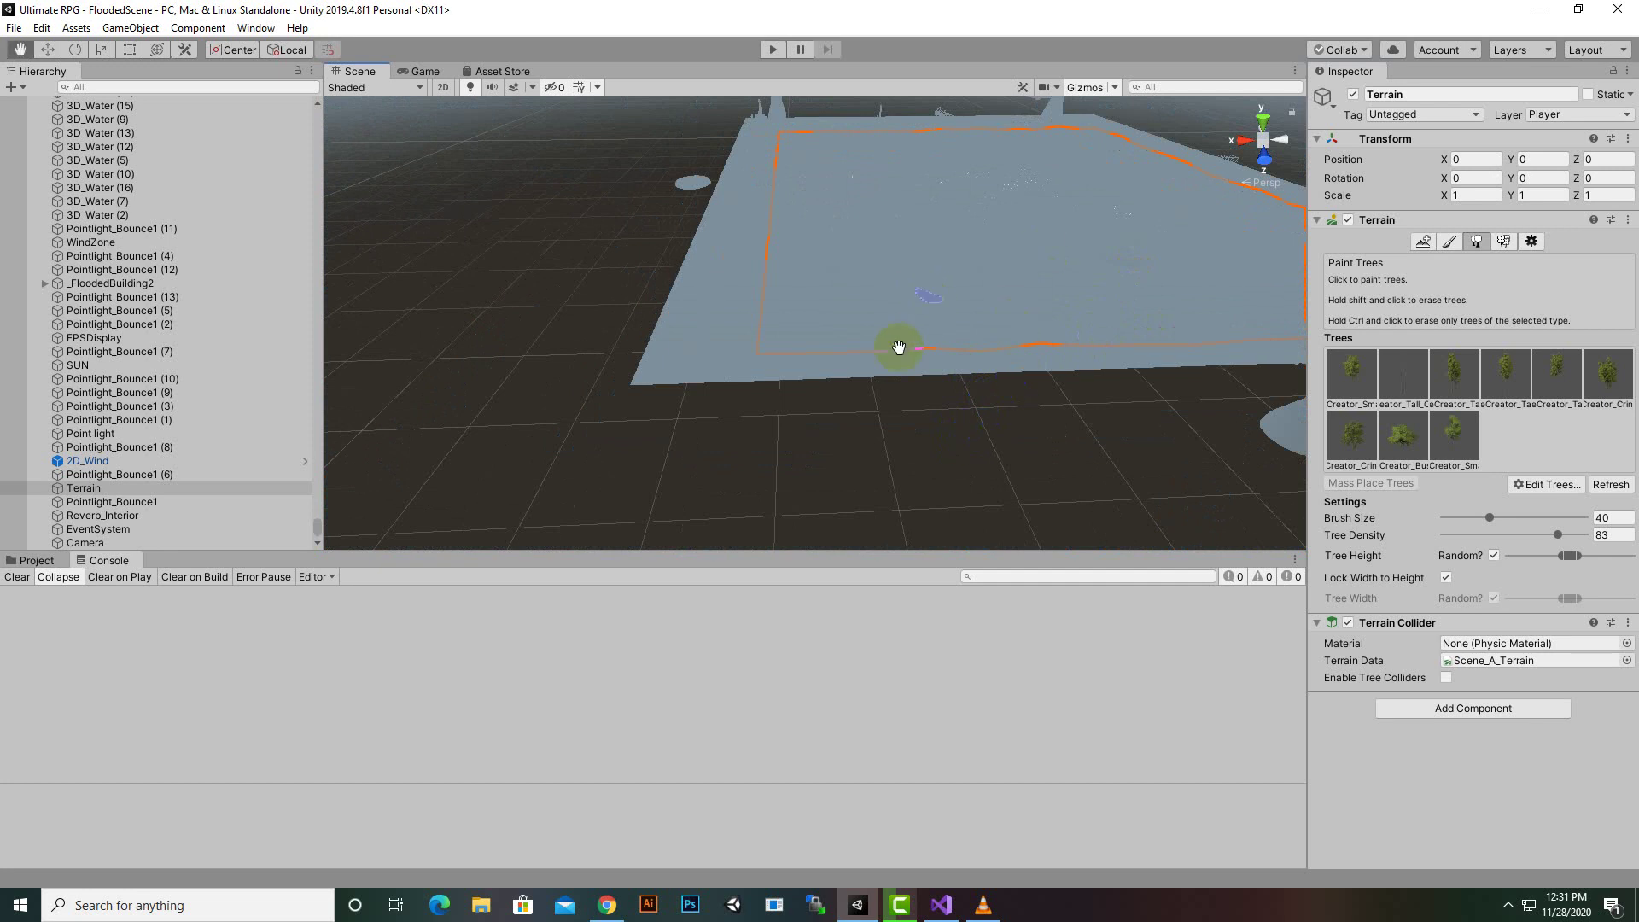
middle_click_drag(898, 347, 1071, 355)
scroll(1072, 358, "up", 5)
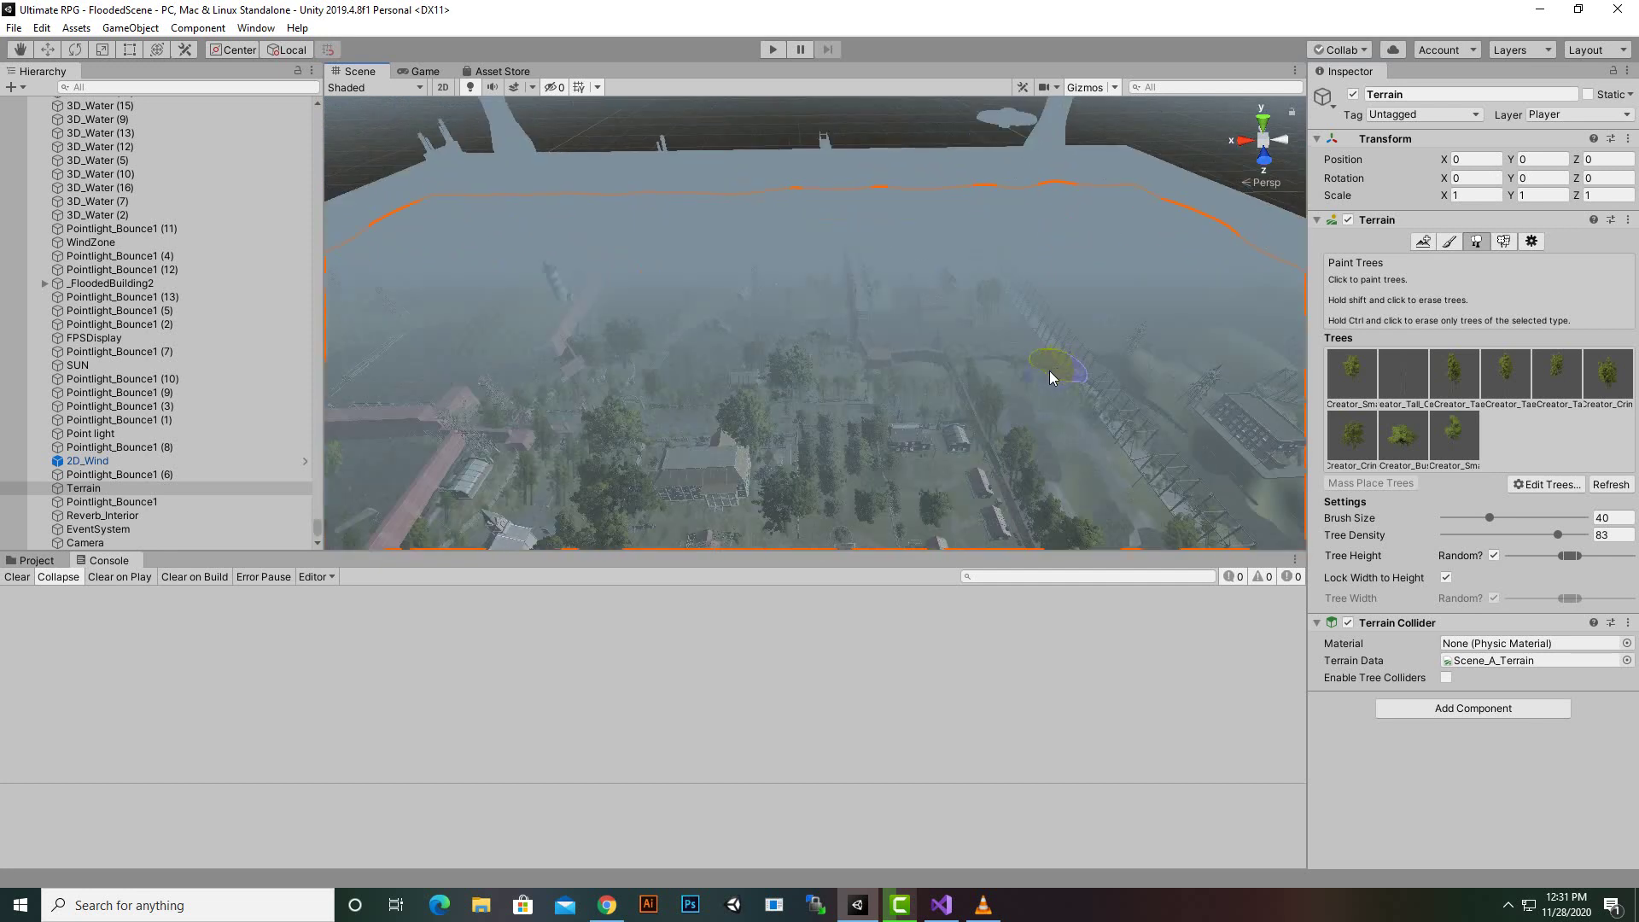
scroll(1050, 376, "up", 3)
scroll(1050, 376, "up", 3)
scroll(1050, 376, "up", 3)
scroll(1055, 385, "up", 2)
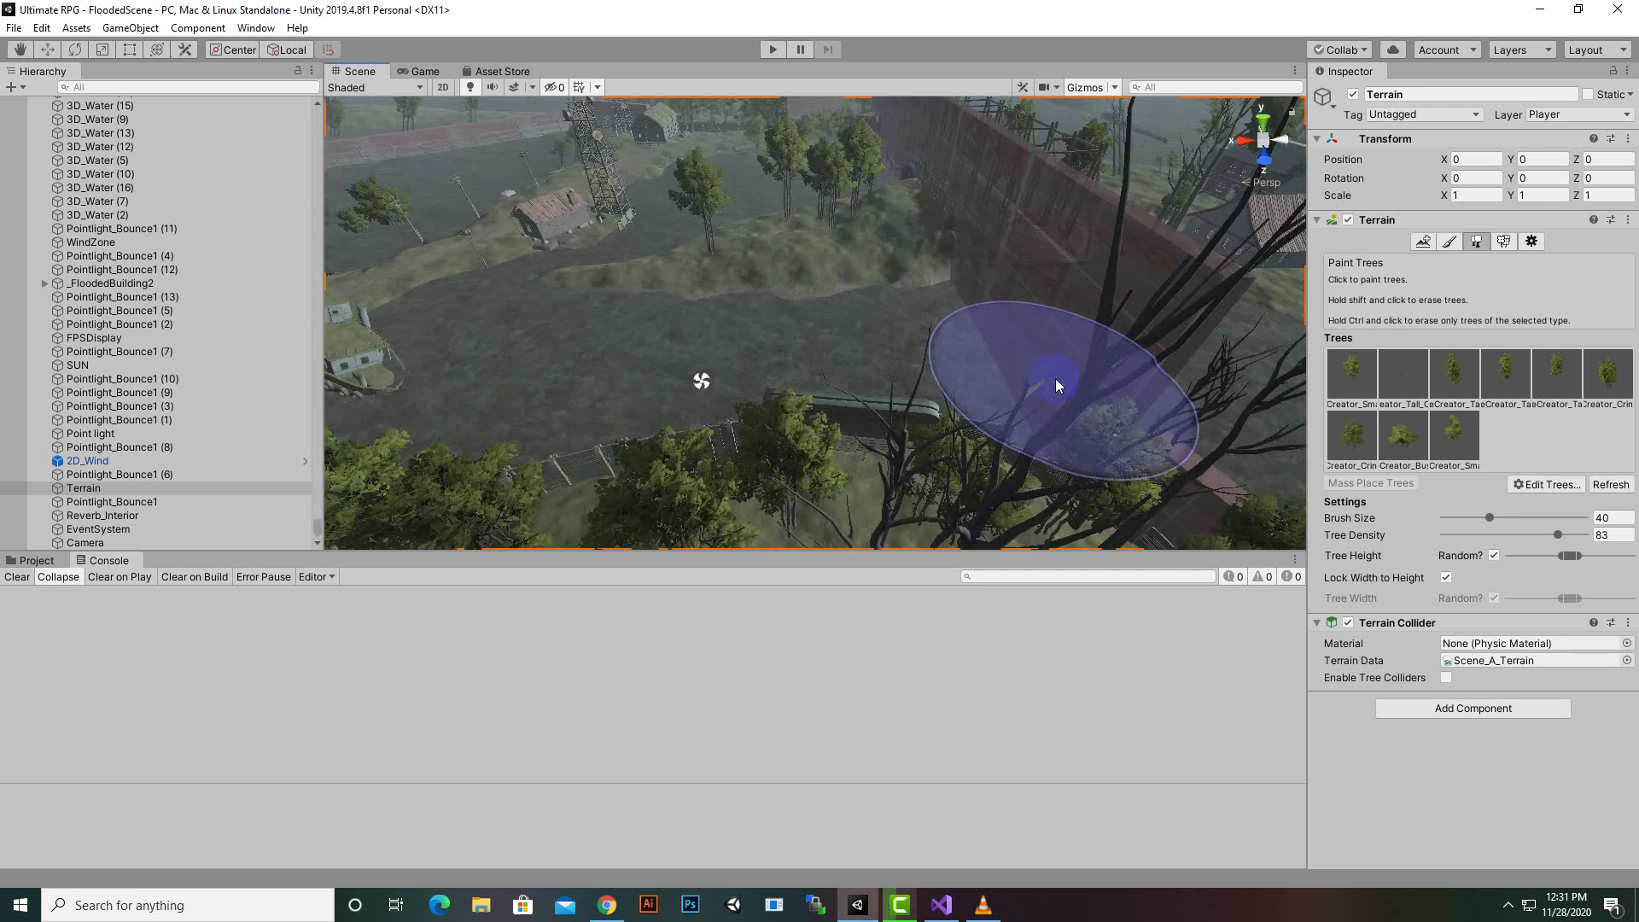
scroll(1055, 381, "down", 3)
mouse_move(1144, 311)
middle_mouse_down()
mouse_move(1089, 350)
mouse_move(1156, 314)
middle_mouse_up()
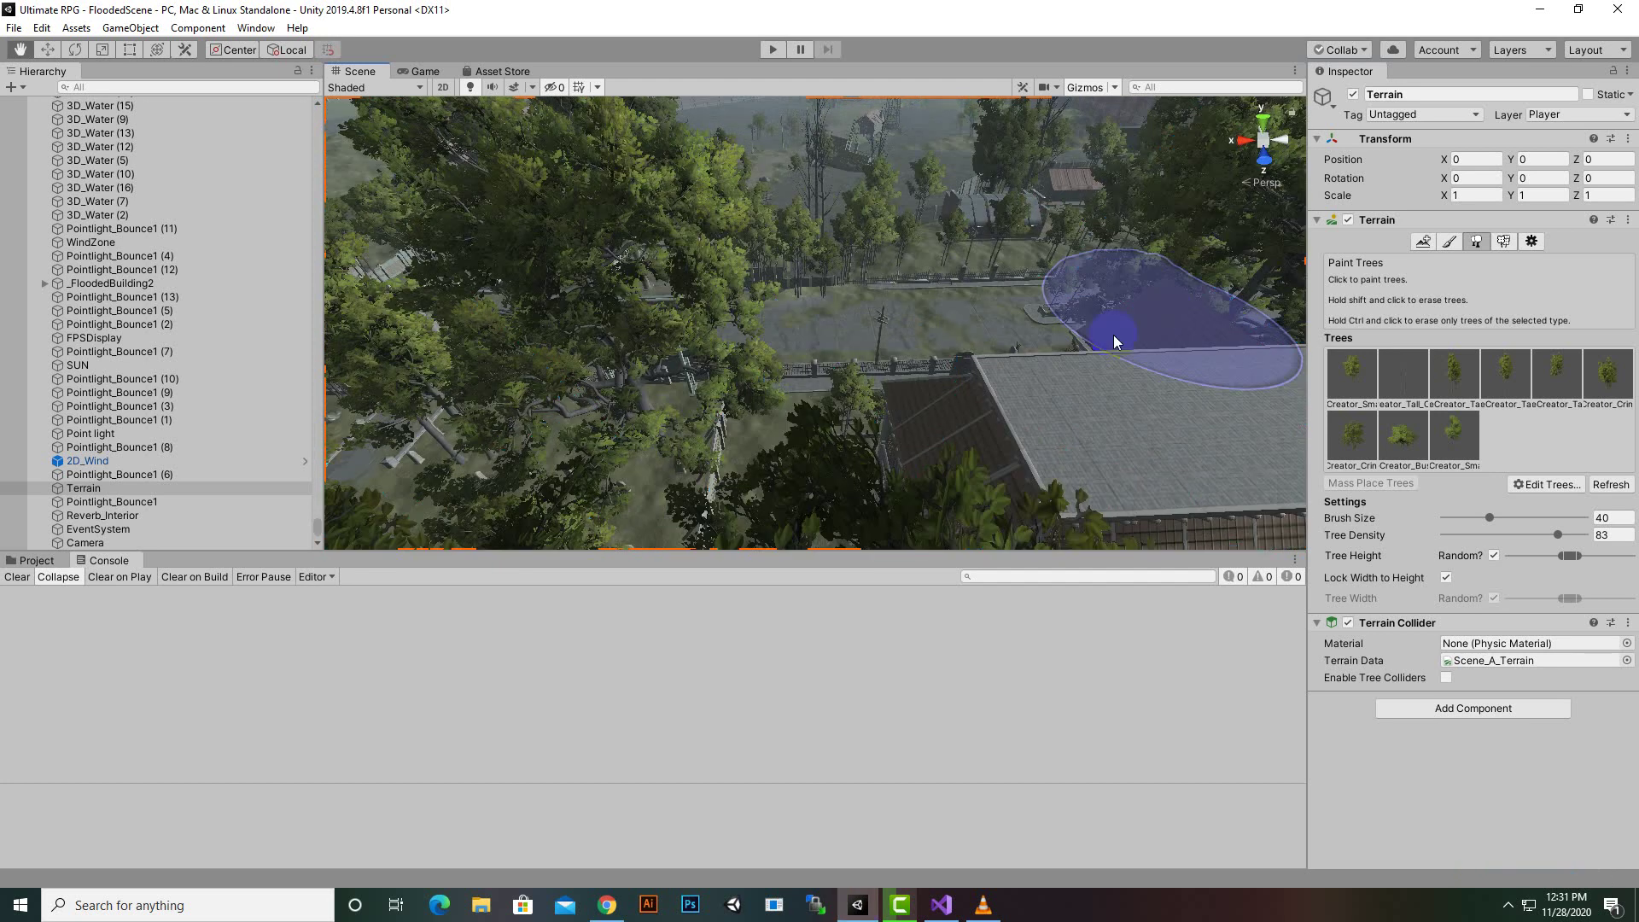
scroll(999, 334, "down", 5)
scroll(996, 336, "up", 4)
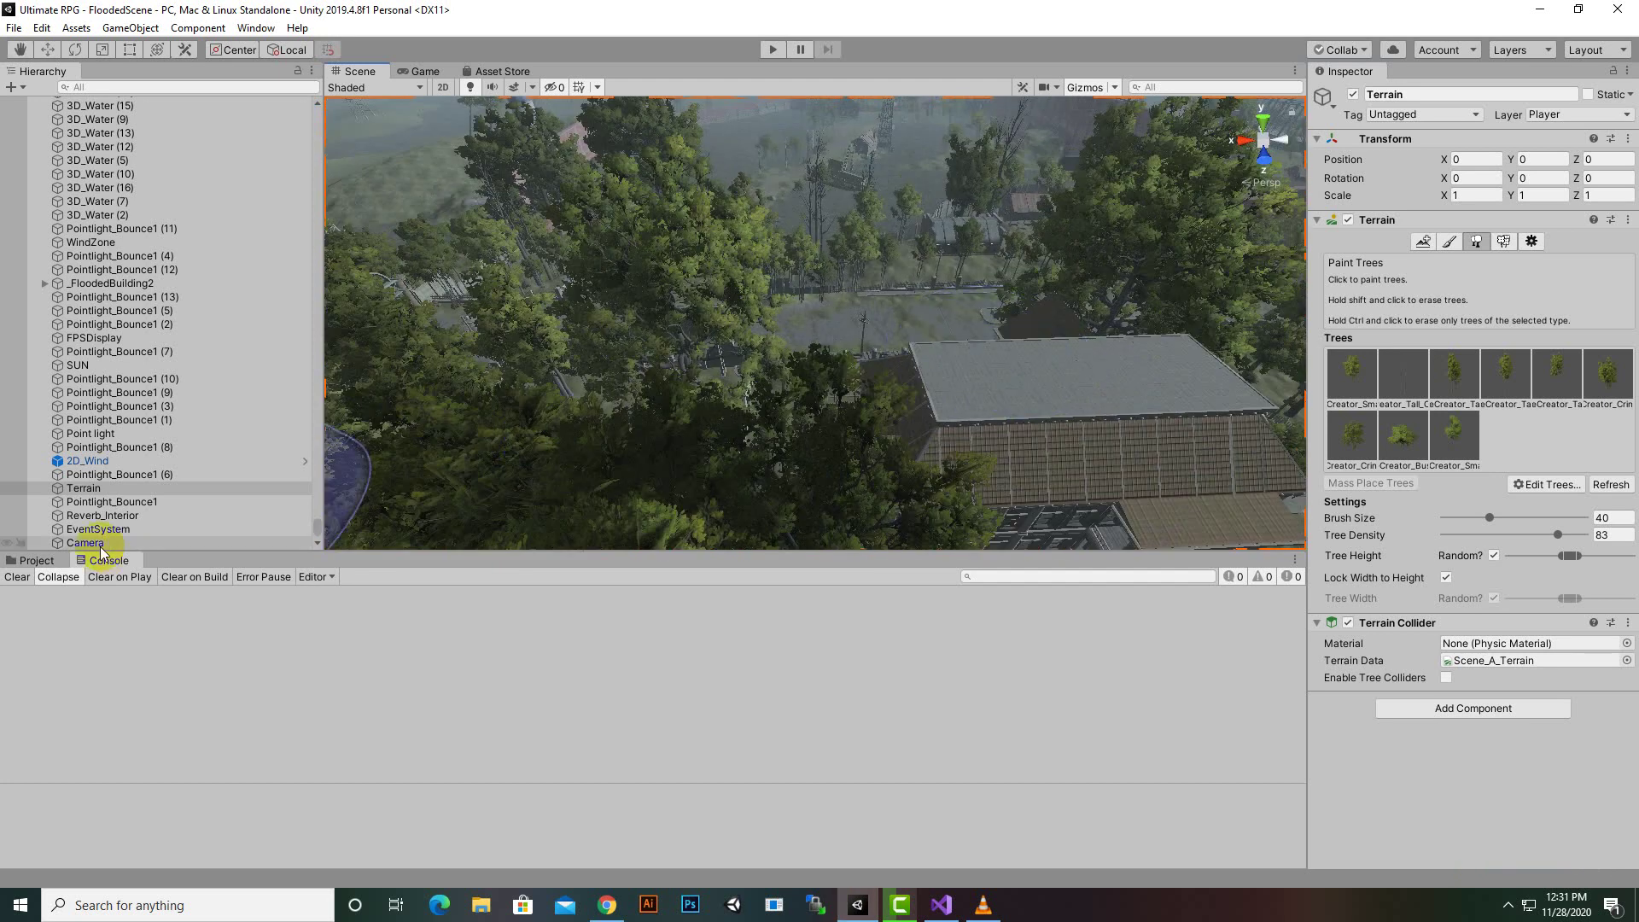
left_click(24, 564)
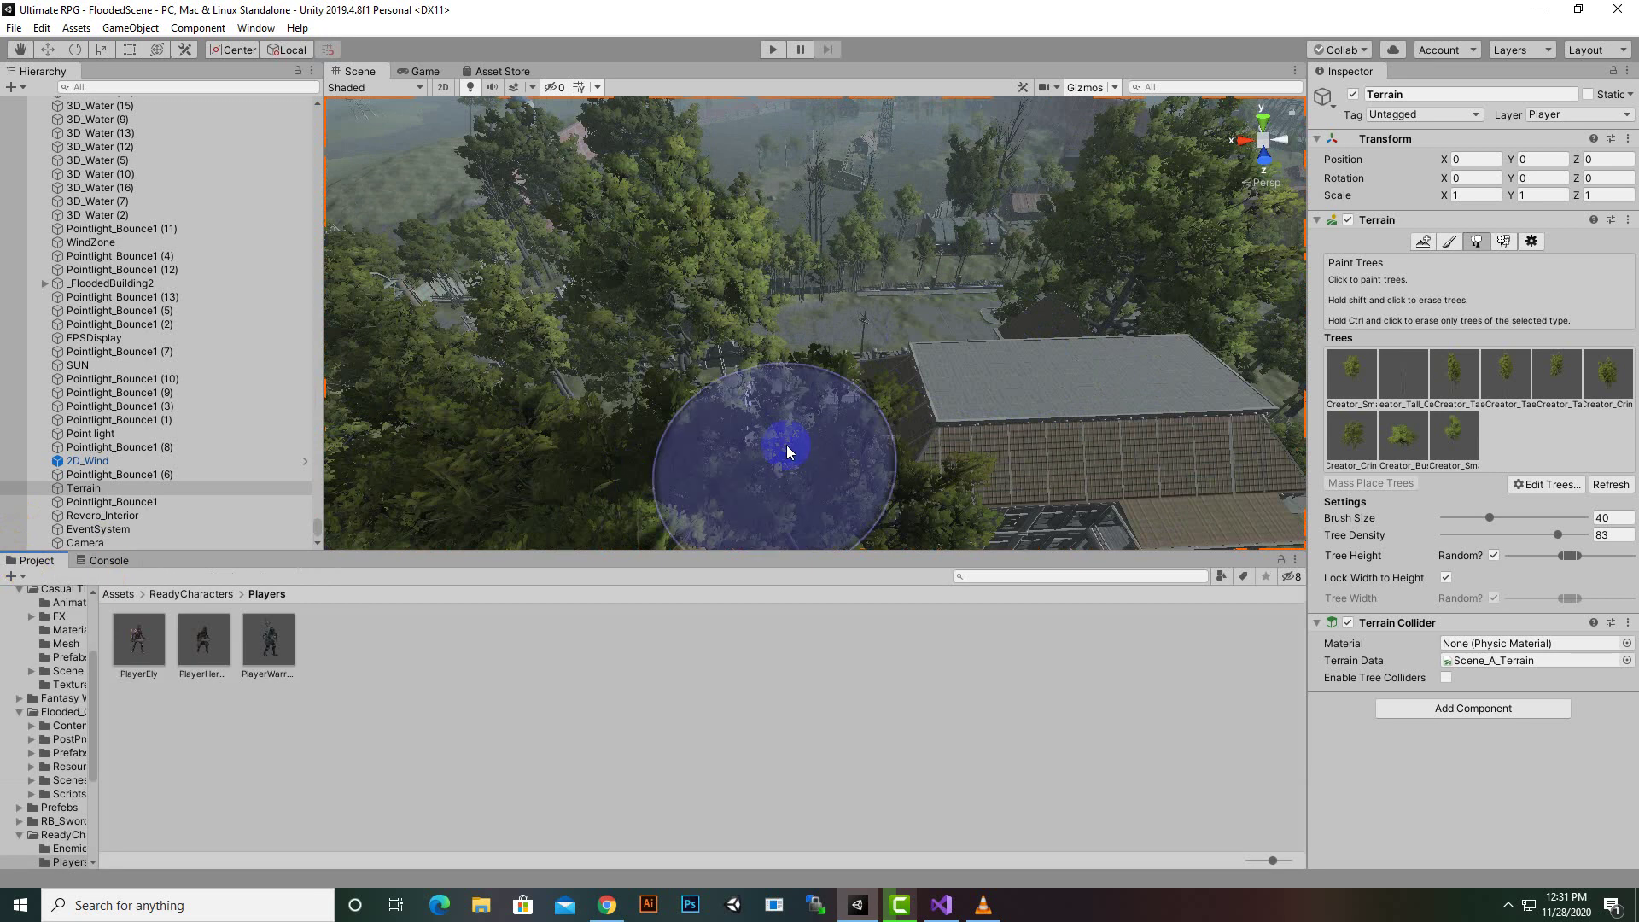